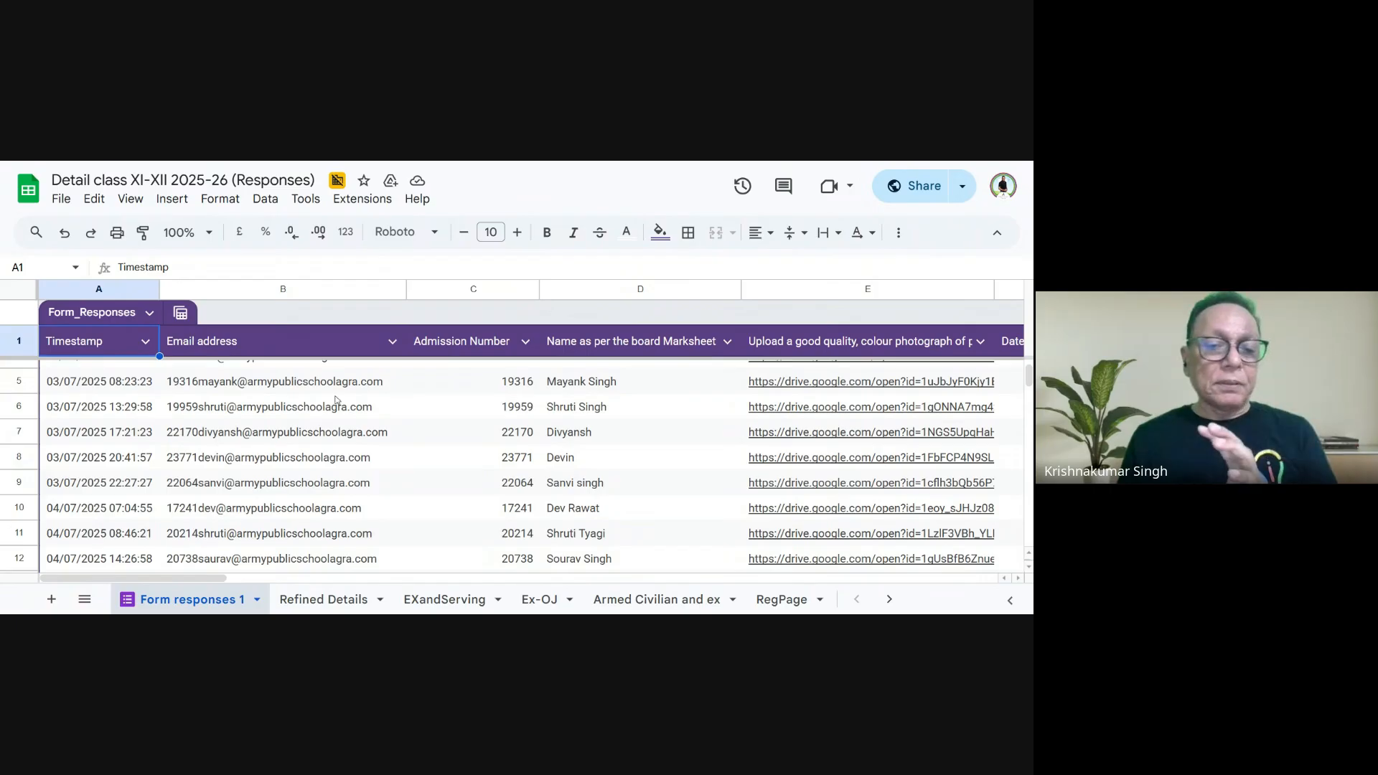
- Review the Refined Details, EXandServing, Ex-OJ, Armed Civilian and ex, and RegPage sheets one after another
{"action": "left_click", "coordinate": [318, 599]}
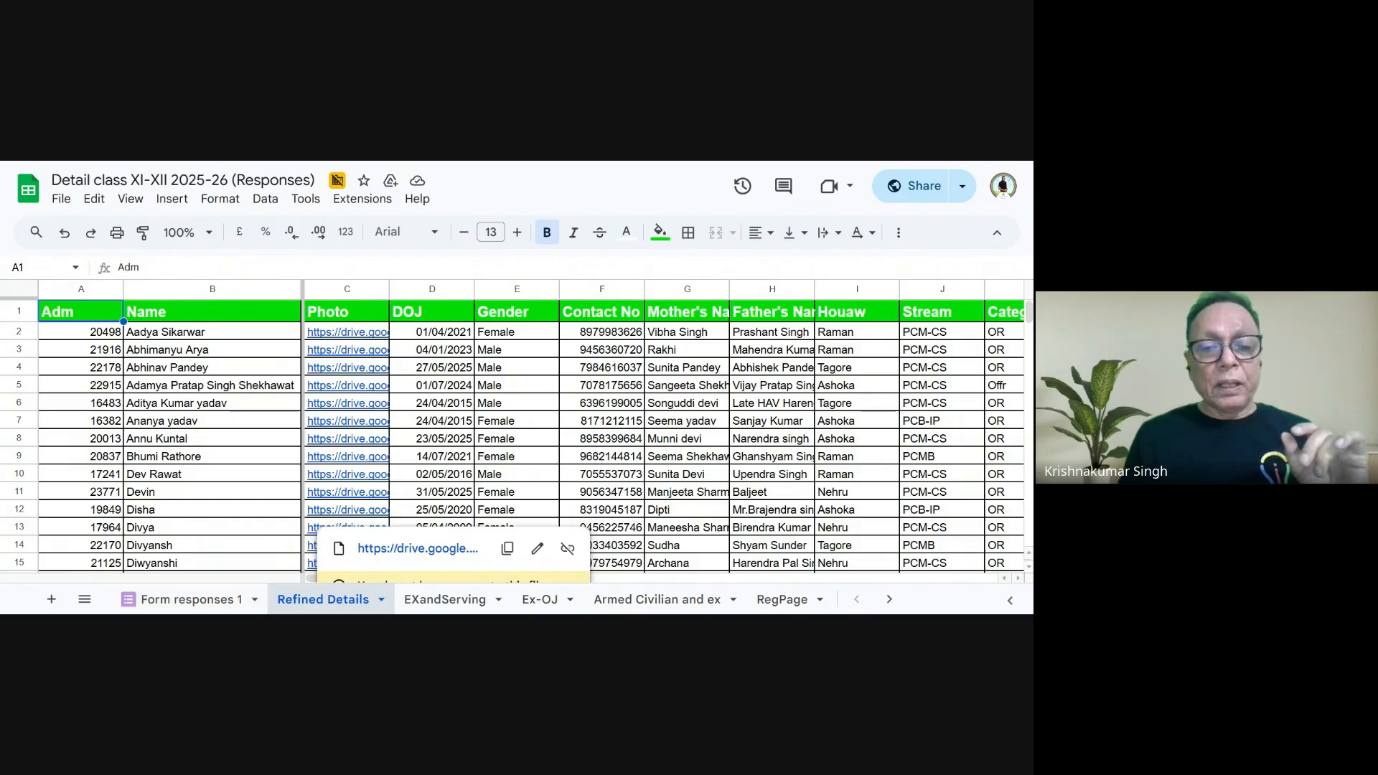
{"action": "left_click", "coordinate": [421, 602]}
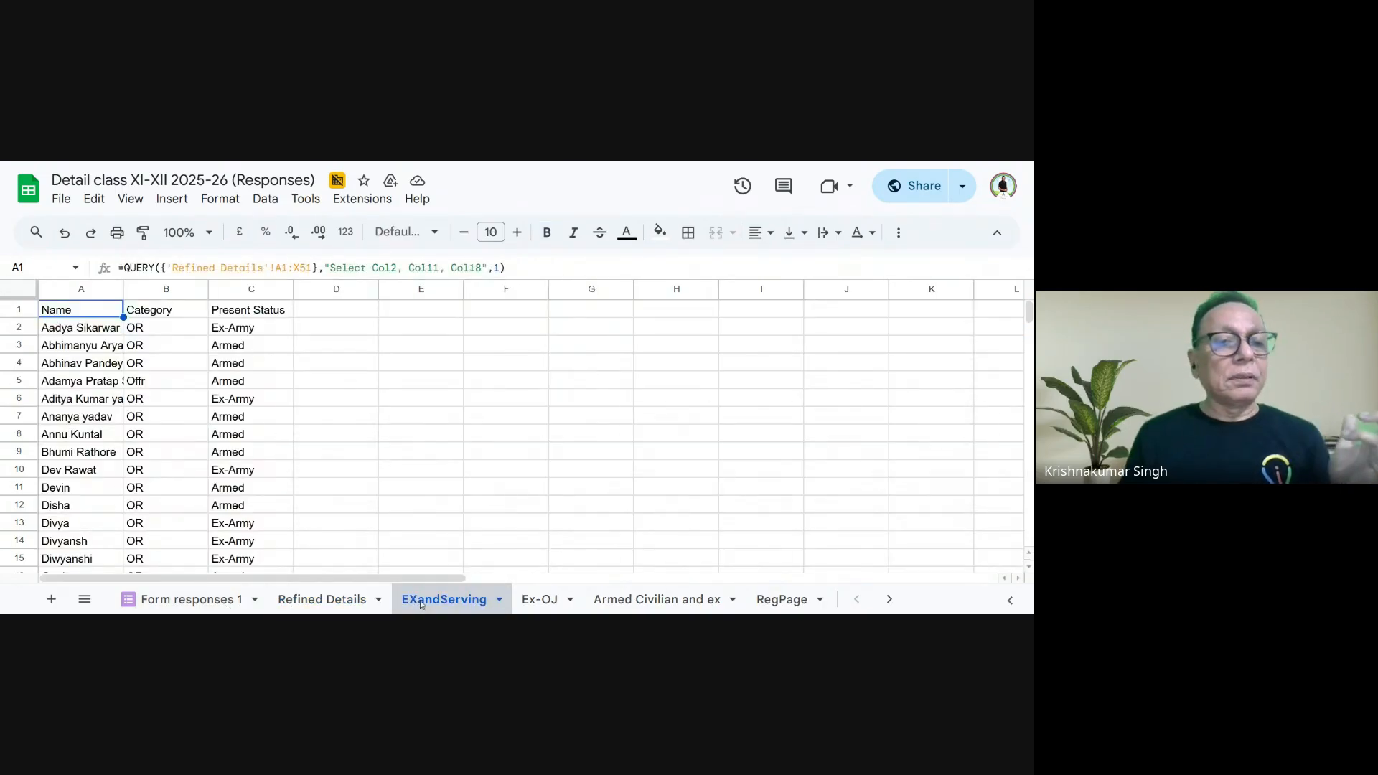
{"action": "left_click", "coordinate": [547, 608]}
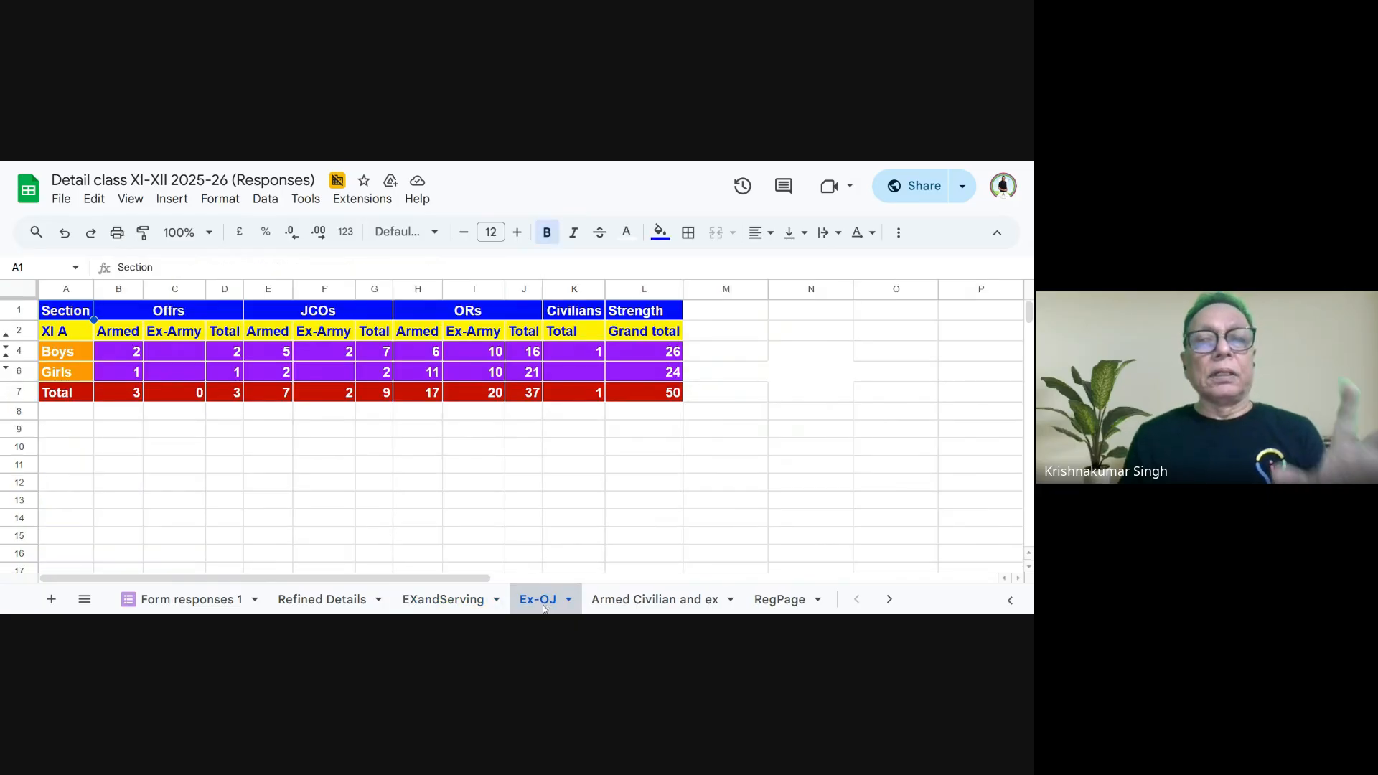
{"action": "left_click", "coordinate": [598, 605]}
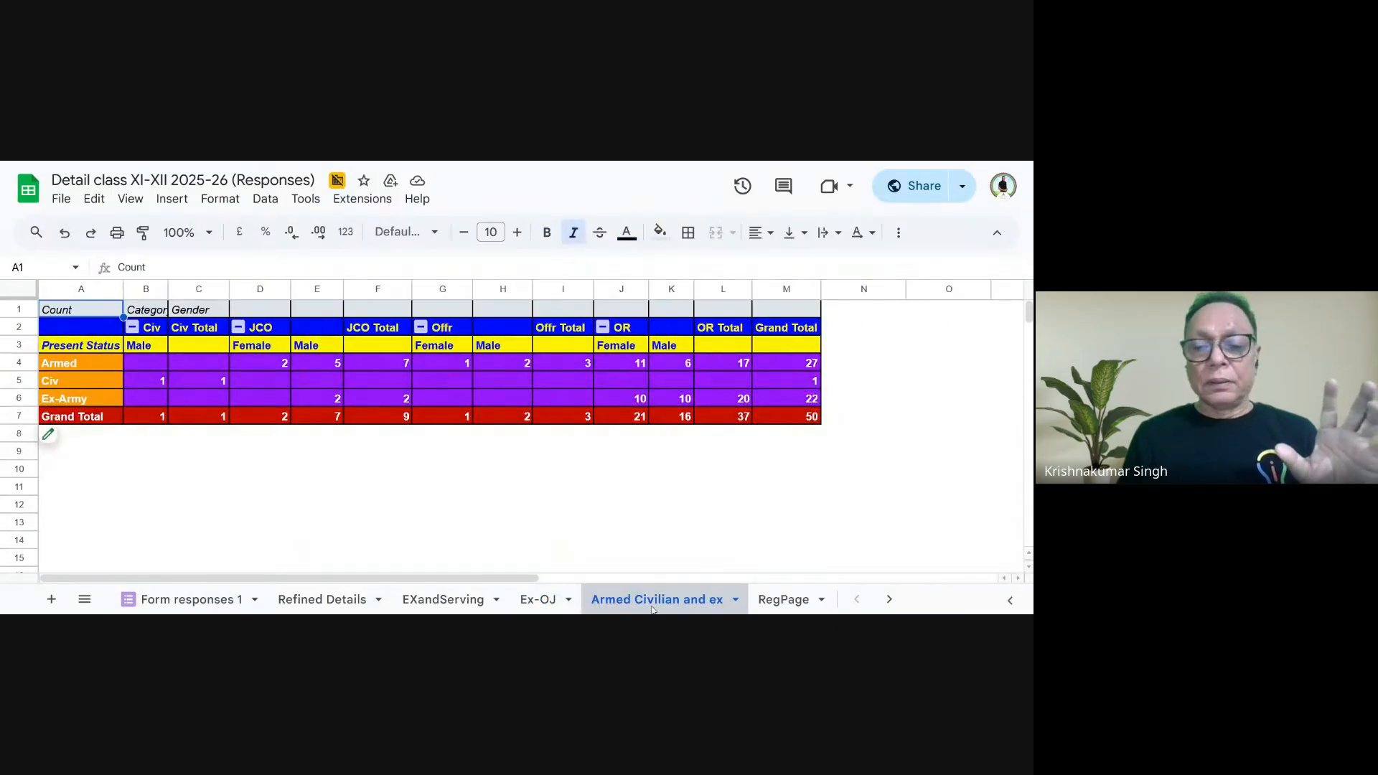
{"action": "left_click", "coordinate": [781, 604]}
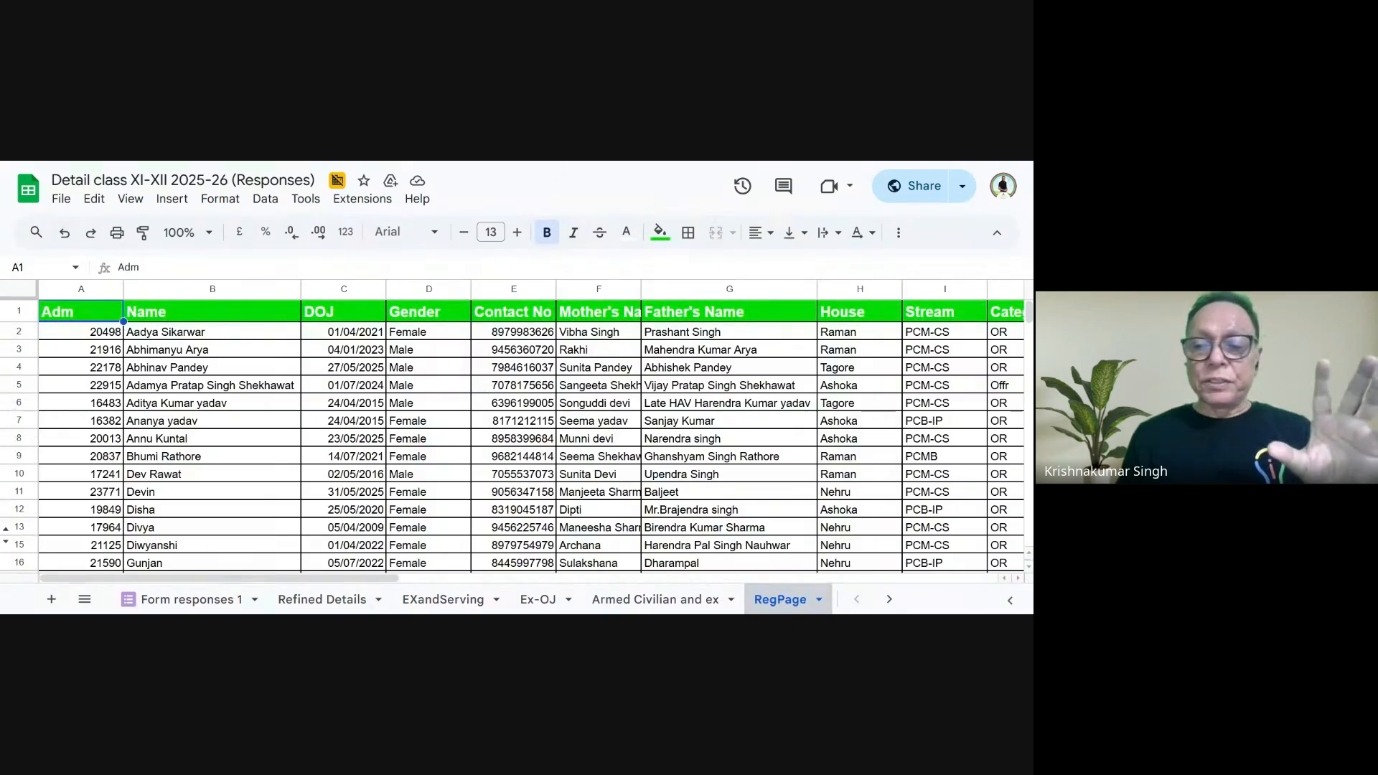
- Examine the List Class sheet, followed by the student counts on the Gender and Stream sheets
{"action": "left_click", "coordinate": [888, 600]}
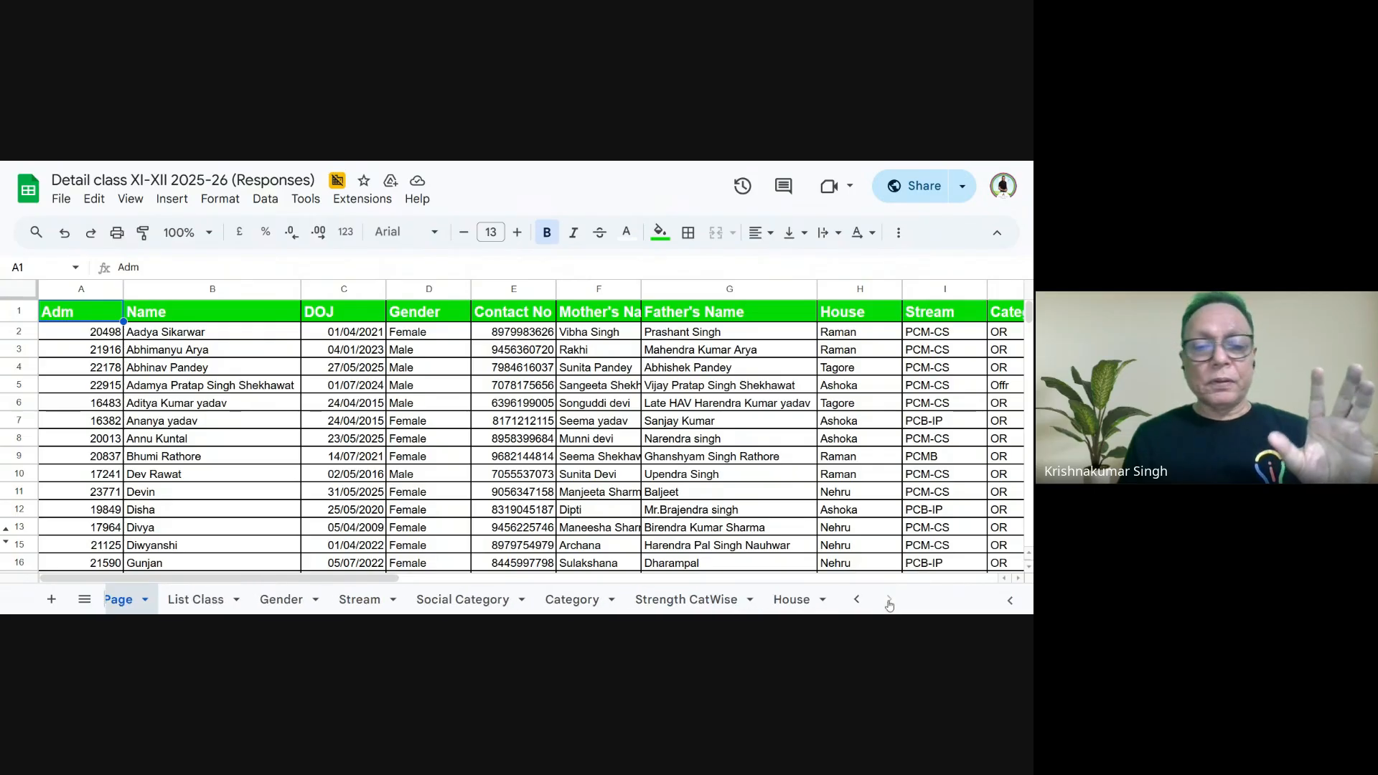
{"action": "left_click", "coordinate": [197, 600]}
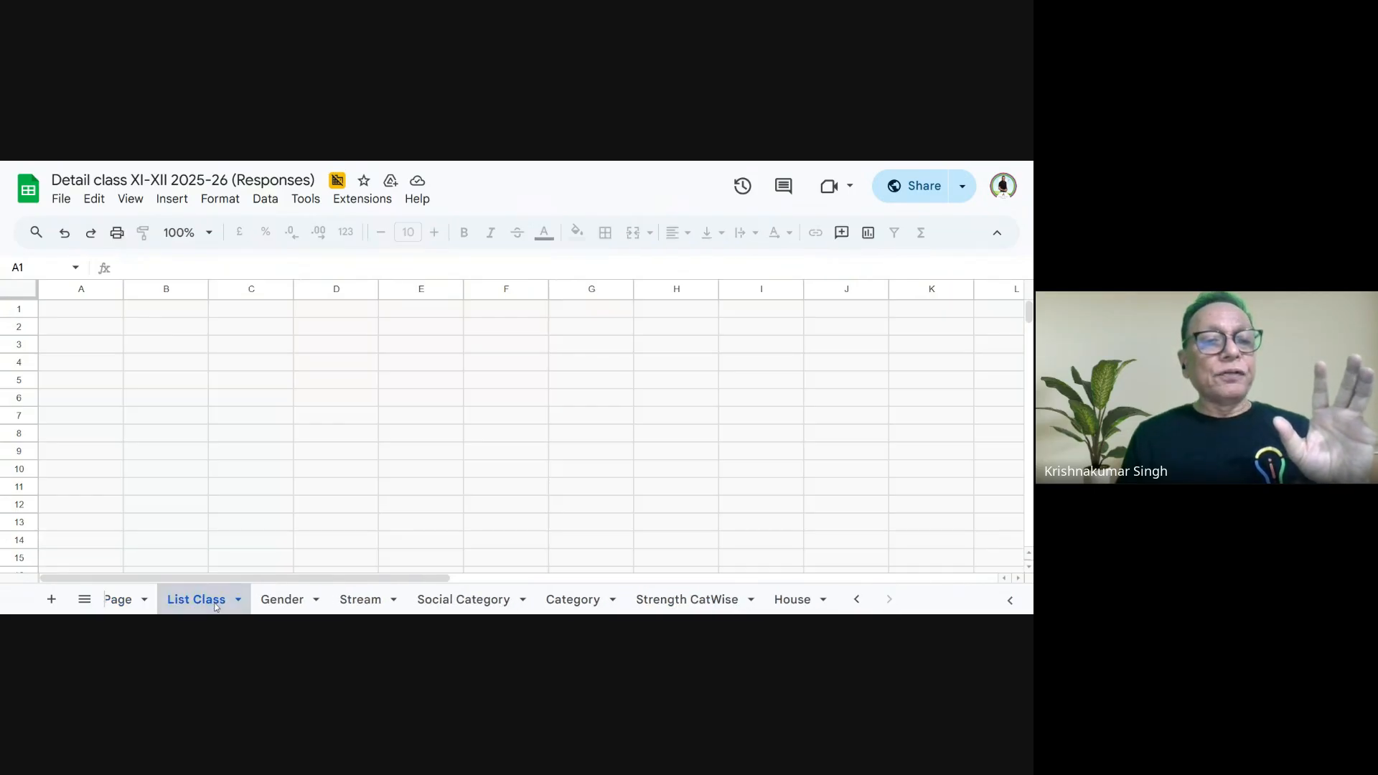
{"action": "left_click", "coordinate": [286, 600]}
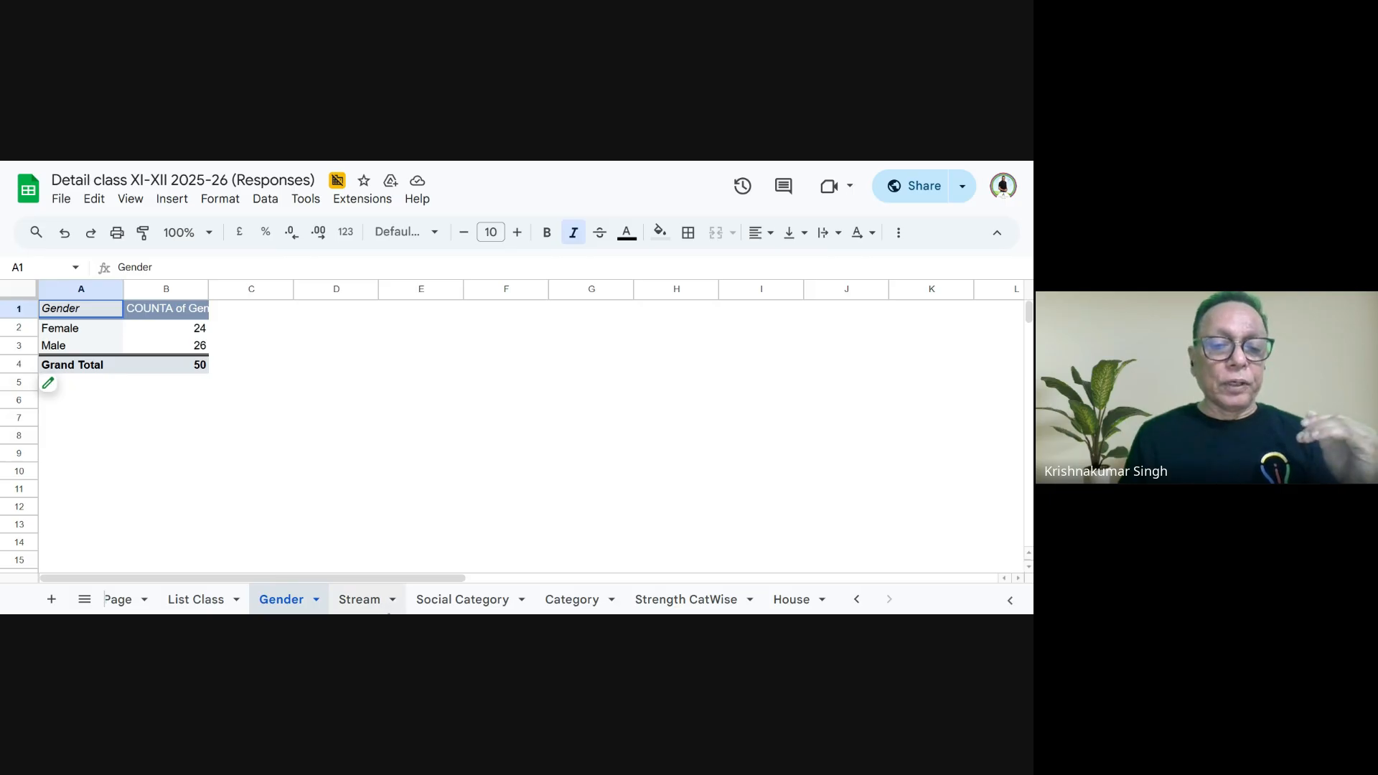
{"action": "left_click", "coordinate": [453, 607]}
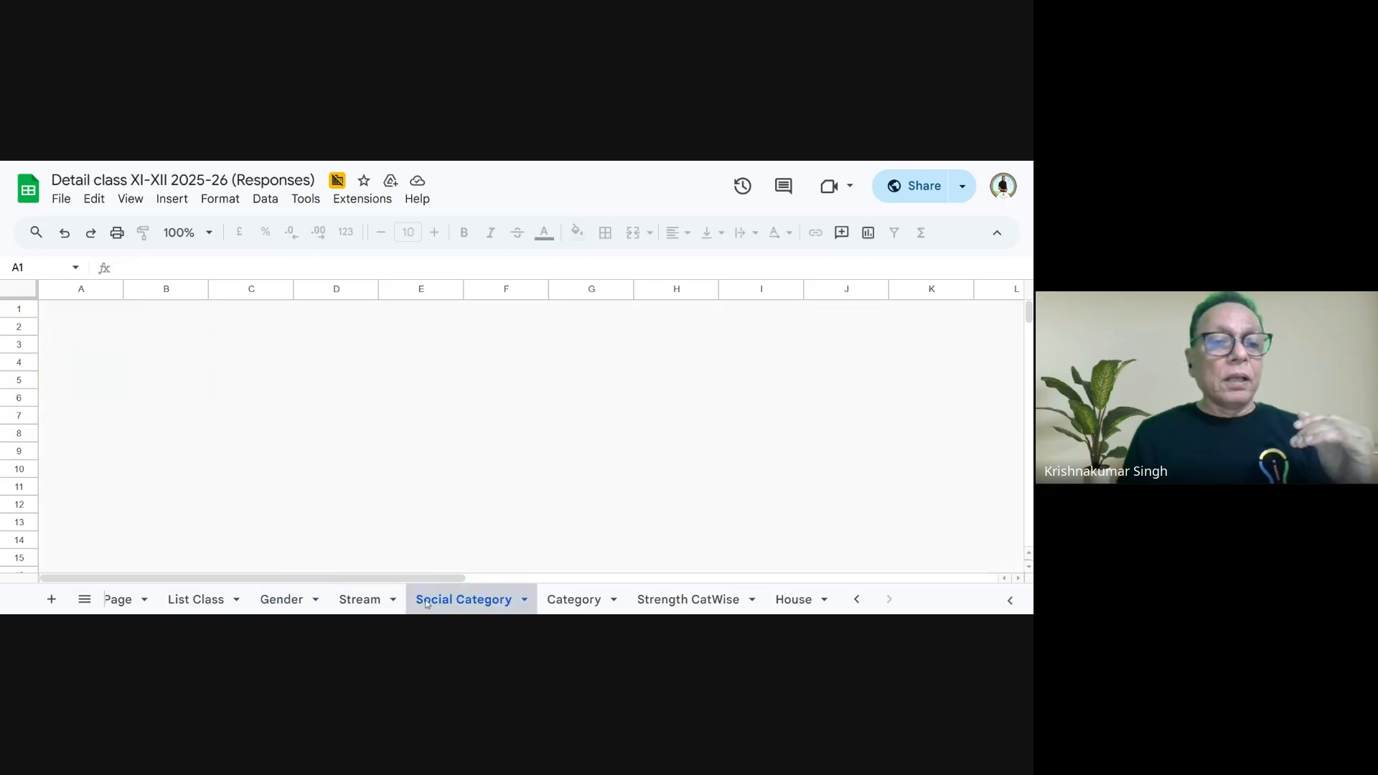
{"action": "left_click", "coordinate": [368, 610]}
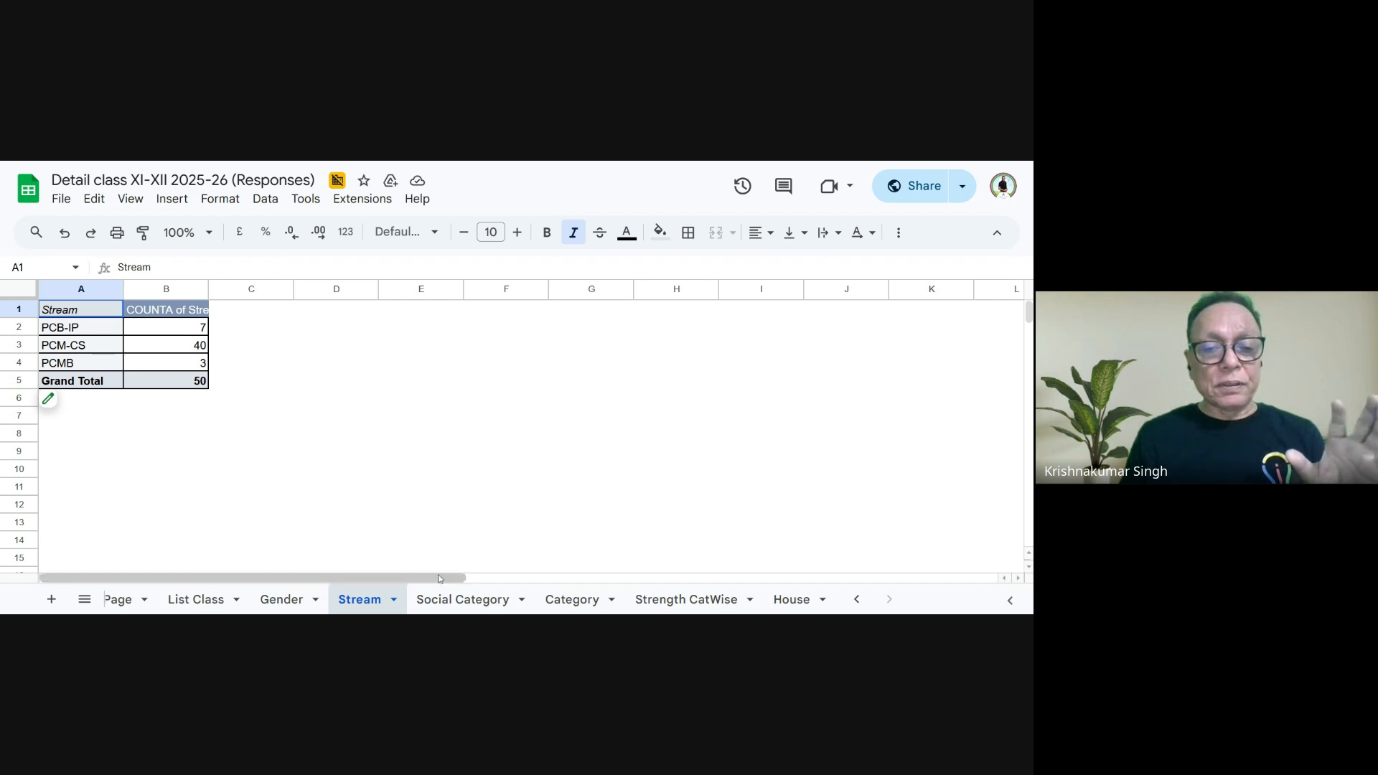
- Go through the Social Category, Category and Strength CatWise summaries and the House sheet's student lists
{"action": "left_click", "coordinate": [440, 603]}
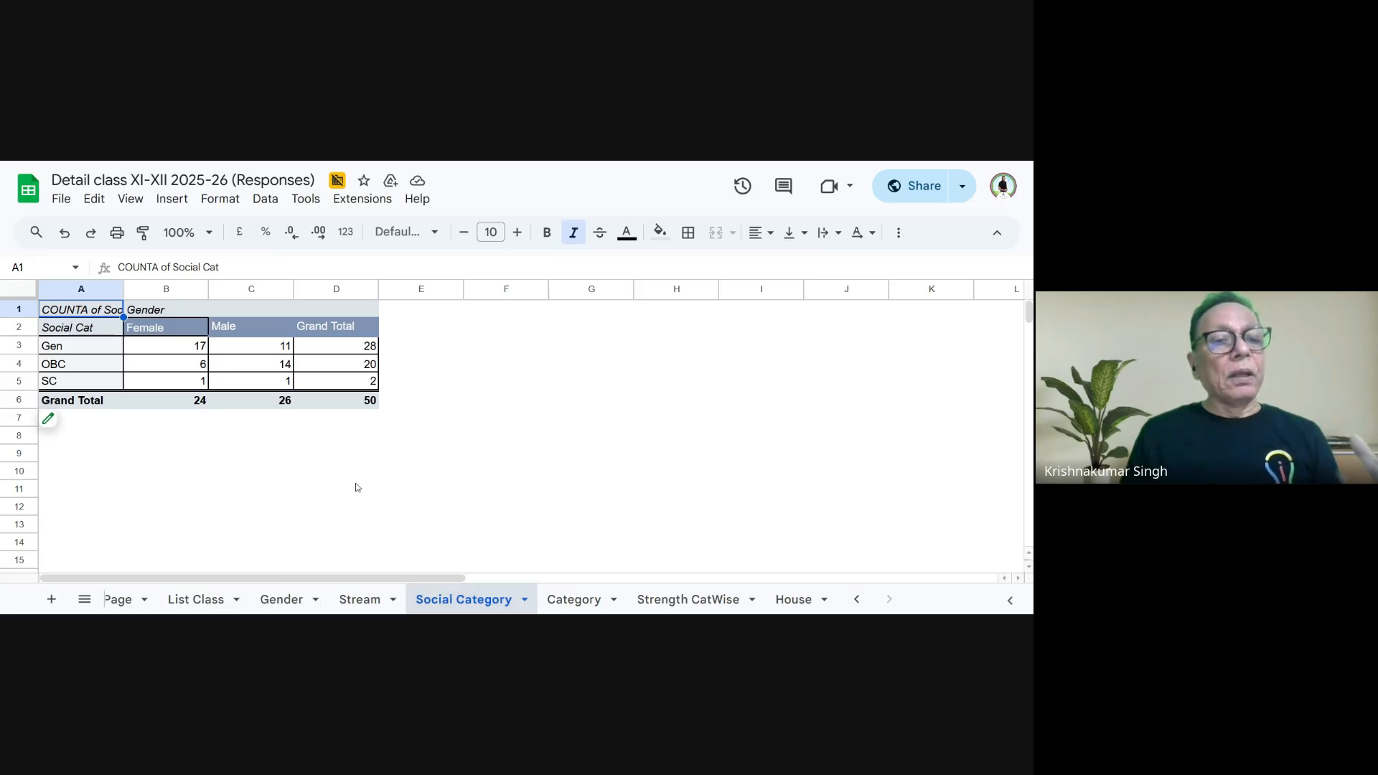
{"action": "left_click", "coordinate": [574, 601]}
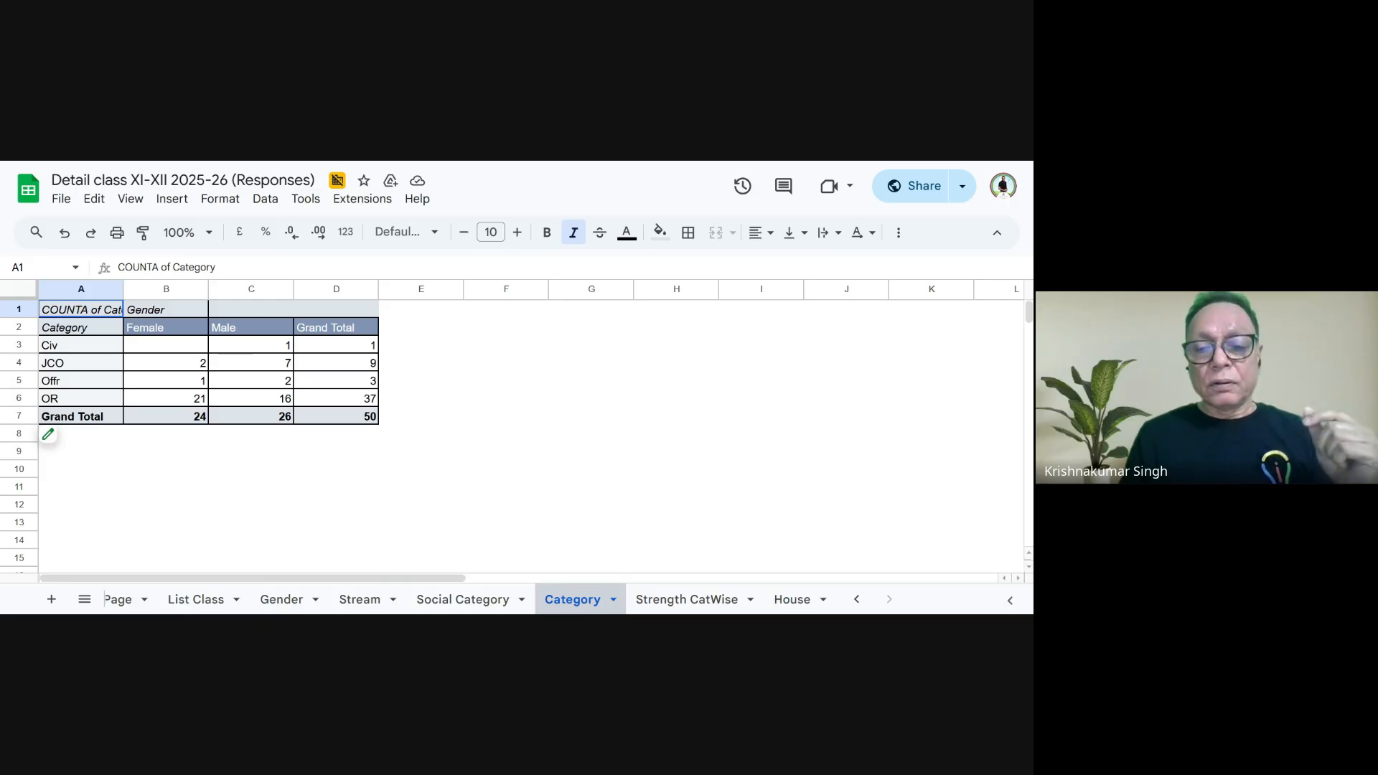
{"action": "left_click", "coordinate": [676, 607]}
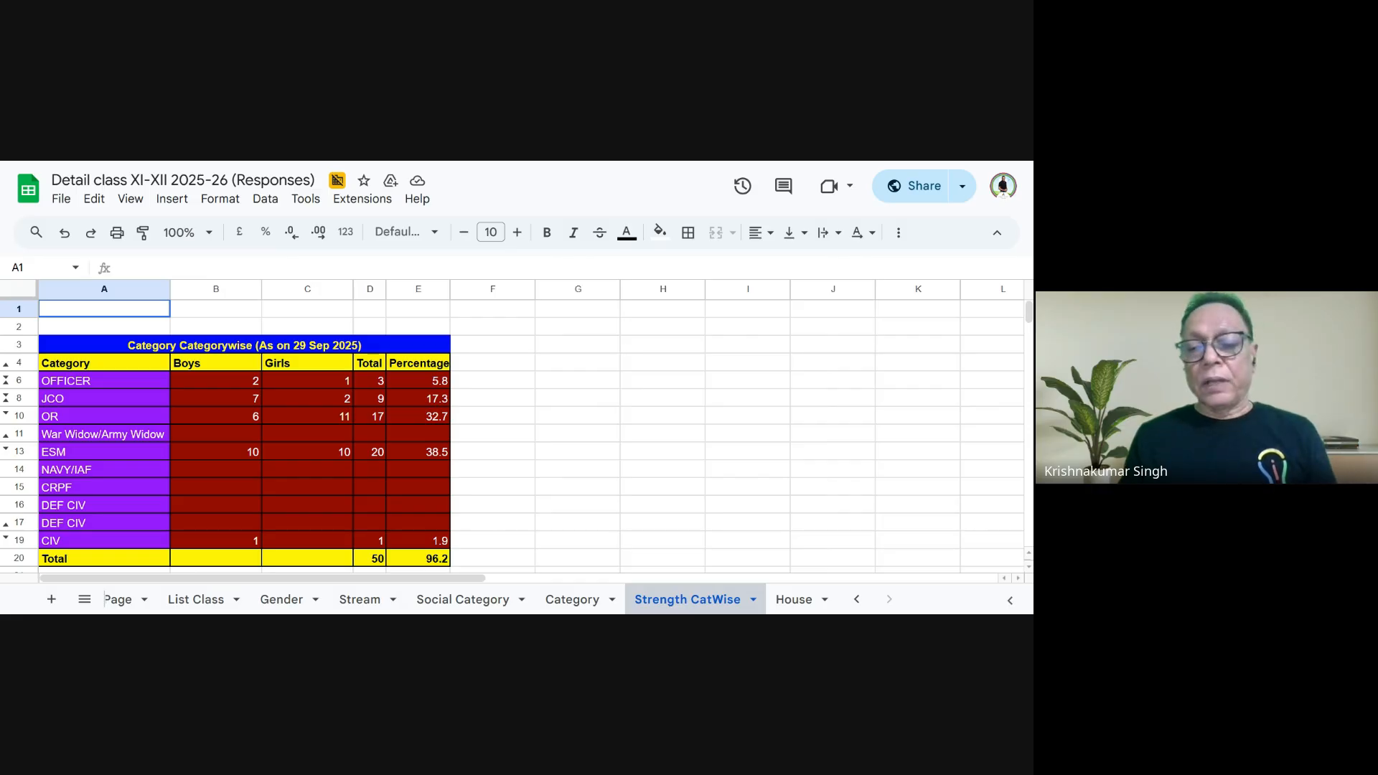
{"action": "left_click", "coordinate": [788, 607]}
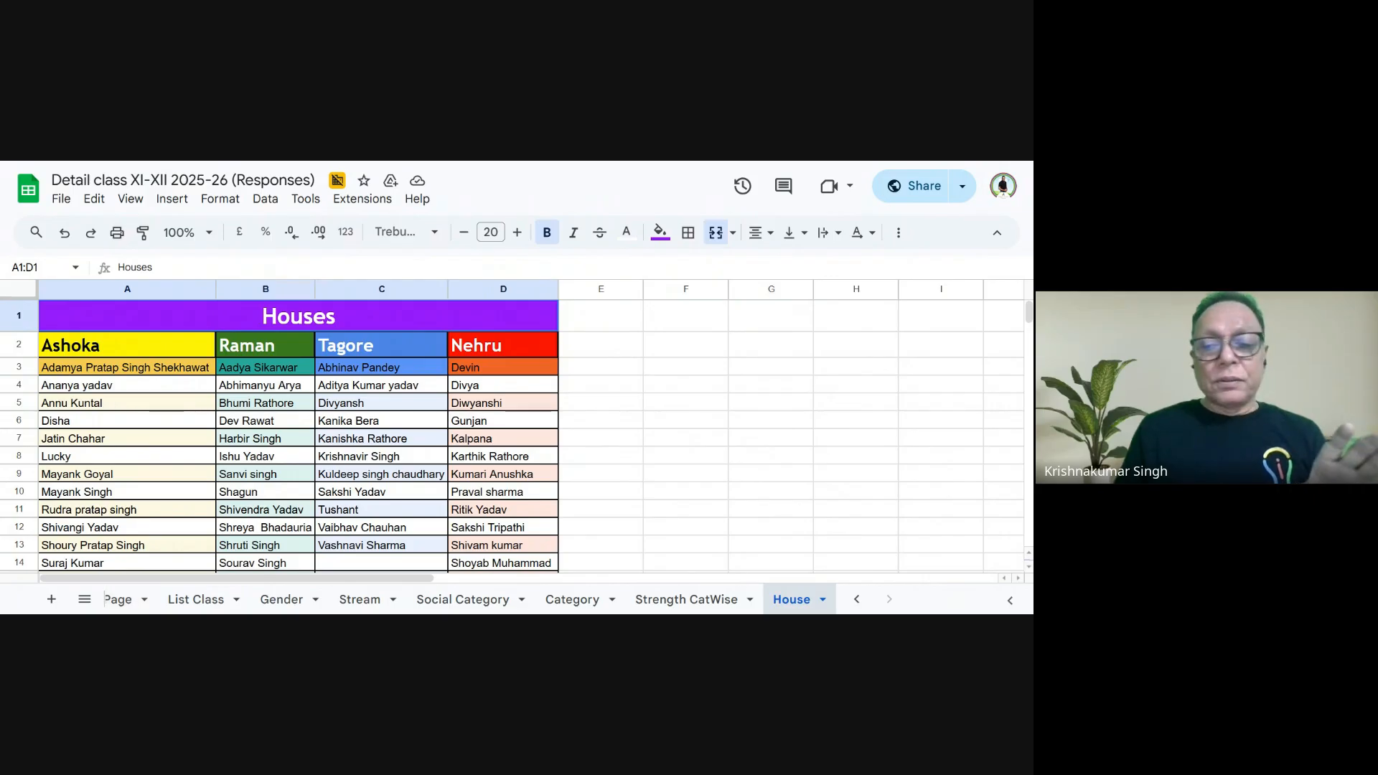
{"action": "left_click", "coordinate": [857, 599]}
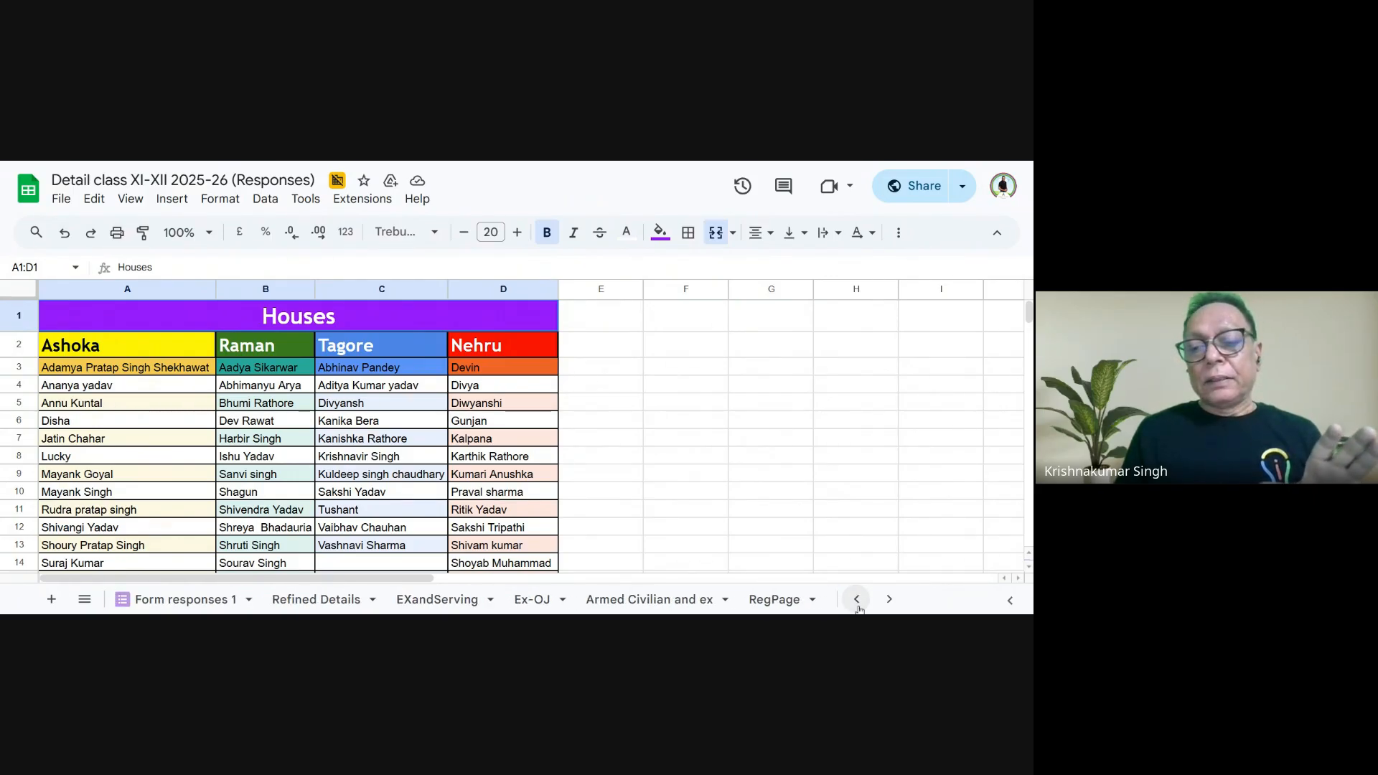
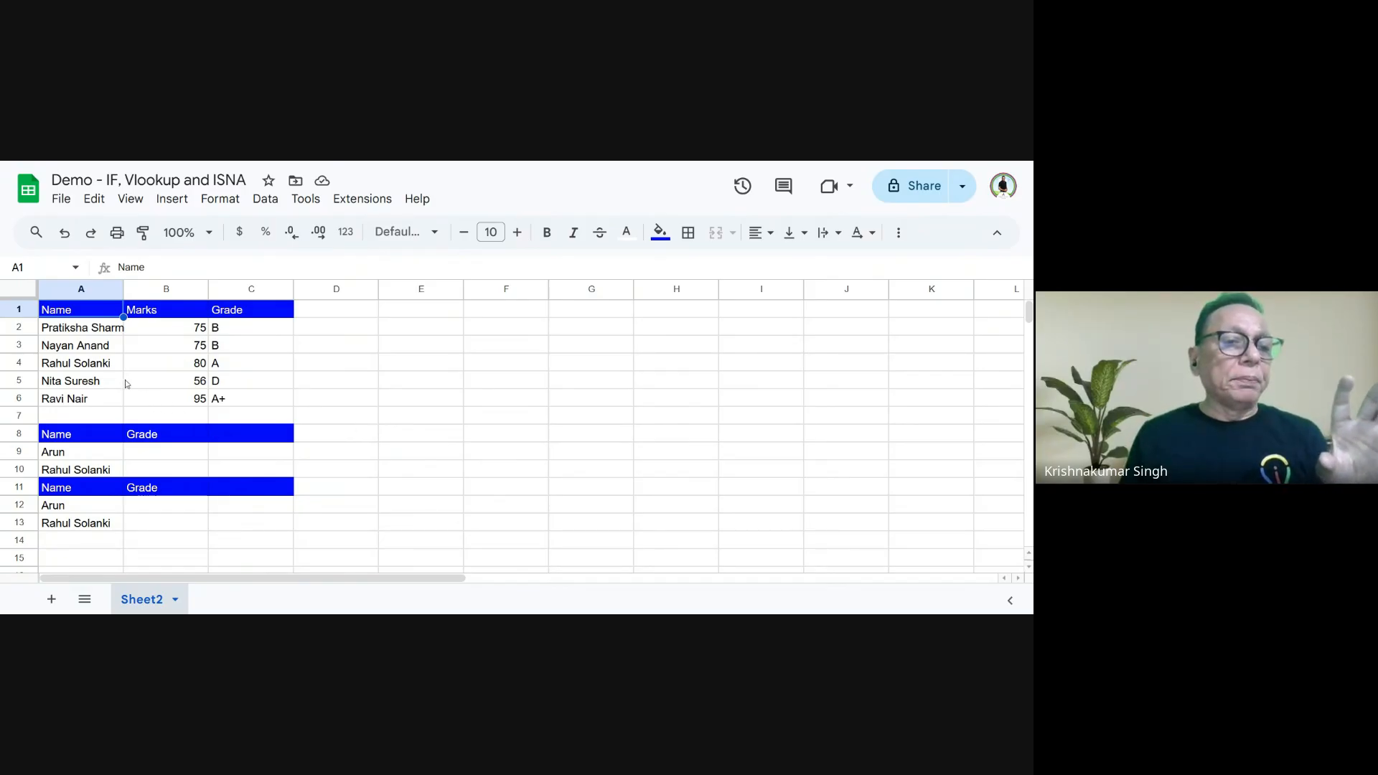
- Look up the grade for the name in A9 by entering =vlookup(A9,A2:C6,3,False) in cell B9
{"action": "left_click_drag", "start_coordinate": [64, 331], "coordinate": [254, 409]}
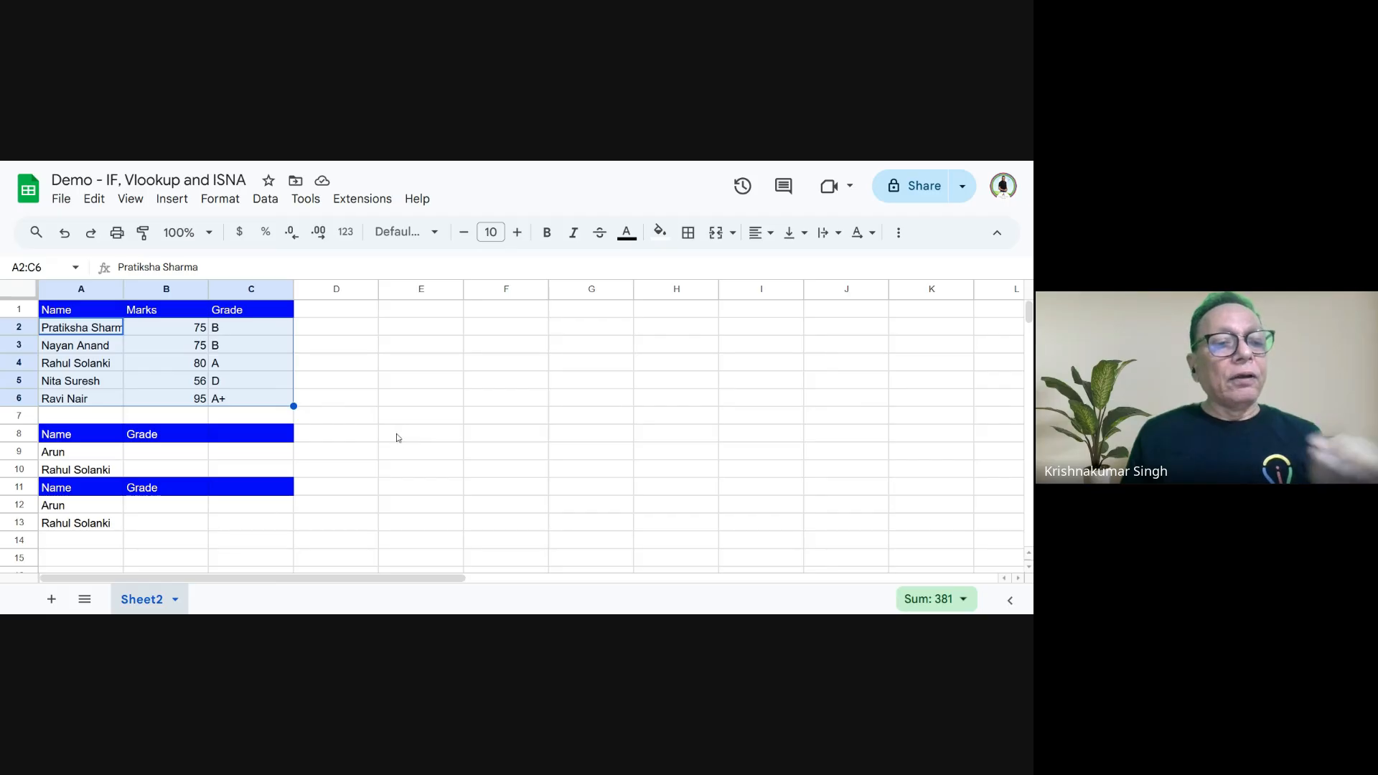
{"action": "left_click", "coordinate": [53, 460]}
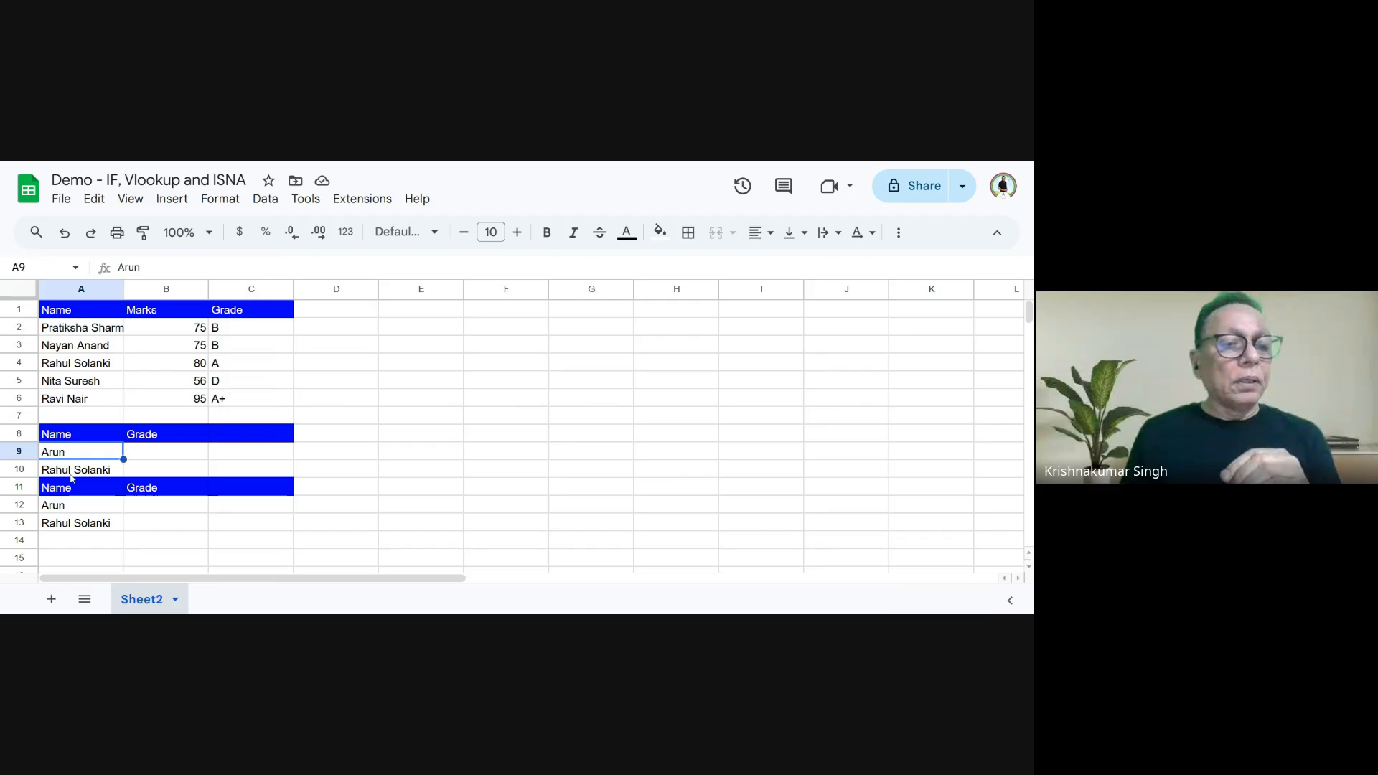
{"action": "left_click", "coordinate": [72, 475]}
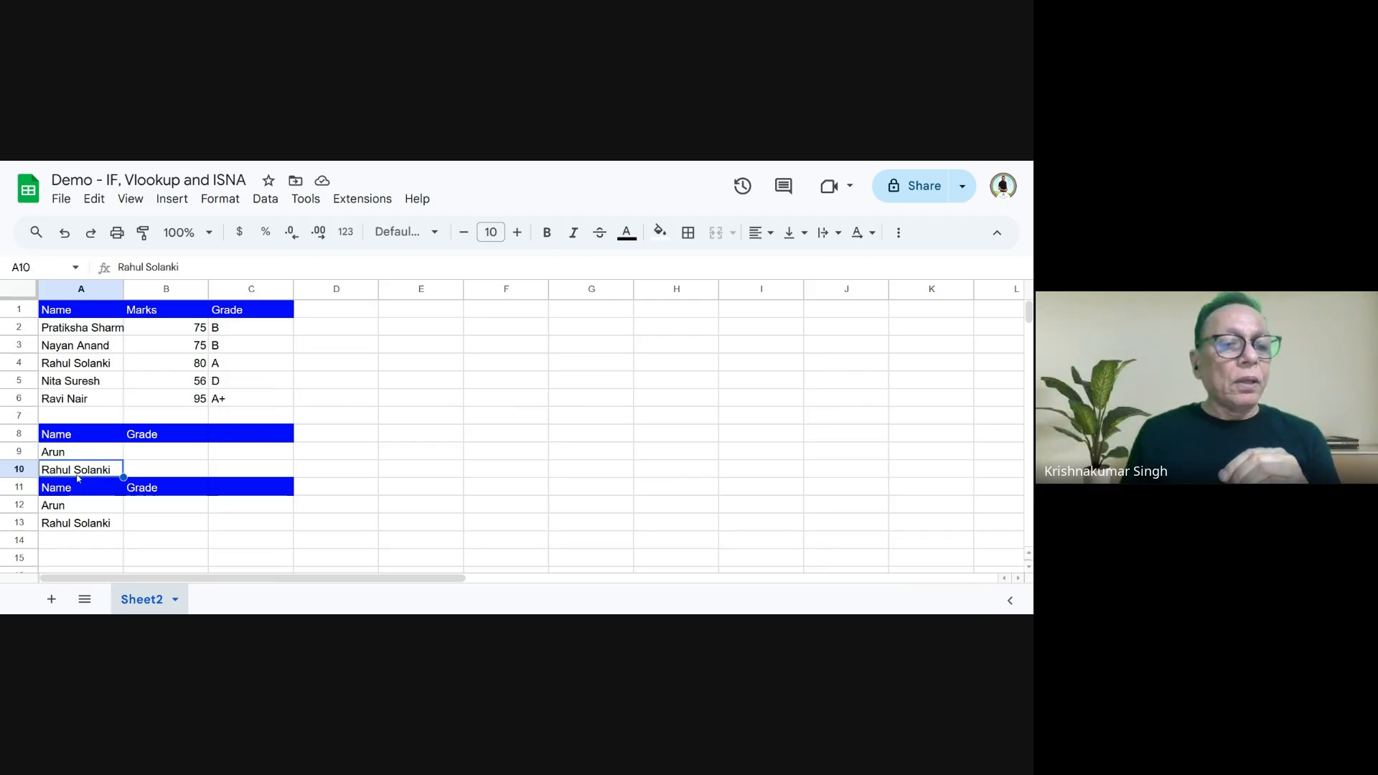
{"action": "left_click", "coordinate": [146, 459]}
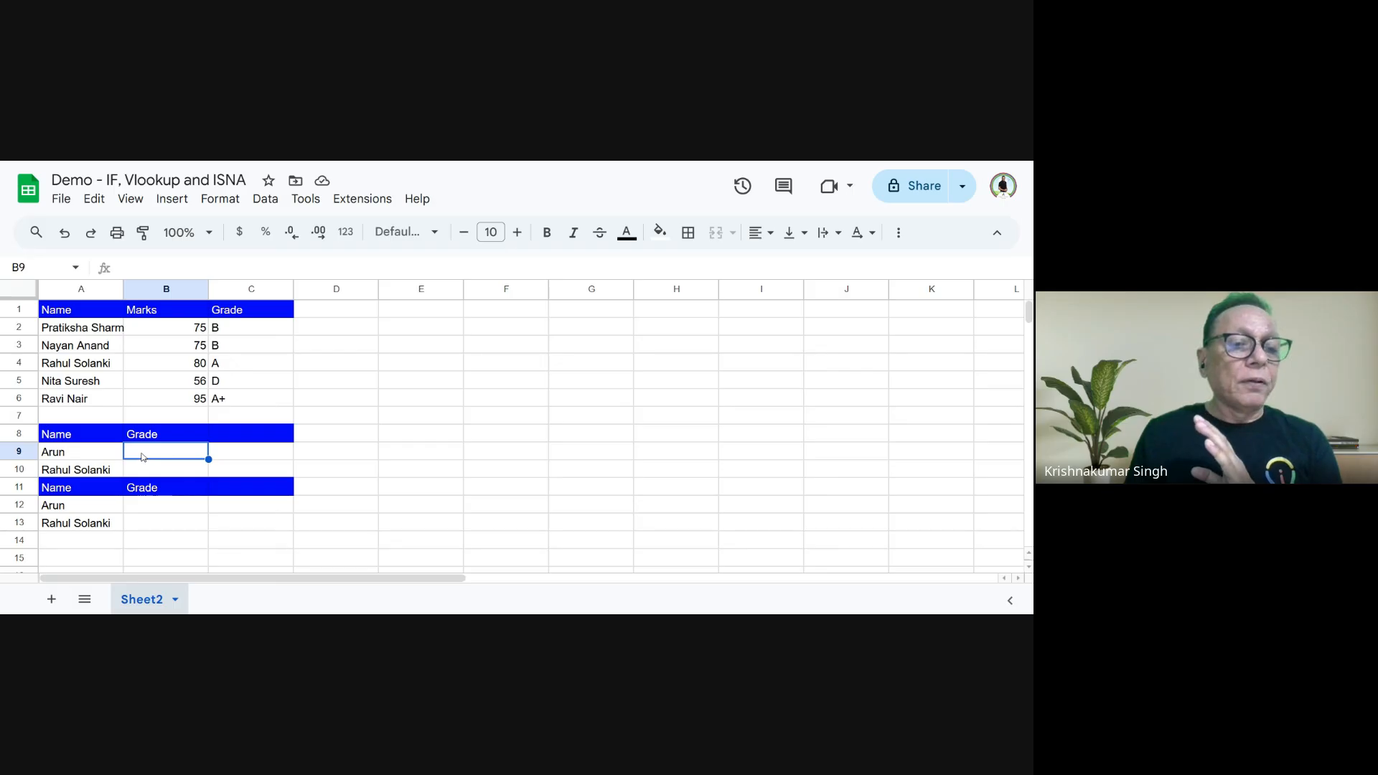
{"action": "type", "text": "="}
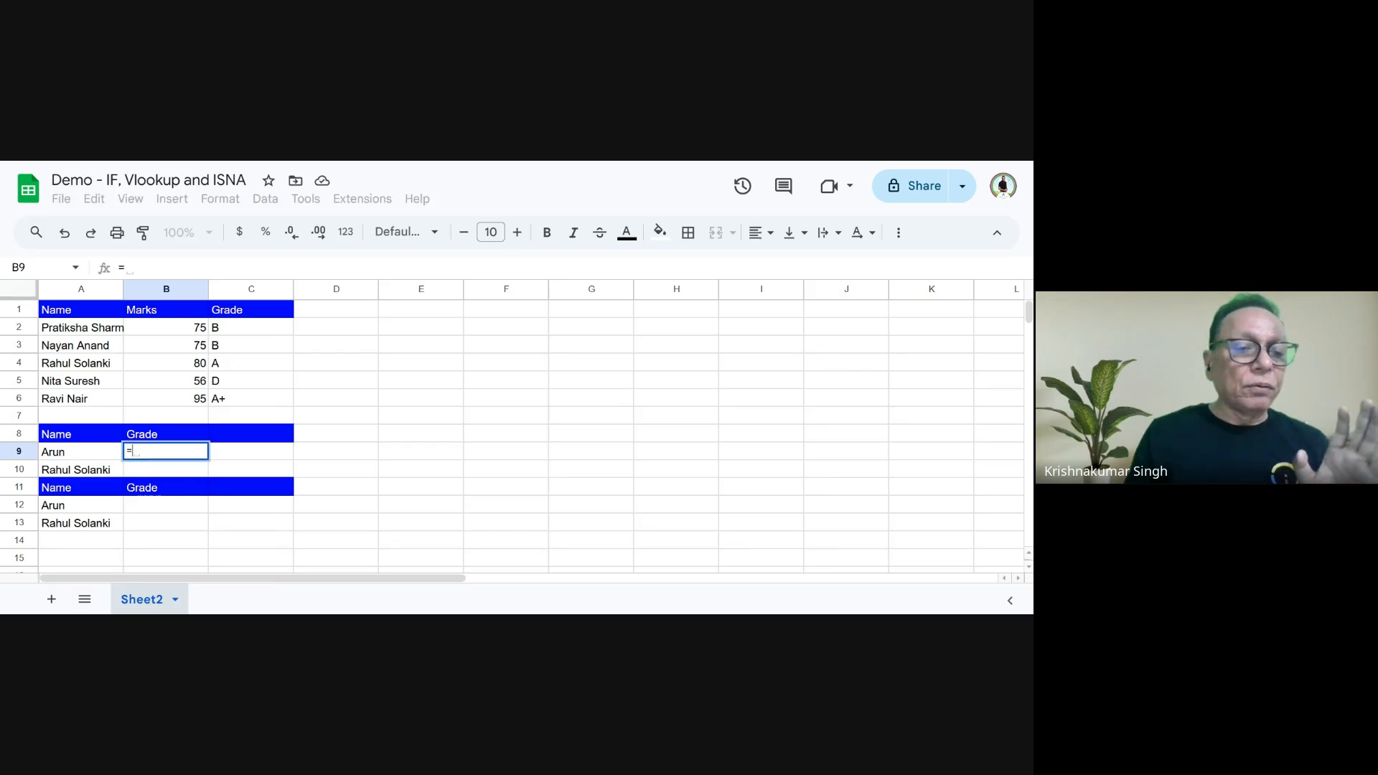
{"action": "type", "text": "vl"}
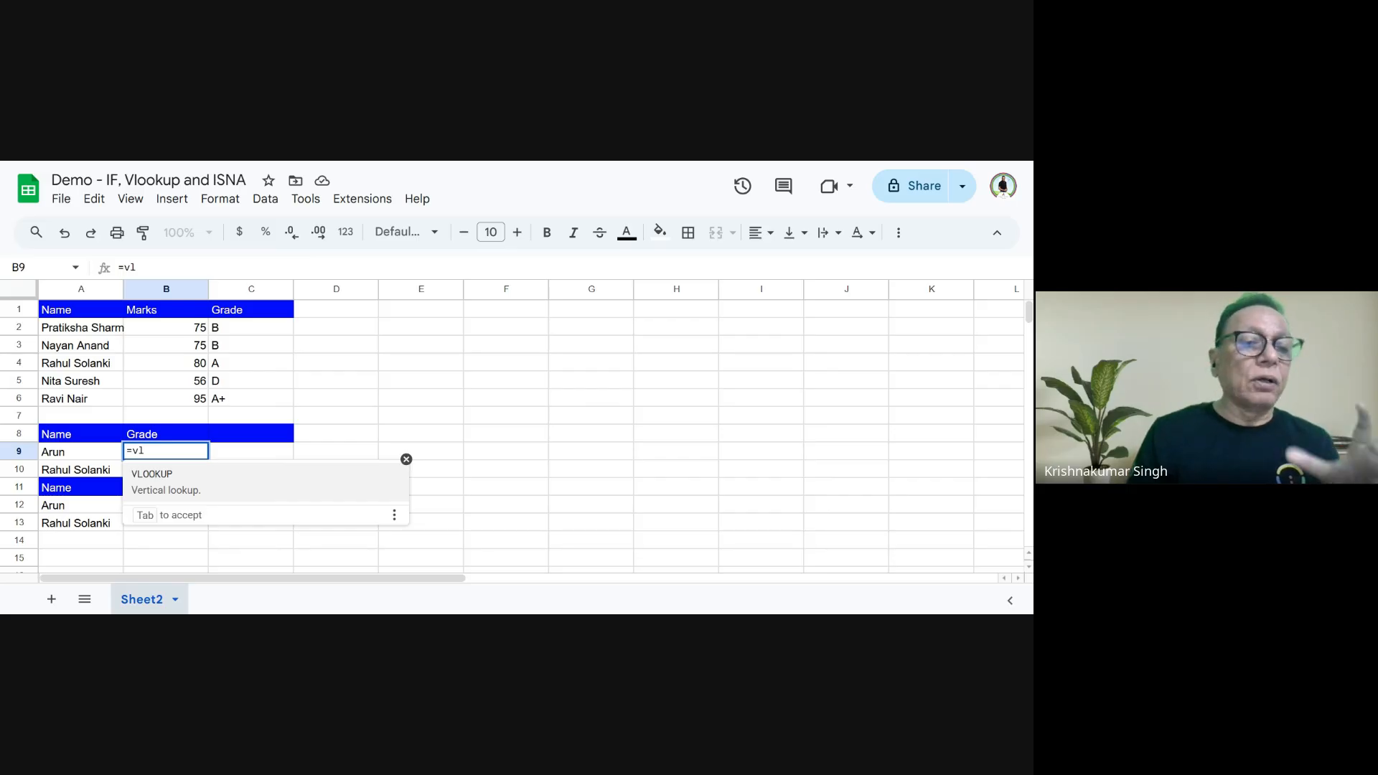
{"action": "type", "text": "oo"}
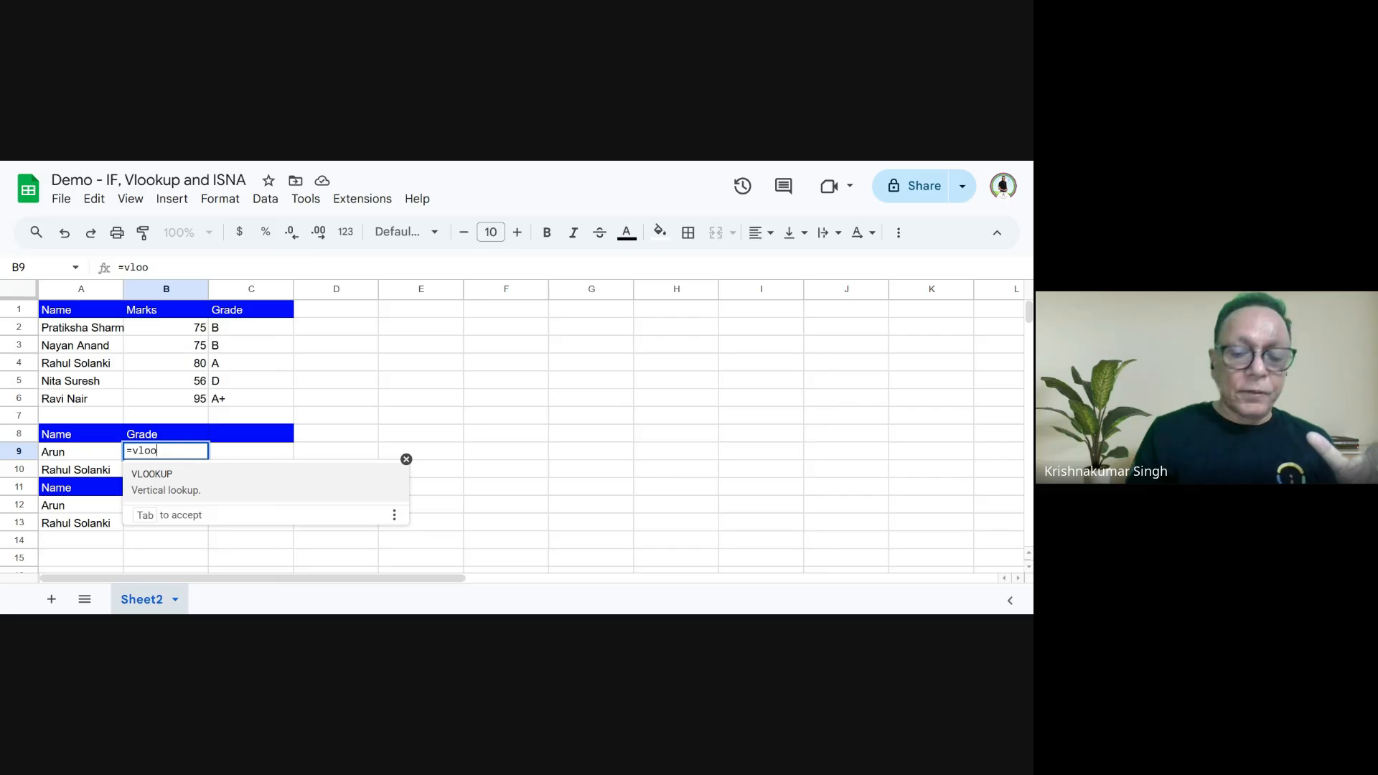
{"action": "type", "text": "kup"}
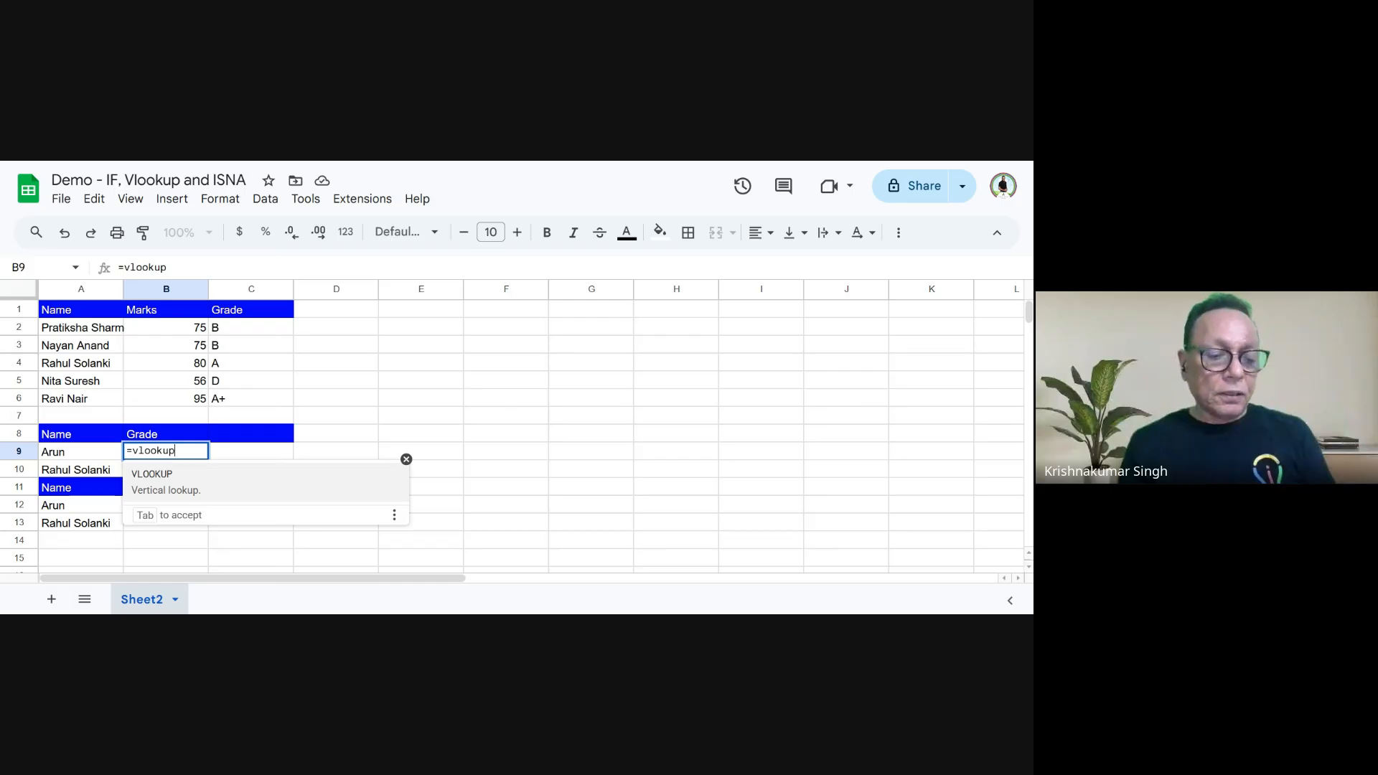
{"action": "type", "text": "("}
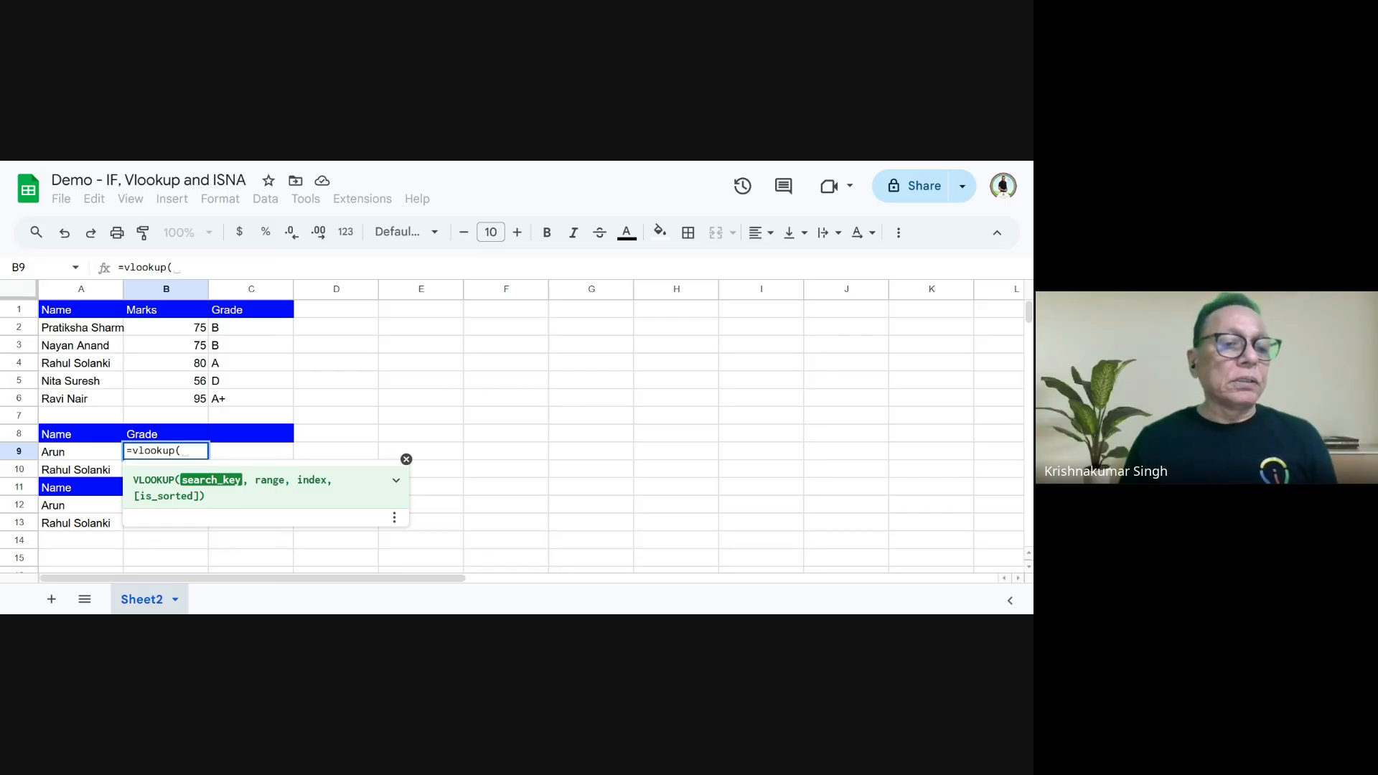
{"action": "left_click", "coordinate": [52, 455]}
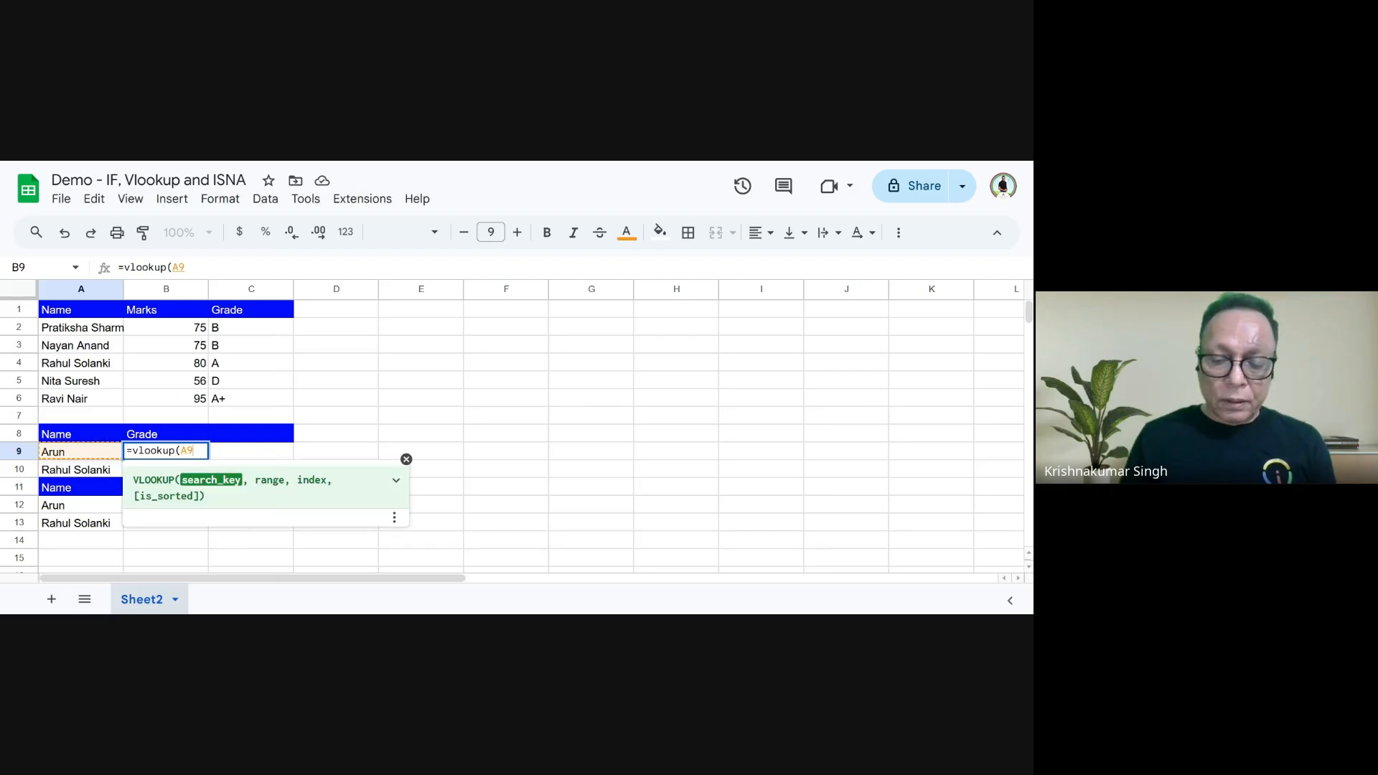
{"action": "type", "text": ","}
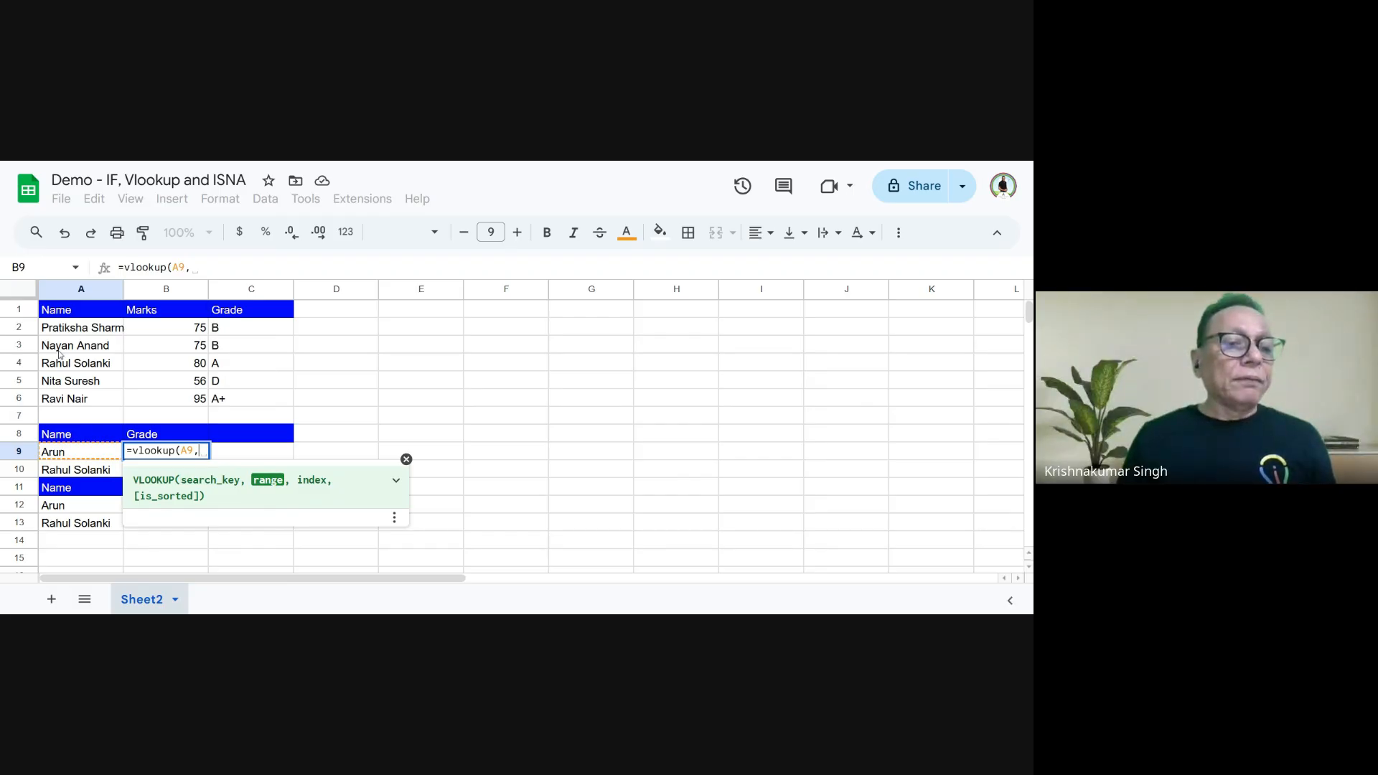
{"action": "left_click_drag", "start_coordinate": [53, 331], "coordinate": [240, 407]}
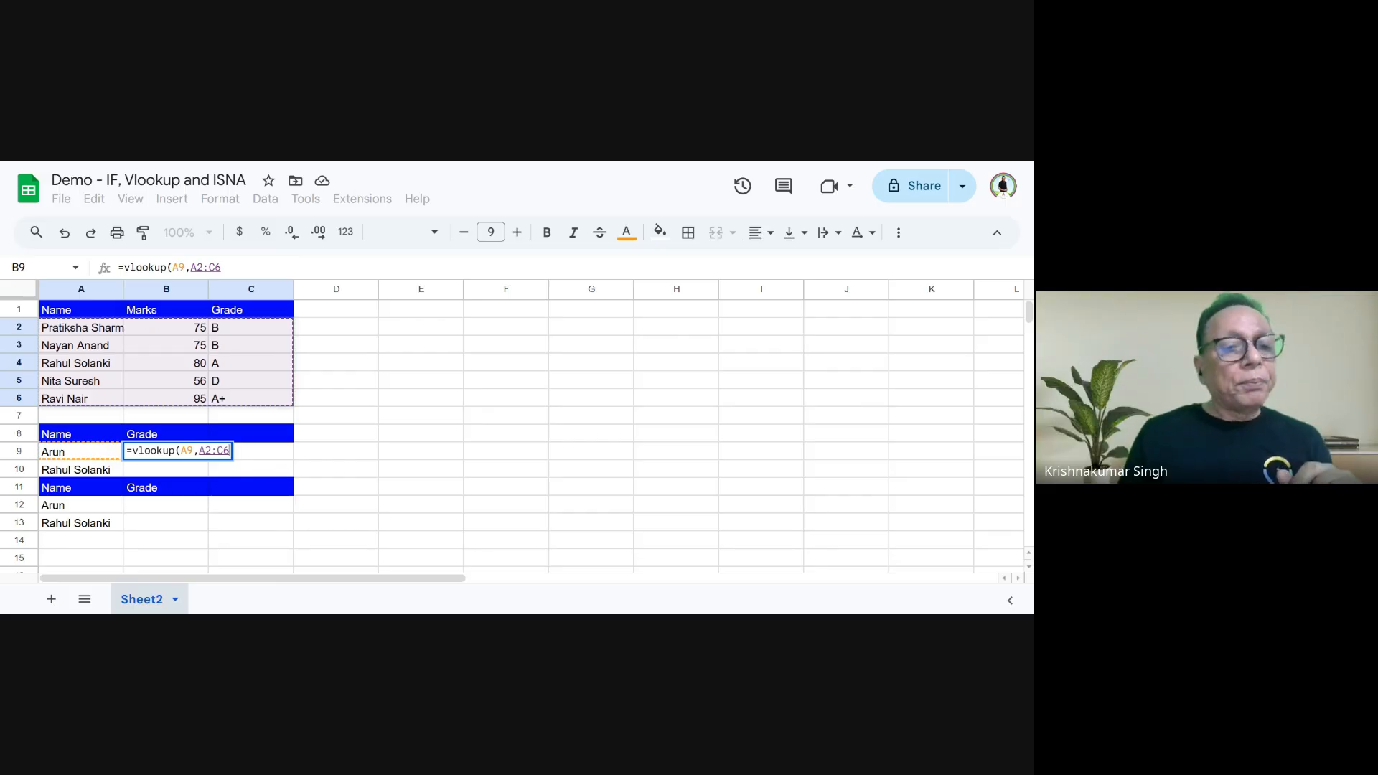
{"action": "type", "text": ","}
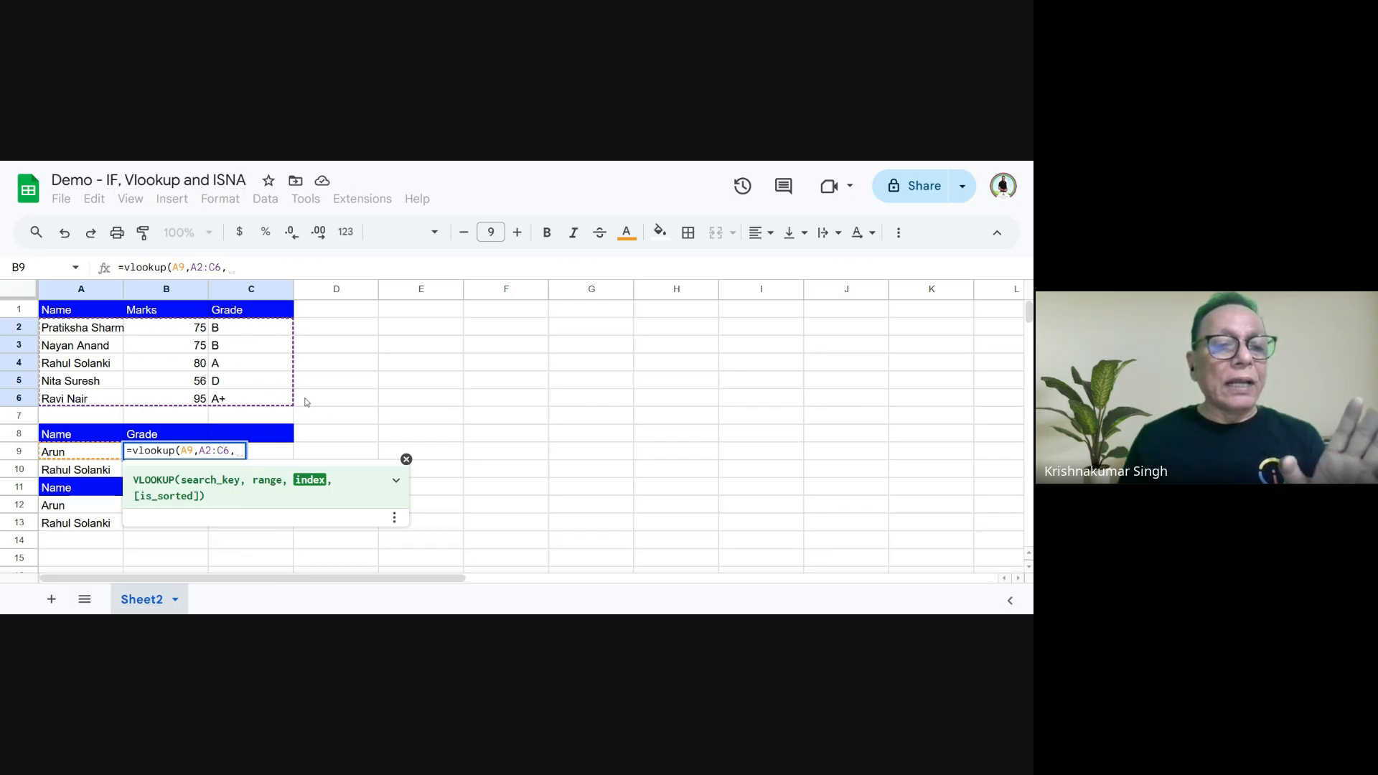
{"action": "type", "text": "3"}
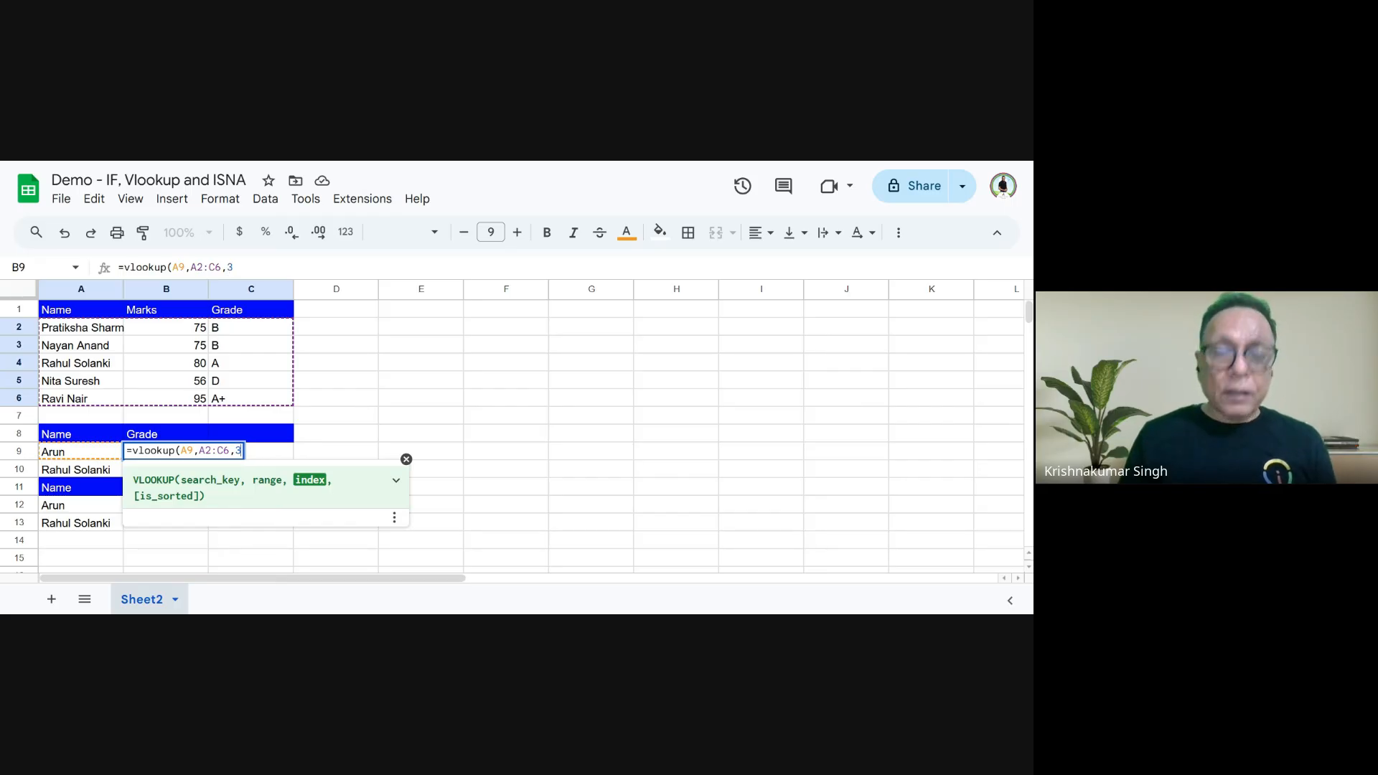
{"action": "type", "text": ","}
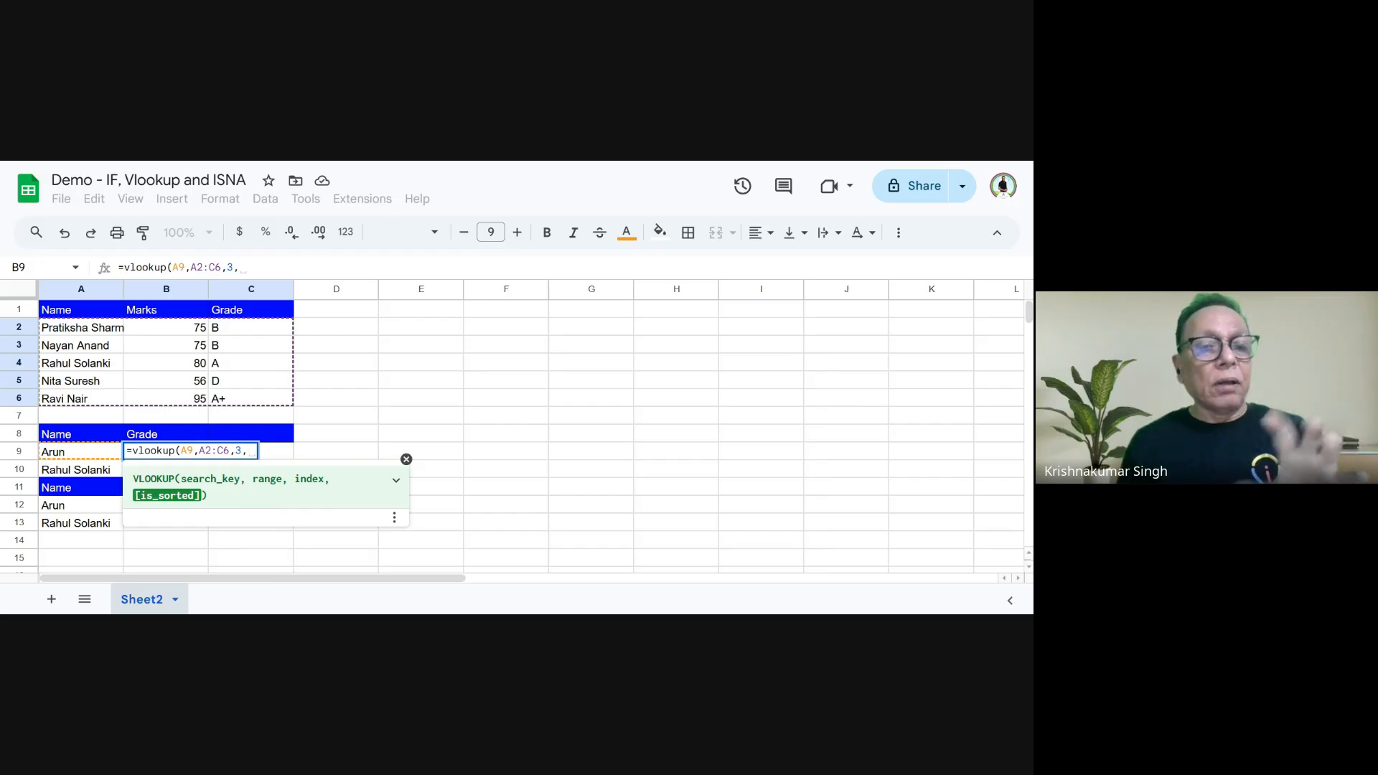
{"action": "type", "text": "False"}
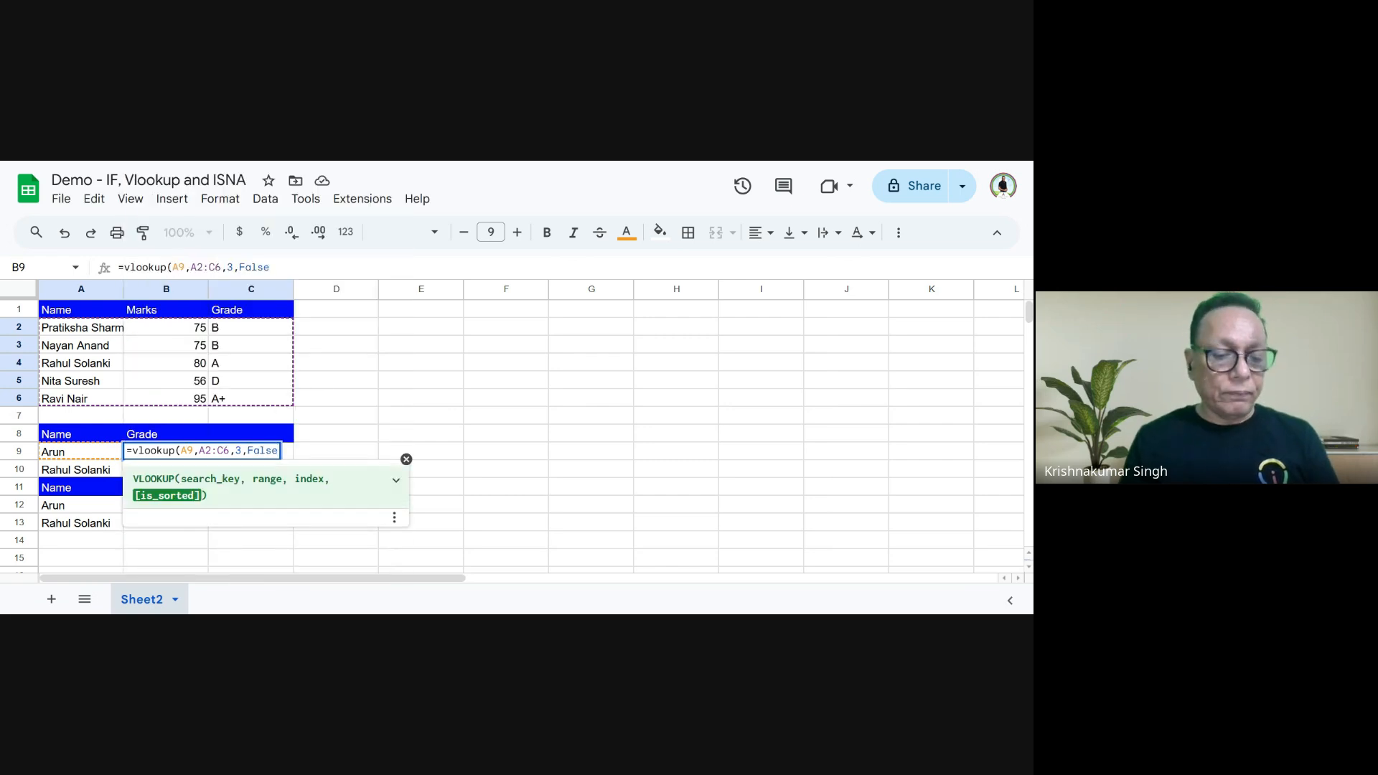
{"action": "type", "text": ")"}
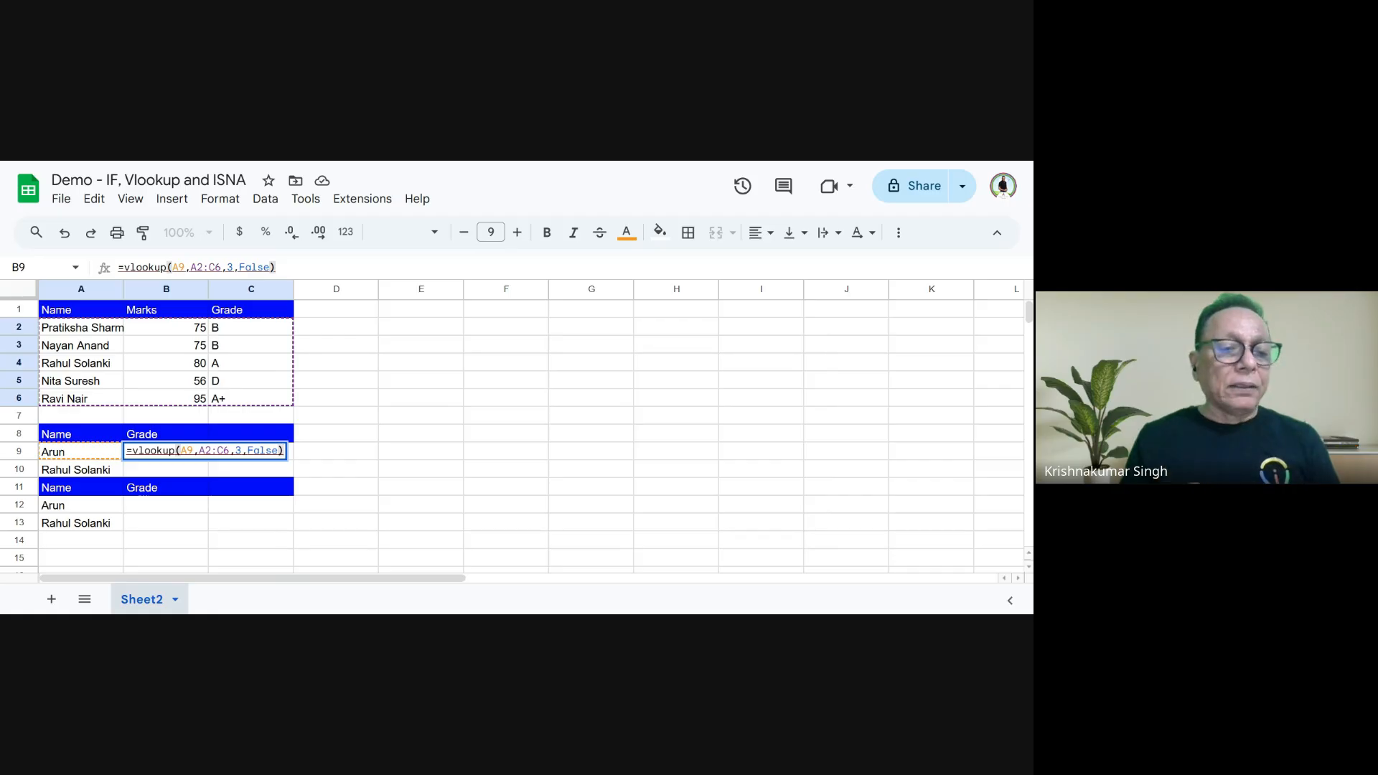
{"action": "key", "text": "Return"}
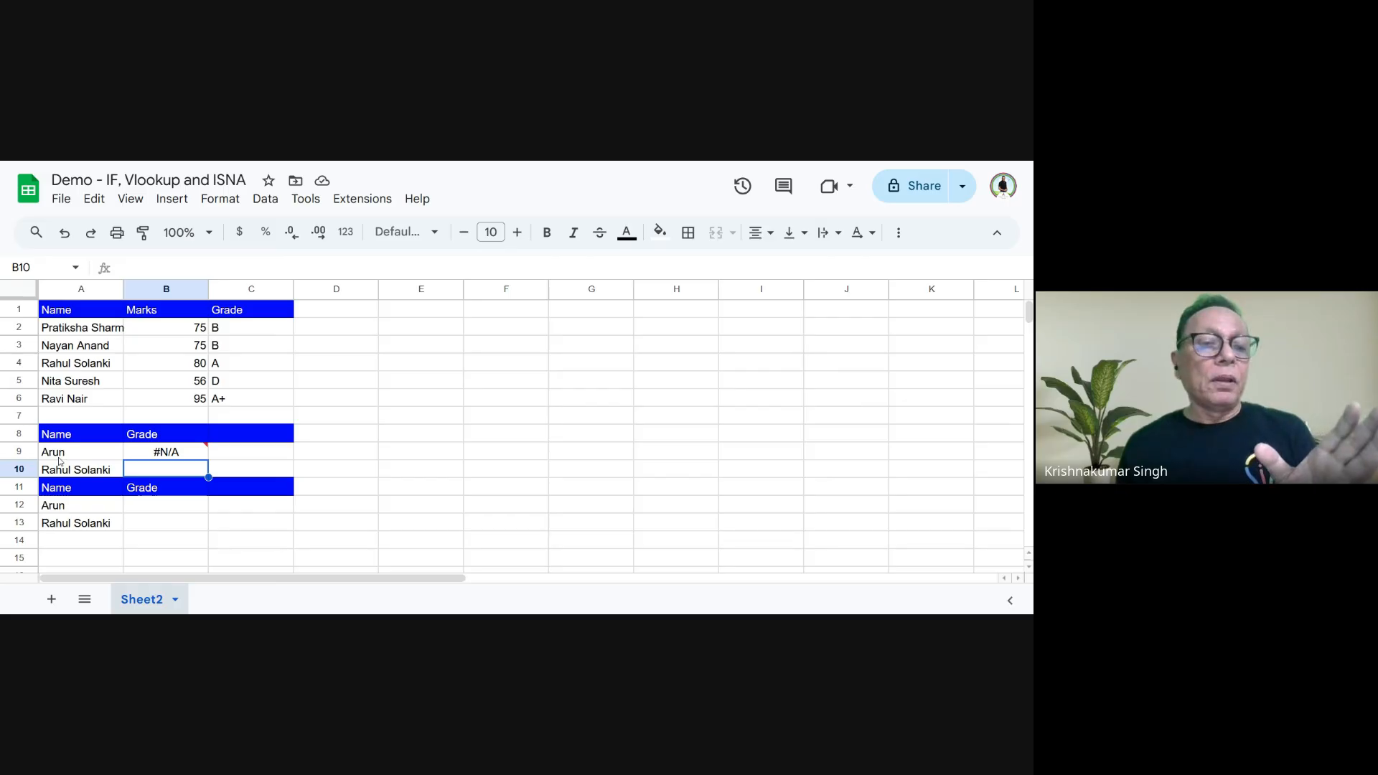
- Wrap the lookup formula in B9 in IFERROR with the fallback text "Name is not available in the range"
{"action": "mouse_move", "coordinate": [140, 457]}
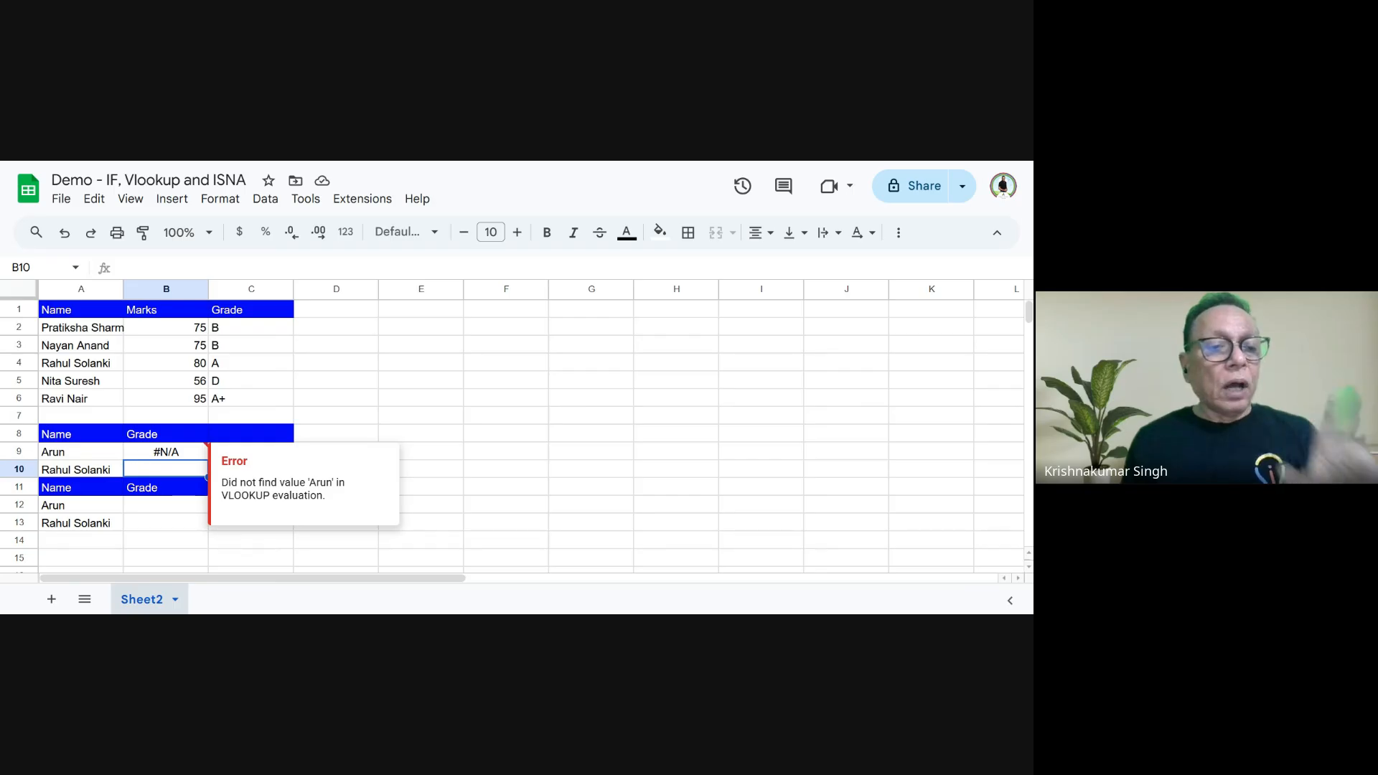
{"action": "left_click", "coordinate": [140, 458]}
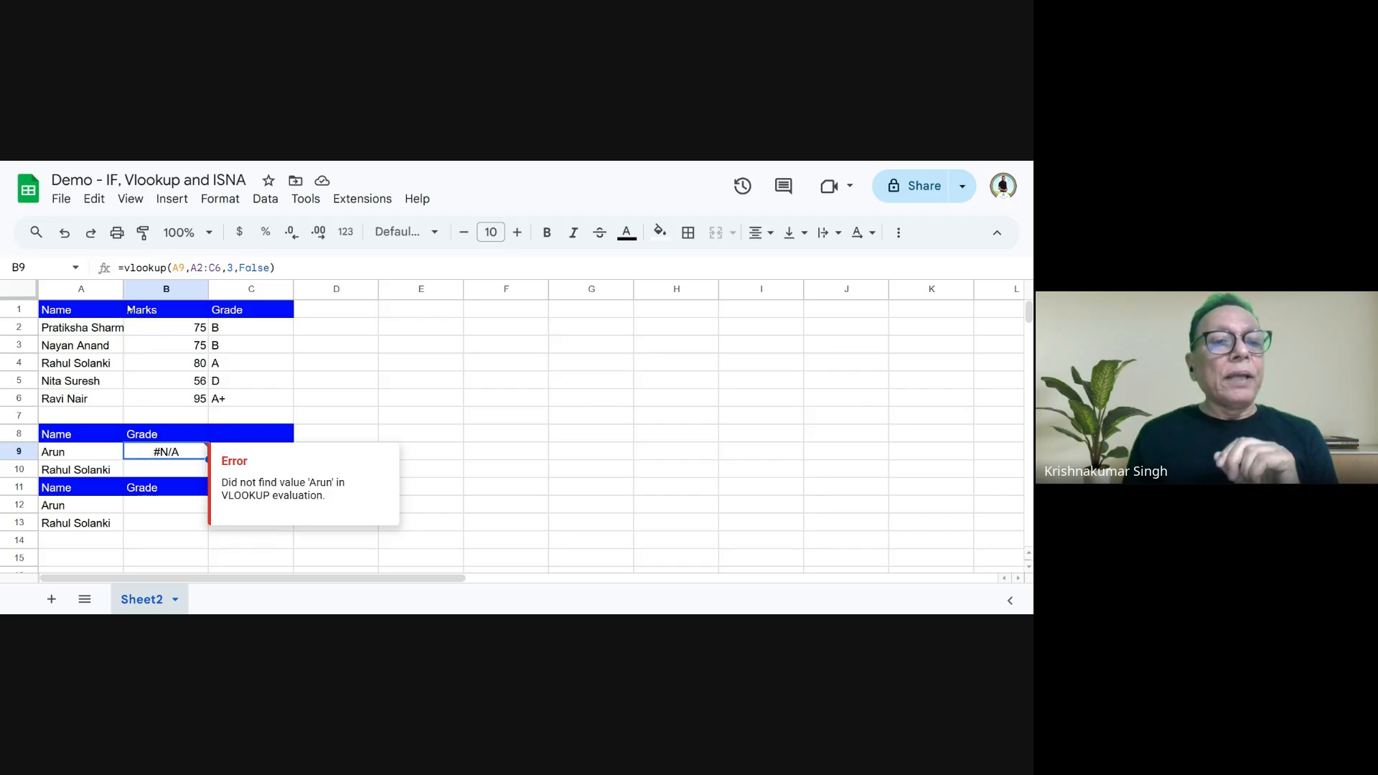
{"action": "left_click", "coordinate": [124, 268]}
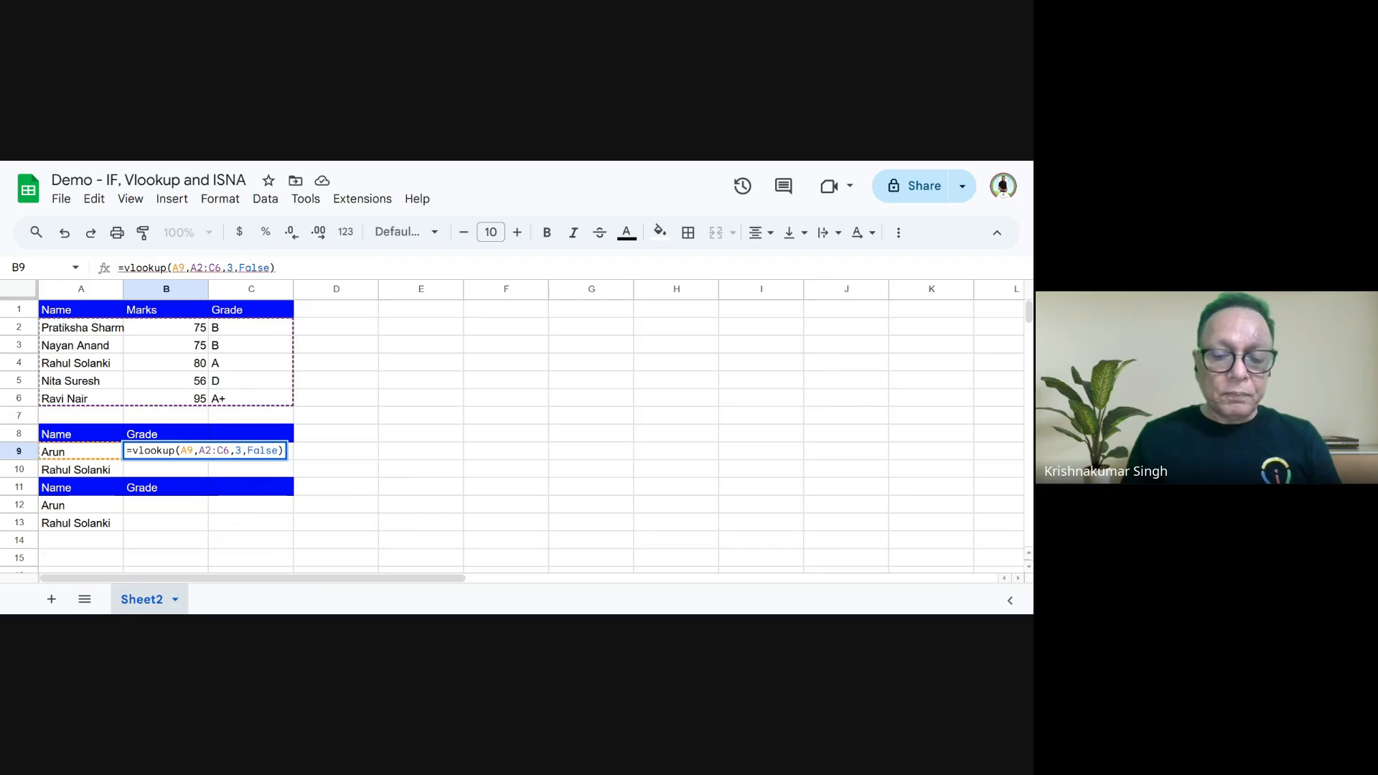
{"action": "type", "text": "iferror"}
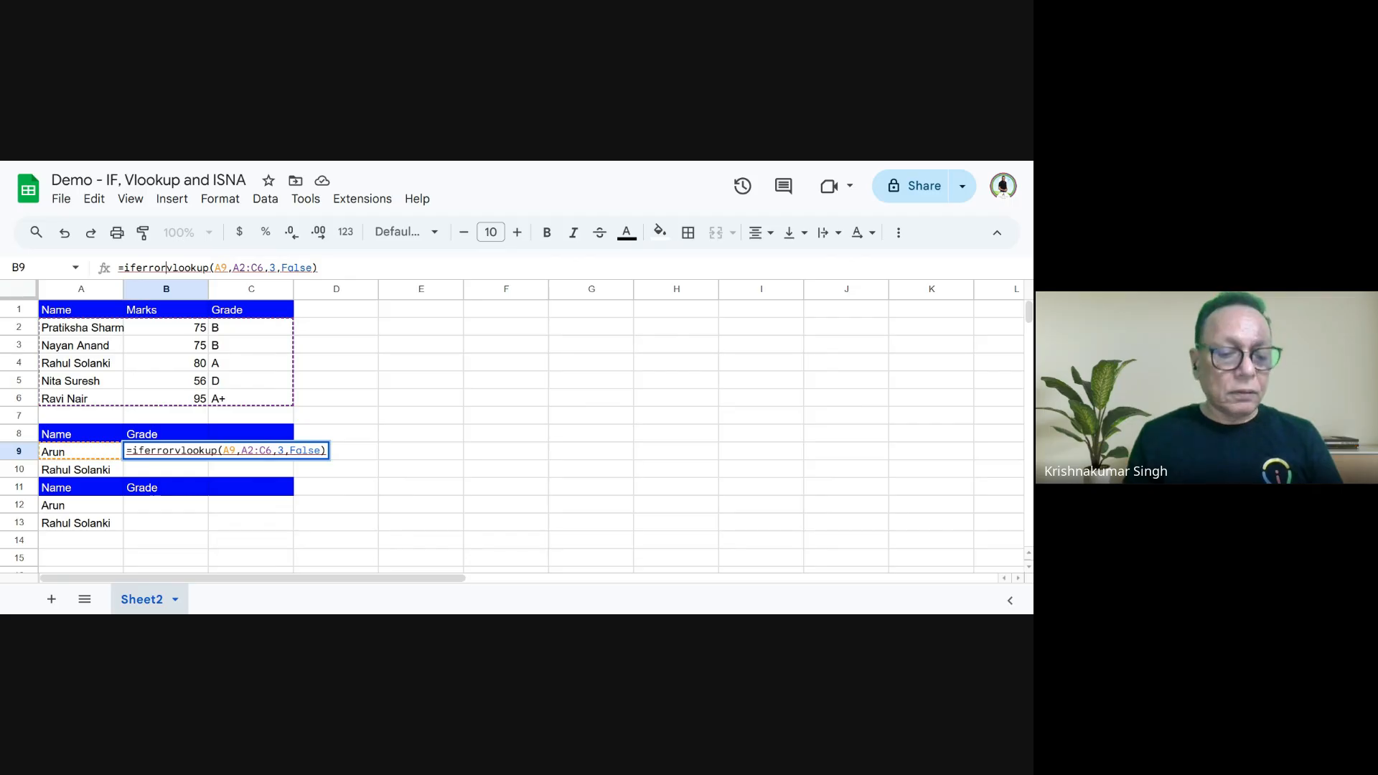
{"action": "type", "text": "("}
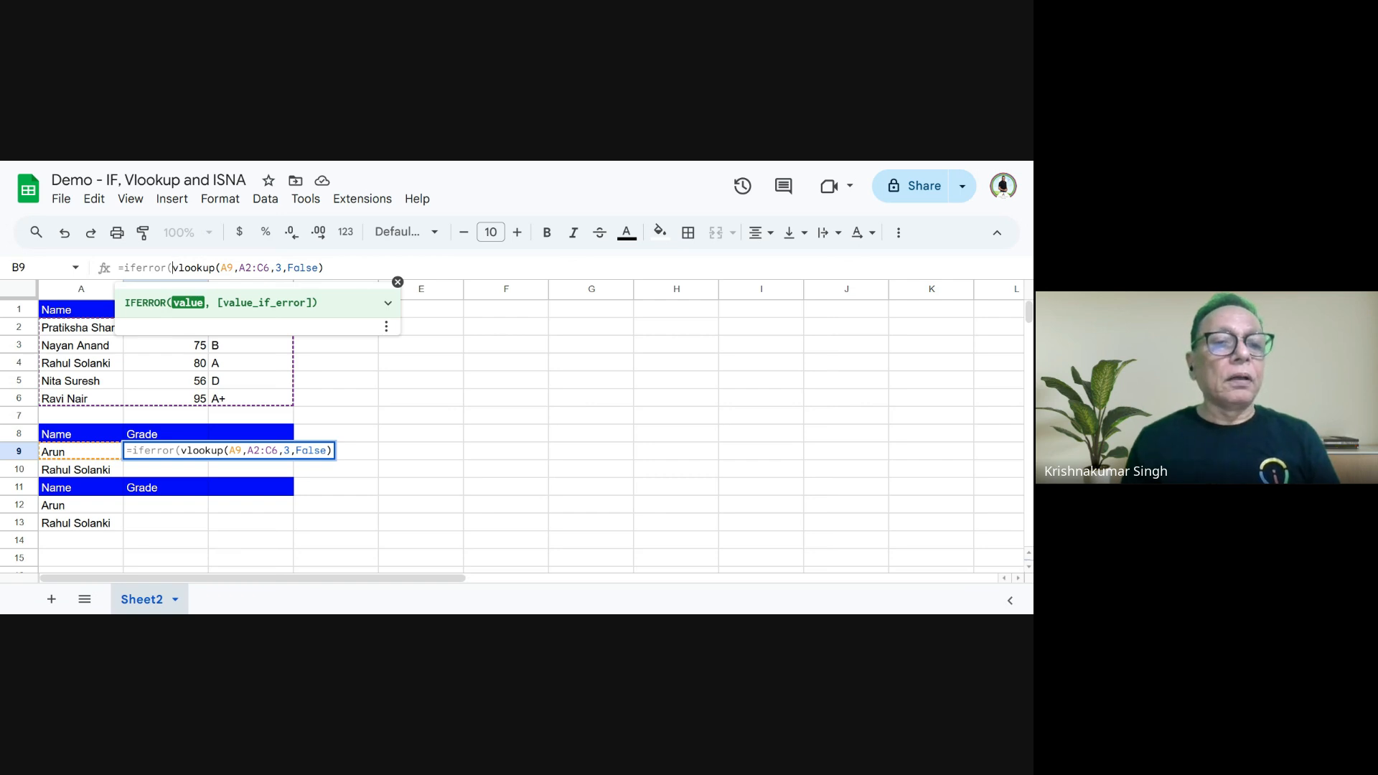
{"action": "left_click", "coordinate": [340, 269]}
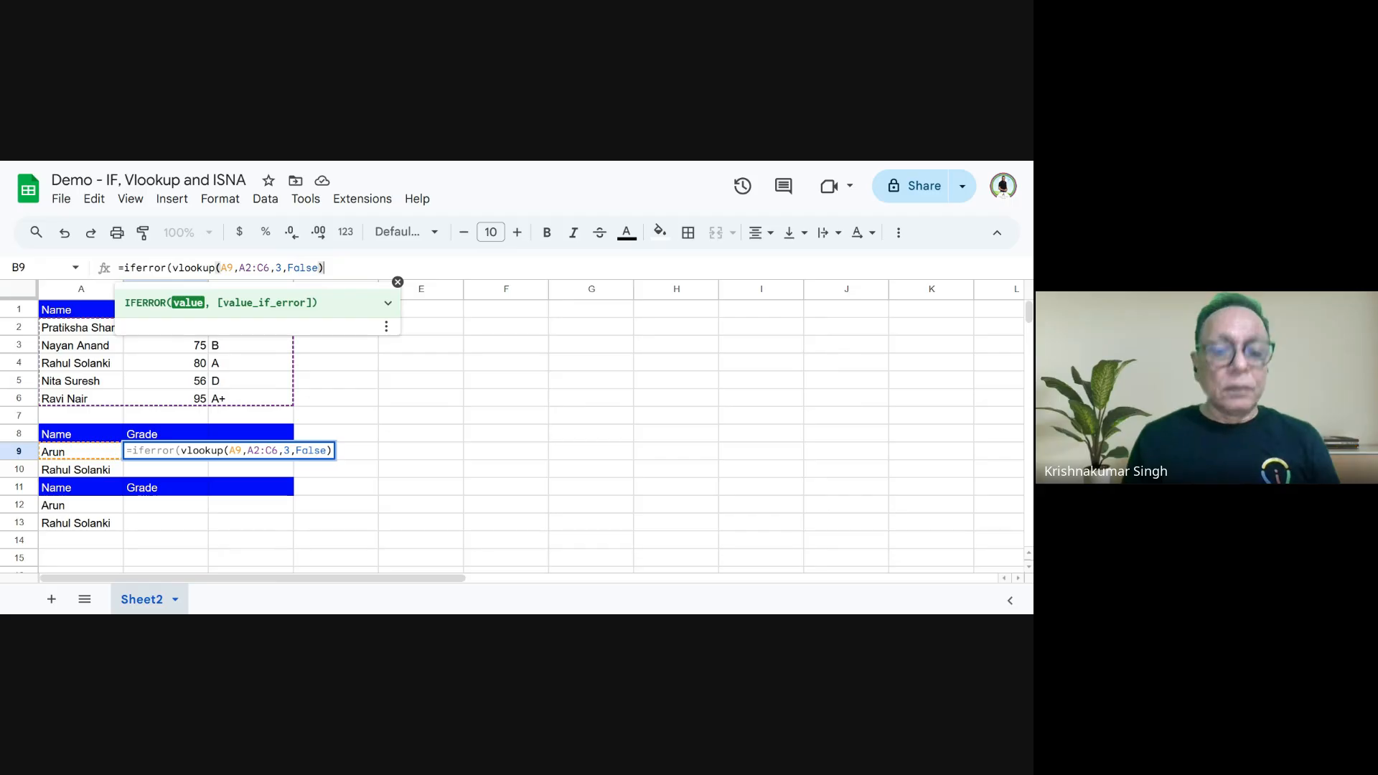
{"action": "type", "text": ",\""}
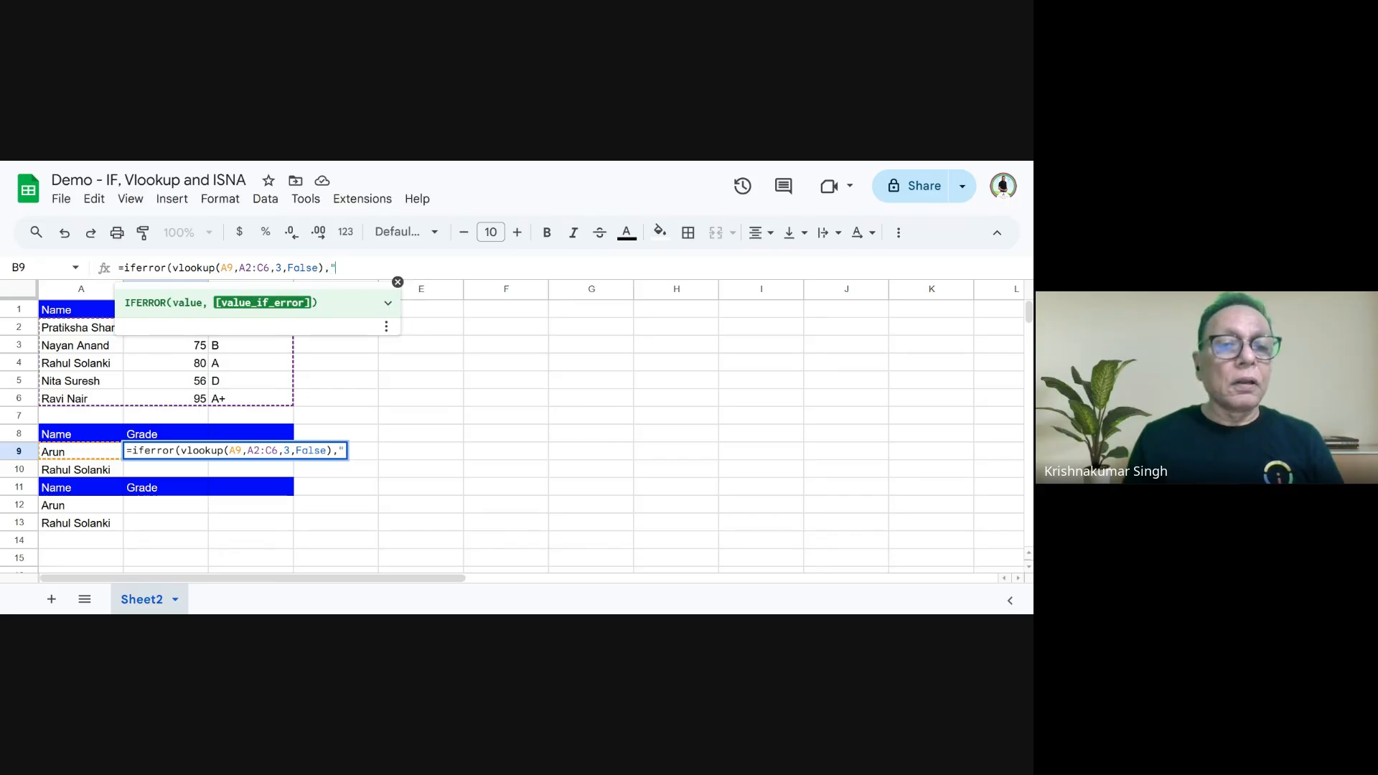
{"action": "type", "text": "The"}
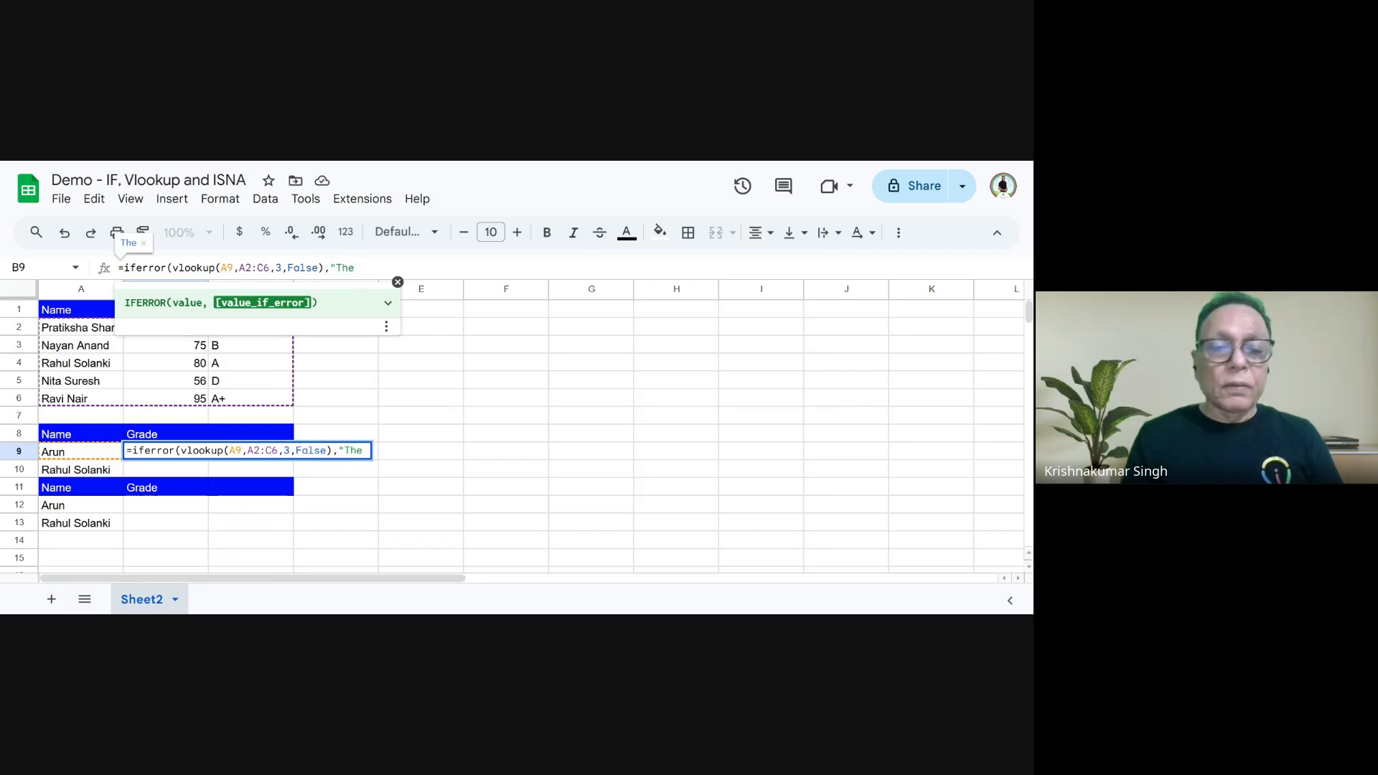
{"action": "key", "text": "BackSpace"}
{"action": "key", "text": "BackSpace"}
{"action": "key", "text": "BackSpace"}
{"action": "key", "text": "BackSpace"}
{"action": "type", "text": "Nam"}
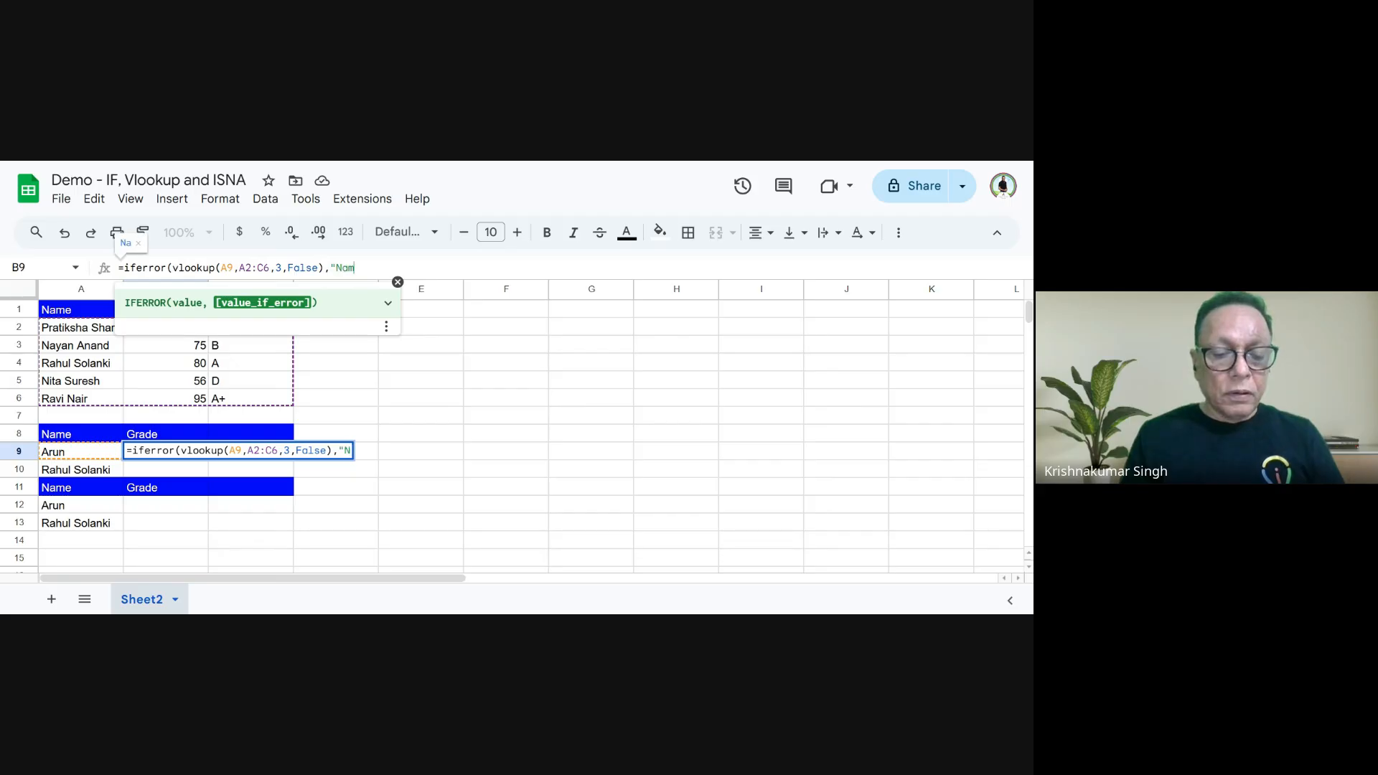
{"action": "type", "text": "e is not "}
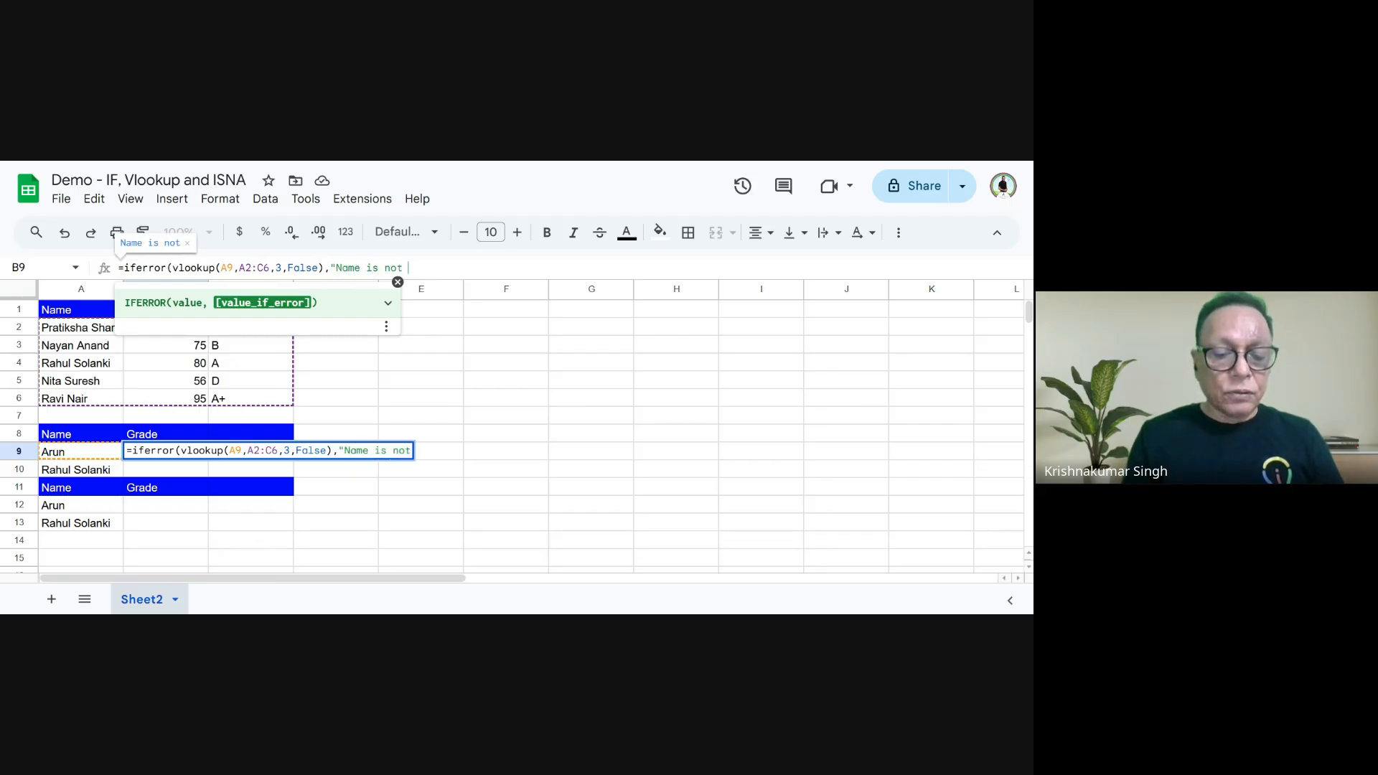
{"action": "type", "text": "availabe"}
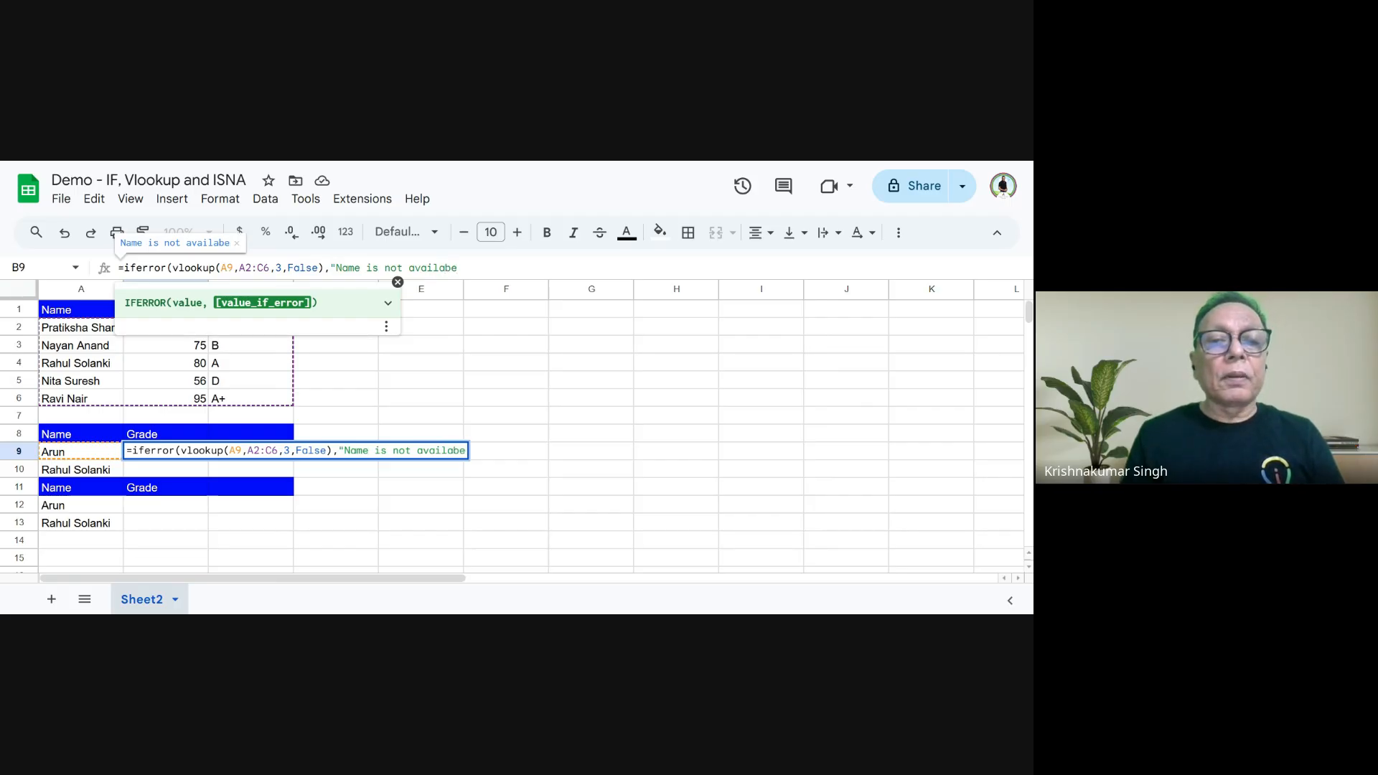
{"action": "key", "text": "BackSpace"}
{"action": "type", "text": "le "}
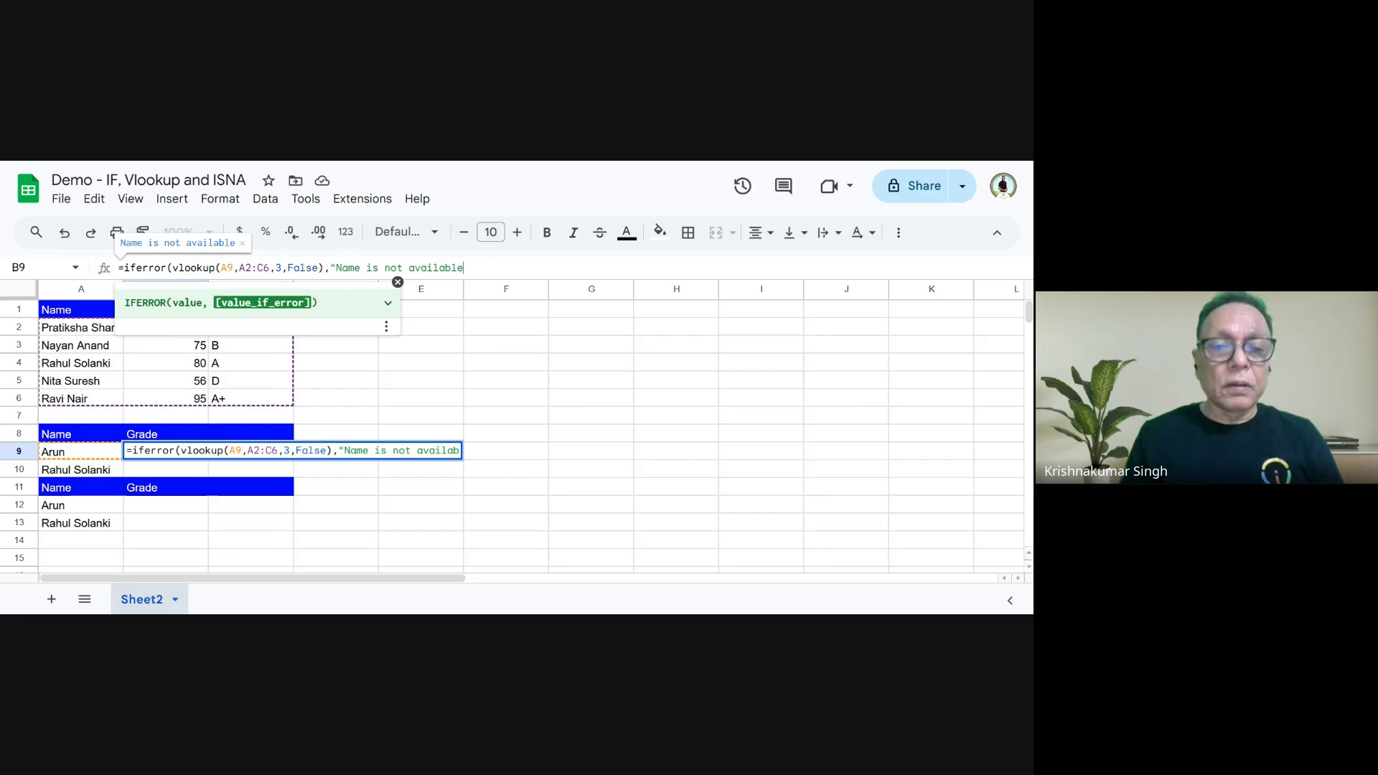
{"action": "type", "text": "in th"}
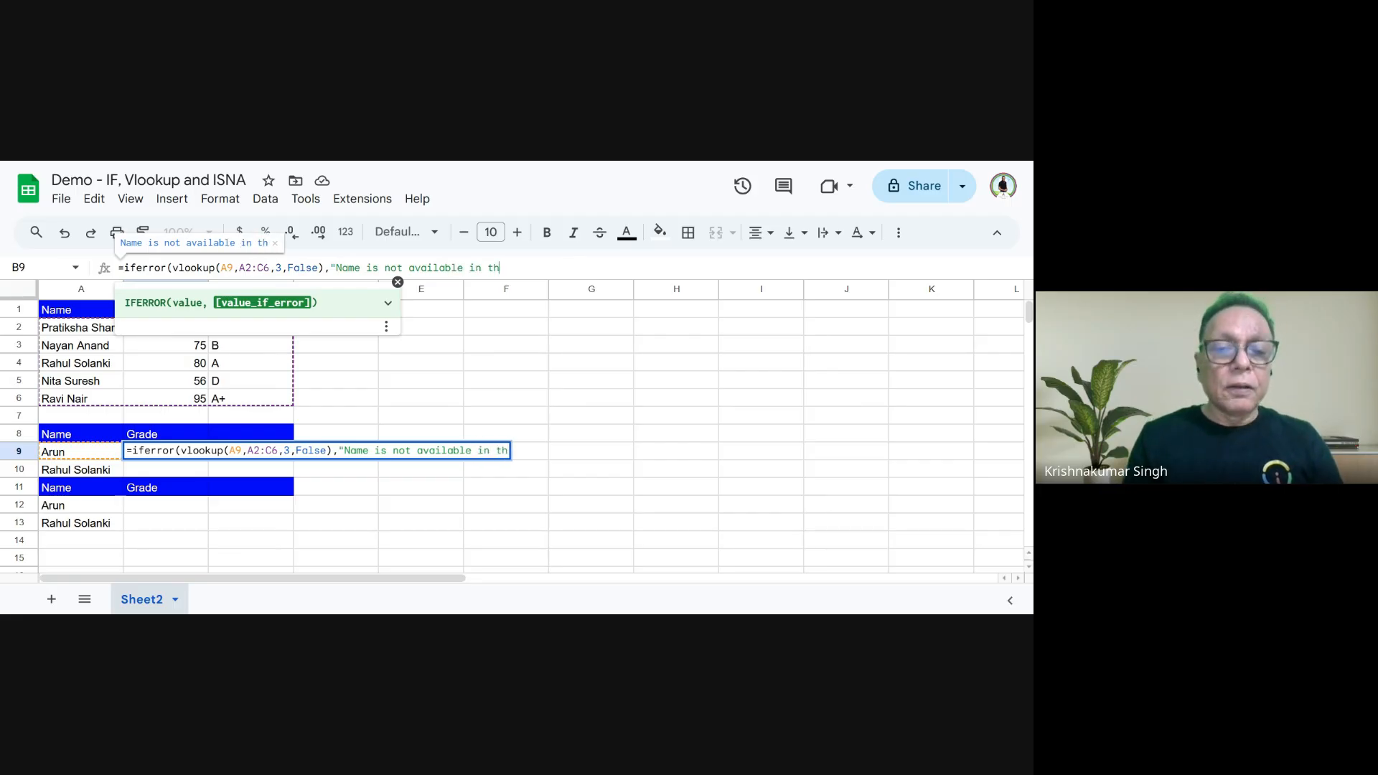
{"action": "type", "text": "e ronge"}
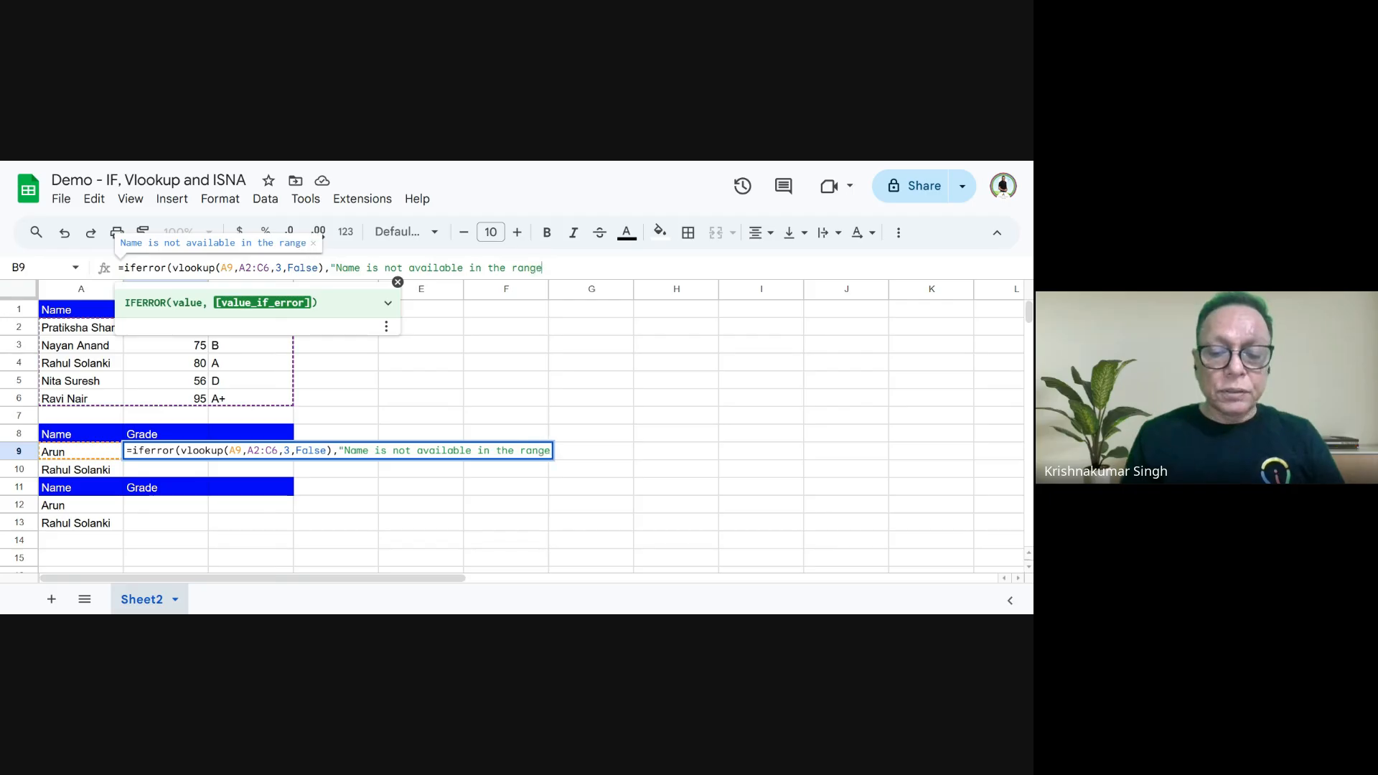
{"action": "type", "text": "\")"}
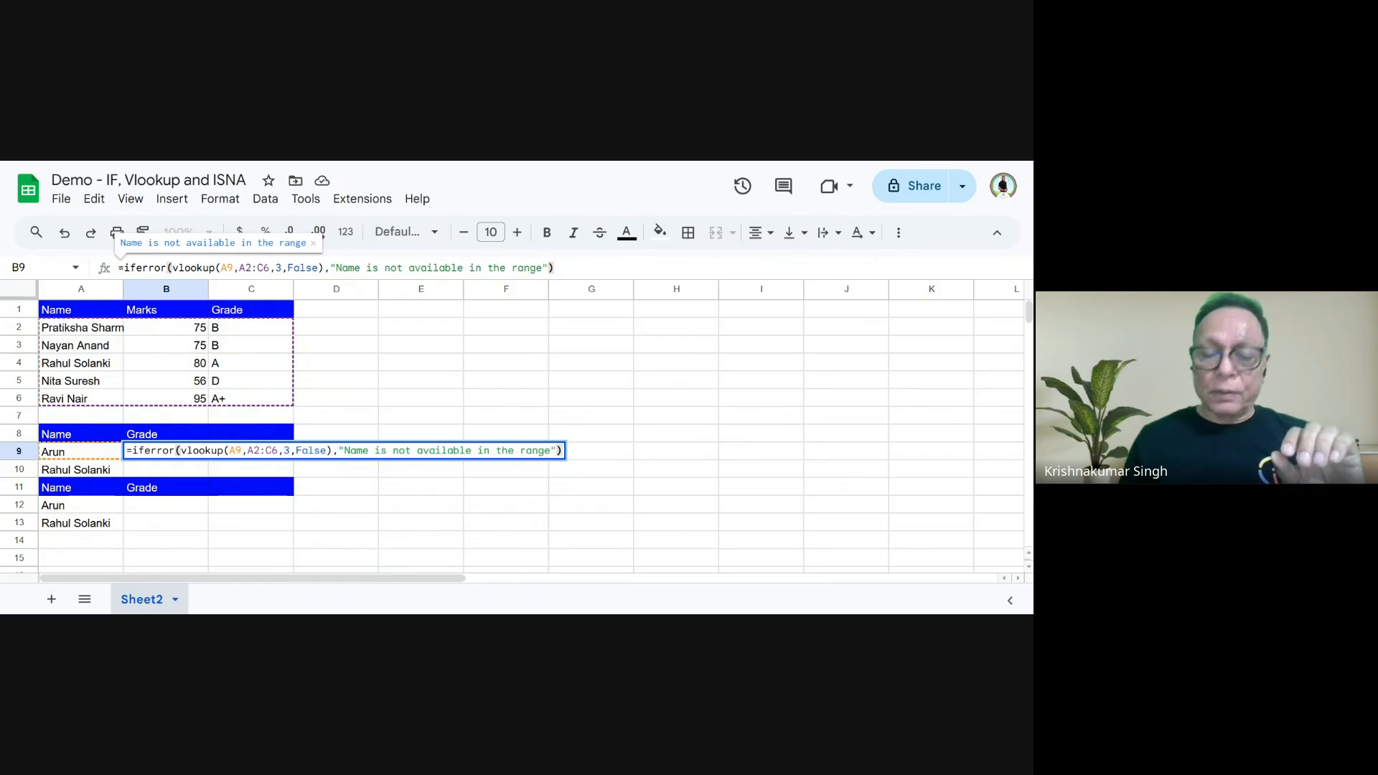
{"action": "key", "text": "Return"}
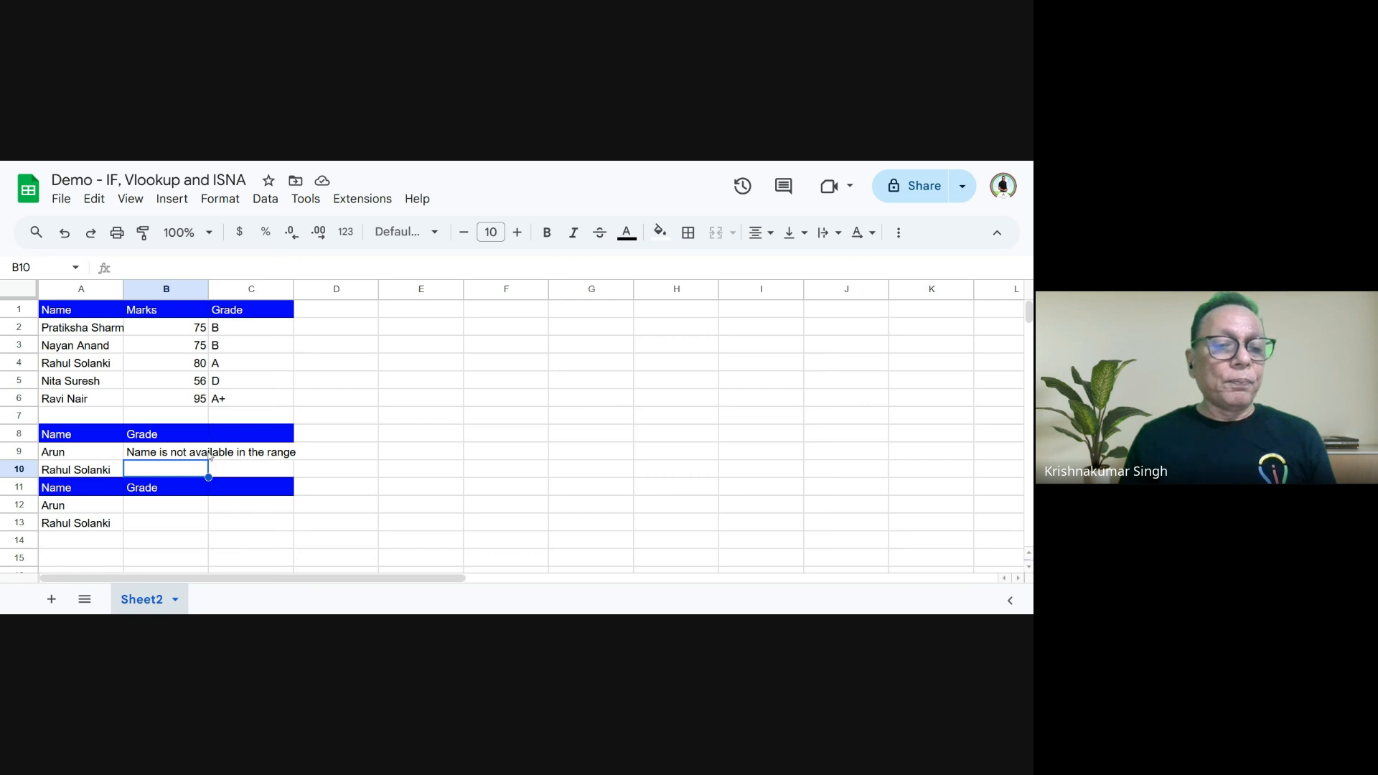
{"action": "left_click", "coordinate": [206, 453]}
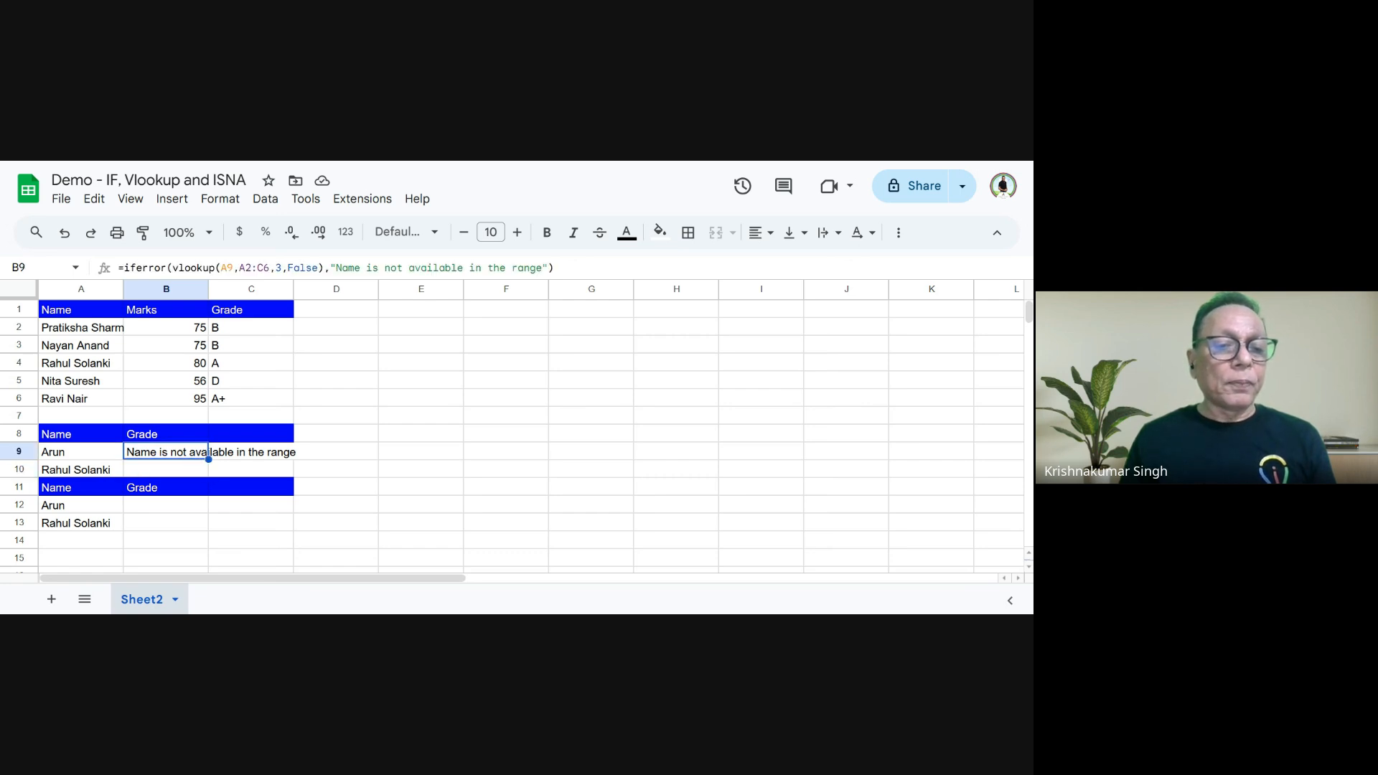
- Copy the IFERROR lookup formula from B9 down to B10
{"action": "left_click_drag", "start_coordinate": [208, 458], "coordinate": [207, 472]}
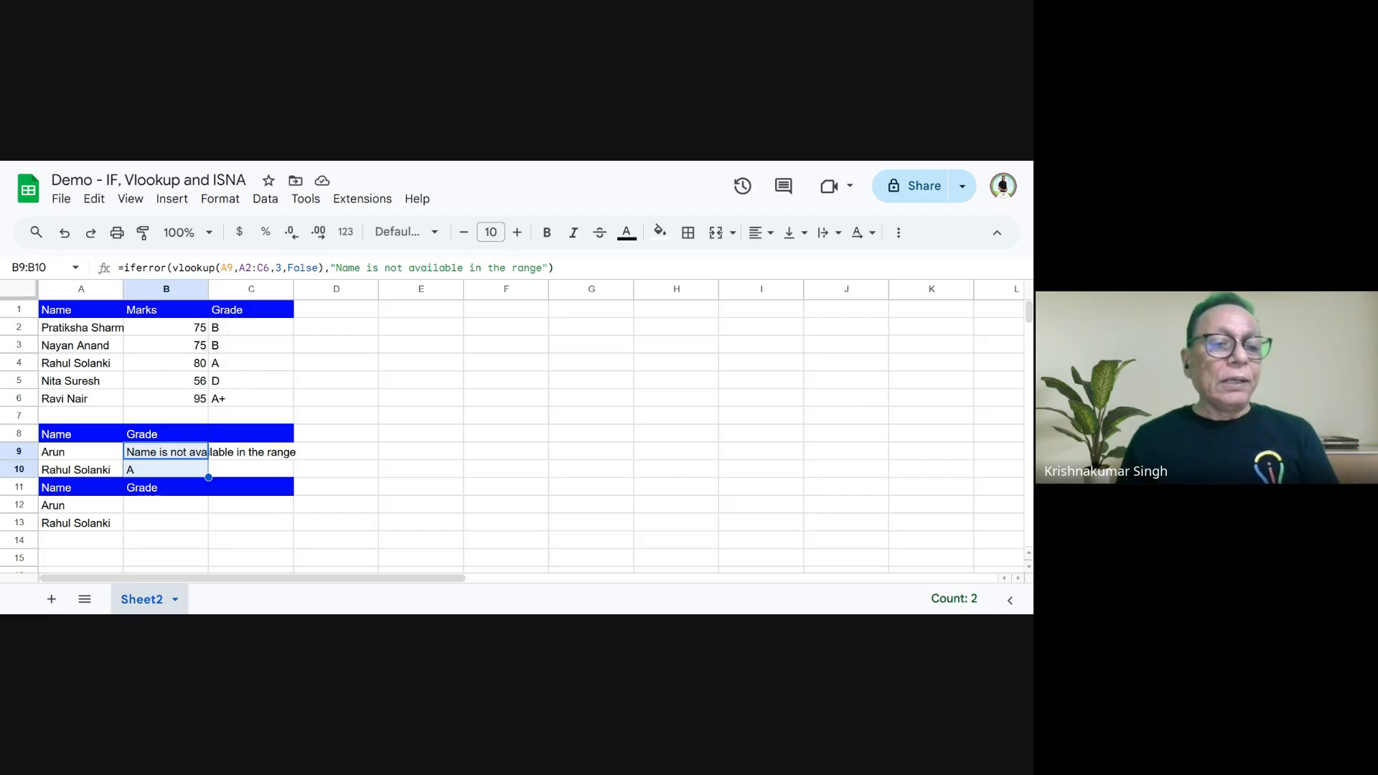
{"action": "left_click", "coordinate": [141, 505]}
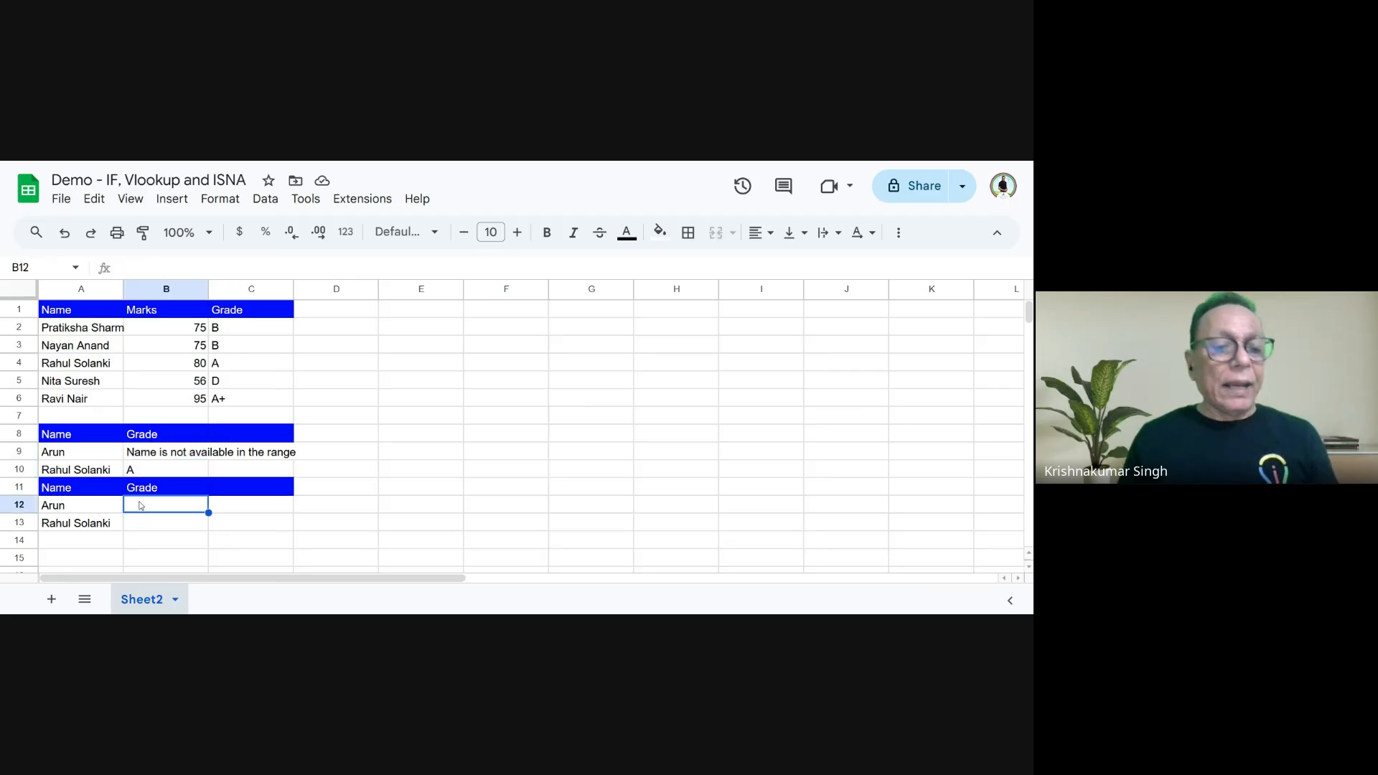
{"action": "double_click", "coordinate": [141, 505]}
{"action": "type", "text": "ISNA"}
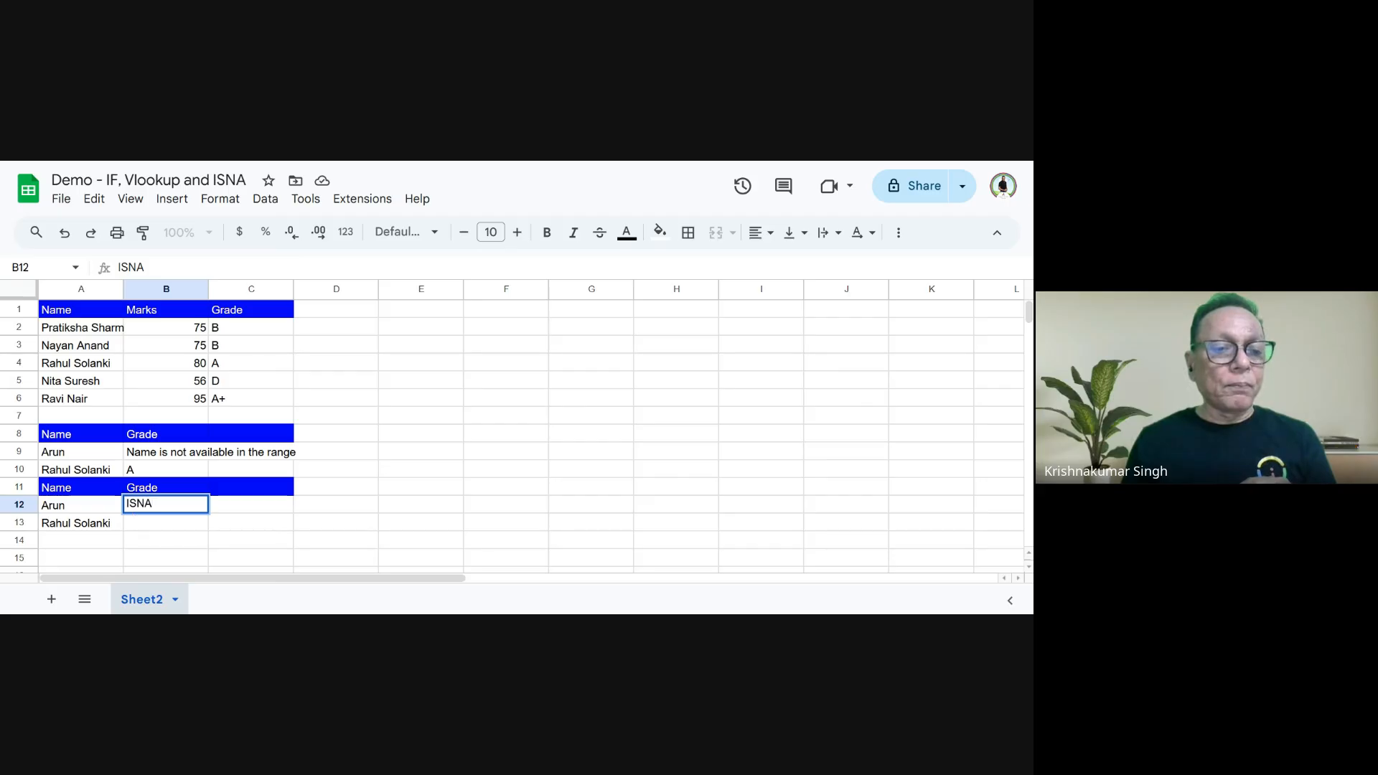
{"action": "key", "text": "BackSpace"}
{"action": "key", "text": "BackSpace"}
{"action": "key", "text": "BackSpace"}
{"action": "key", "text": "BackSpace"}
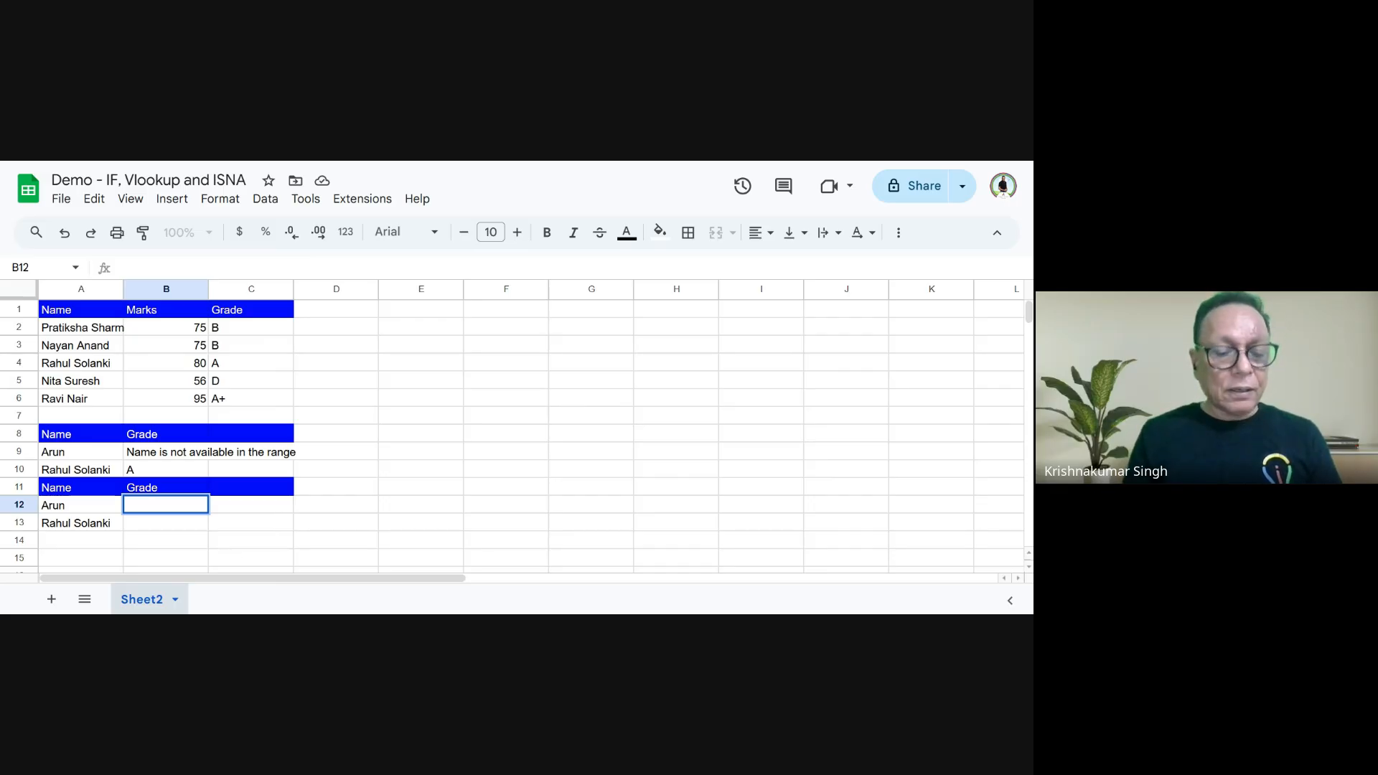
{"action": "type", "text": "IS"}
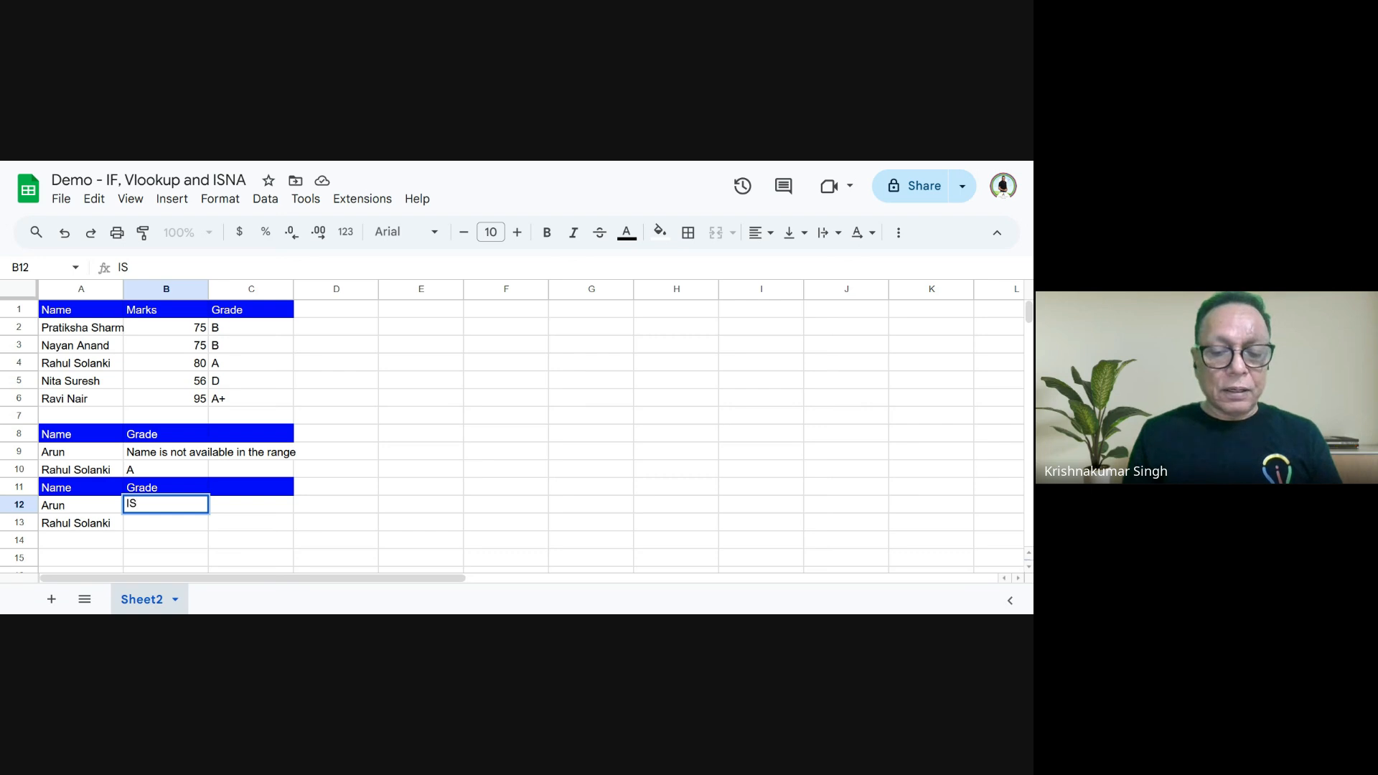
{"action": "key", "text": "BackSpace"}
- Test whether the name in A12 is missing from the range by entering =isna(vlookup(A12,A2:C6,3,False)) in cell B12
{"action": "type", "text": "=isna"}
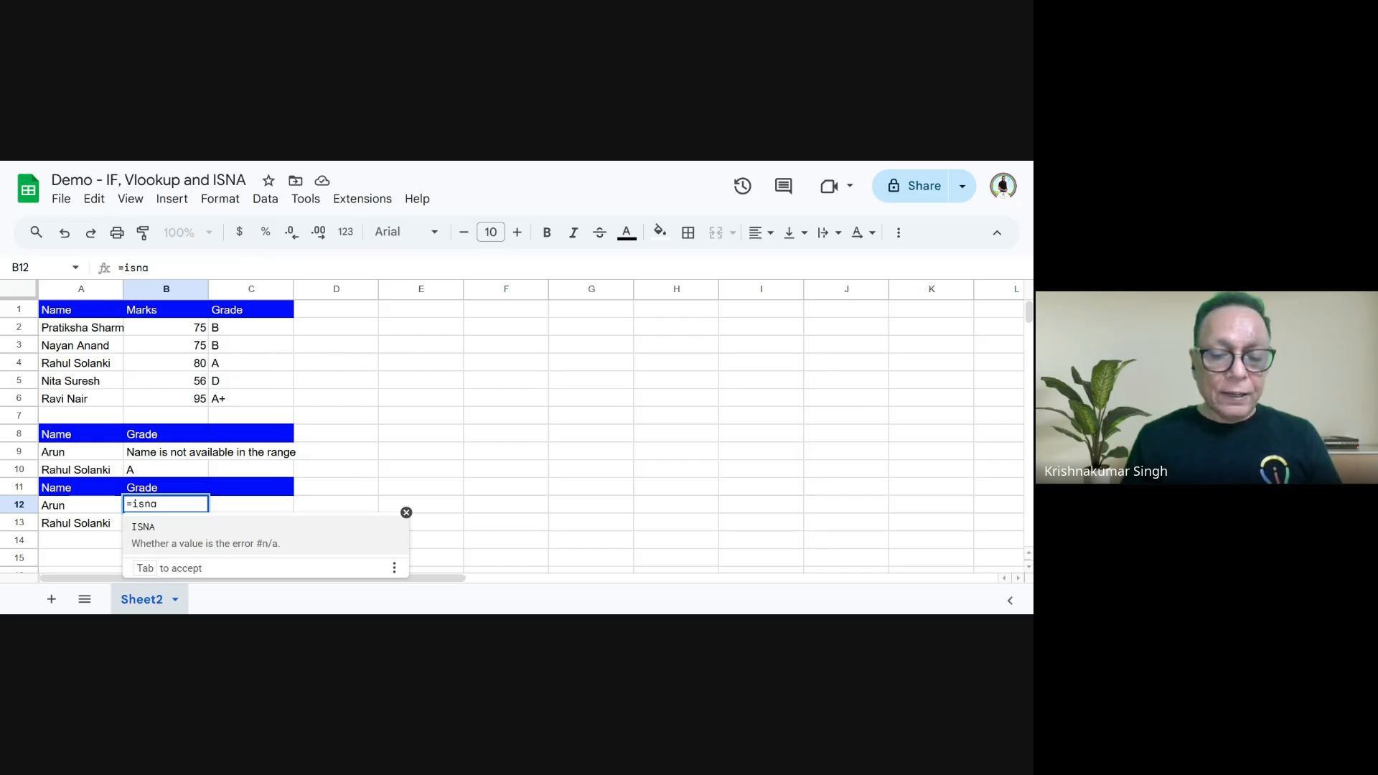
{"action": "type", "text": "("}
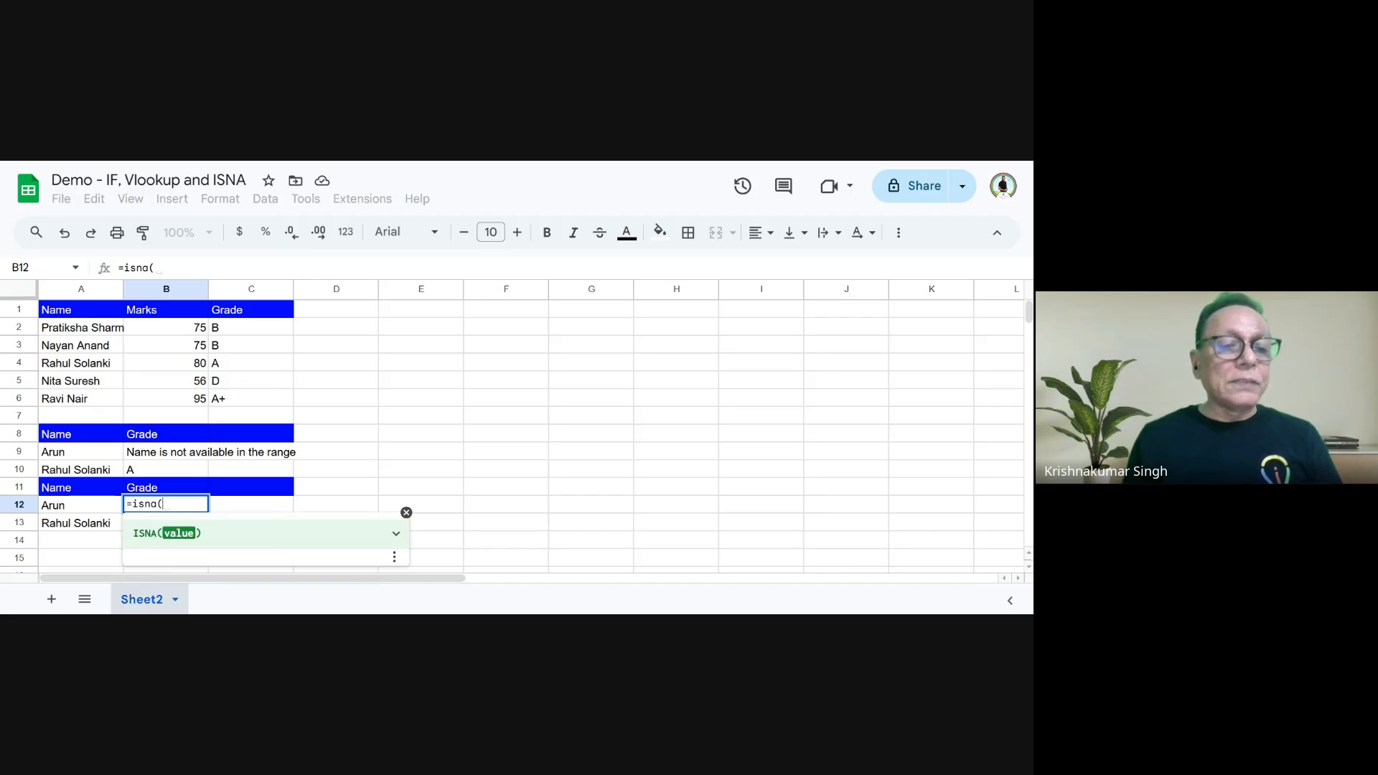
{"action": "type", "text": "vlookup"}
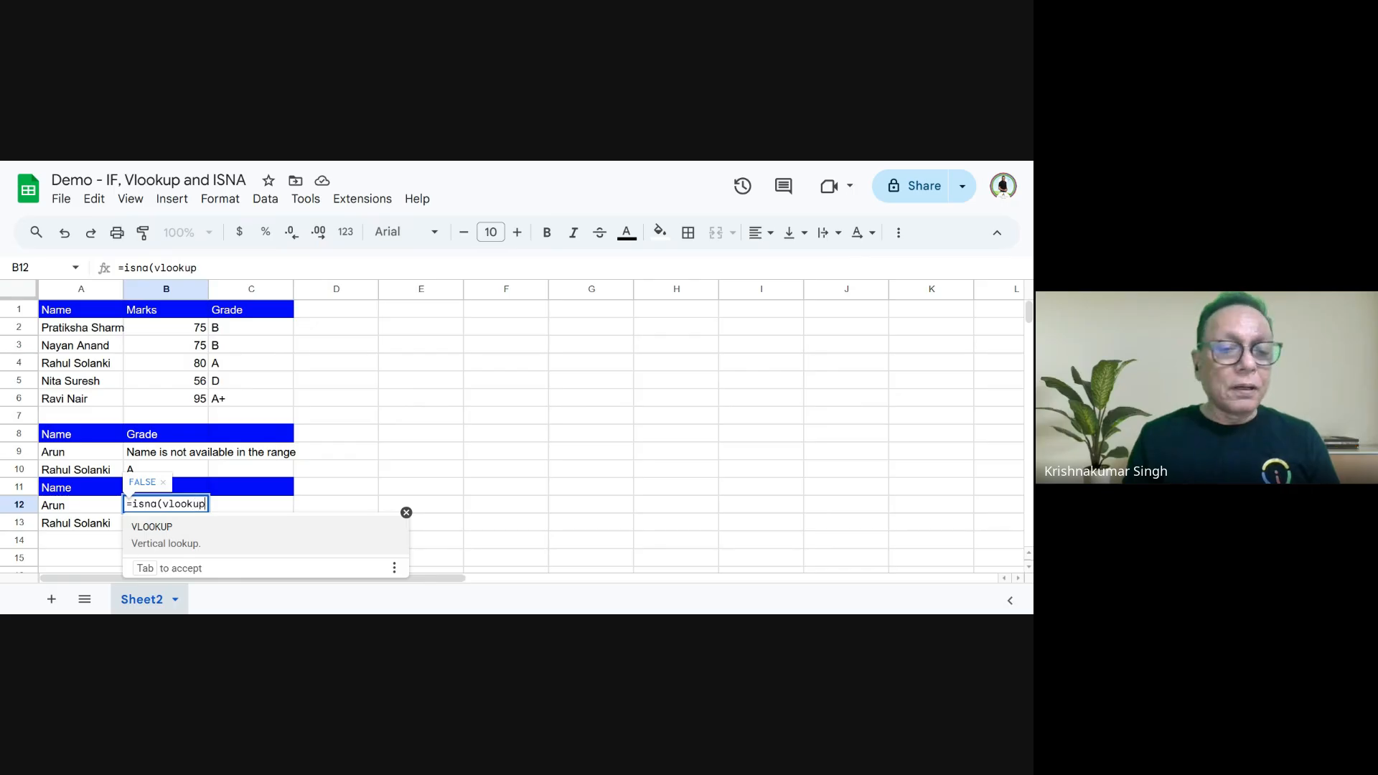
{"action": "type", "text": "("}
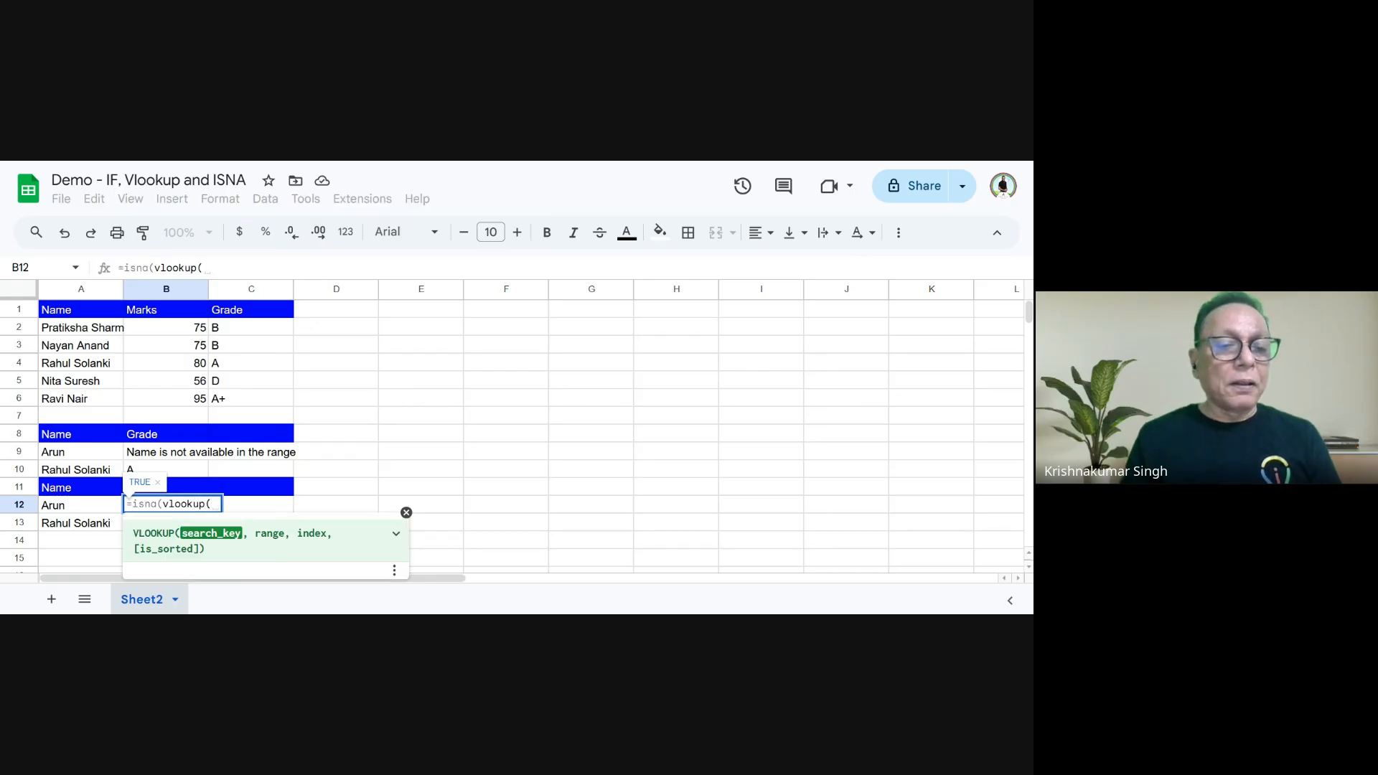
{"action": "left_click", "coordinate": [70, 511]}
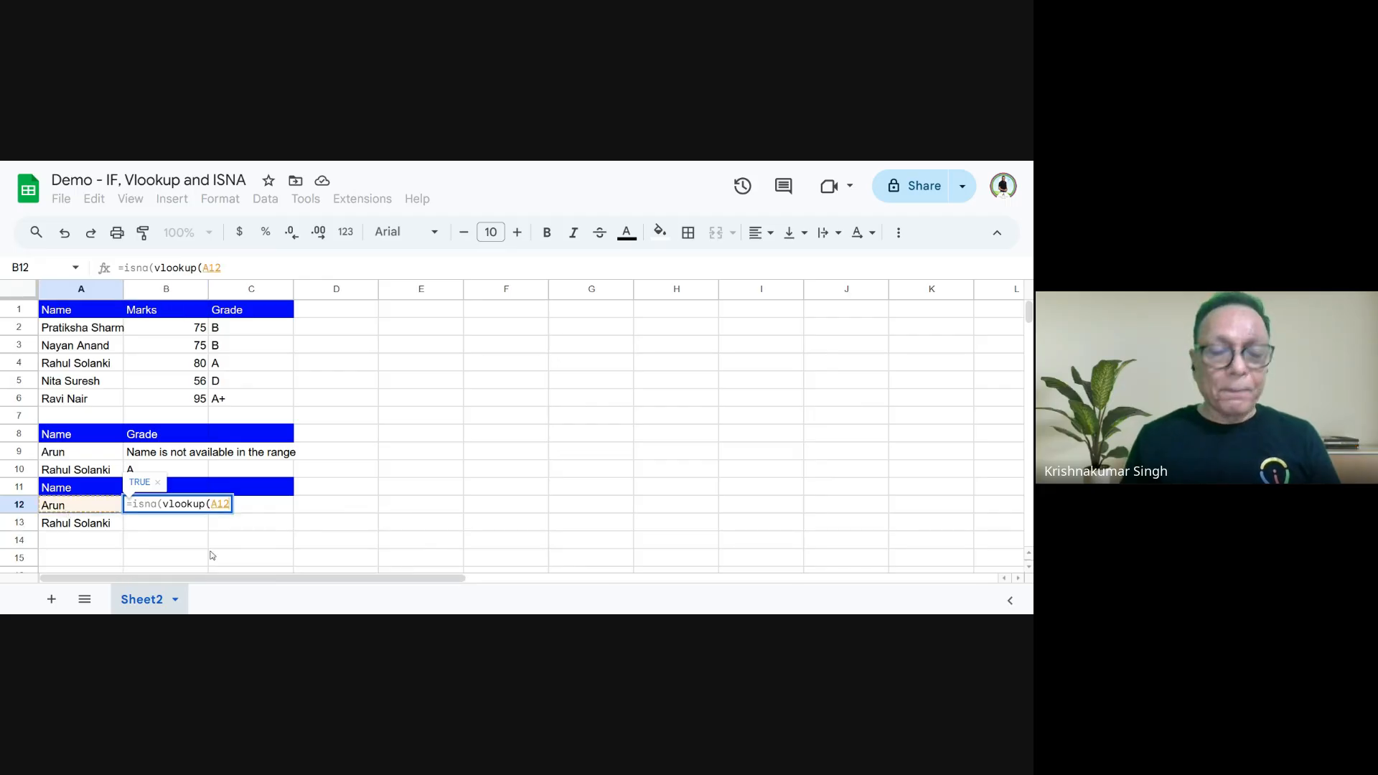
{"action": "type", "text": ","}
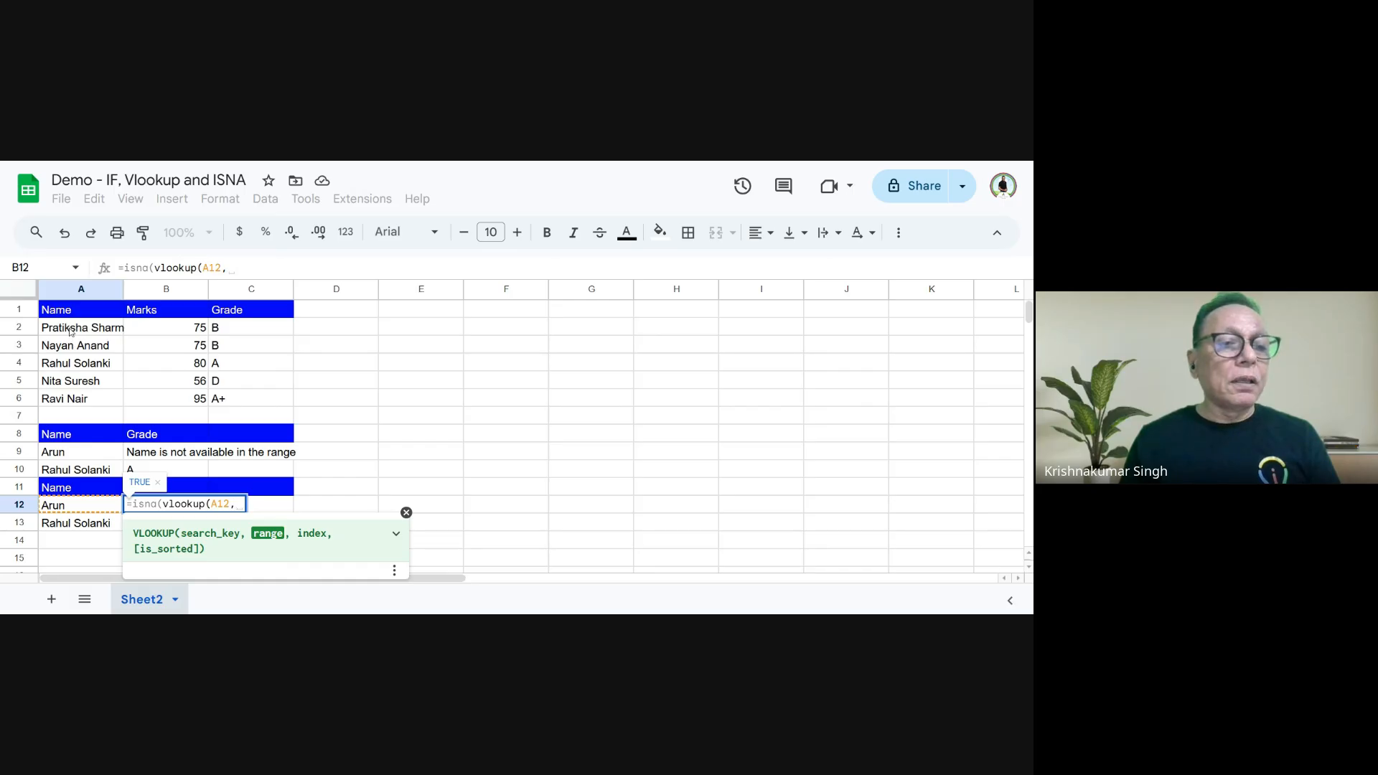
{"action": "left_click_drag", "start_coordinate": [71, 331], "coordinate": [235, 402]}
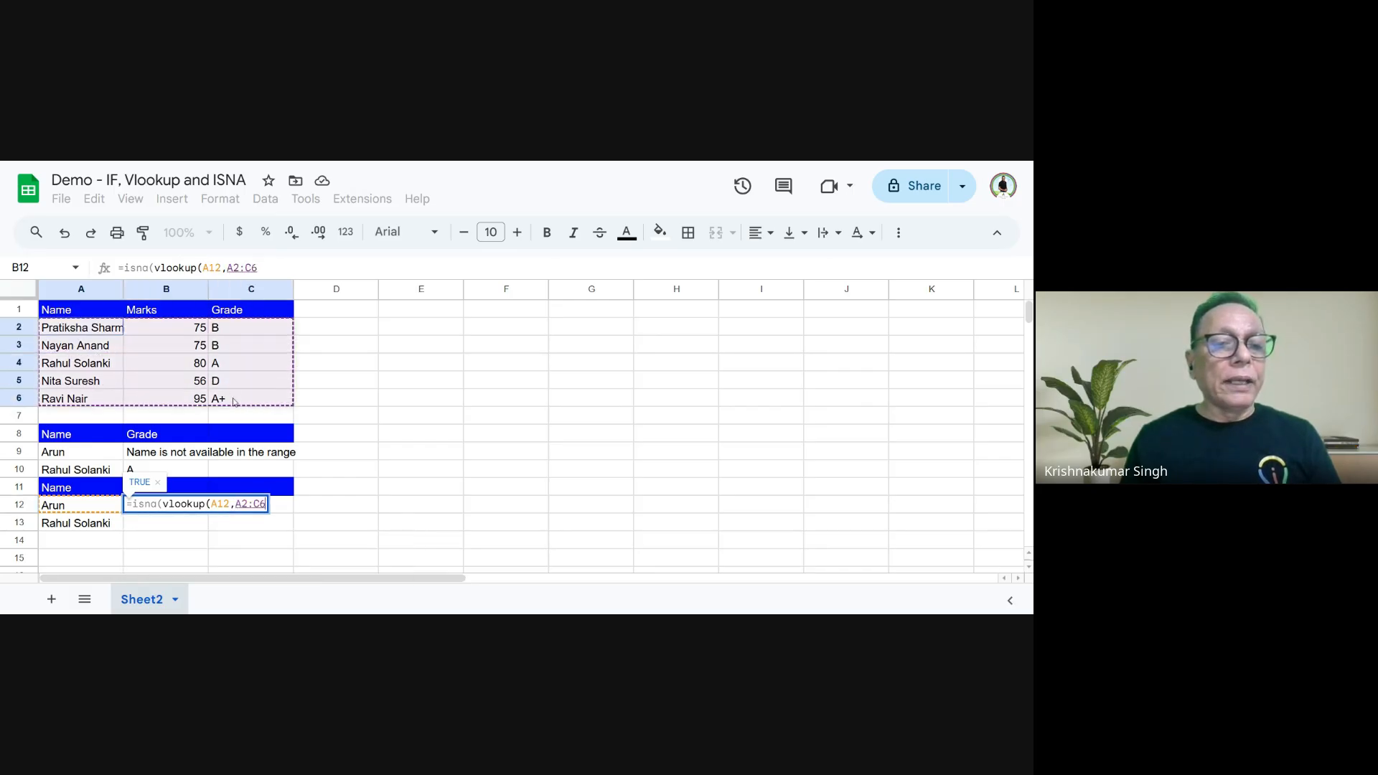
{"action": "type", "text": ","}
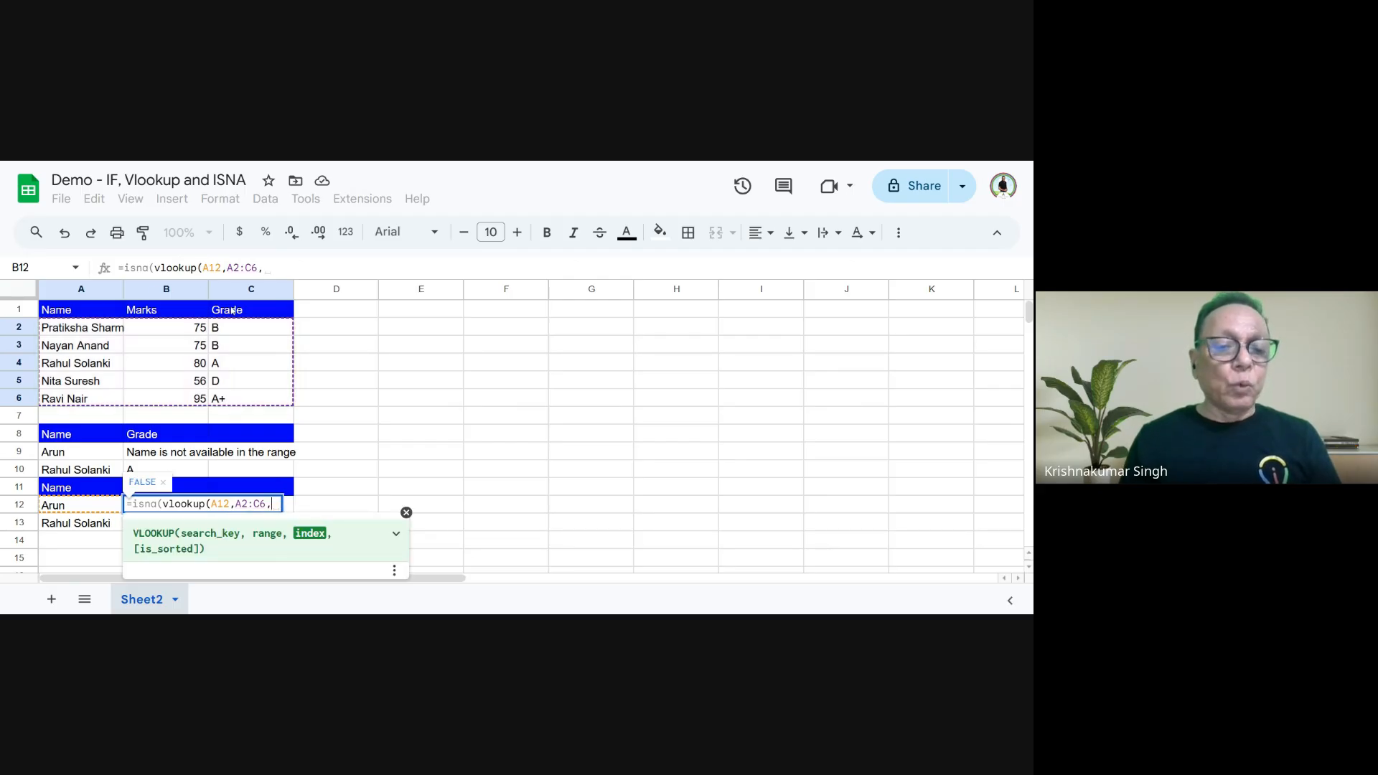
{"action": "type", "text": "3,False"}
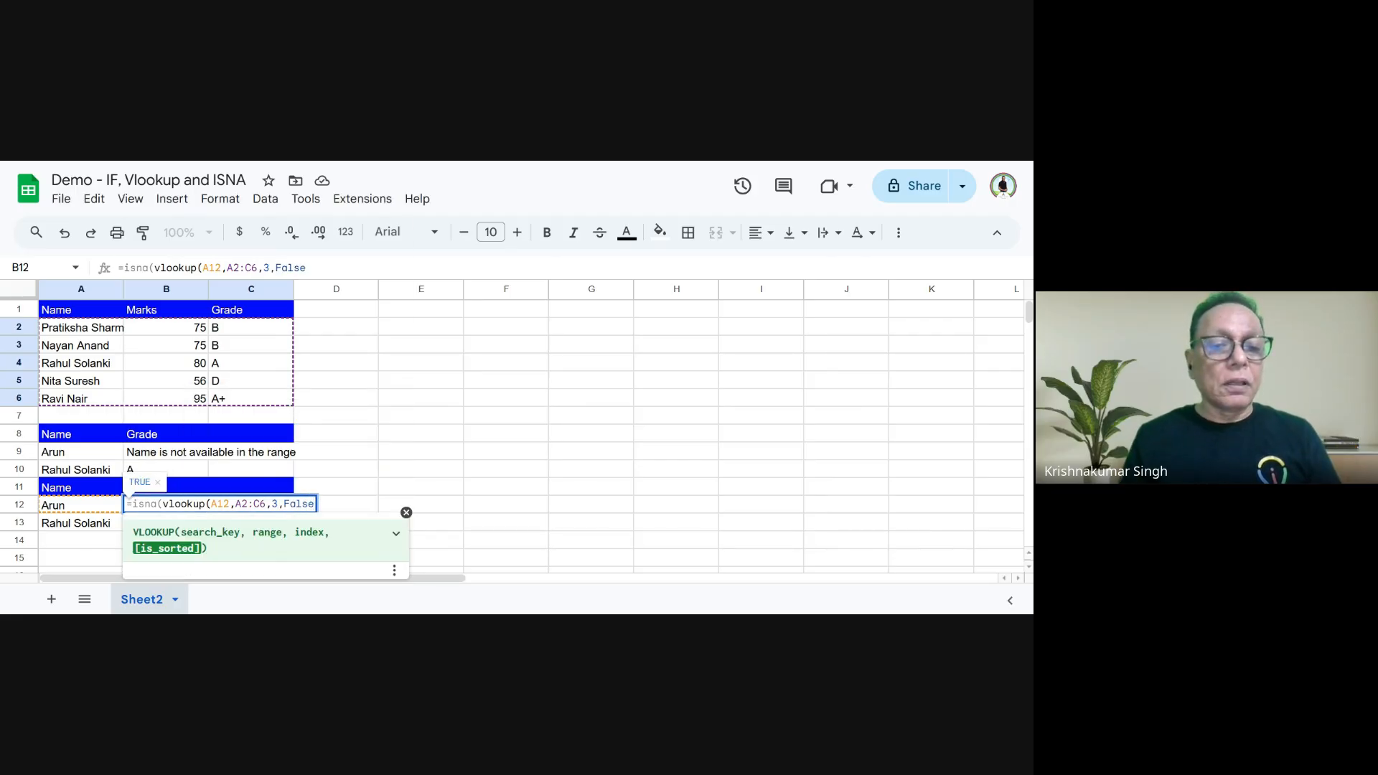
{"action": "type", "text": ")"}
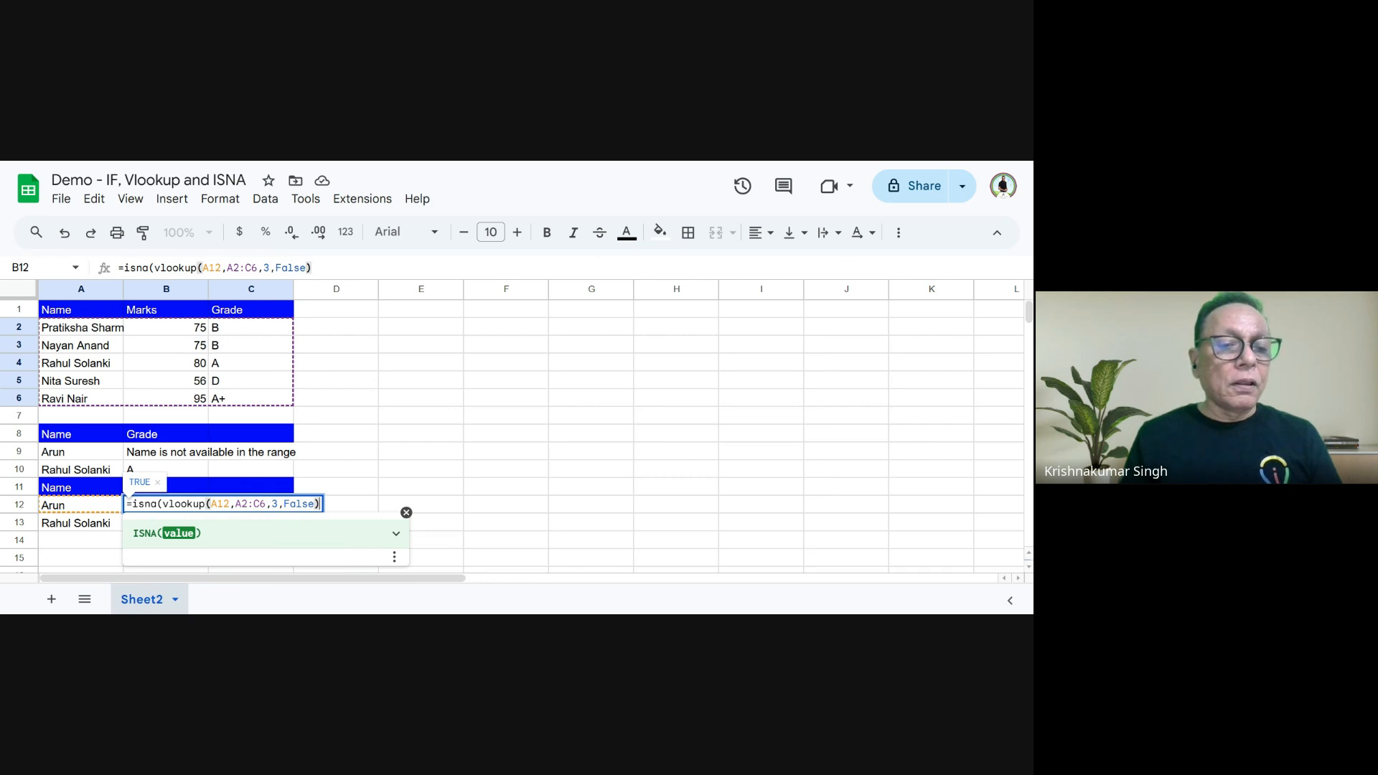
{"action": "type", "text": ")"}
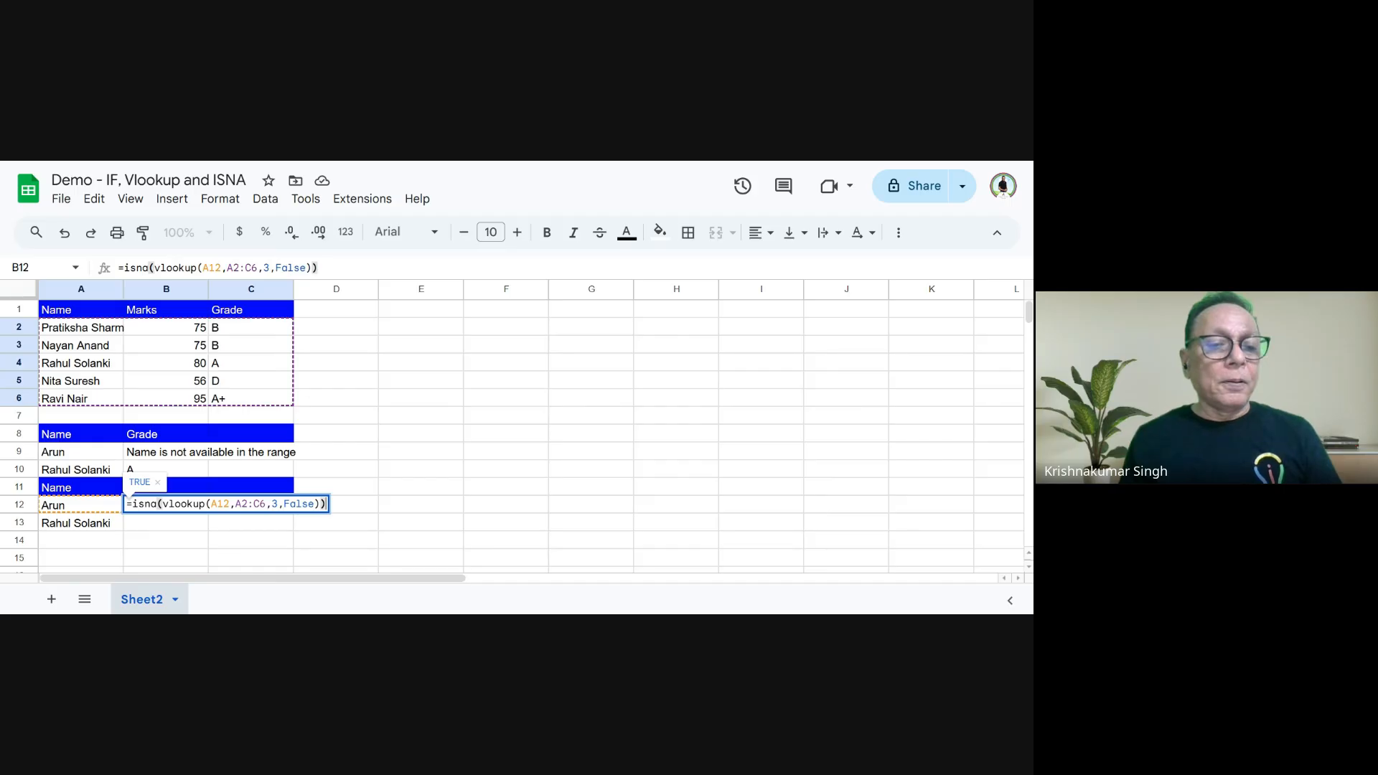
{"action": "key", "text": "Return"}
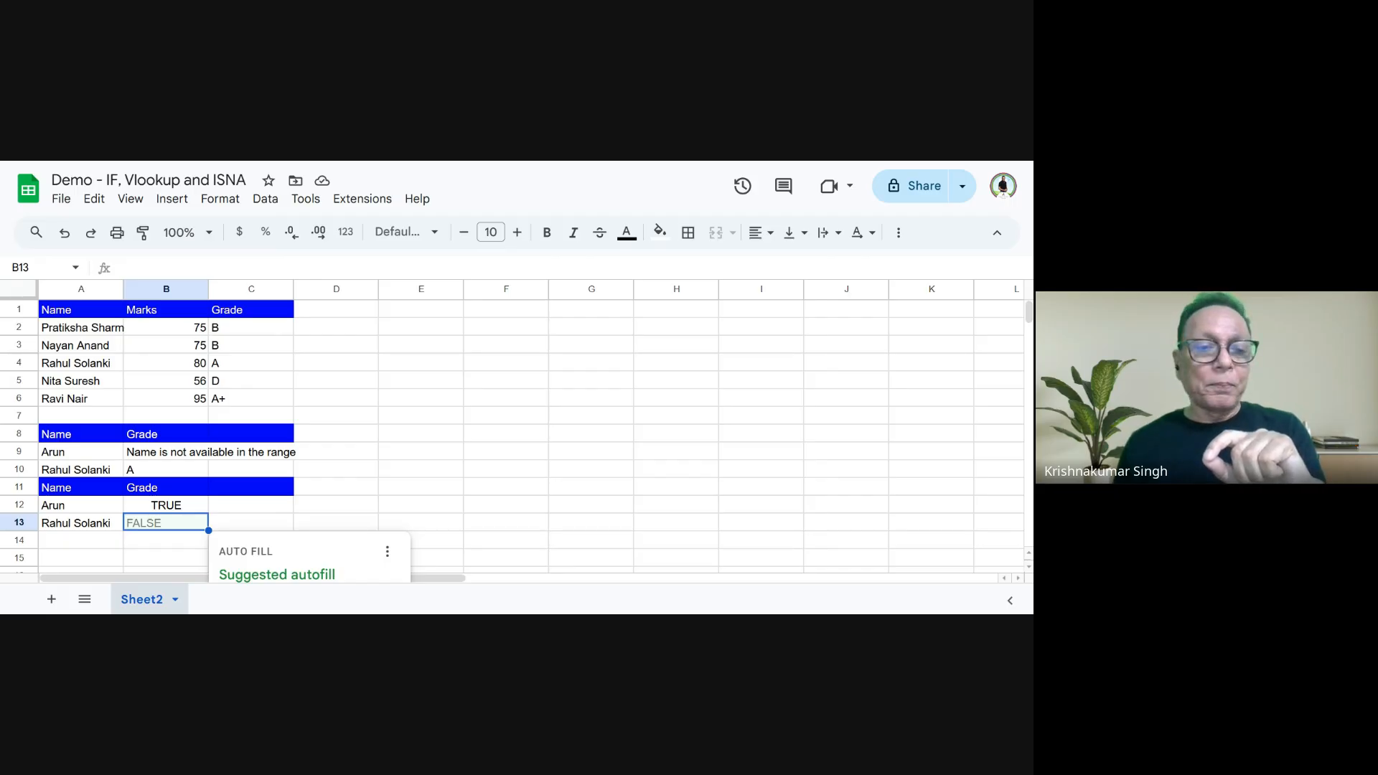
- Edit the B12 formula to open with an IF function and add the text "Person not available" as an argument after the lookup
{"action": "left_click", "coordinate": [162, 503]}
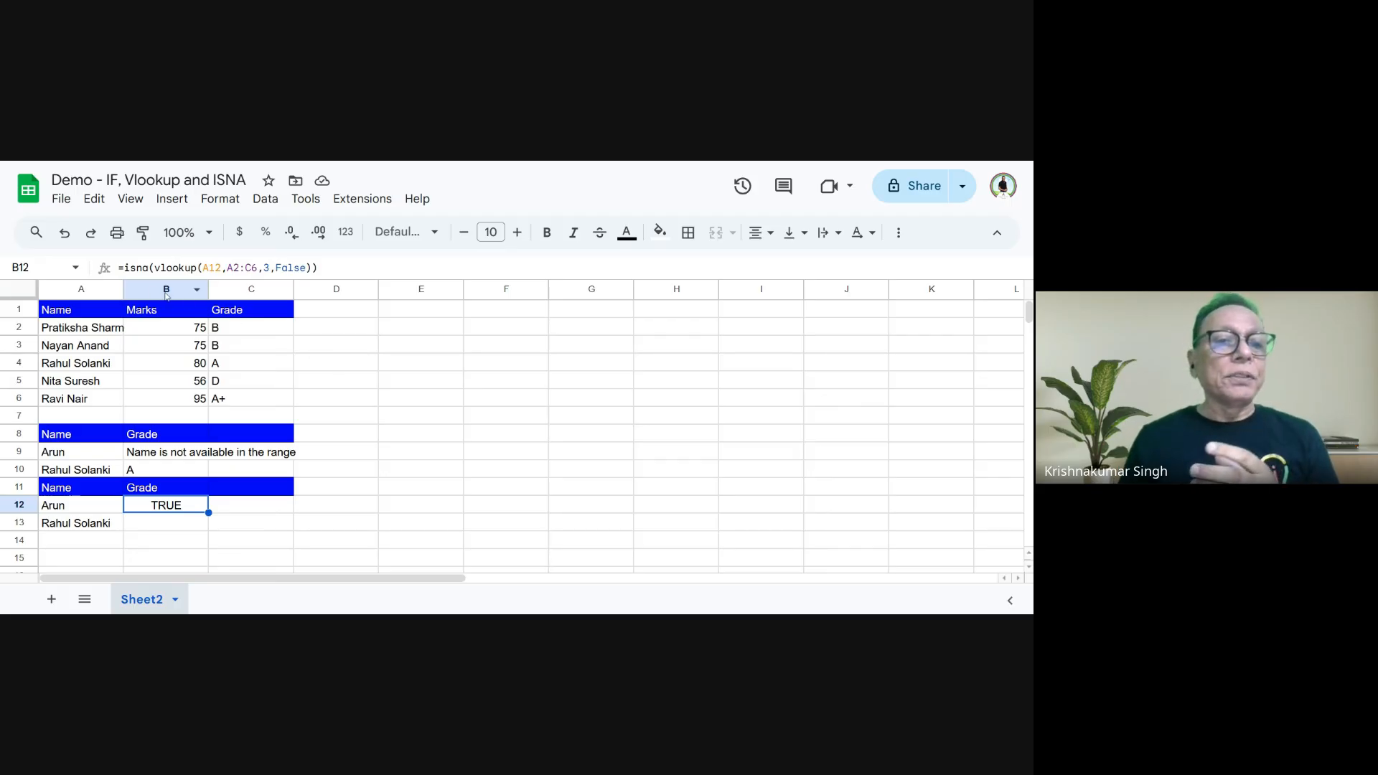
{"action": "key", "text": "Return"}
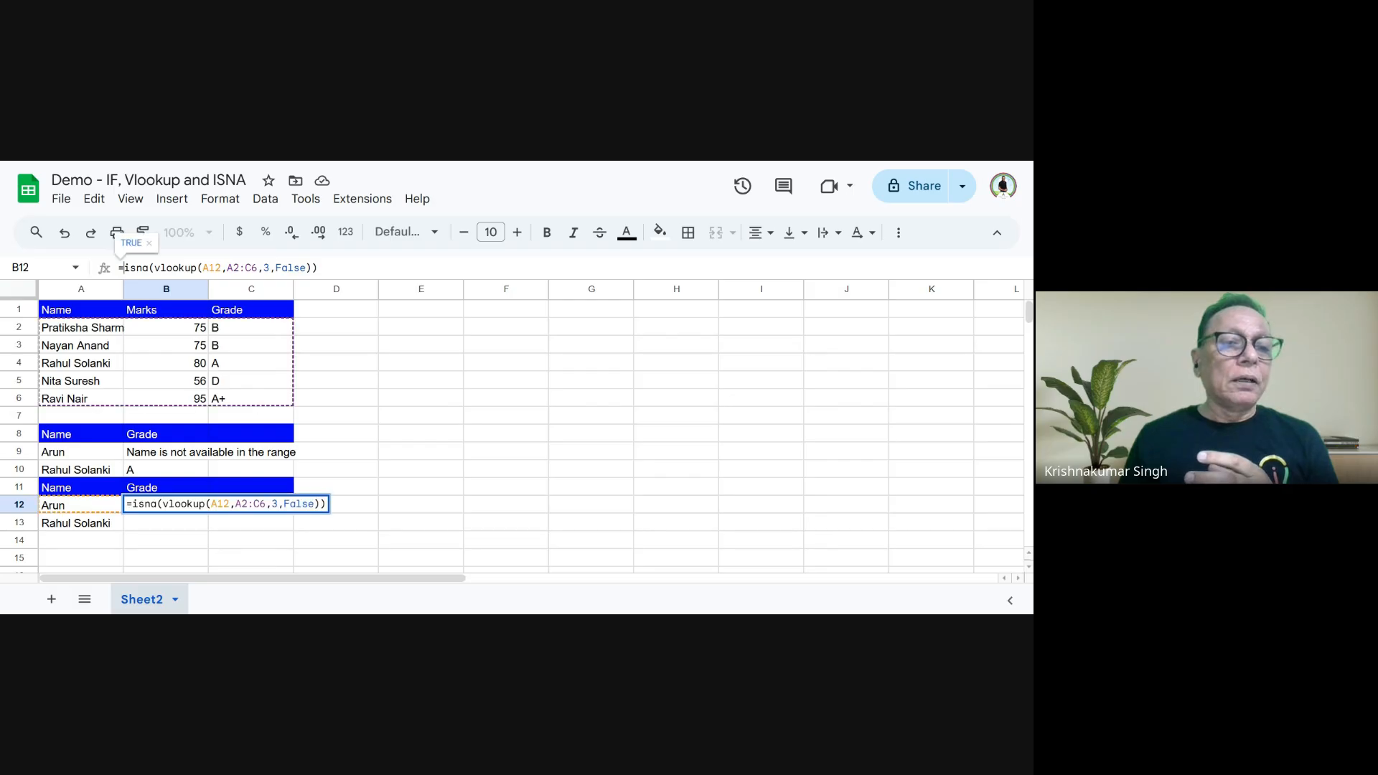
{"action": "type", "text": "if"}
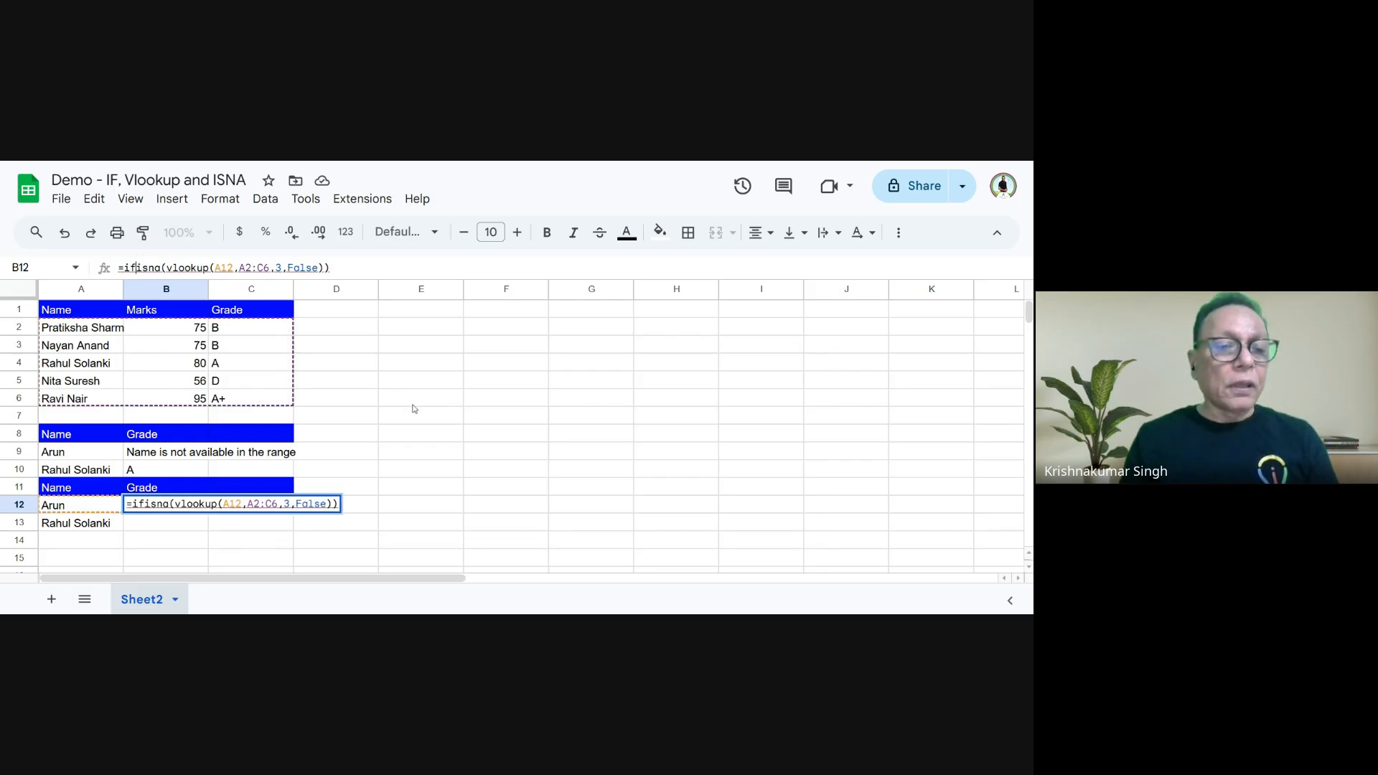
{"action": "type", "text": "("}
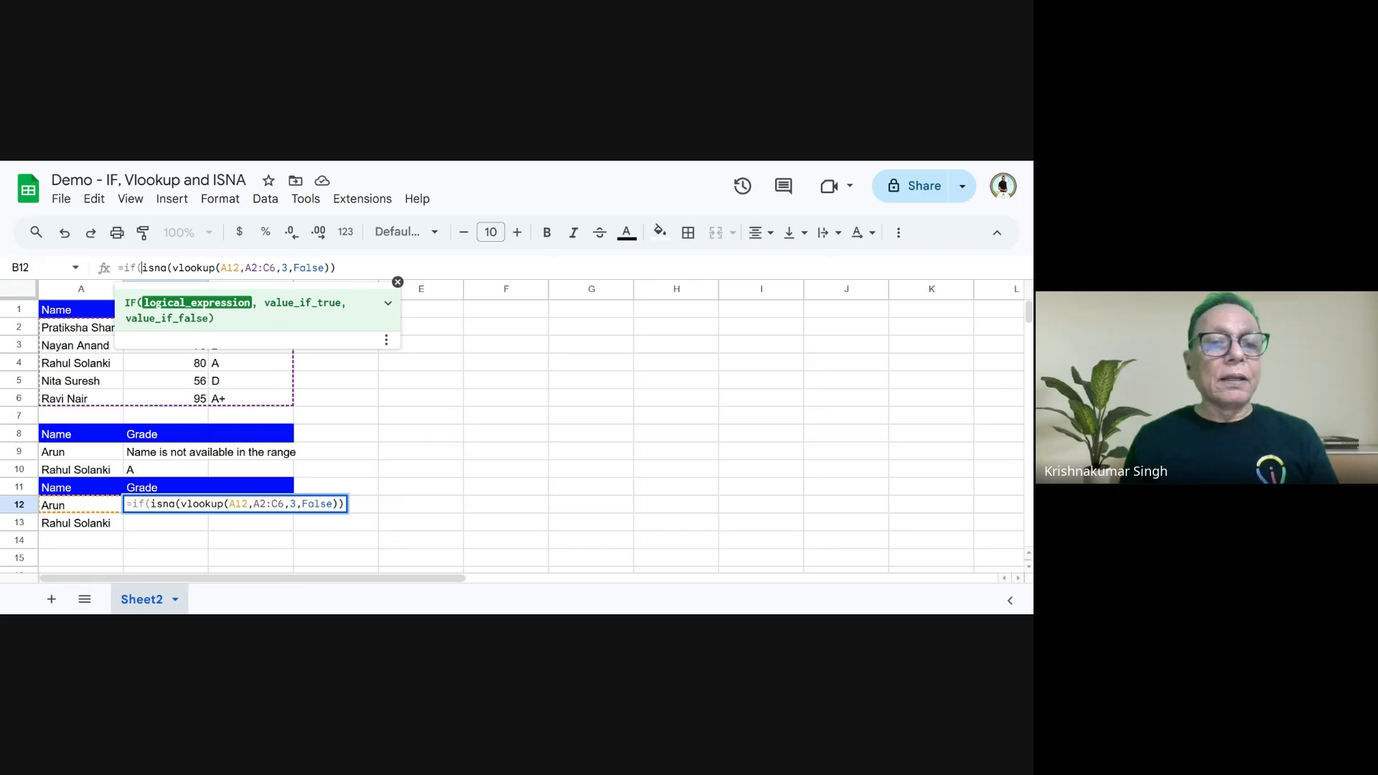
{"action": "left_click", "coordinate": [331, 268]}
{"action": "type", "text": ","}
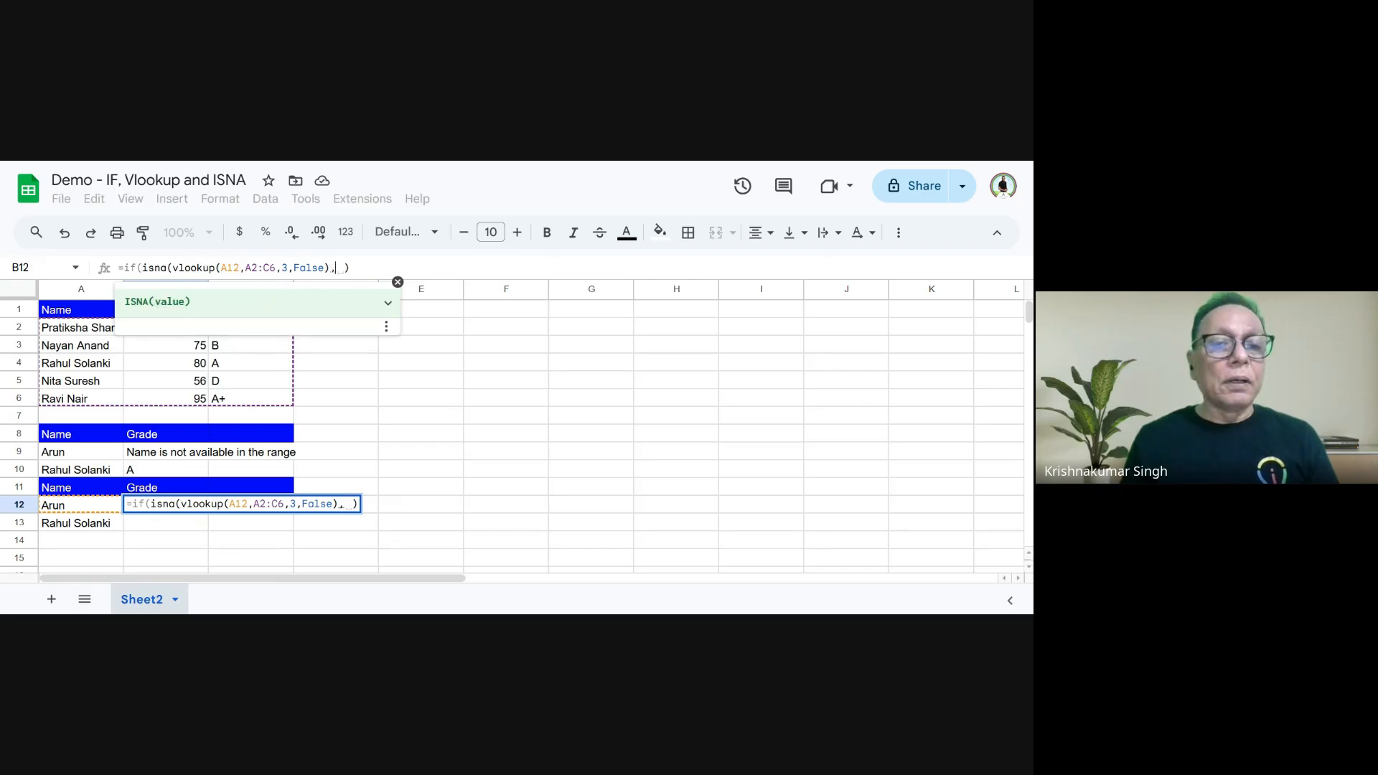
{"action": "type", "text": "\""}
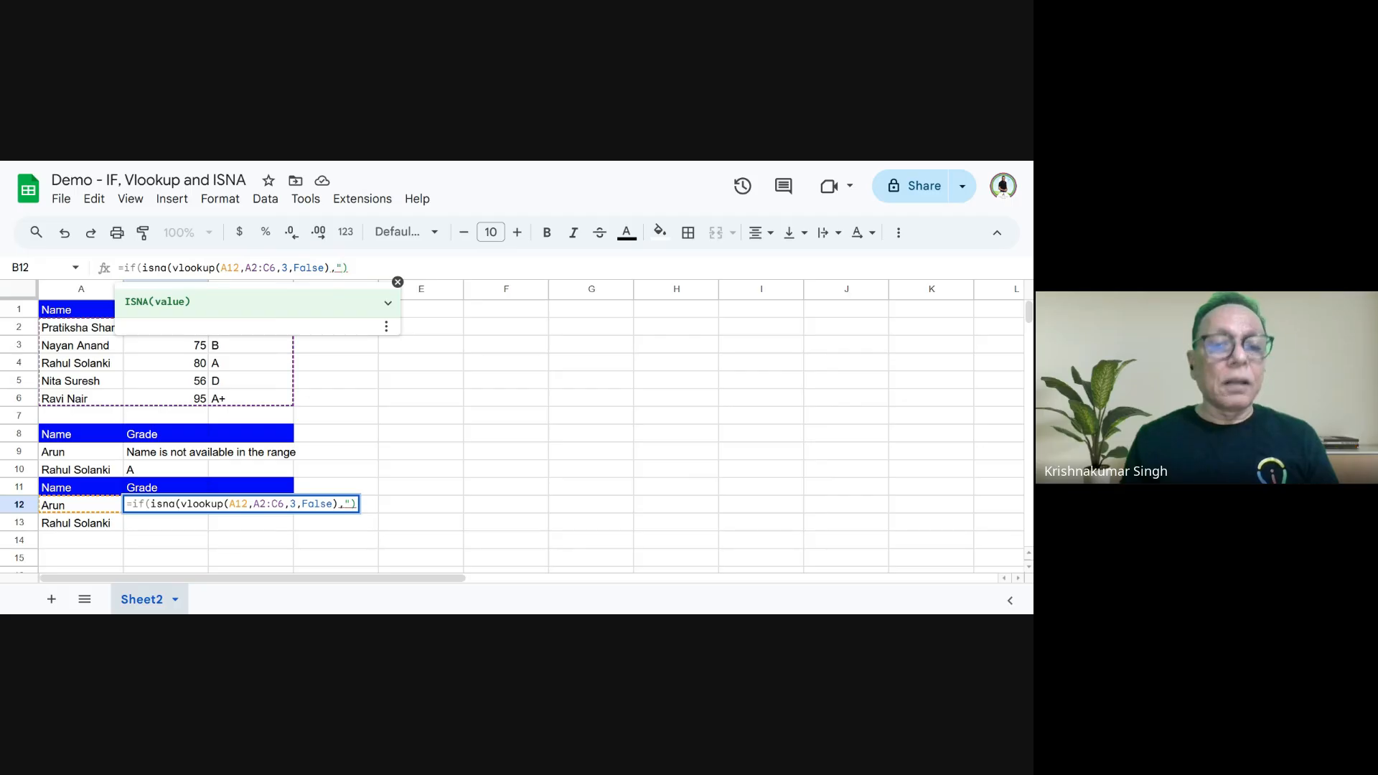
{"action": "type", "text": "Person"}
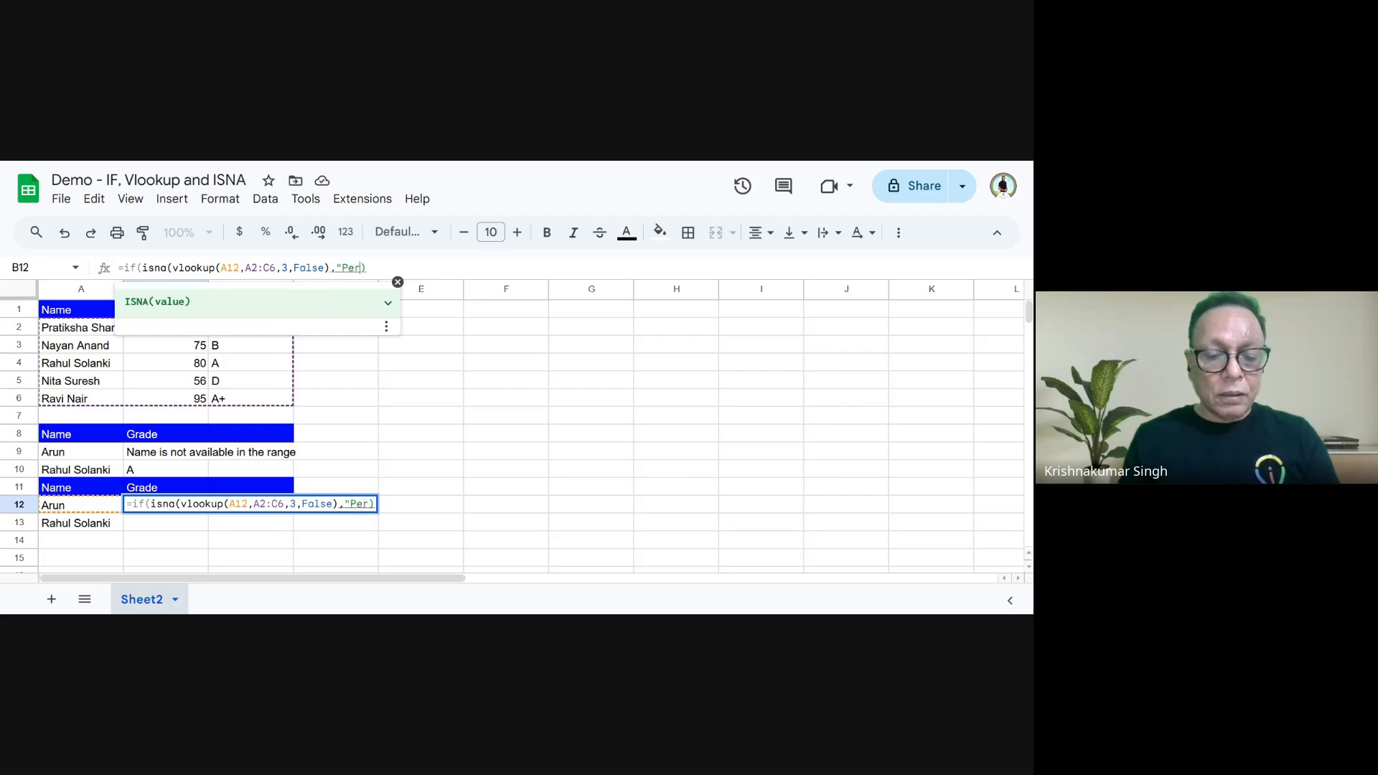
{"action": "type", "text": " not a"}
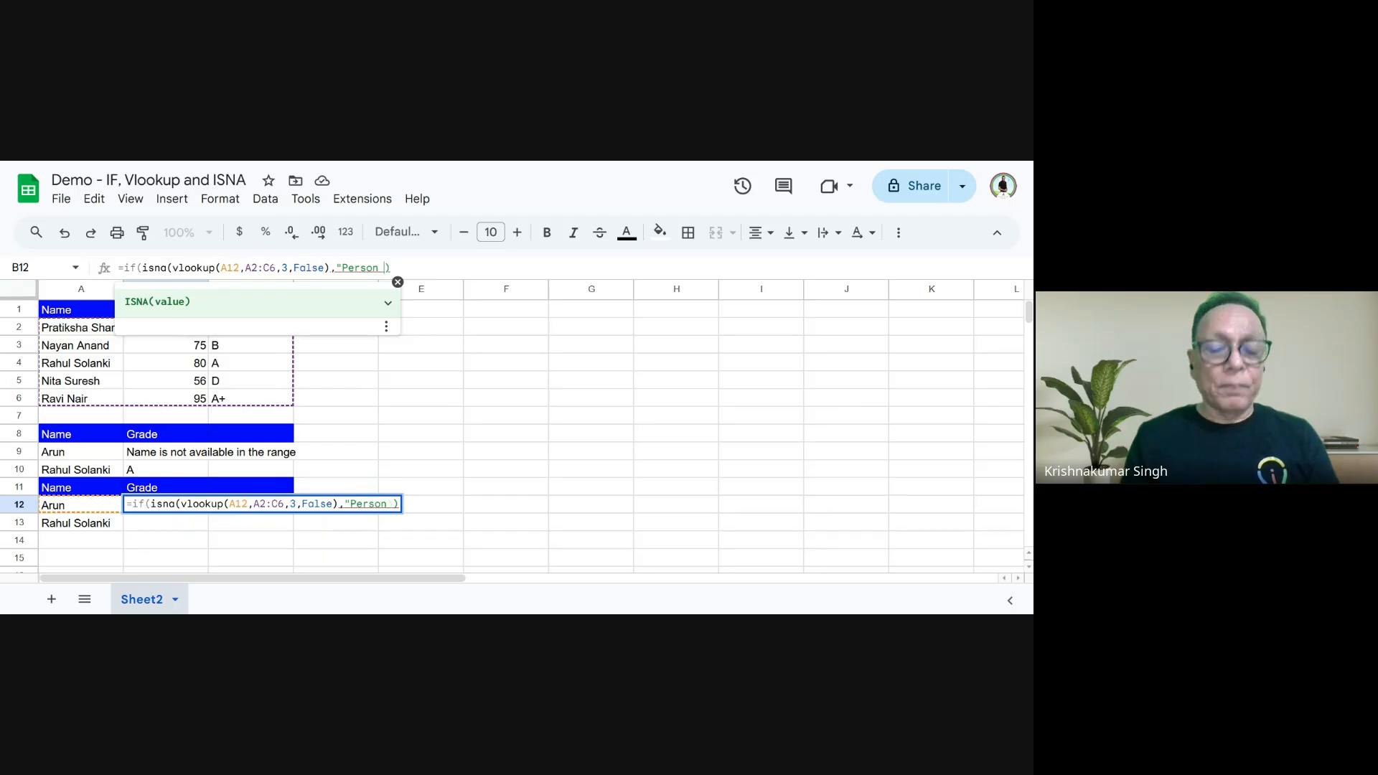
{"action": "type", "text": "vailable"}
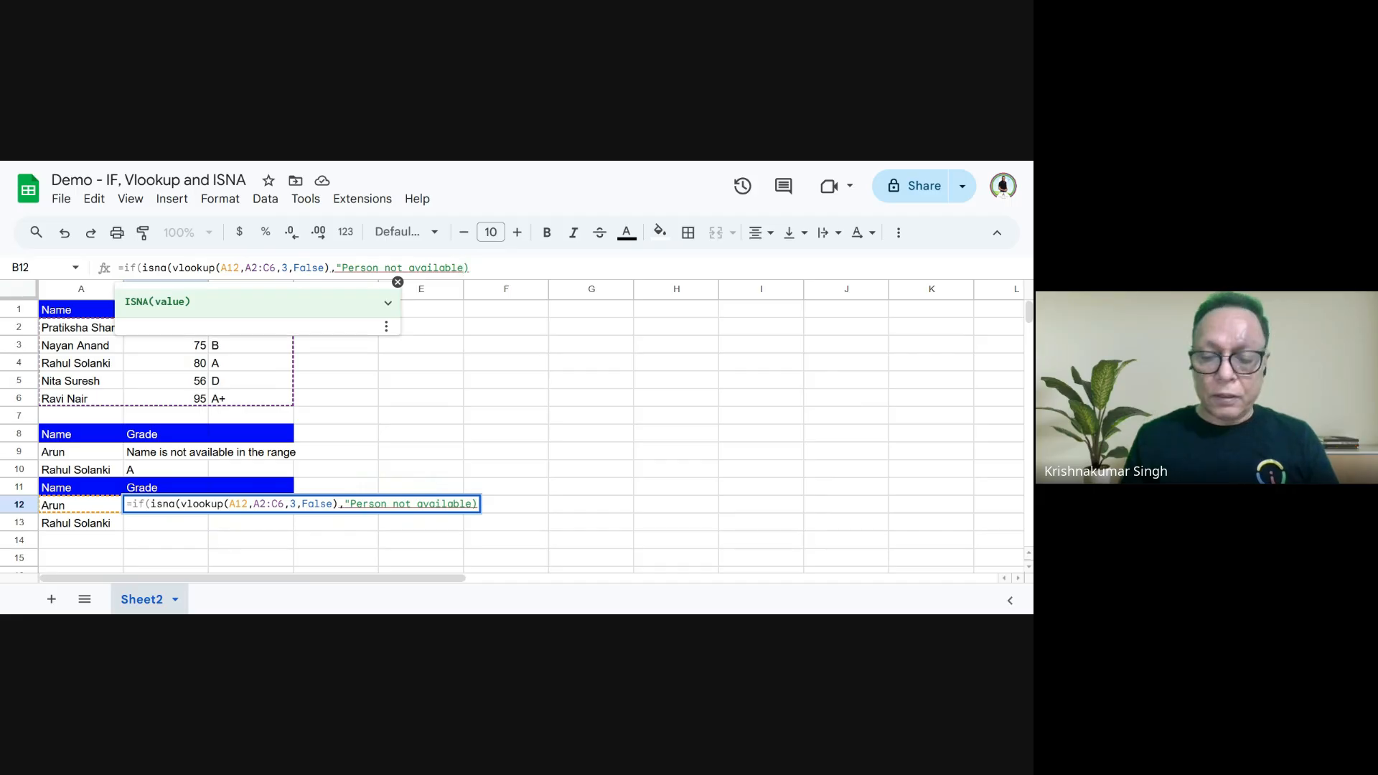
{"action": "type", "text": "\""}
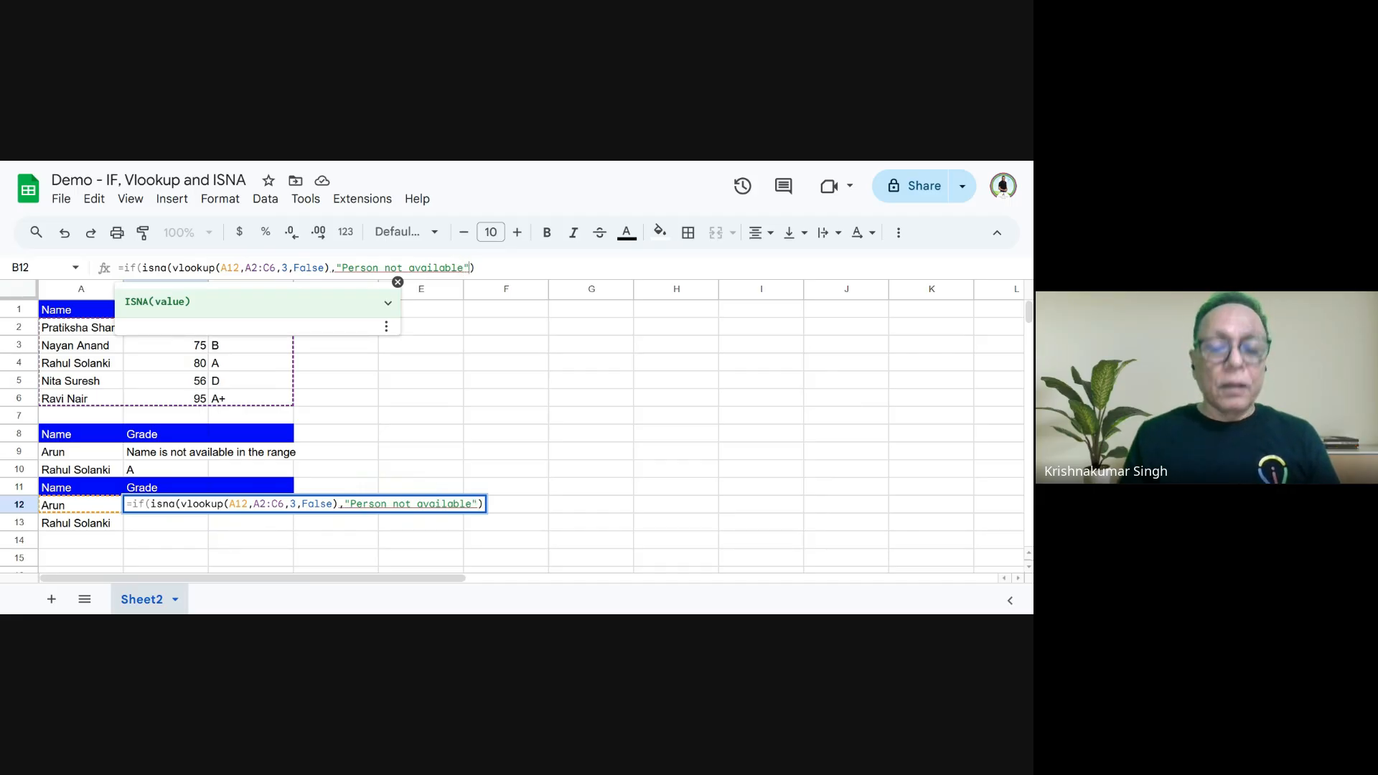
{"action": "type", "text": ", "}
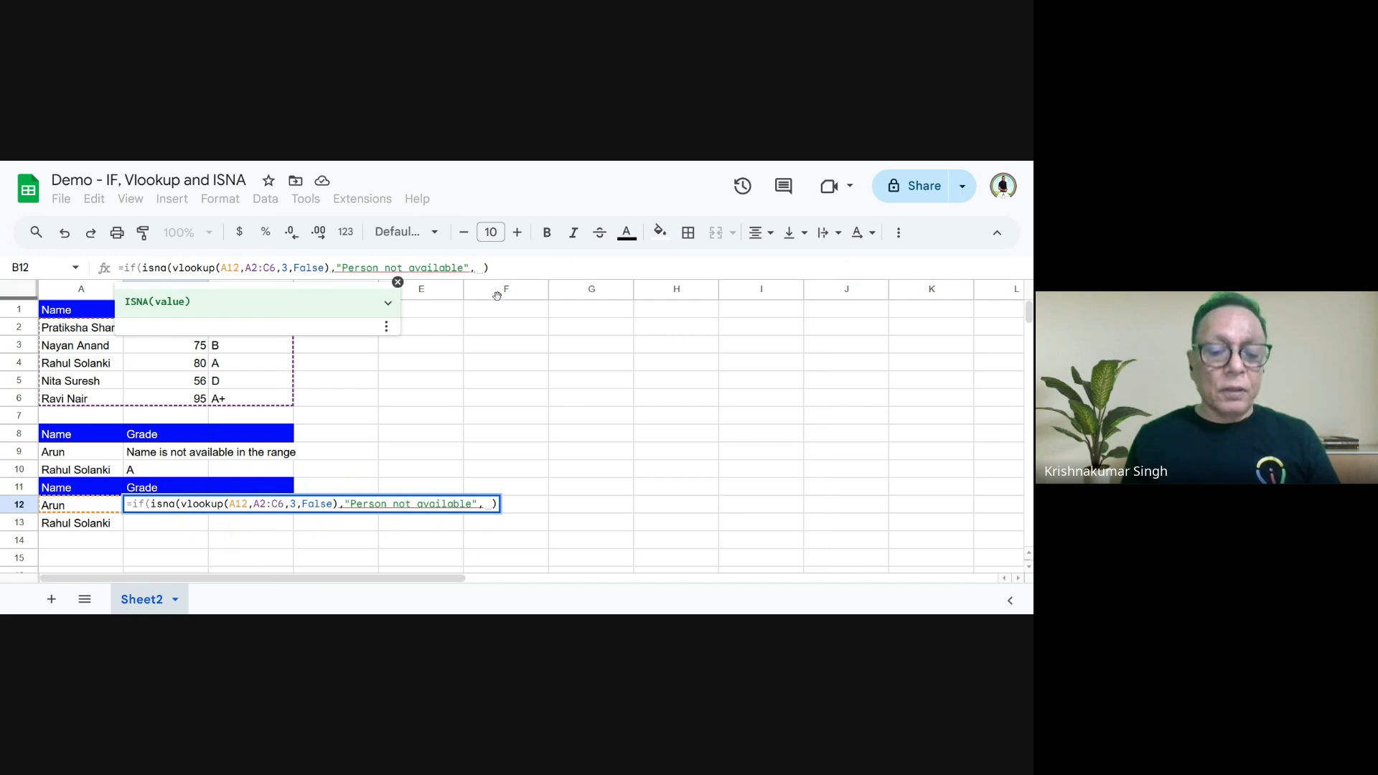
{"action": "type", "text": "vloo"}
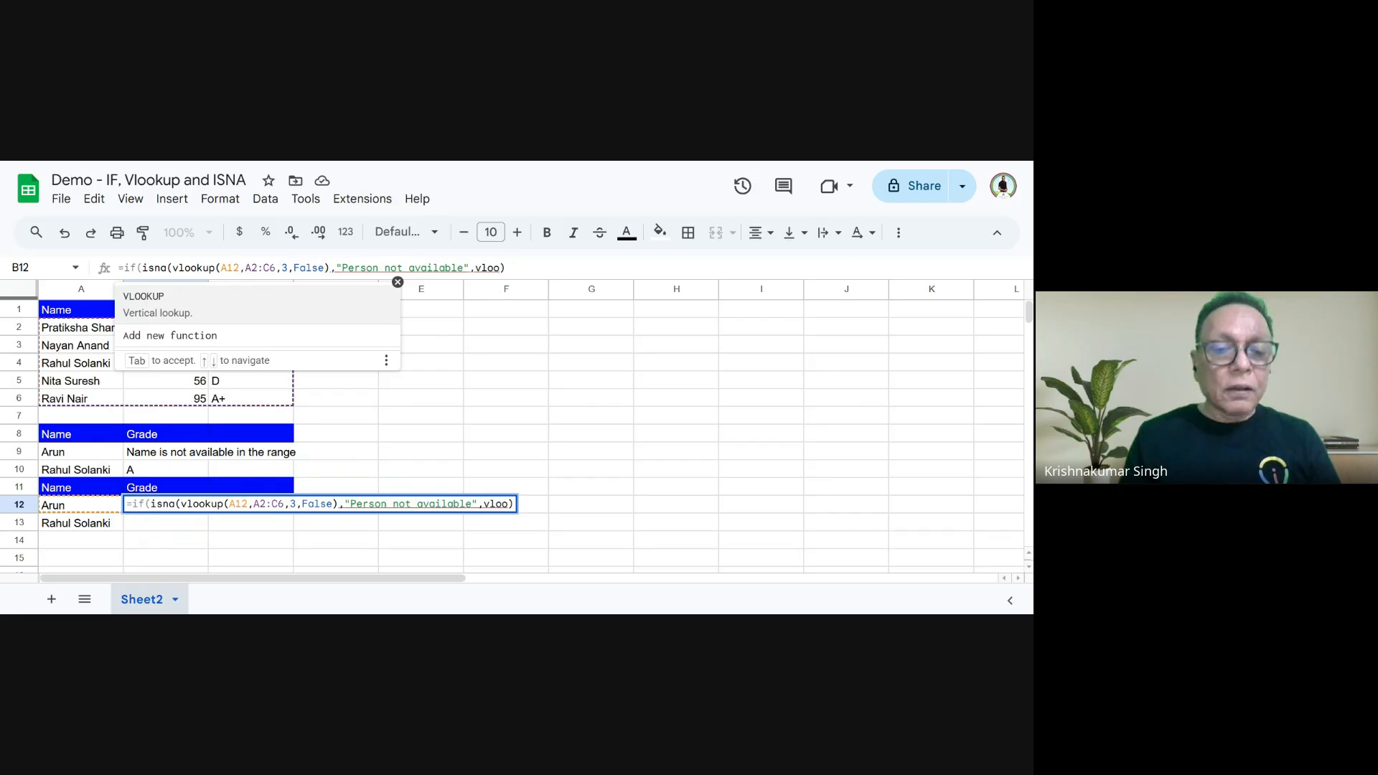
{"action": "type", "text": "kup"}
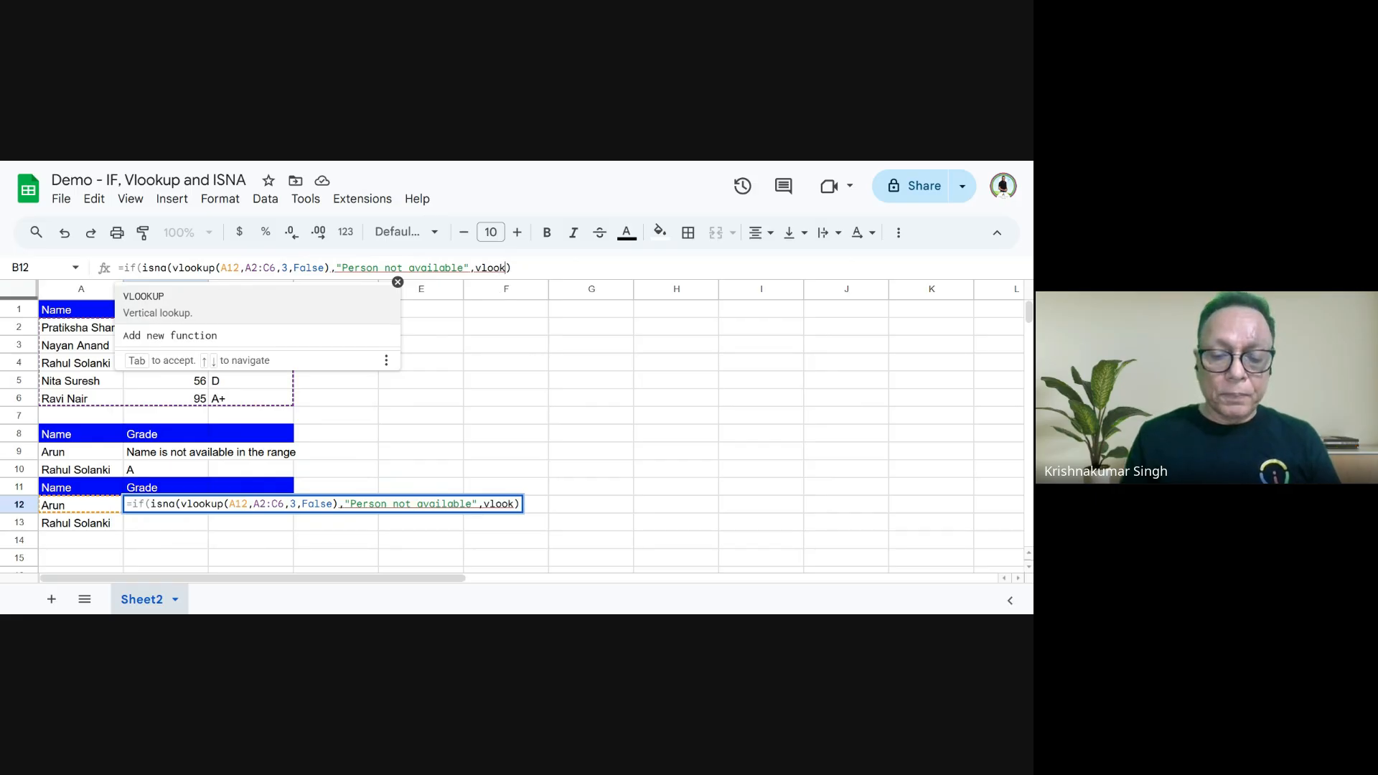
{"action": "type", "text": "("}
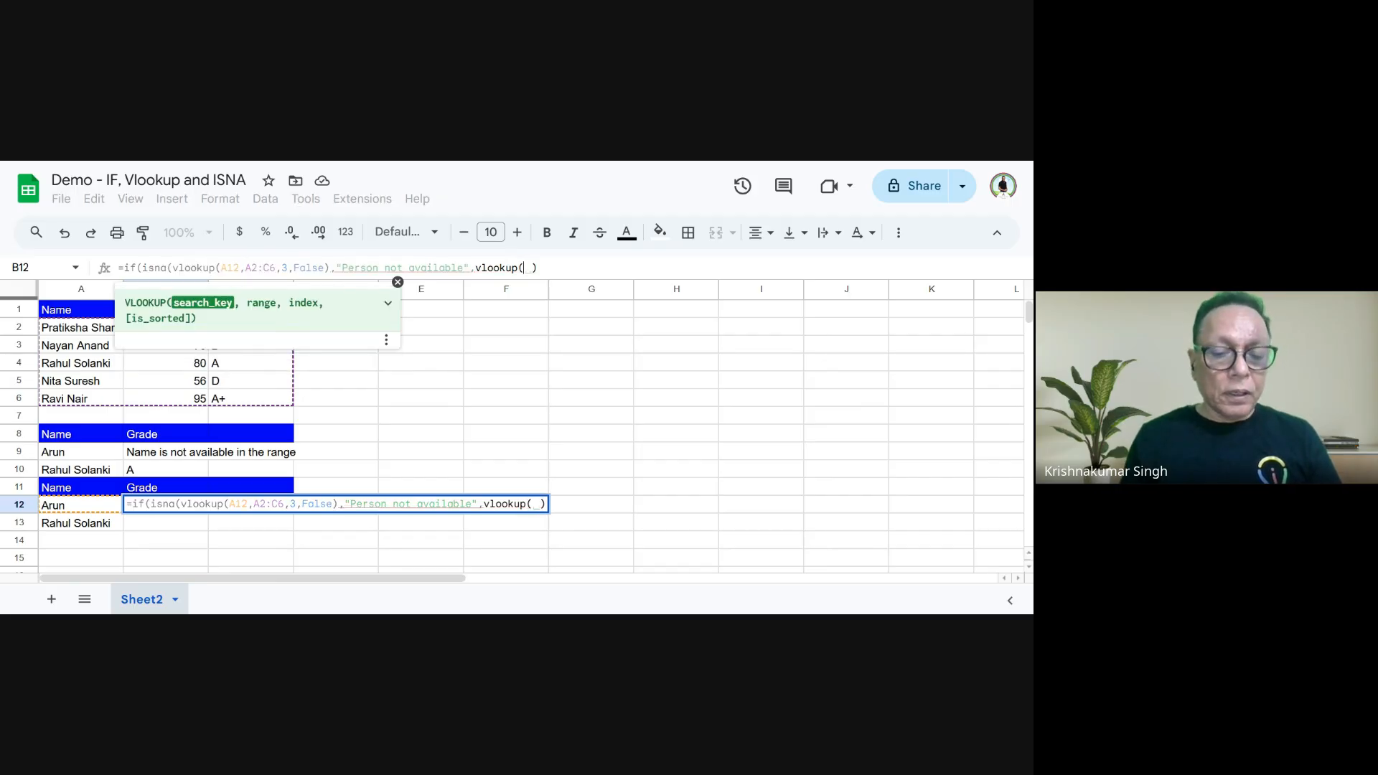
{"action": "type", "text": "a"}
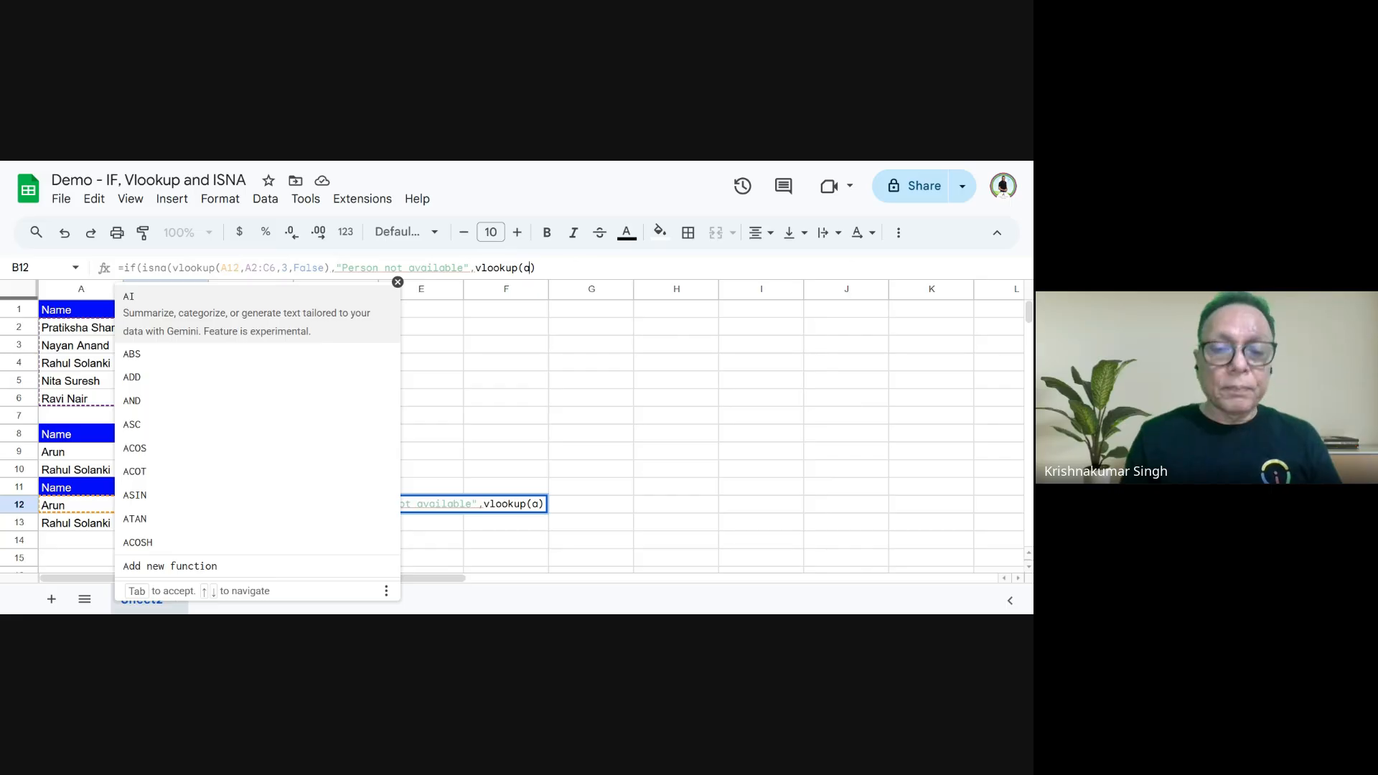
{"action": "type", "text": "9,"}
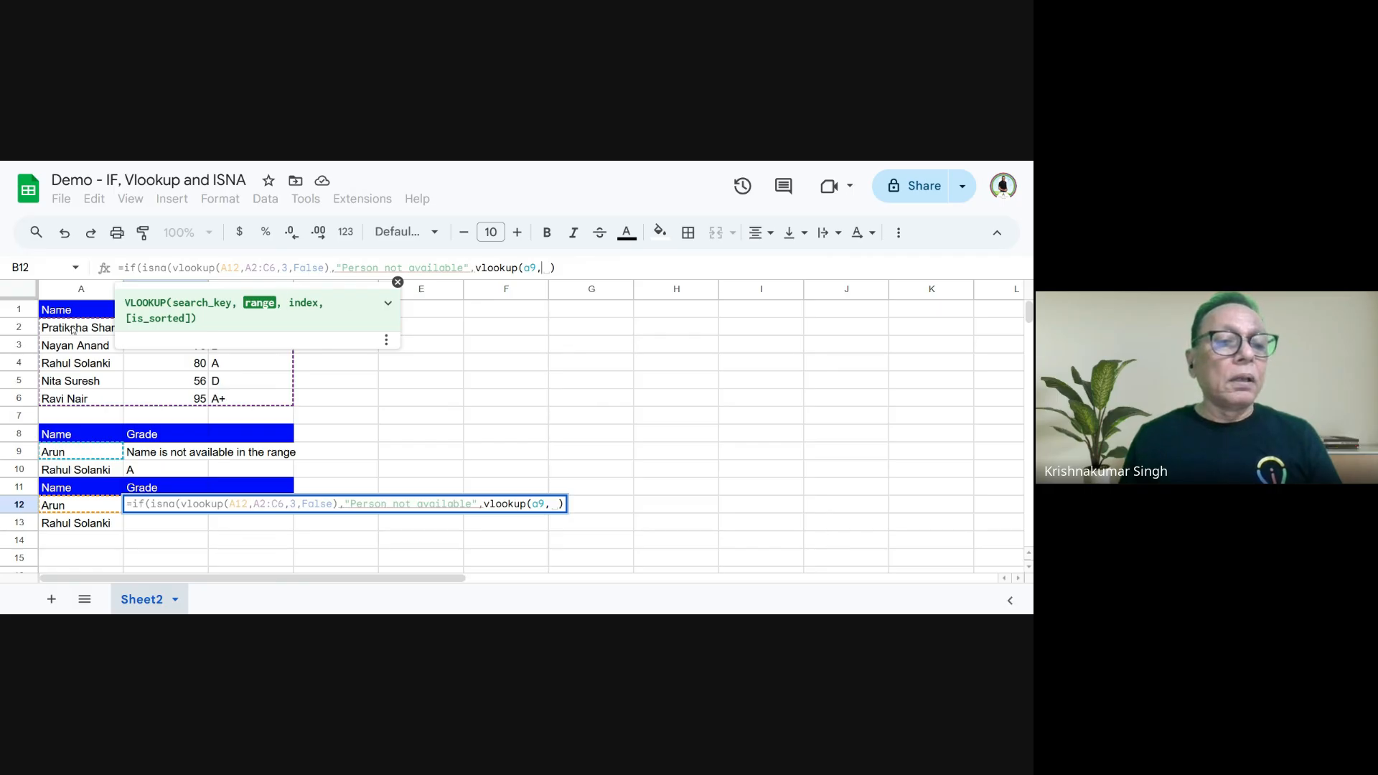
- Add vlookup(a9,A2:C6,3,False) as the final argument of the B12 formula, close its parentheses and enter it
{"action": "left_click_drag", "start_coordinate": [45, 330], "coordinate": [223, 401]}
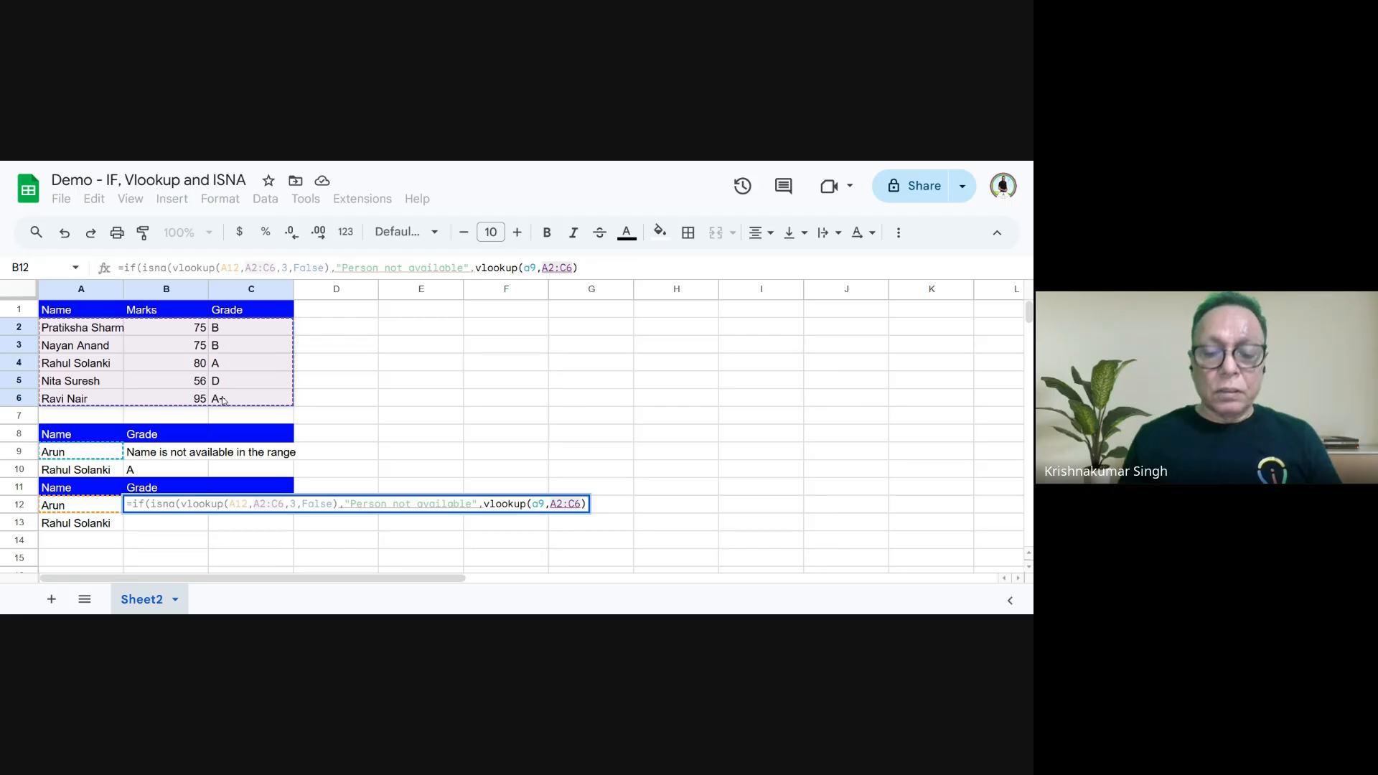
{"action": "type", "text": ","}
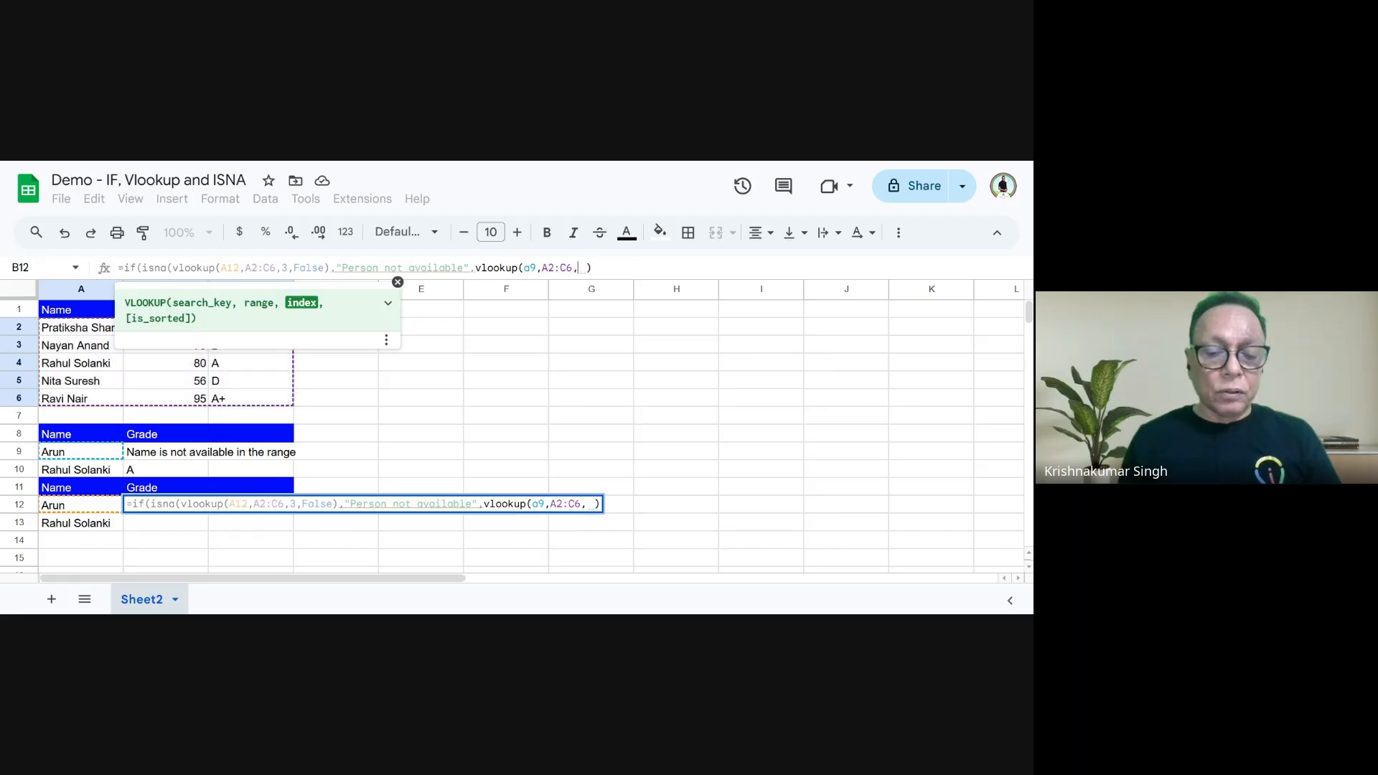
{"action": "type", "text": "3"}
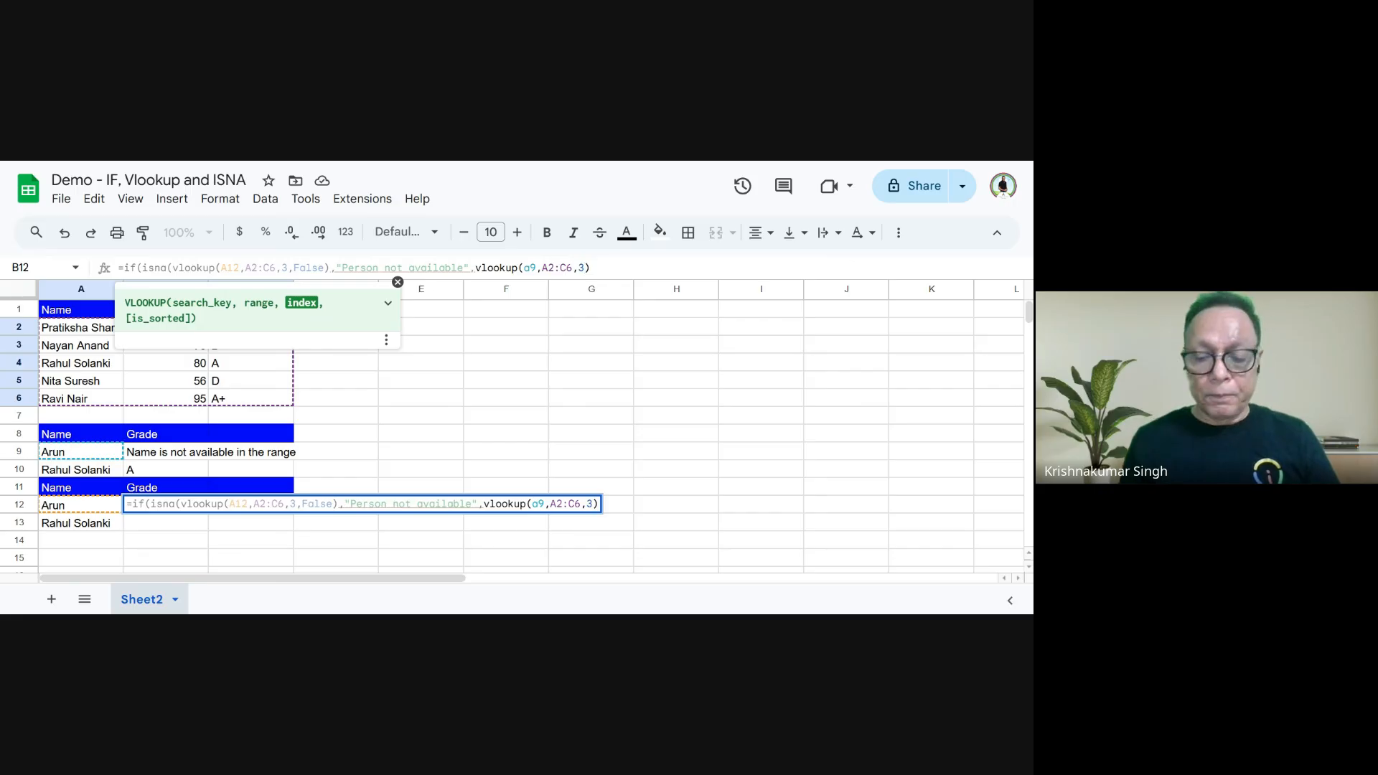
{"action": "type", "text": ","}
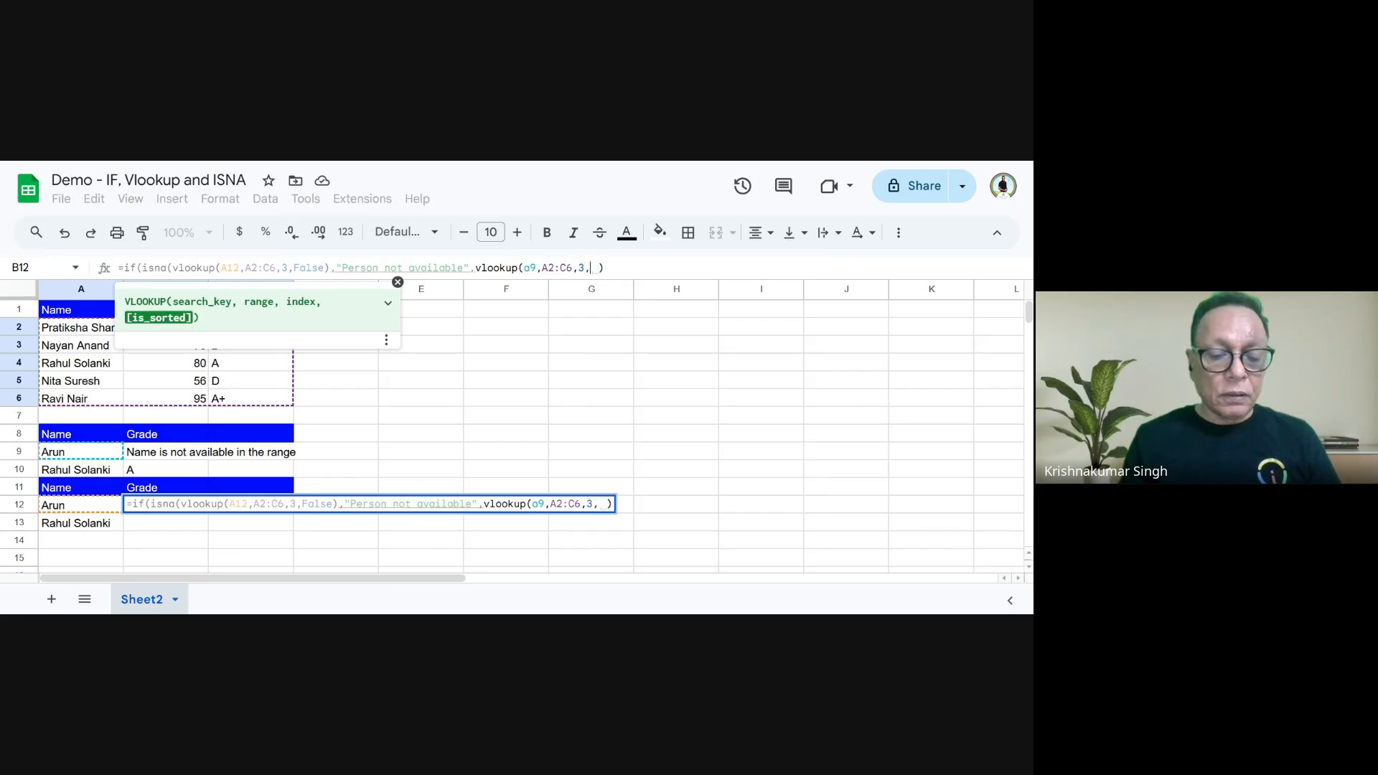
{"action": "type", "text": "False"}
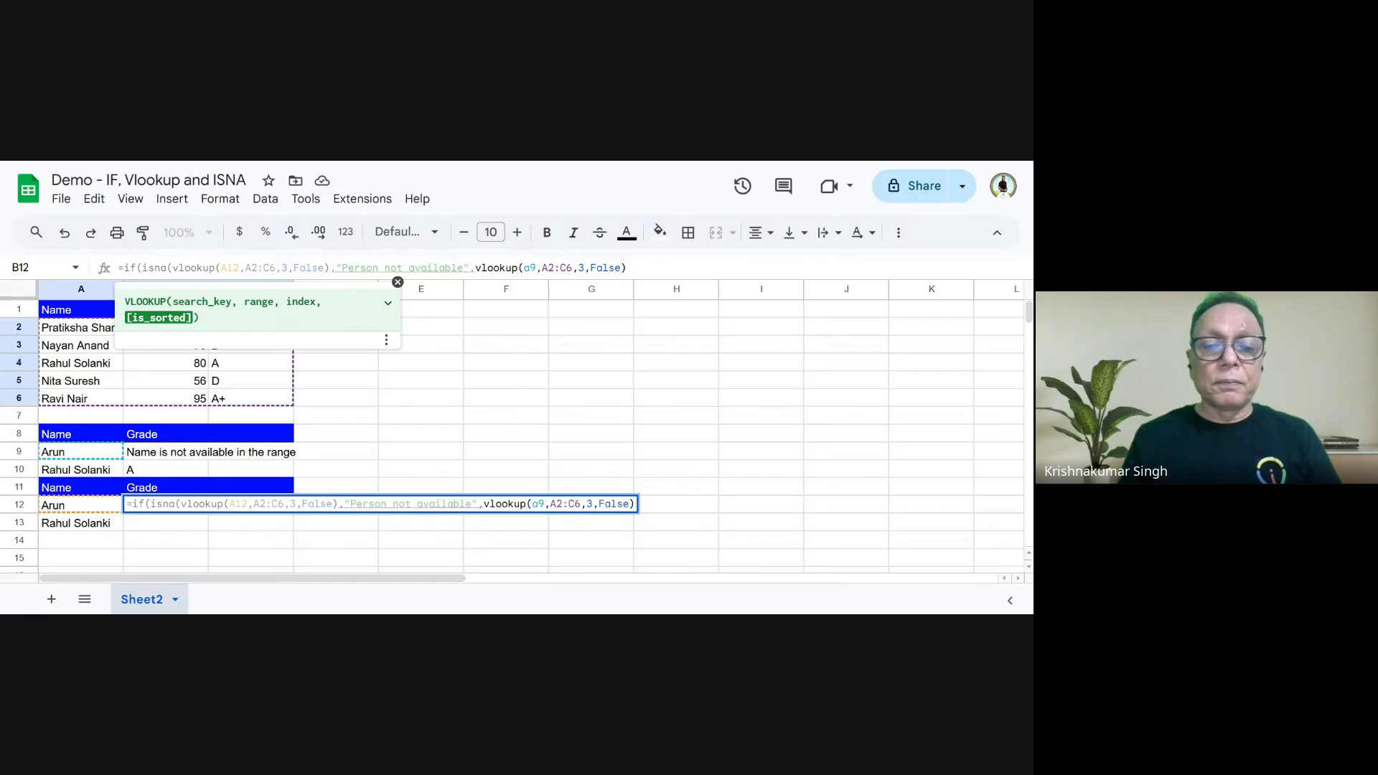
{"action": "type", "text": ")"}
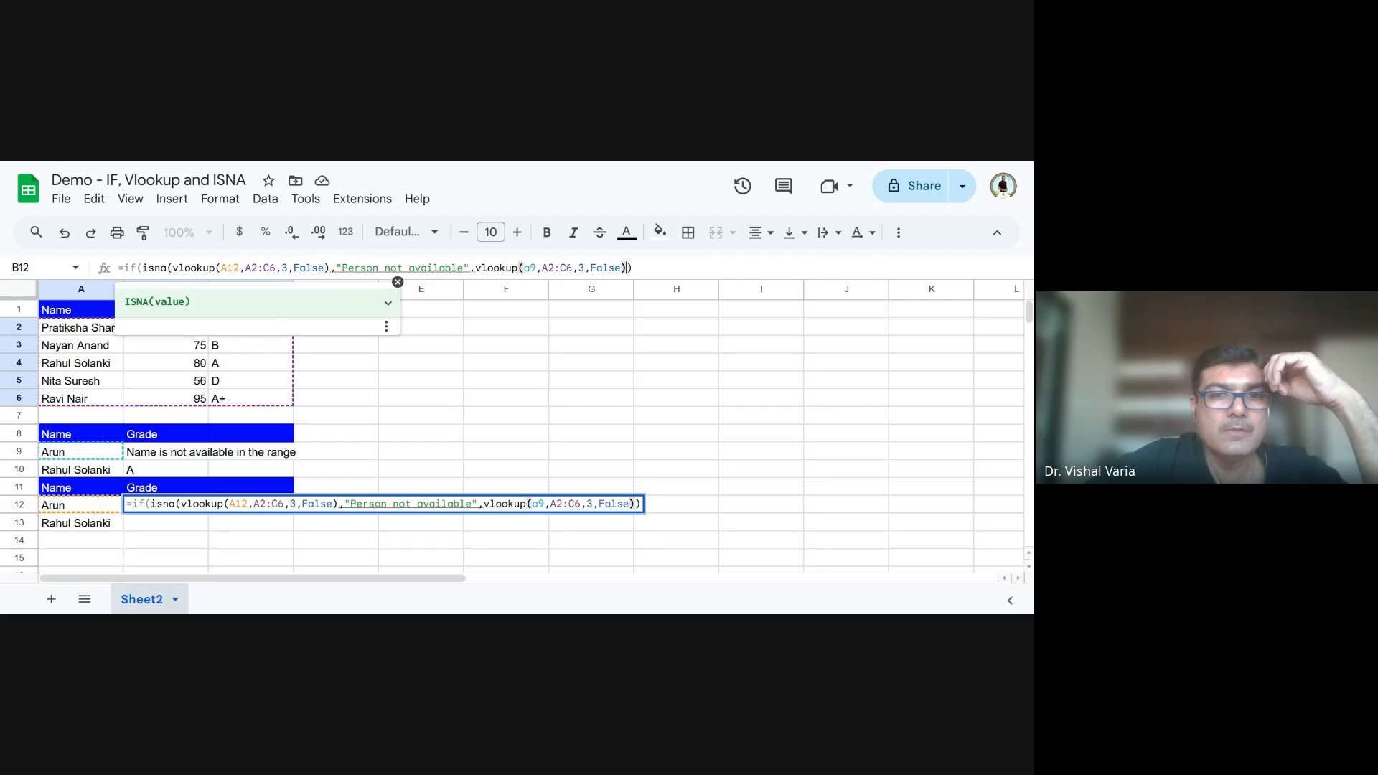
{"action": "type", "text": ")"}
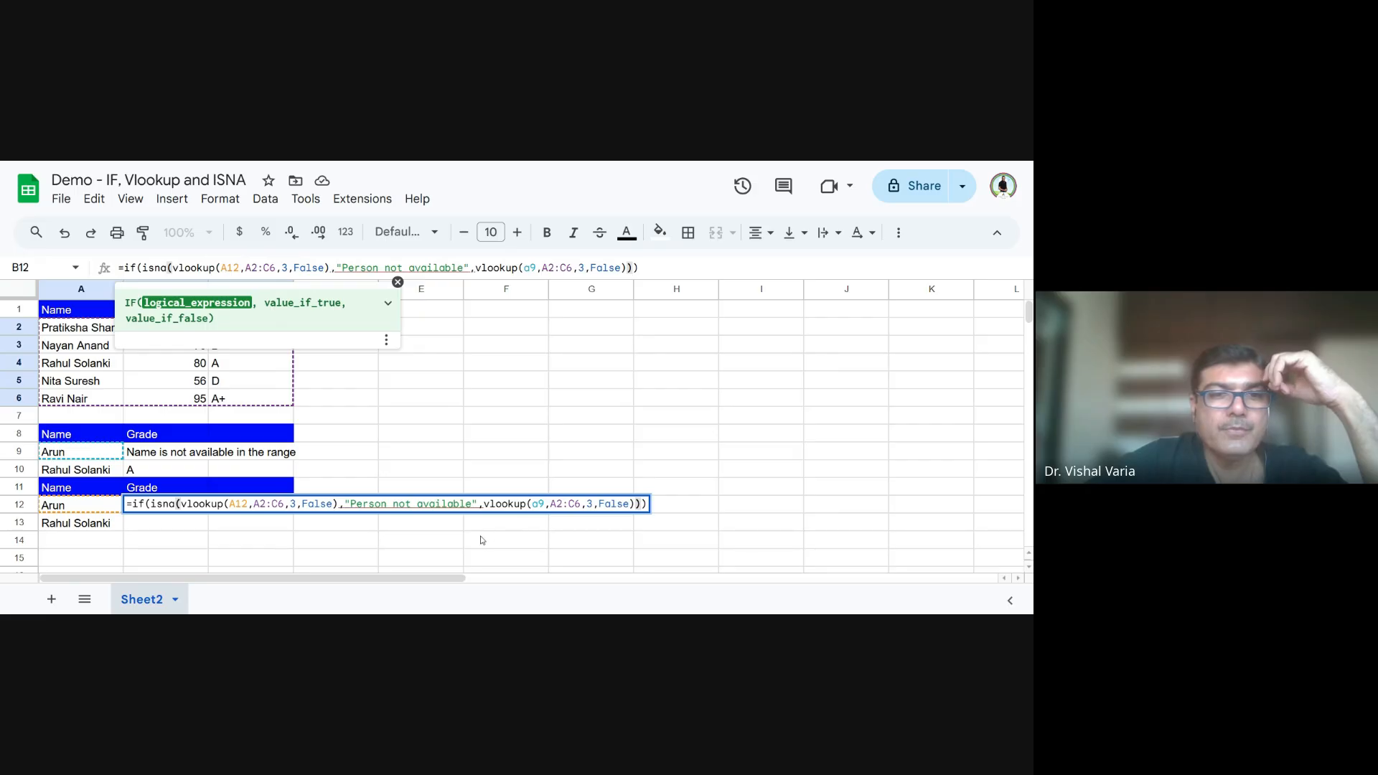
{"action": "left_click", "coordinate": [618, 540]}
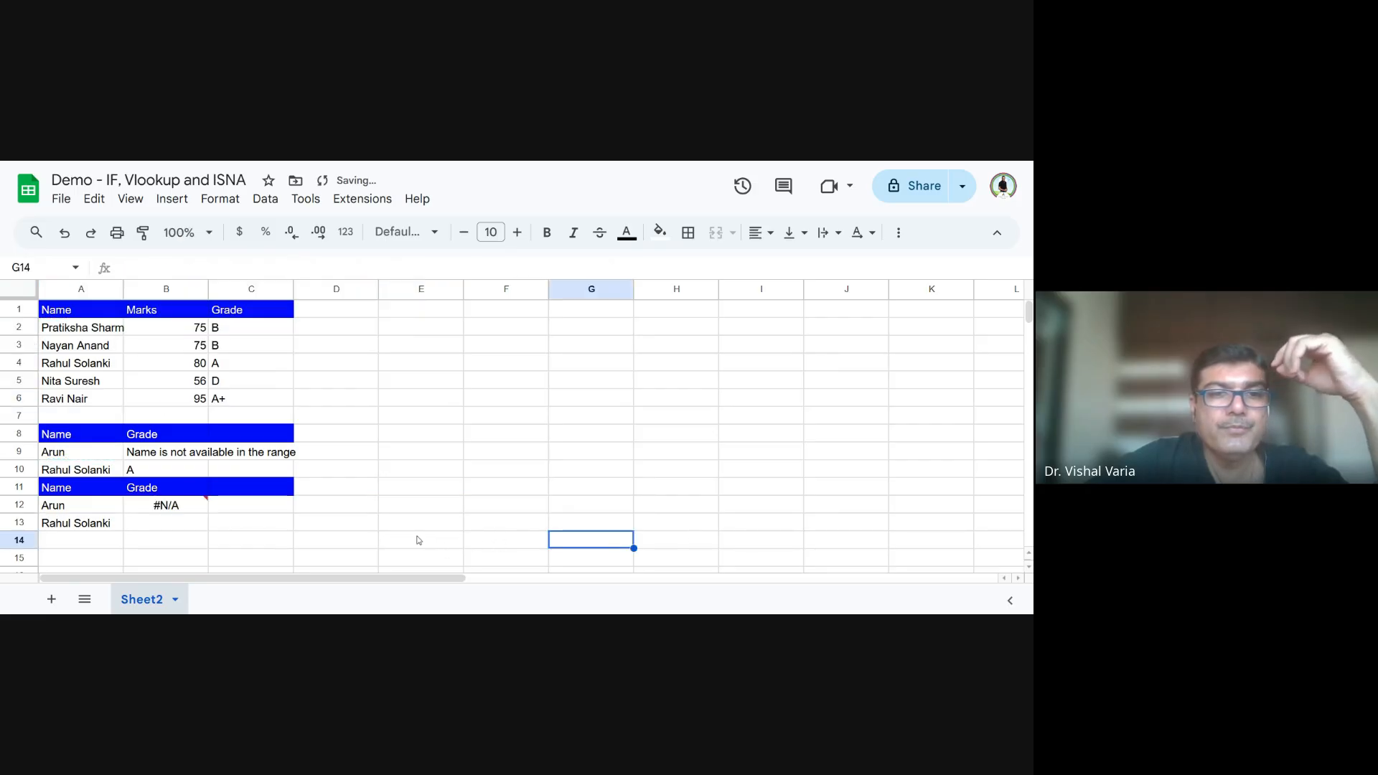
- Correct the B12 formula by closing ISNA right after the first lookup and removing the surplus parenthesis at the end
{"action": "left_click", "coordinate": [196, 506]}
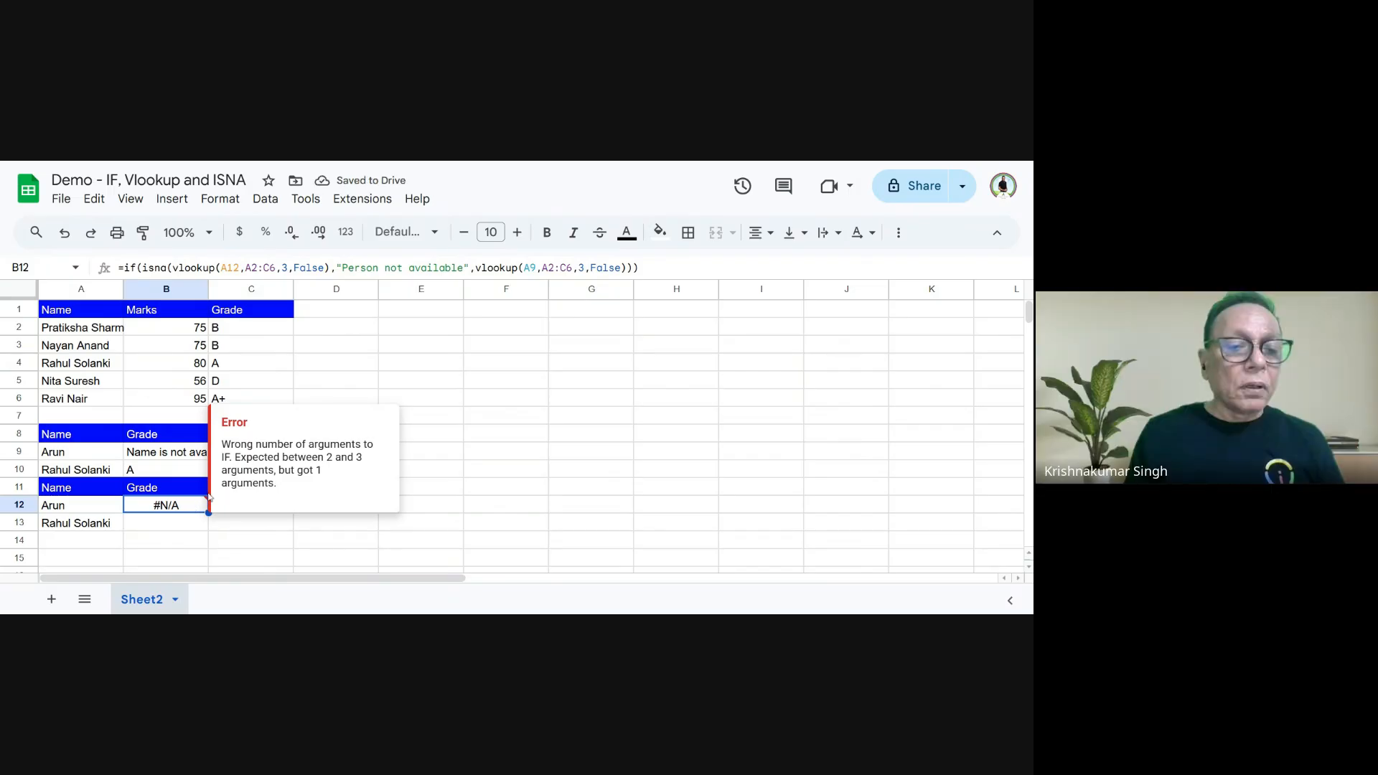
{"action": "double_click", "coordinate": [181, 507]}
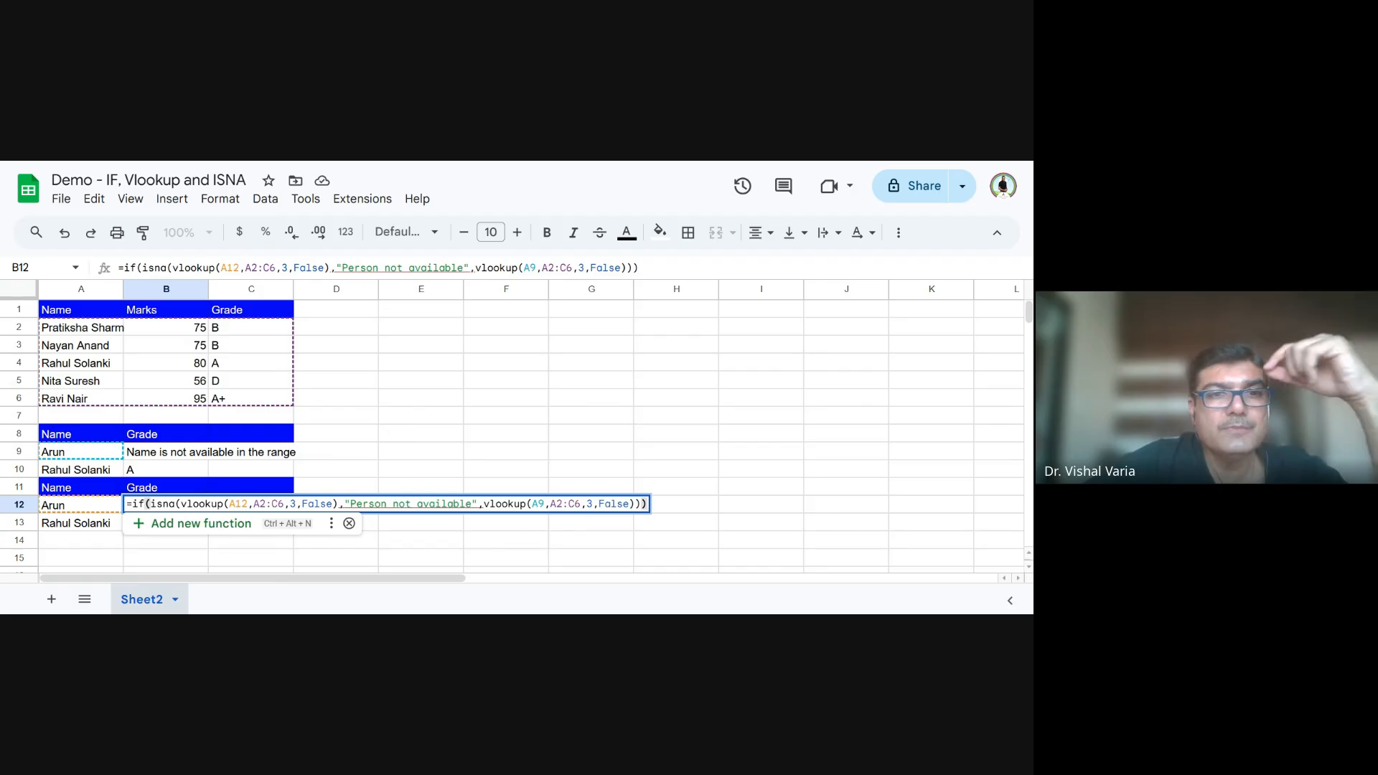
{"action": "left_click", "coordinate": [330, 268]}
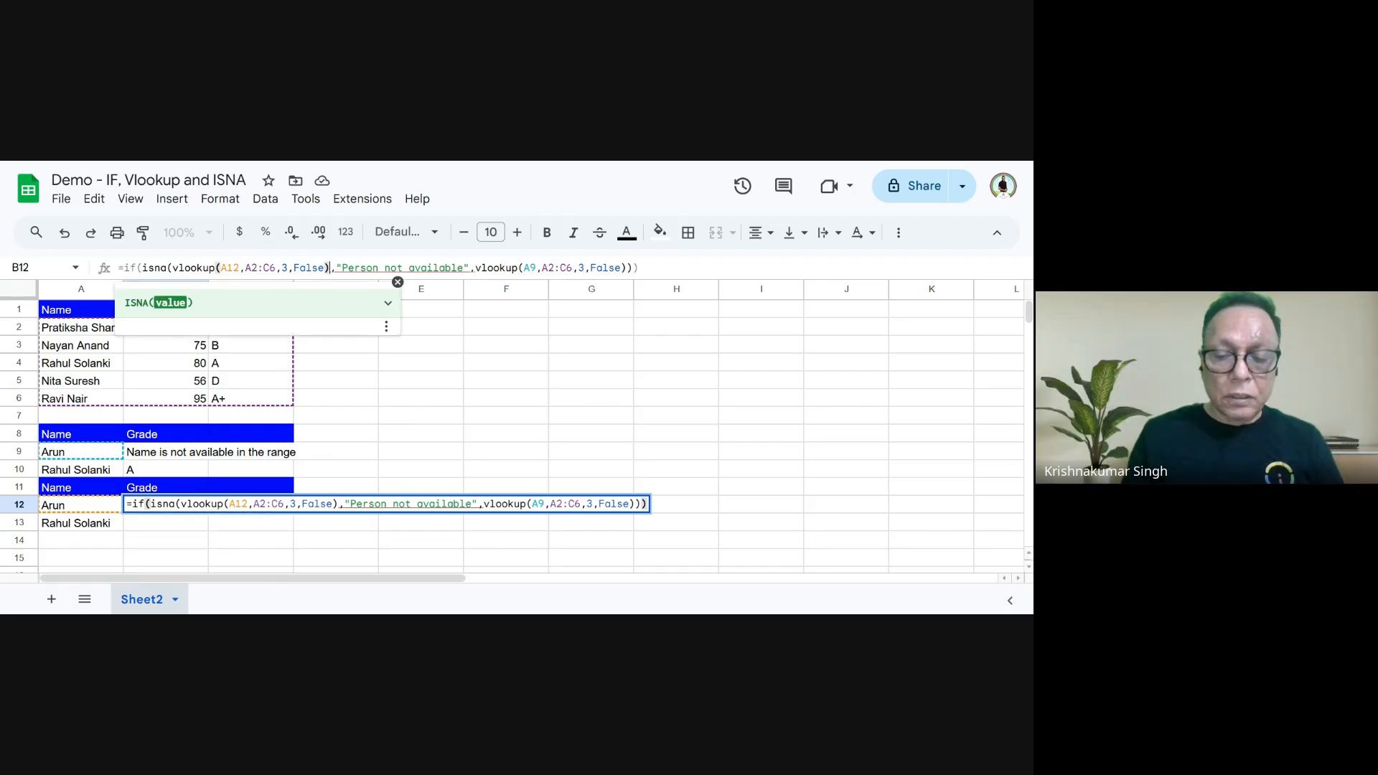
{"action": "type", "text": ")"}
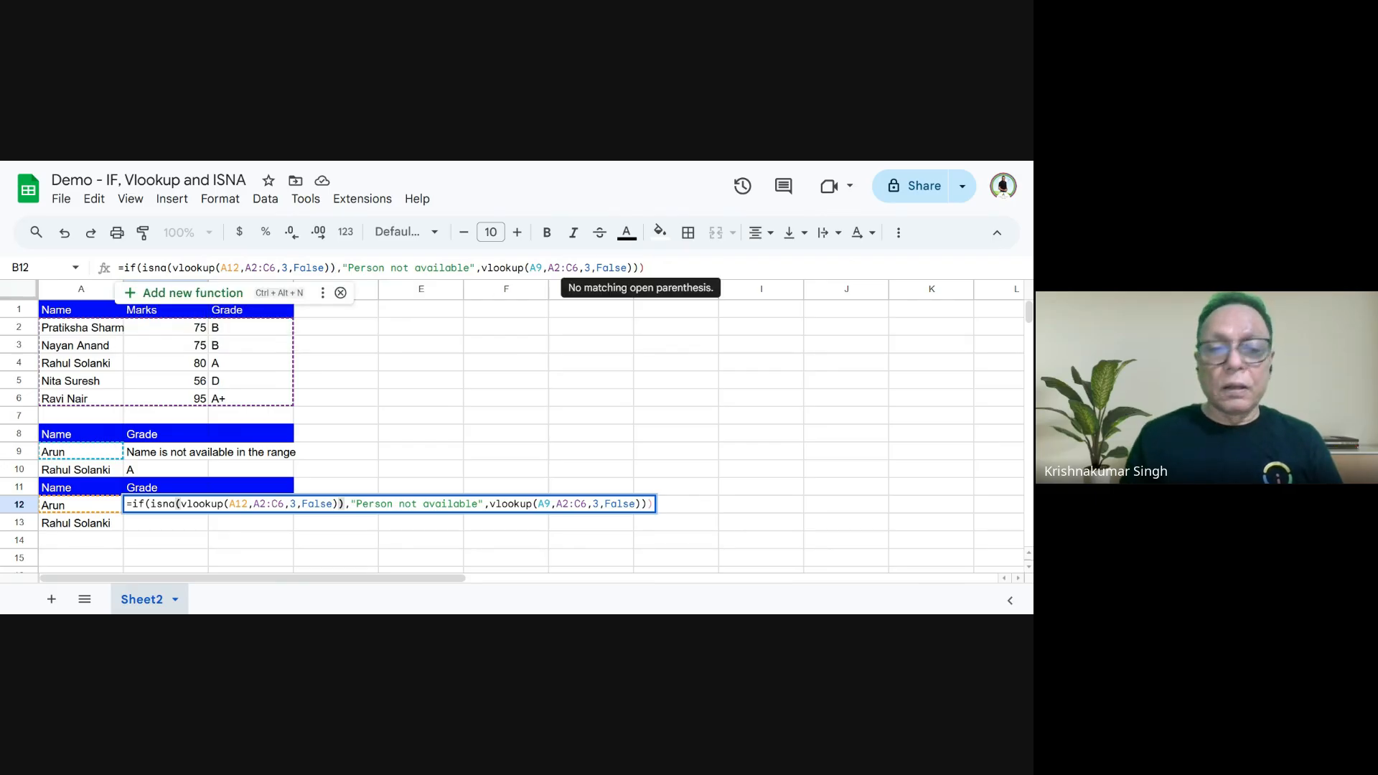
{"action": "key", "text": "BackSpace"}
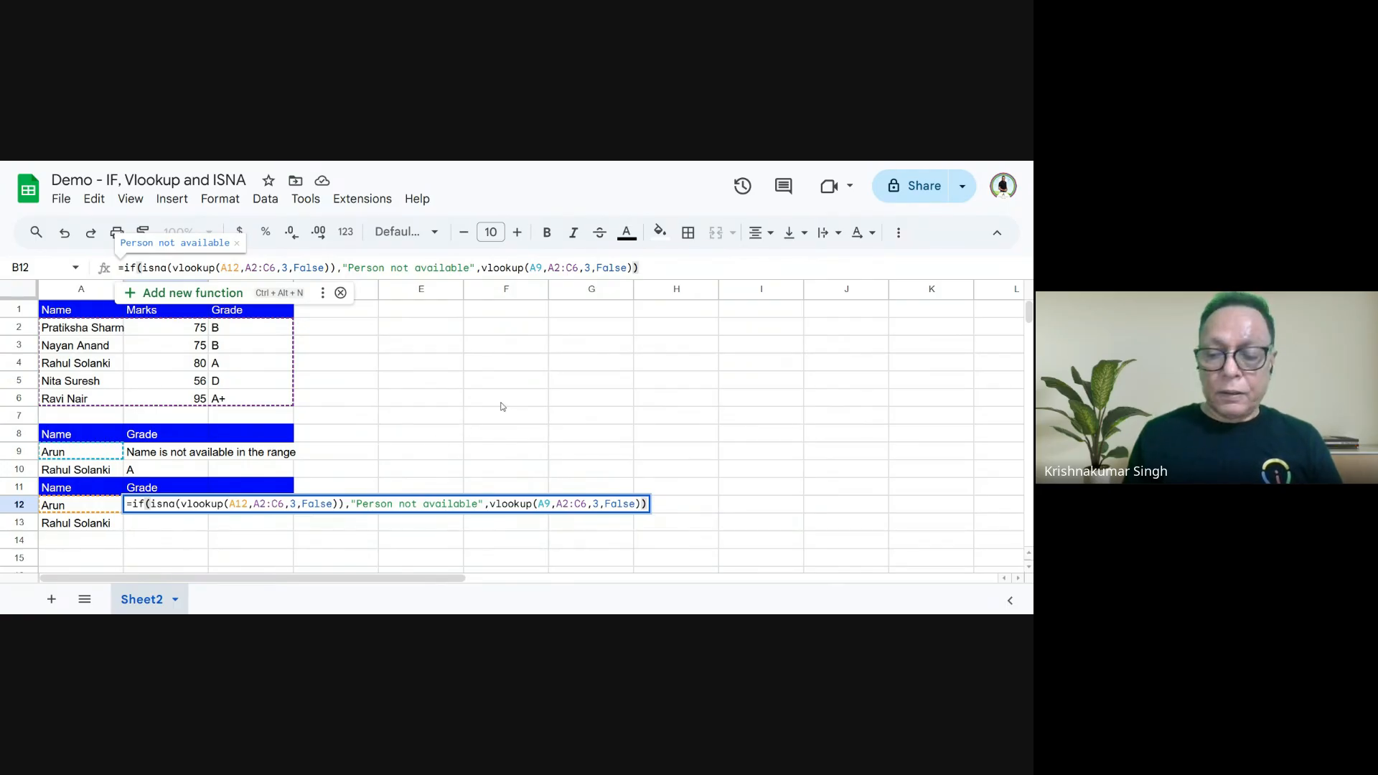
{"action": "key", "text": "Return"}
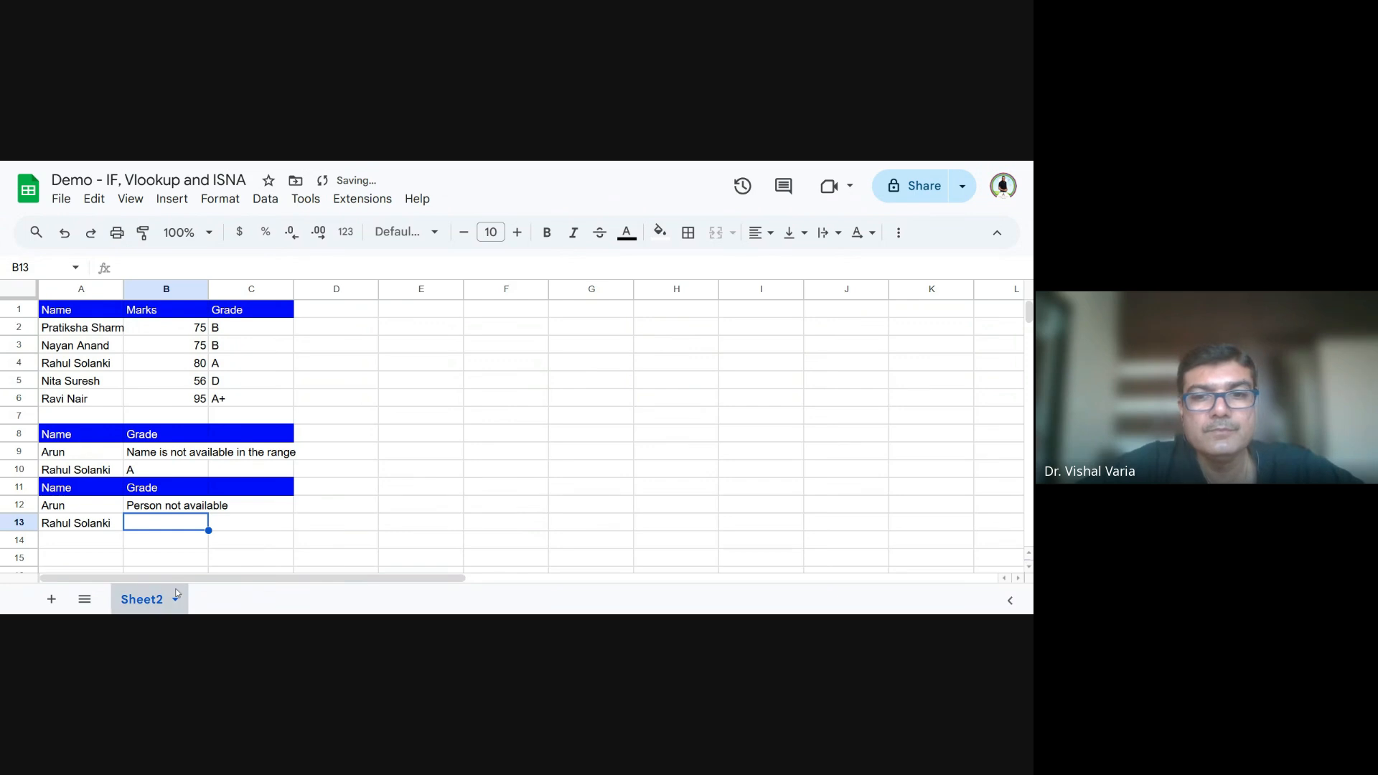
- Copy the IF and ISNA lookup formula from B12 down to B13
{"action": "left_click", "coordinate": [160, 510]}
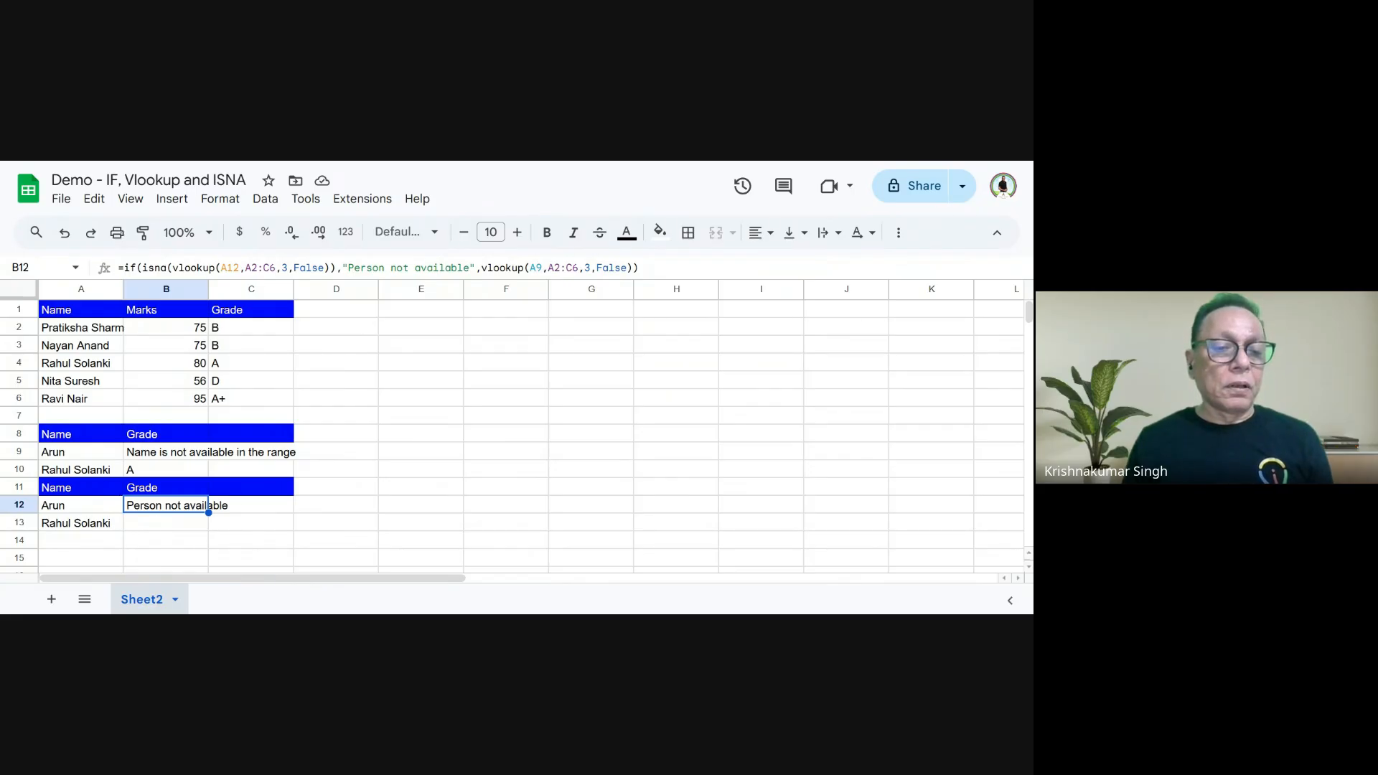
{"action": "left_click_drag", "start_coordinate": [208, 513], "coordinate": [209, 529]}
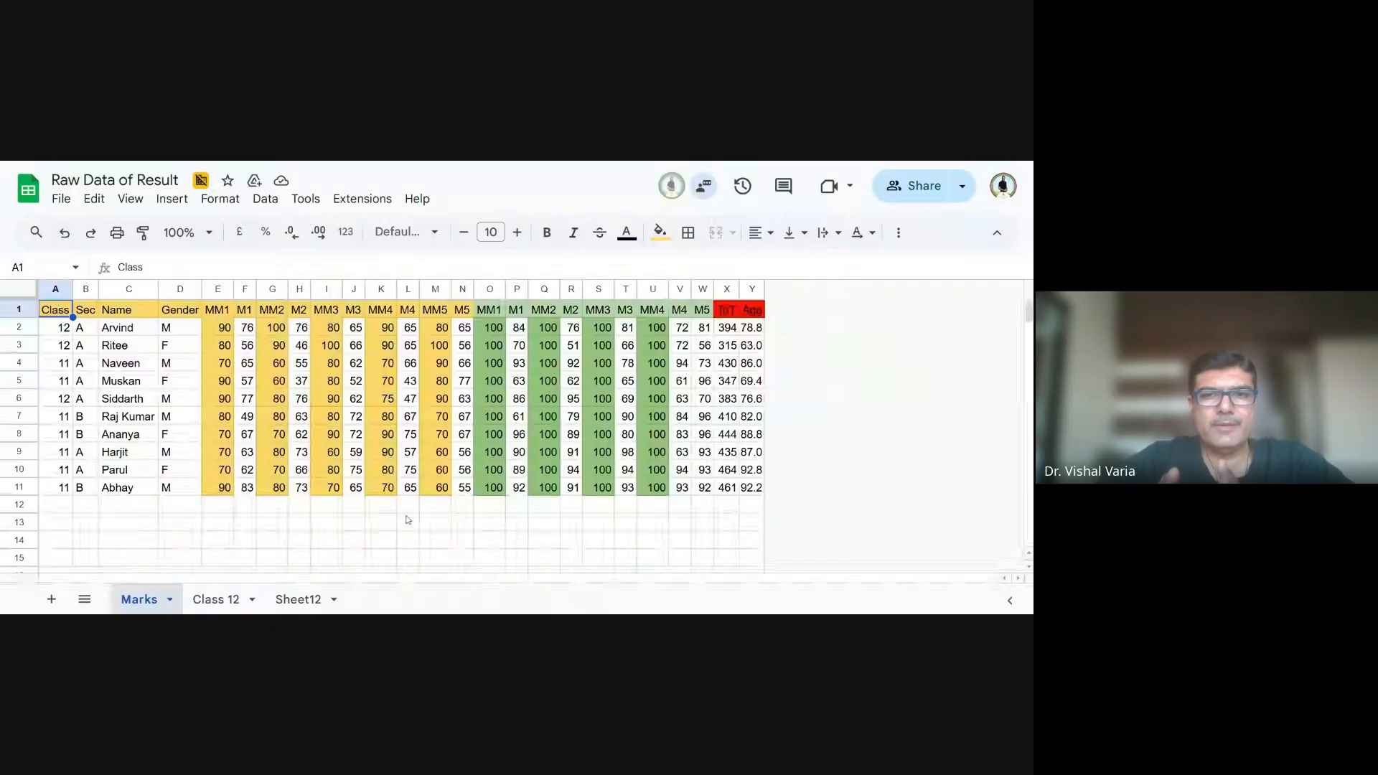
- In the Raw Data of Result spreadsheet, clear the filter formula text from A22 of the Class 12 sheet and select A2
{"action": "left_click", "coordinate": [231, 609]}
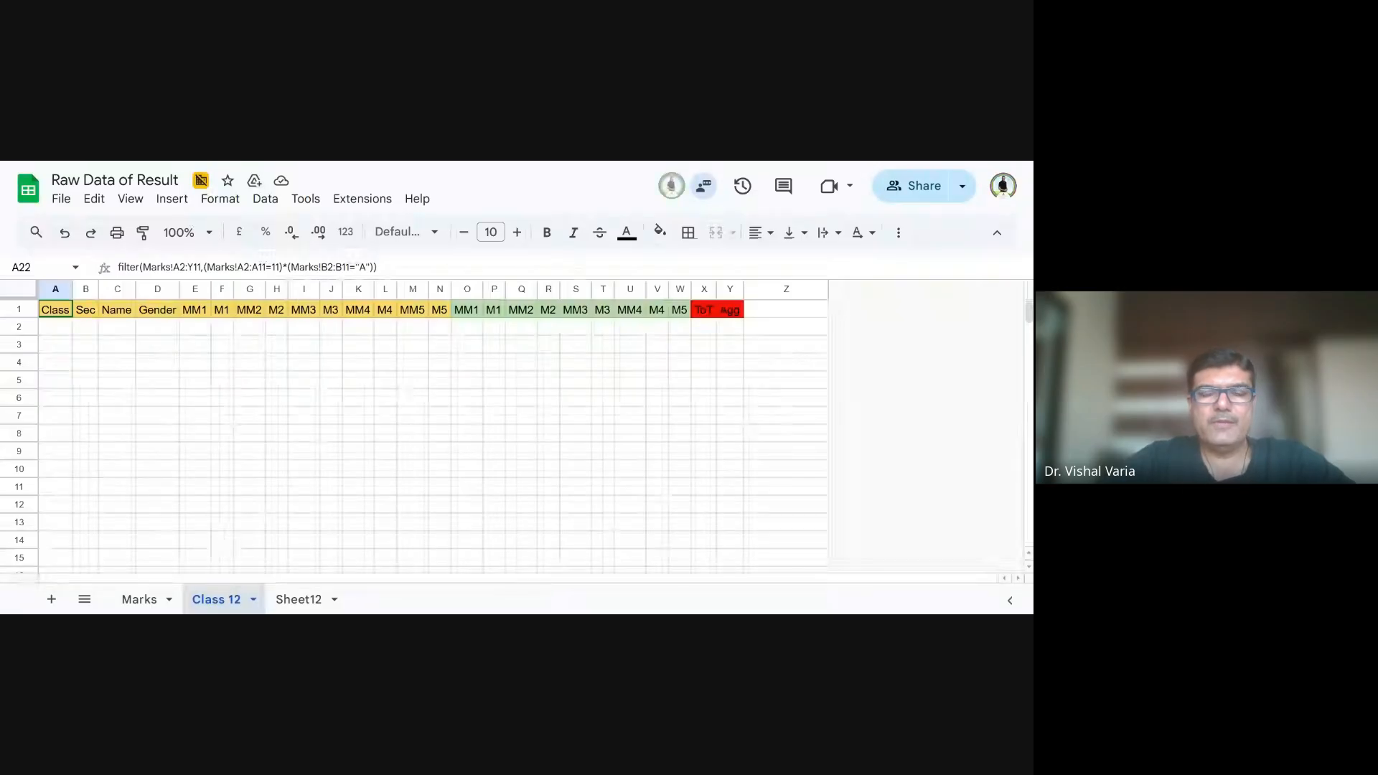
{"action": "left_click_drag", "start_coordinate": [376, 267], "coordinate": [99, 251]}
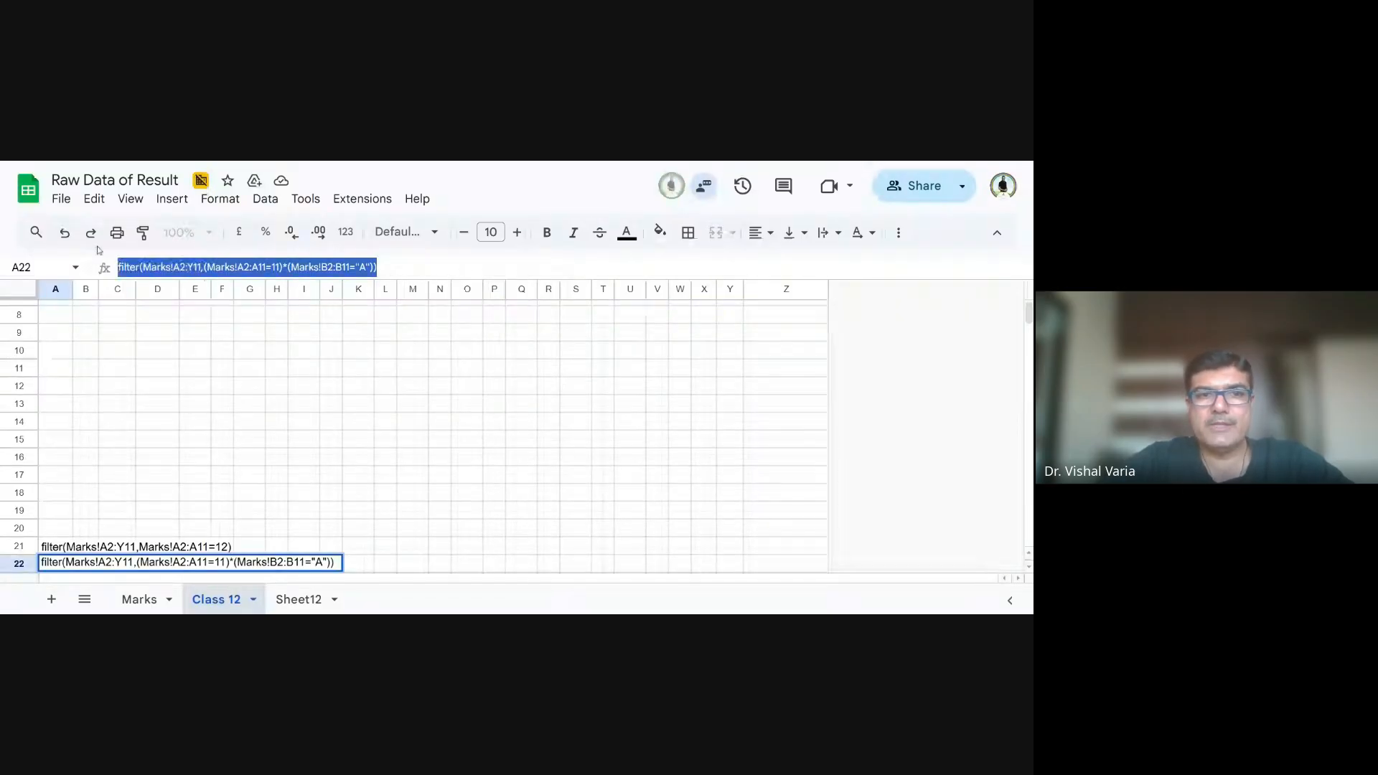
{"action": "key", "text": "BackSpace"}
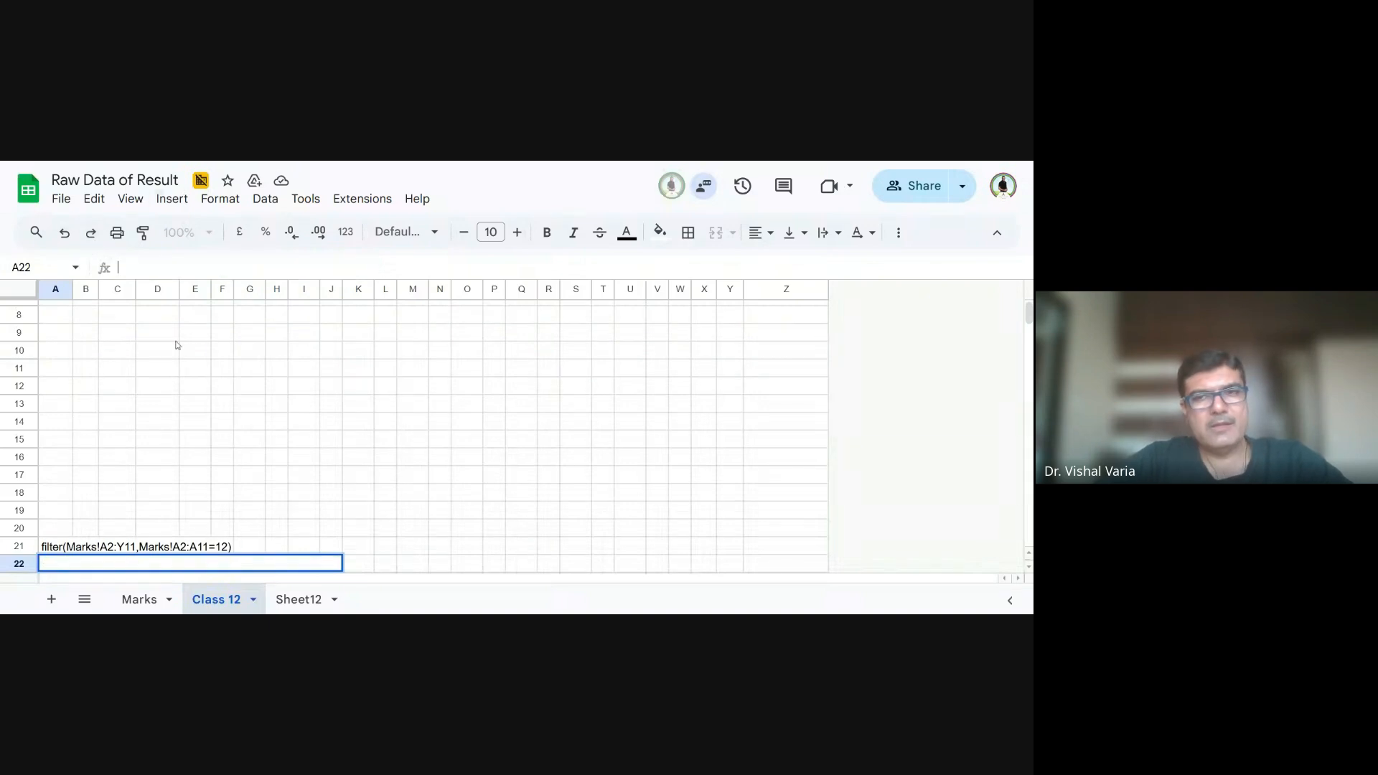
{"action": "scroll", "coordinate": [79, 337], "scroll_direction": "up", "scroll_amount": 3}
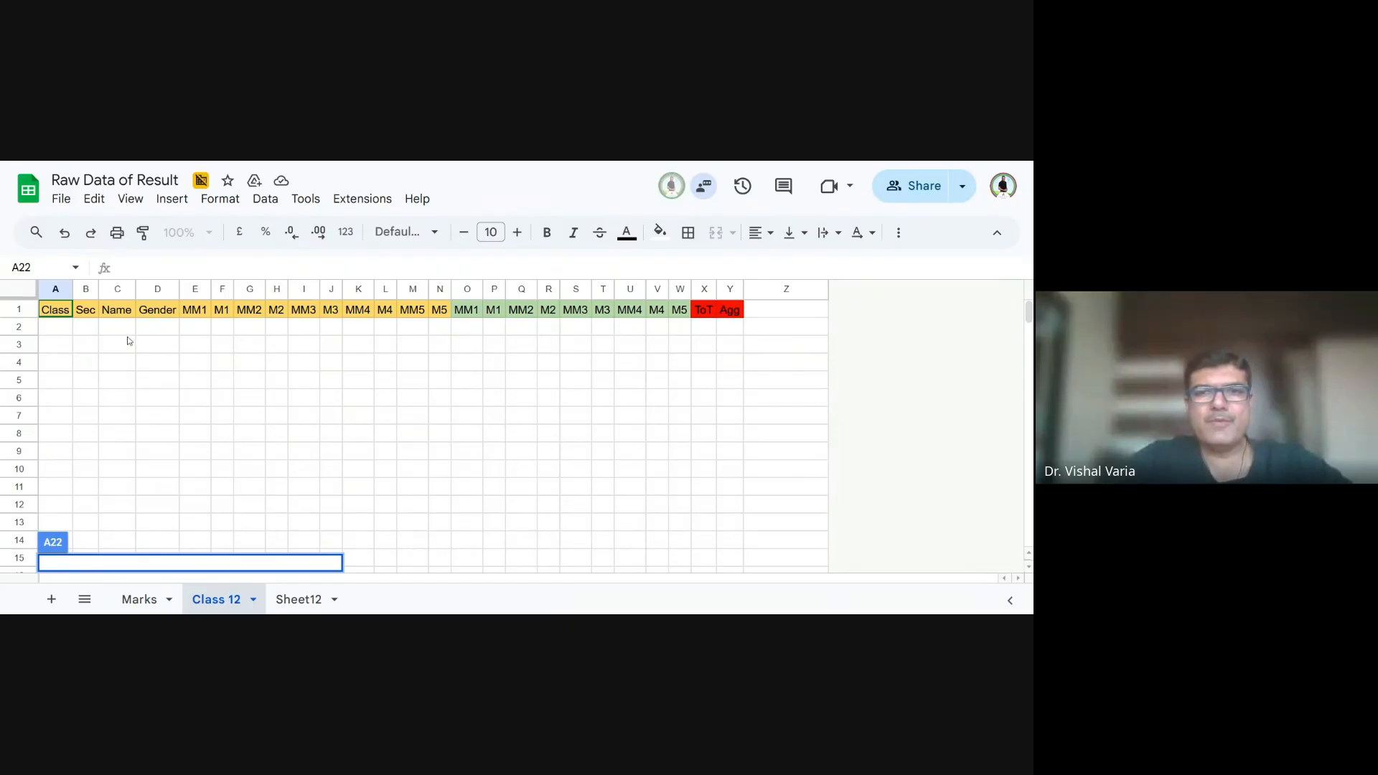
{"action": "left_click", "coordinate": [61, 329]}
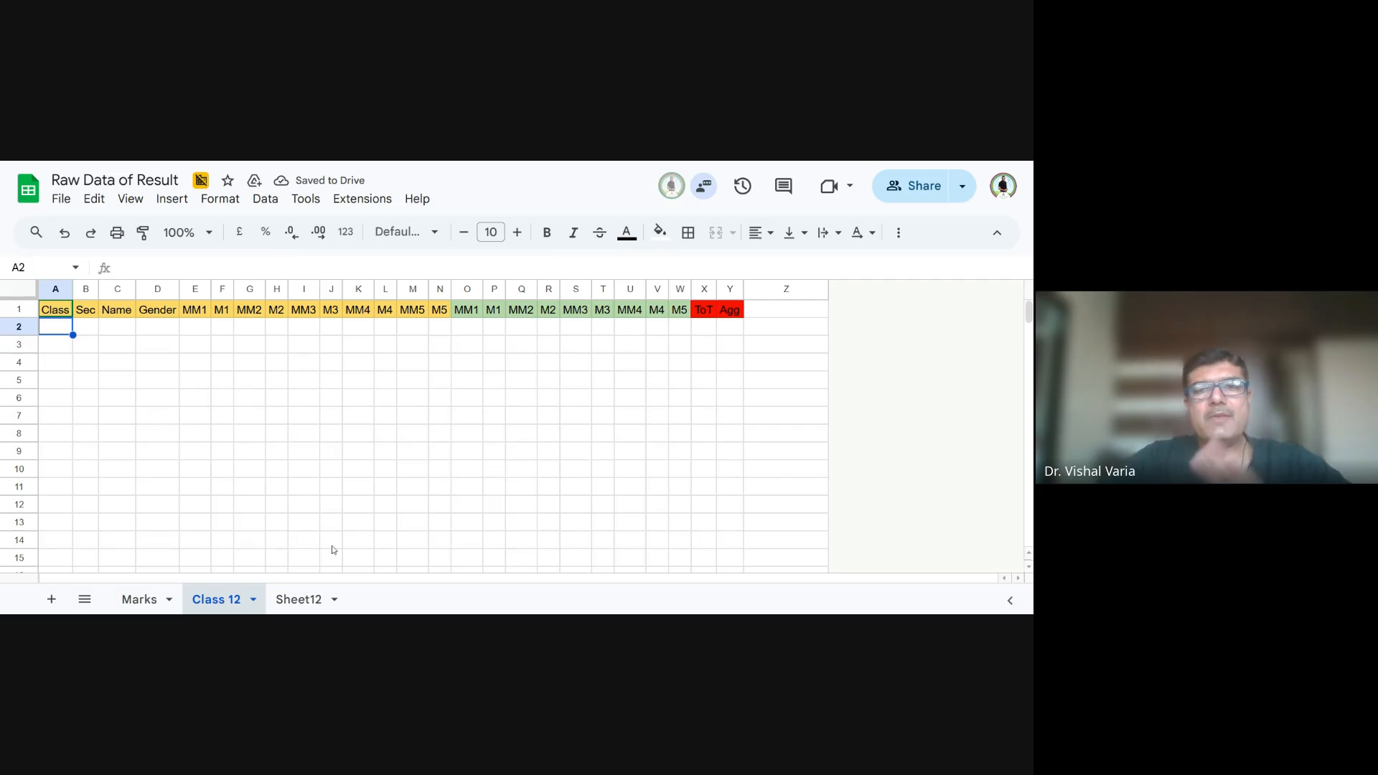
{"action": "left_click", "coordinate": [139, 606]}
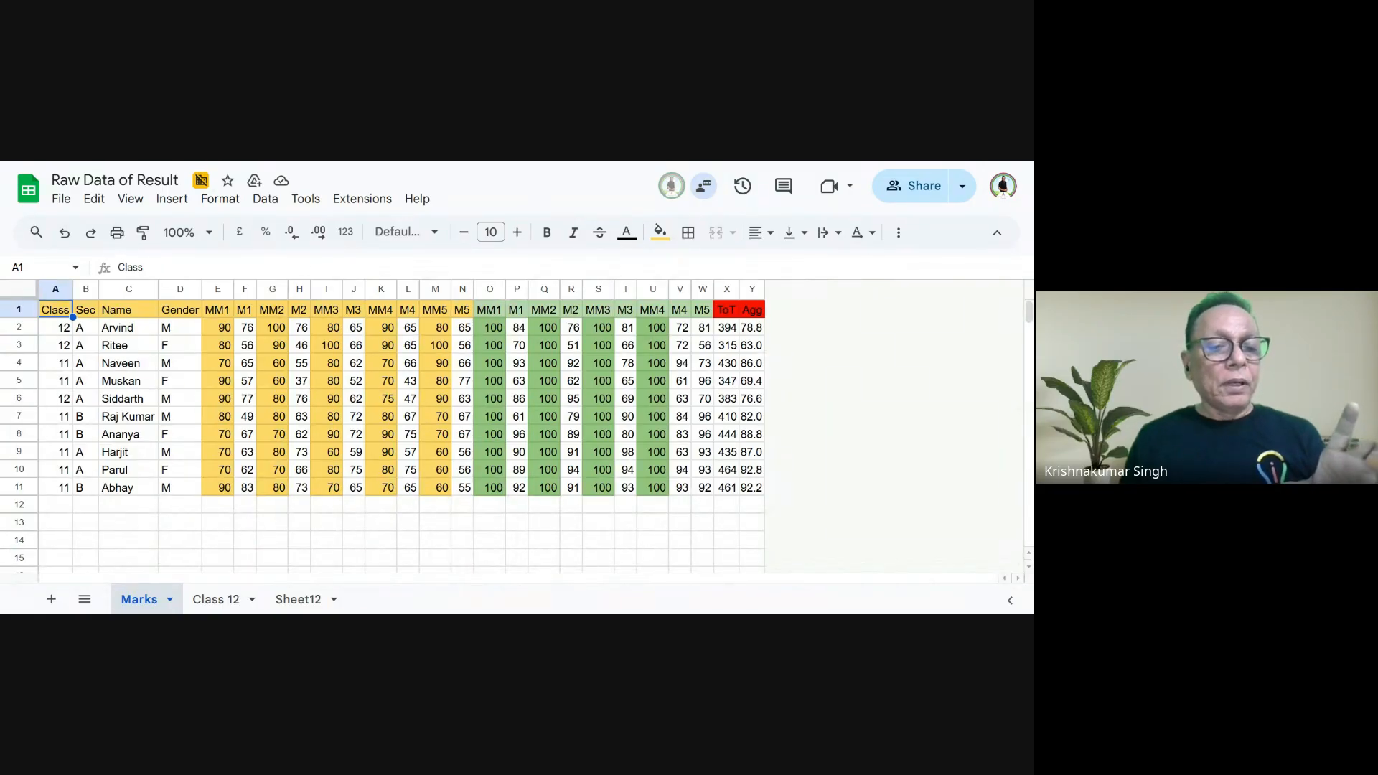
{"action": "left_click", "coordinate": [215, 599]}
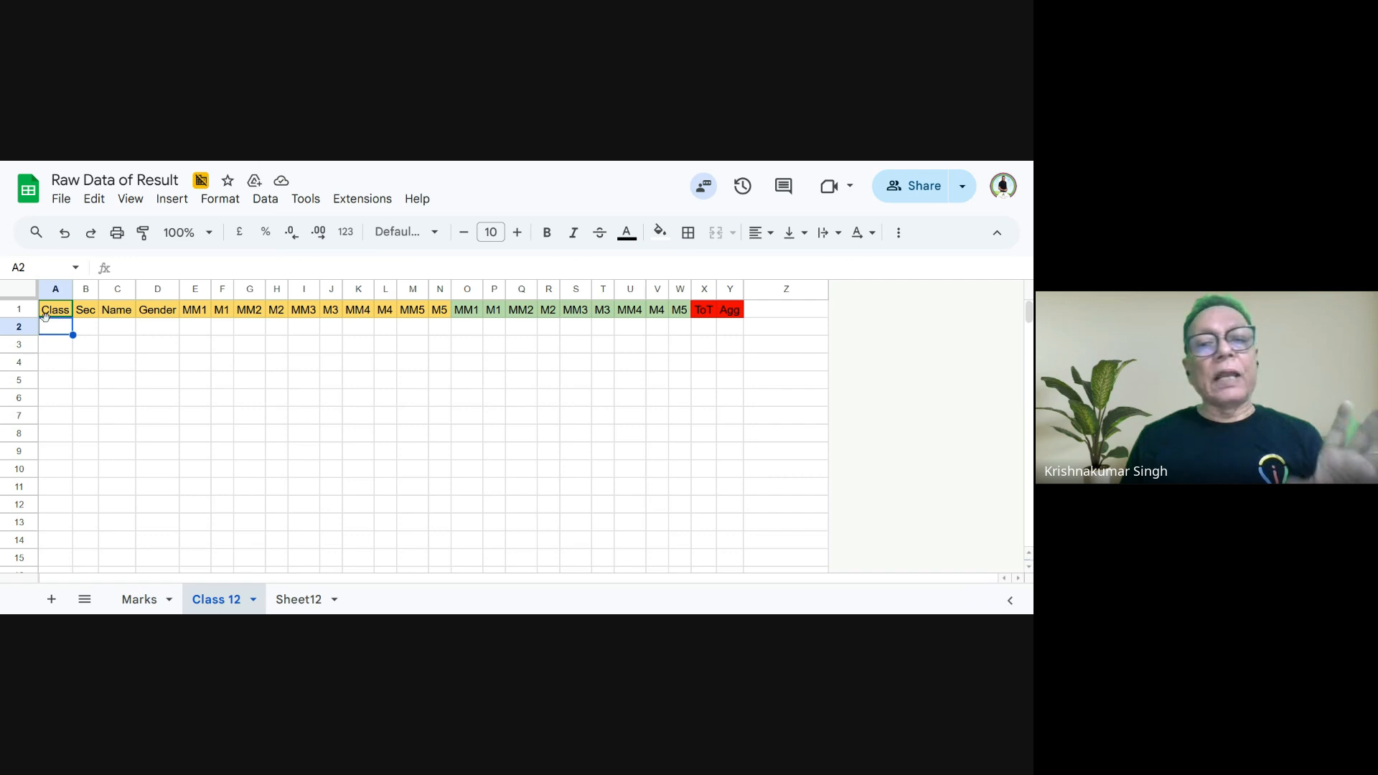
{"action": "left_click", "coordinate": [144, 600]}
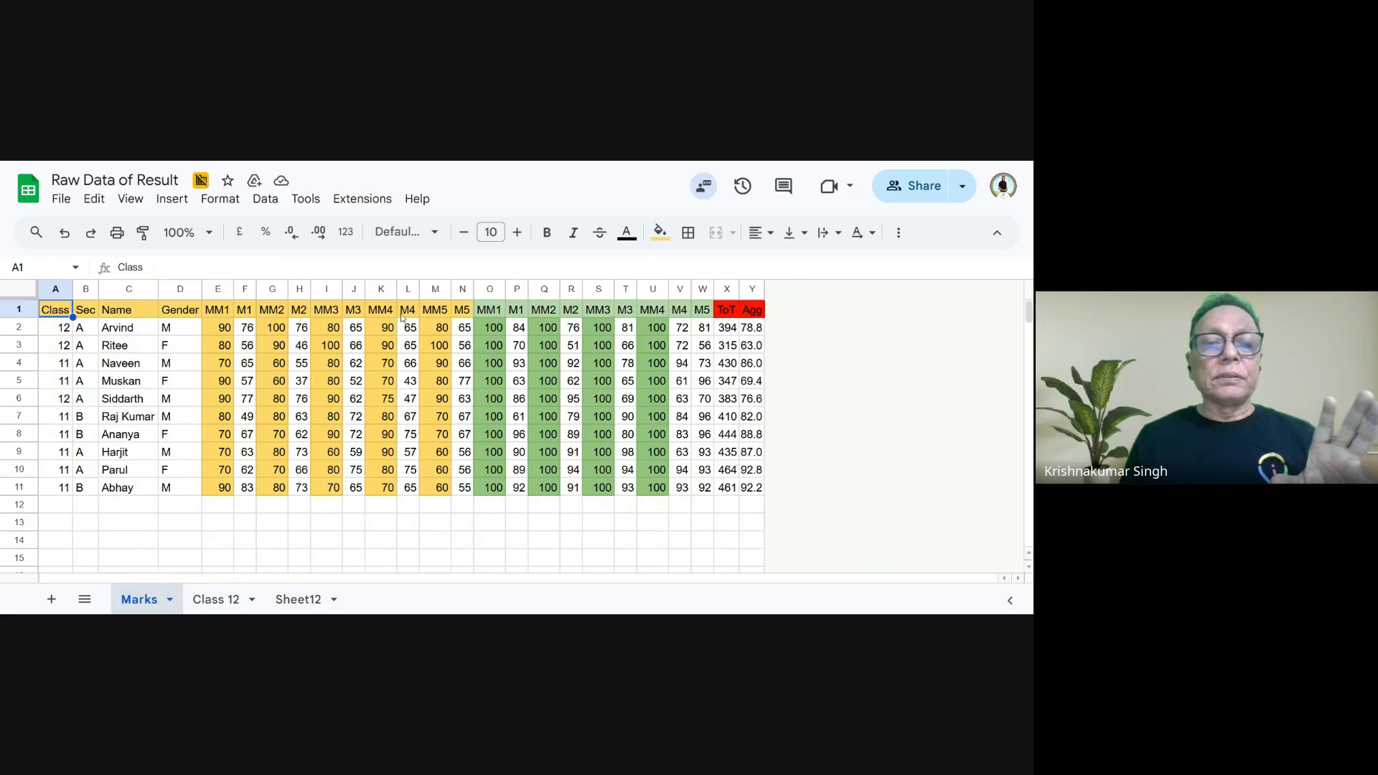
{"action": "left_click", "coordinate": [215, 598]}
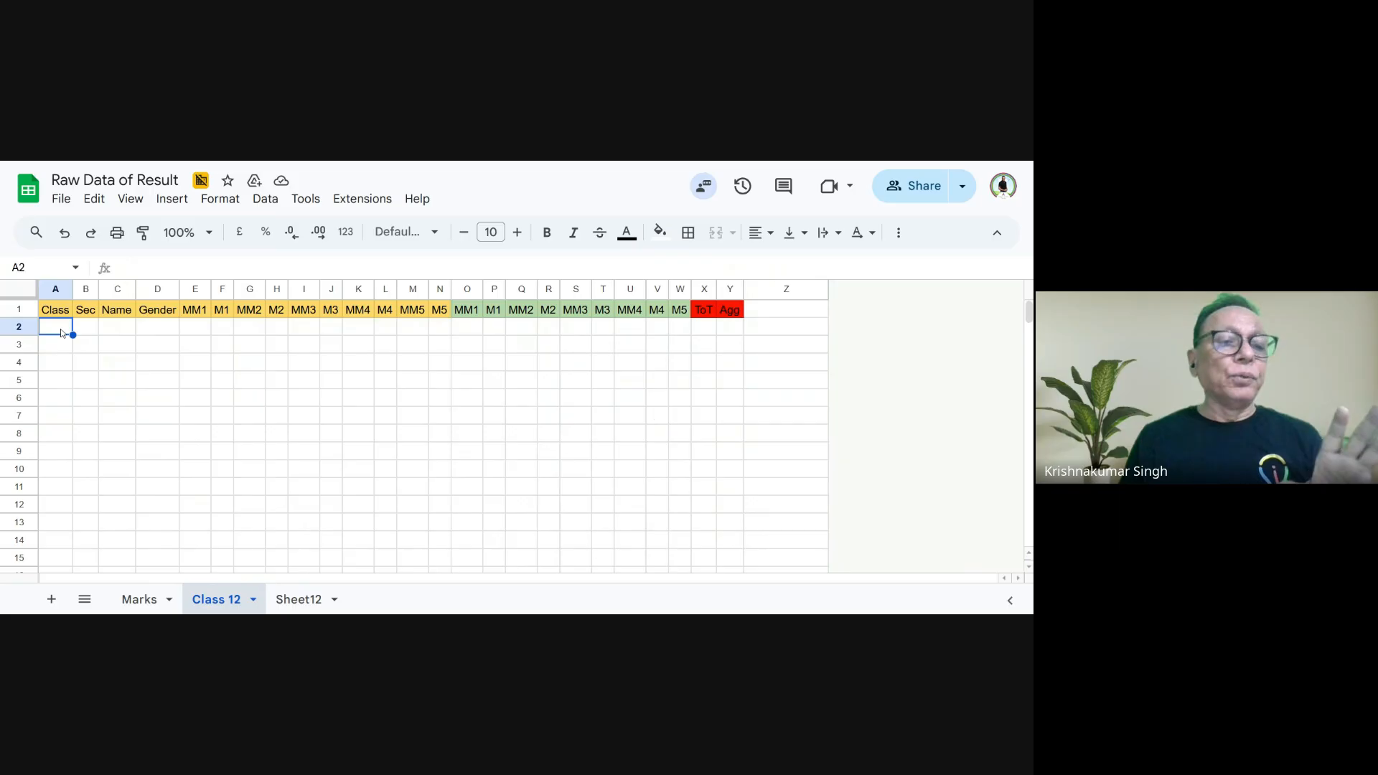
- Begin a FILTER formula in A2 of the Class 12 sheet with Marks!A2:Y11 as its range
{"action": "type", "text": "="}
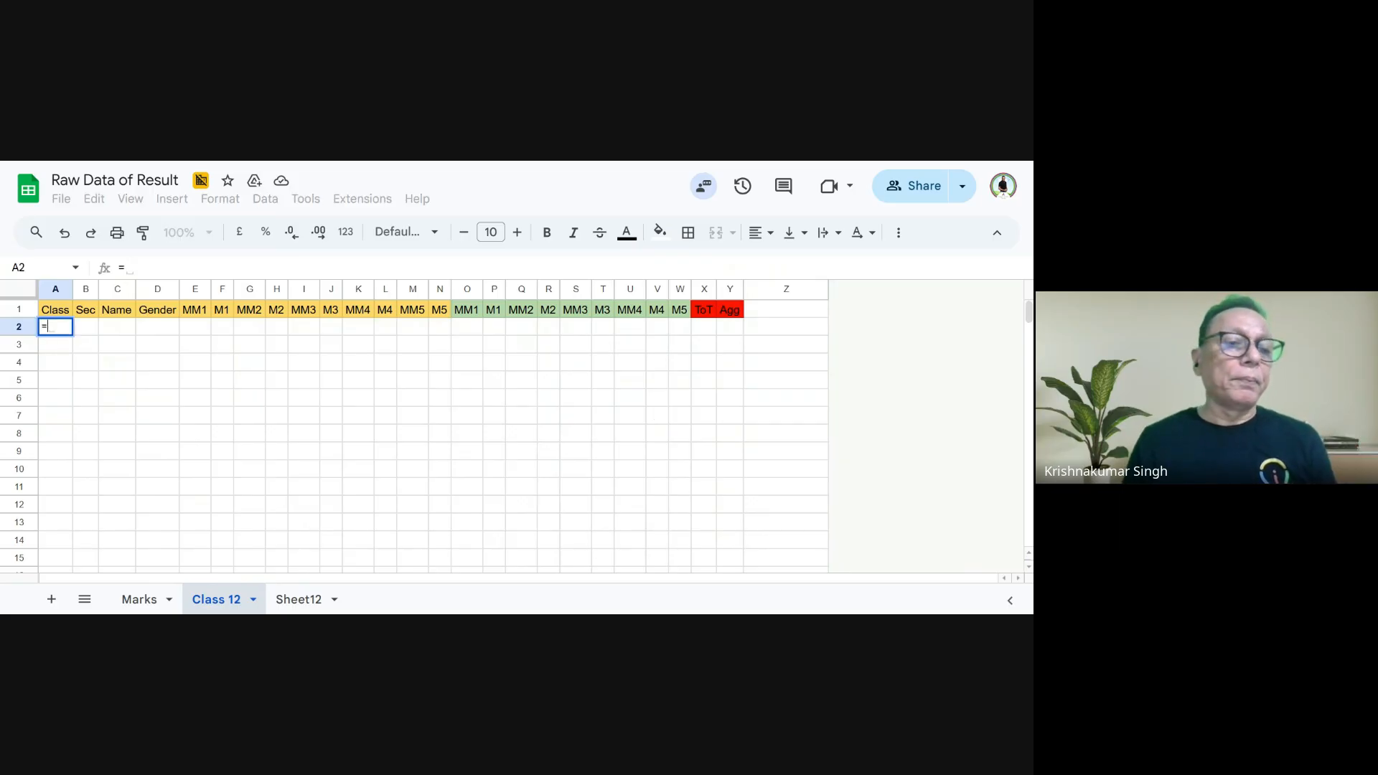
{"action": "type", "text": "filter"}
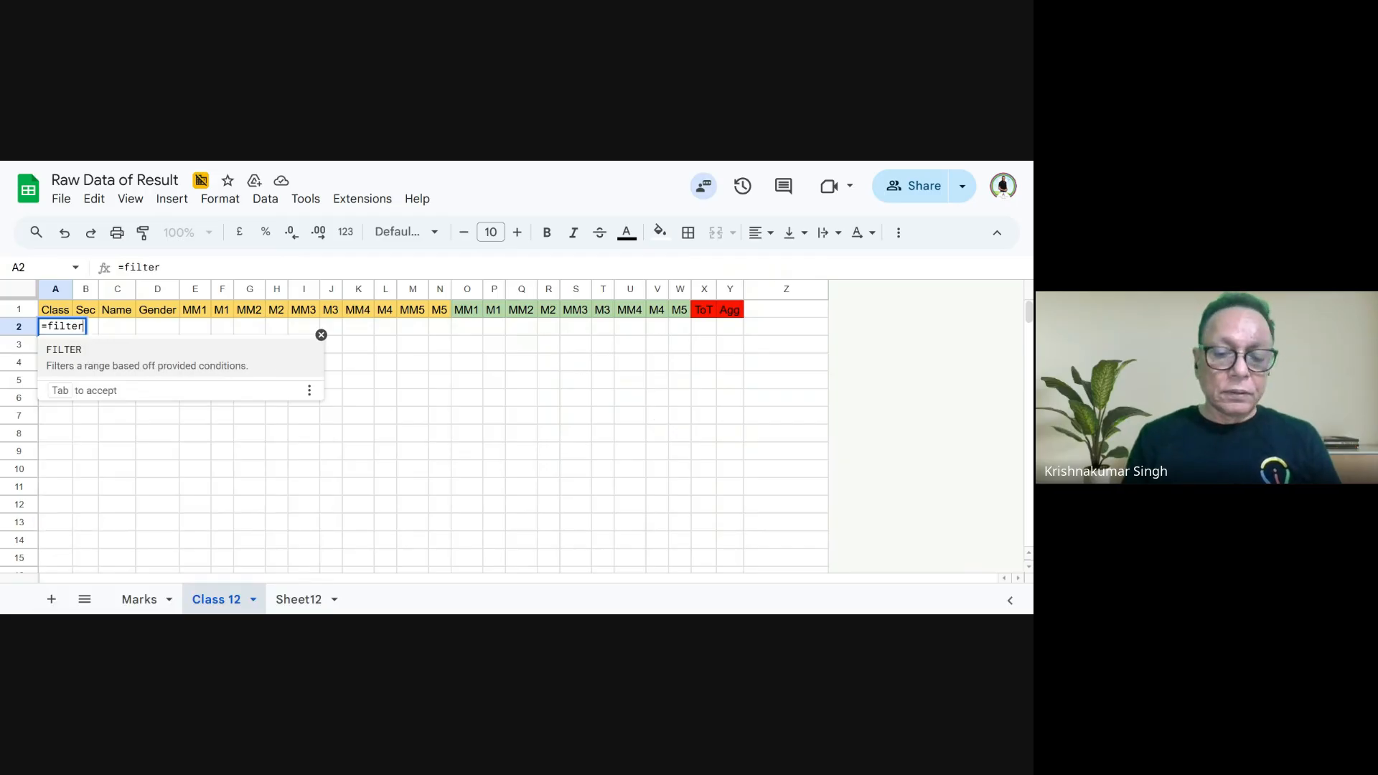
{"action": "type", "text": "("}
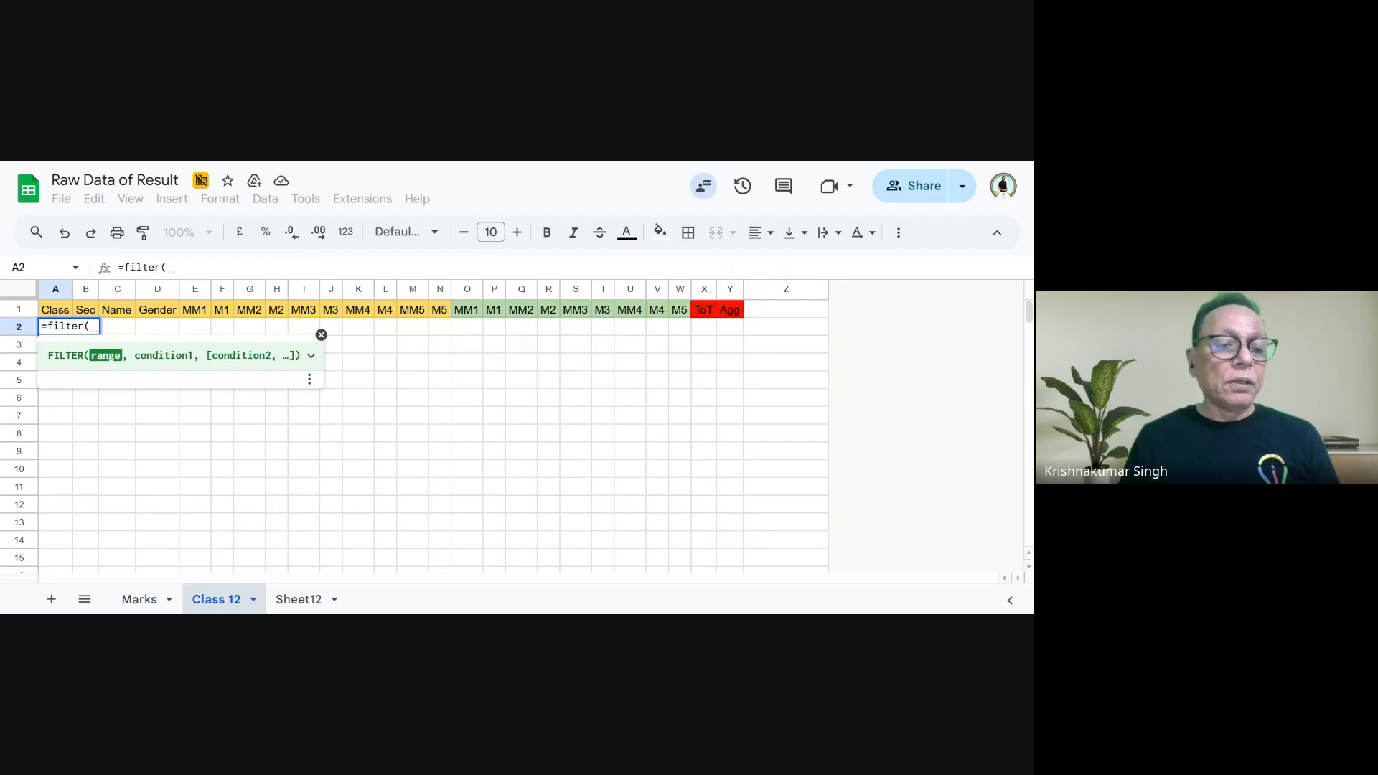
{"action": "left_click", "coordinate": [140, 600]}
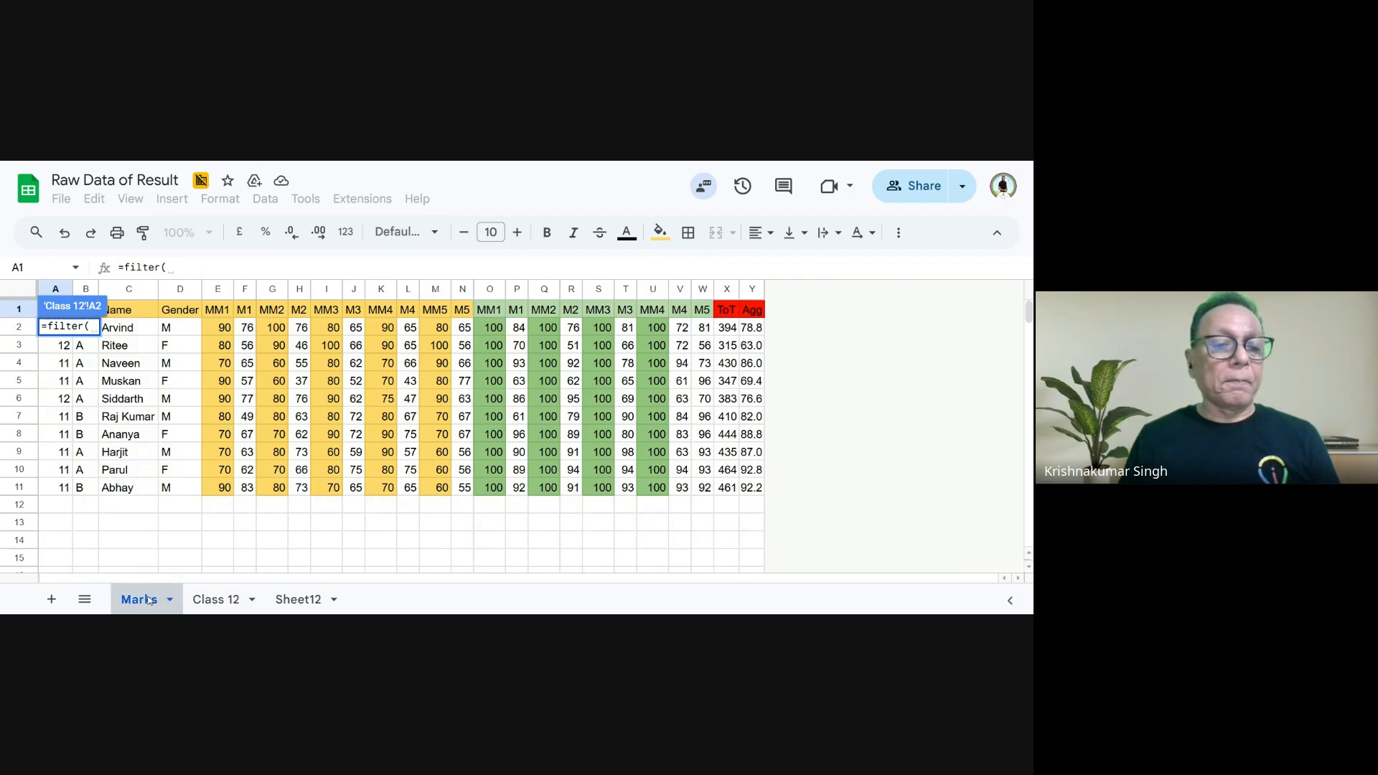
{"action": "left_click_drag", "start_coordinate": [754, 495], "coordinate": [270, 344]}
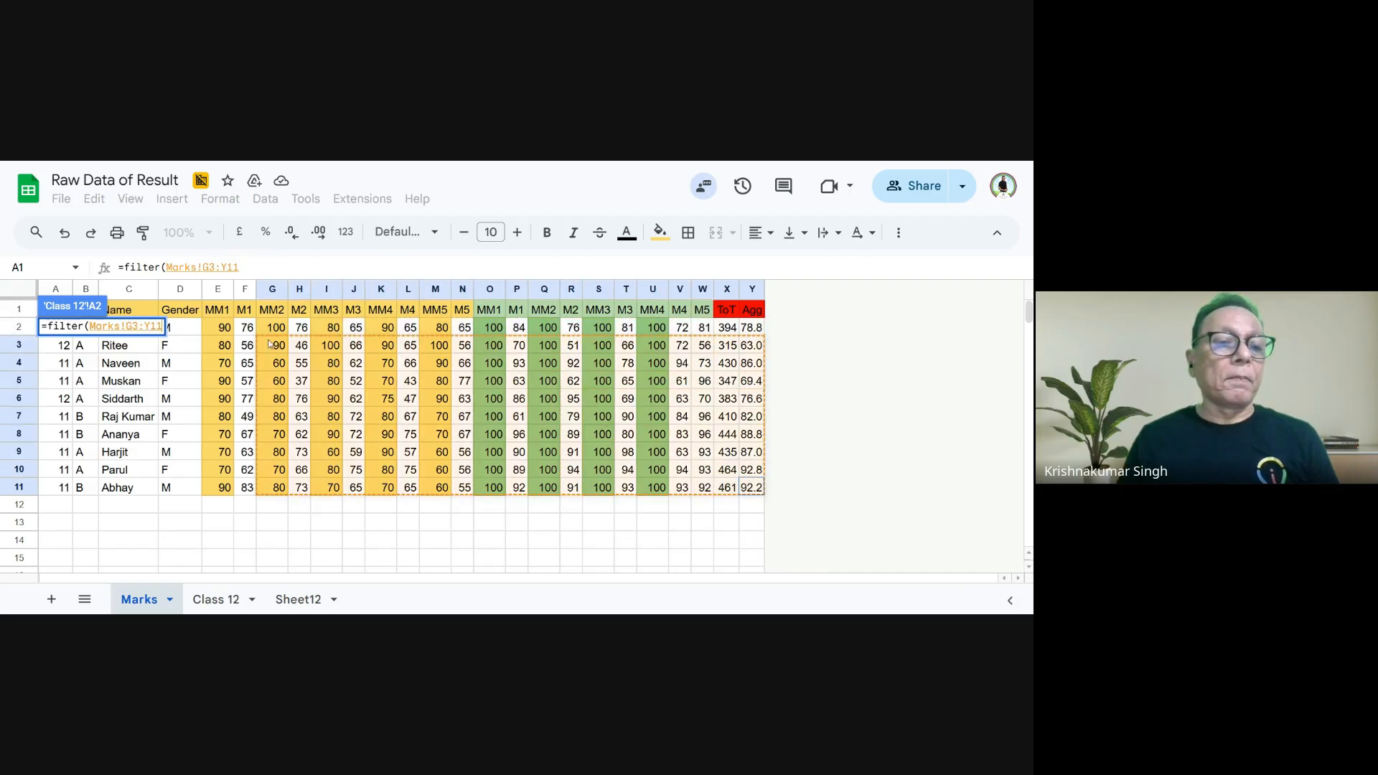
{"action": "left_click_drag", "start_coordinate": [380, 363], "coordinate": [653, 362]}
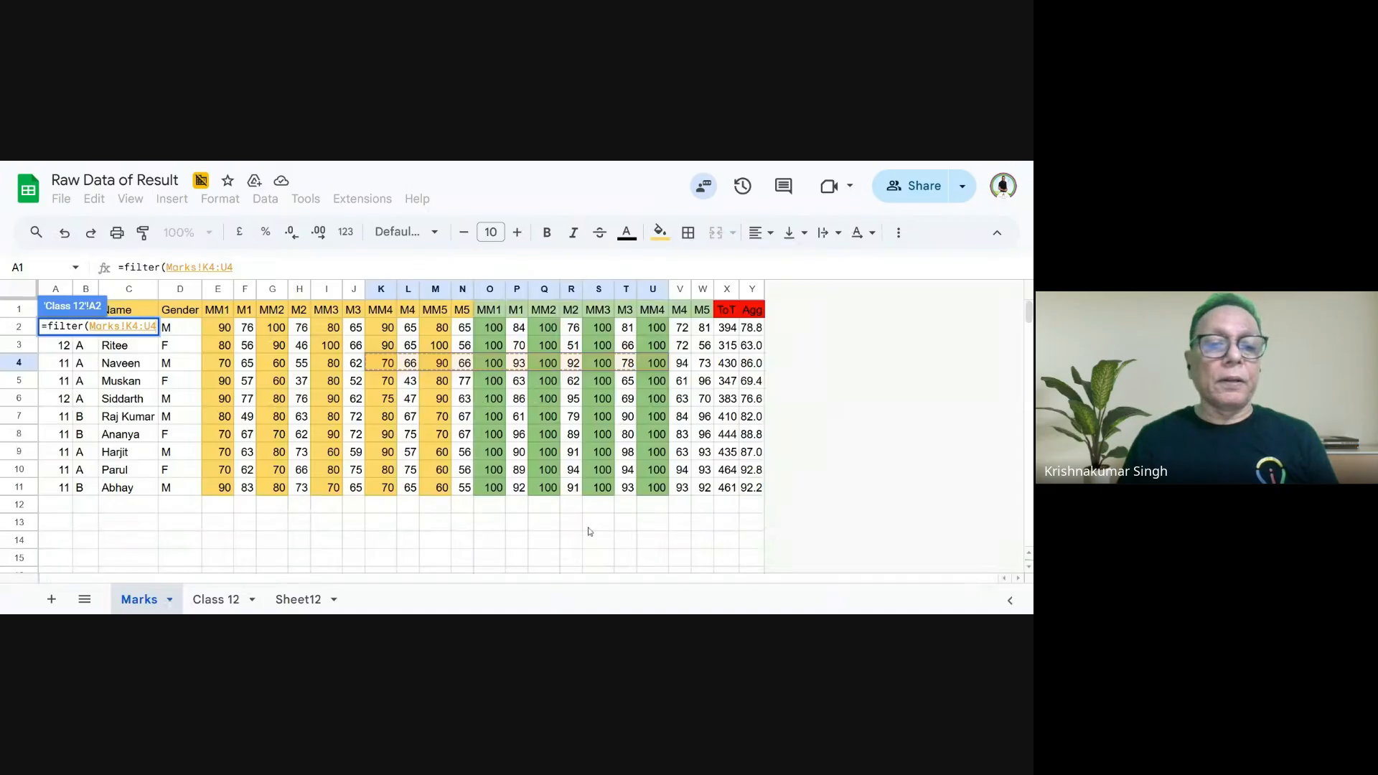
{"action": "left_click_drag", "start_coordinate": [751, 489], "coordinate": [57, 327]}
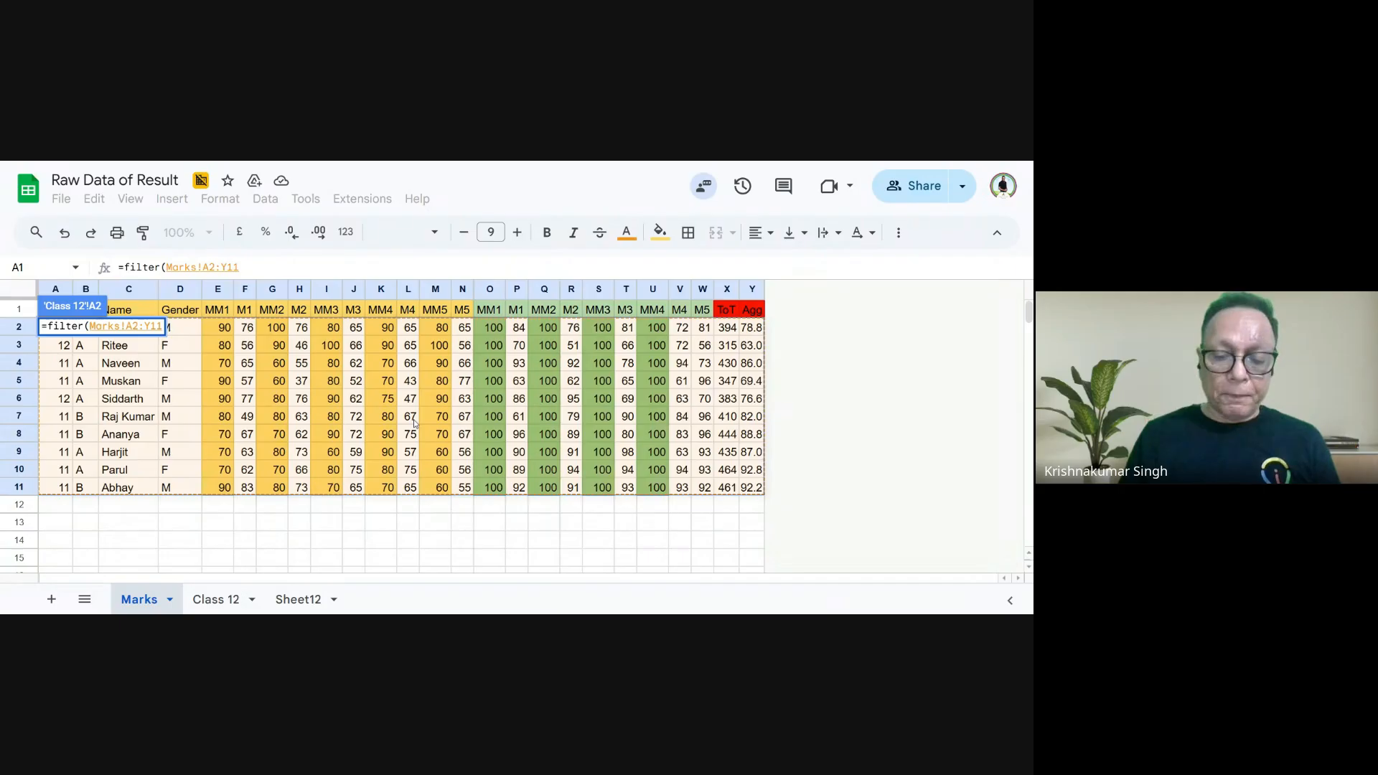
- Add the condition a2:a=12 to the FILTER formula and close its parenthesis
{"action": "type", "text": ","}
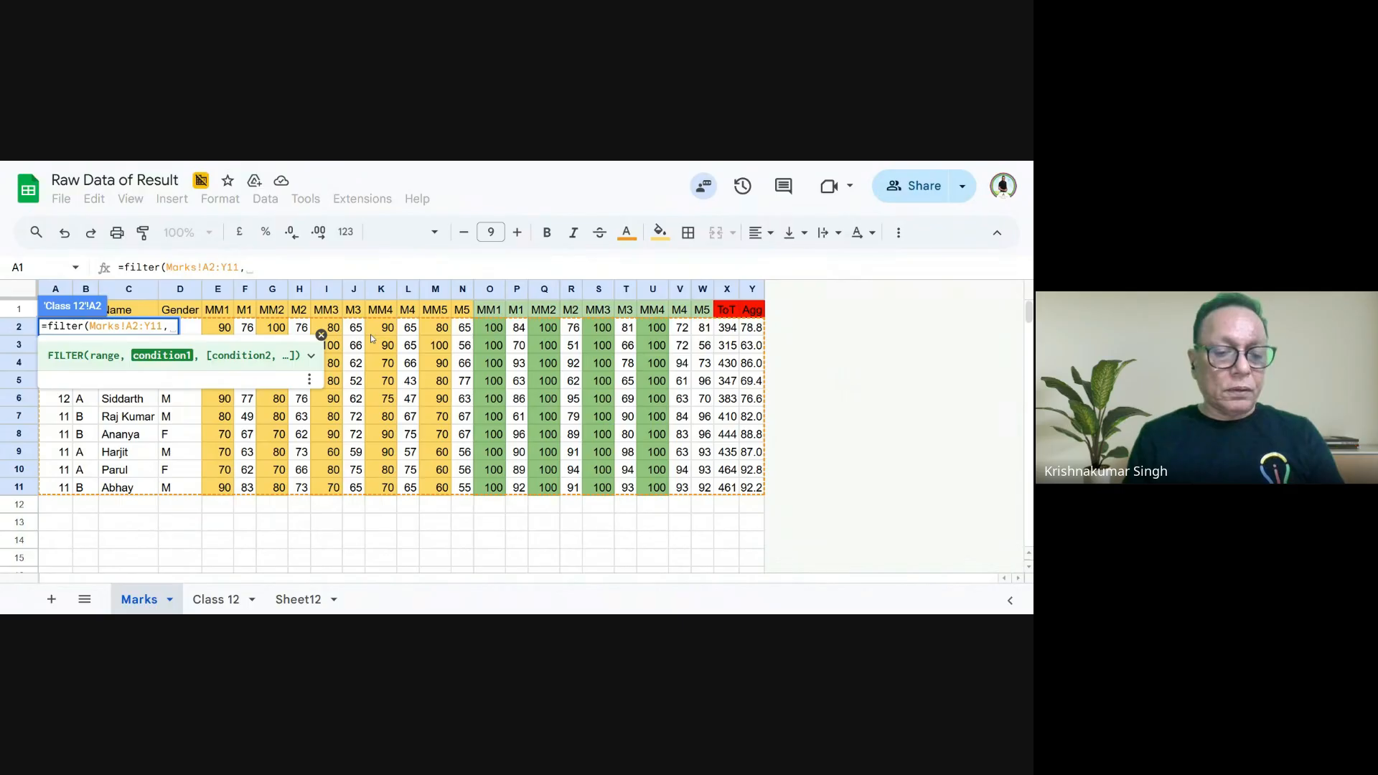
{"action": "type", "text": "a2"}
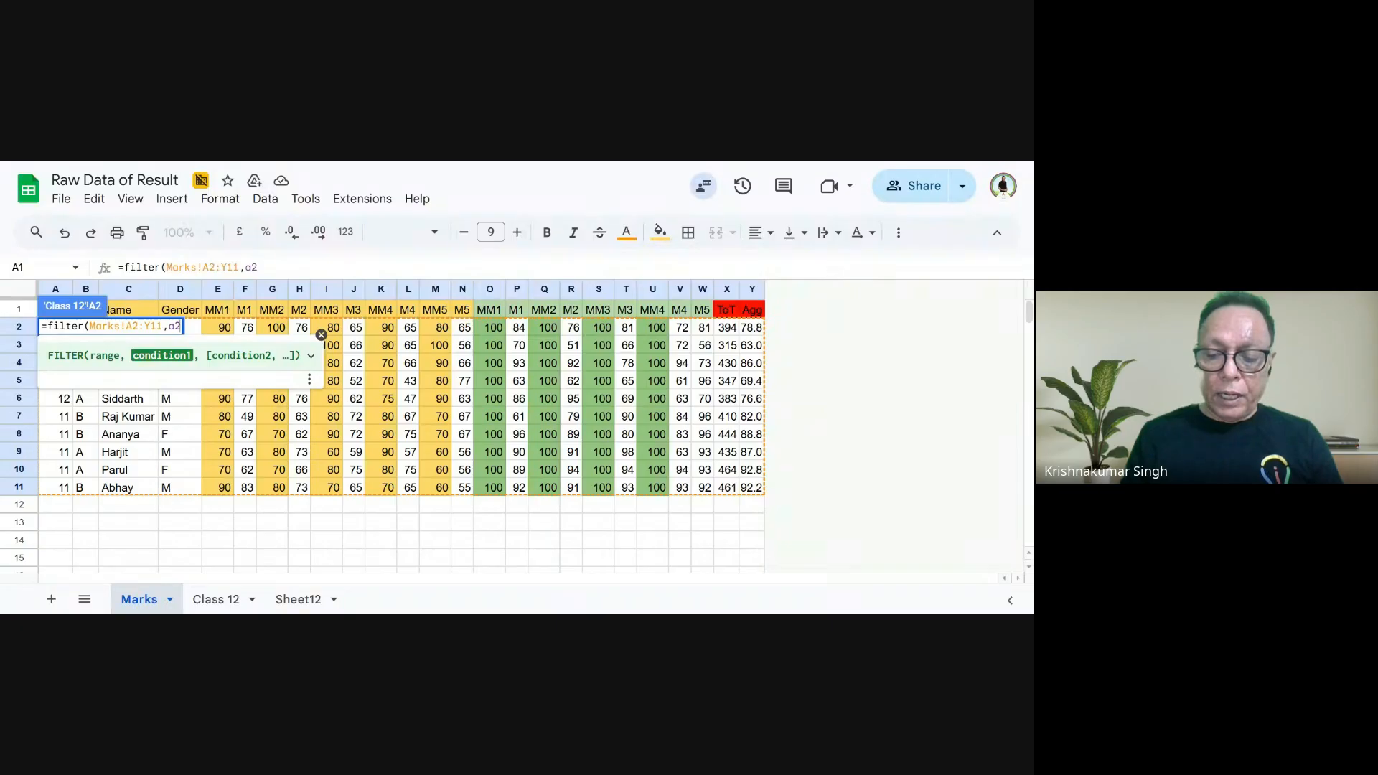
{"action": "type", "text": ":a"}
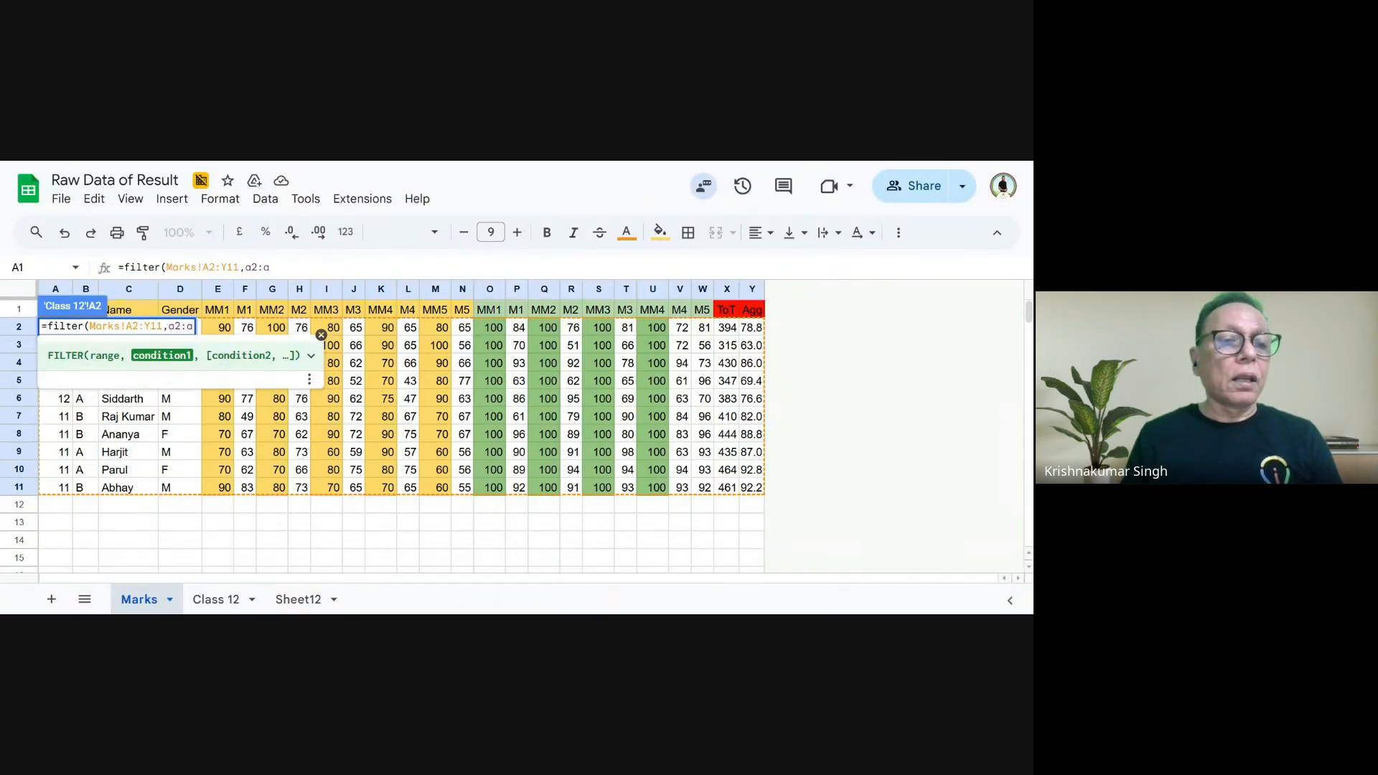
{"action": "type", "text": "="}
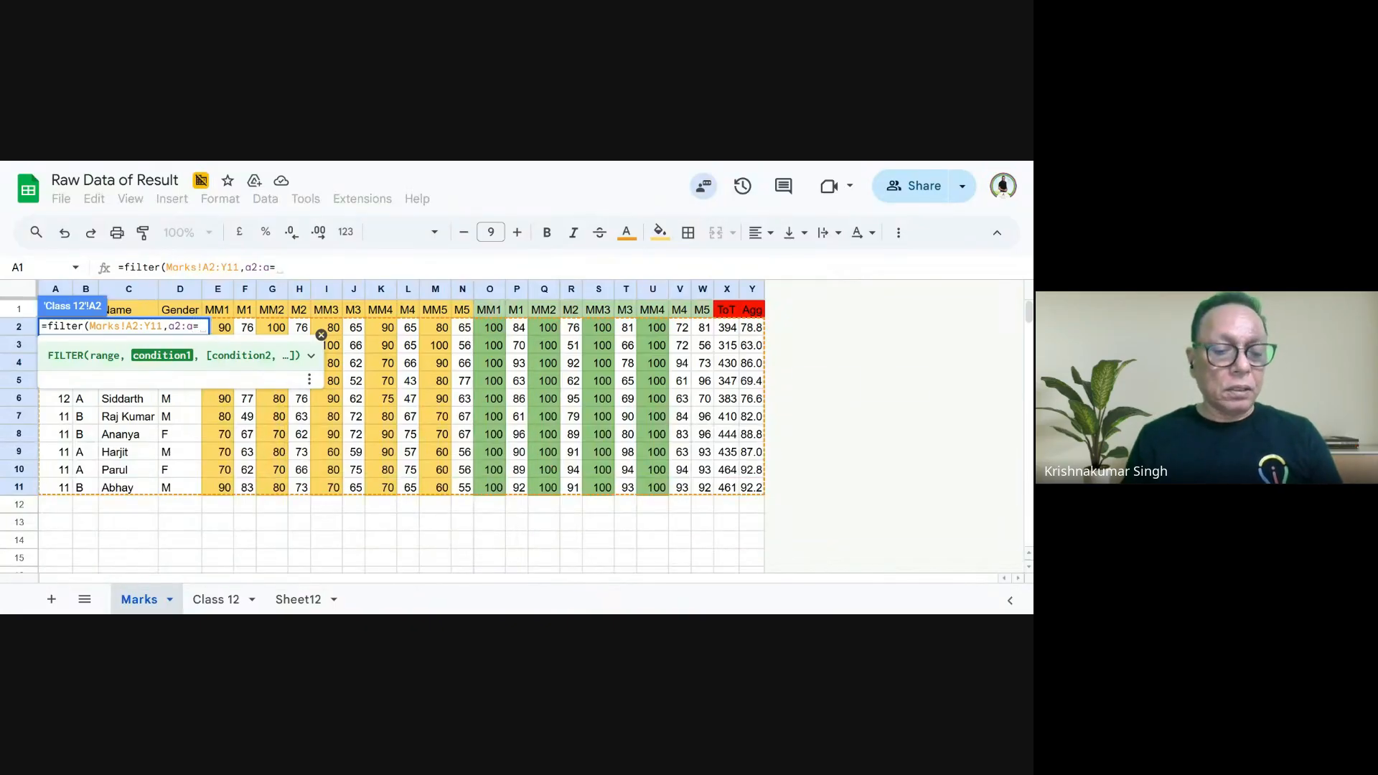
{"action": "type", "text": "12"}
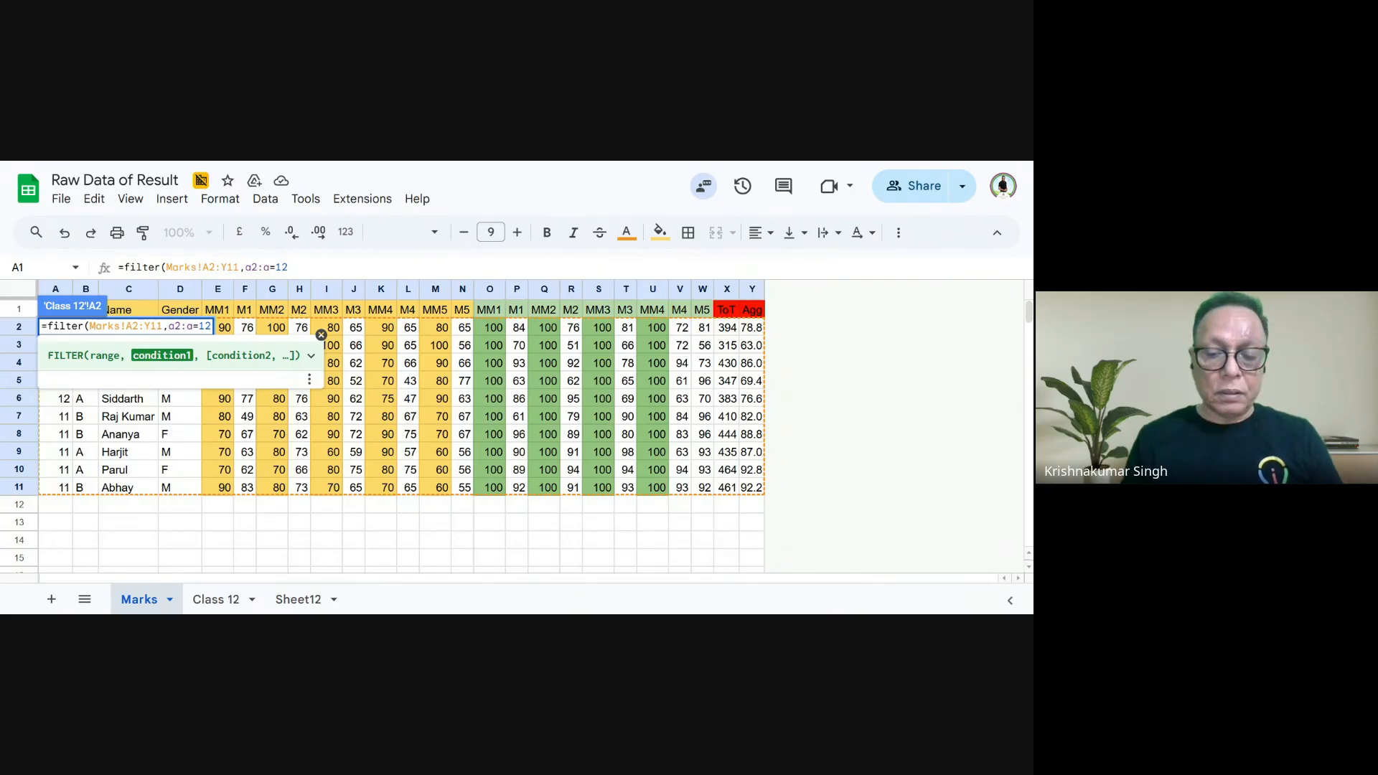
{"action": "type", "text": ")"}
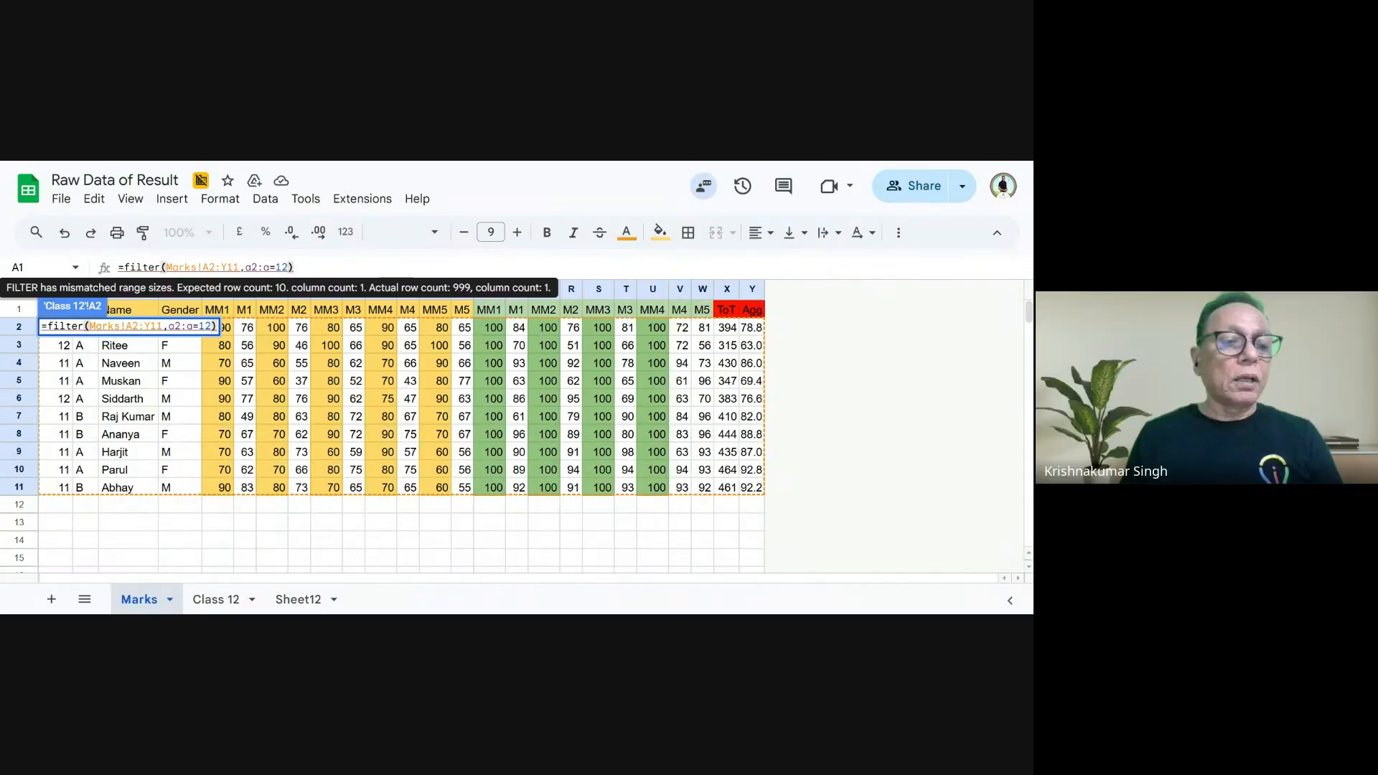
- Limit the FILTER formula's condition range to a2:a11 and enter the formula
{"action": "left_click", "coordinate": [269, 268]}
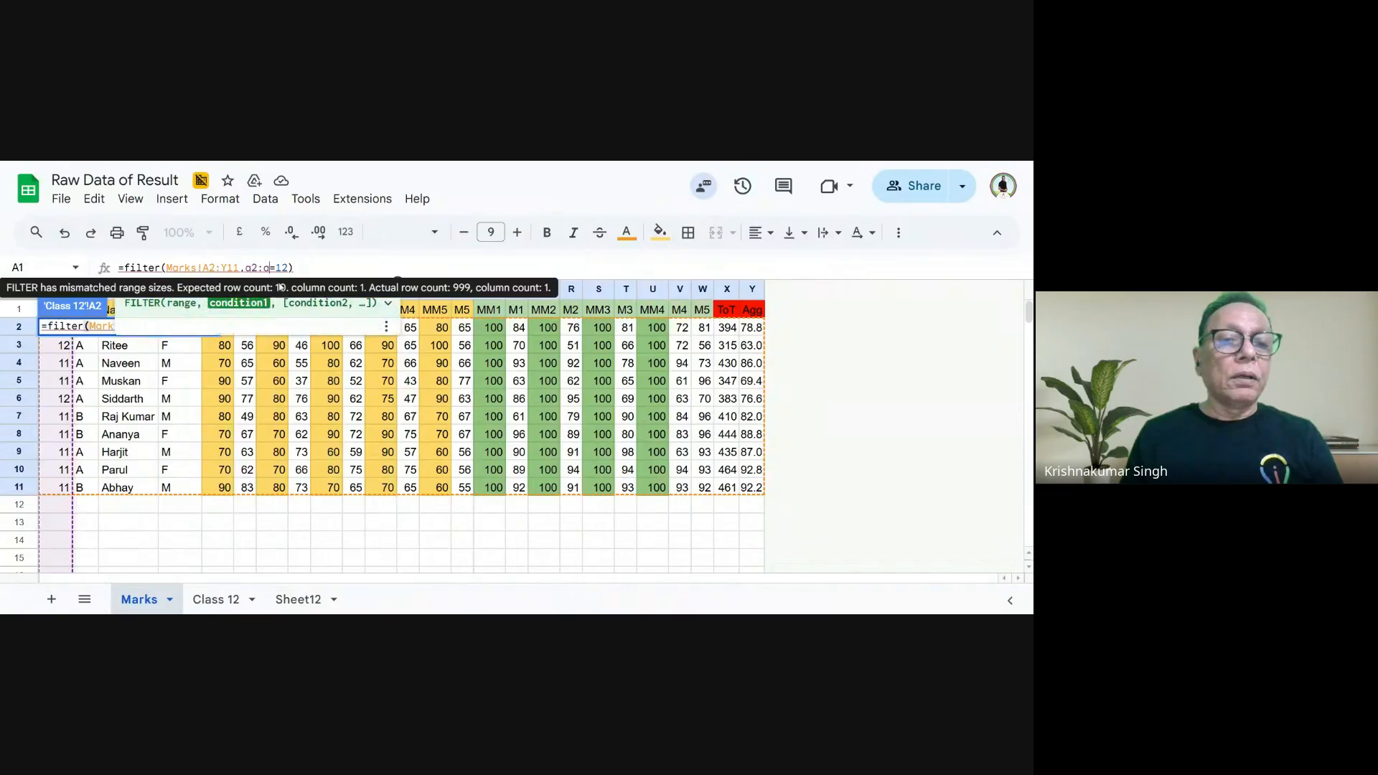
{"action": "type", "text": "11"}
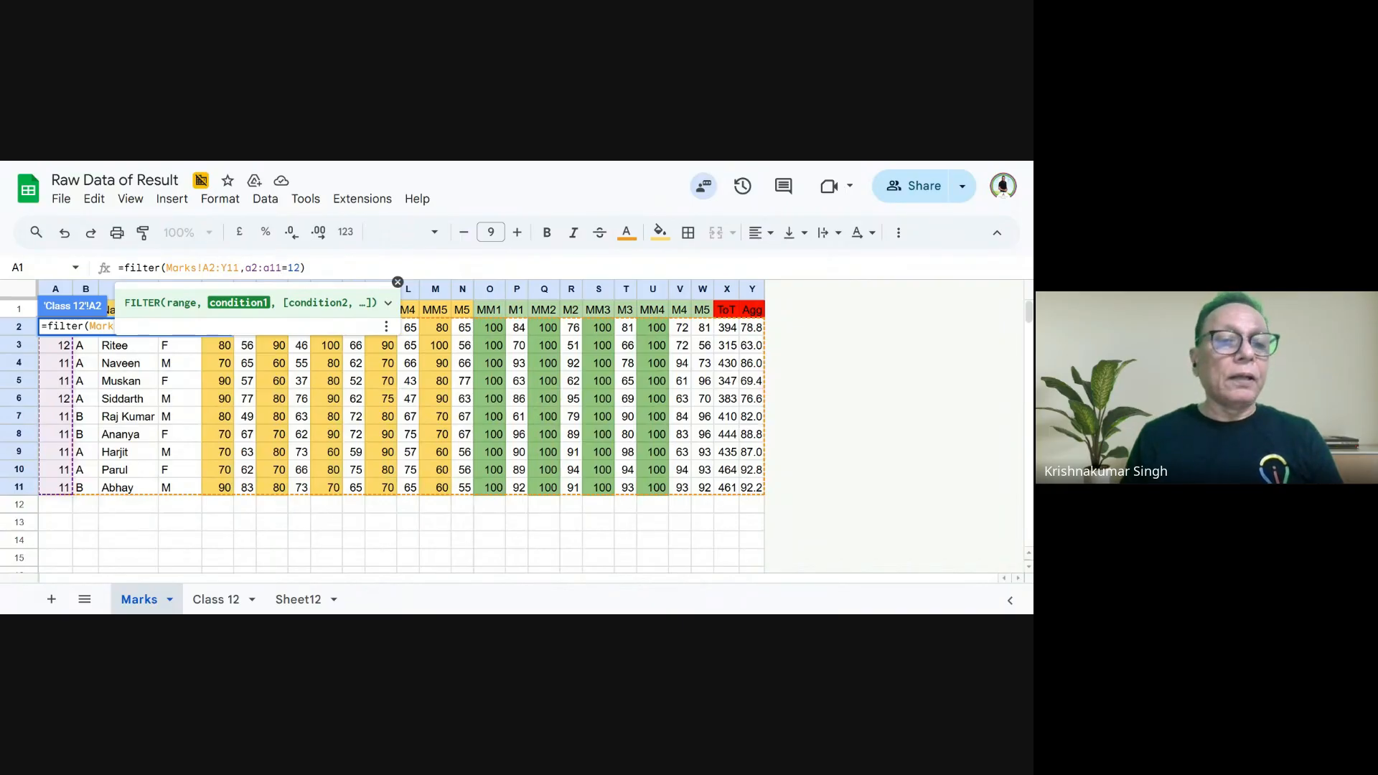
{"action": "key", "text": "Return"}
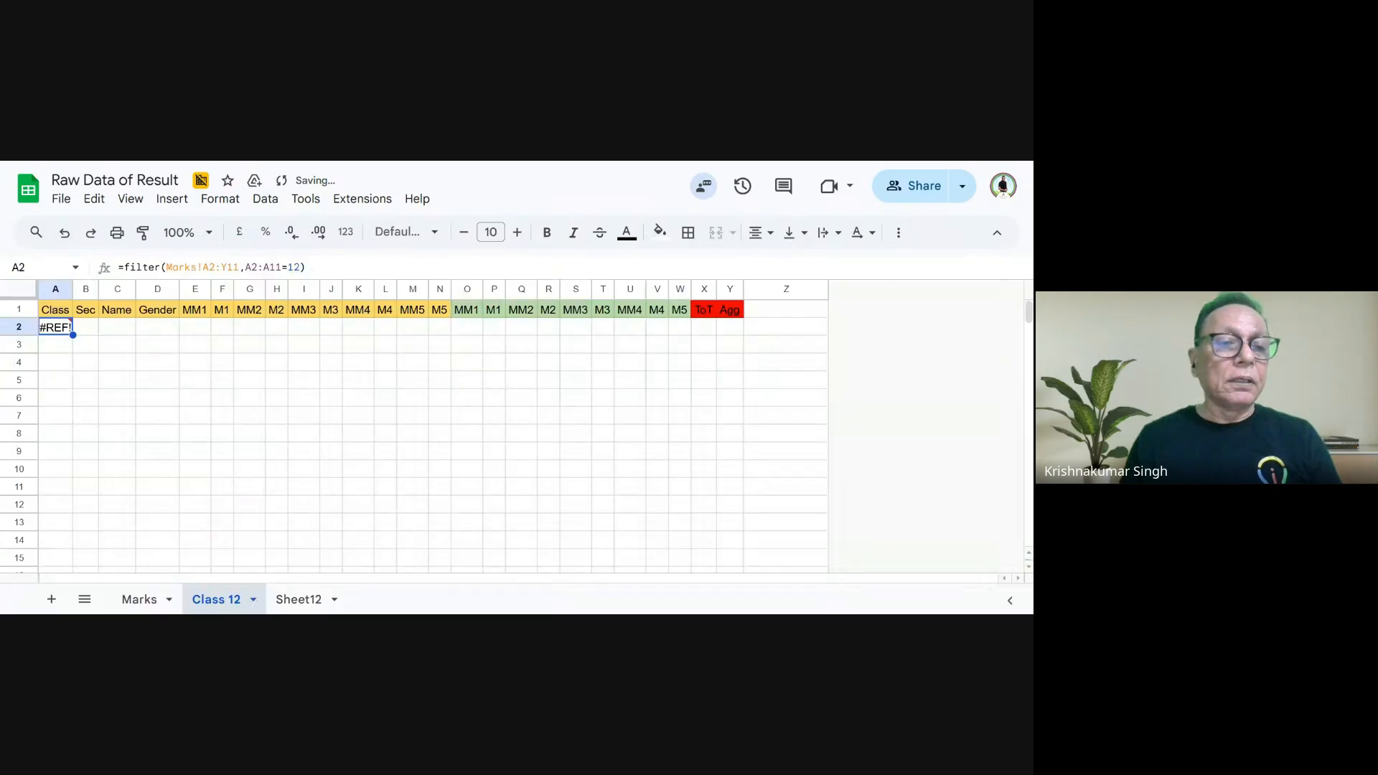
- Check the class column on the Marks sheet, and delete the whole FILTER formula from A2 of Class 12
{"action": "mouse_move", "coordinate": [63, 332]}
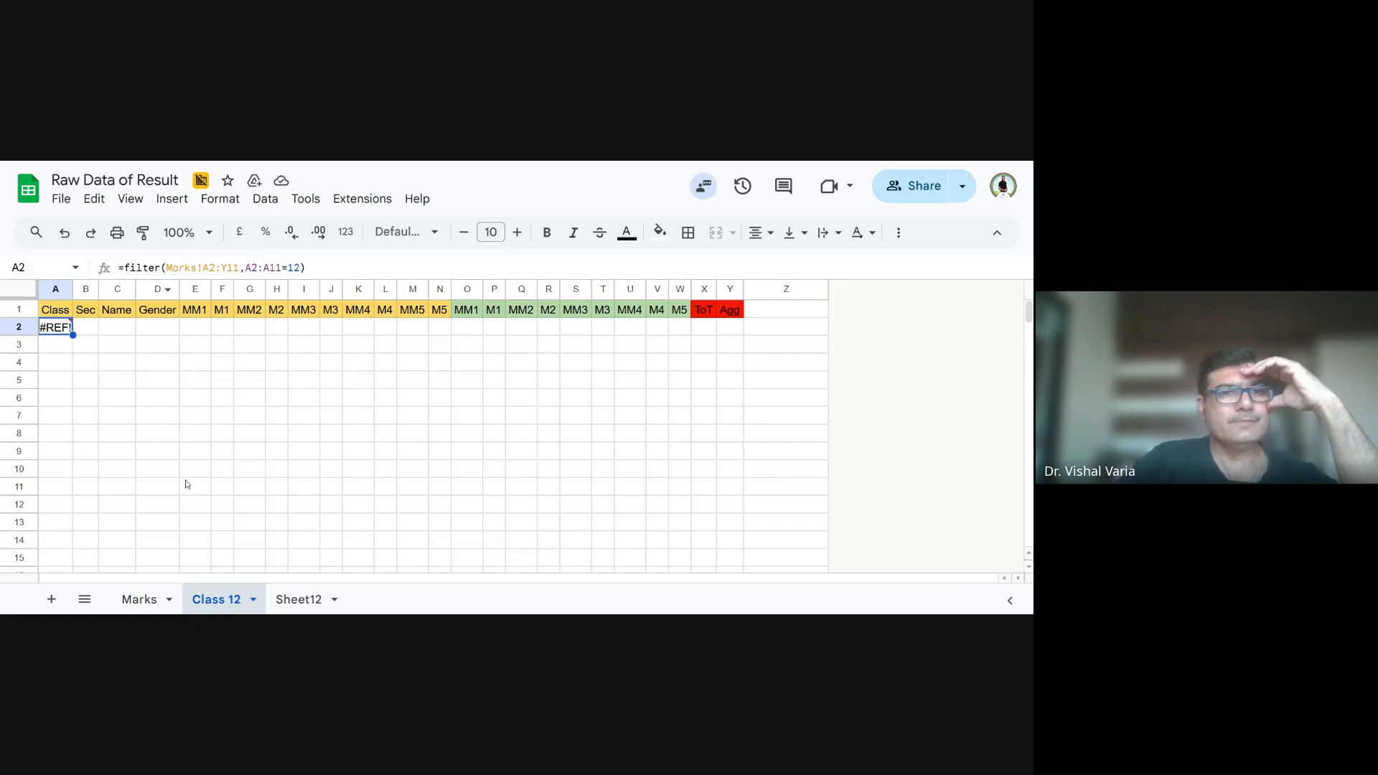
{"action": "left_click", "coordinate": [139, 596]}
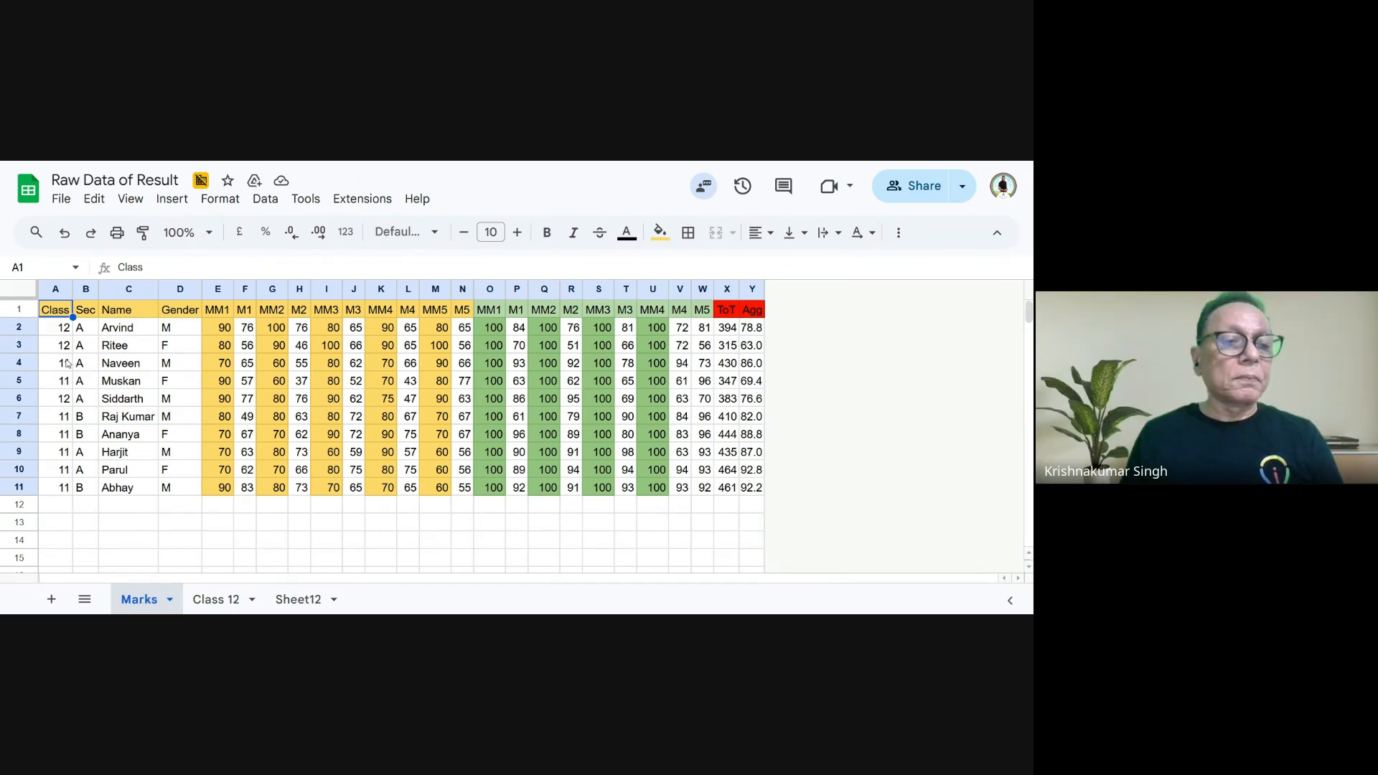
{"action": "left_click", "coordinate": [228, 601]}
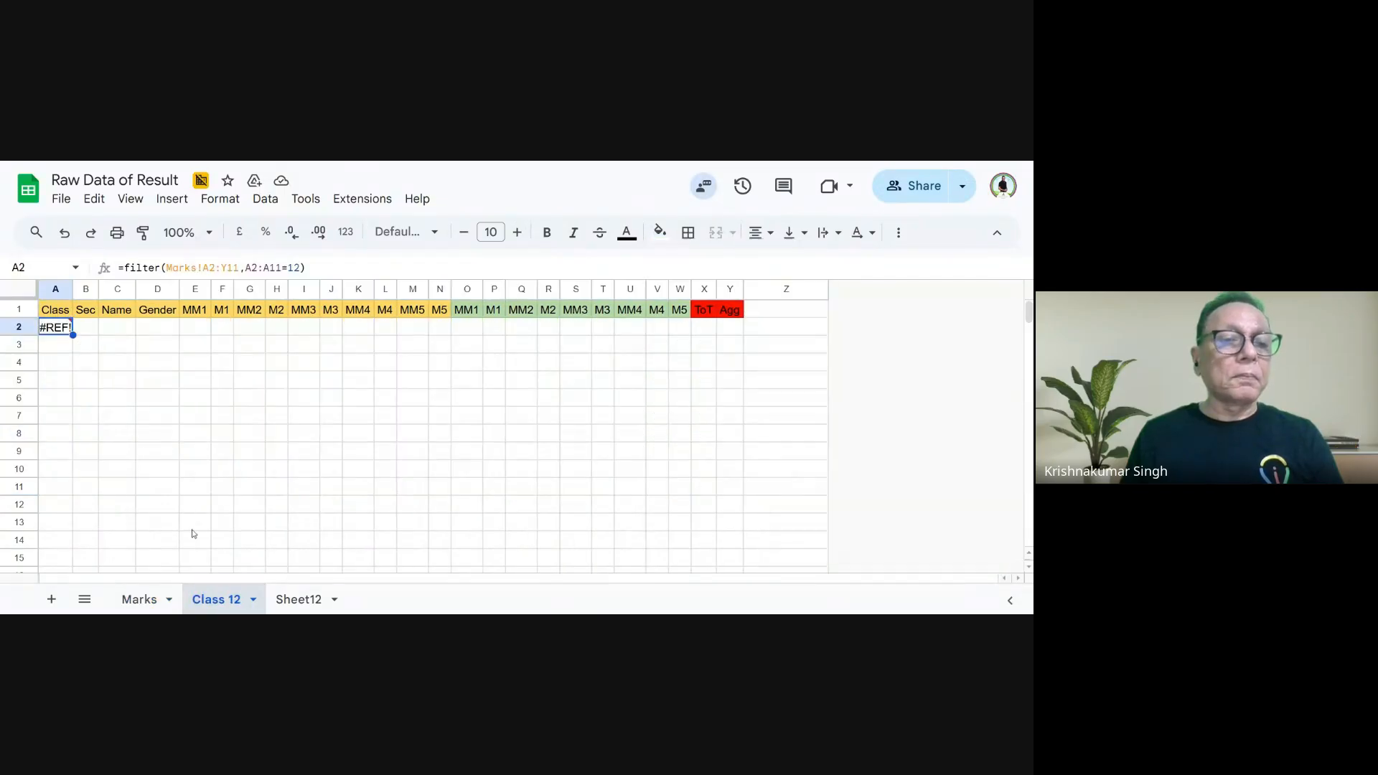
{"action": "left_click_drag", "start_coordinate": [308, 267], "coordinate": [72, 269]}
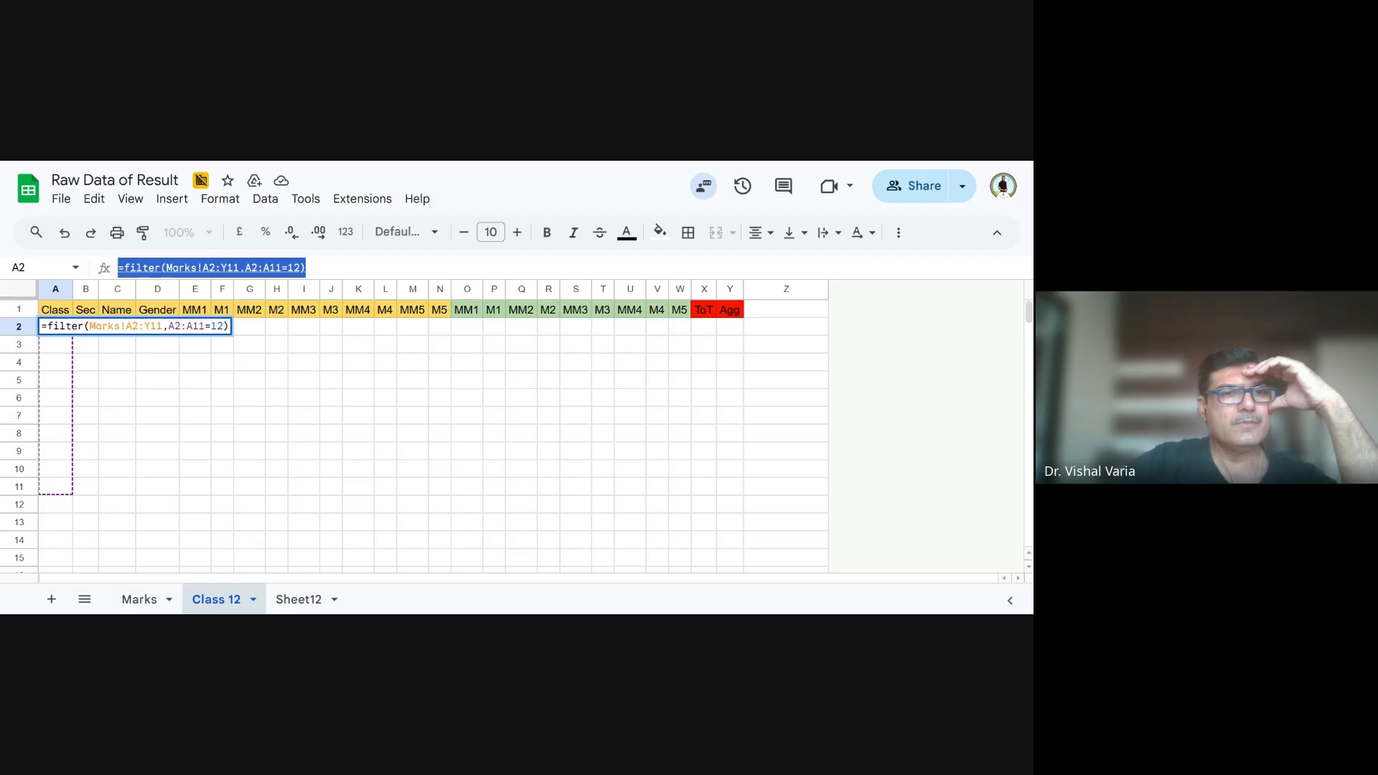
{"action": "key", "text": "BackSpace"}
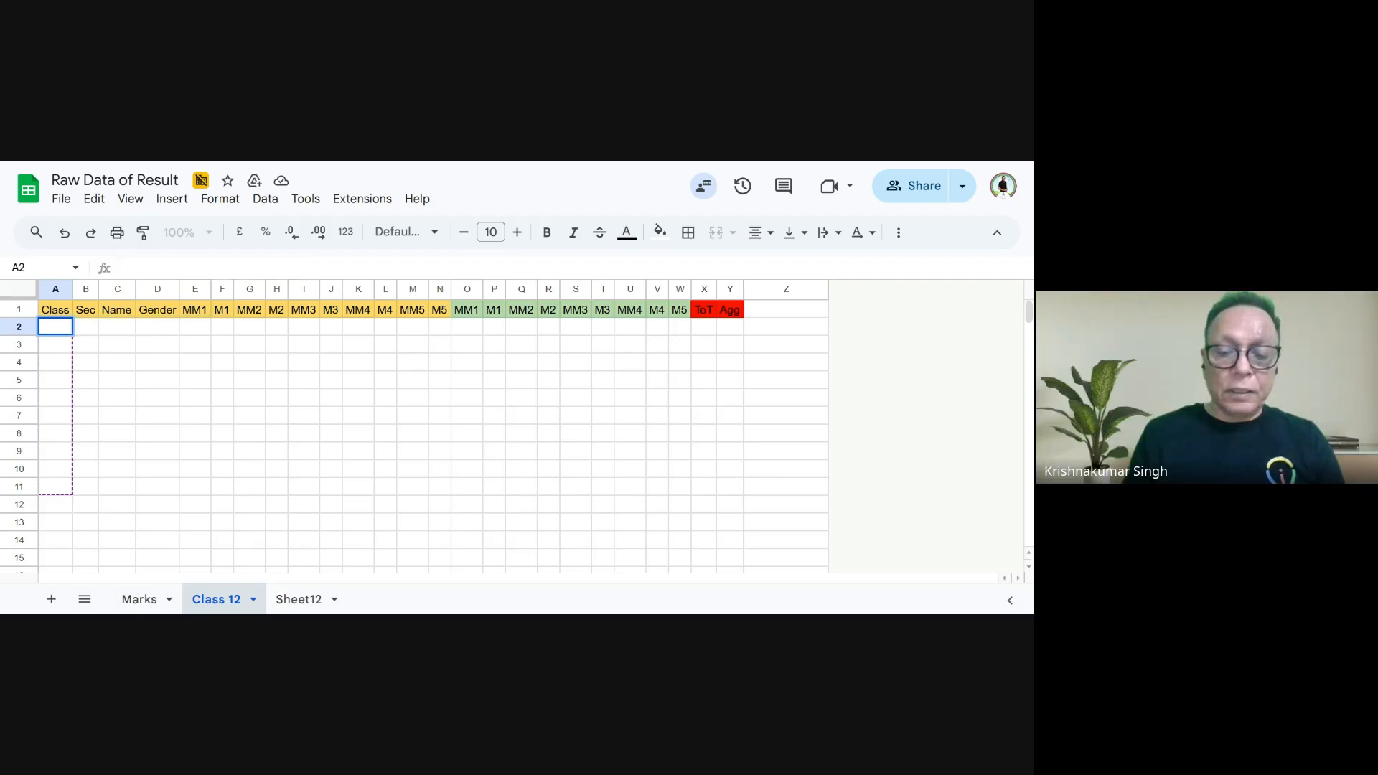
- Enter =filter(Marks!A2:Y11) in A2 of Class 12, picking the student data on the Marks sheet as the range
{"action": "type", "text": "=filter"}
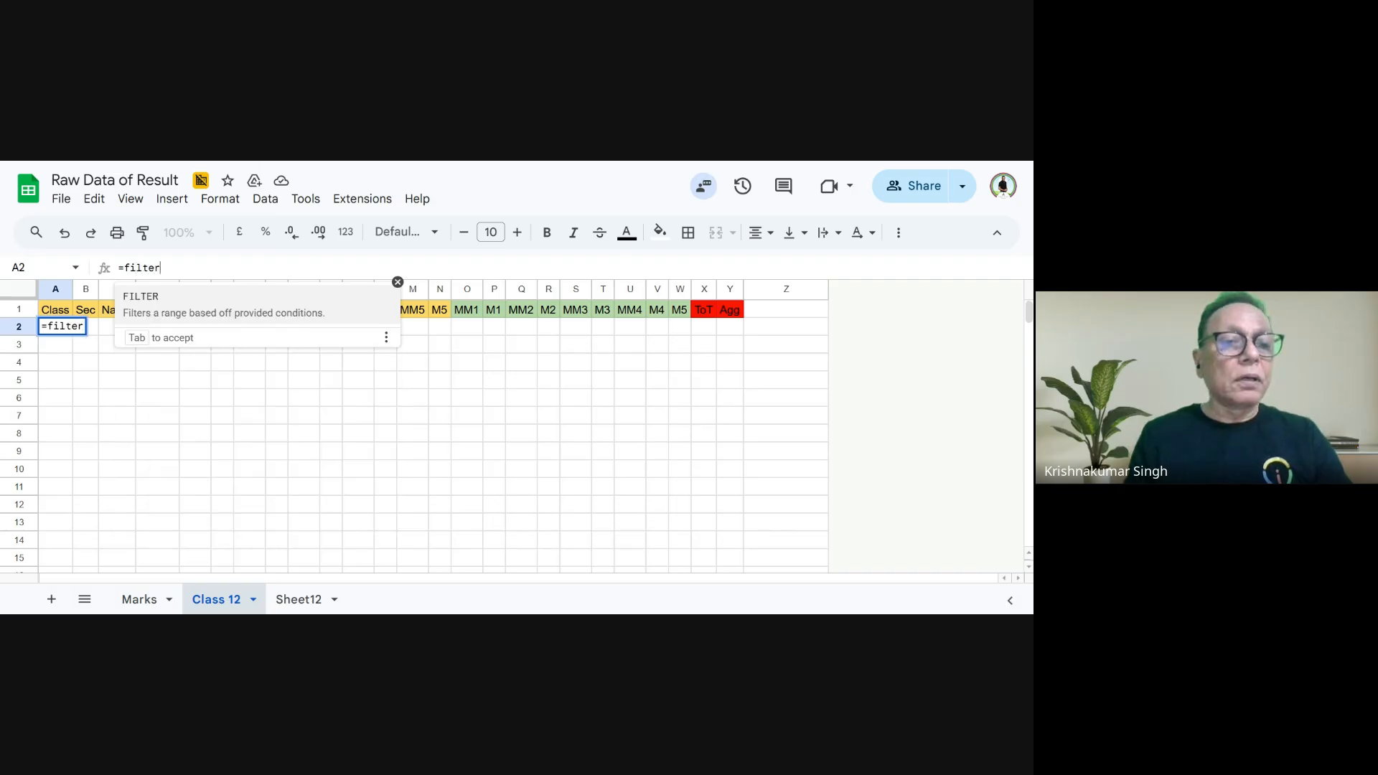
{"action": "type", "text": "("}
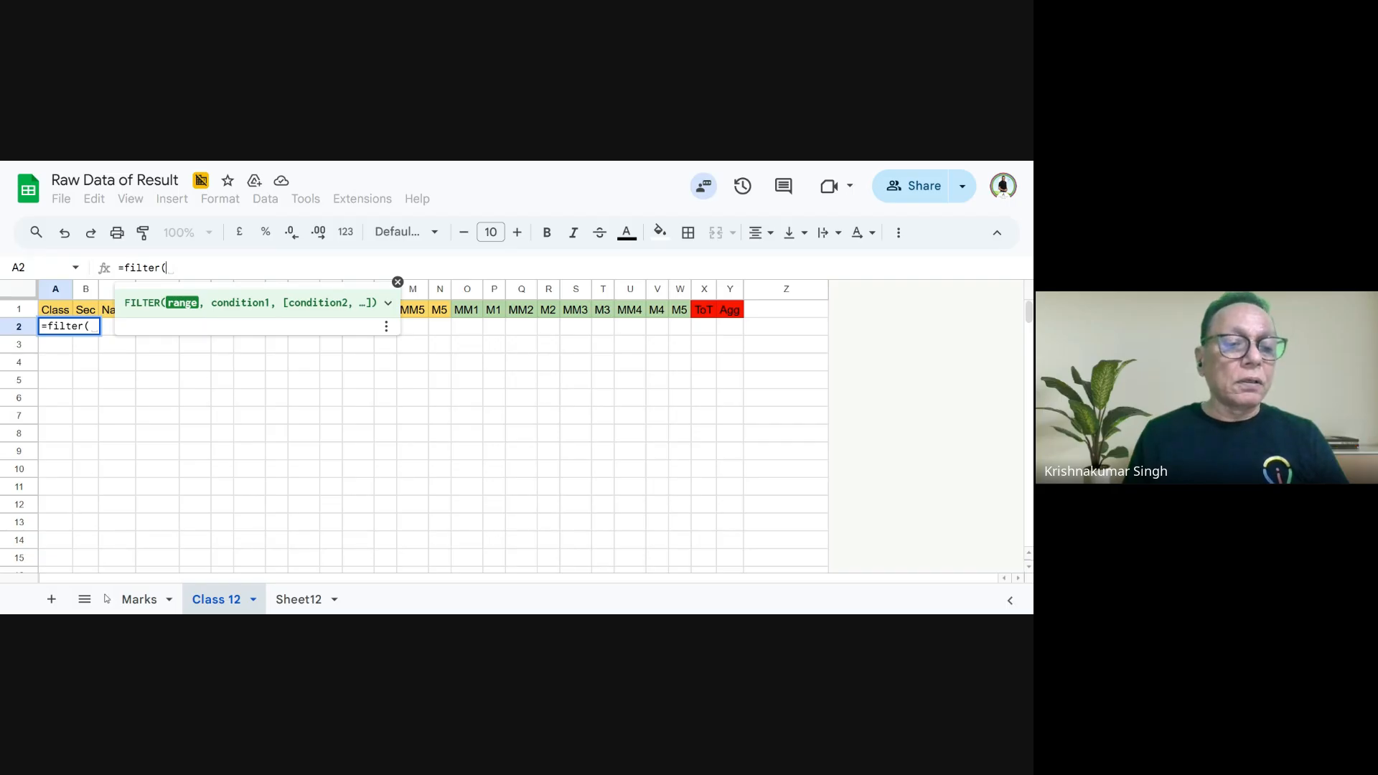
{"action": "left_click", "coordinate": [141, 600]}
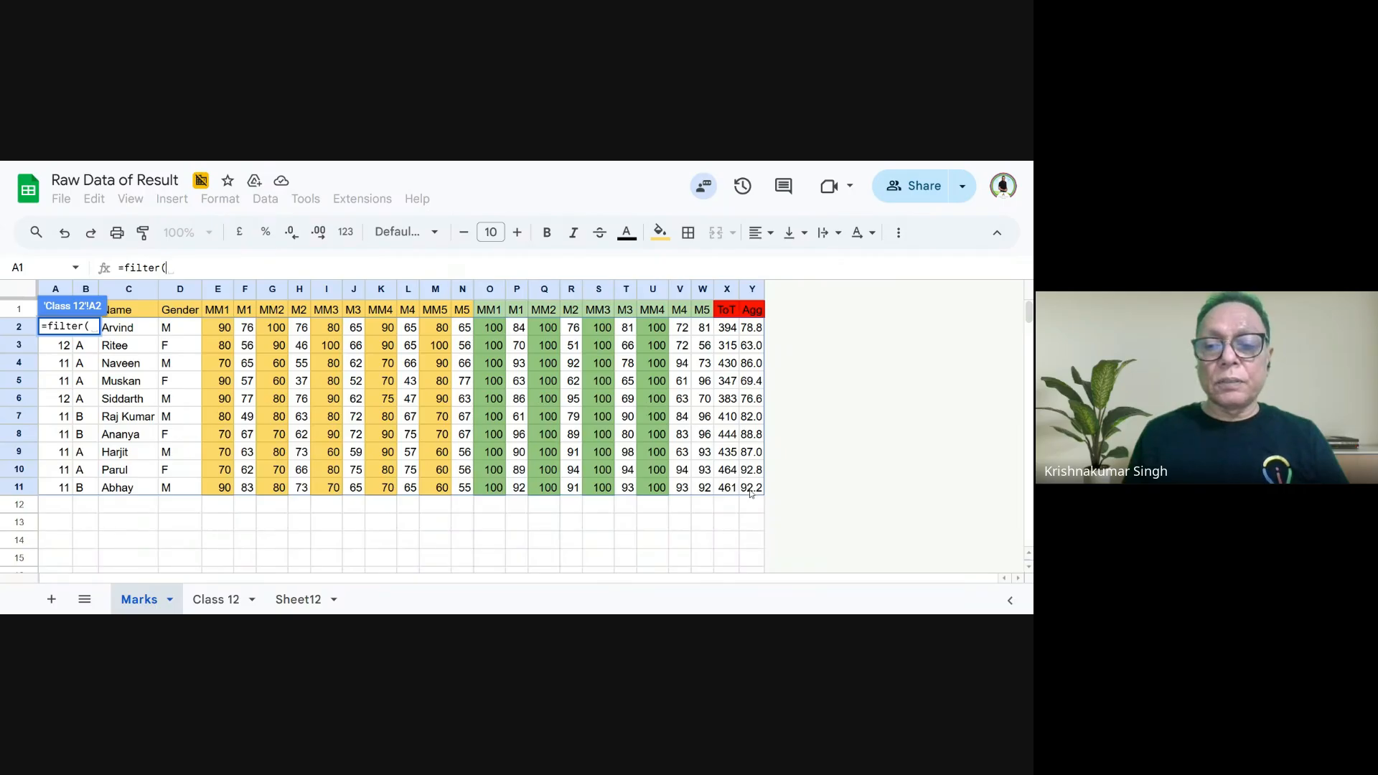
{"action": "left_click_drag", "start_coordinate": [750, 488], "coordinate": [45, 327]}
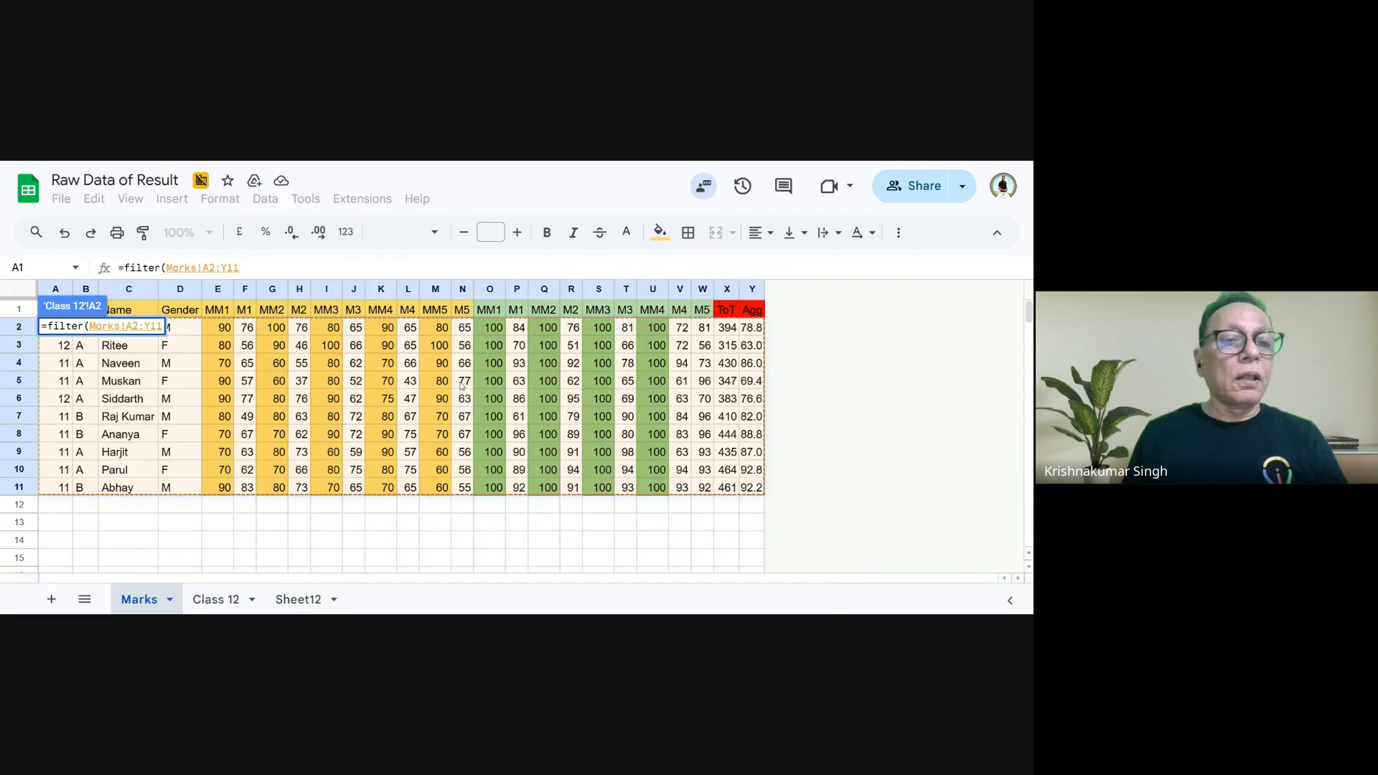
{"action": "type", "text": ")"}
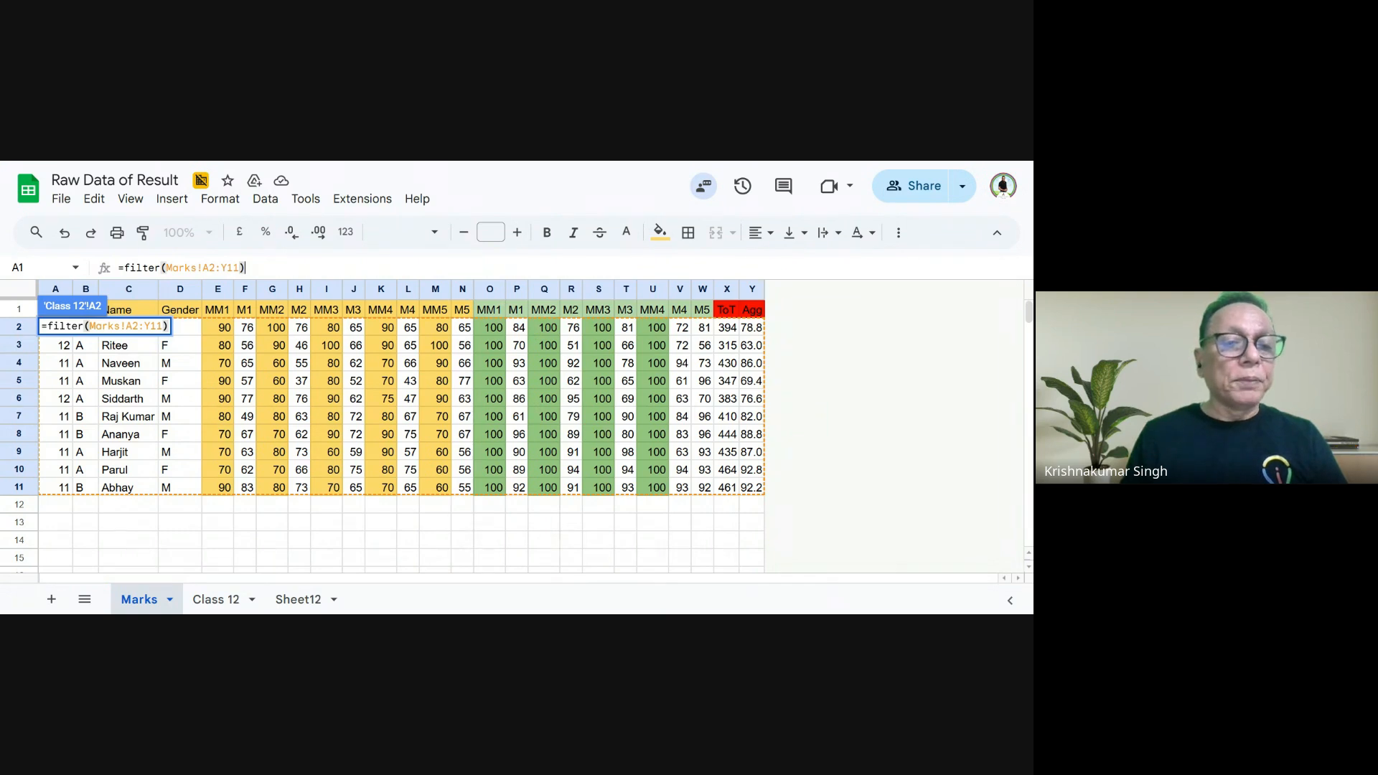
{"action": "key", "text": "Return"}
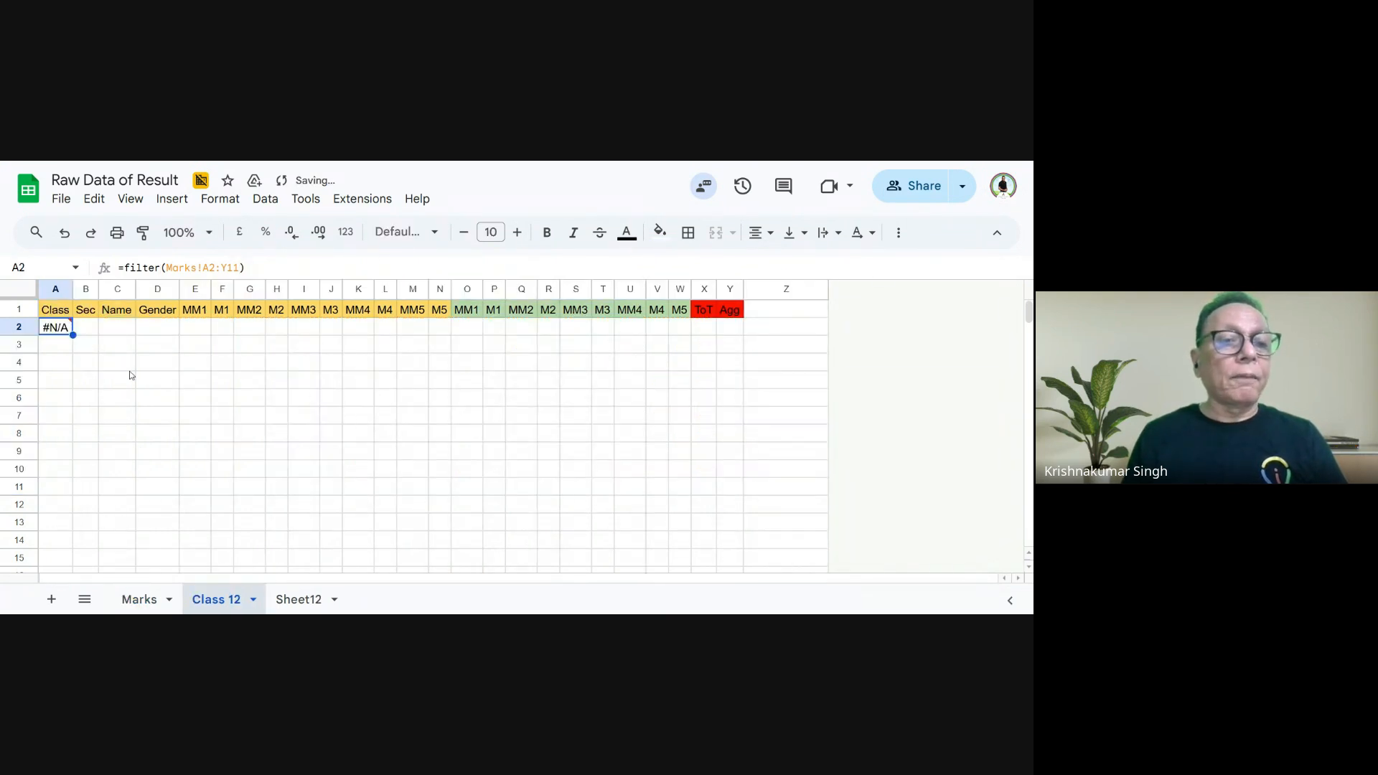
- Add the condition Marks!A2:A11=12 to the FILTER formula in A2 of Class 12, picking the class column on Marks, and enter it
{"action": "mouse_move", "coordinate": [68, 332]}
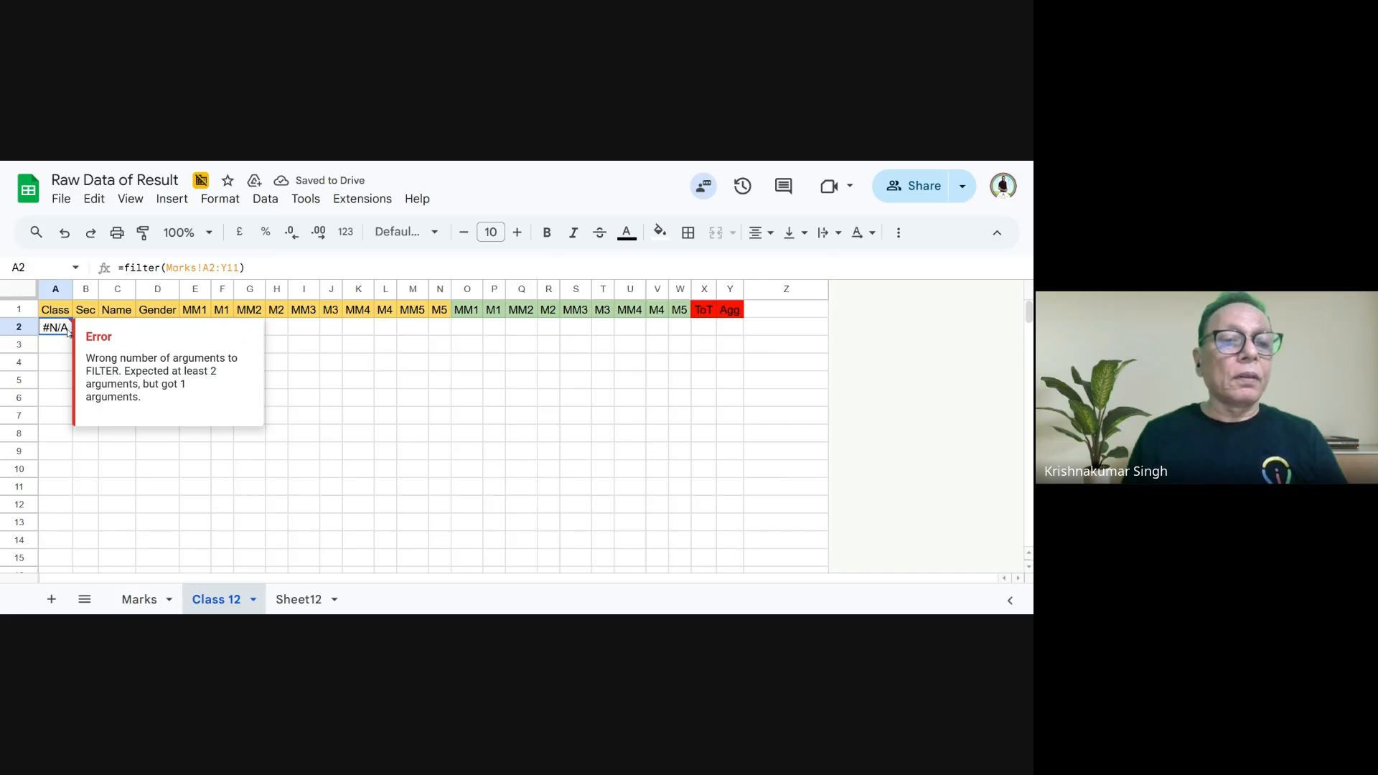
{"action": "double_click", "coordinate": [69, 331]}
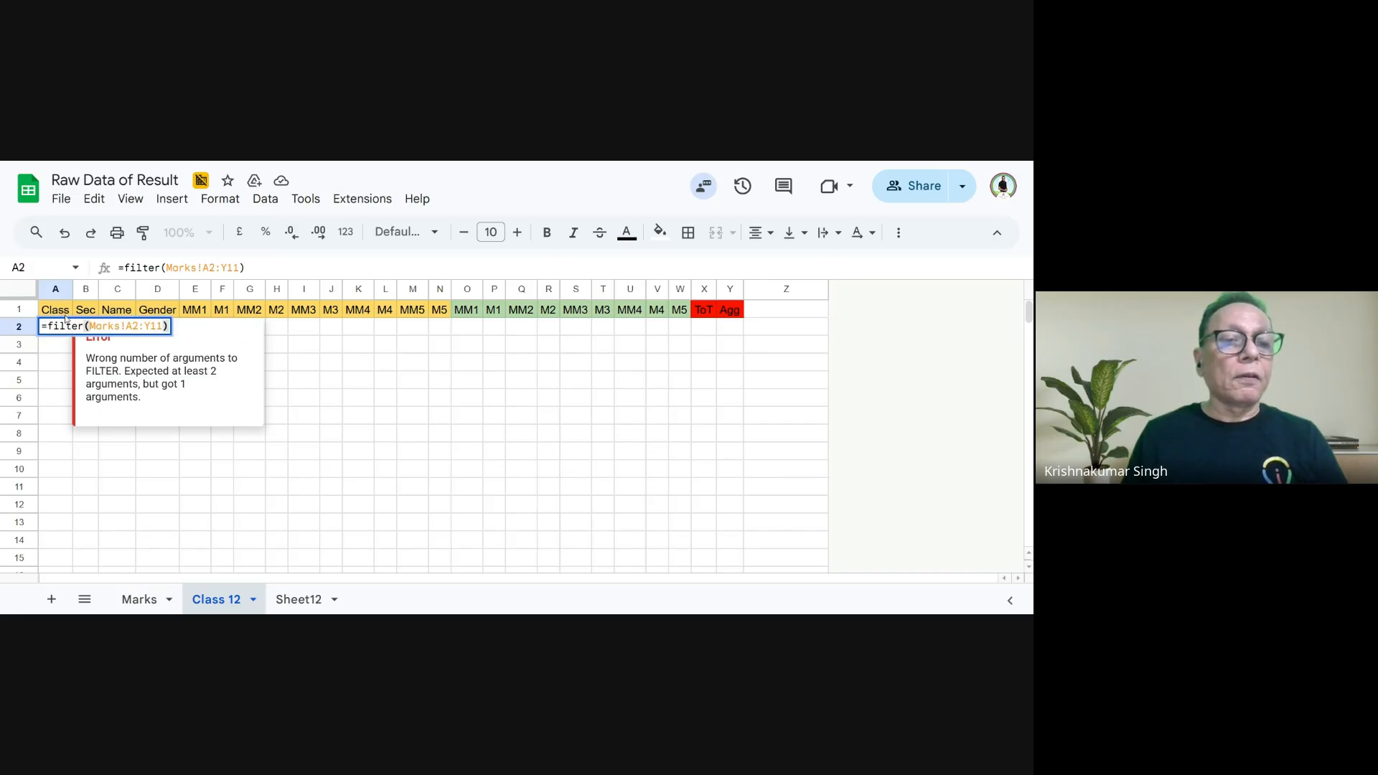
{"action": "left_click", "coordinate": [167, 269]}
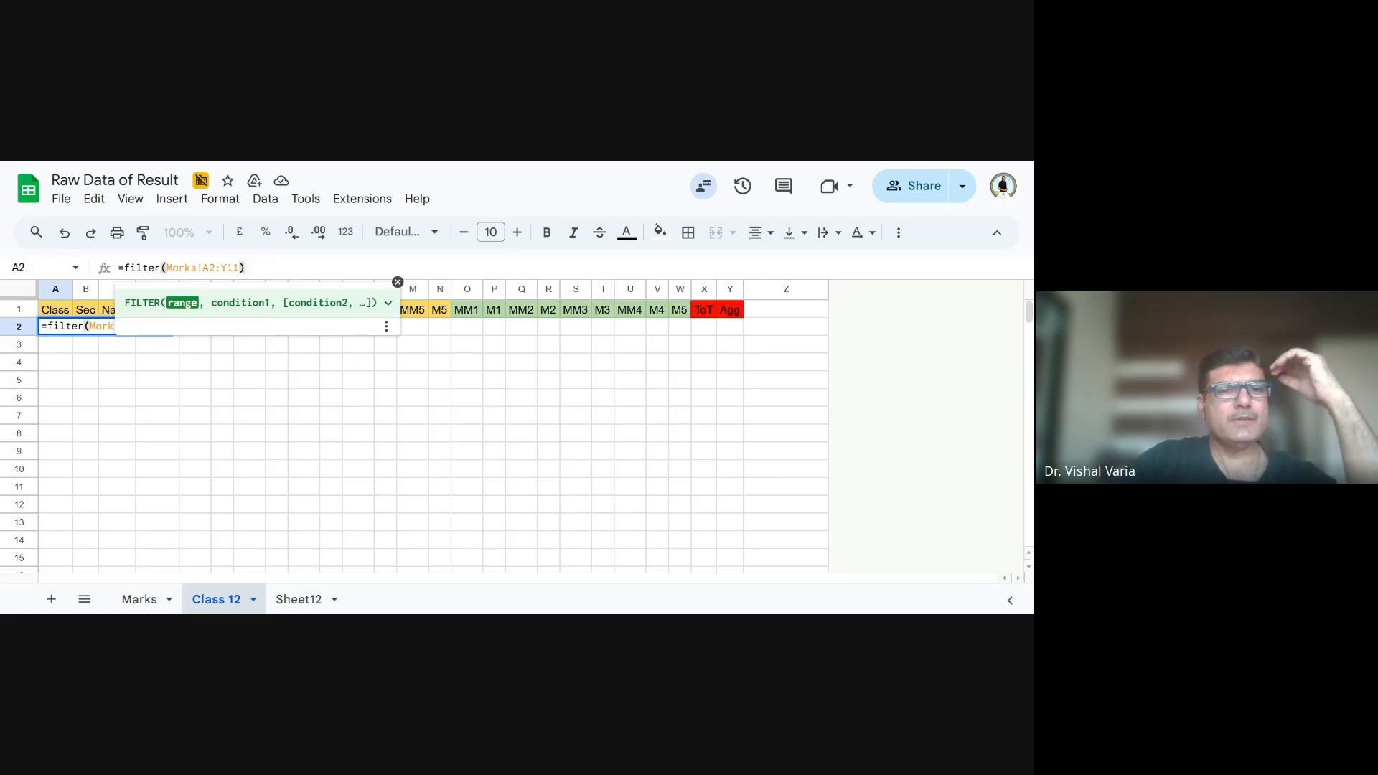
{"action": "type", "text": ","}
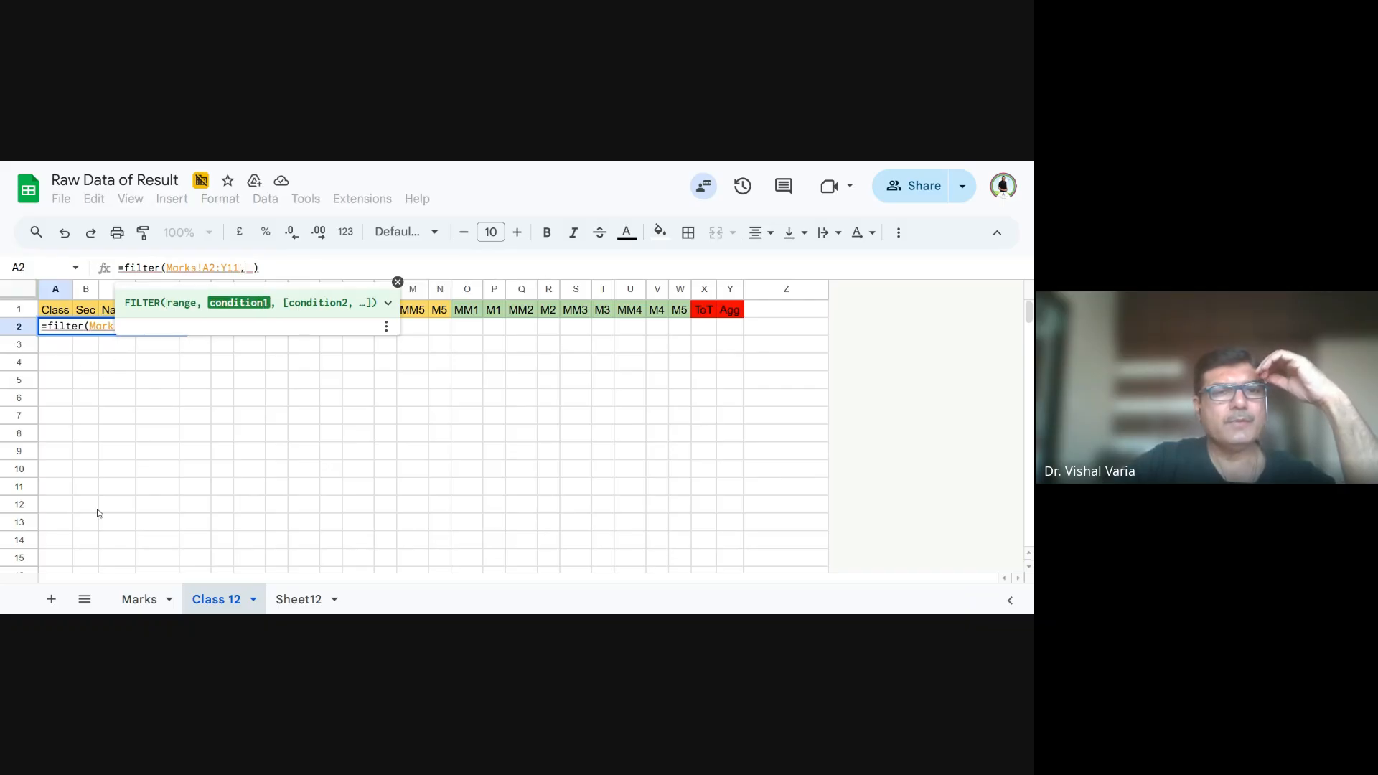
{"action": "left_click", "coordinate": [147, 601]}
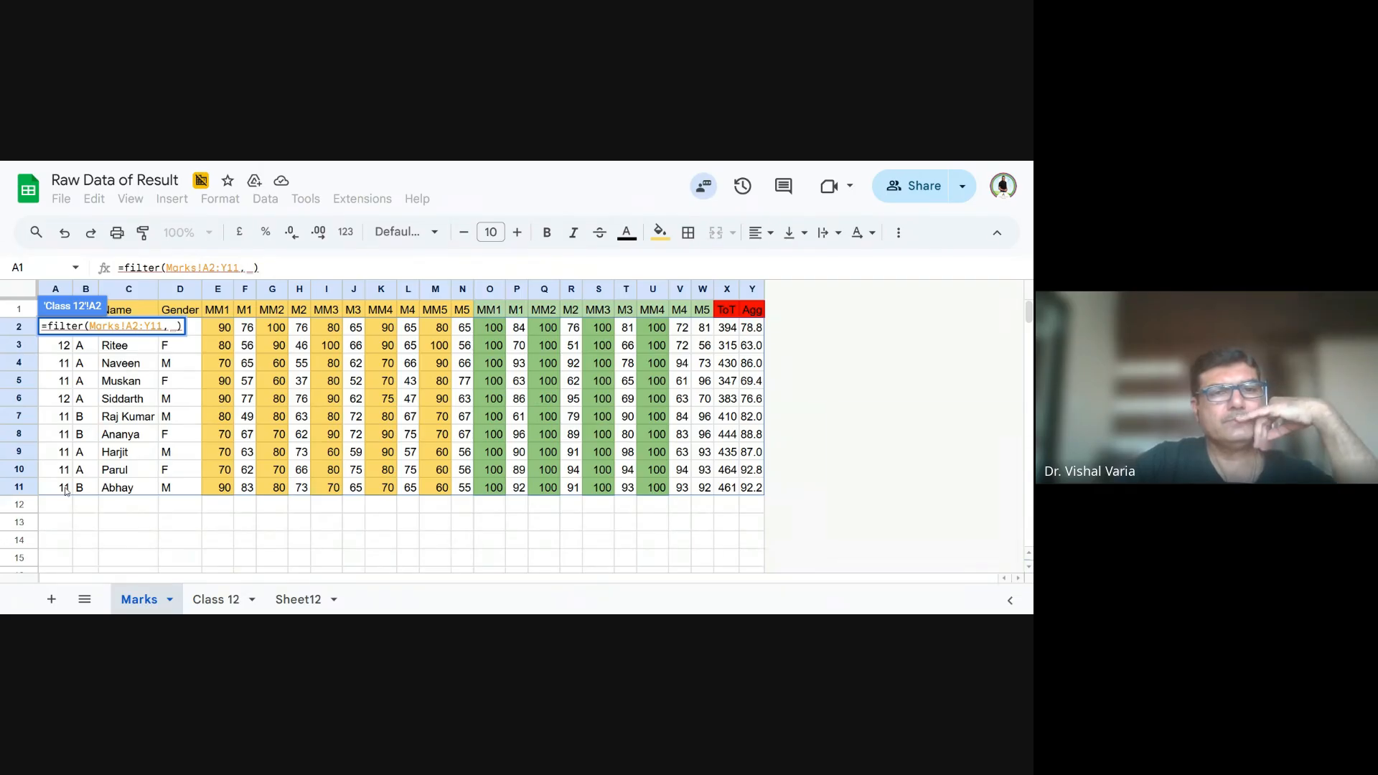
{"action": "left_click_drag", "start_coordinate": [66, 491], "coordinate": [66, 328]}
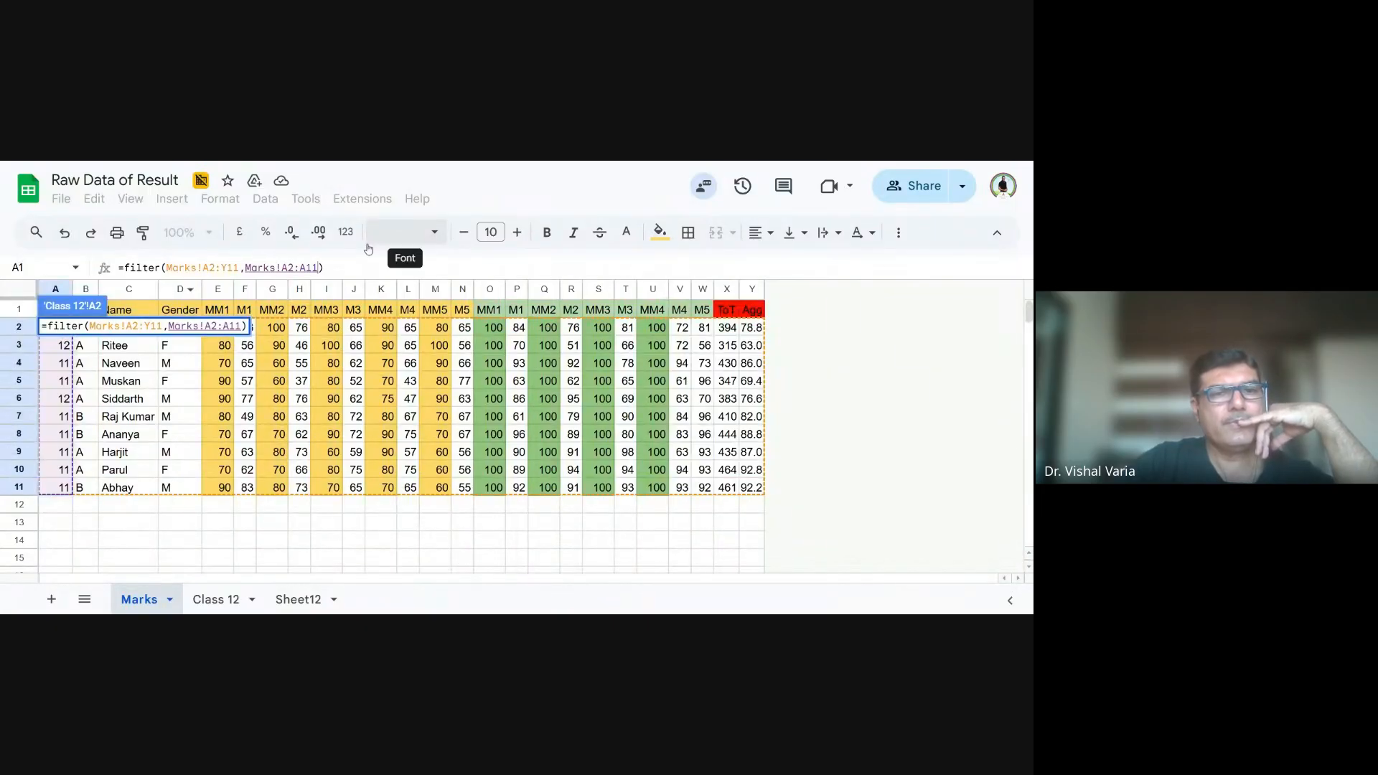
{"action": "type", "text": "= "}
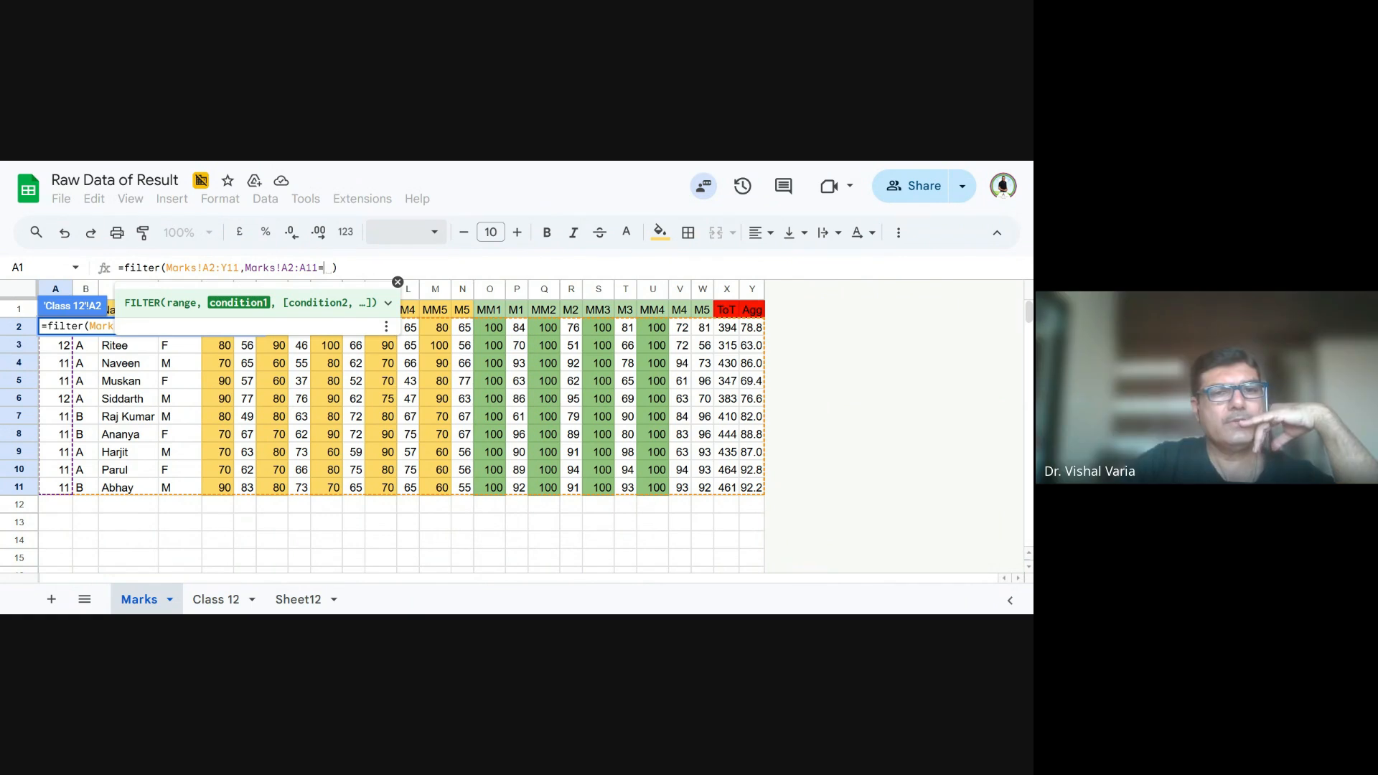
{"action": "type", "text": "12"}
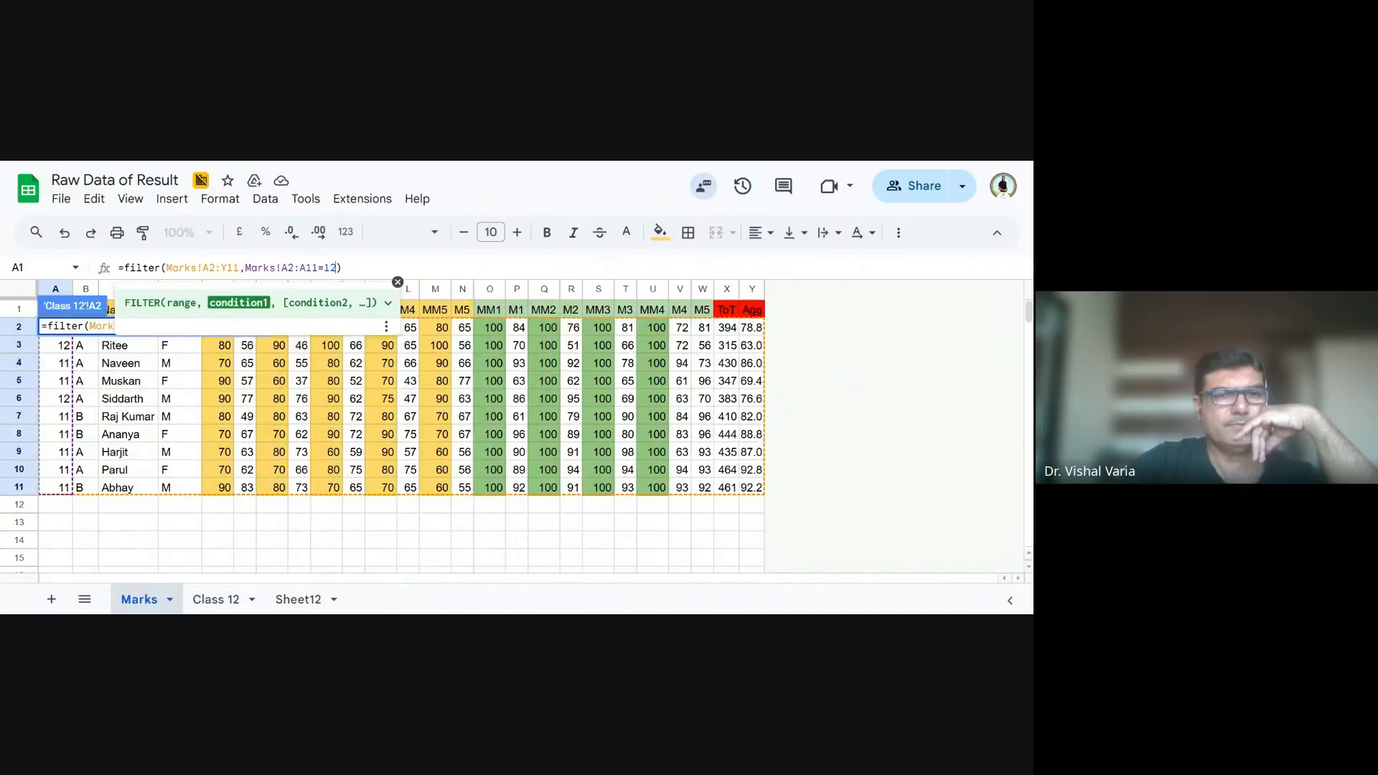
{"action": "type", "text": ")"}
{"action": "key", "text": "Return"}
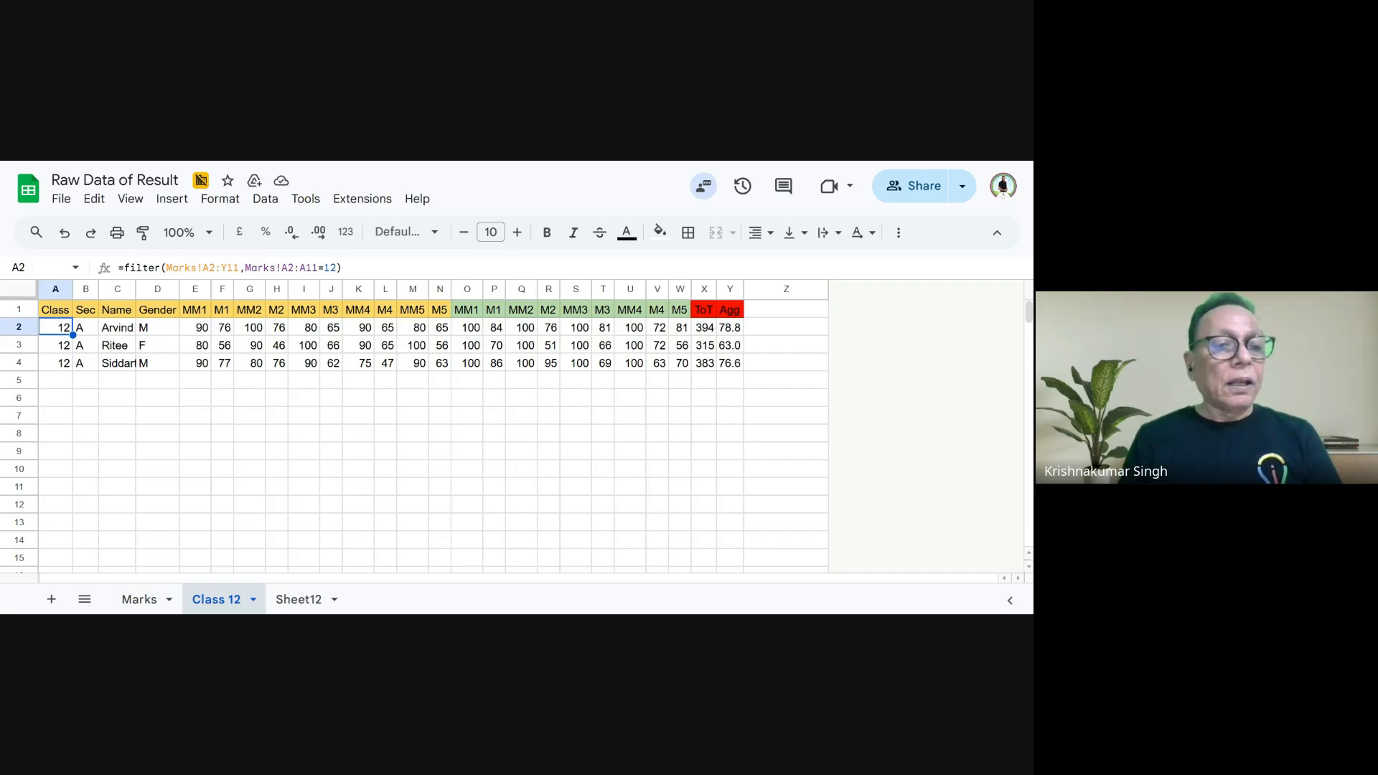
- Start a FILTER formula in A6 of Class 12 with Marks!A2:Y11 as its range
{"action": "left_click", "coordinate": [140, 599]}
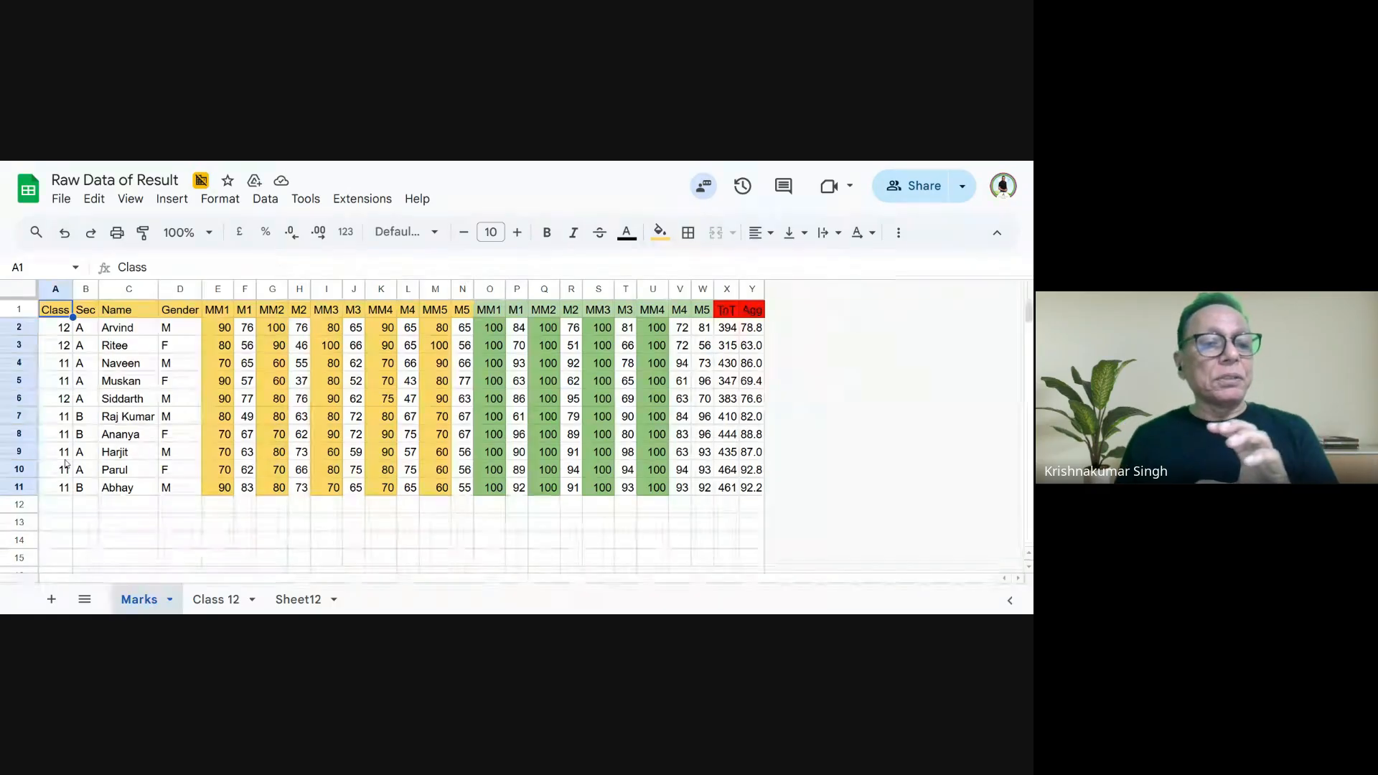
{"action": "left_click", "coordinate": [217, 600]}
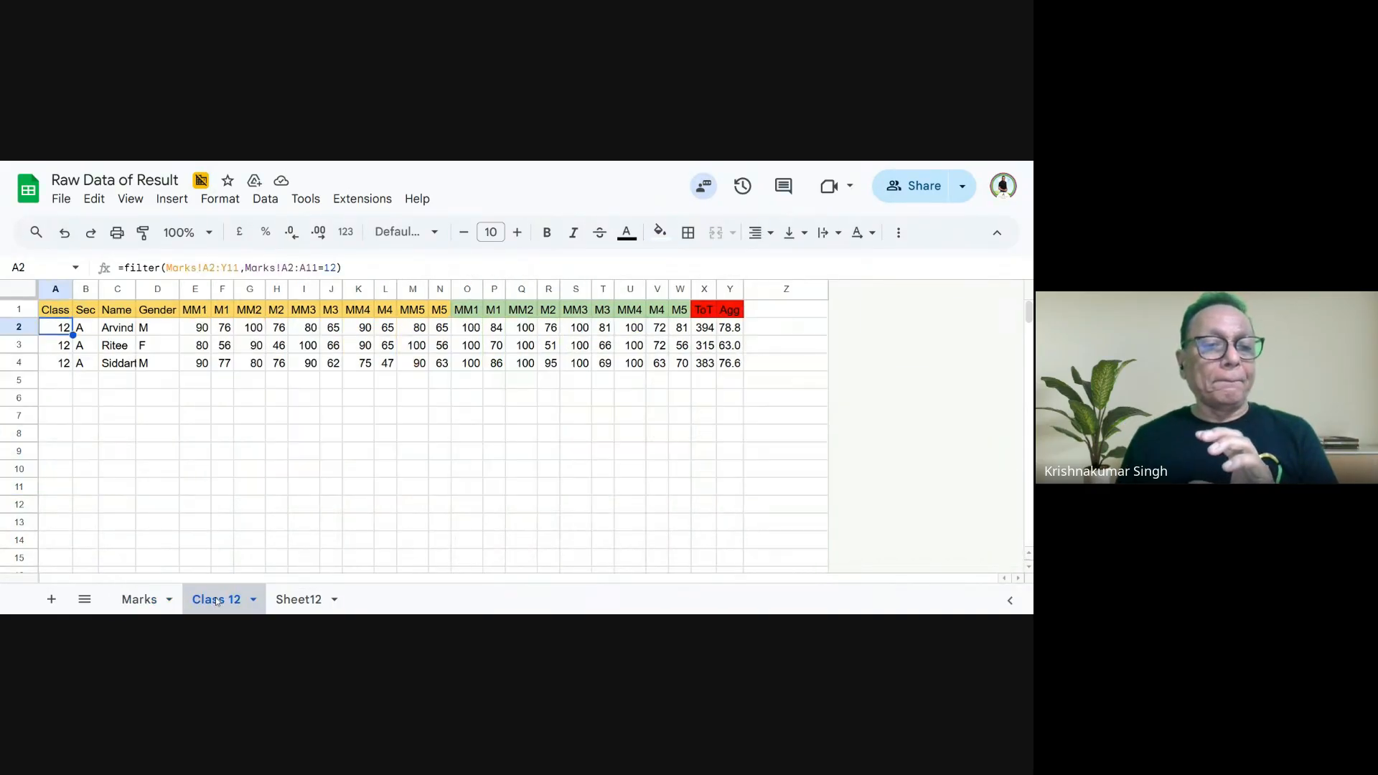
{"action": "left_click", "coordinate": [61, 402]}
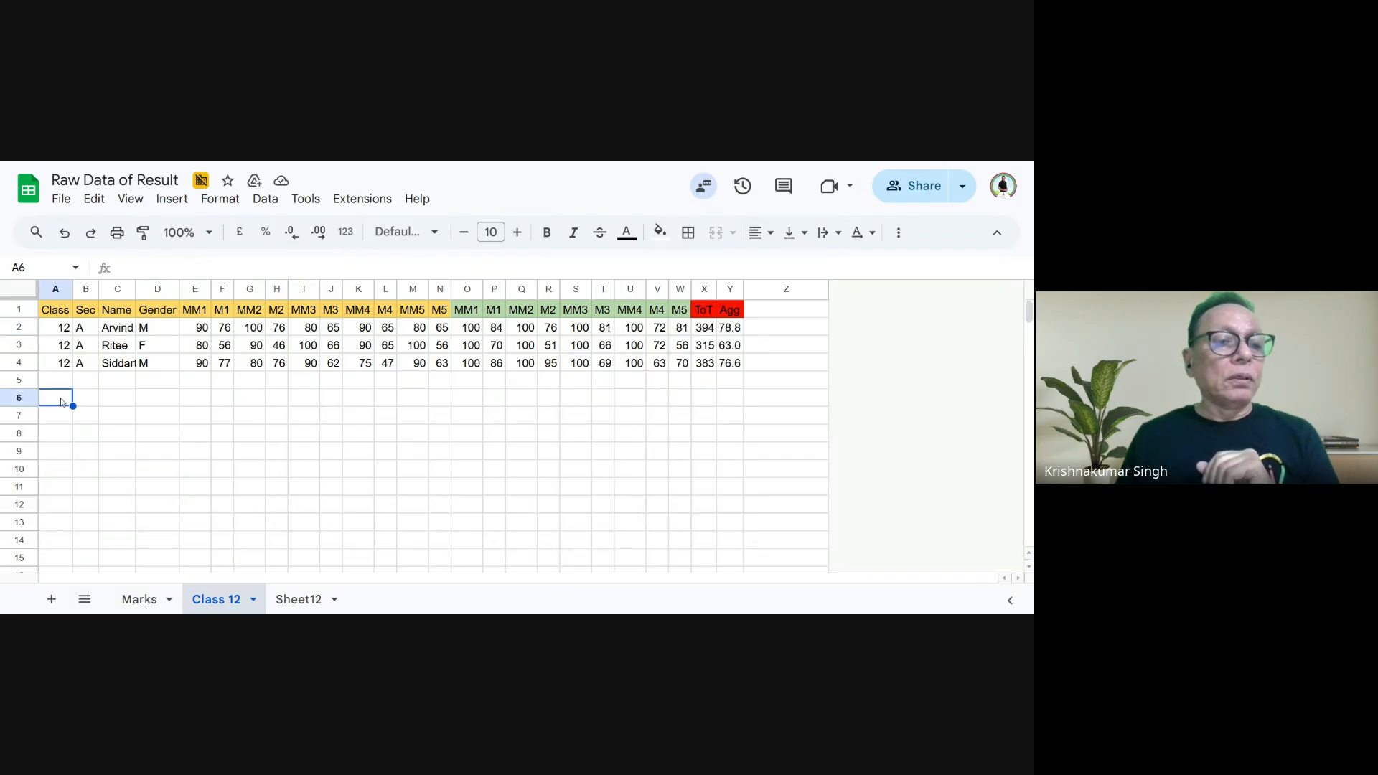
{"action": "type", "text": "="}
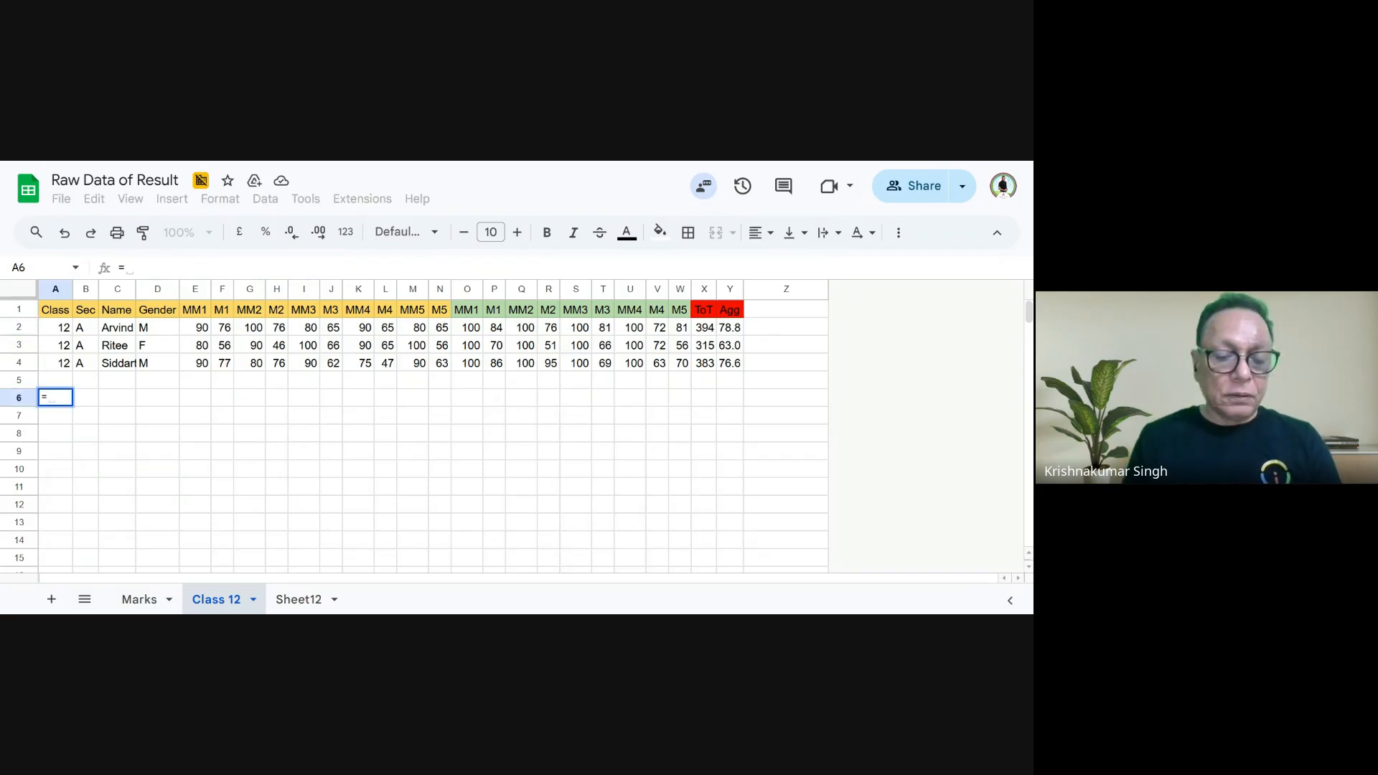
{"action": "type", "text": "filter"}
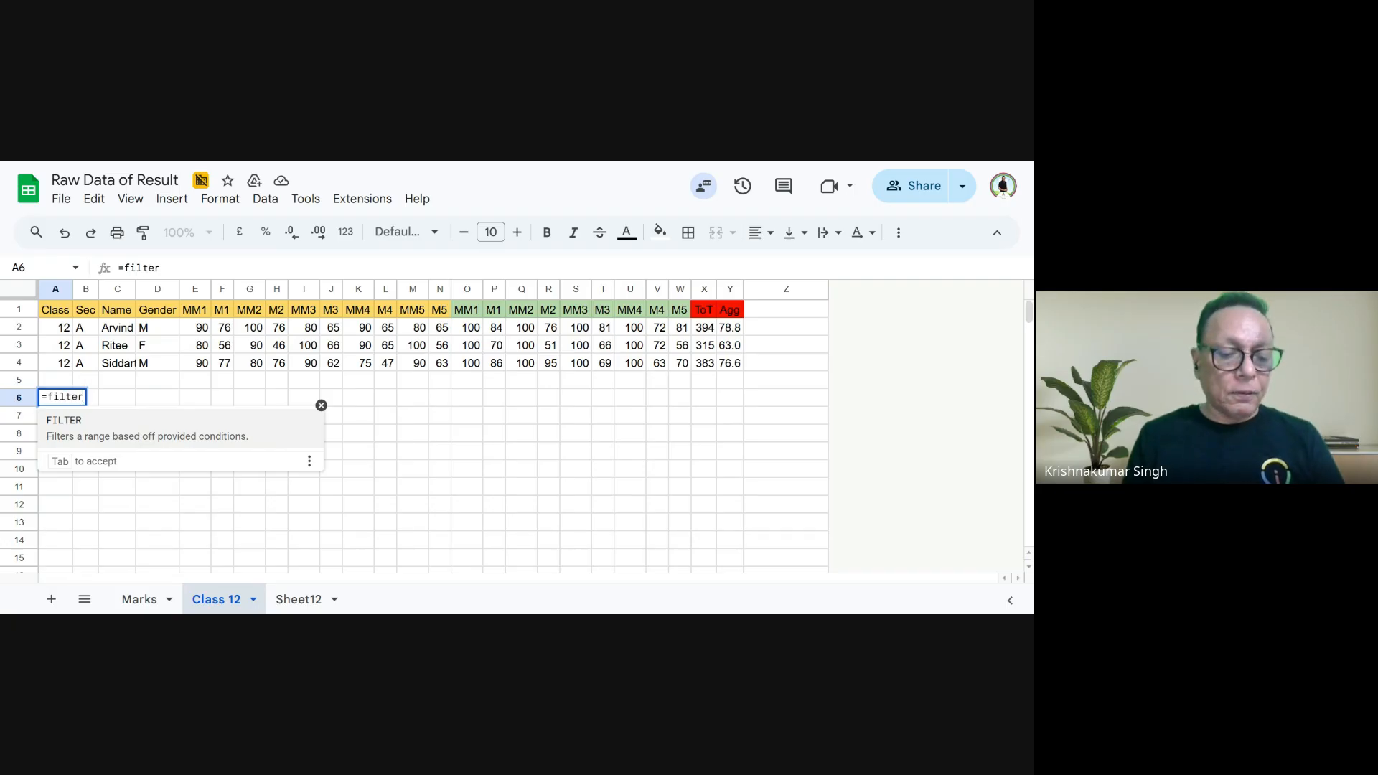
{"action": "type", "text": "("}
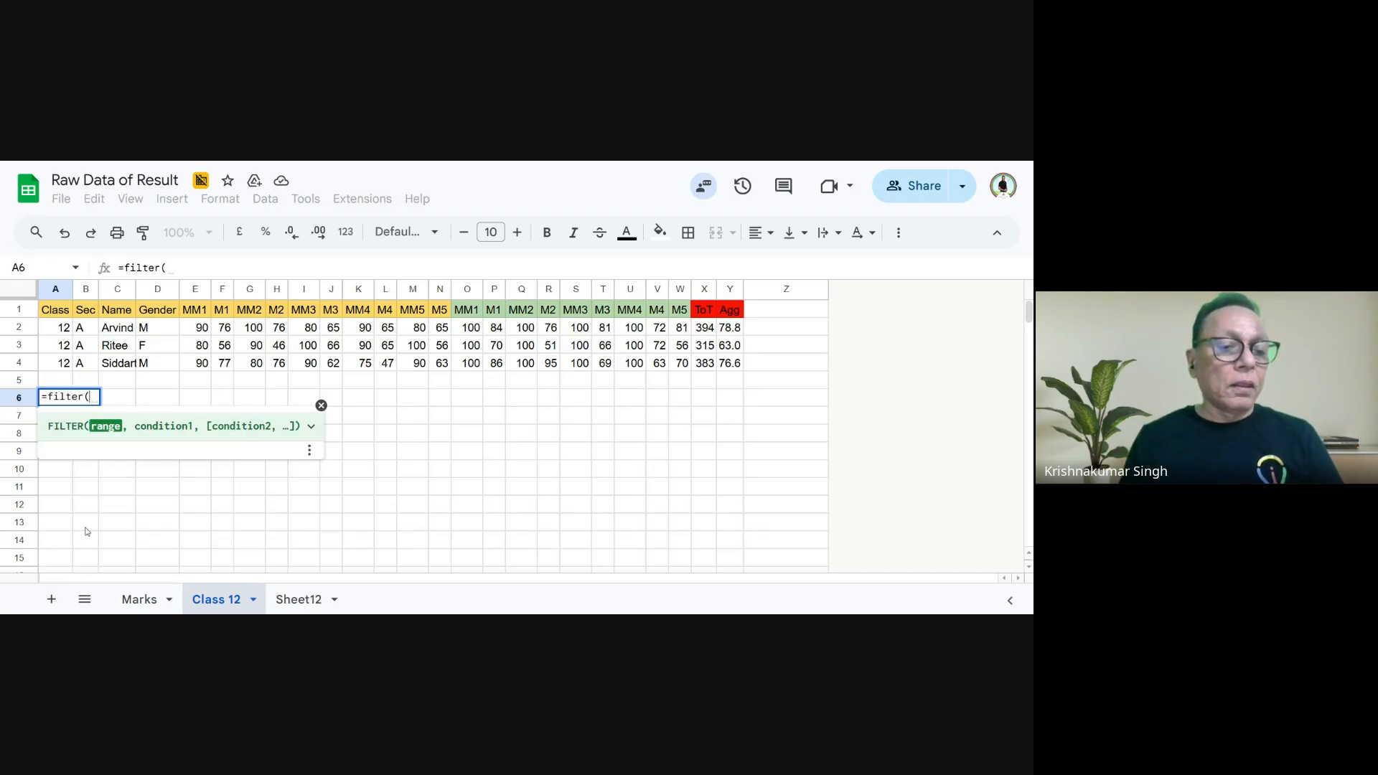
{"action": "left_click", "coordinate": [139, 599]}
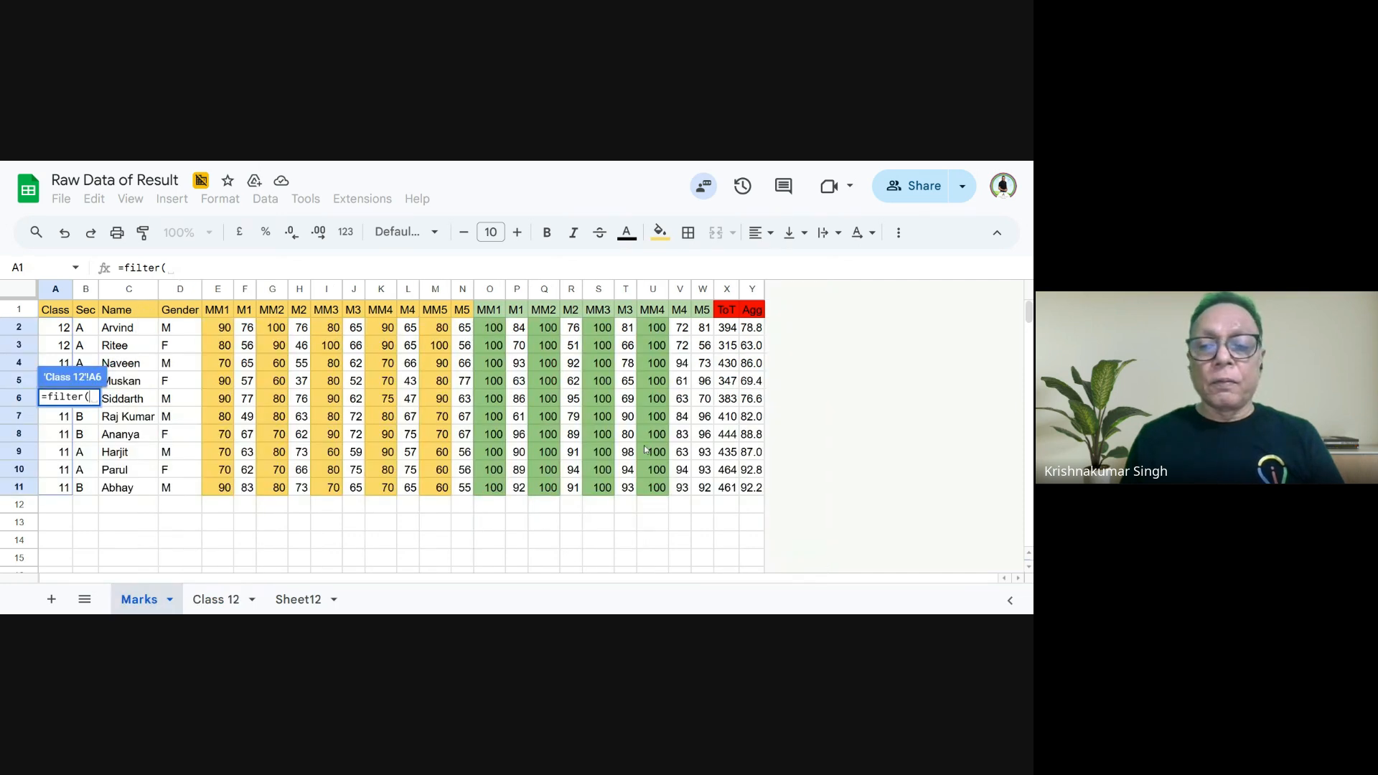
{"action": "left_click_drag", "start_coordinate": [751, 487], "coordinate": [24, 311]}
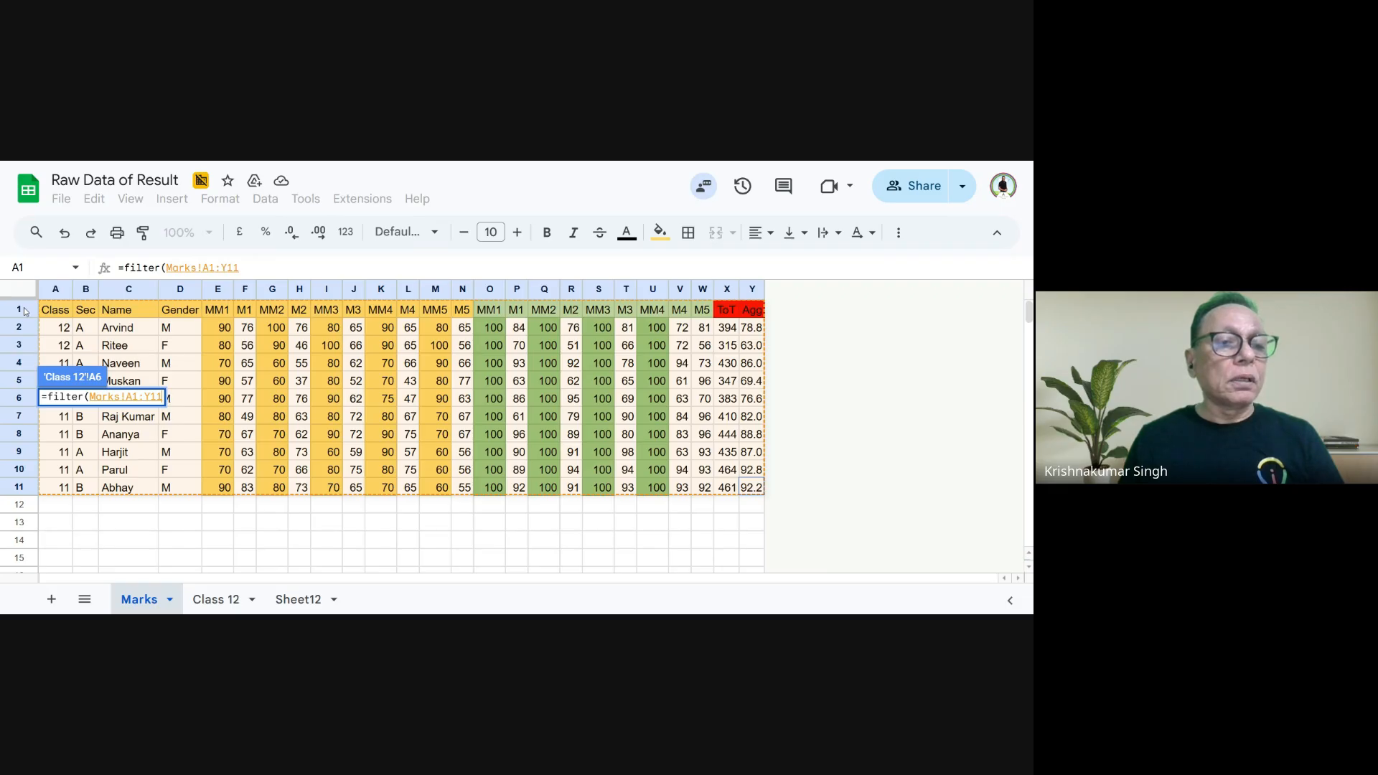
{"action": "left_click_drag", "start_coordinate": [43, 337], "coordinate": [59, 332]}
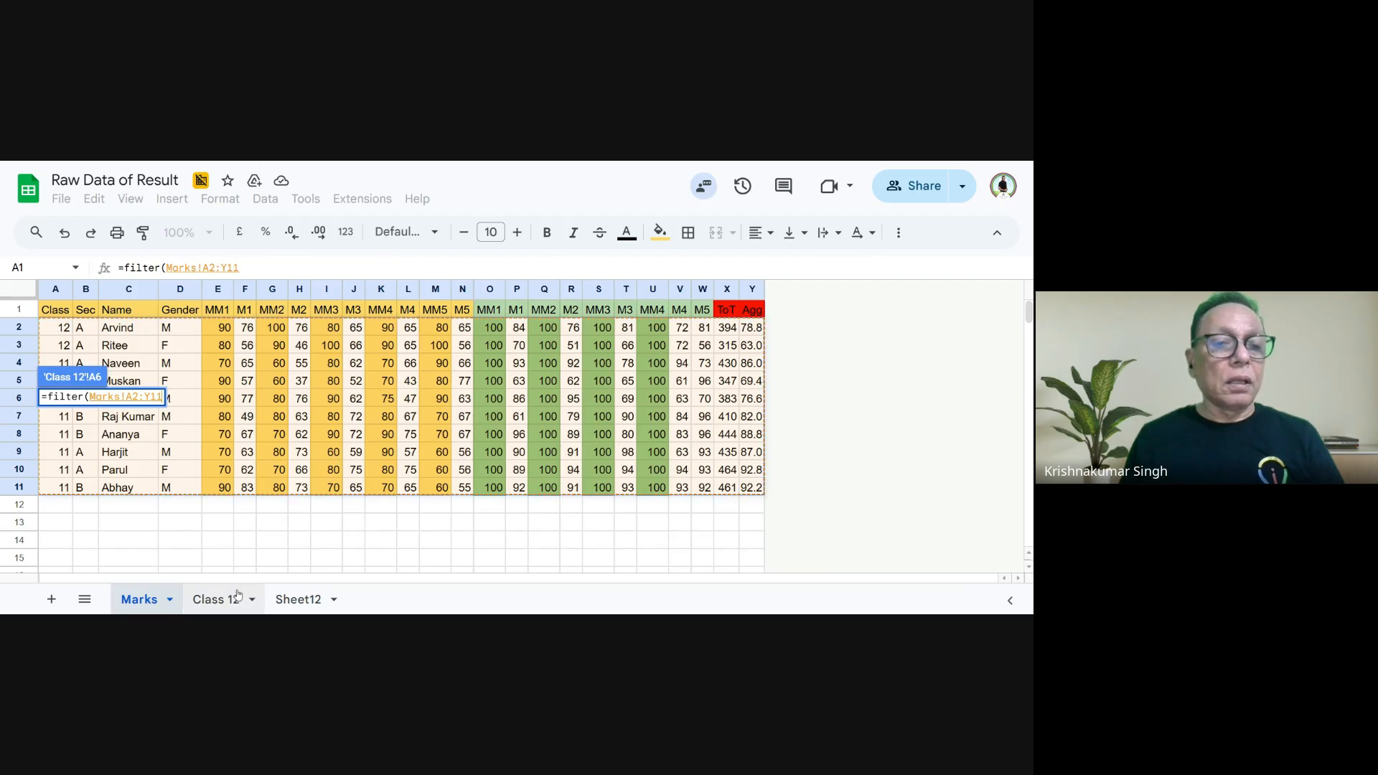
{"action": "left_click", "coordinate": [247, 268]}
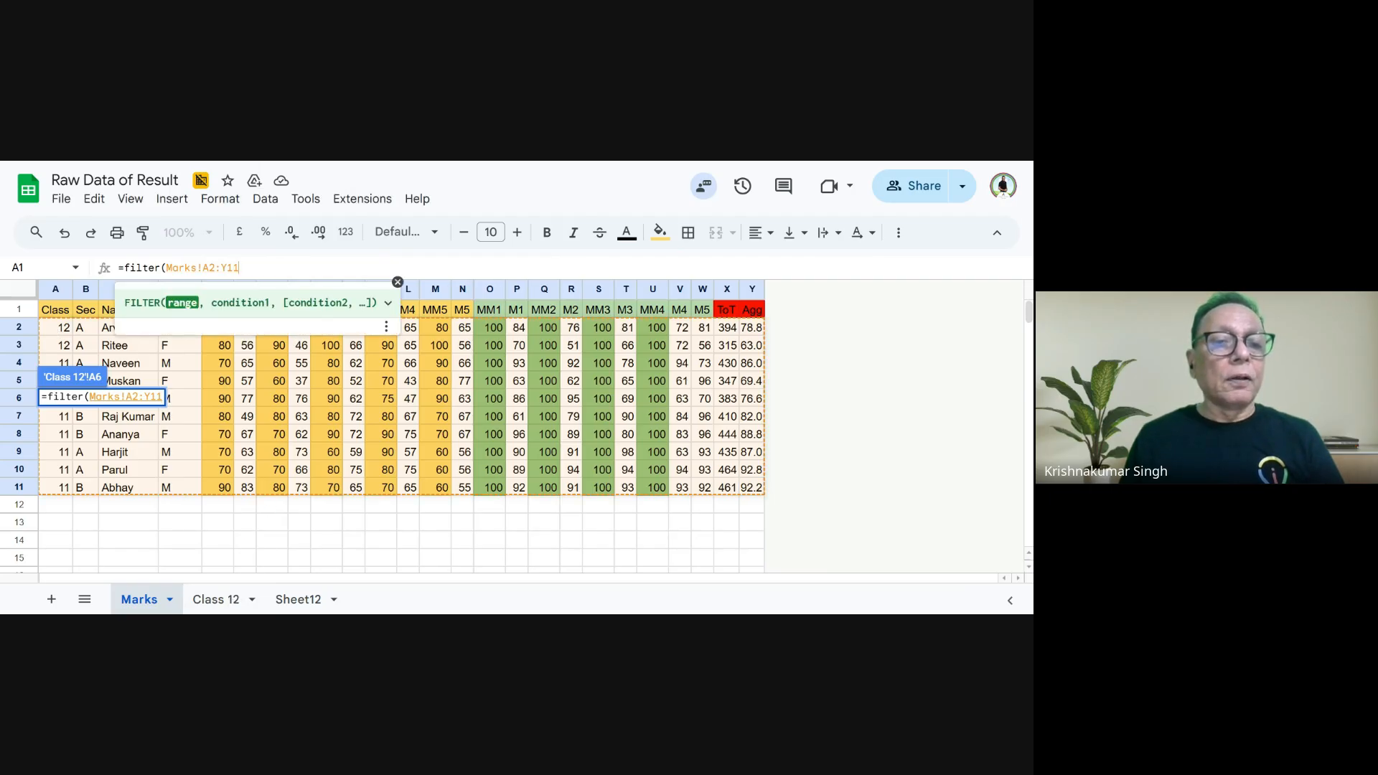
- Add the class condition Marks!A2:A11=11 to the new FILTER formula
{"action": "type", "text": ","}
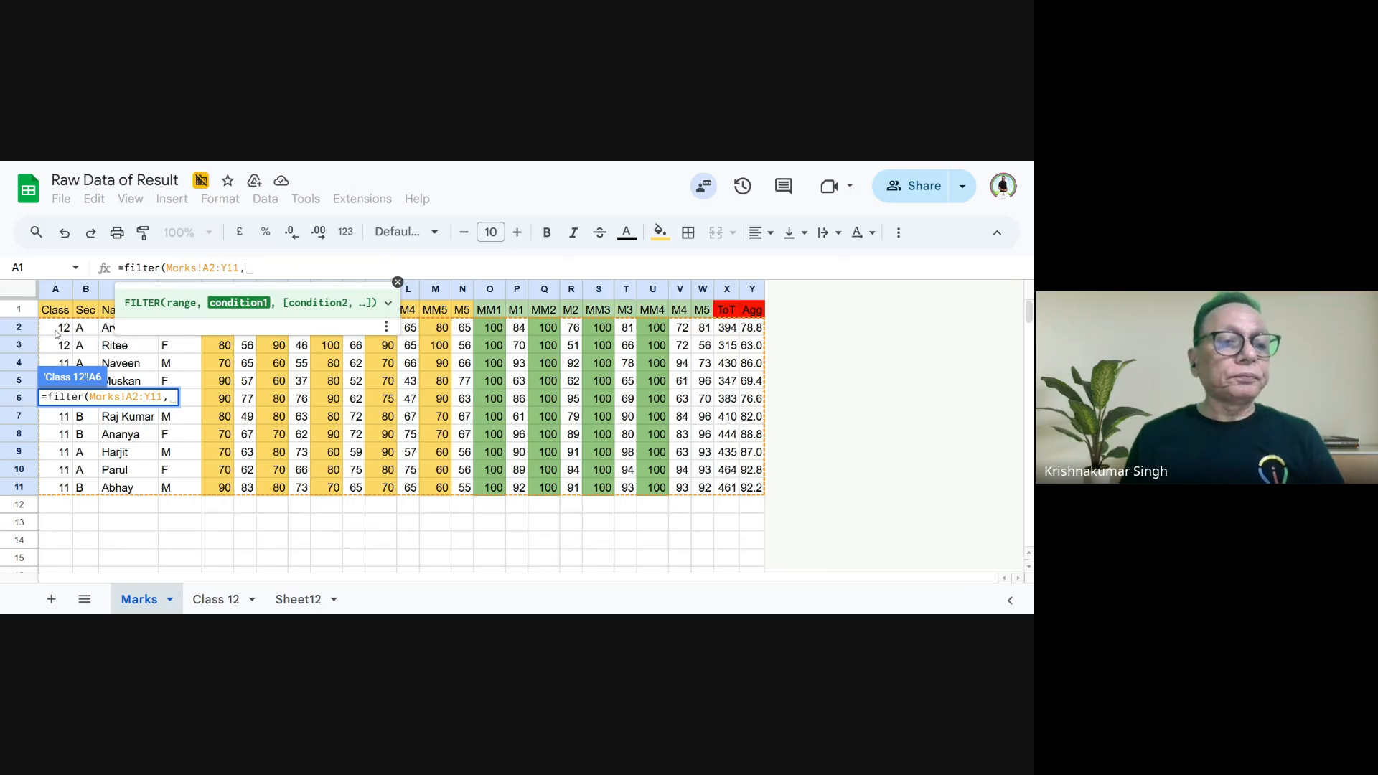
{"action": "left_click_drag", "start_coordinate": [58, 329], "coordinate": [49, 491]}
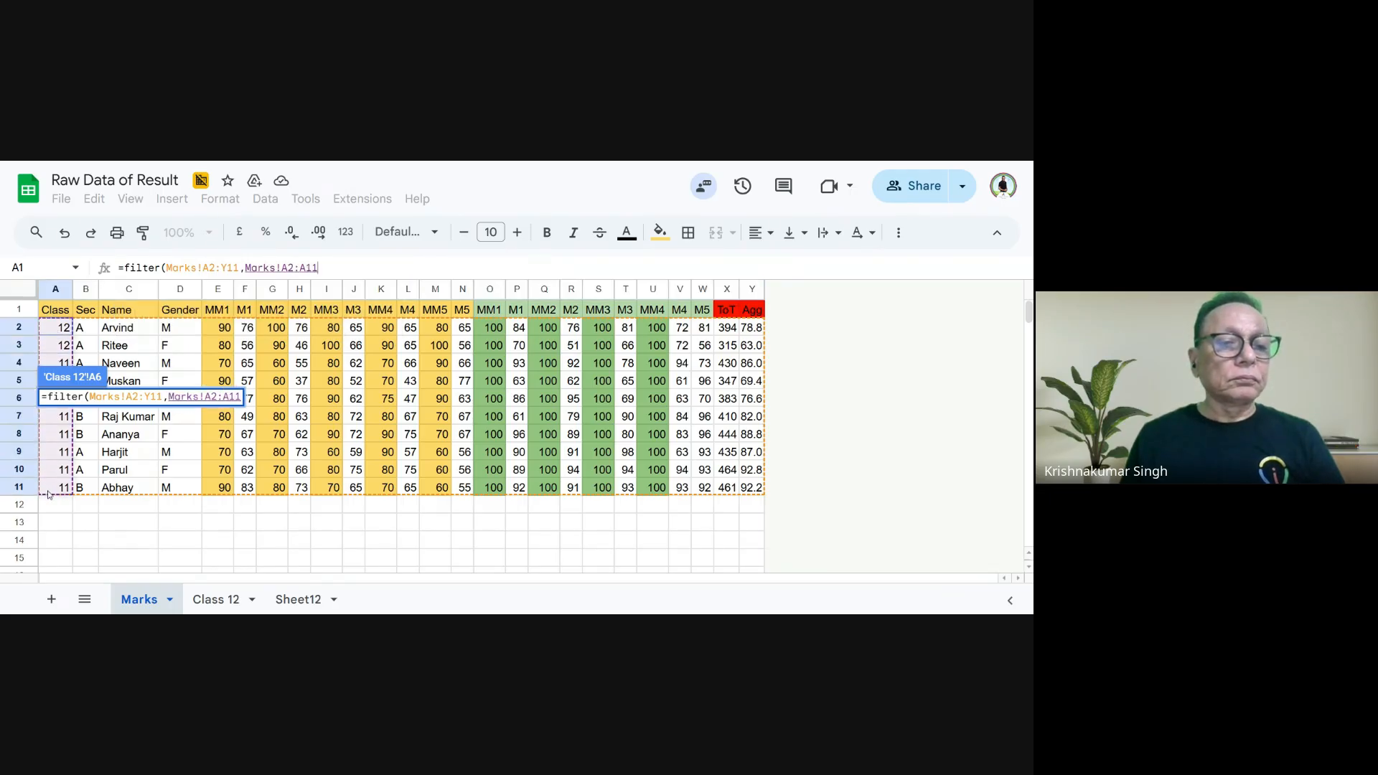
{"action": "type", "text": "=11"}
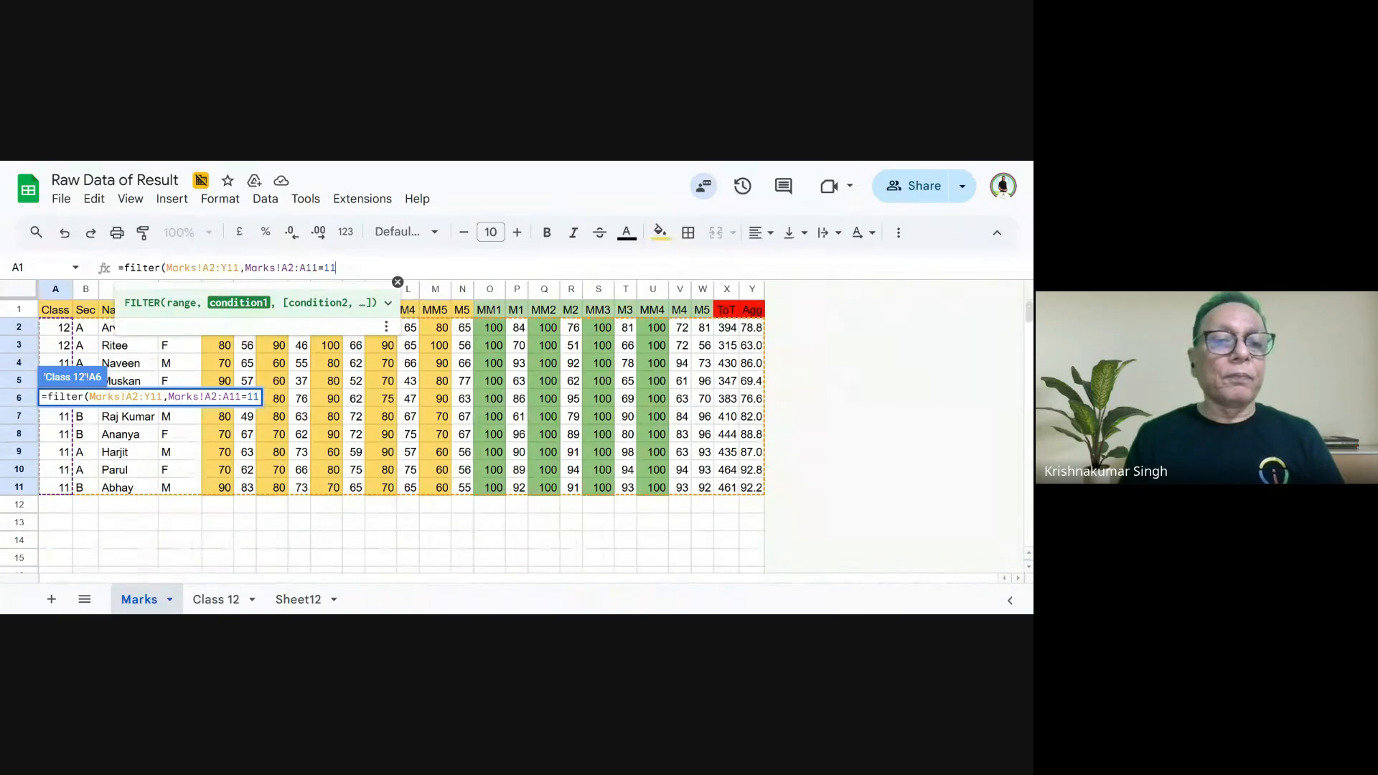
- Add the section condition Marks!B2:B11='A' as the second FILTER condition, close the parenthesis and enter the formula
{"action": "type", "text": ","}
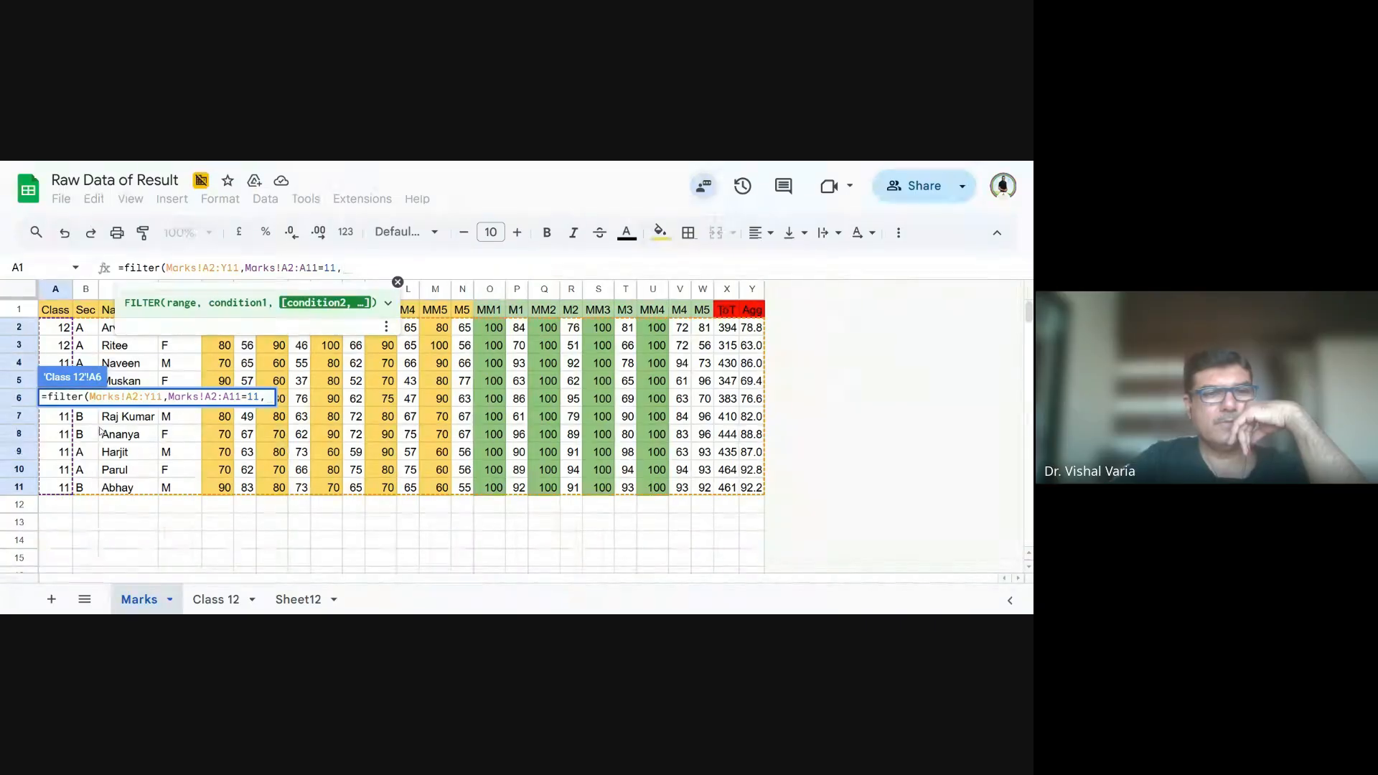
{"action": "left_click_drag", "start_coordinate": [86, 329], "coordinate": [82, 488]}
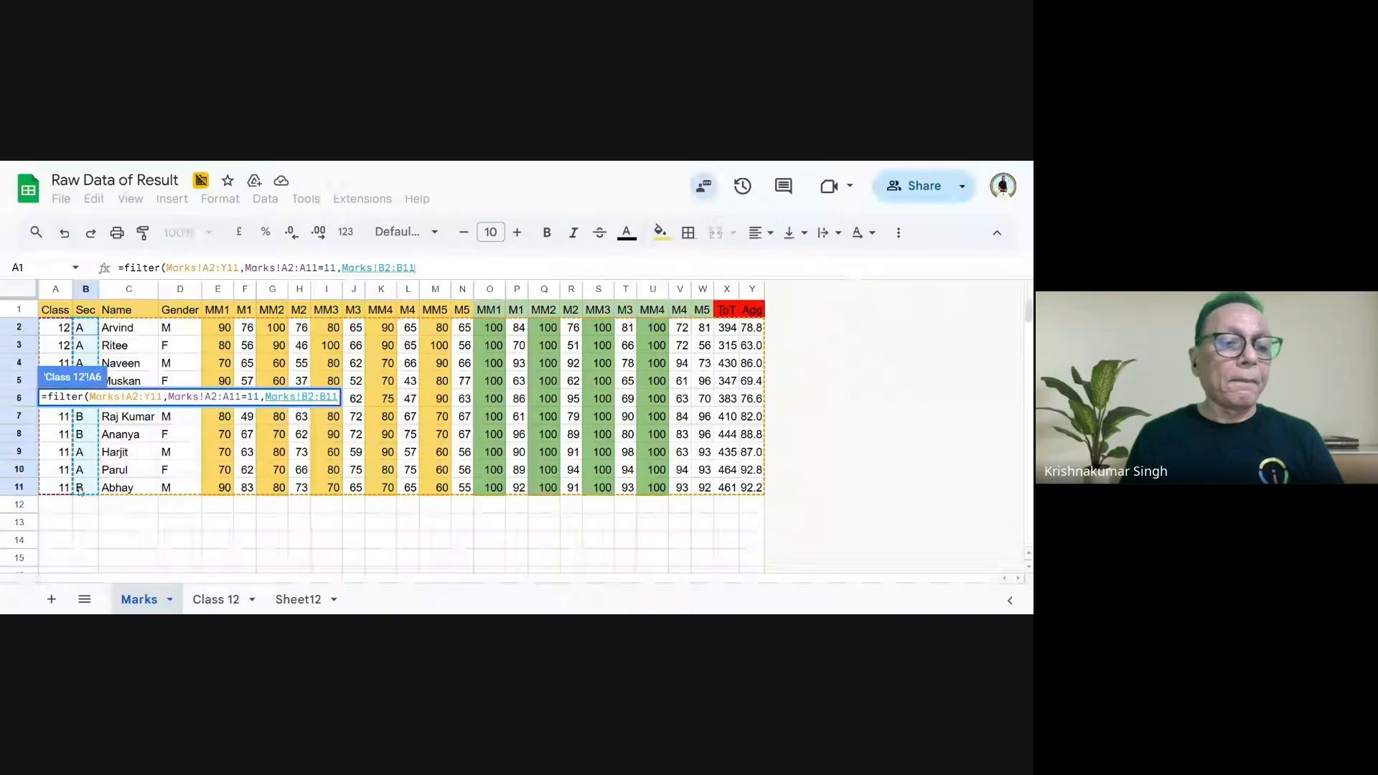
{"action": "type", "text": "="}
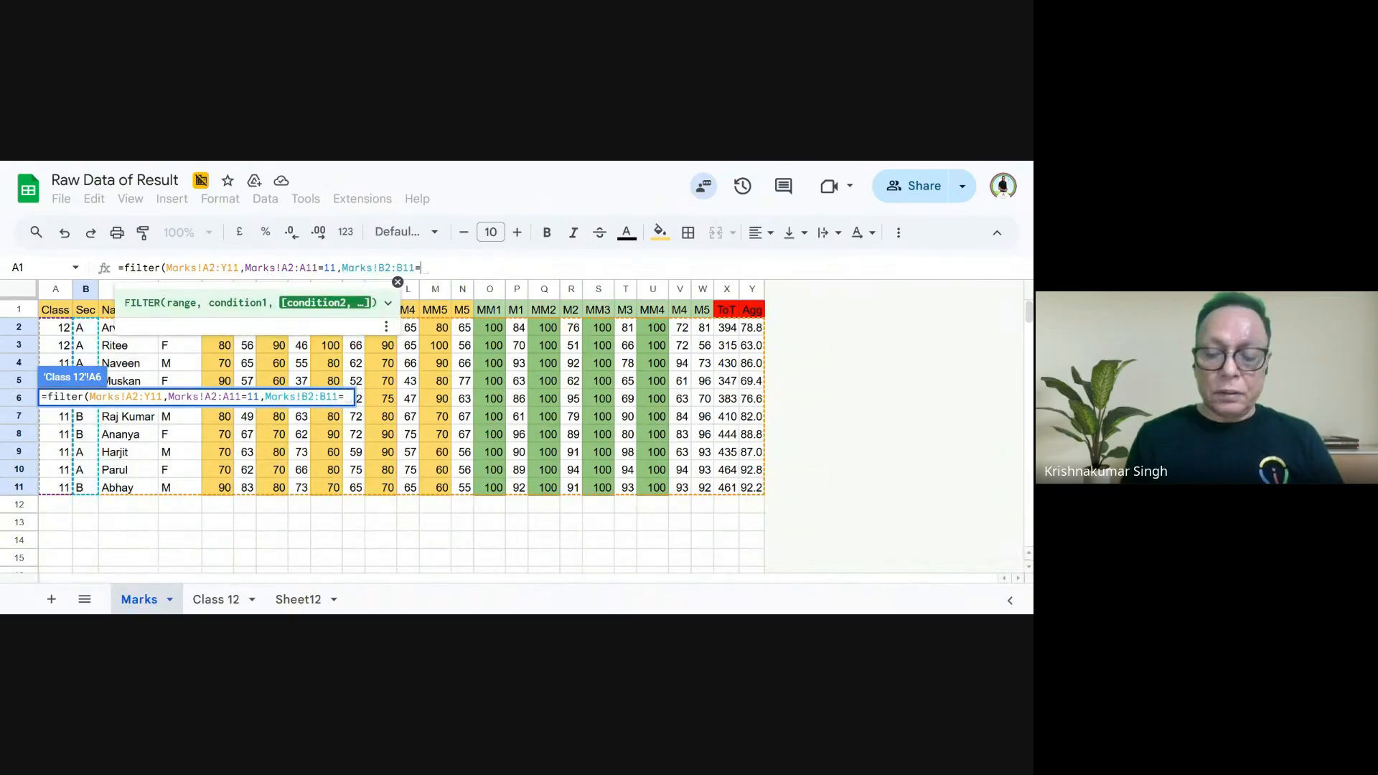
{"action": "type", "text": "'A"}
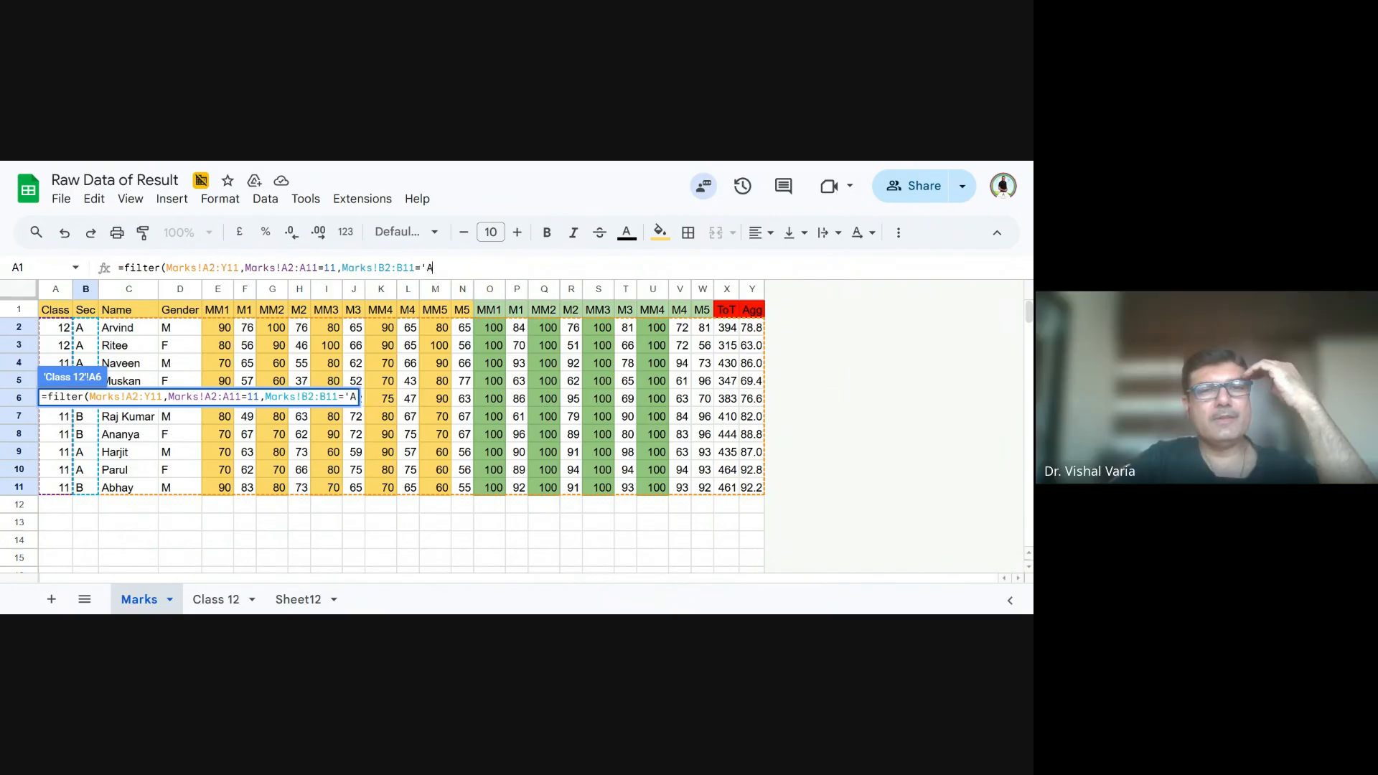
{"action": "type", "text": "'"}
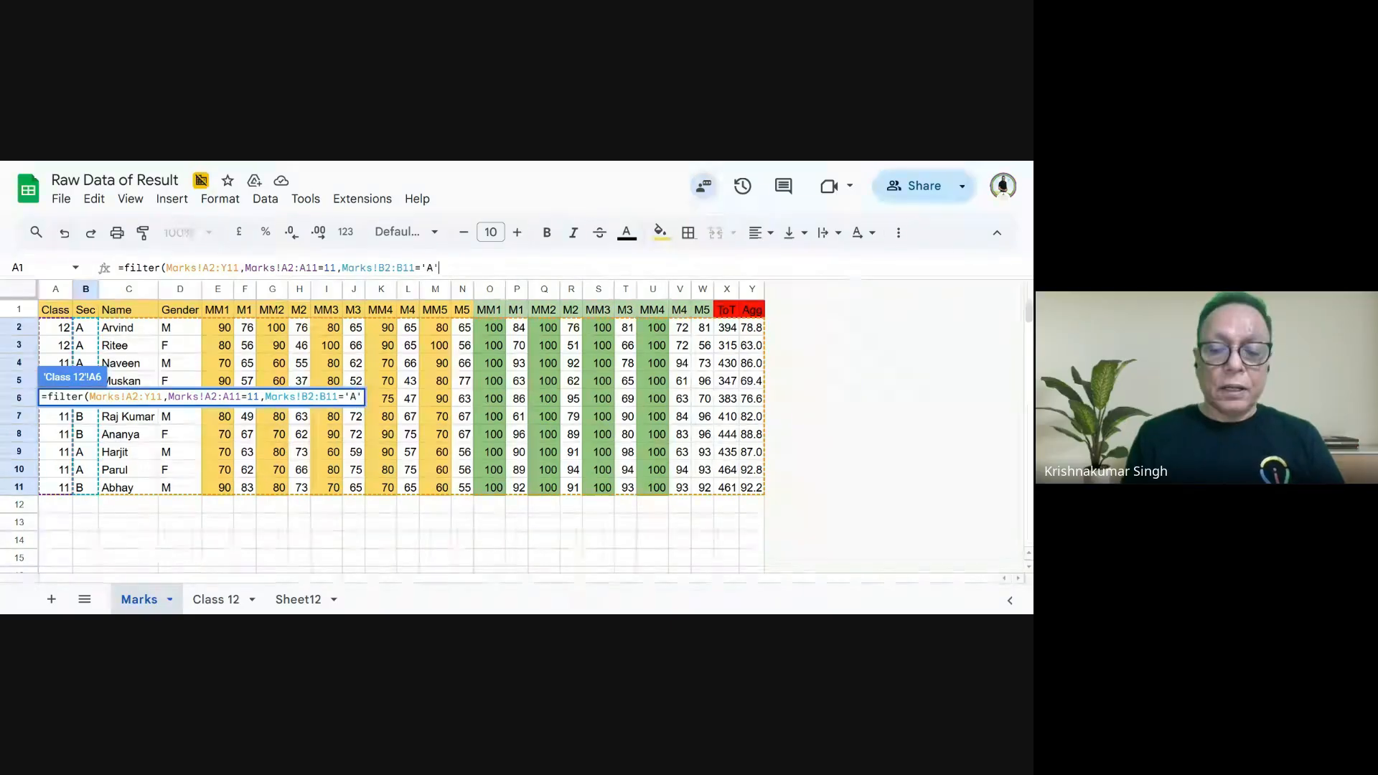
{"action": "type", "text": ")"}
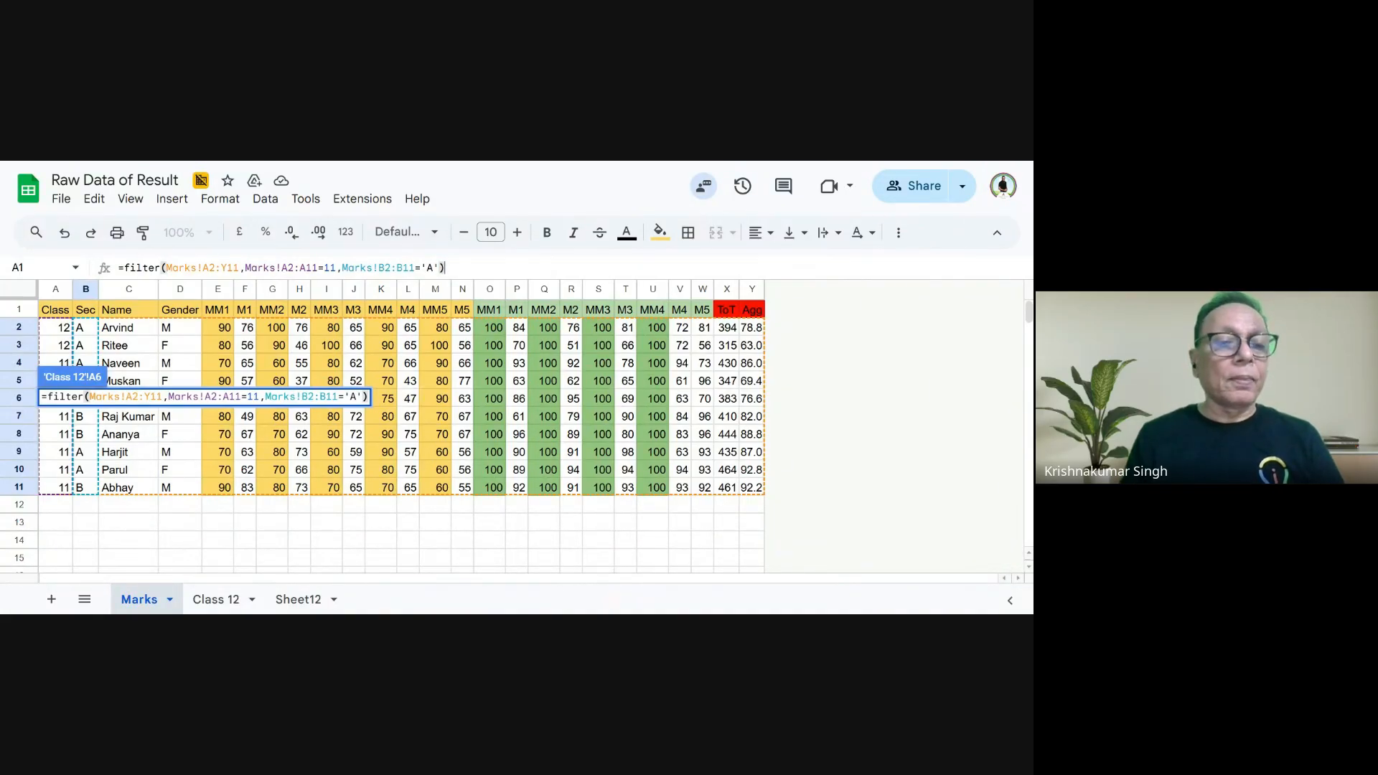
{"action": "key", "text": "Return"}
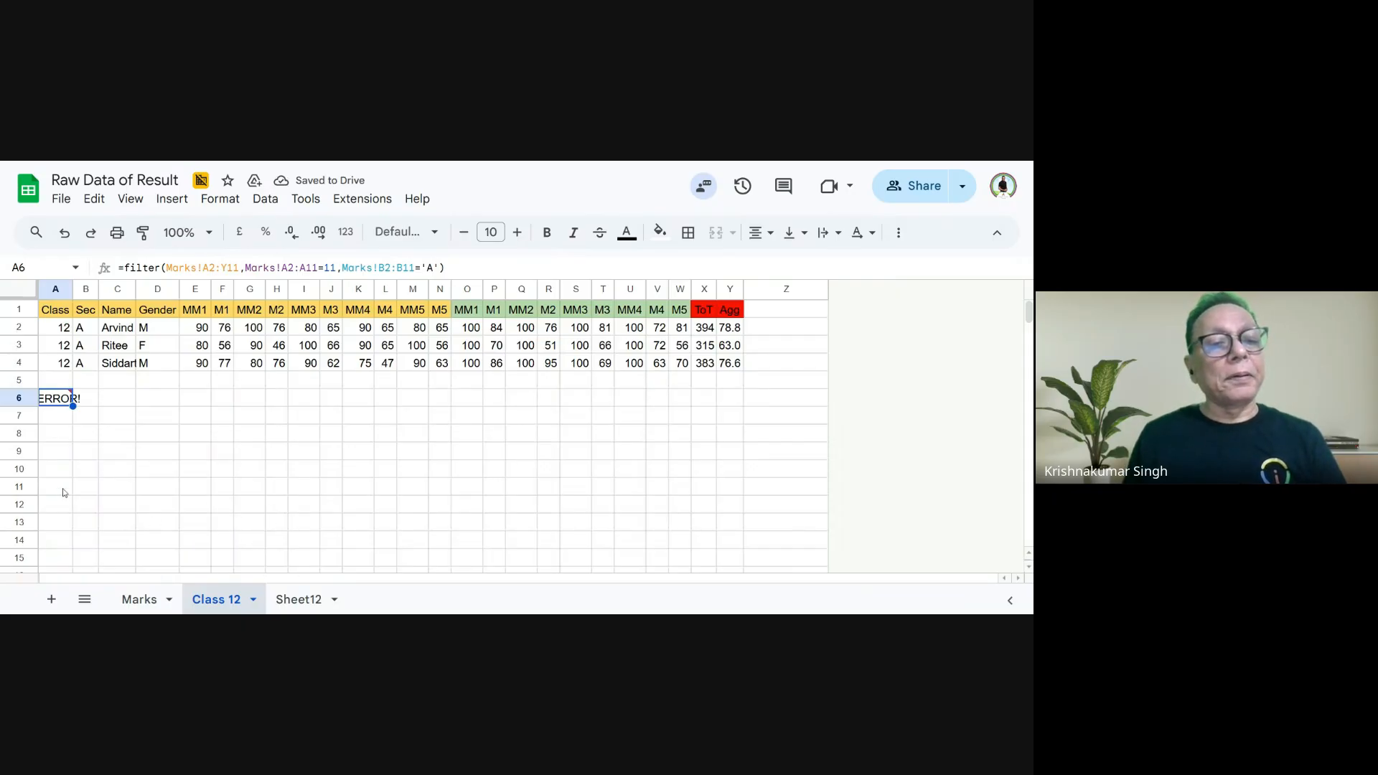
- Replace 'A' with "A" in the FILTER formula in A6, enter it, and check the formula and its source data on Marks
{"action": "double_click", "coordinate": [56, 404]}
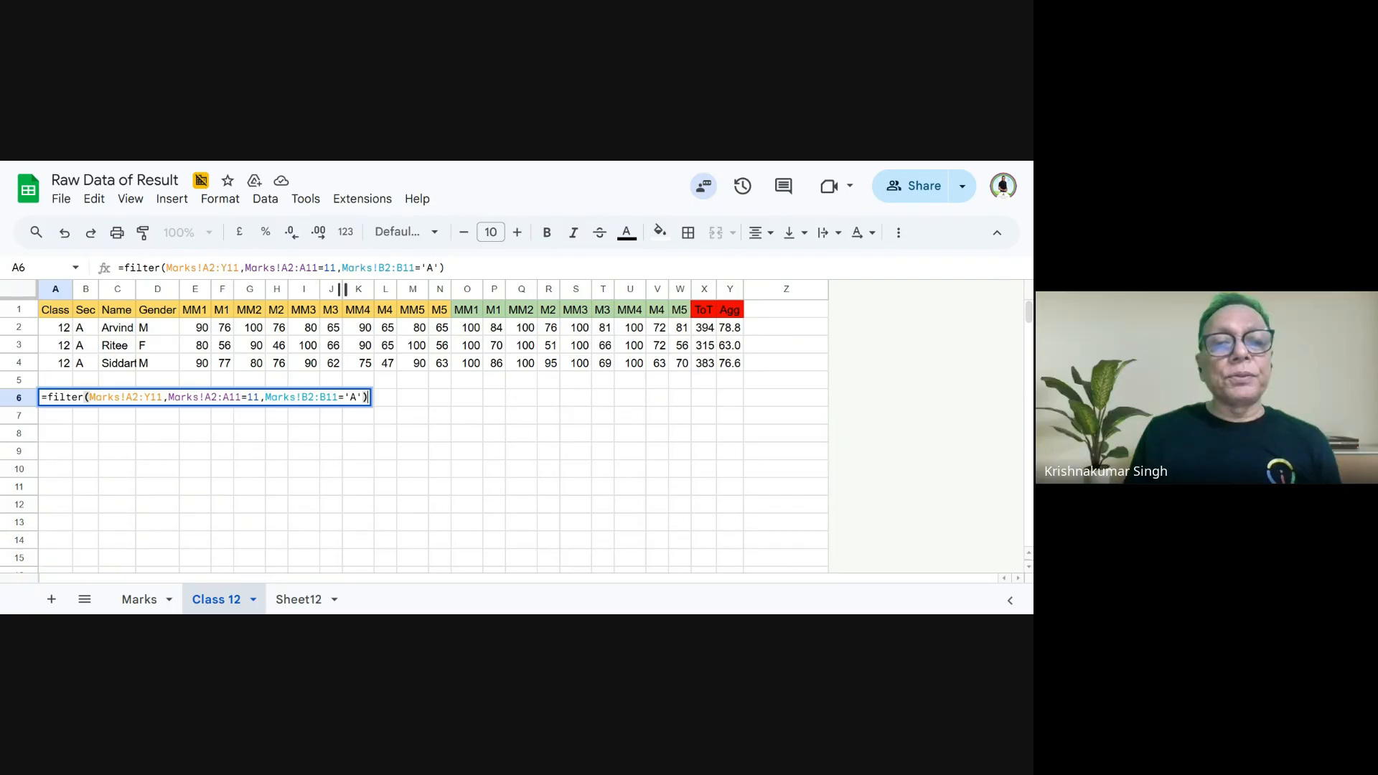
{"action": "key", "text": "shift+Left"}
{"action": "key", "text": "shift+Left"}
{"action": "key", "text": "shift+Left"}
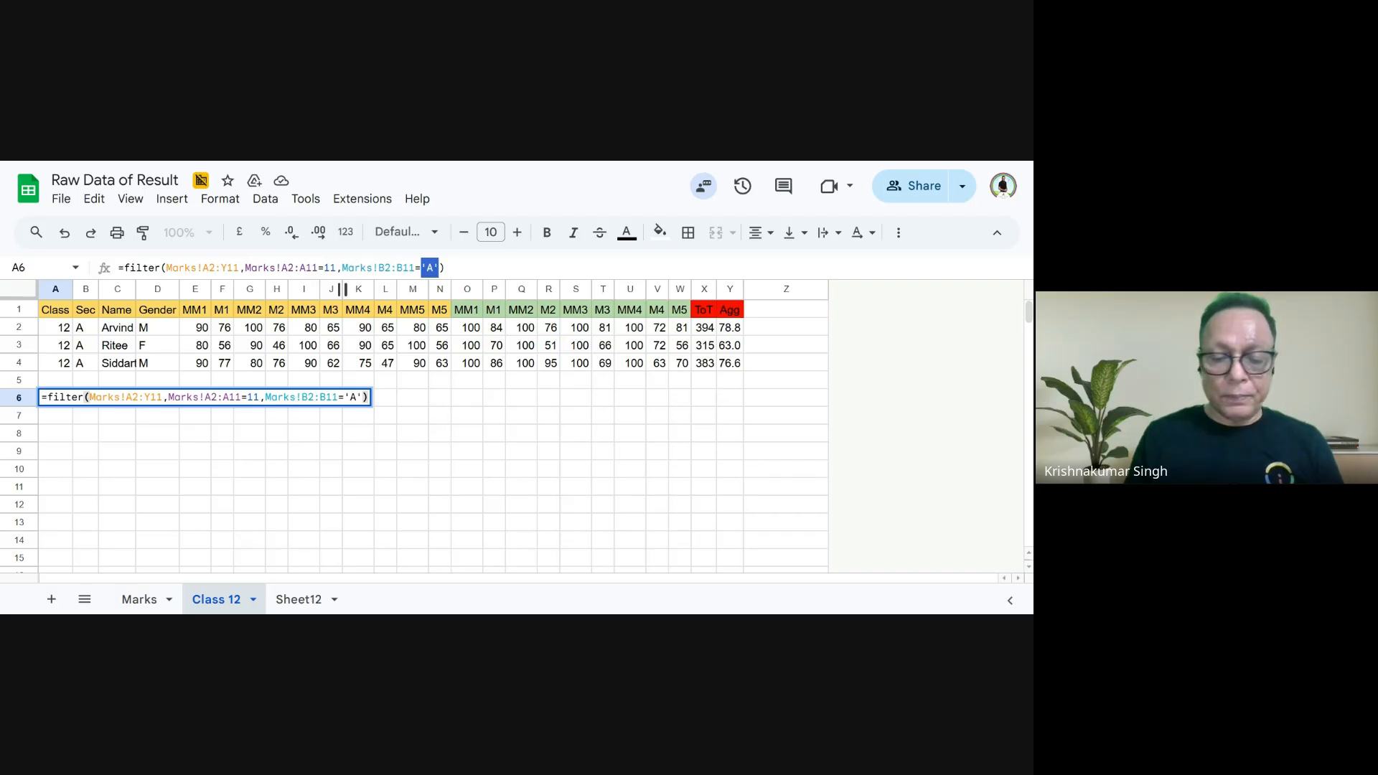
{"action": "type", "text": "\"A"}
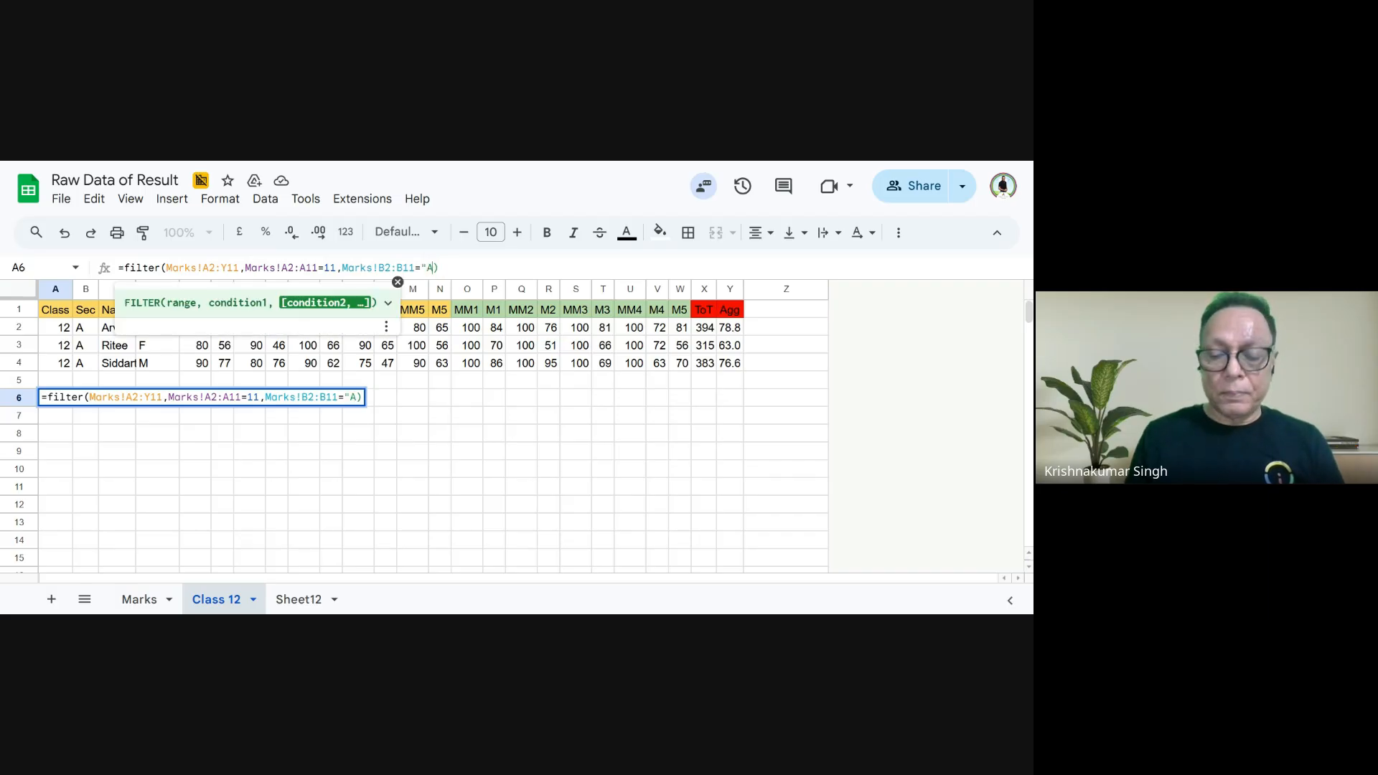
{"action": "type", "text": "\""}
{"action": "key", "text": "Return"}
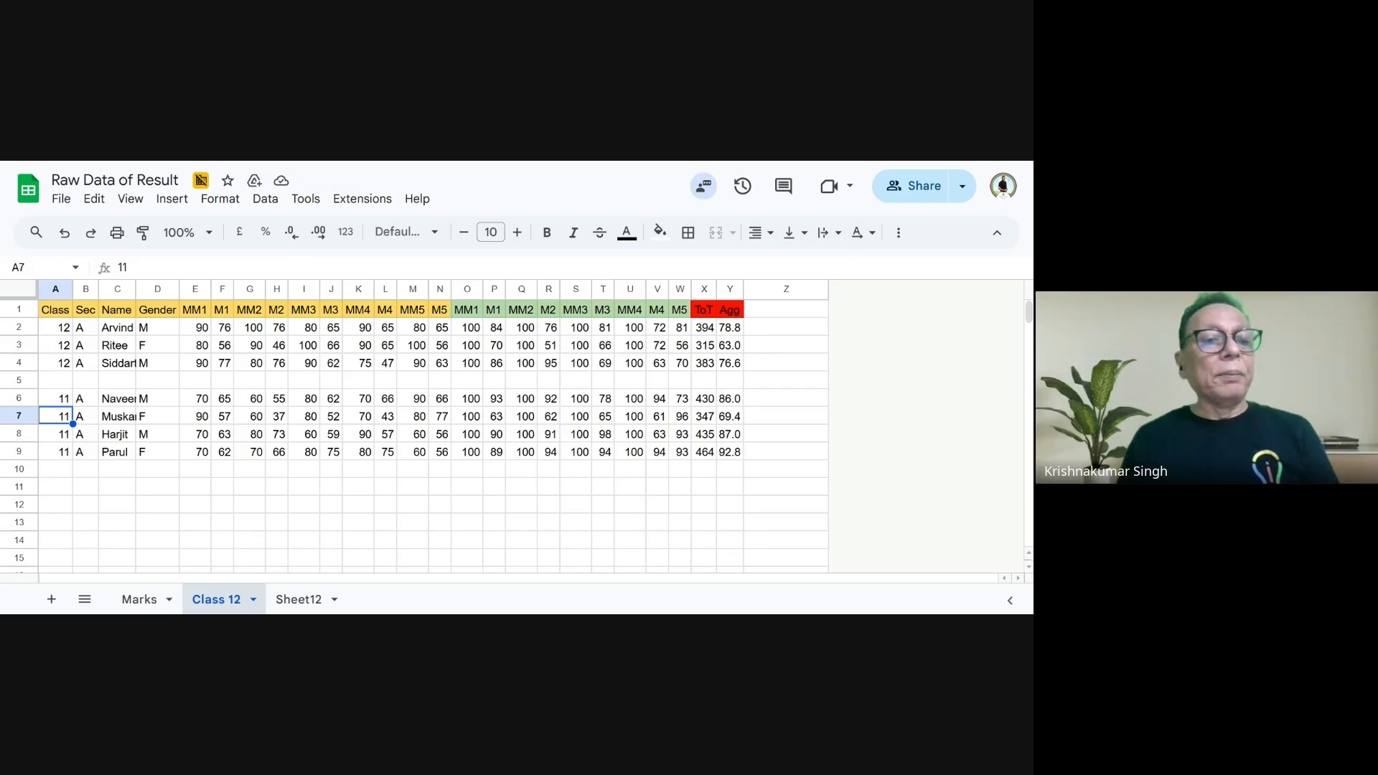
{"action": "left_click", "coordinate": [61, 403]}
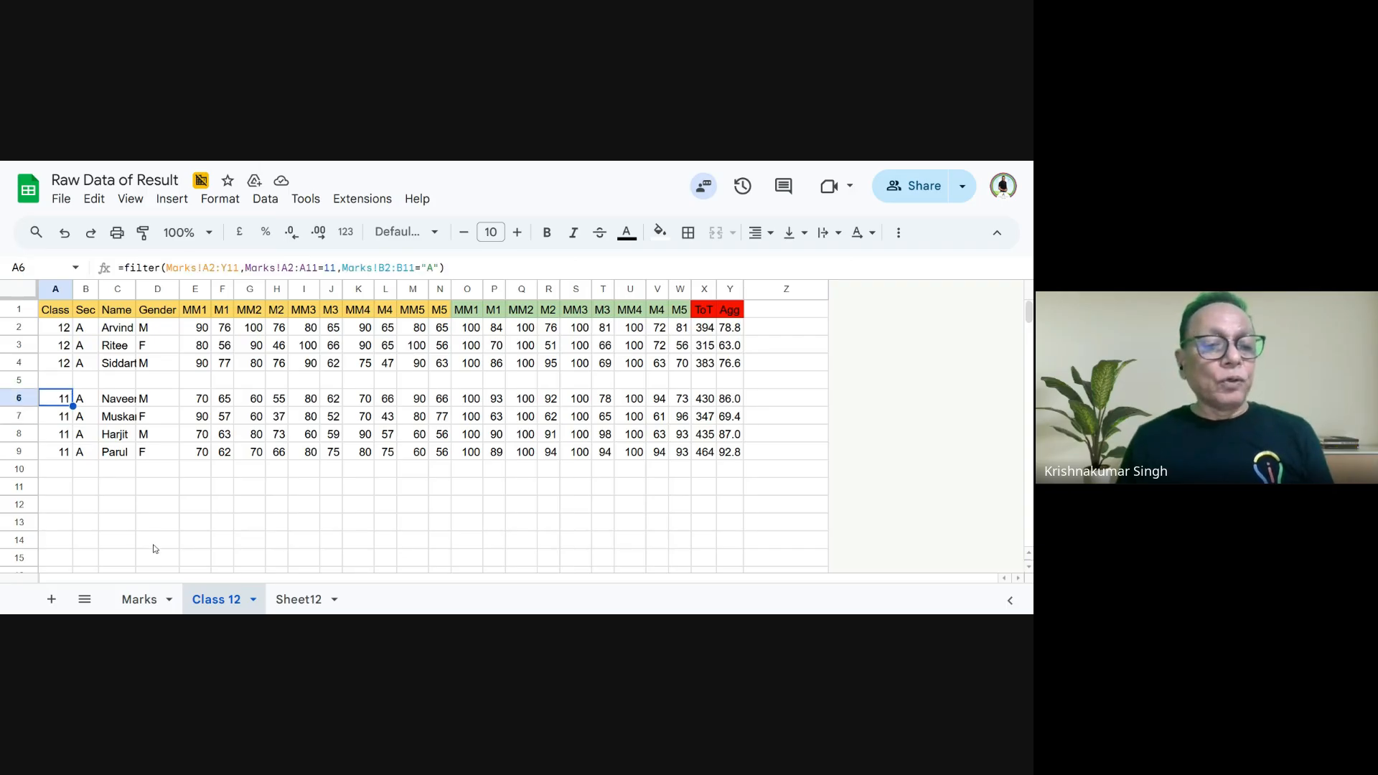
{"action": "left_click", "coordinate": [147, 600]}
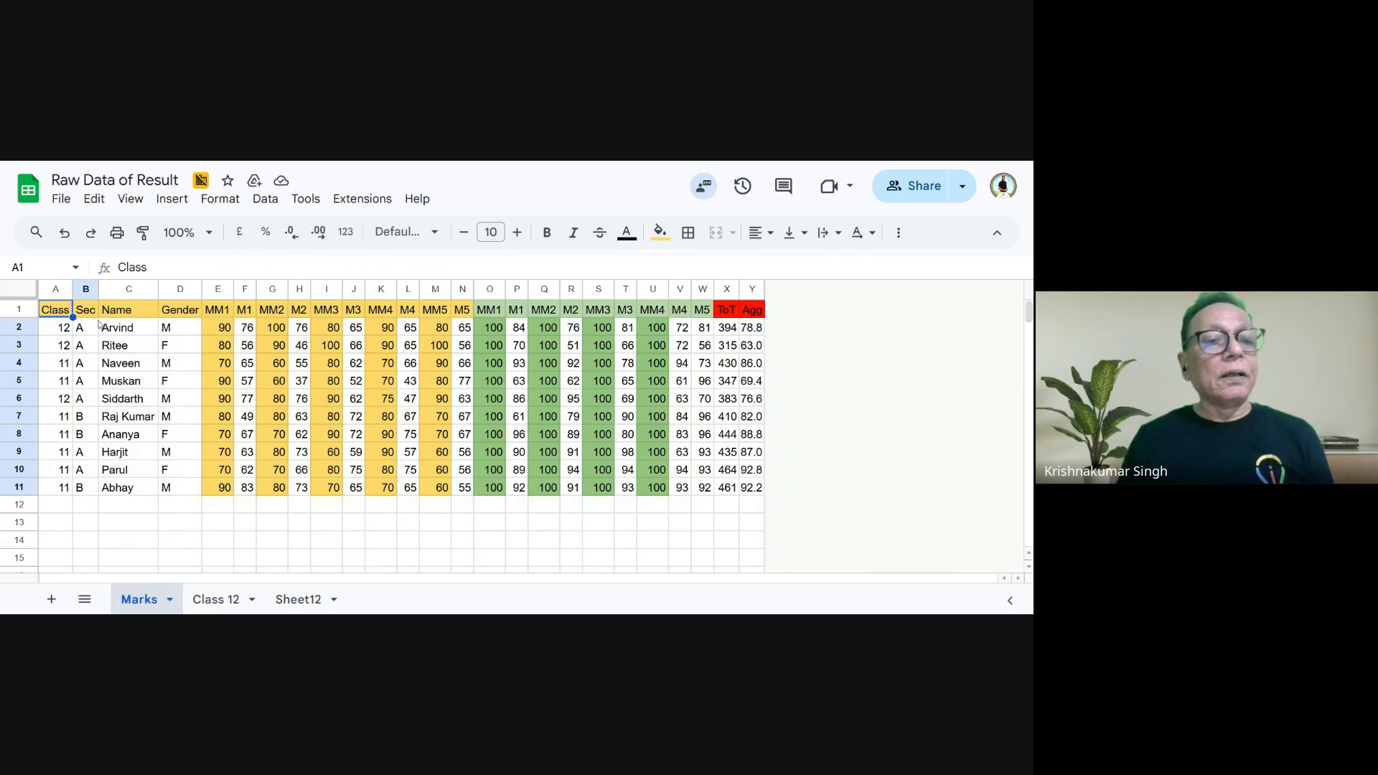
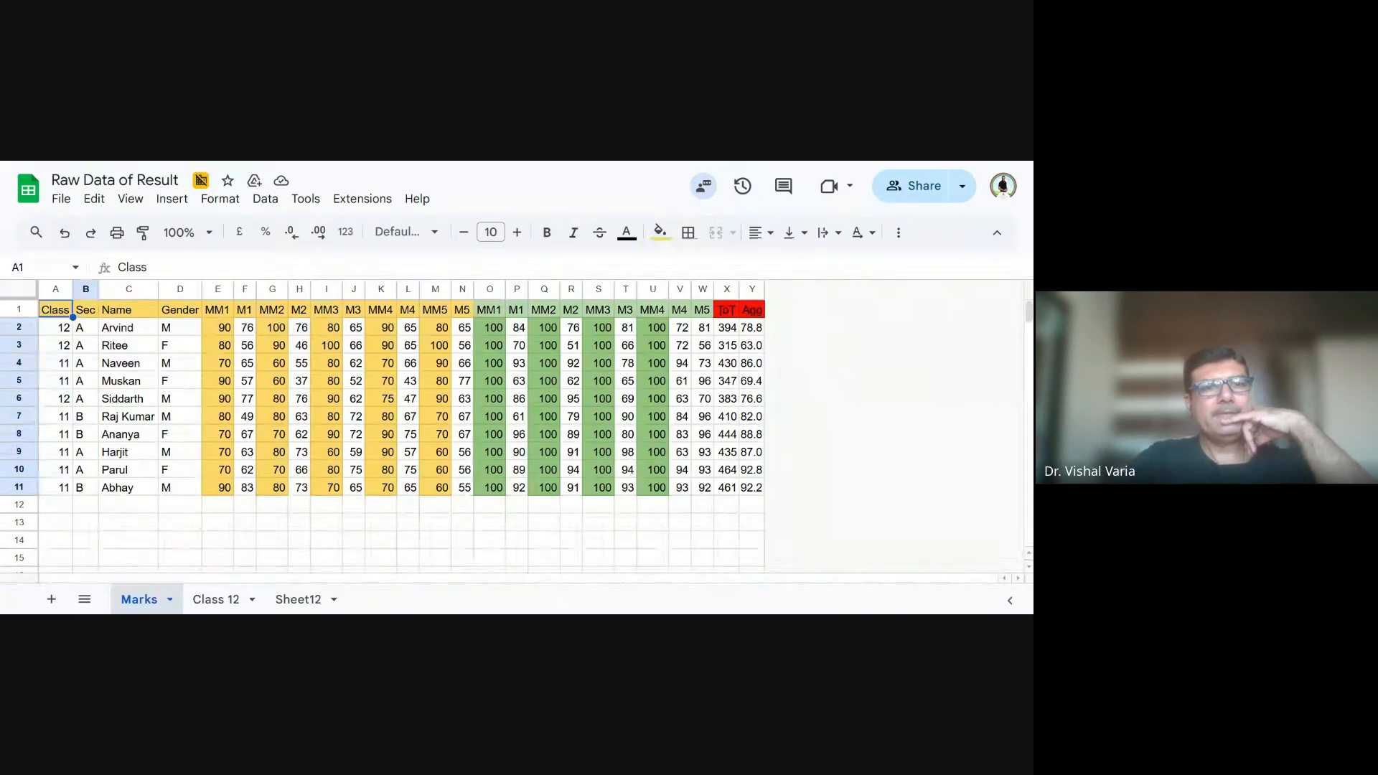
- Review the source data A2:D11 on Marks in Raw Data of Result and switch to the blank Untitled spreadsheet
{"action": "key", "text": "ctrl+c"}
{"action": "left_click", "coordinate": [59, 334]}
{"action": "left_click_drag", "start_coordinate": [59, 337], "coordinate": [132, 401]}
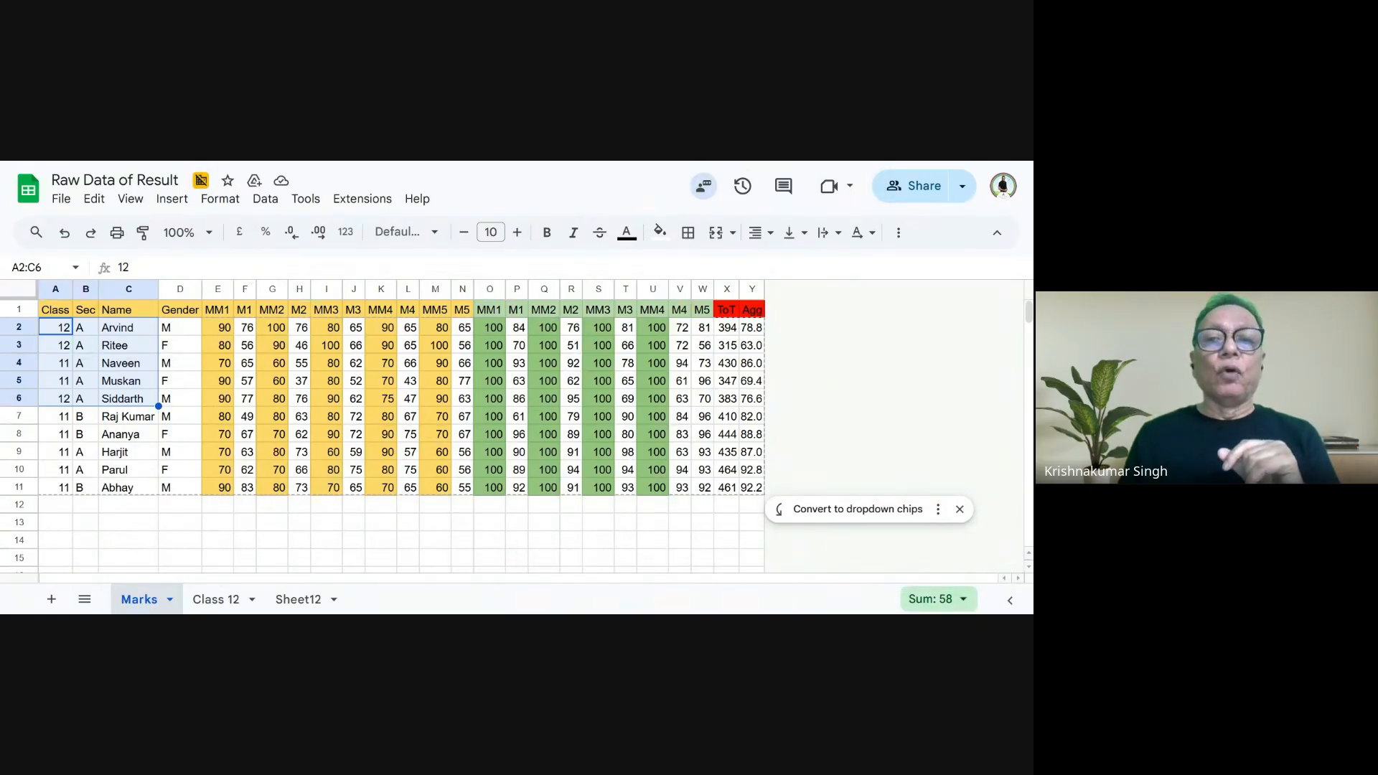
{"action": "key", "text": "ctrl+Tab"}
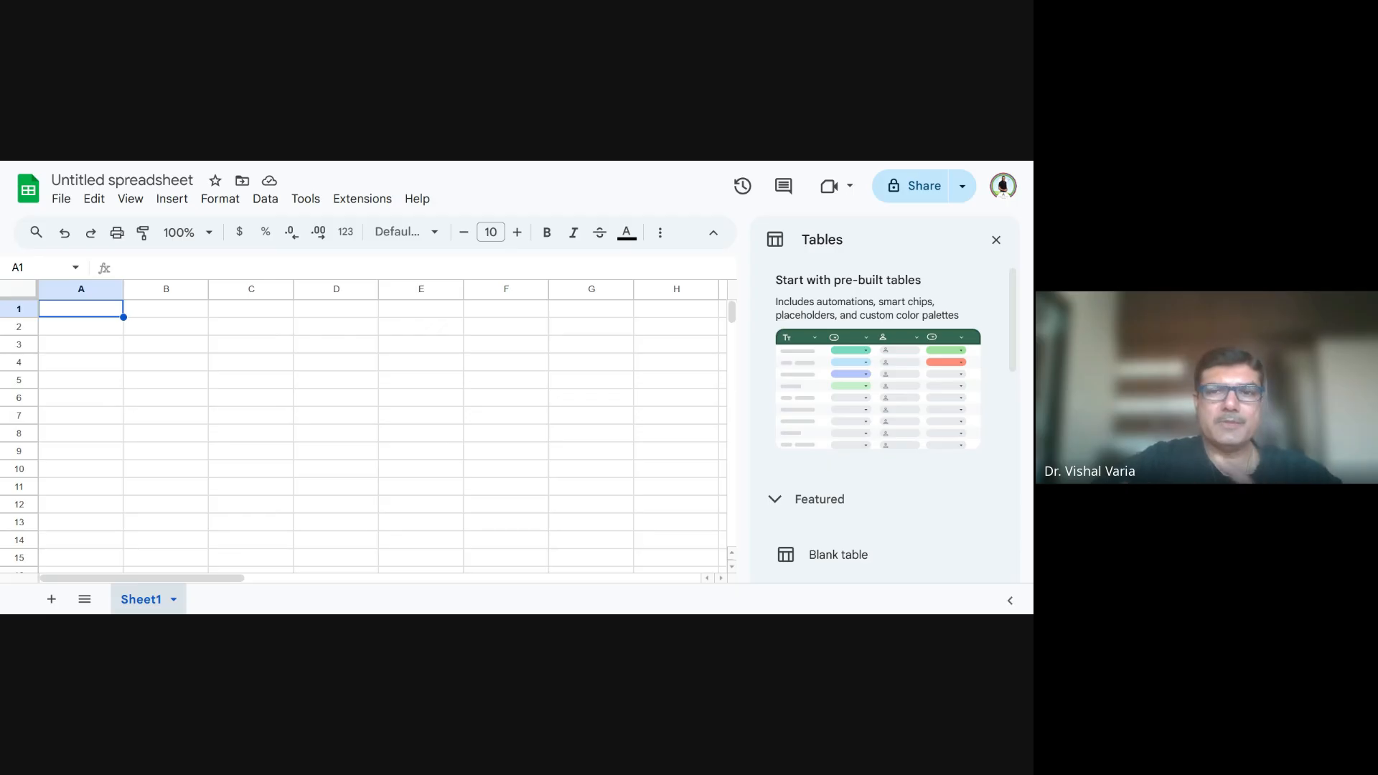
{"action": "key", "text": "ctrl+Tab"}
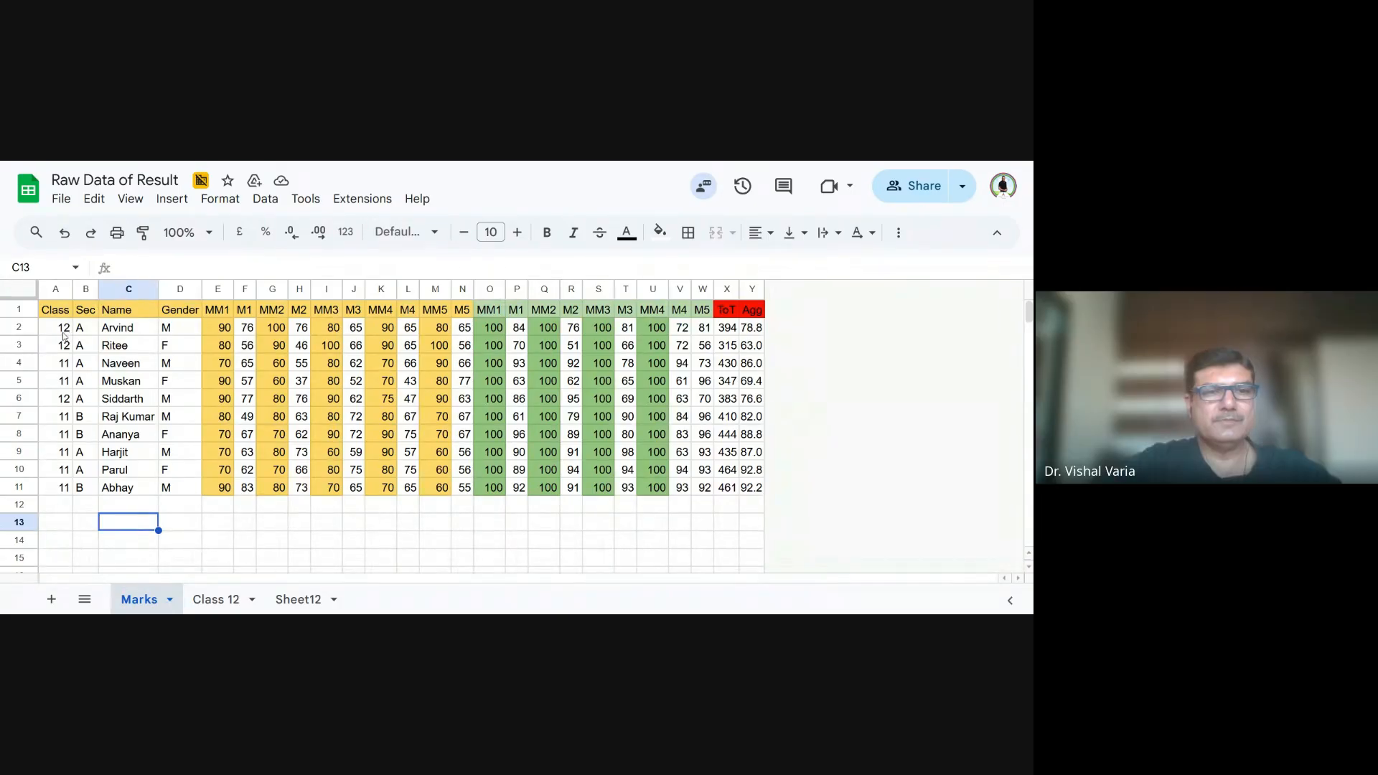
{"action": "left_click_drag", "start_coordinate": [64, 328], "coordinate": [169, 487]}
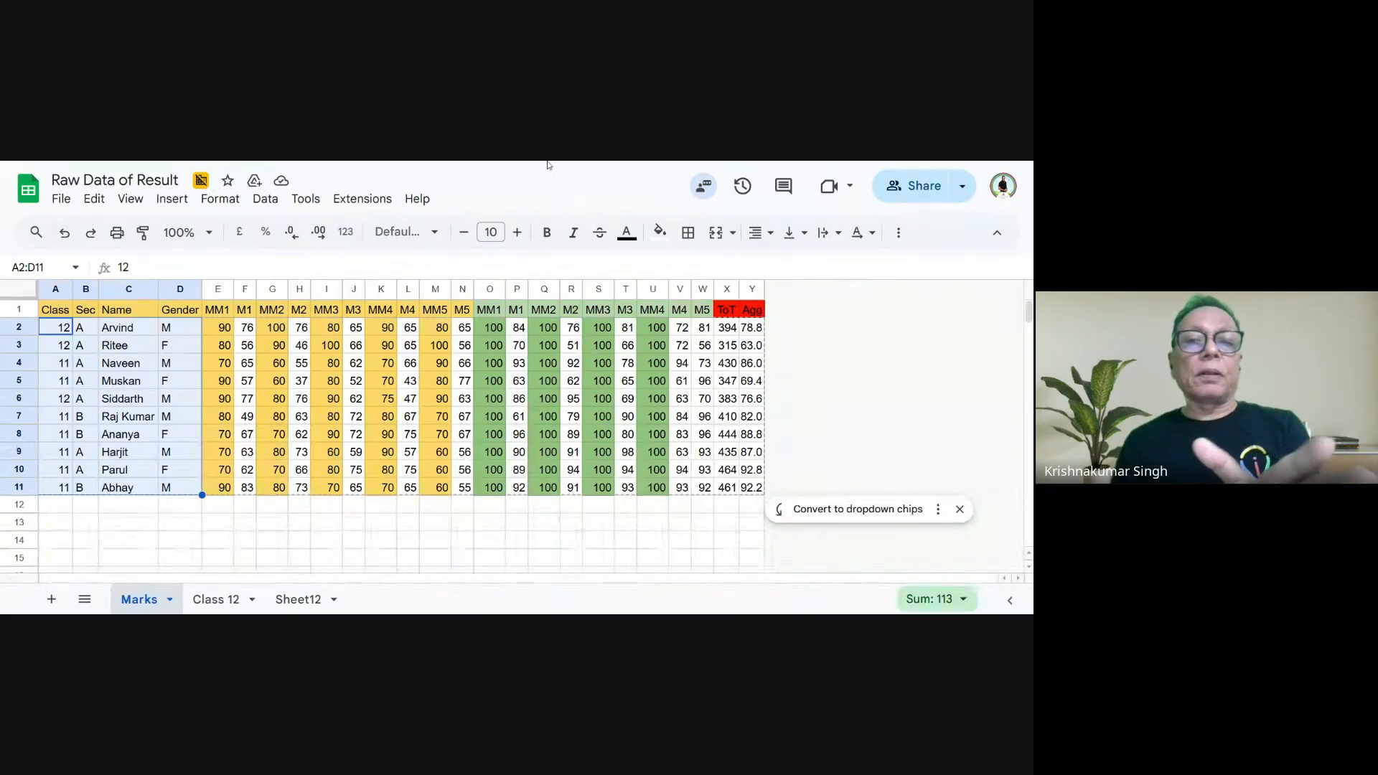
{"action": "key", "text": "ctrl+Tab"}
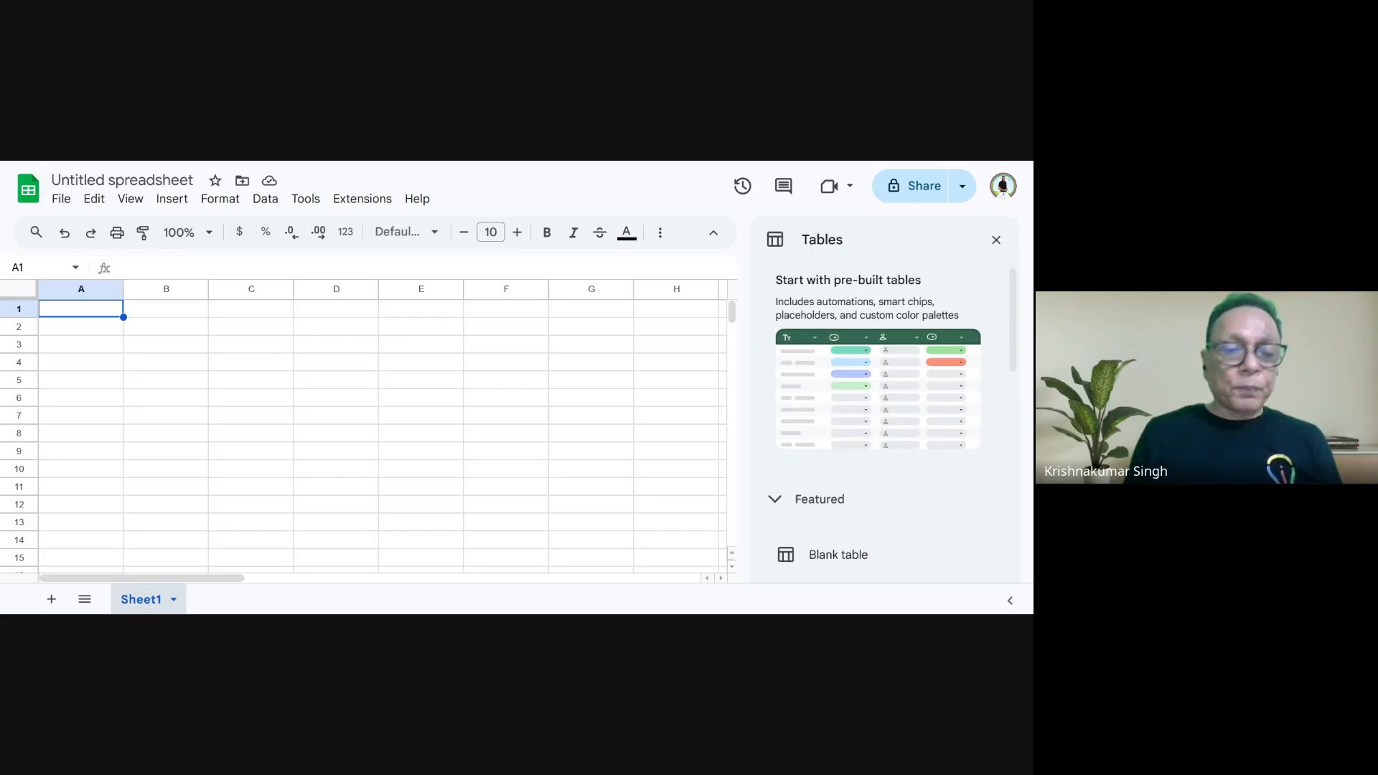
{"action": "type", "text": "="}
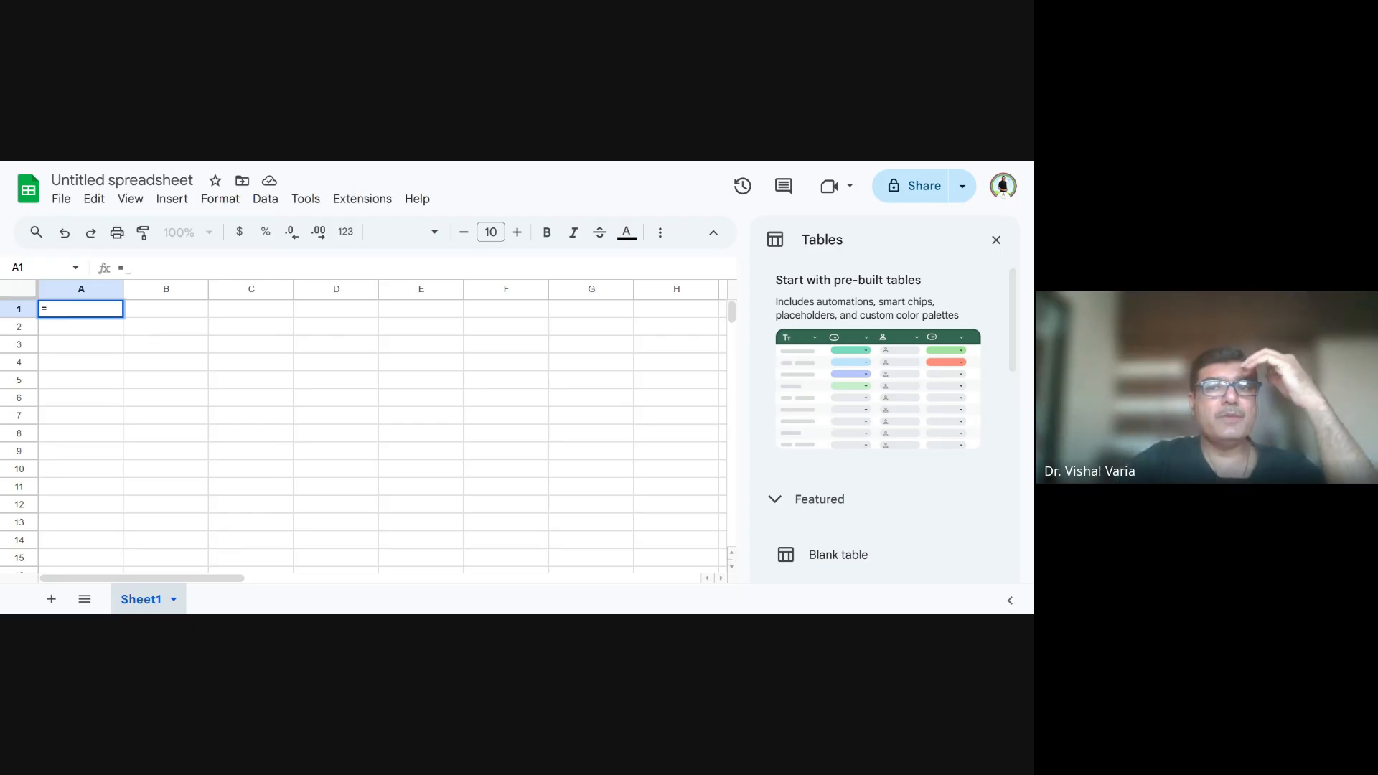
{"action": "left_click", "coordinate": [60, 201]}
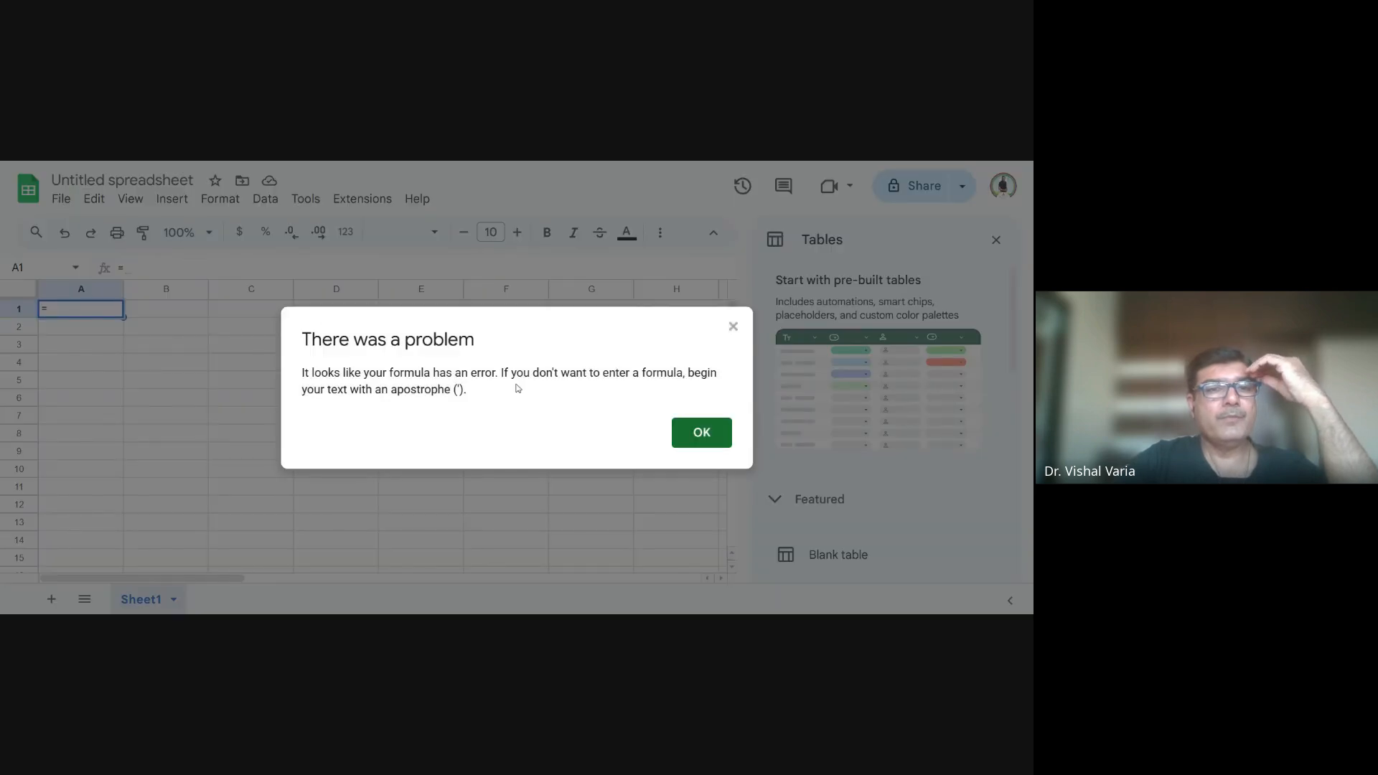
{"action": "left_click", "coordinate": [701, 434]}
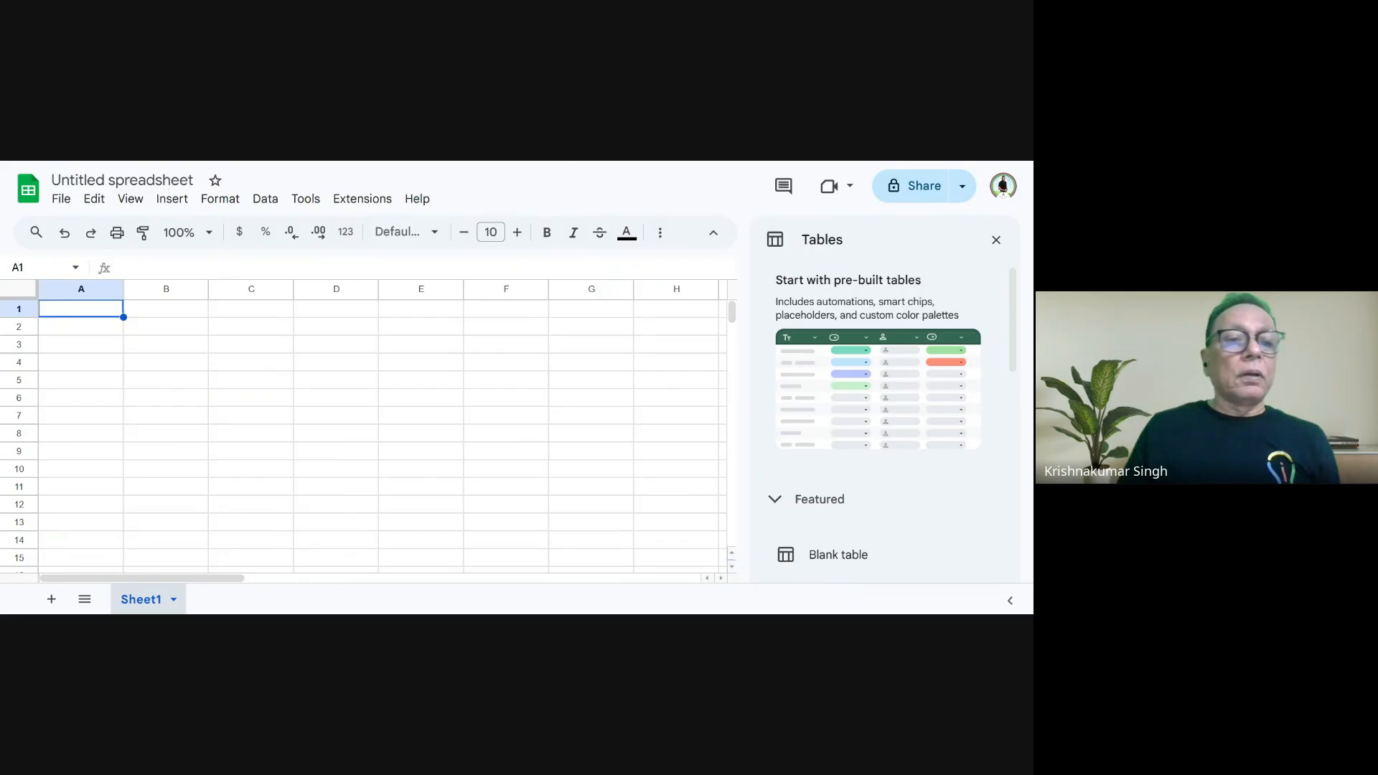
- Start an IMPORTRANGE formula in A1 of Sheet1 in the Untitled spreadsheet
{"action": "double_click", "coordinate": [102, 309]}
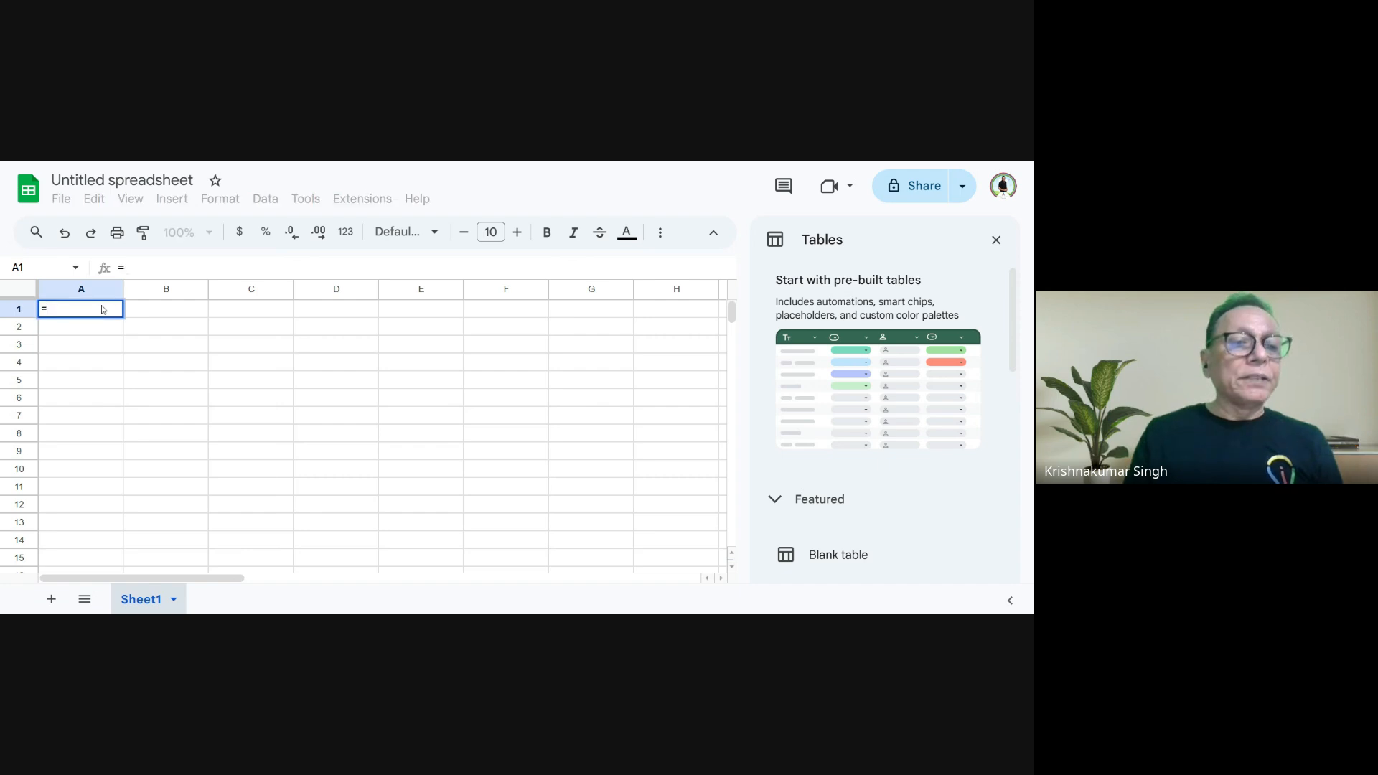
{"action": "type", "text": "=impor"}
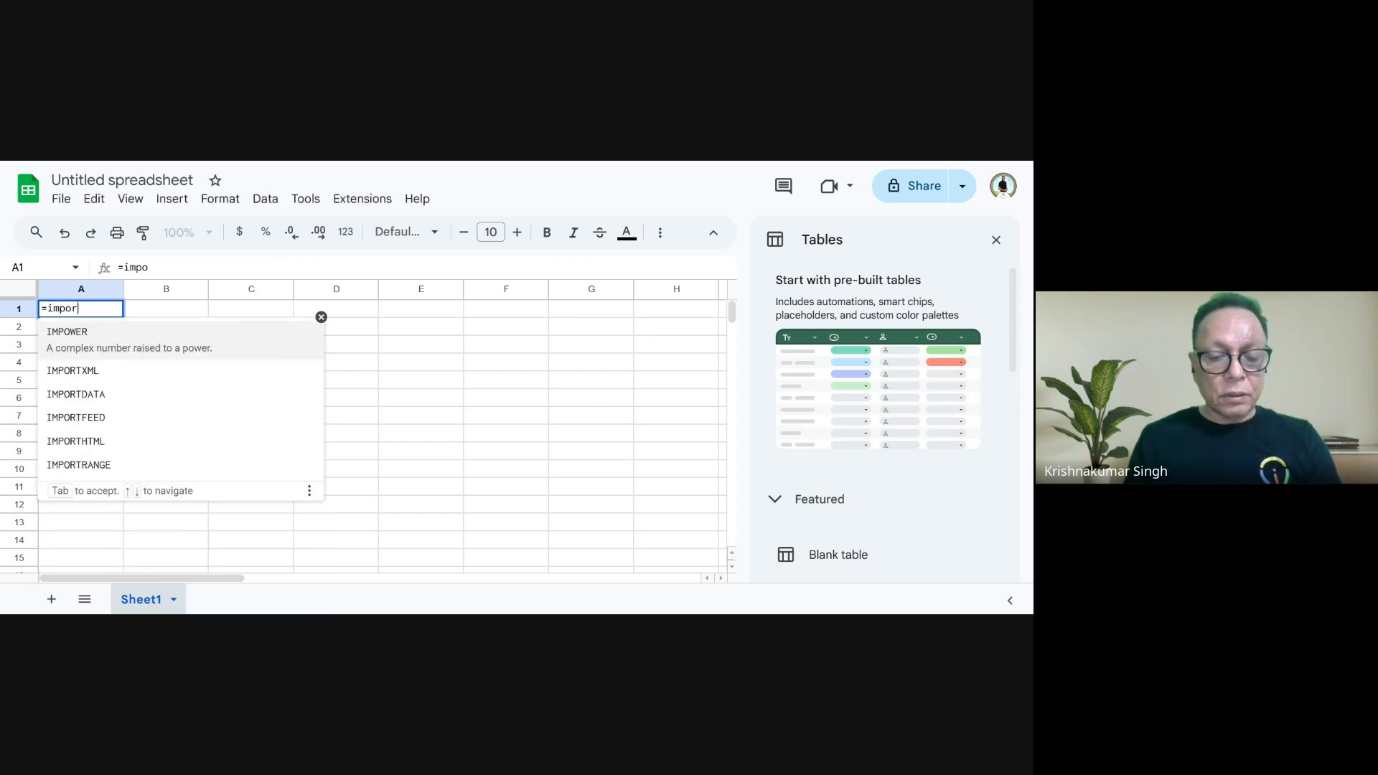
{"action": "type", "text": "trange"}
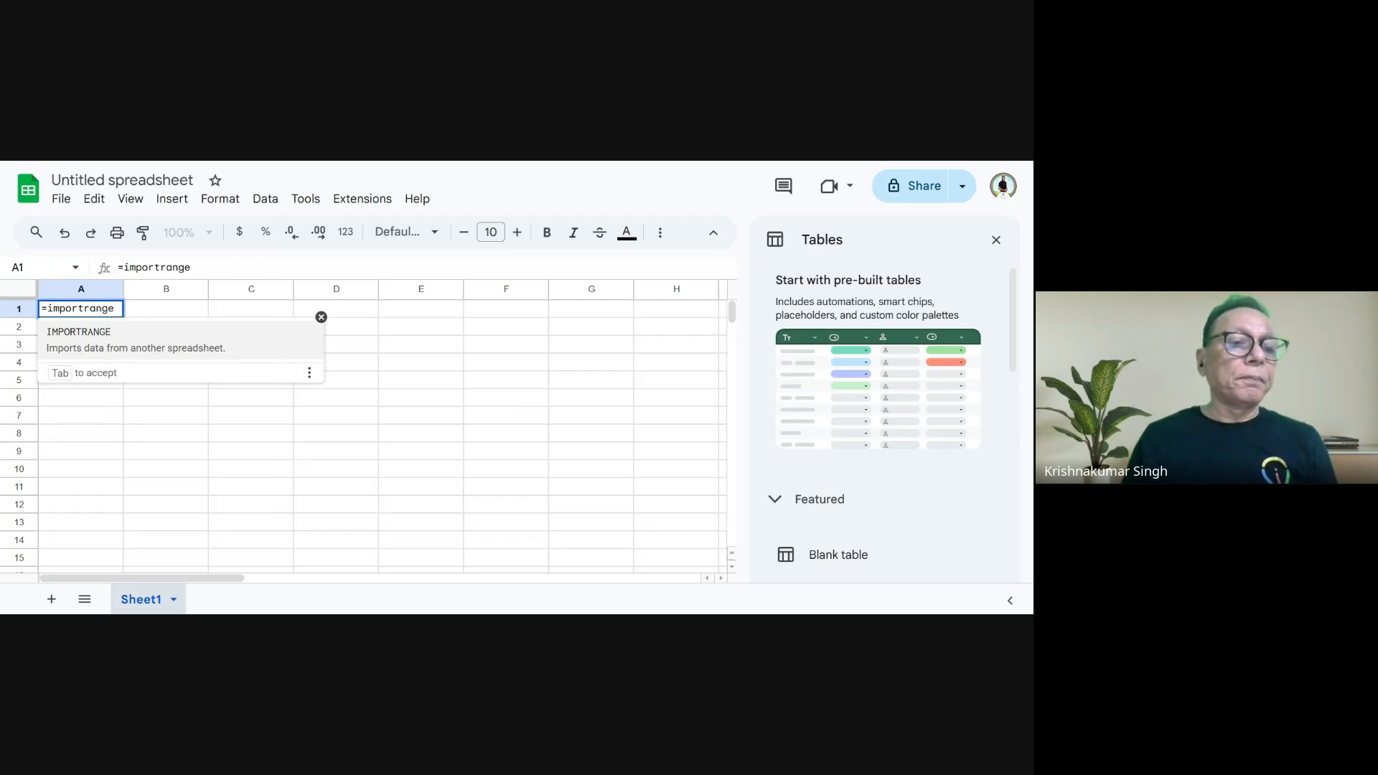
{"action": "left_click", "coordinate": [81, 337]}
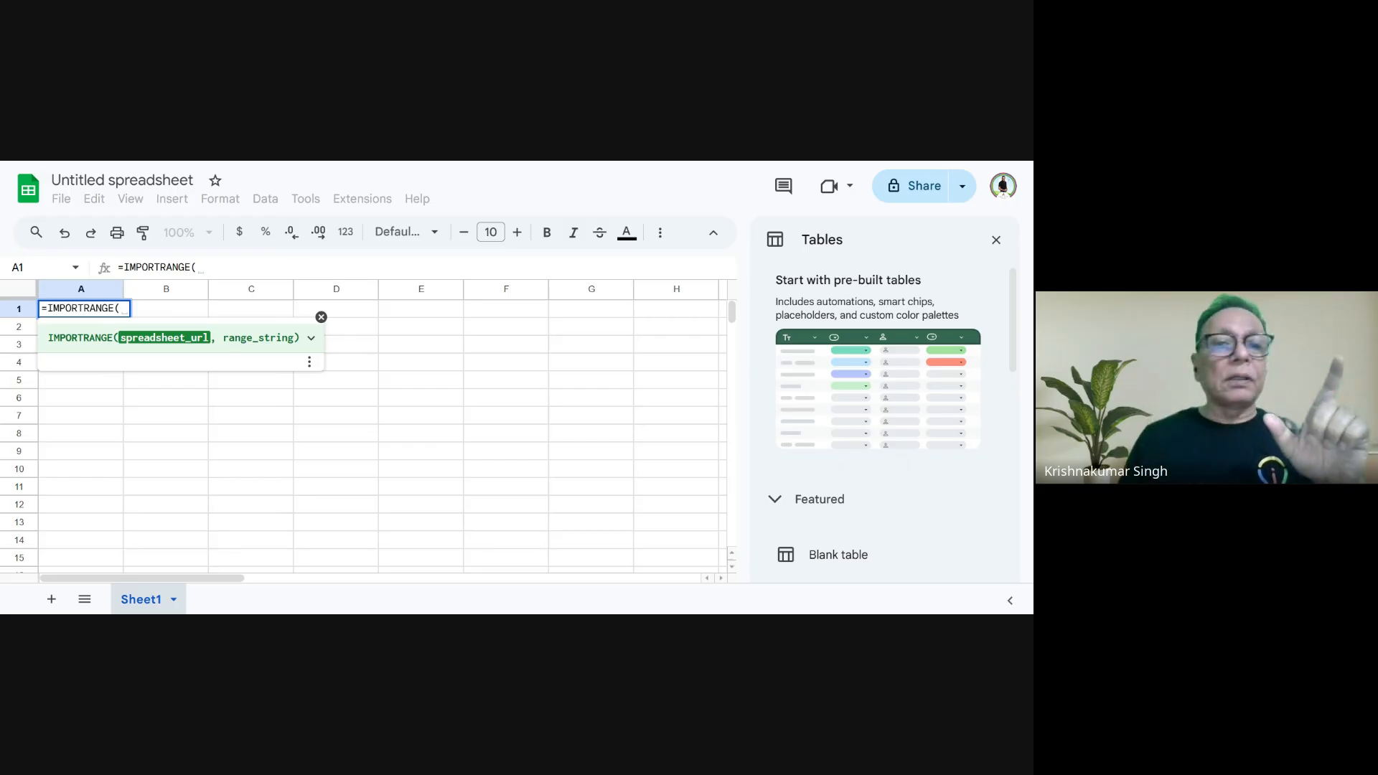
- Paste the Raw Data of Result spreadsheet's URL into B13 of Marks and examine the spreadsheet ID within it
{"action": "key", "text": "ctrl+shift+Tab"}
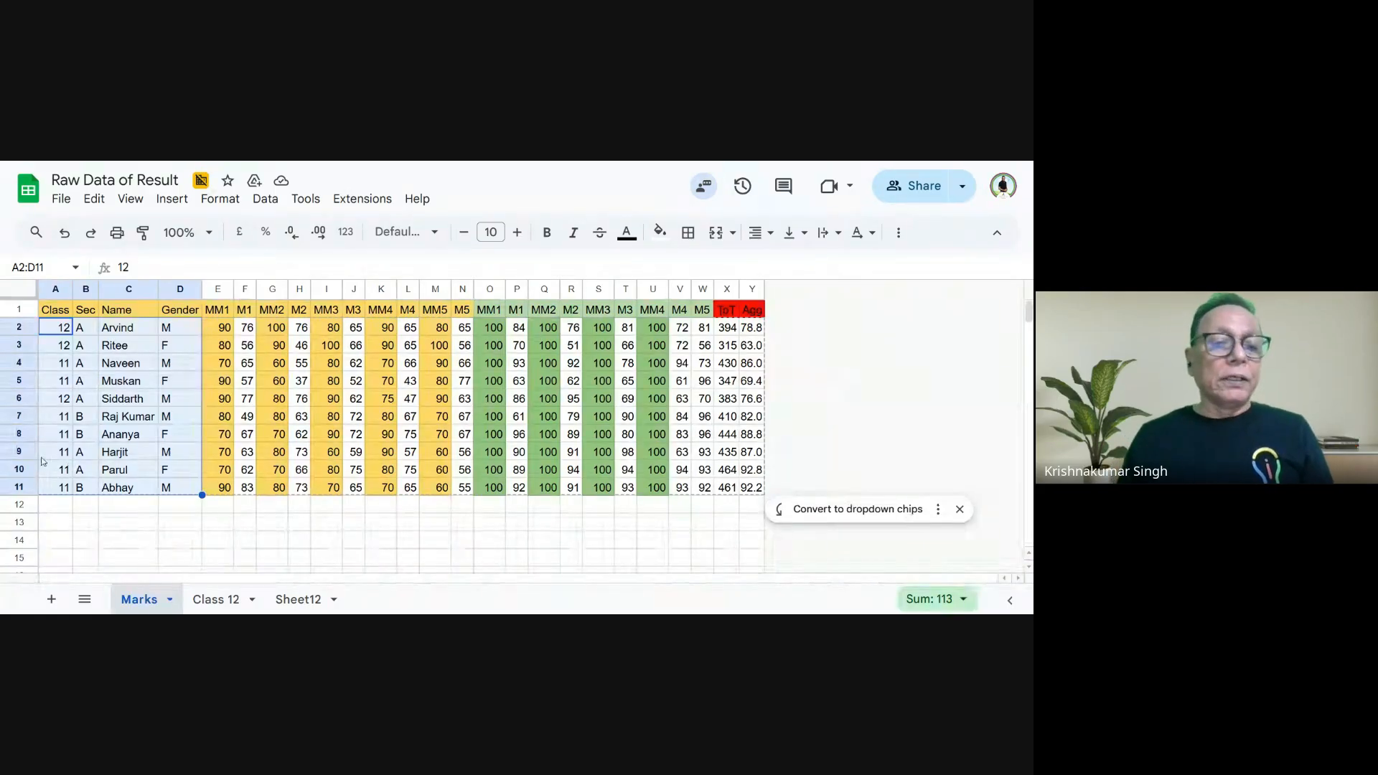
{"action": "left_click", "coordinate": [84, 529]}
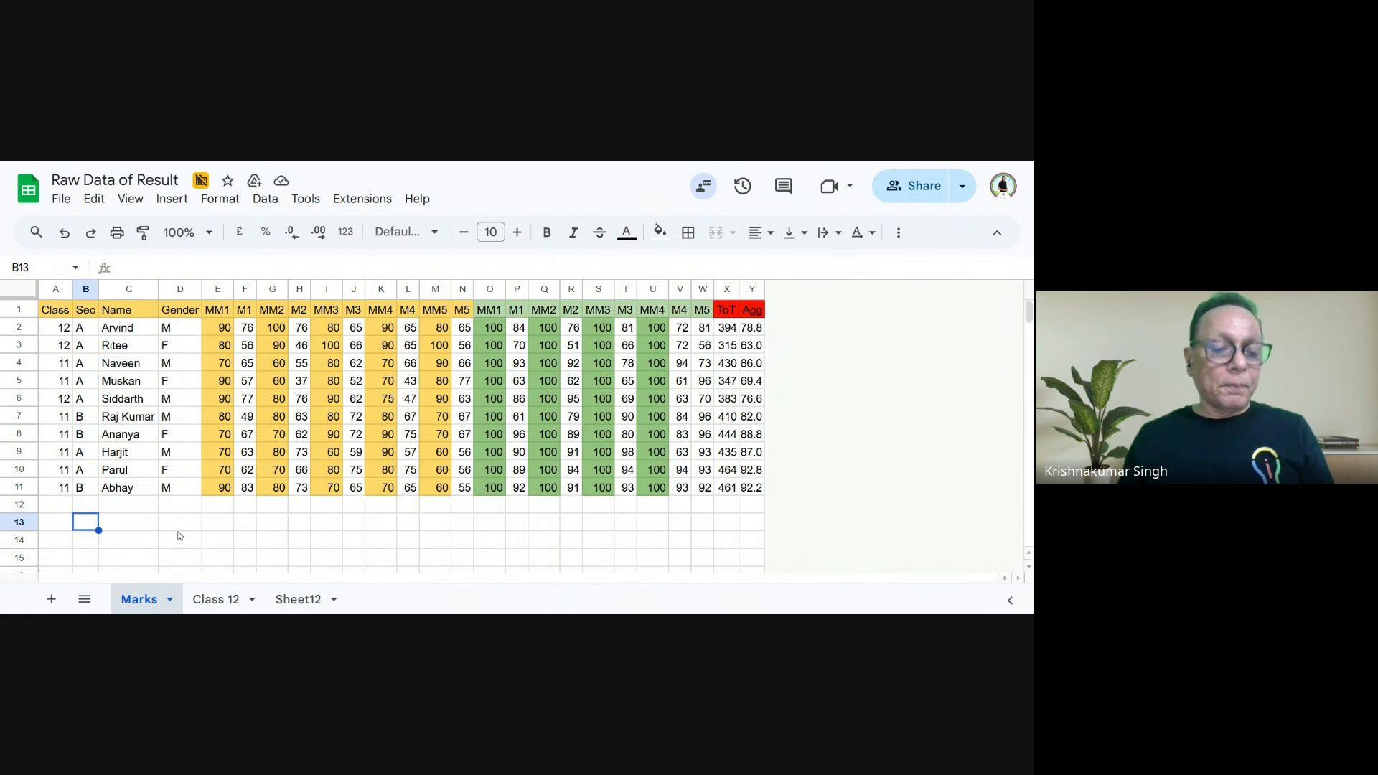
{"action": "key", "text": "ctrl+v"}
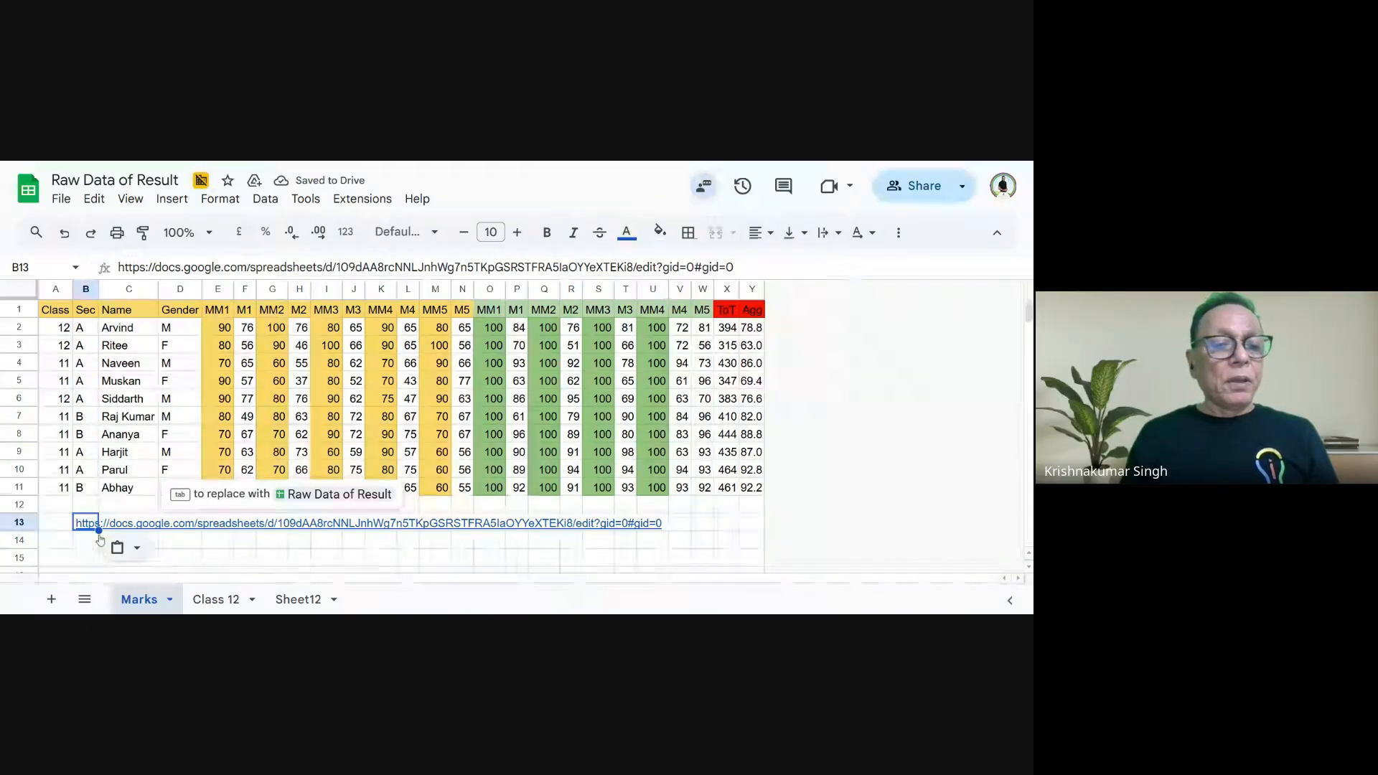
{"action": "mouse_move", "coordinate": [78, 529]}
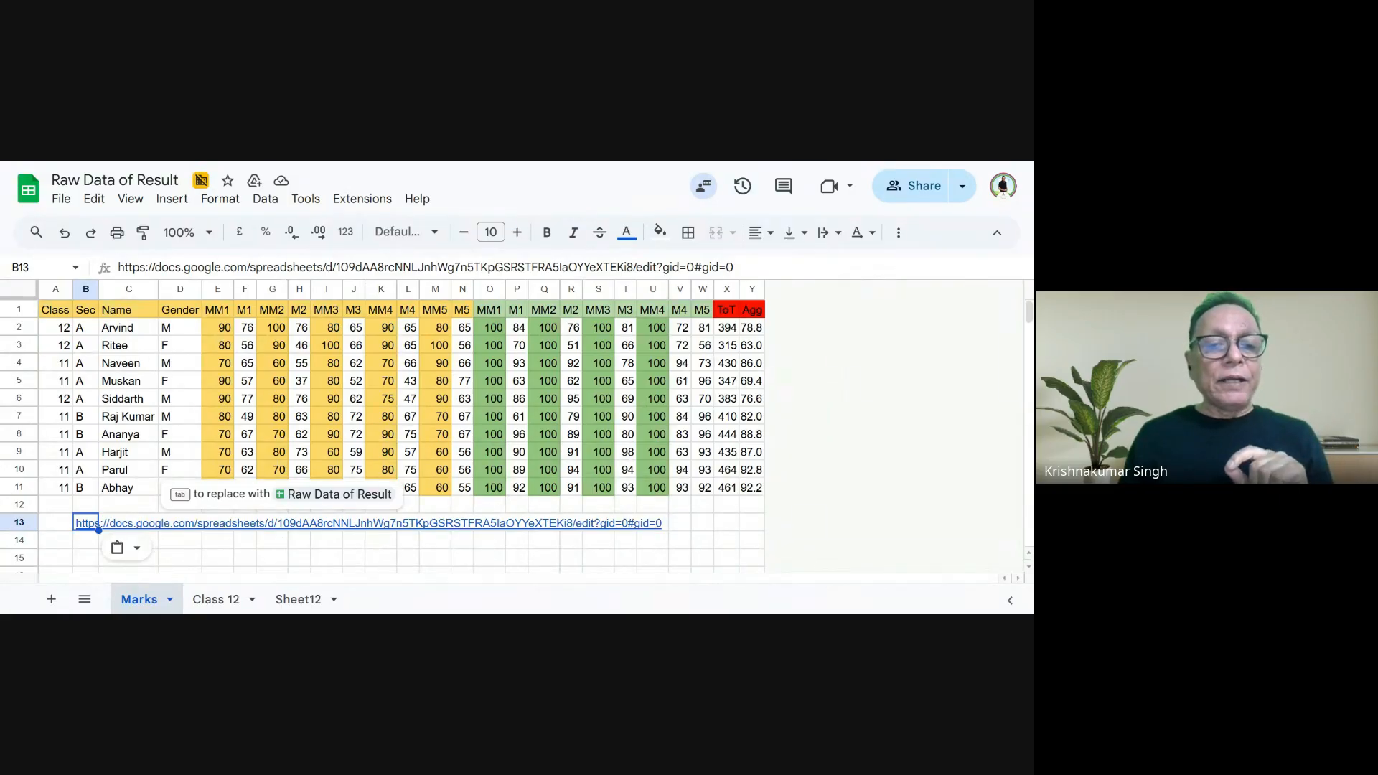
{"action": "left_click", "coordinate": [279, 526]}
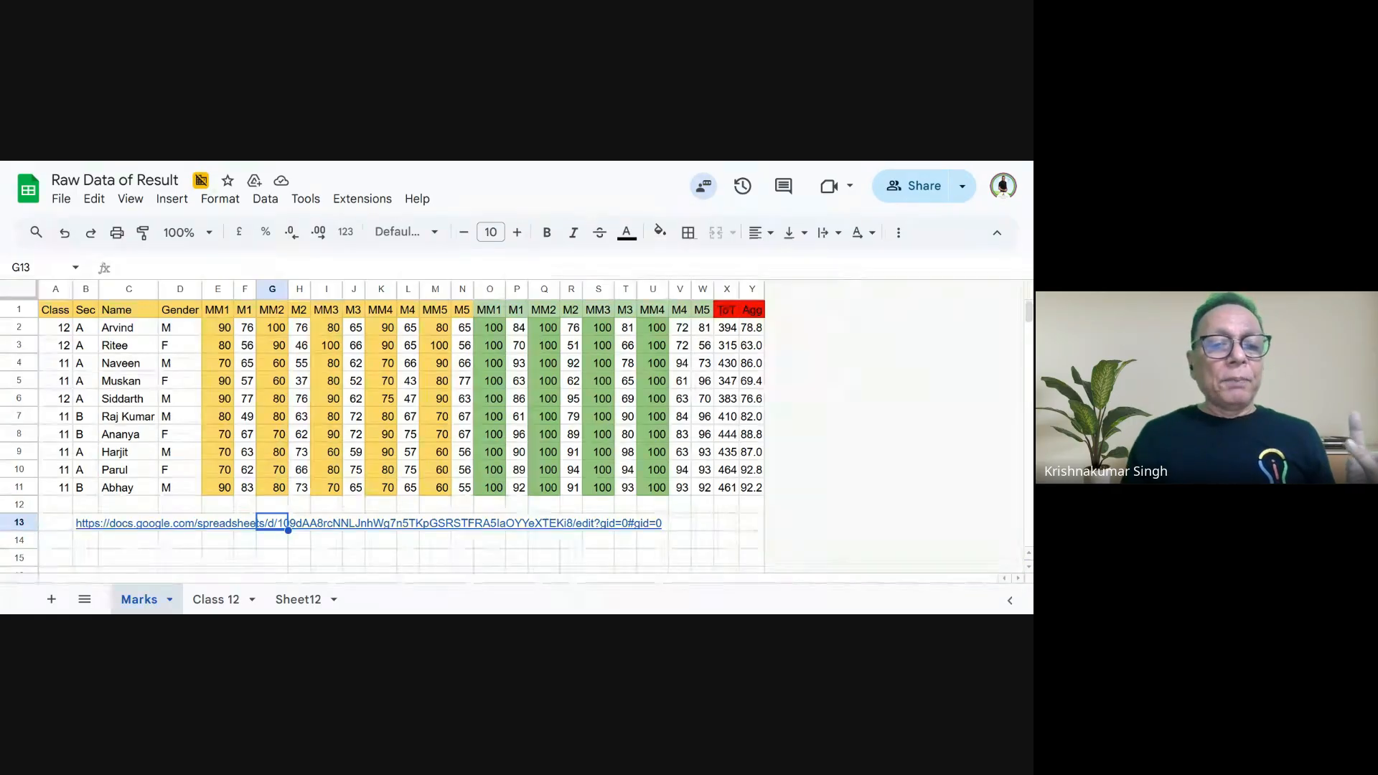
{"action": "mouse_move", "coordinate": [76, 531]}
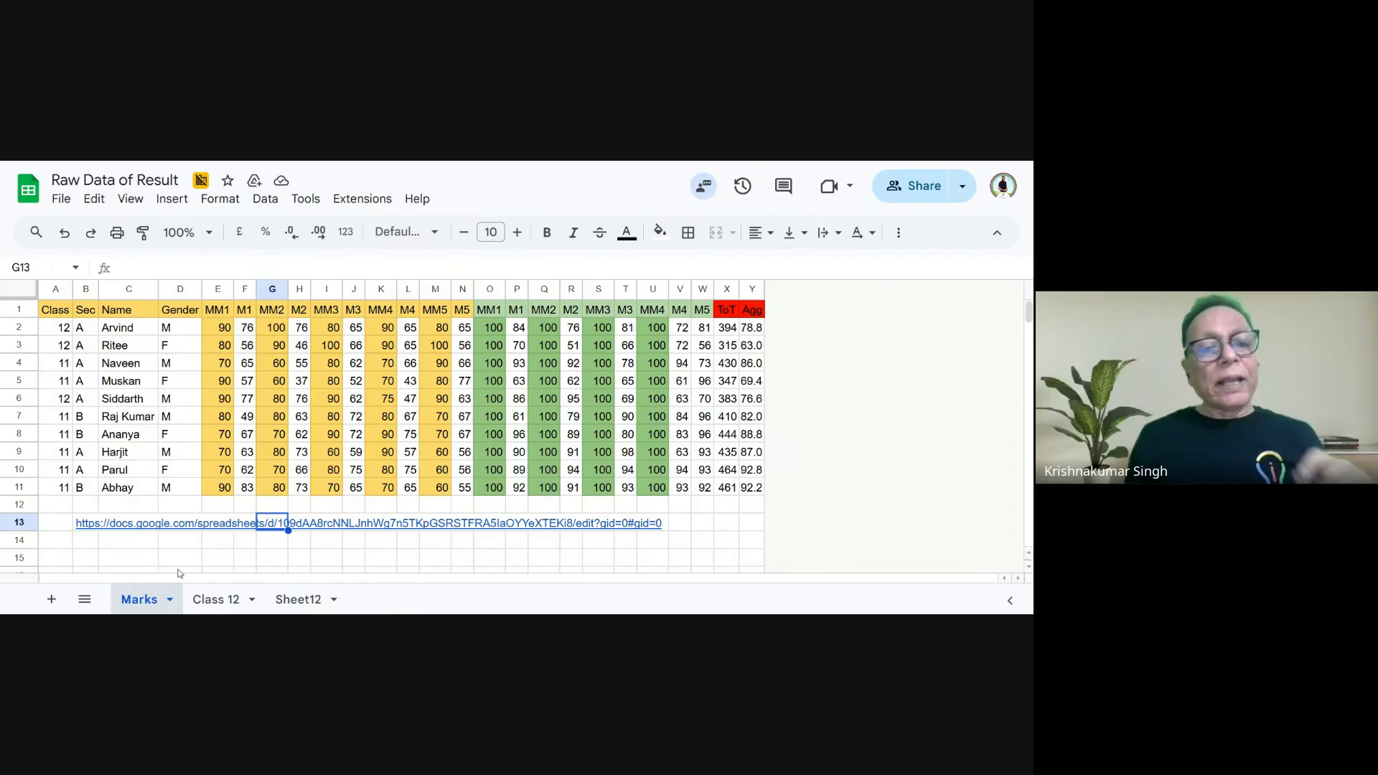
{"action": "left_click", "coordinate": [199, 557]}
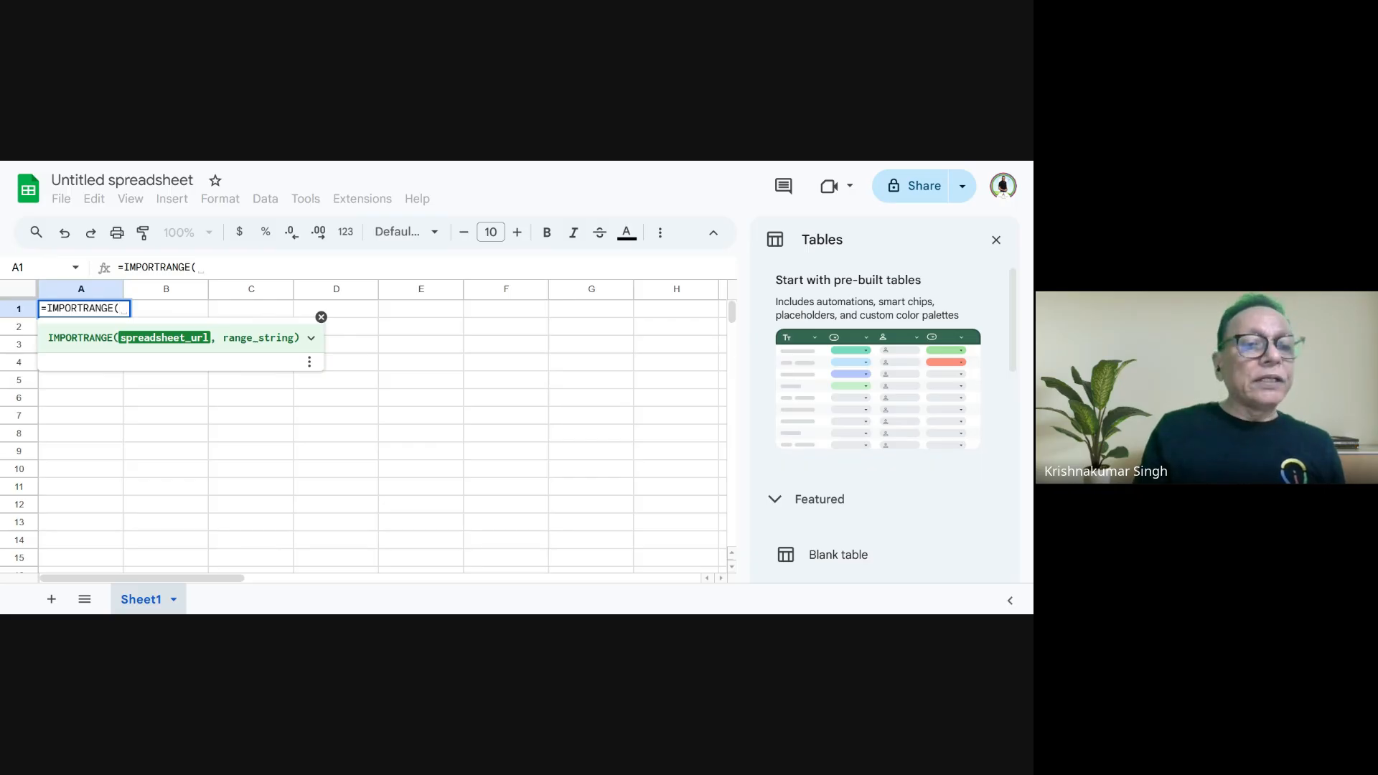
- Insert the Raw Data of Result spreadsheet ID in double quotes as the first IMPORTRANGE argument in A1, followed by a comma
{"action": "type", "text": "\""}
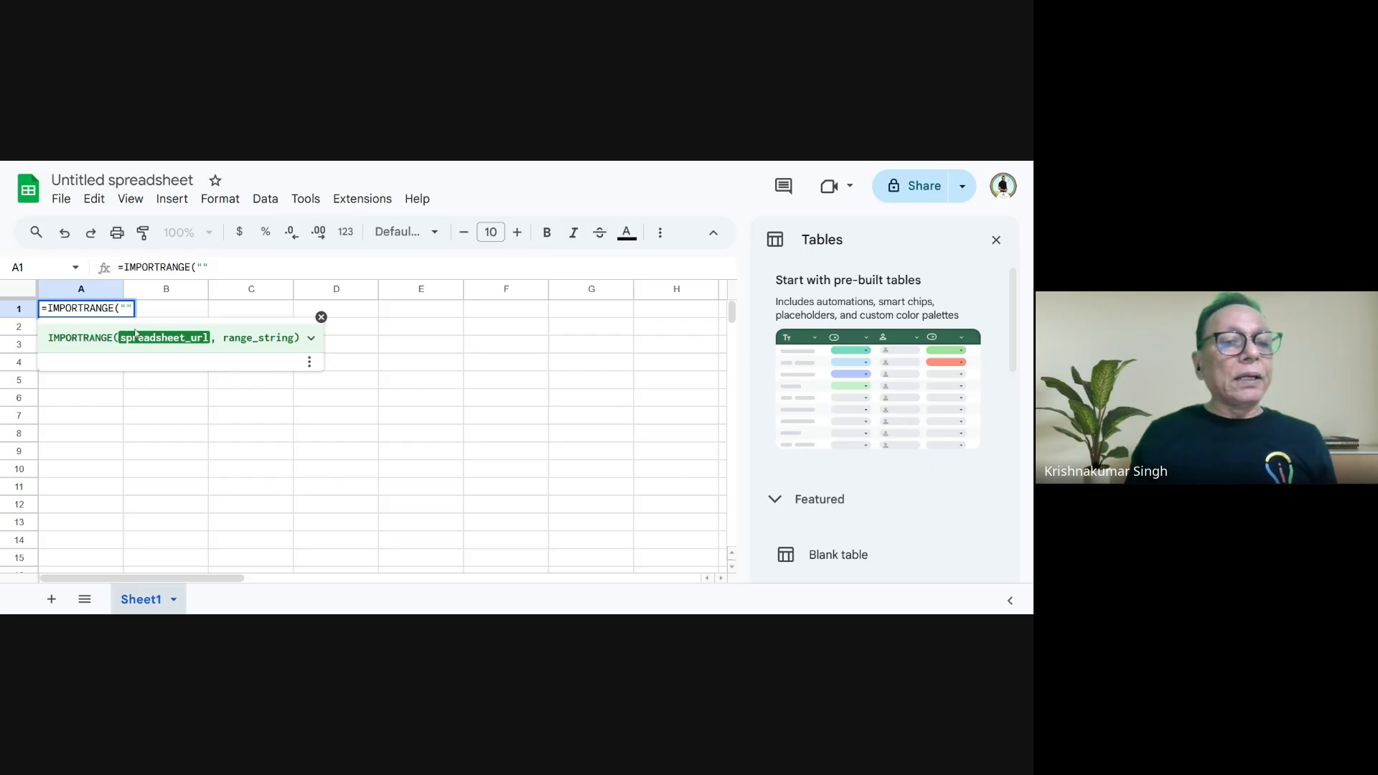
{"action": "left_click", "coordinate": [127, 309]}
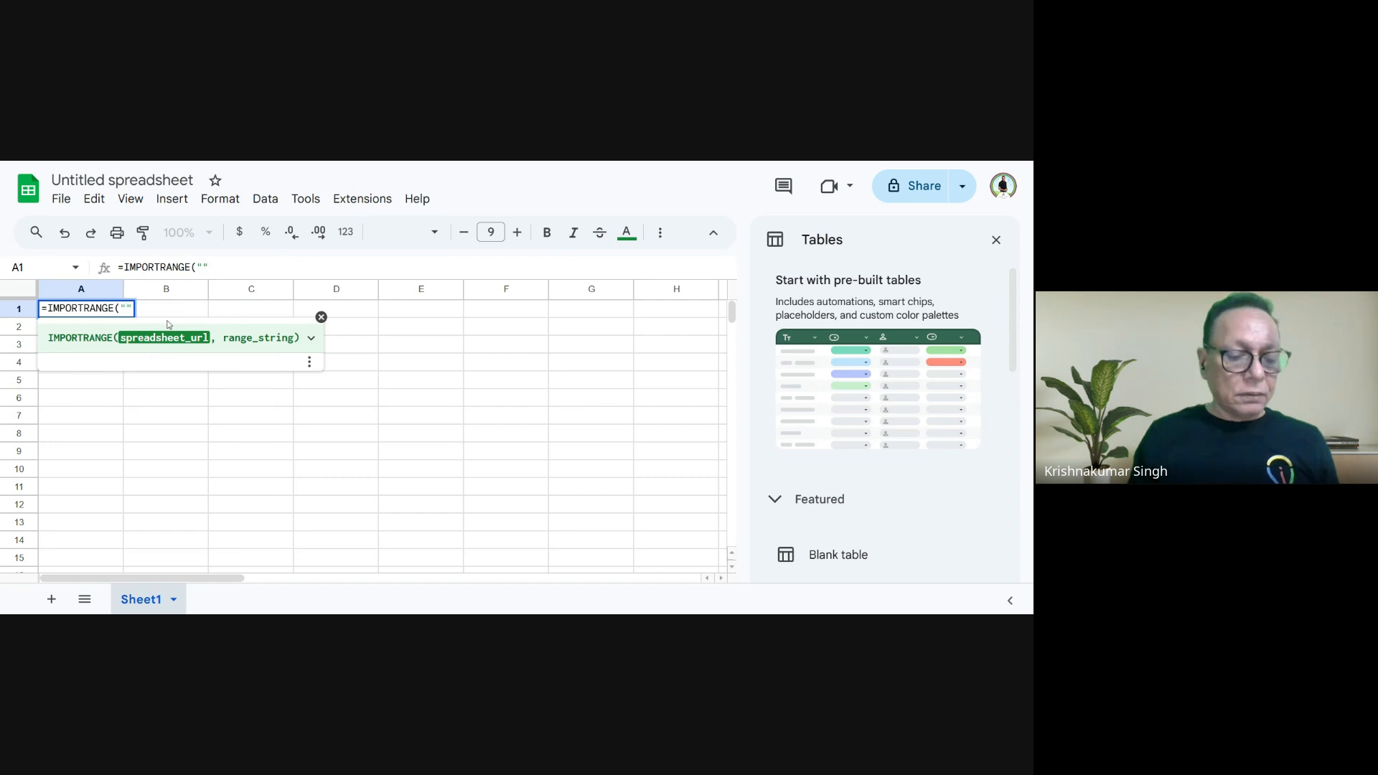
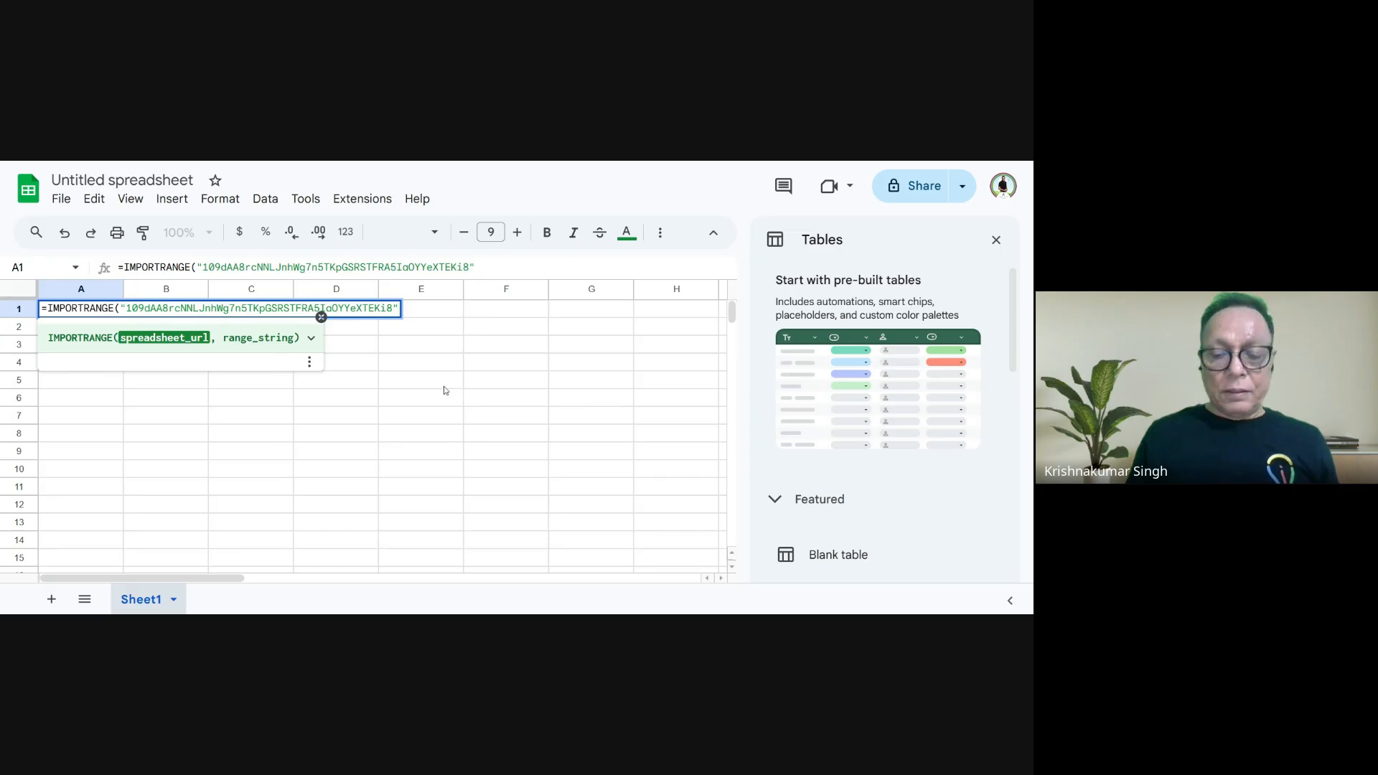
{"action": "type", "text": ","}
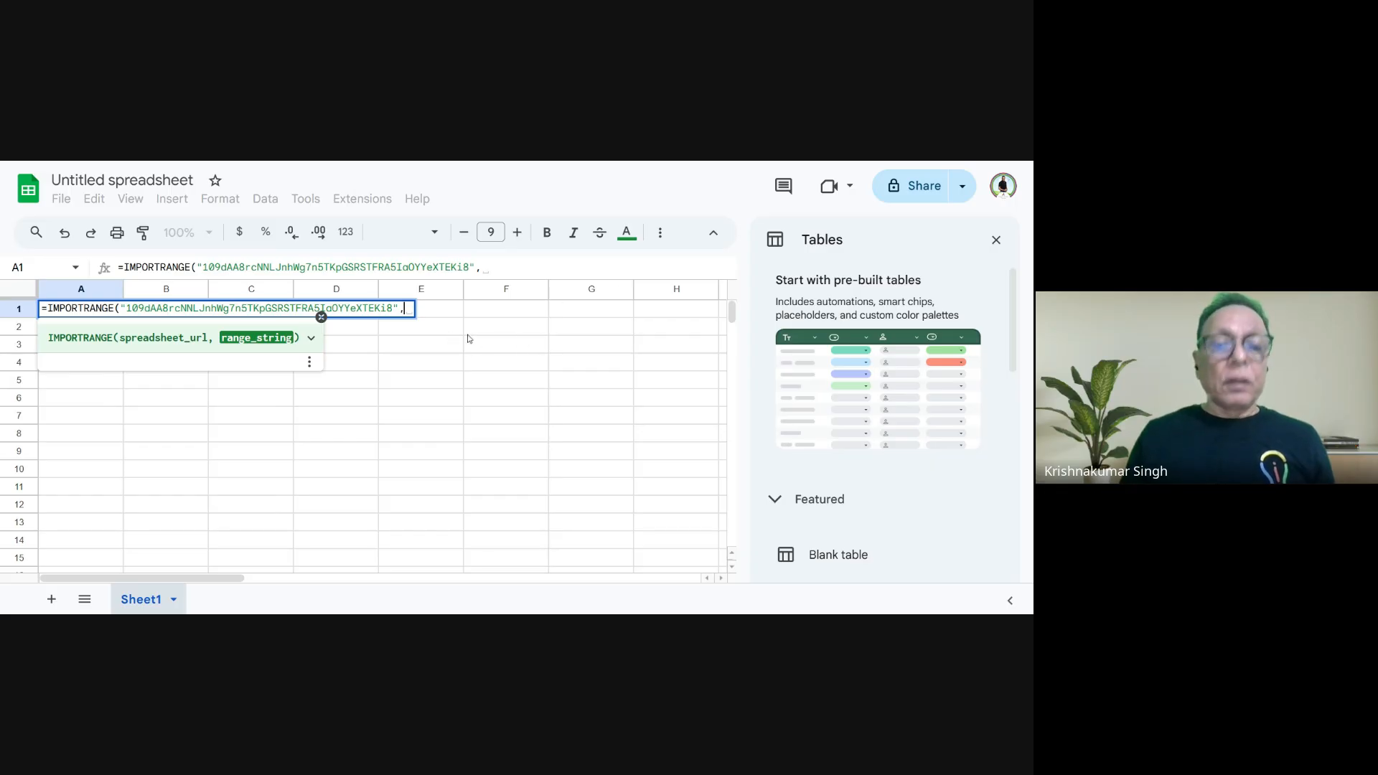
- Complete the IMPORTRANGE formula in A1 with the range "A1:D11" and allow access to the source spreadsheet
{"action": "type", "text": "\""}
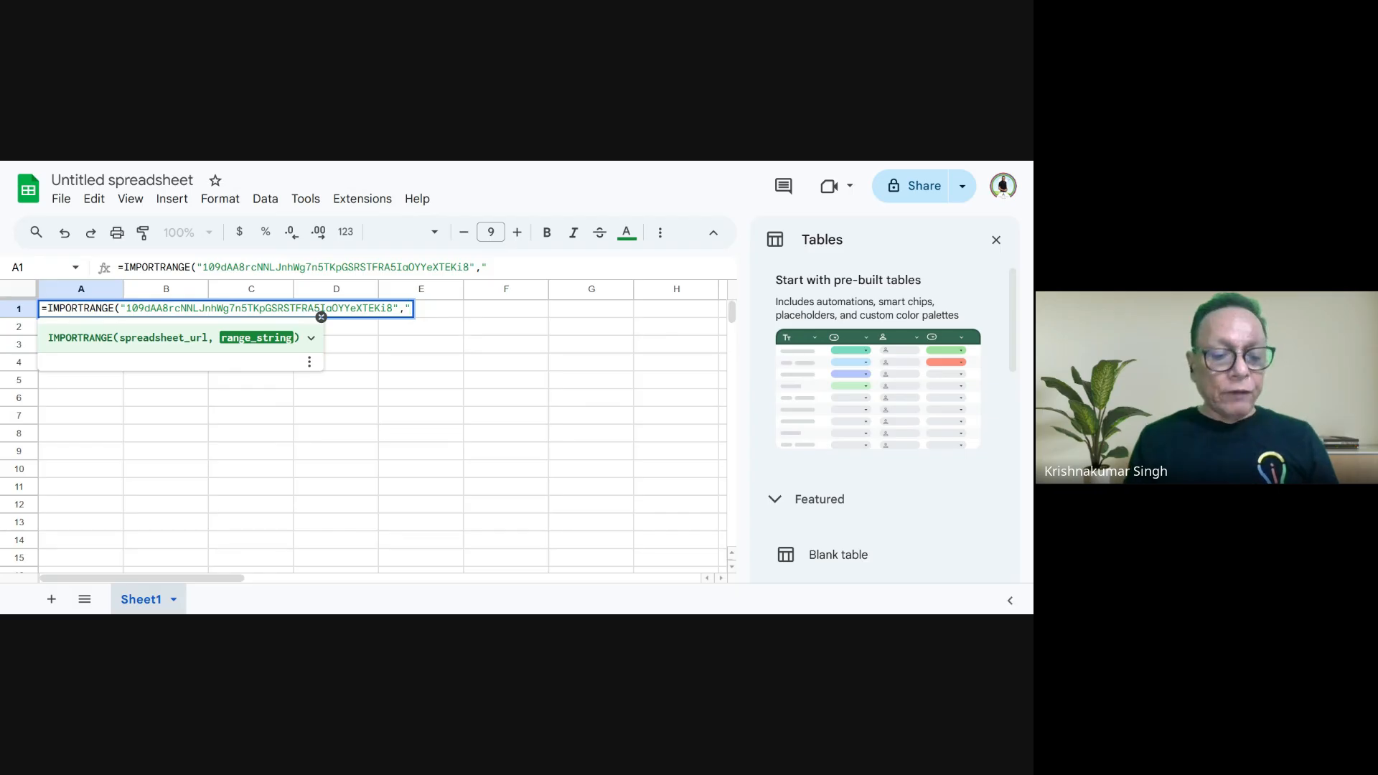
{"action": "type", "text": "A1:"}
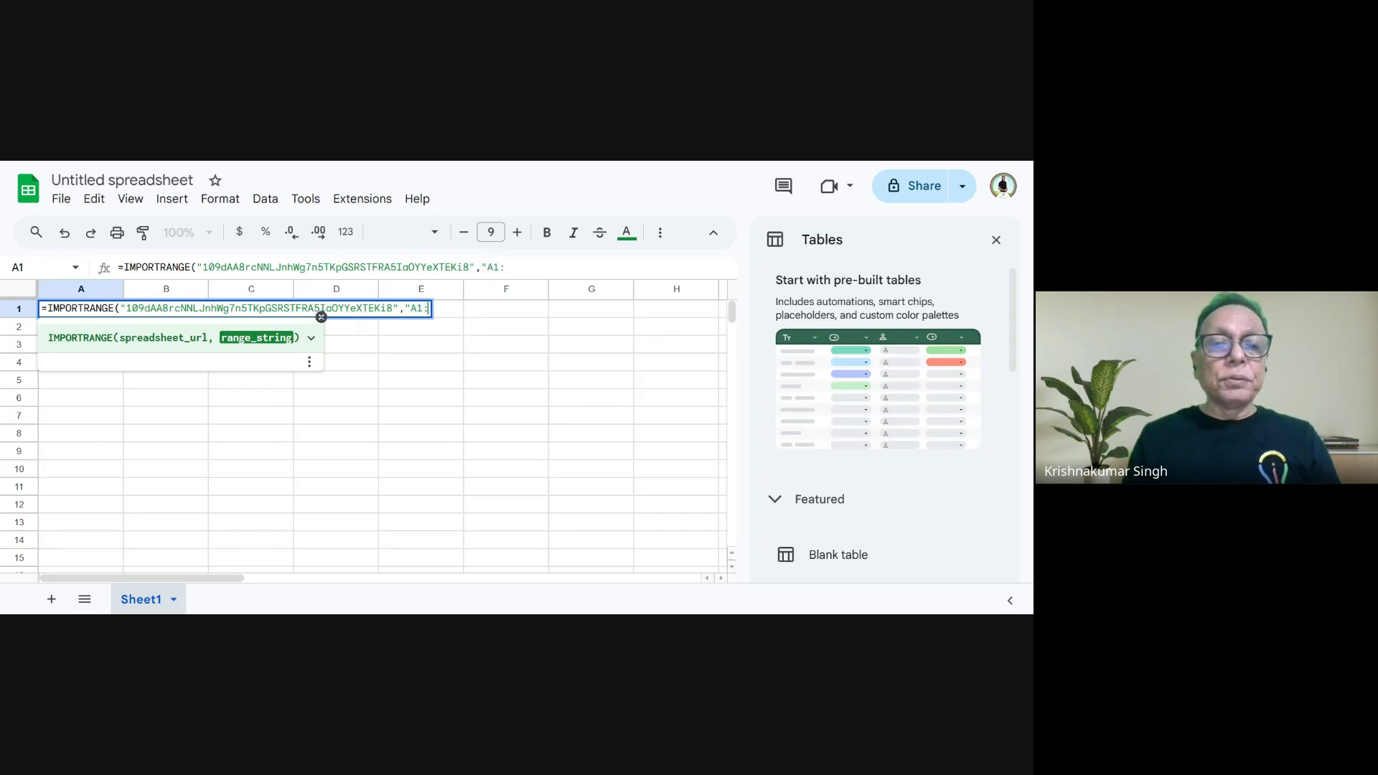
{"action": "type", "text": "D11"}
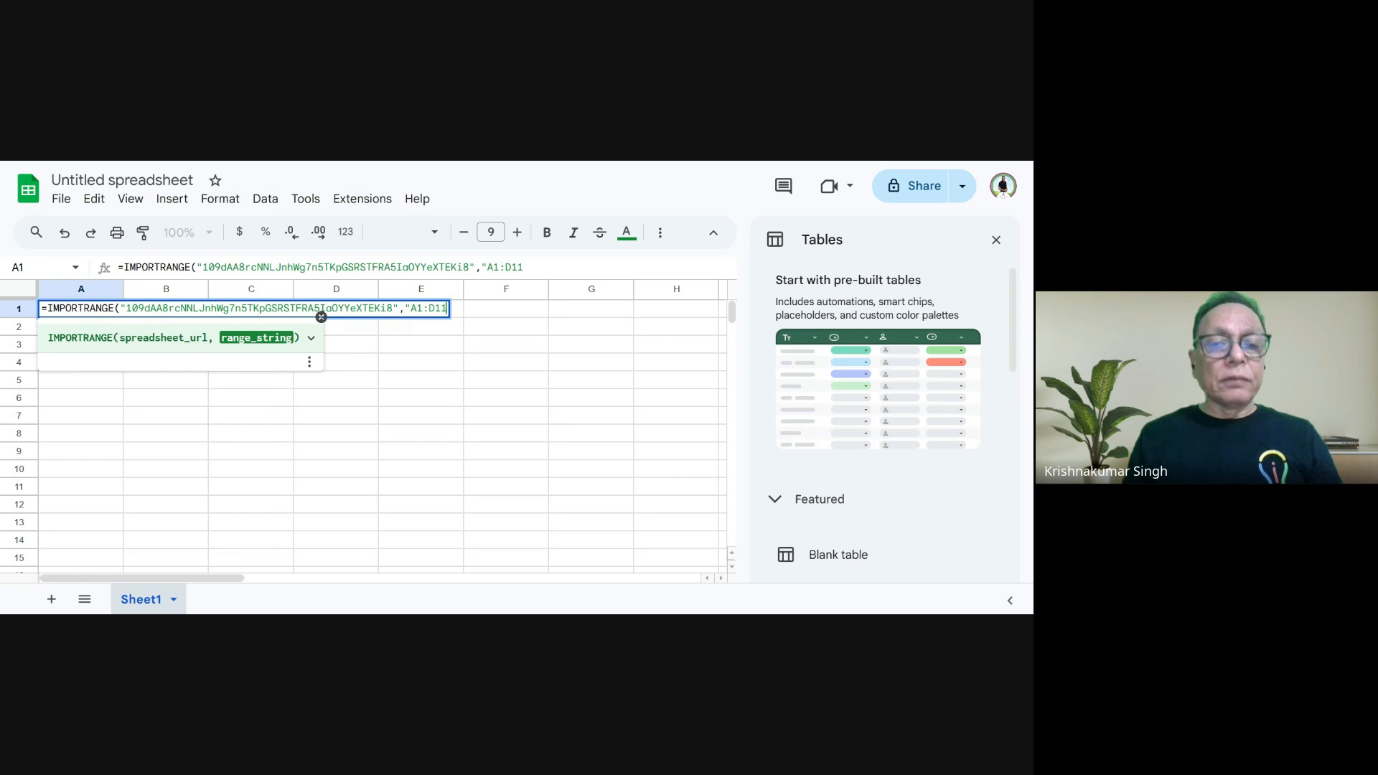
{"action": "type", "text": "\""}
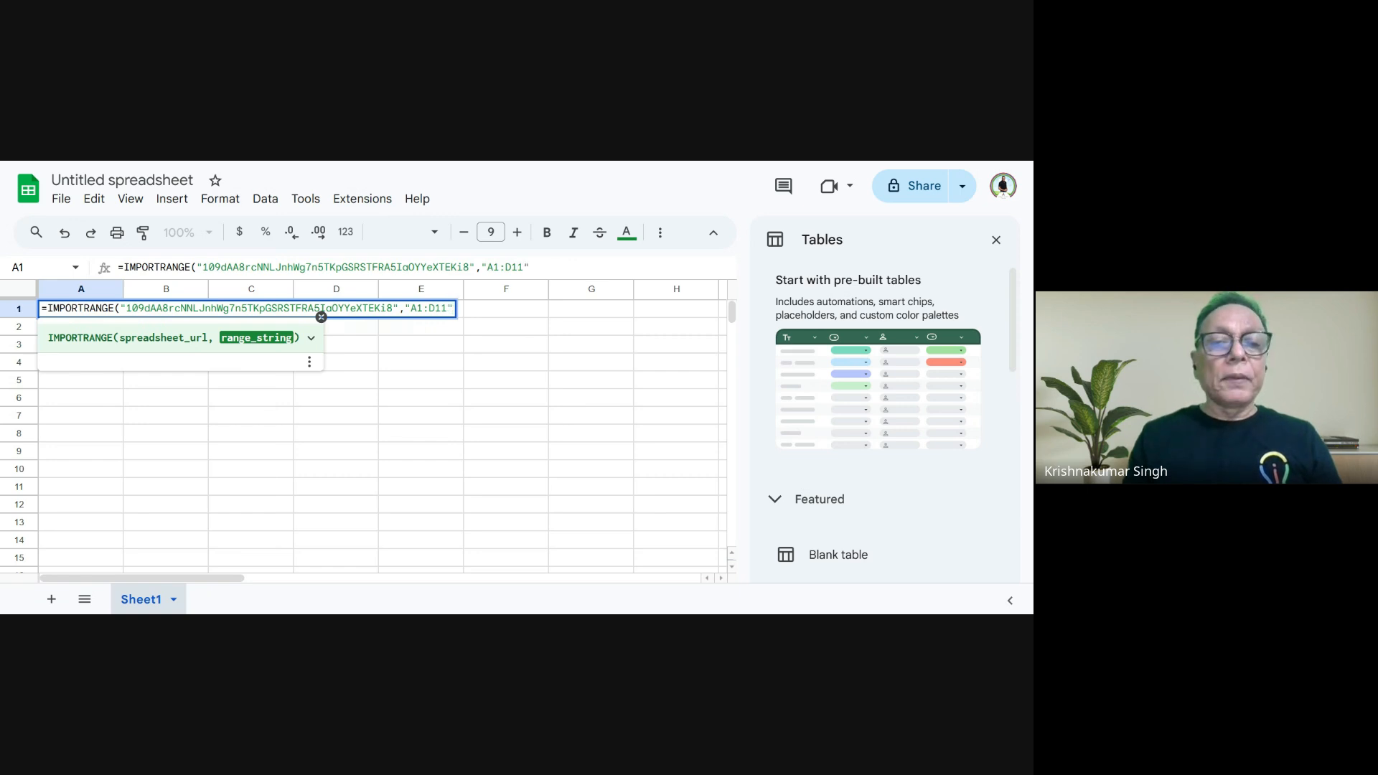
{"action": "type", "text": ")"}
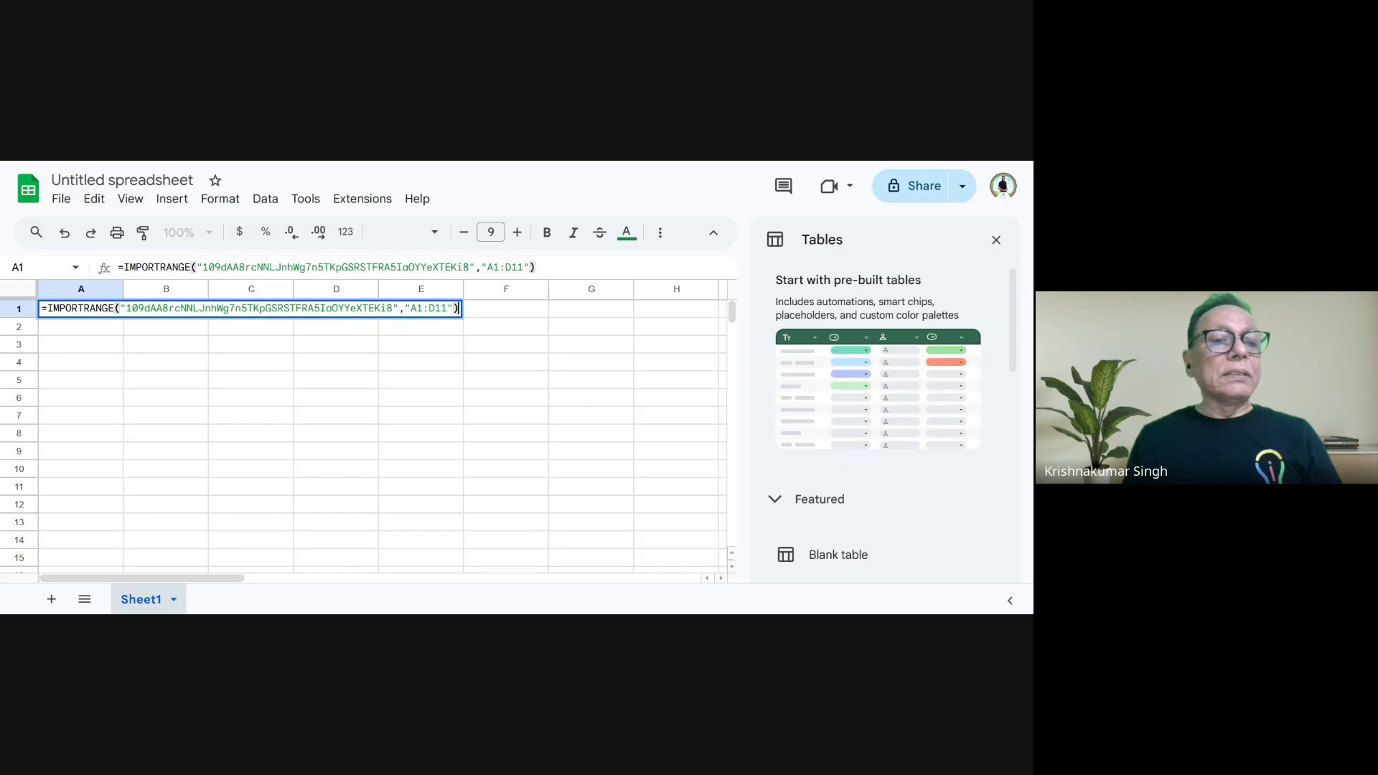
{"action": "key", "text": "Return"}
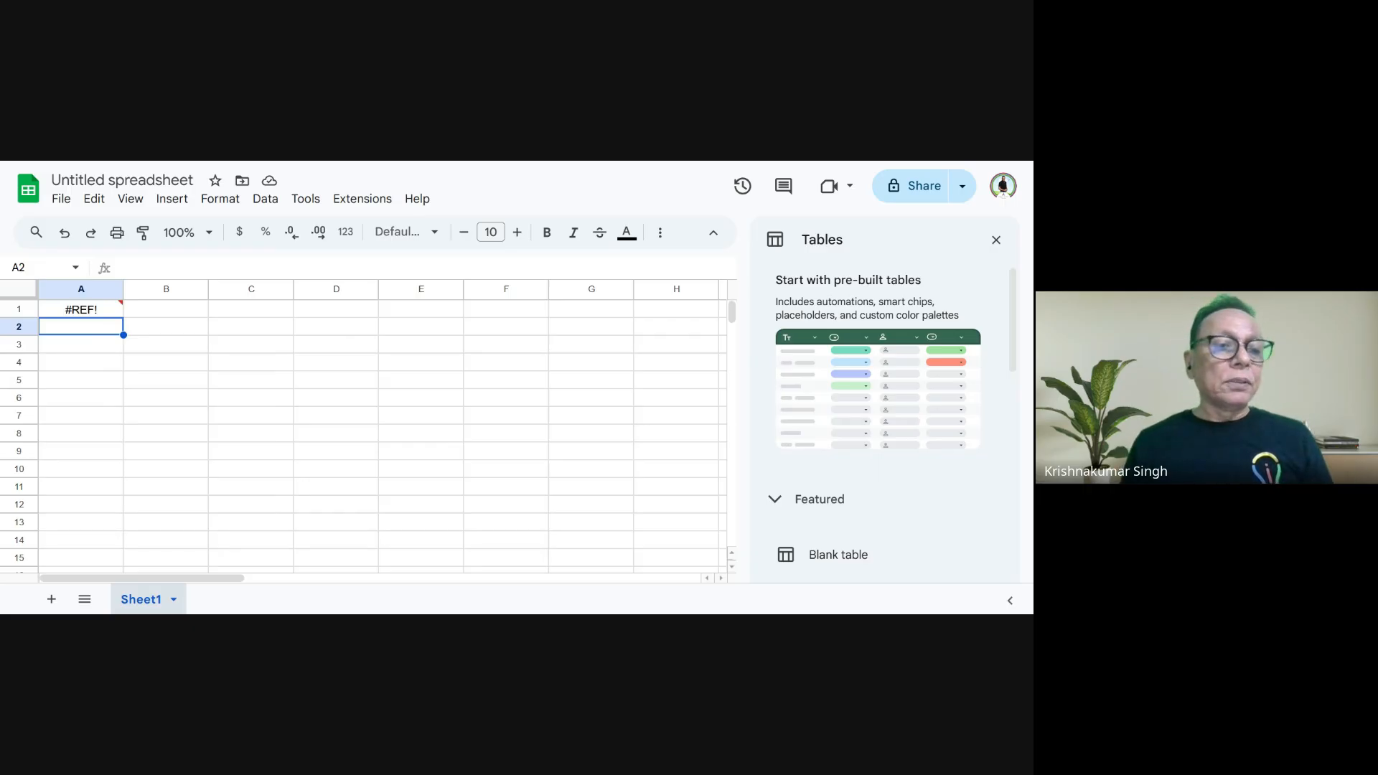
{"action": "mouse_move", "coordinate": [111, 318]}
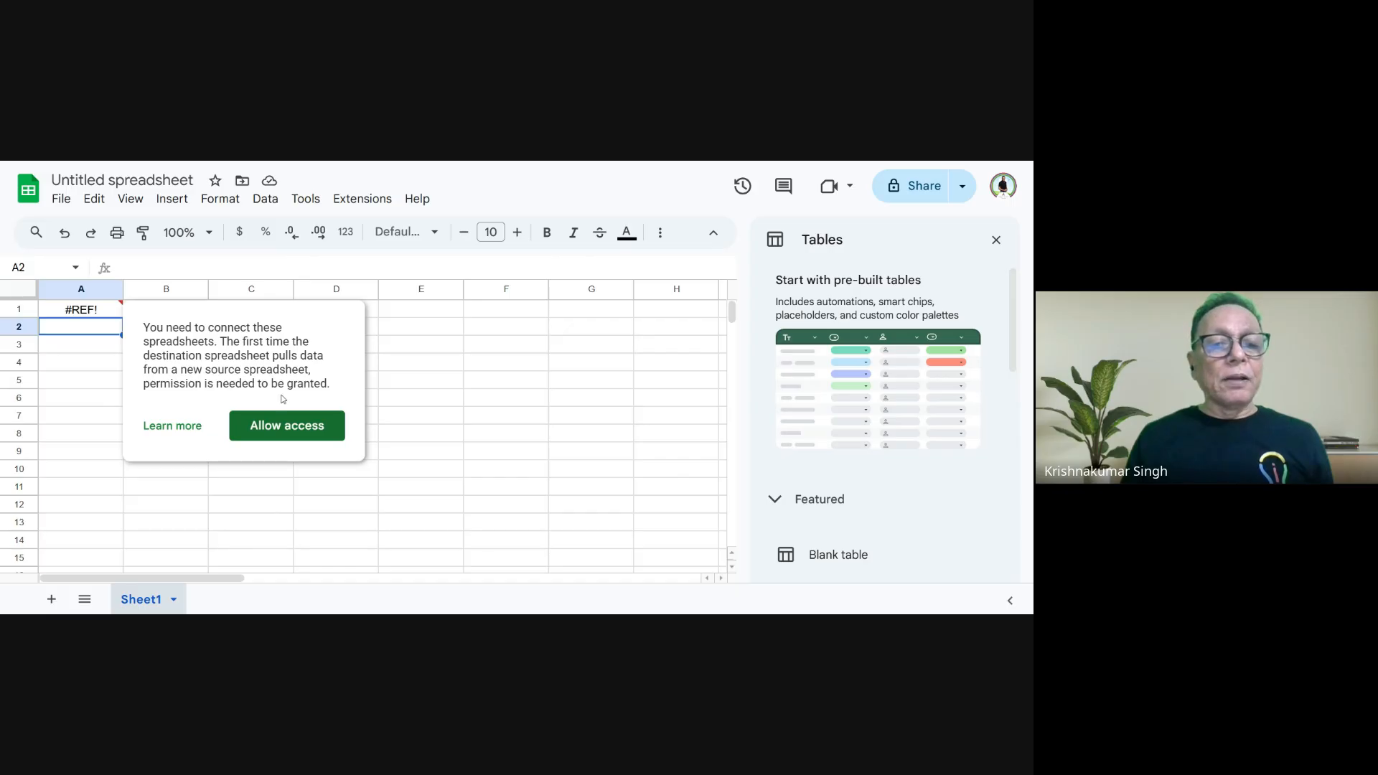
{"action": "left_click", "coordinate": [273, 429]}
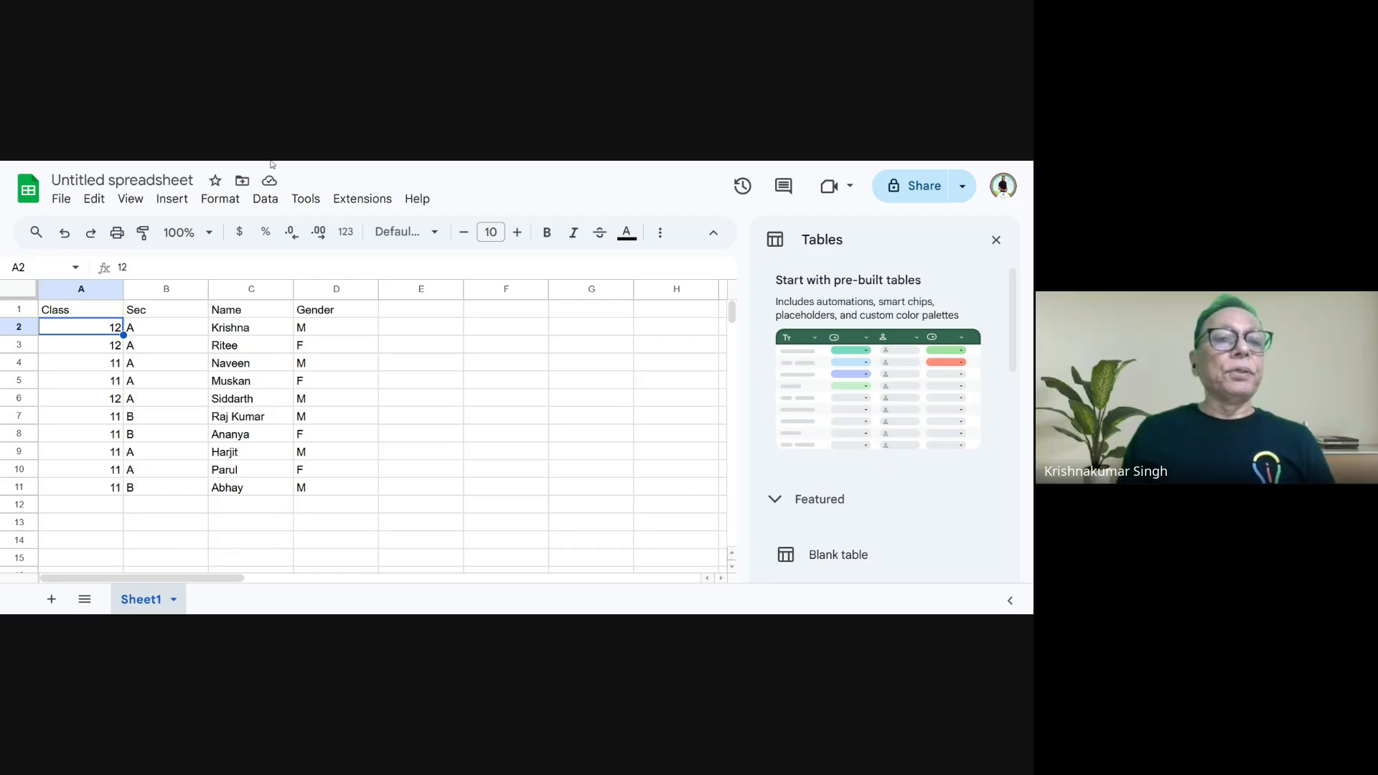
- Compare the name in C2 of Marks with the imported data, and browse Form Responses 1 in Detail of XI A Students 2021-22
{"action": "key", "text": "ctrl+Tab"}
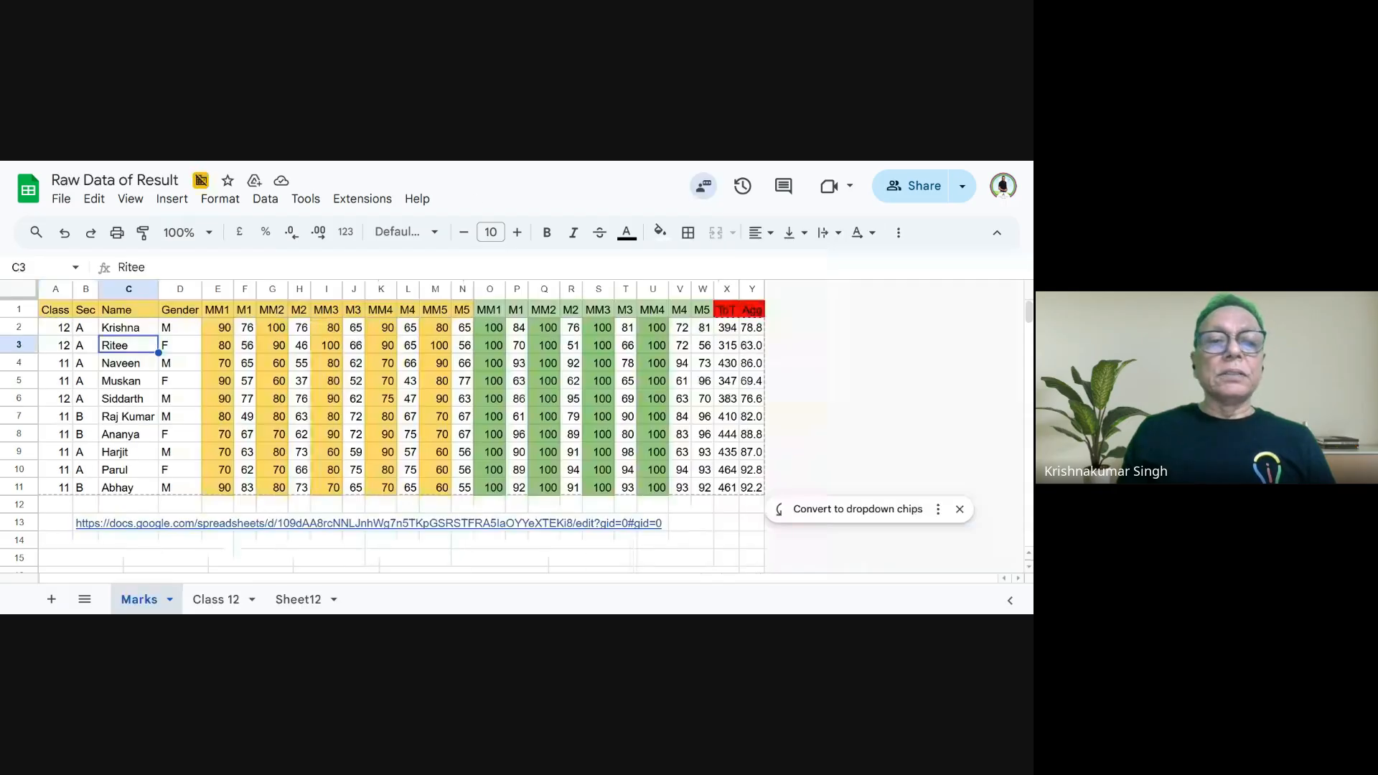
{"action": "left_click", "coordinate": [124, 332]}
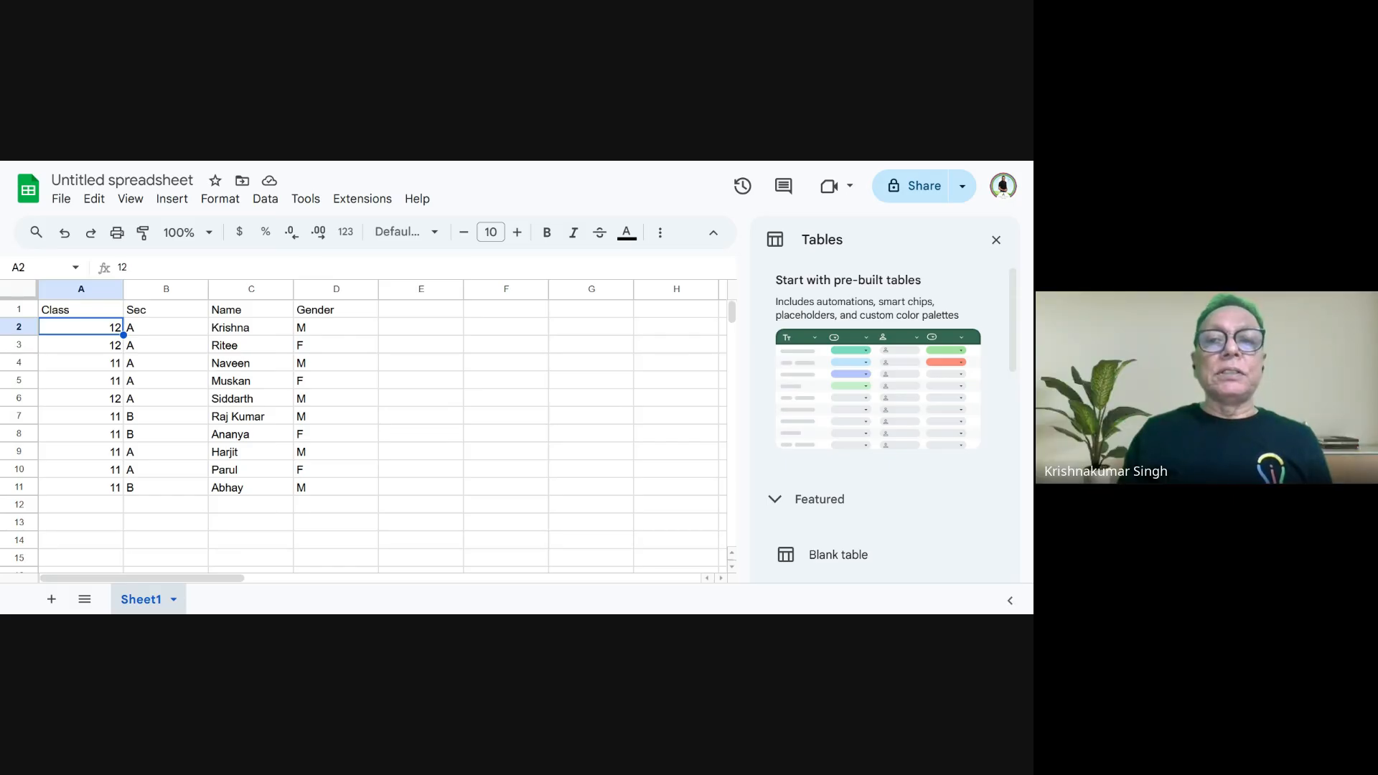
{"action": "key", "text": "ctrl+Tab"}
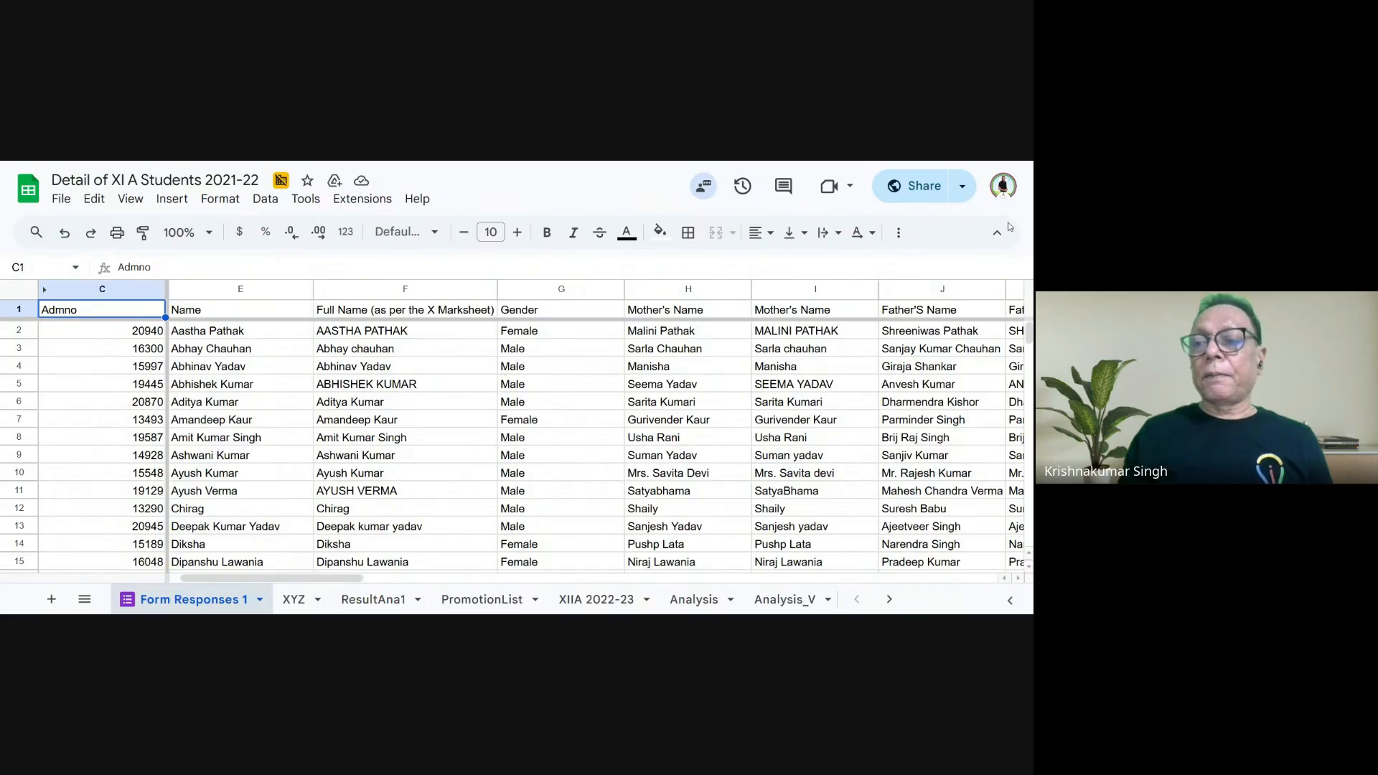
{"action": "scroll", "coordinate": [309, 330], "scroll_direction": "down", "scroll_amount": 6}
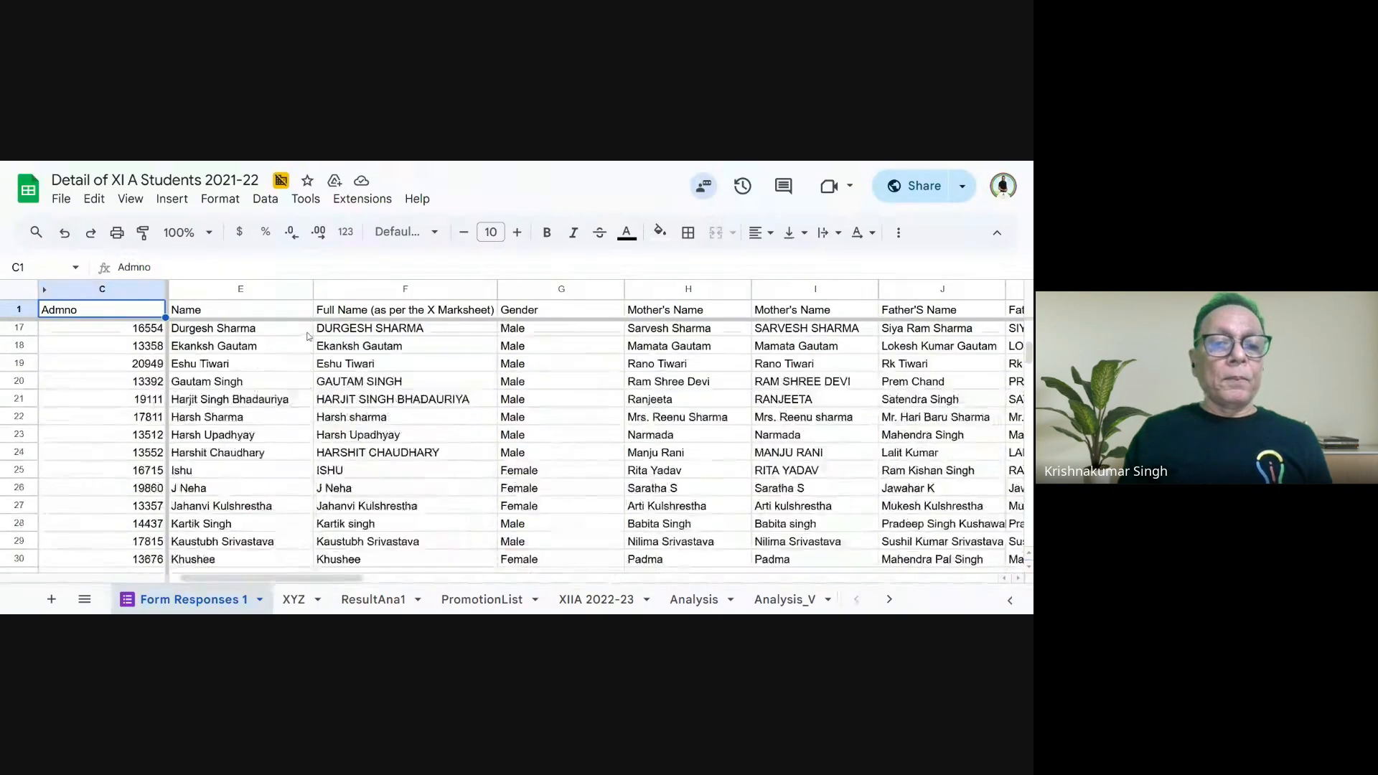
- Clear the COUNTIFS formula from cell V7 beside the Project column in Form Responses 1
{"action": "scroll", "coordinate": [294, 349], "scroll_direction": "down", "scroll_amount": 4}
{"action": "scroll", "coordinate": [295, 351], "scroll_direction": "up", "scroll_amount": 10}
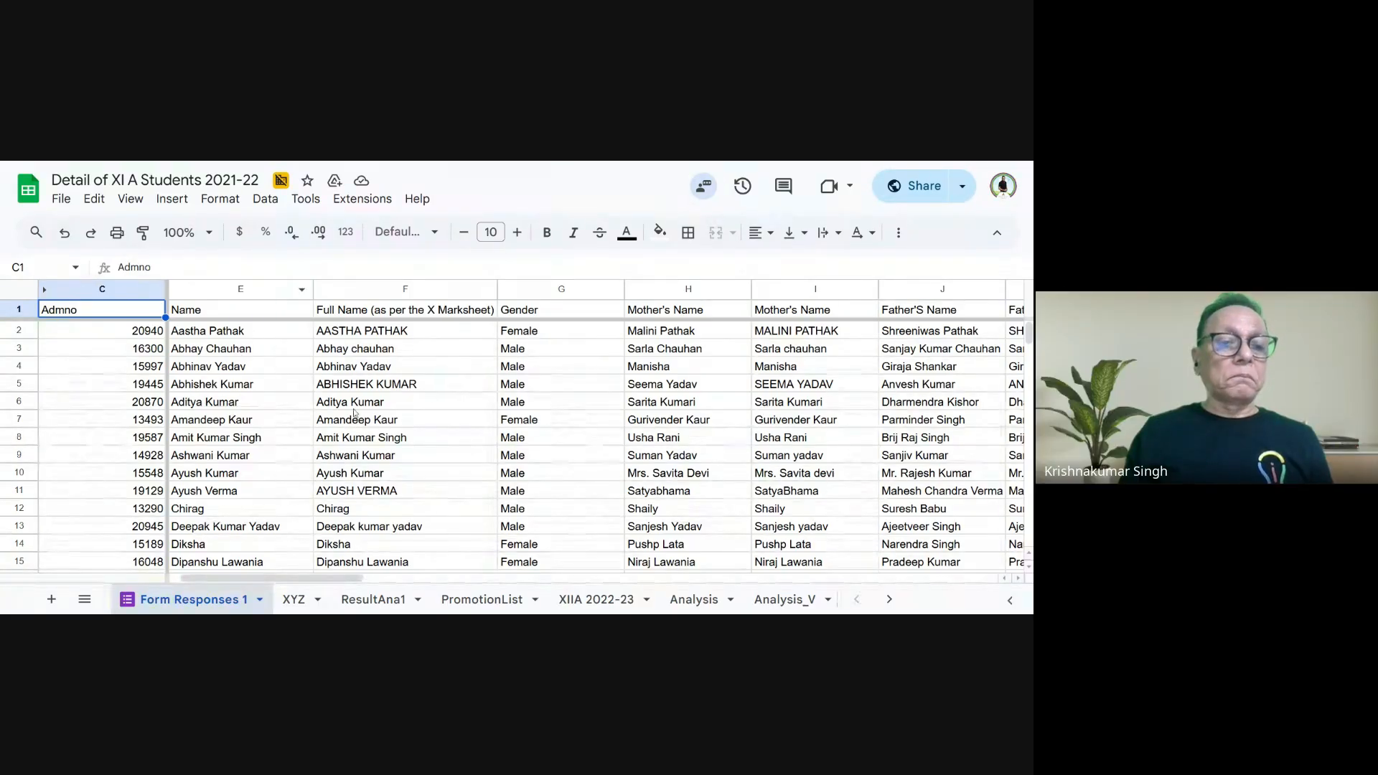
{"action": "left_click", "coordinate": [318, 569]}
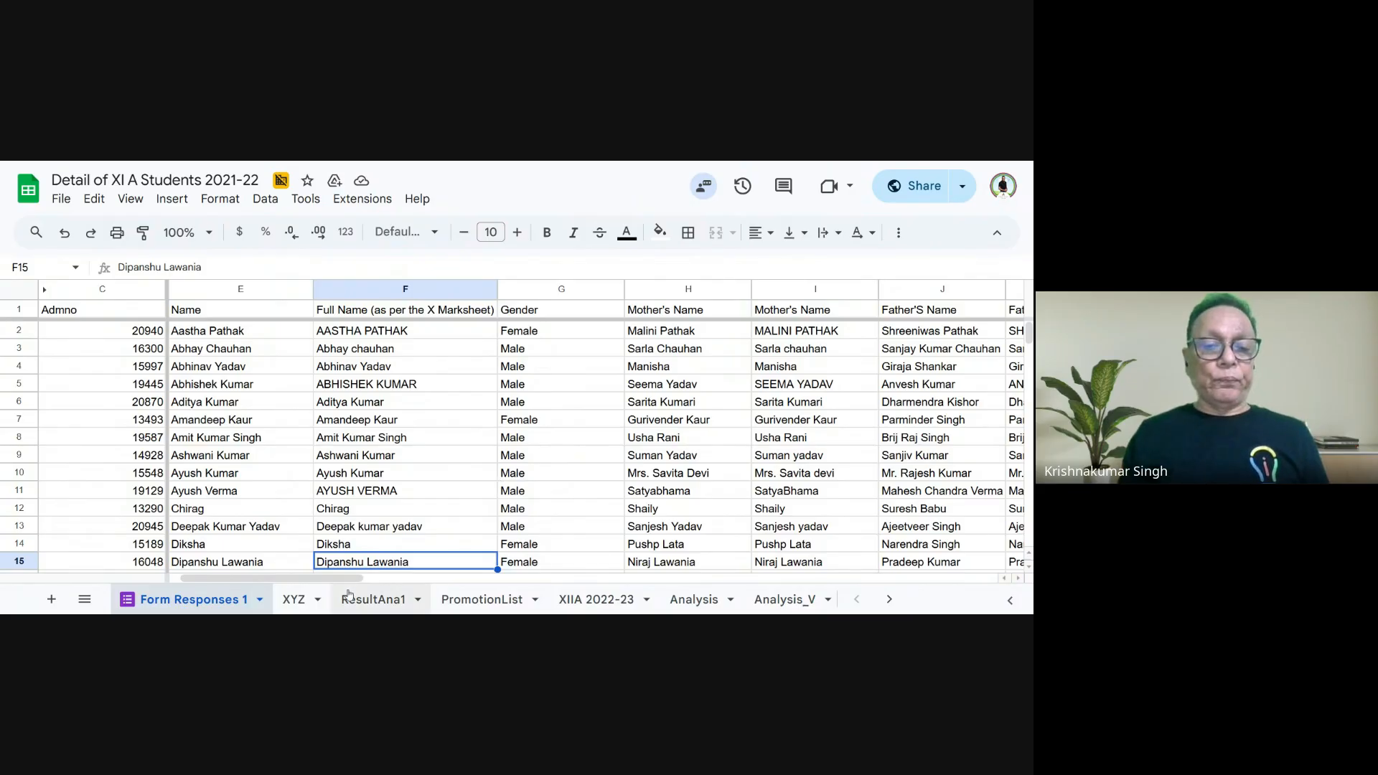
{"action": "left_click_drag", "start_coordinate": [350, 579], "coordinate": [406, 588]}
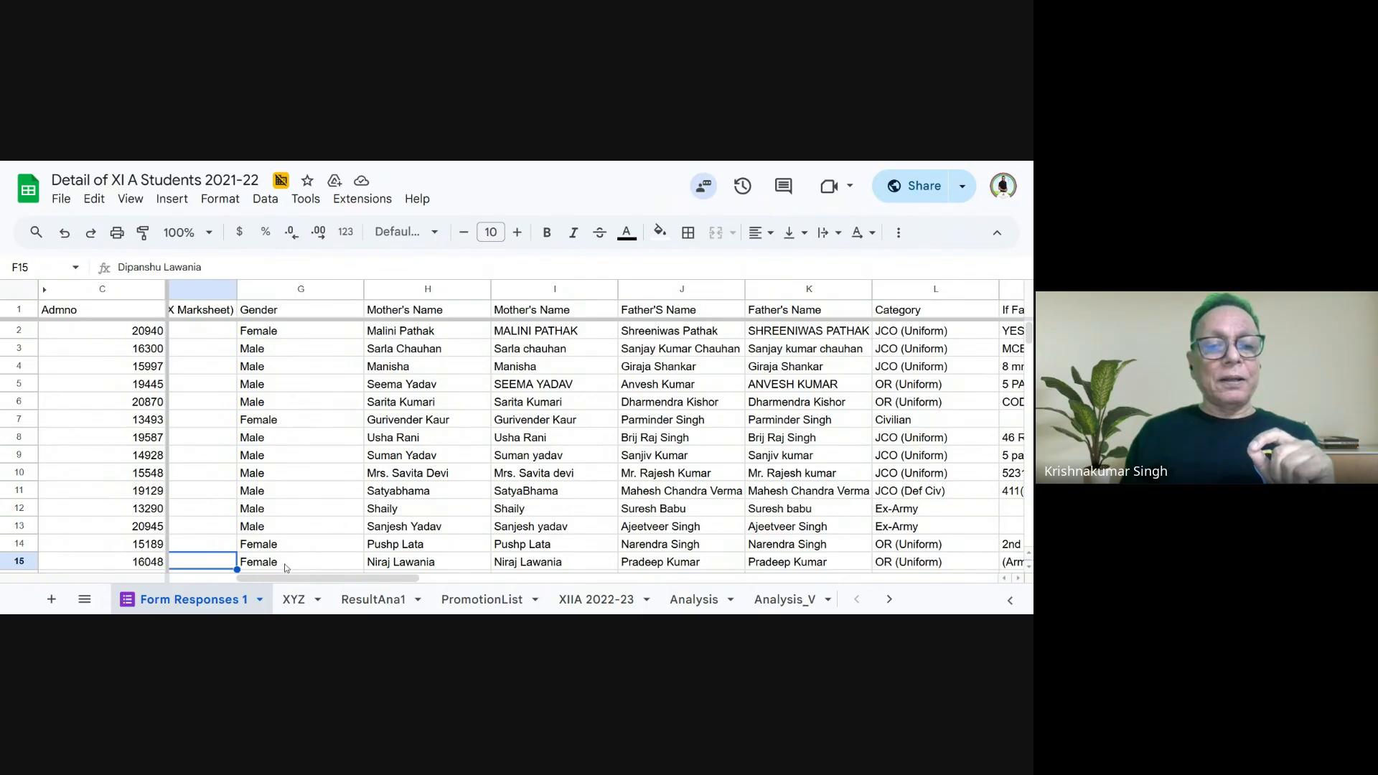
{"action": "left_click_drag", "start_coordinate": [275, 581], "coordinate": [859, 599]}
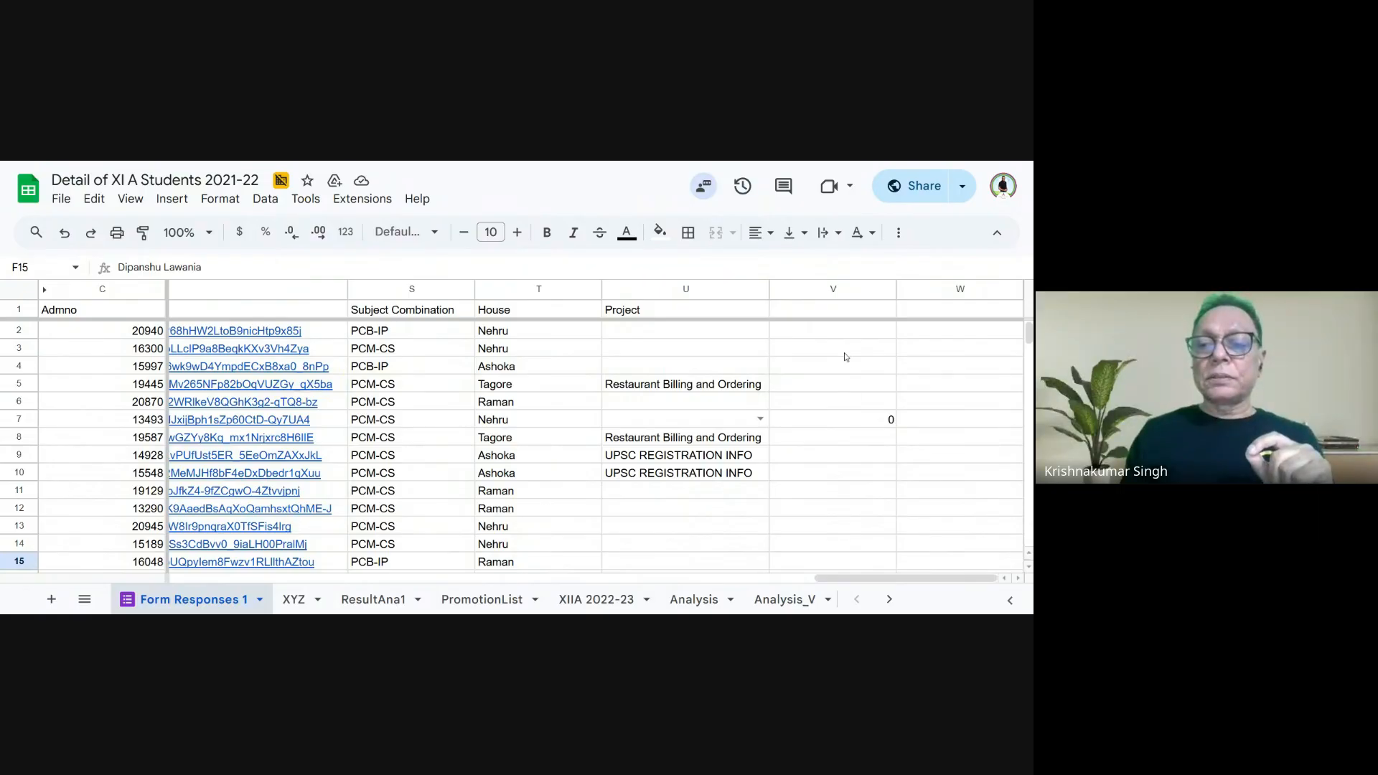
{"action": "left_click", "coordinate": [881, 425]}
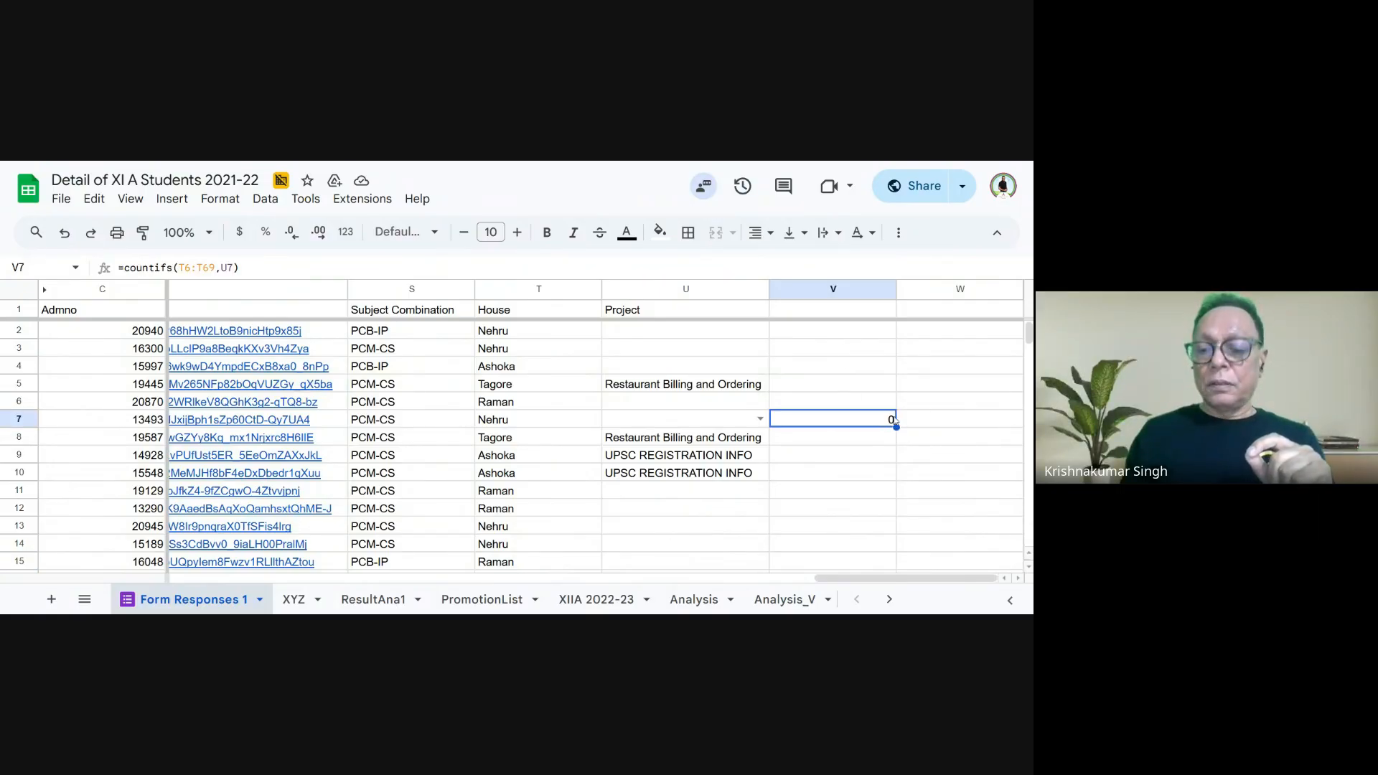
{"action": "key", "text": "Delete"}
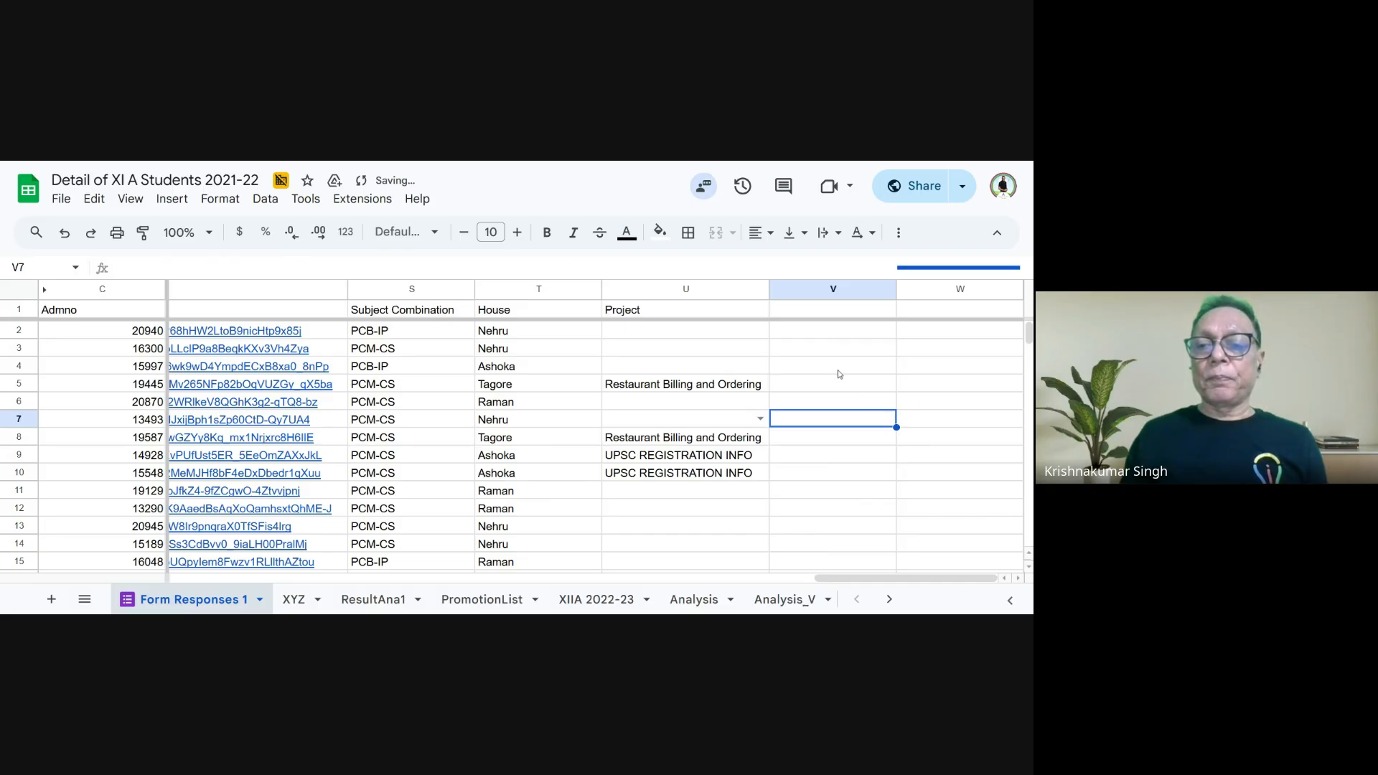
- Enter Gender as a label in cell V4 of Form Responses 1
{"action": "left_click", "coordinate": [825, 368]}
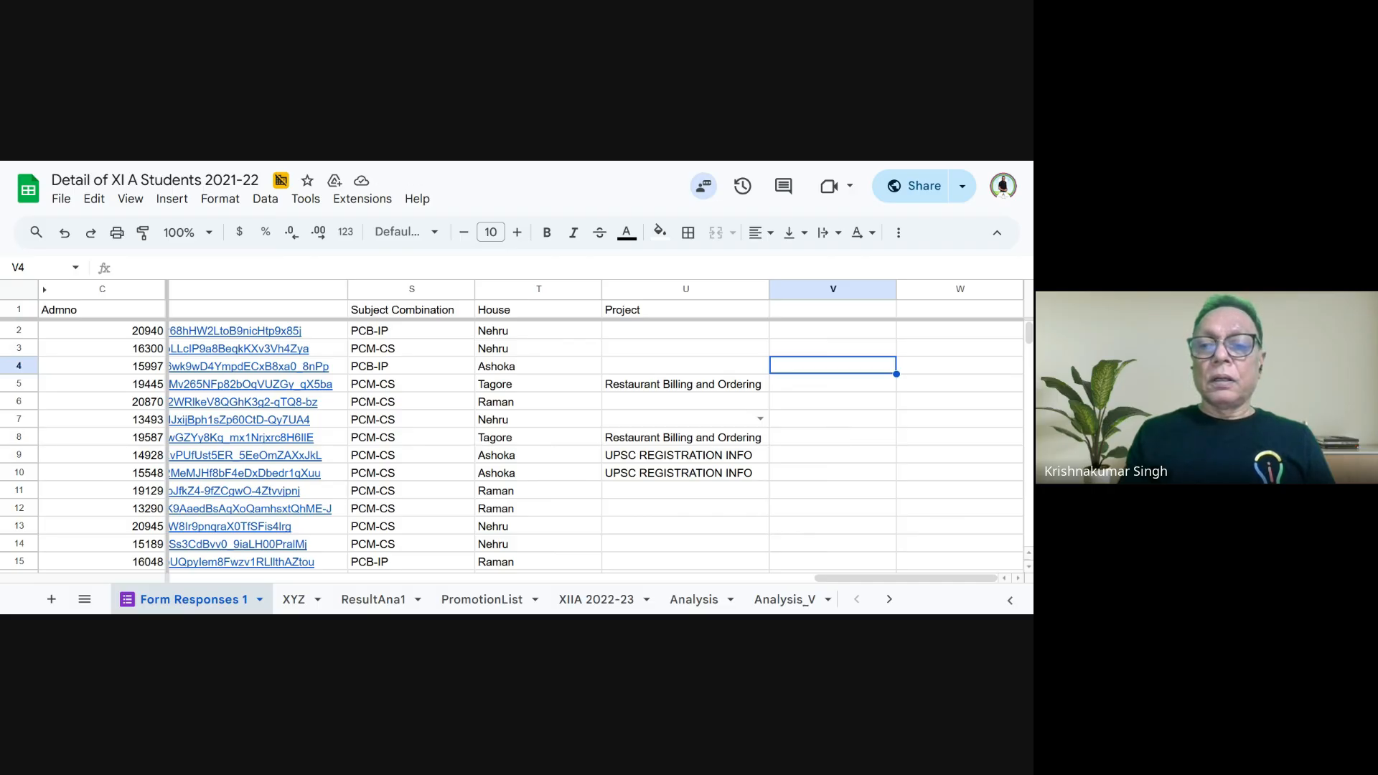
{"action": "type", "text": "Gender"}
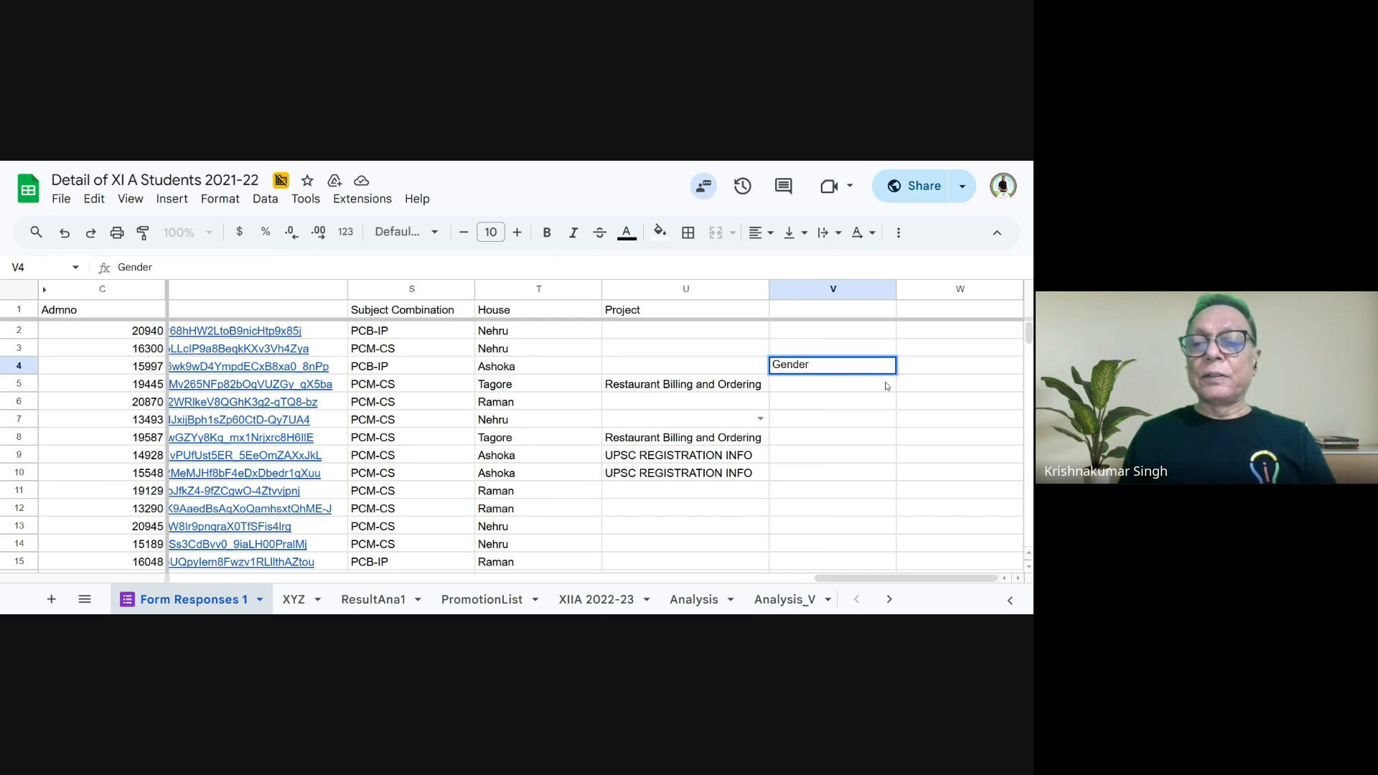
{"action": "key", "text": "Return"}
{"action": "left_click", "coordinate": [826, 372]}
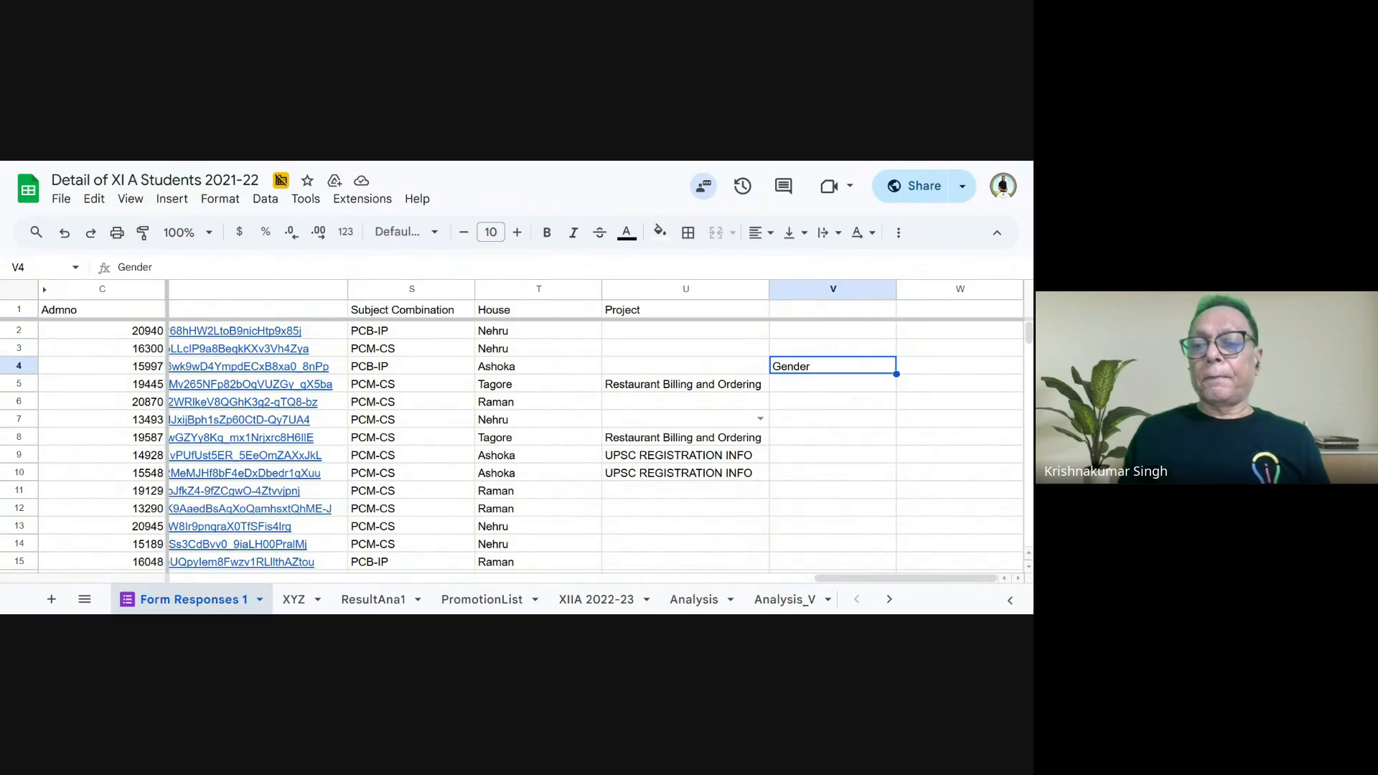
- Hide the Project column (U) in Form Responses 1
{"action": "key", "text": "ctrl+minus"}
{"action": "key", "text": "ctrl+minus"}
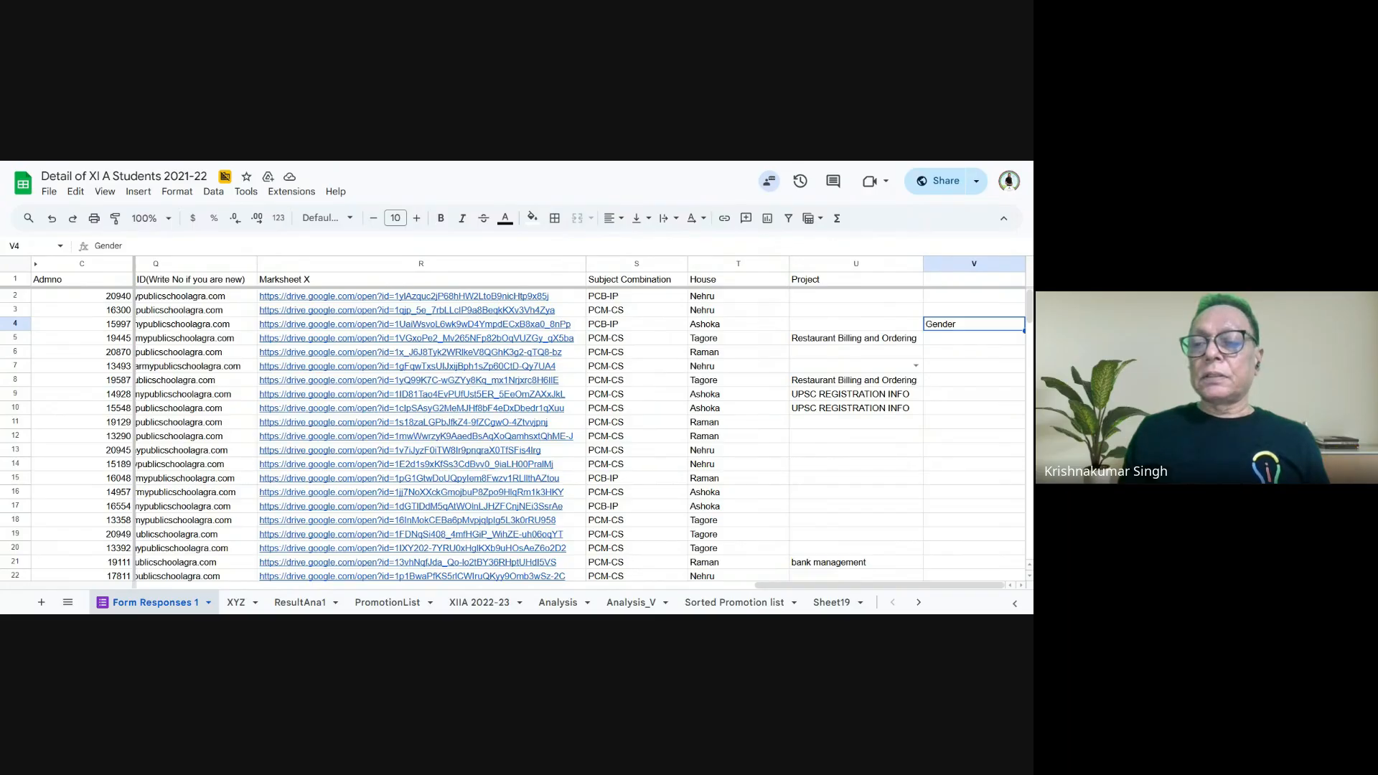
{"action": "key", "text": "ctrl+plus"}
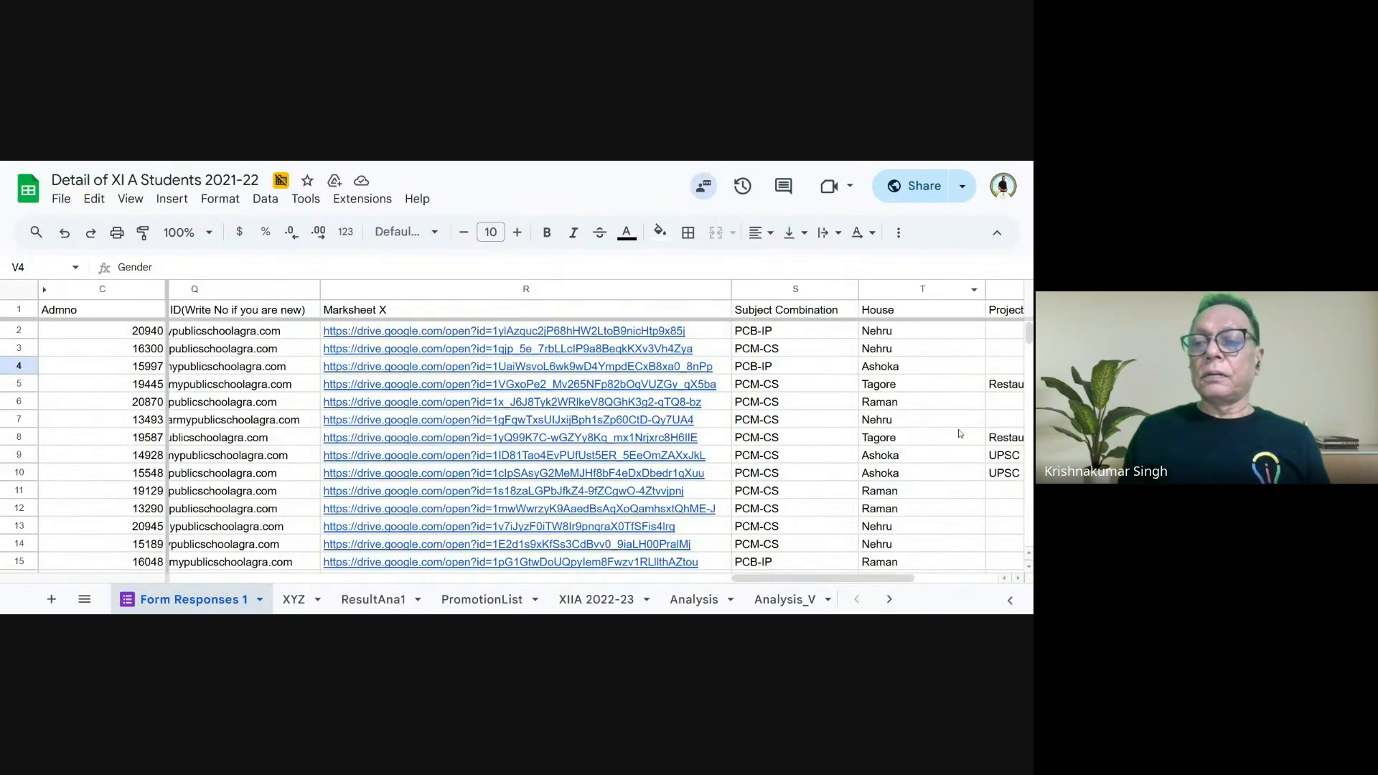
{"action": "left_click_drag", "start_coordinate": [808, 578], "coordinate": [891, 578]}
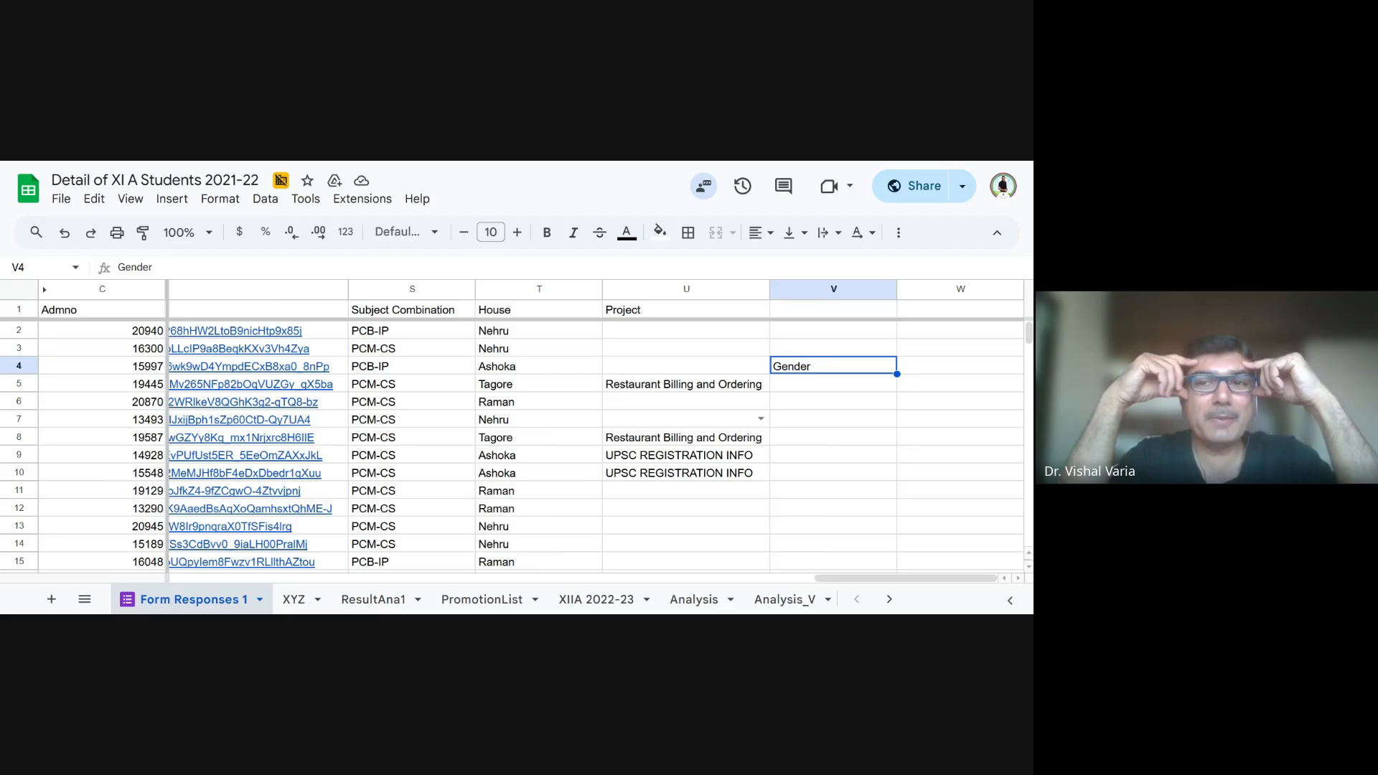
{"action": "left_click", "coordinate": [653, 293]}
{"action": "right_click", "coordinate": [653, 293]}
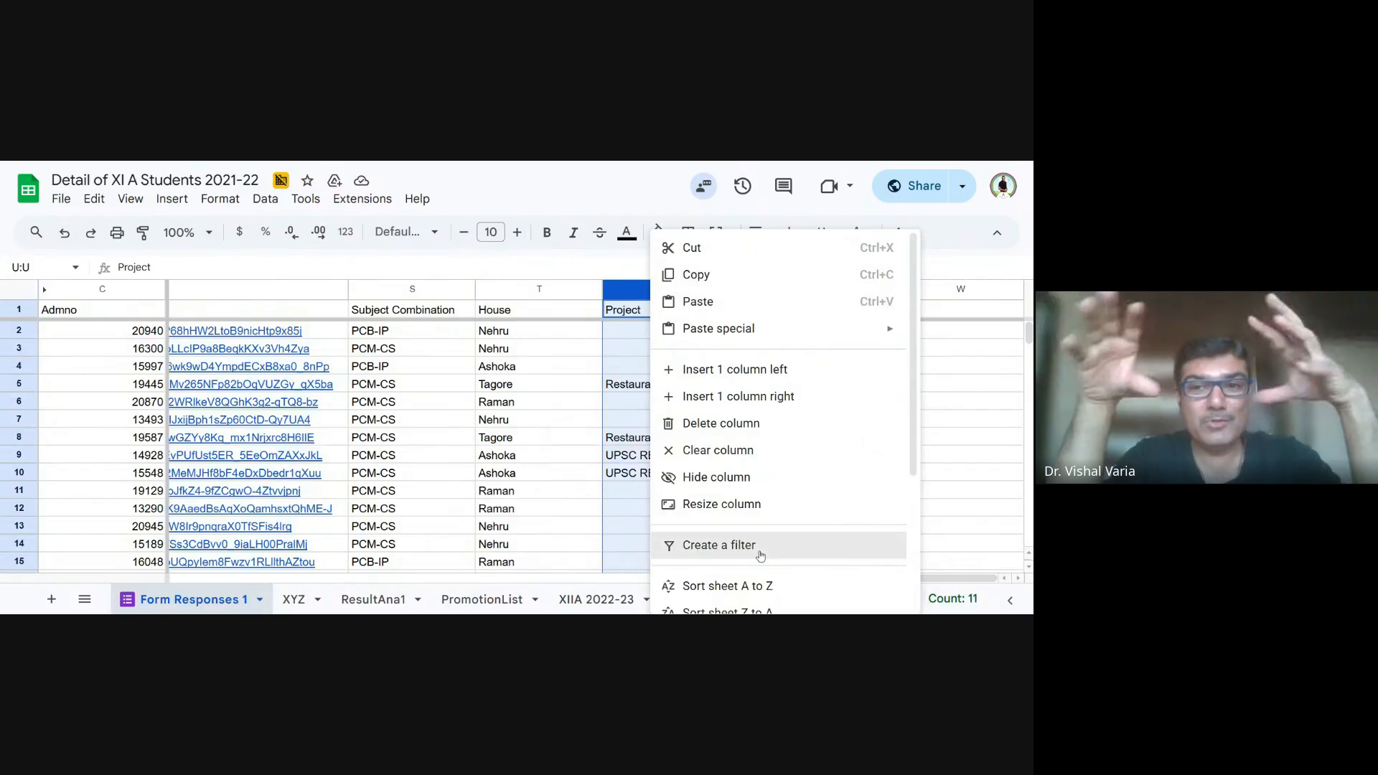
{"action": "left_click", "coordinate": [716, 477]}
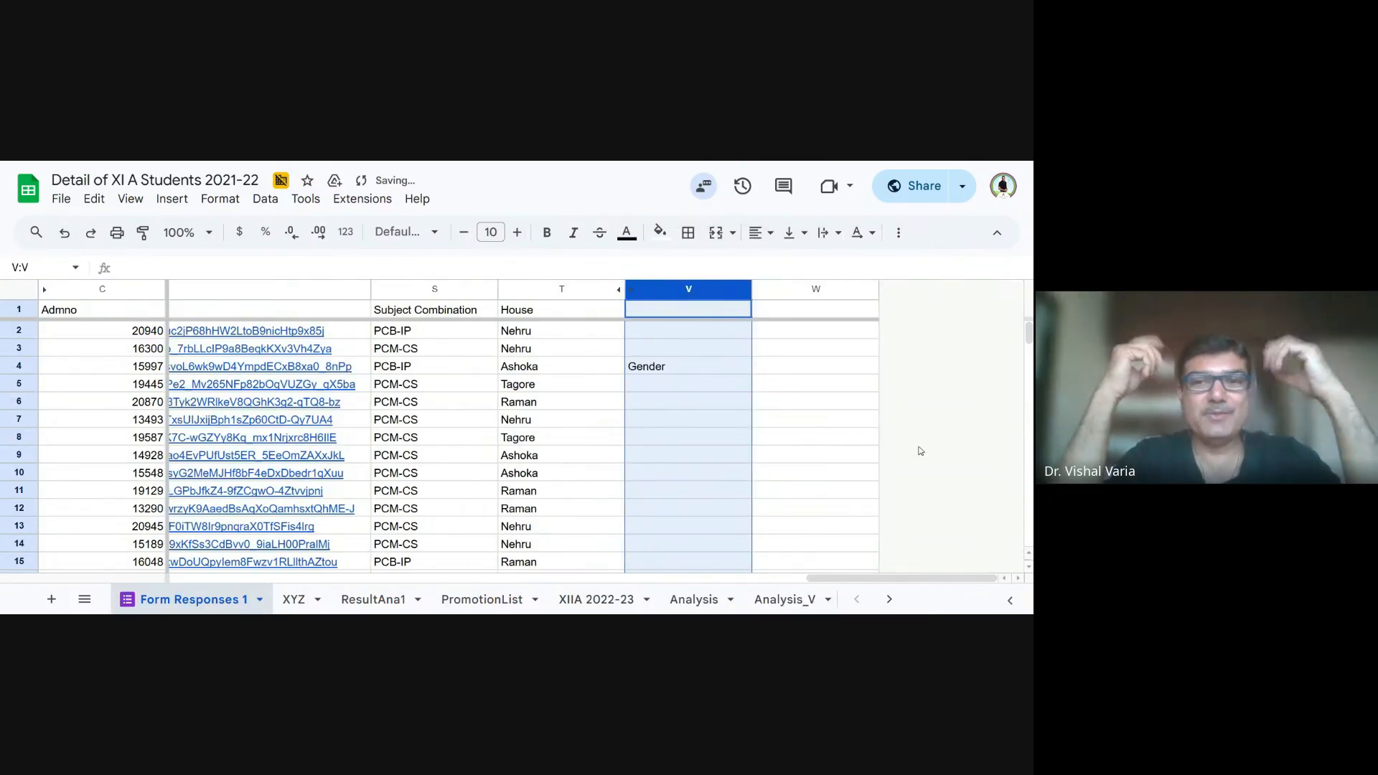
{"action": "left_click", "coordinate": [973, 445]}
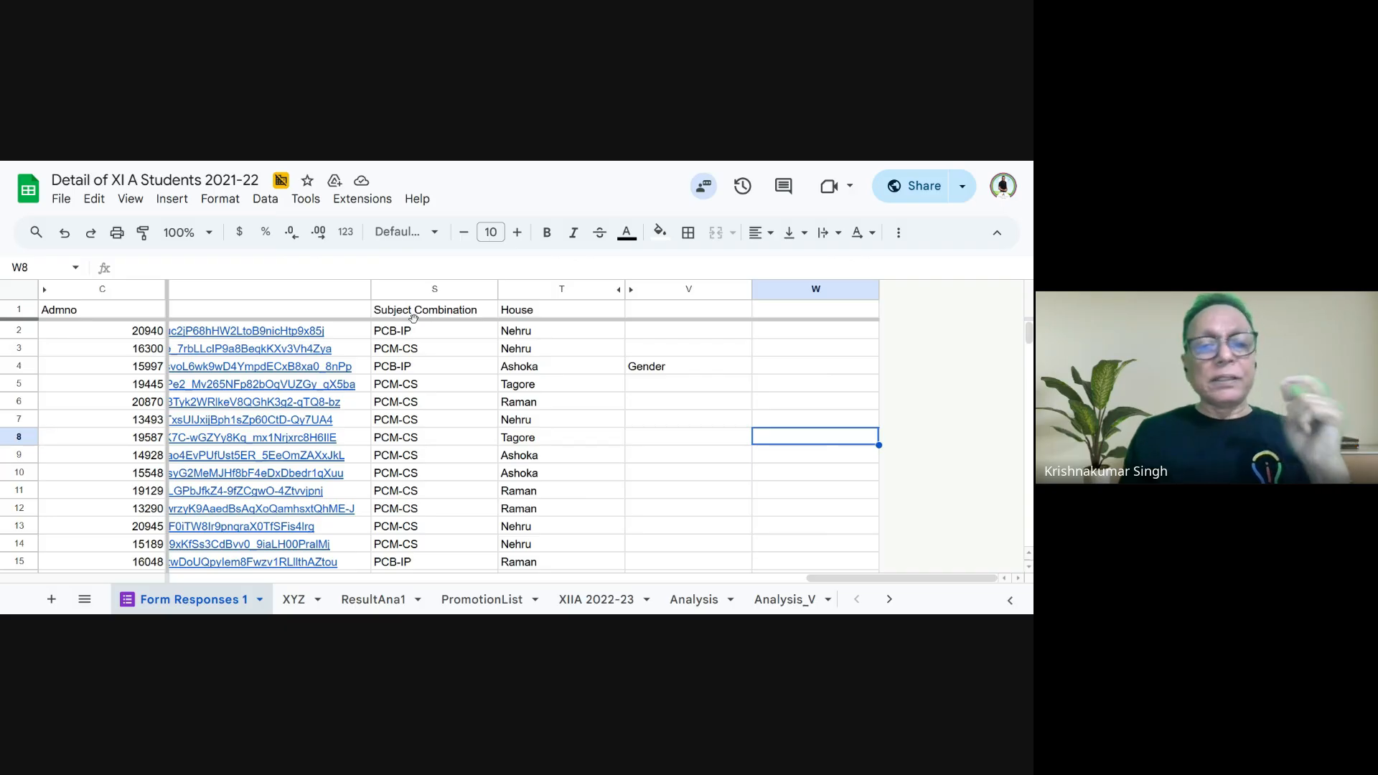
- Replace the label in cell V4 with Stream
{"action": "left_click", "coordinate": [655, 372]}
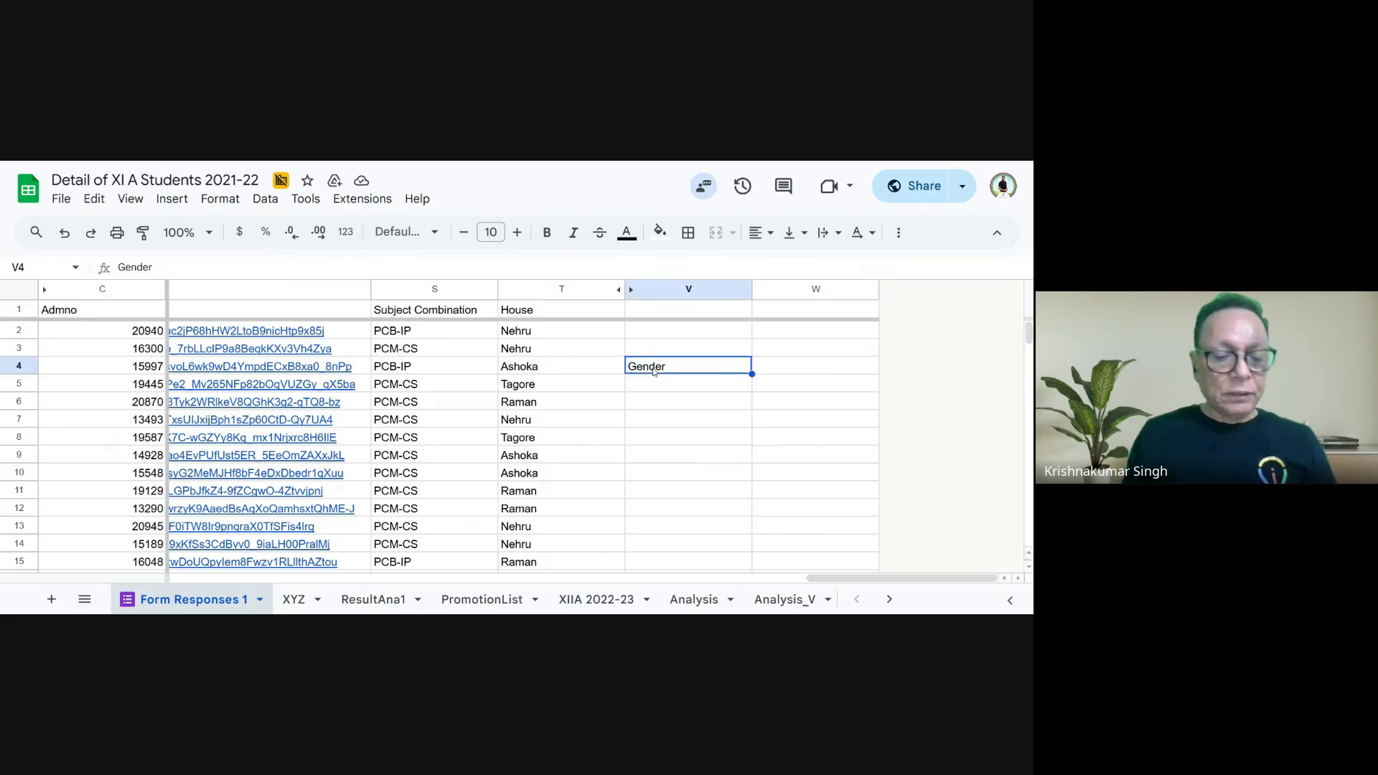
{"action": "type", "text": "Subject"}
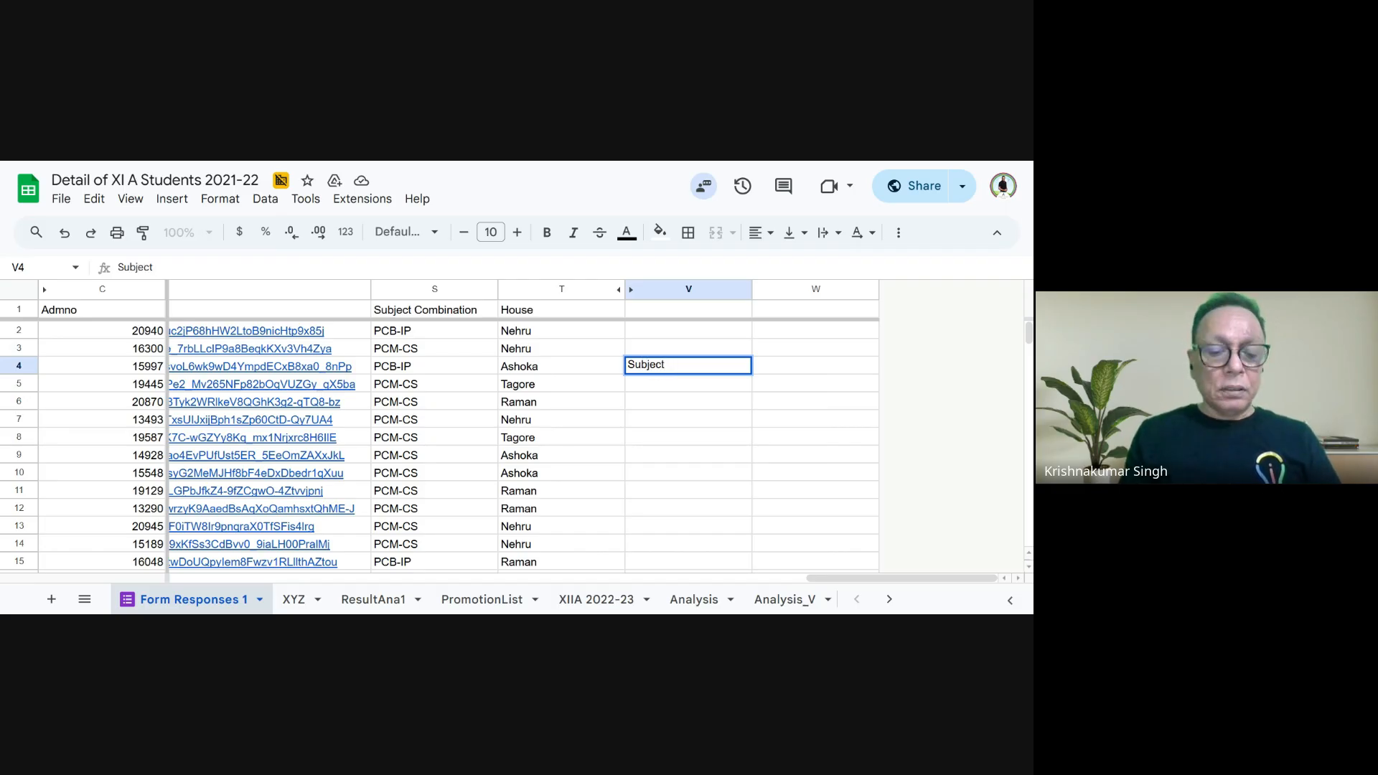
{"action": "type", "text": " Co"}
{"action": "key", "text": "BackSpace"}
{"action": "key", "text": "BackSpace"}
{"action": "key", "text": "BackSpace"}
{"action": "key", "text": "BackSpace"}
{"action": "key", "text": "BackSpace"}
{"action": "key", "text": "BackSpace"}
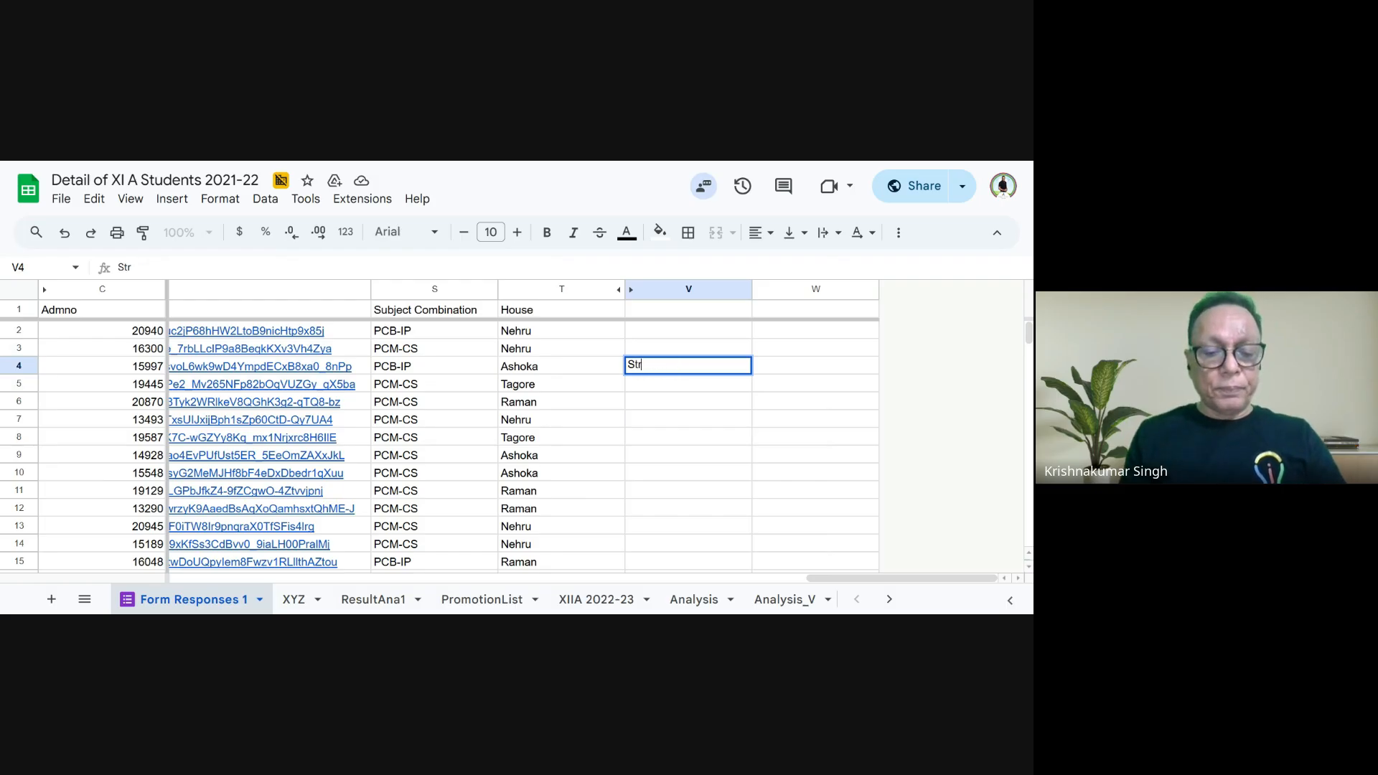
{"action": "type", "text": "tream"}
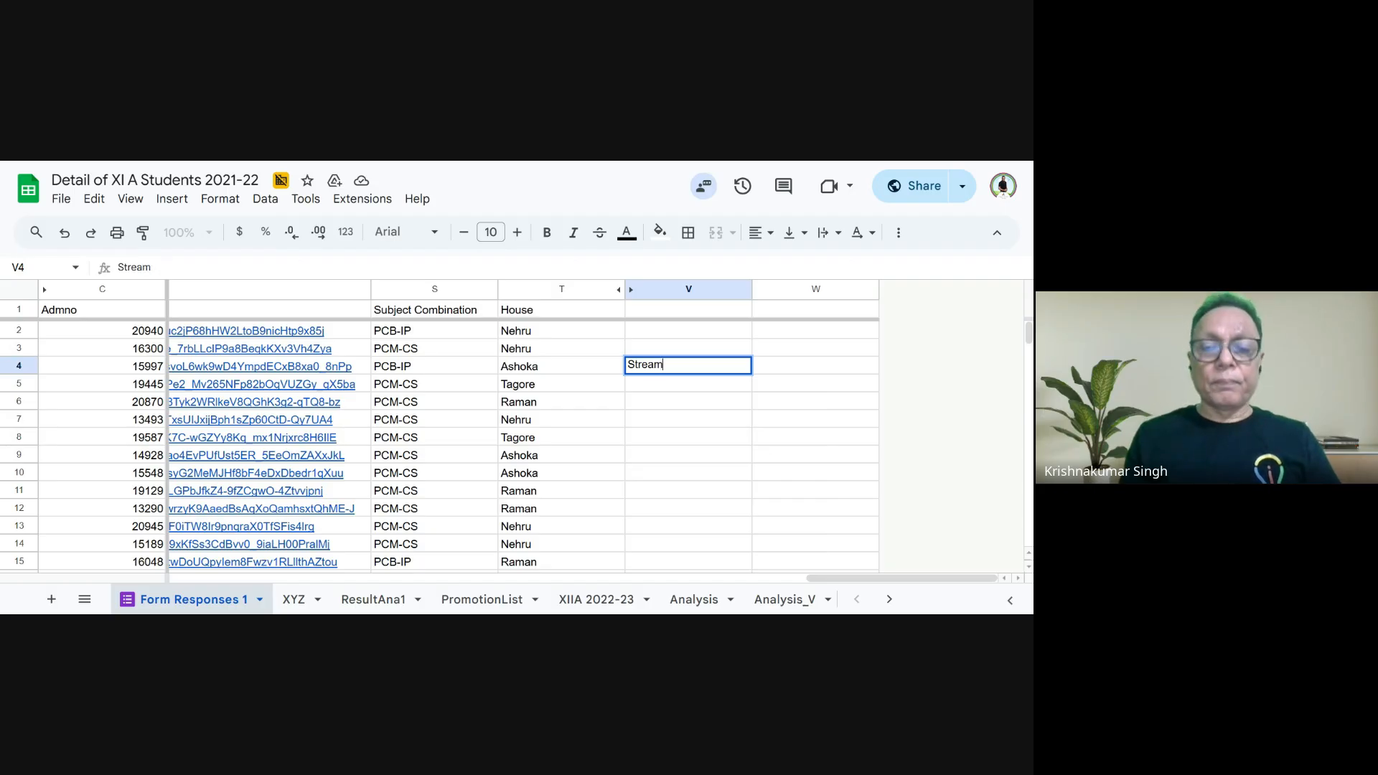
{"action": "left_click", "coordinate": [701, 387]}
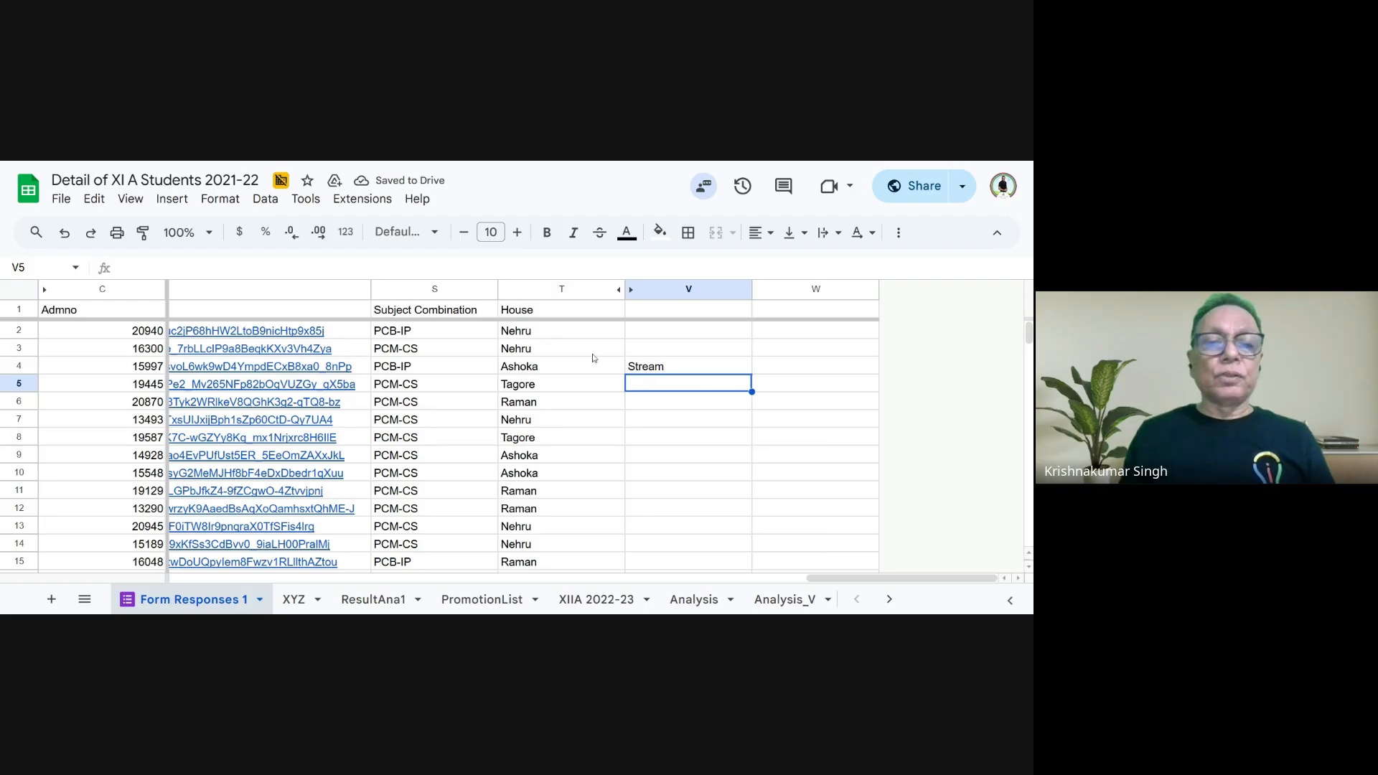
- Add a data validation rule to V5 with the criteria Dropdown (from a range)
{"action": "left_click", "coordinate": [265, 200]}
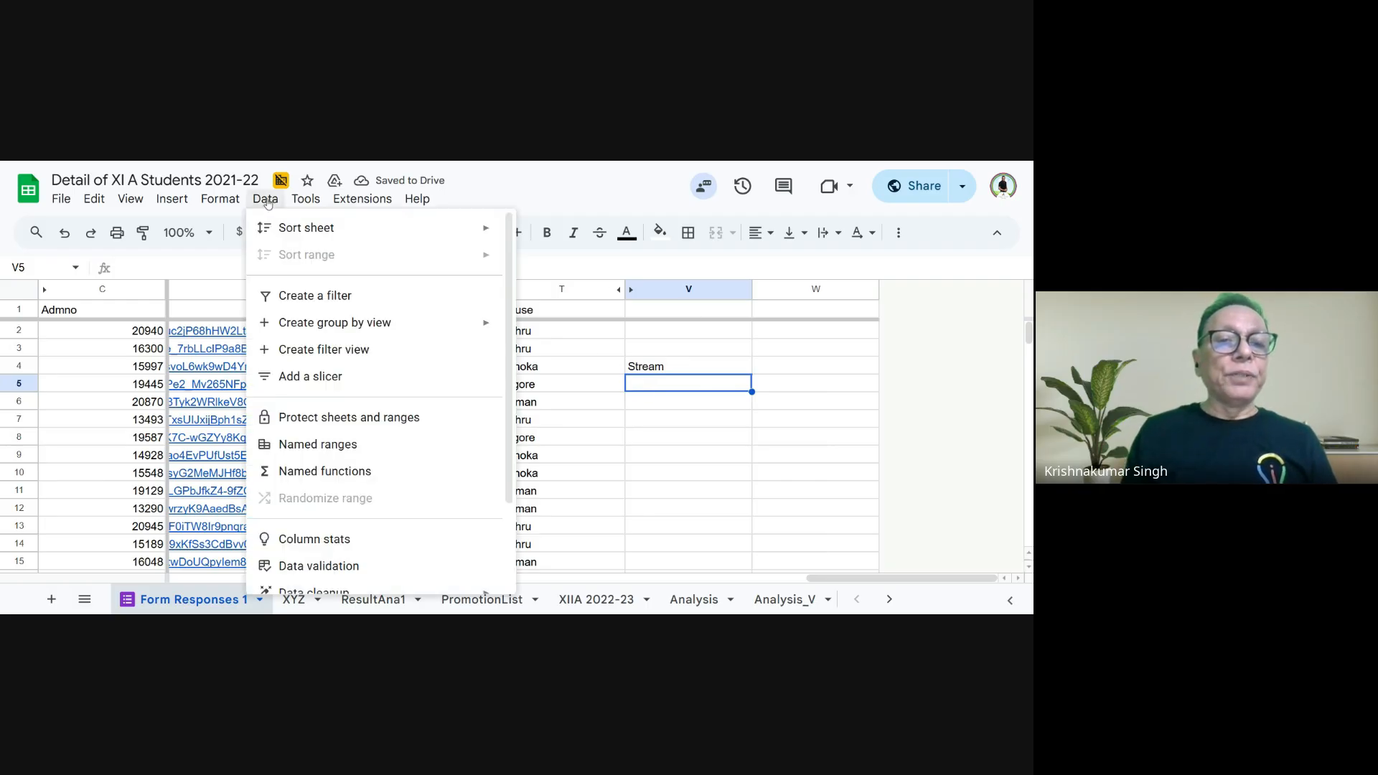
{"action": "left_click", "coordinate": [370, 567]}
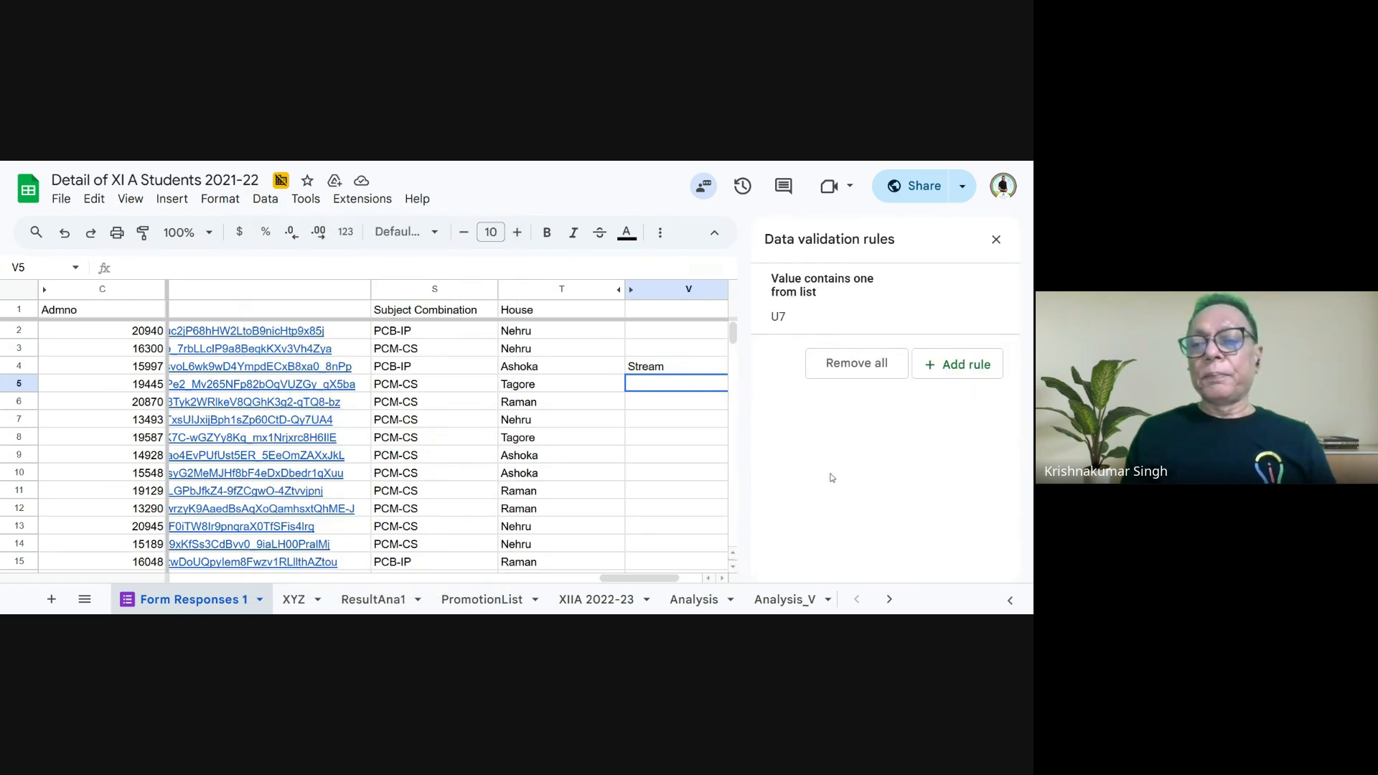
{"action": "left_click", "coordinate": [967, 366]}
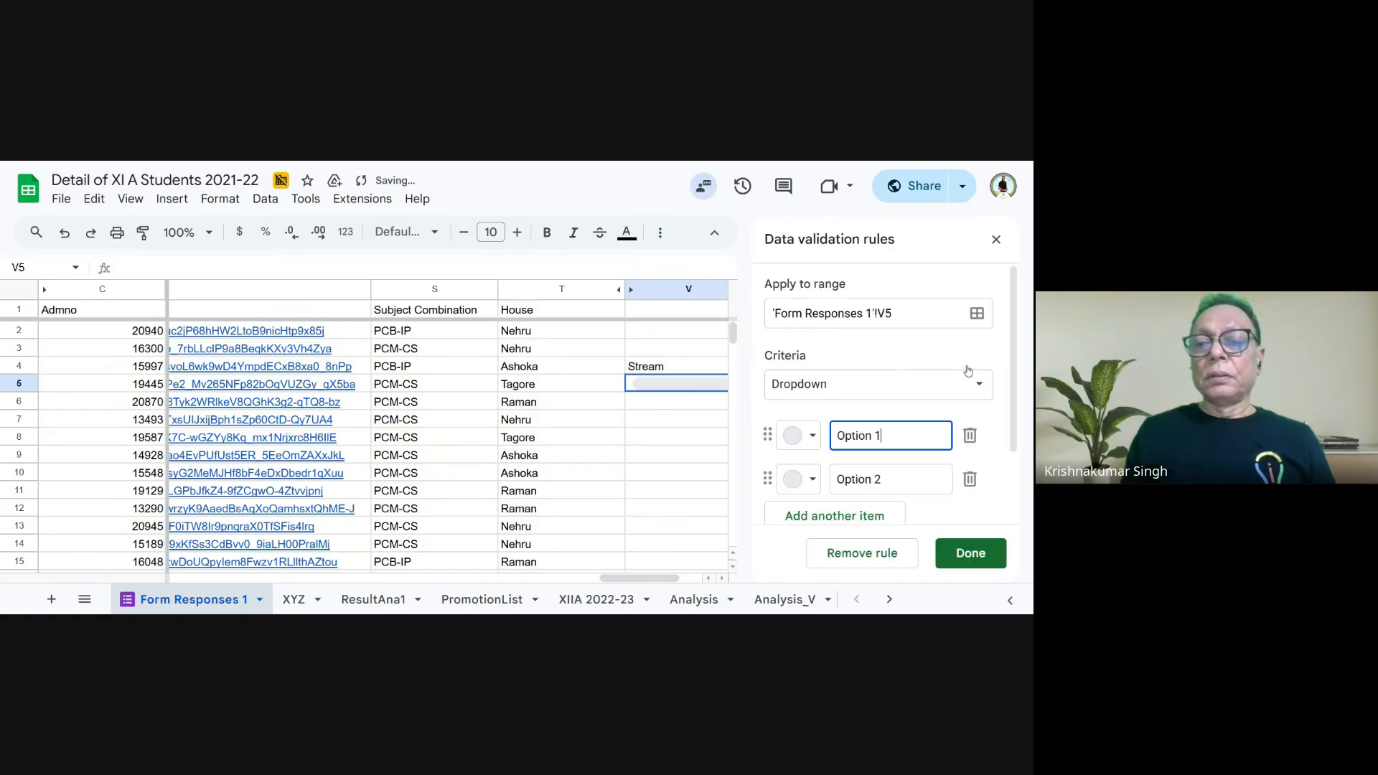
{"action": "left_click", "coordinate": [857, 393]}
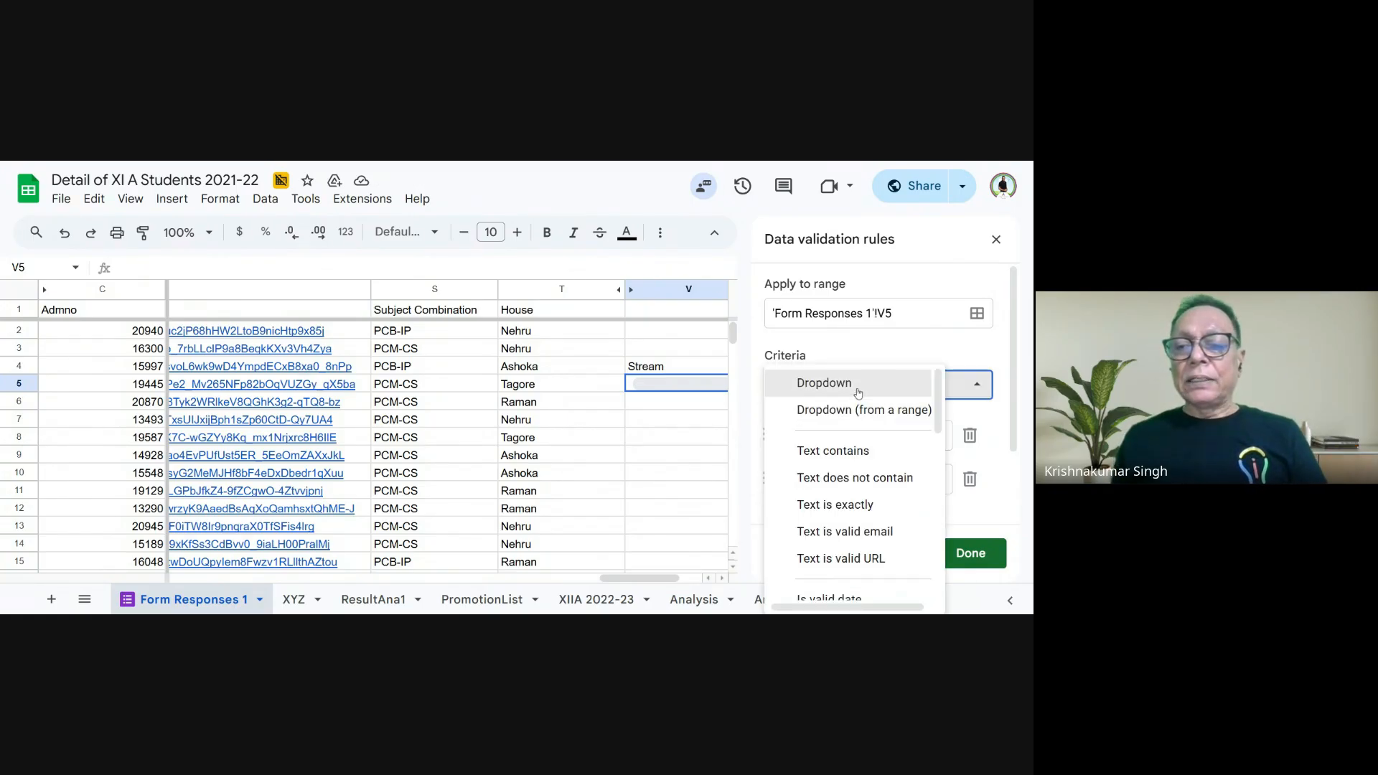
{"action": "left_click", "coordinate": [861, 417]}
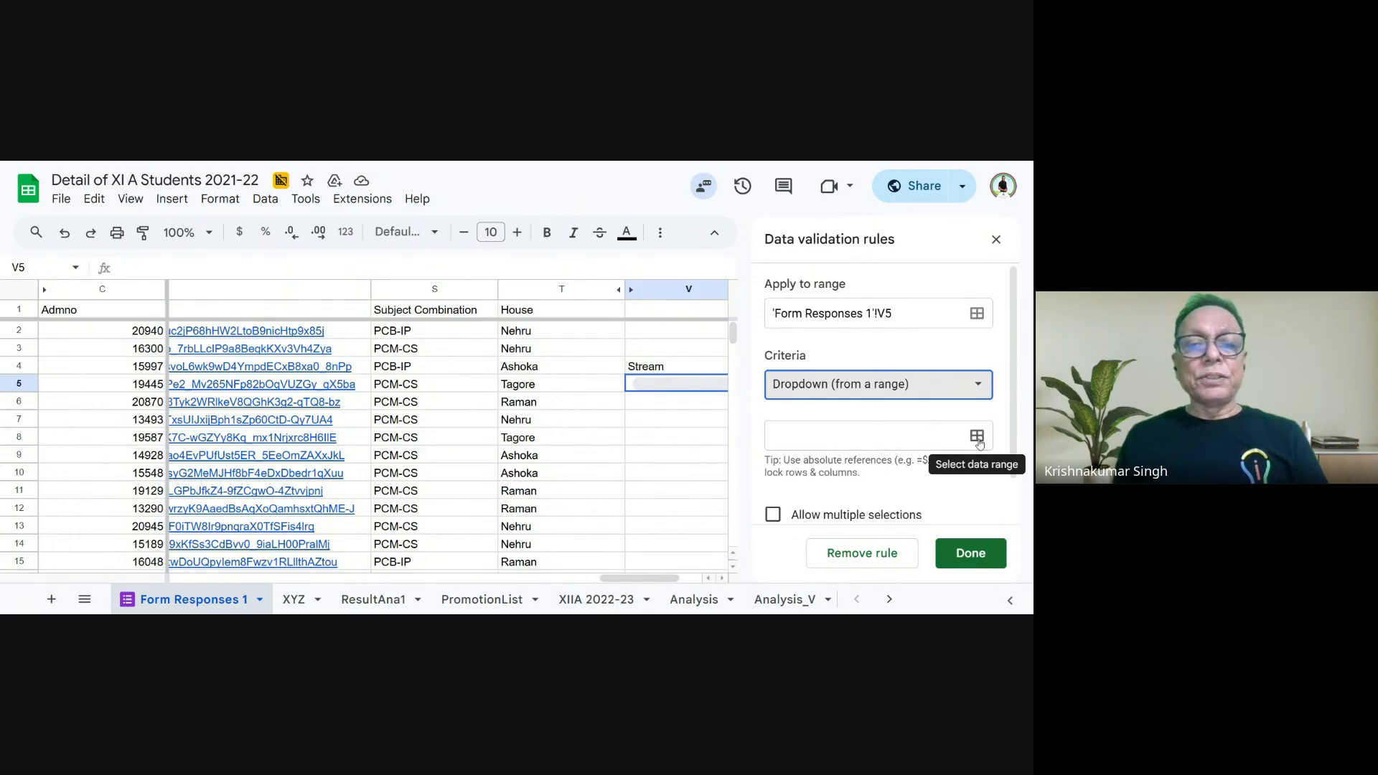
- Set the source range of V5's dropdown rule to 'Form Responses 1'!C2:H65, save the rule and close the data validation settings
{"action": "left_click", "coordinate": [978, 437]}
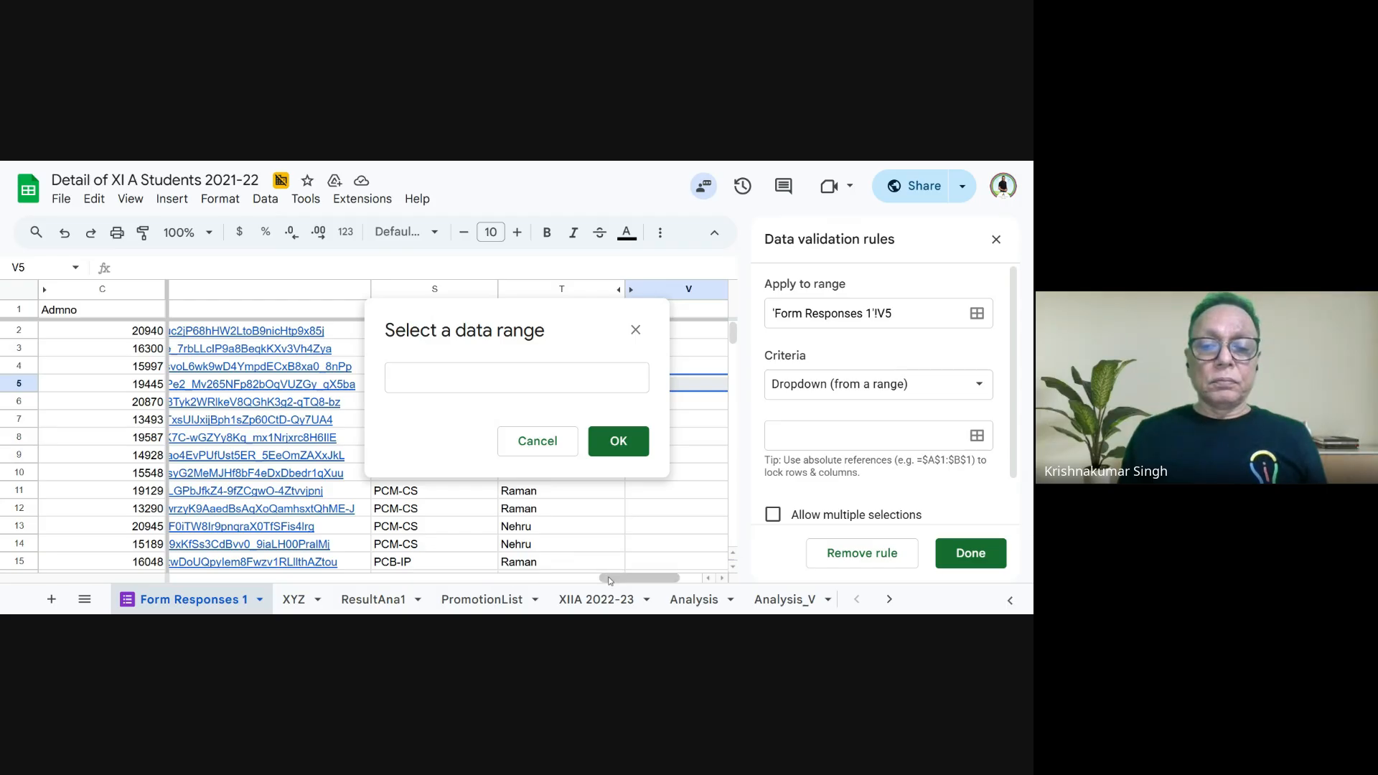
{"action": "left_click_drag", "start_coordinate": [608, 579], "coordinate": [206, 561]}
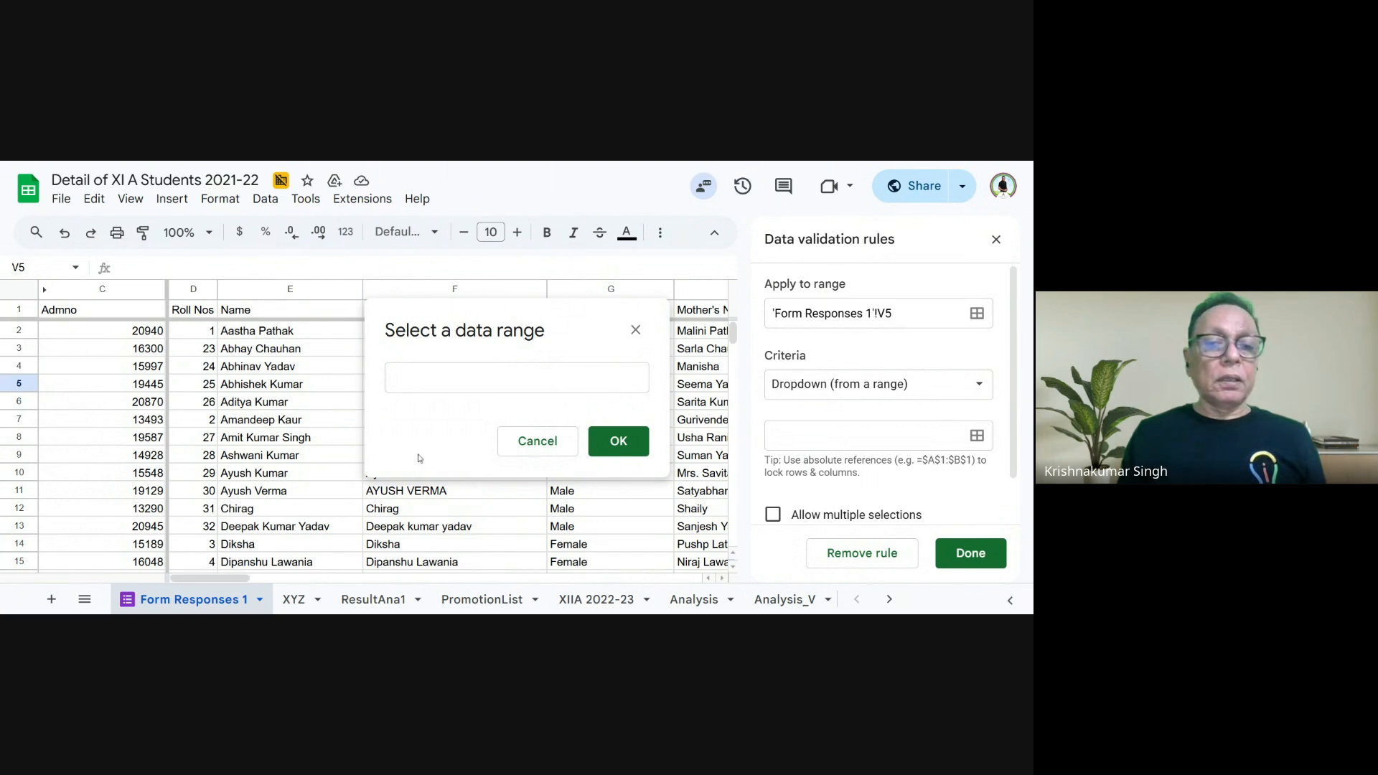
{"action": "left_click", "coordinate": [503, 378]}
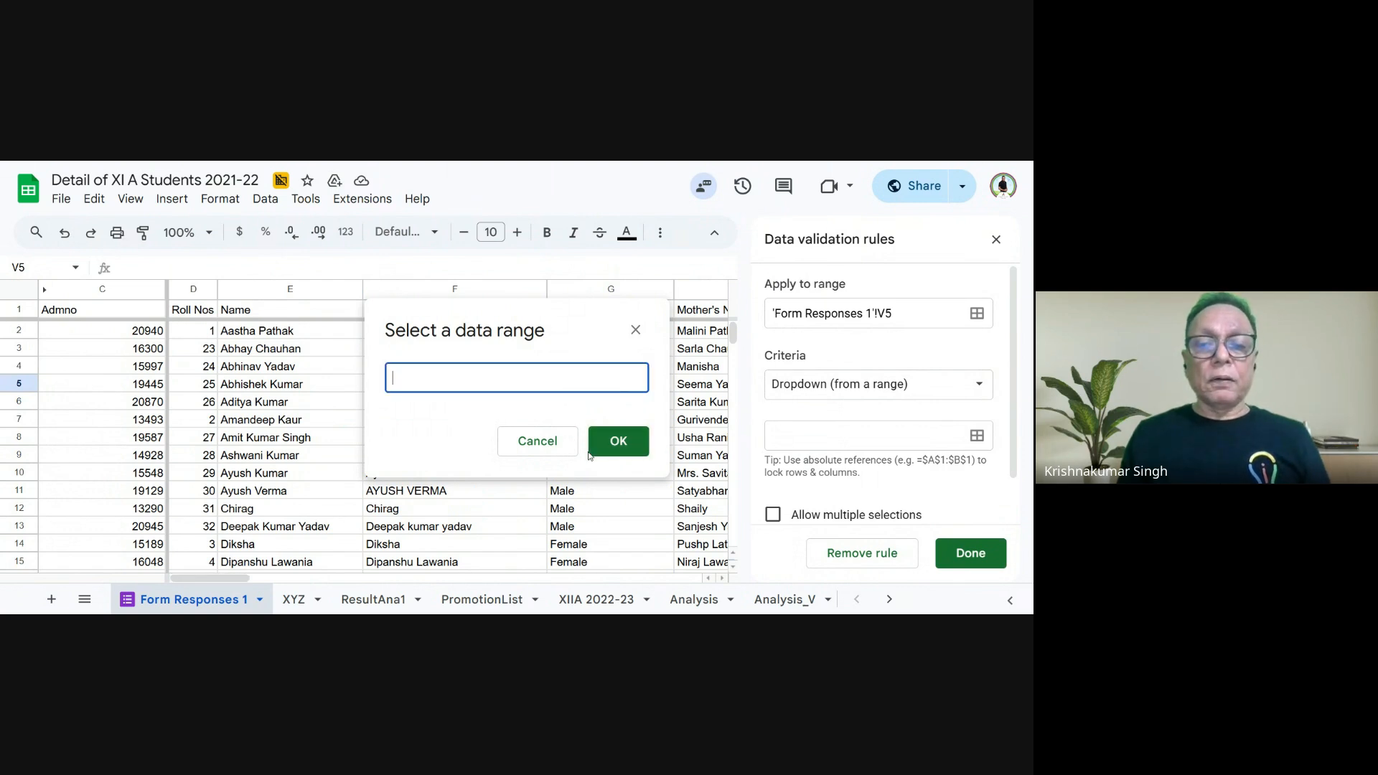
{"action": "left_click", "coordinate": [978, 435]}
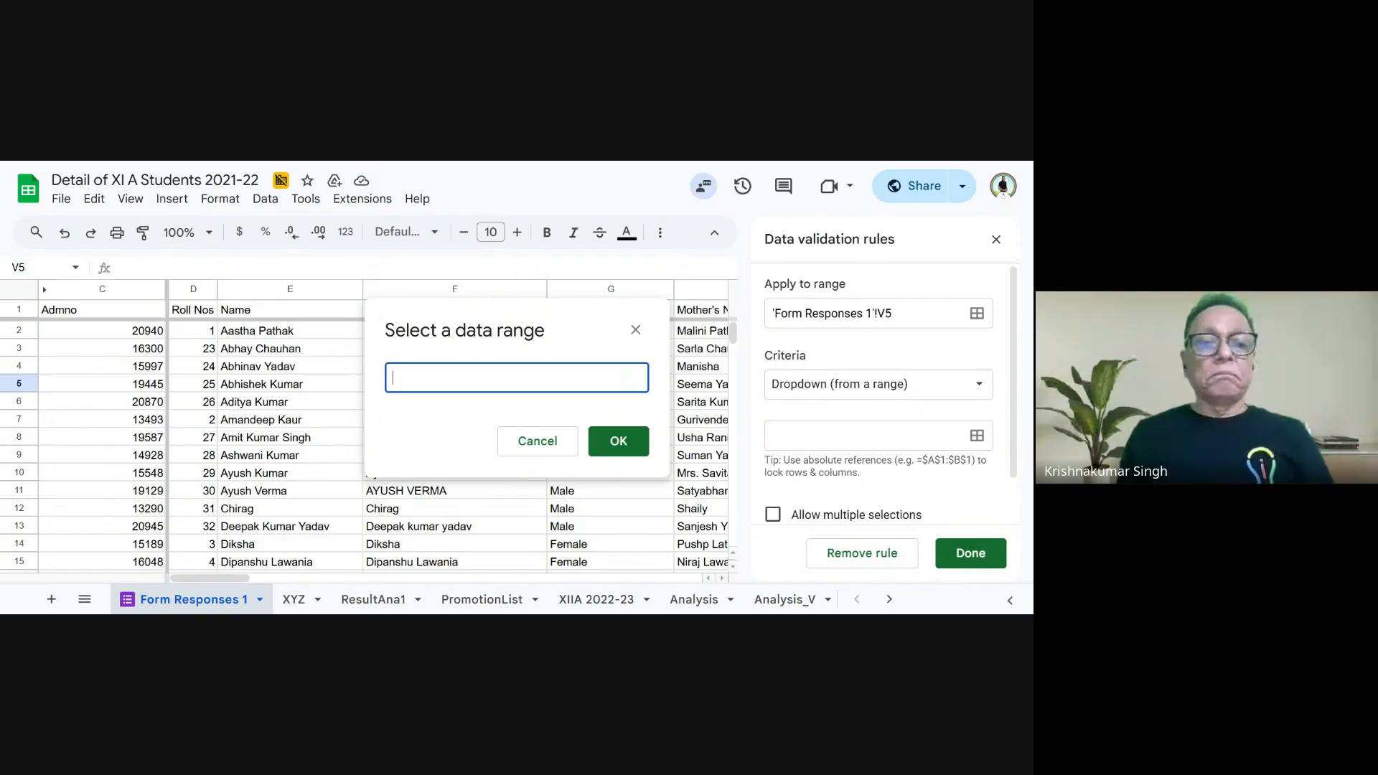
{"action": "type", "text": "c"}
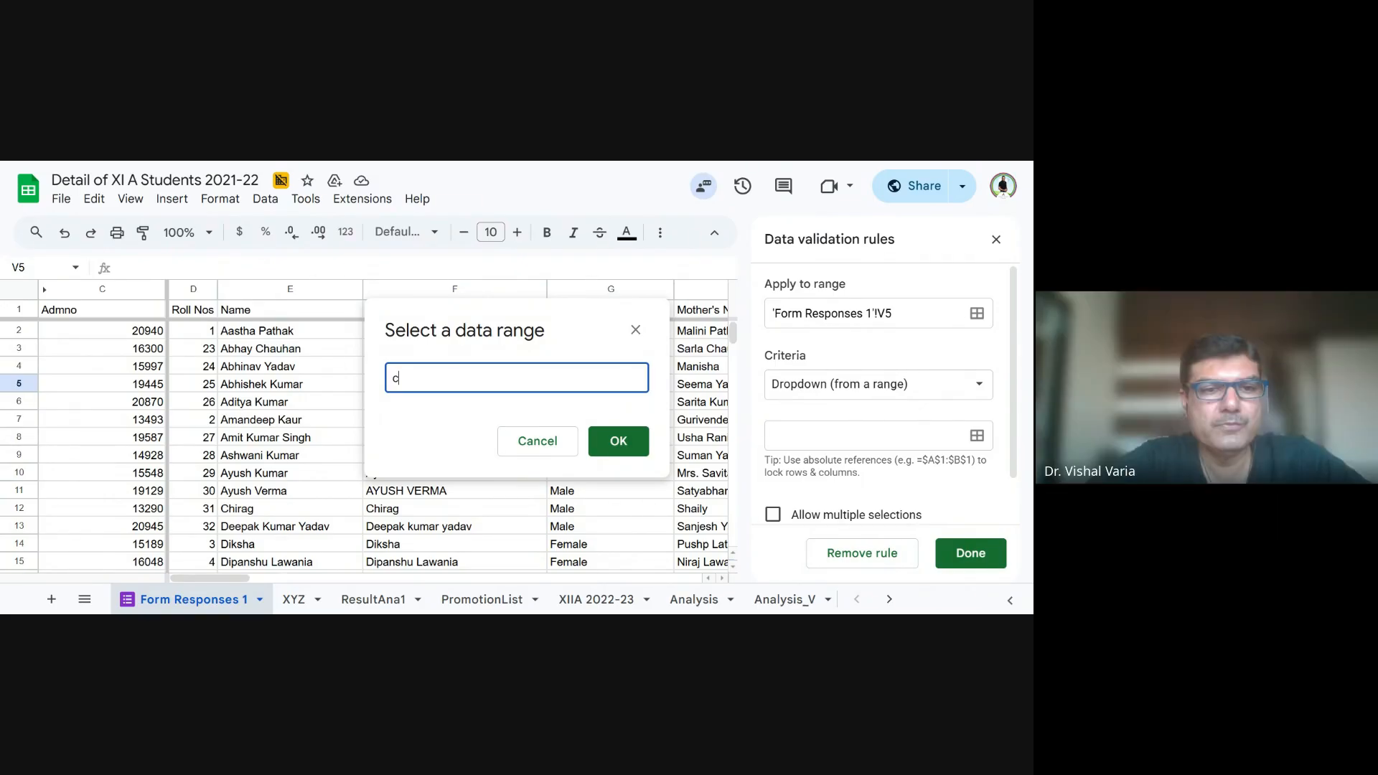
{"action": "type", "text": "2"}
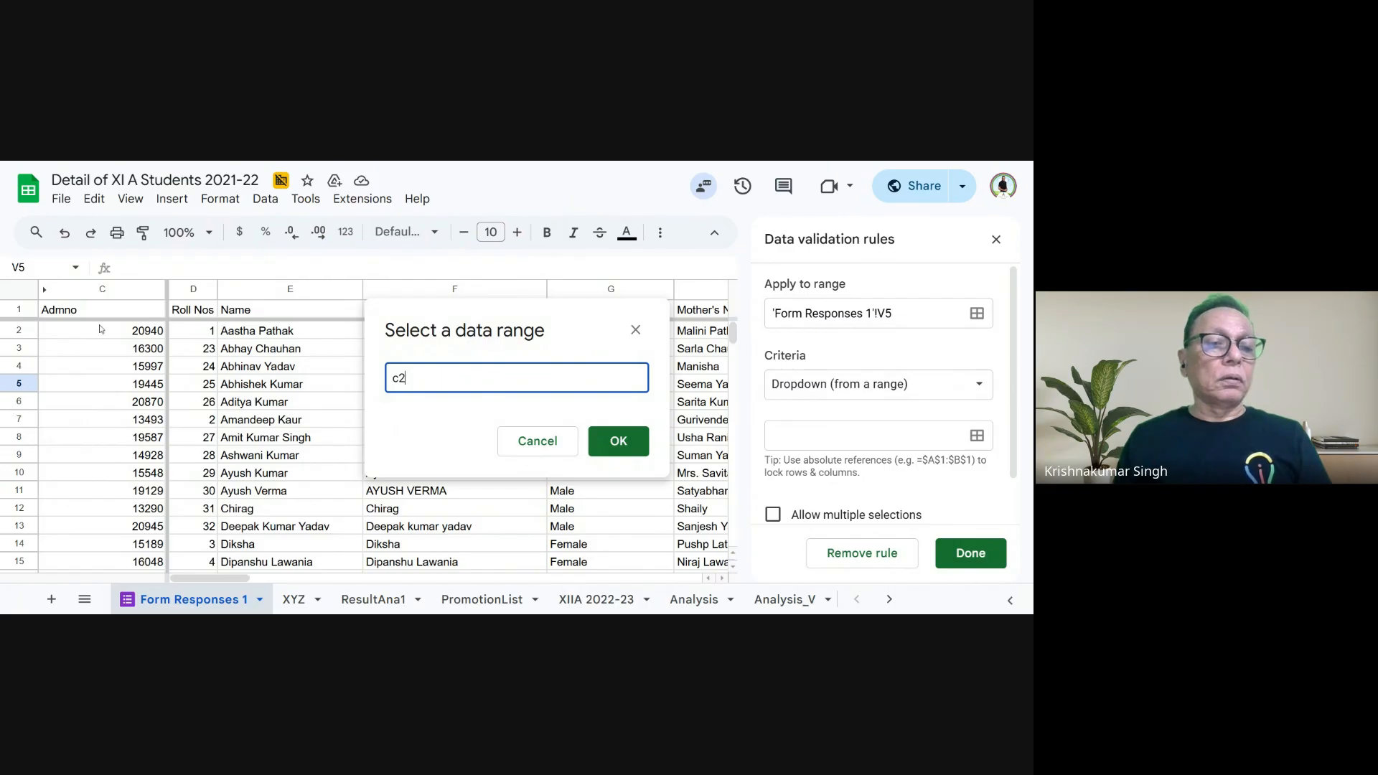
{"action": "left_click_drag", "start_coordinate": [102, 330], "coordinate": [737, 583]}
{"action": "left_click_drag", "start_coordinate": [735, 585], "coordinate": [687, 570]}
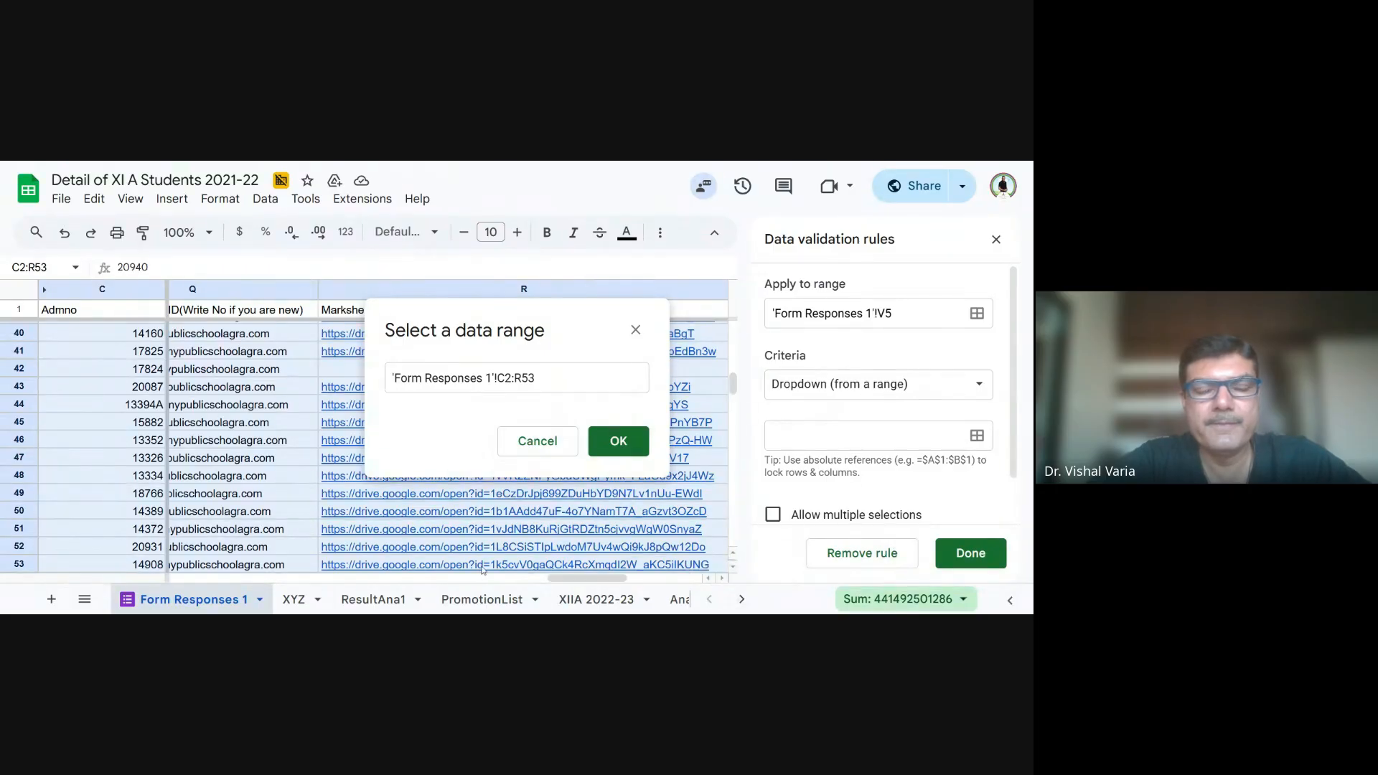
{"action": "left_click_drag", "start_coordinate": [351, 570], "coordinate": [264, 569]}
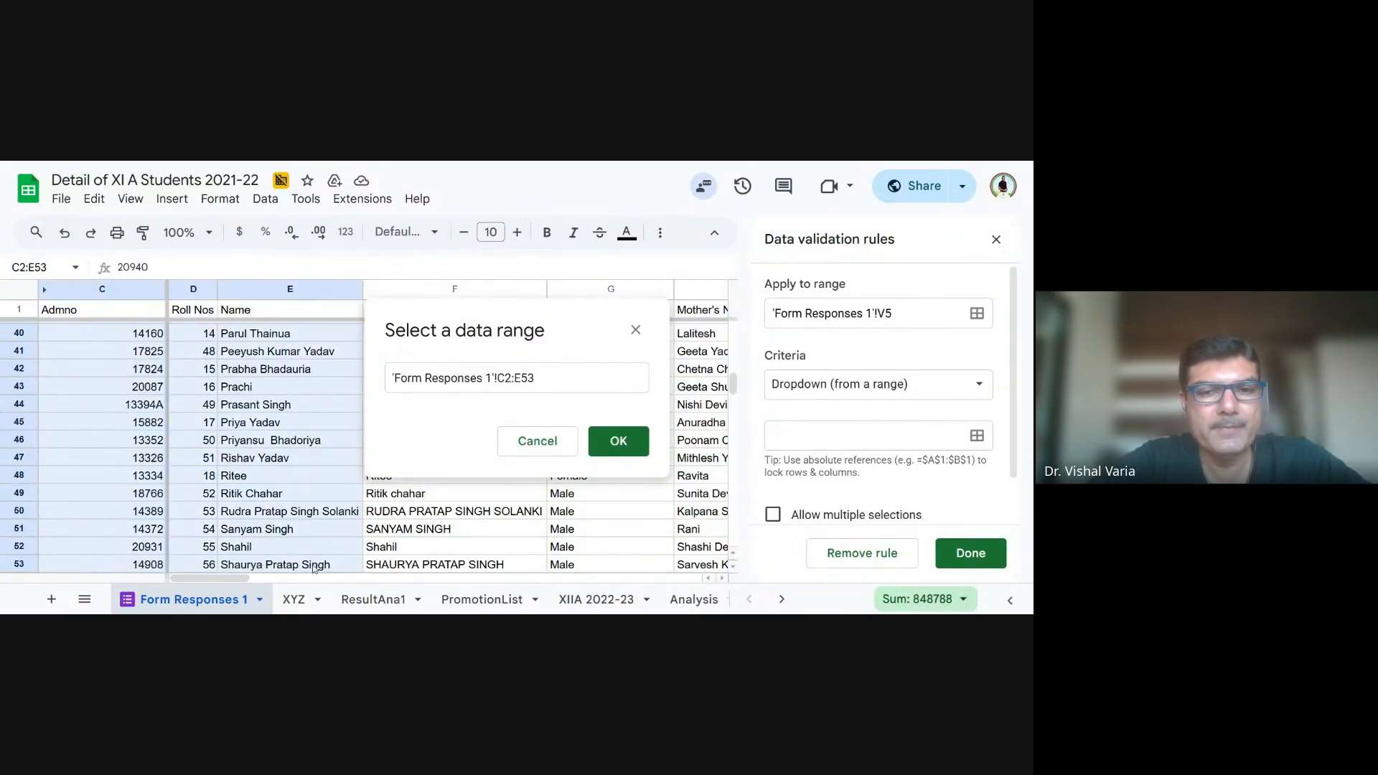
{"action": "left_click_drag", "start_coordinate": [368, 564], "coordinate": [383, 565]}
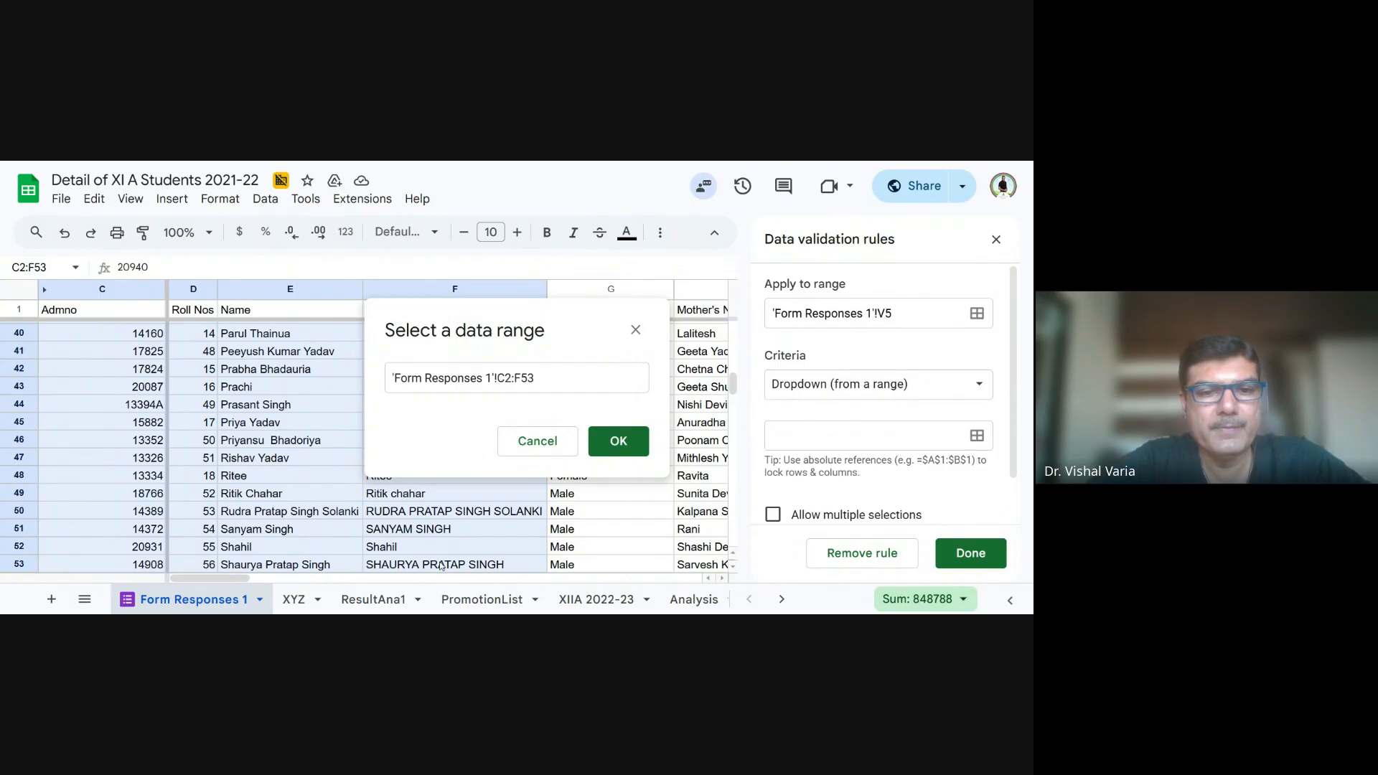
{"action": "left_click_drag", "start_coordinate": [549, 570], "coordinate": [721, 507]}
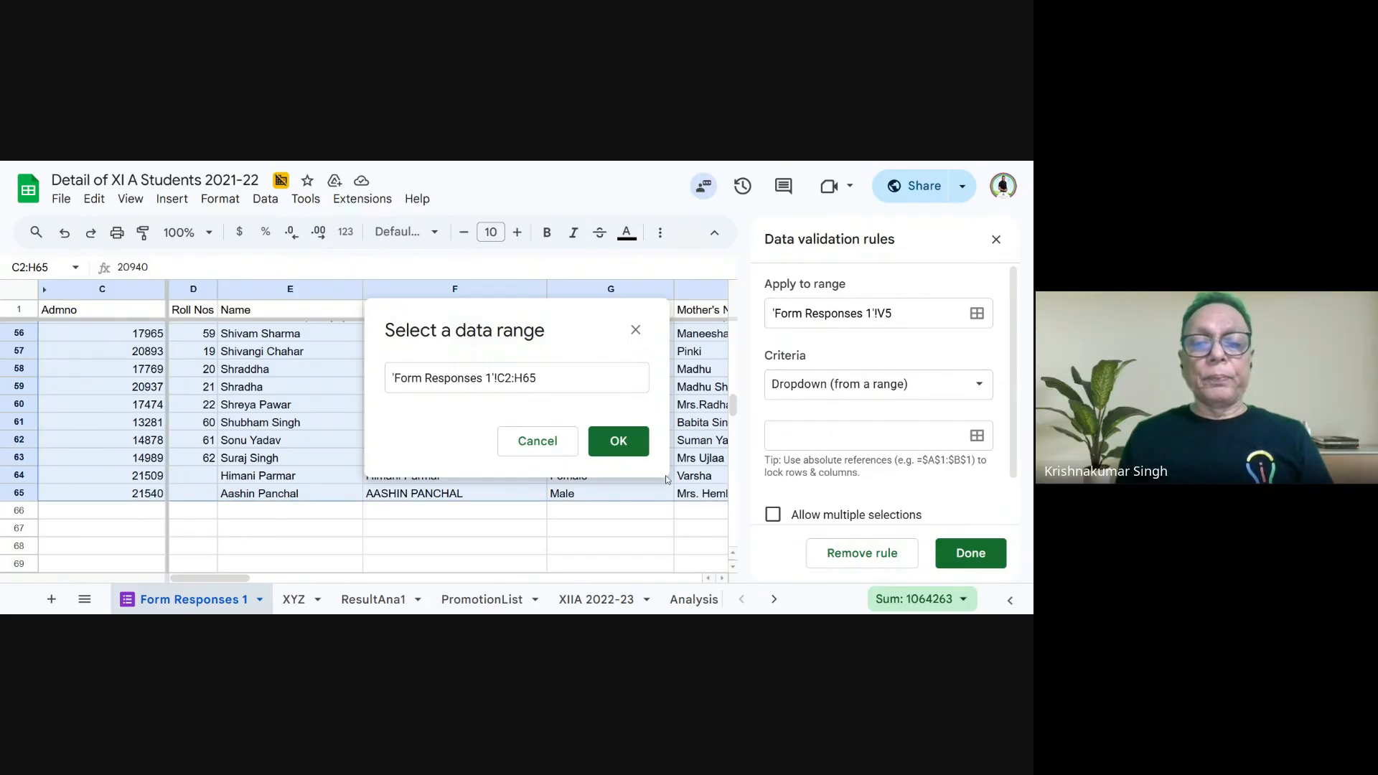
{"action": "left_click", "coordinate": [638, 450]}
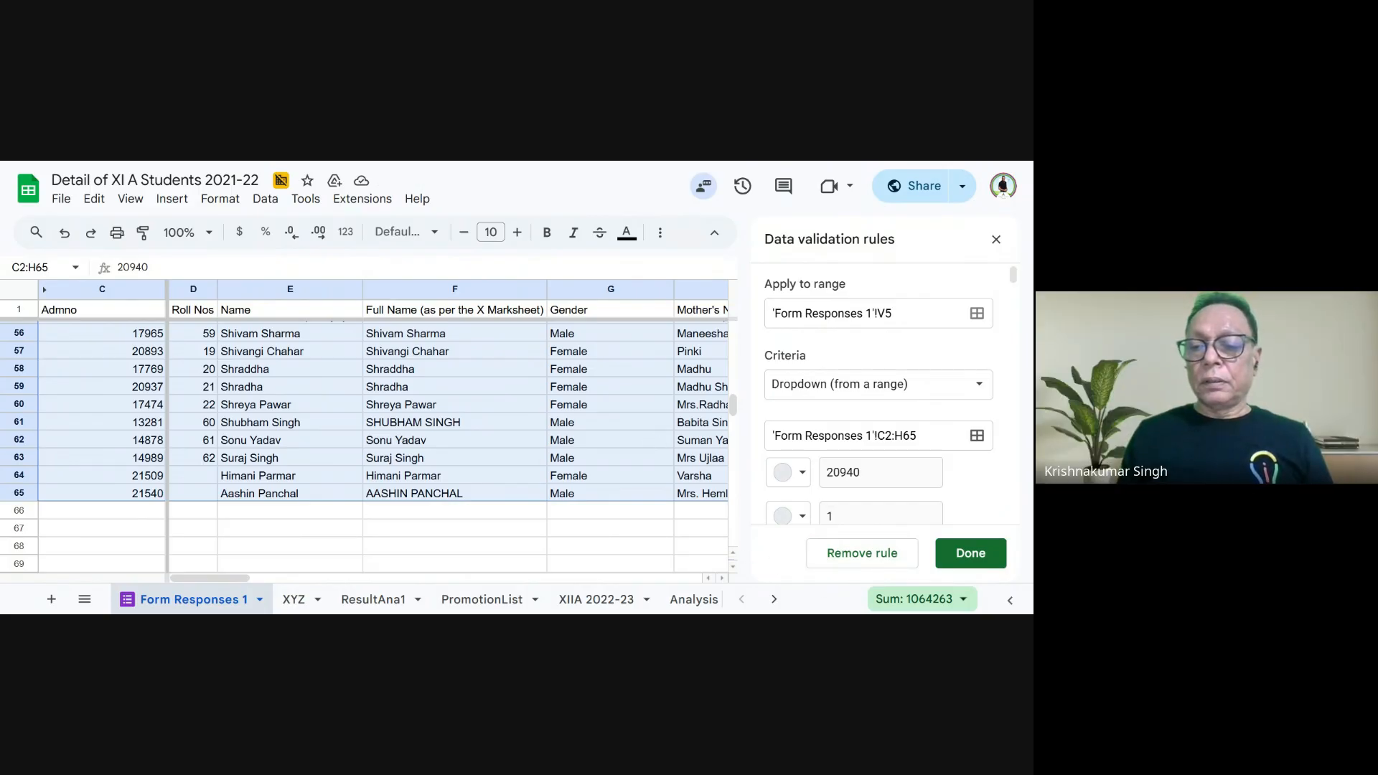
{"action": "left_click", "coordinate": [995, 559]}
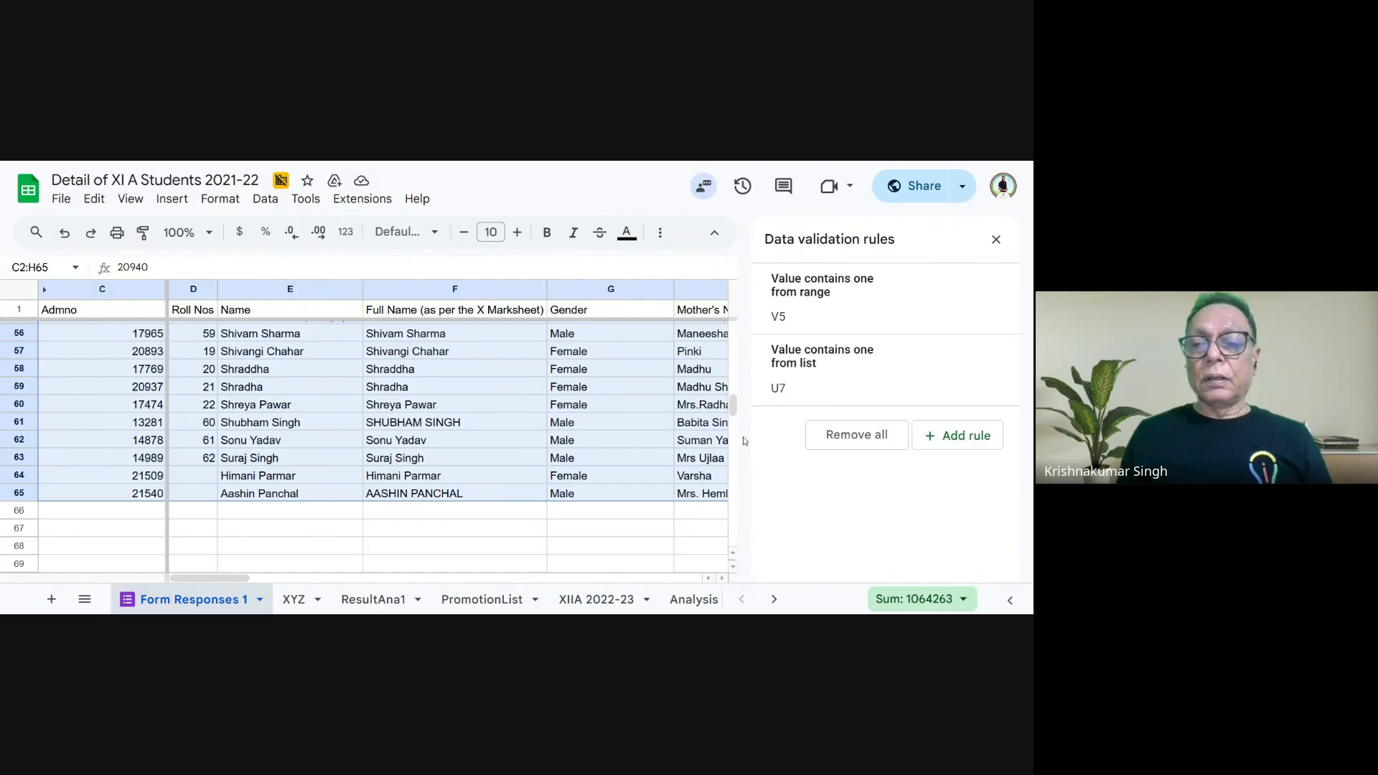
{"action": "left_click", "coordinate": [996, 239]}
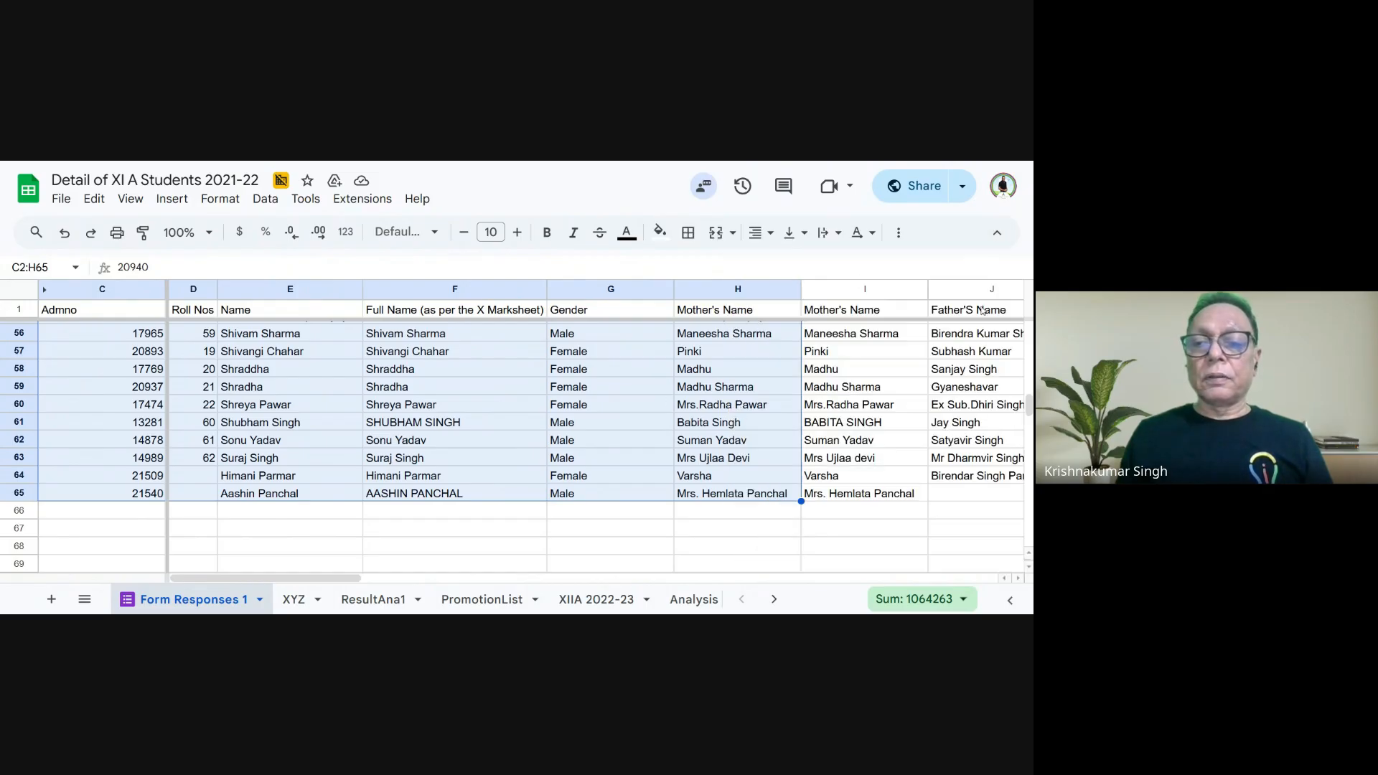
- Replace the label in cell V4 with Gender
{"action": "left_click_drag", "start_coordinate": [353, 579], "coordinate": [1028, 491]}
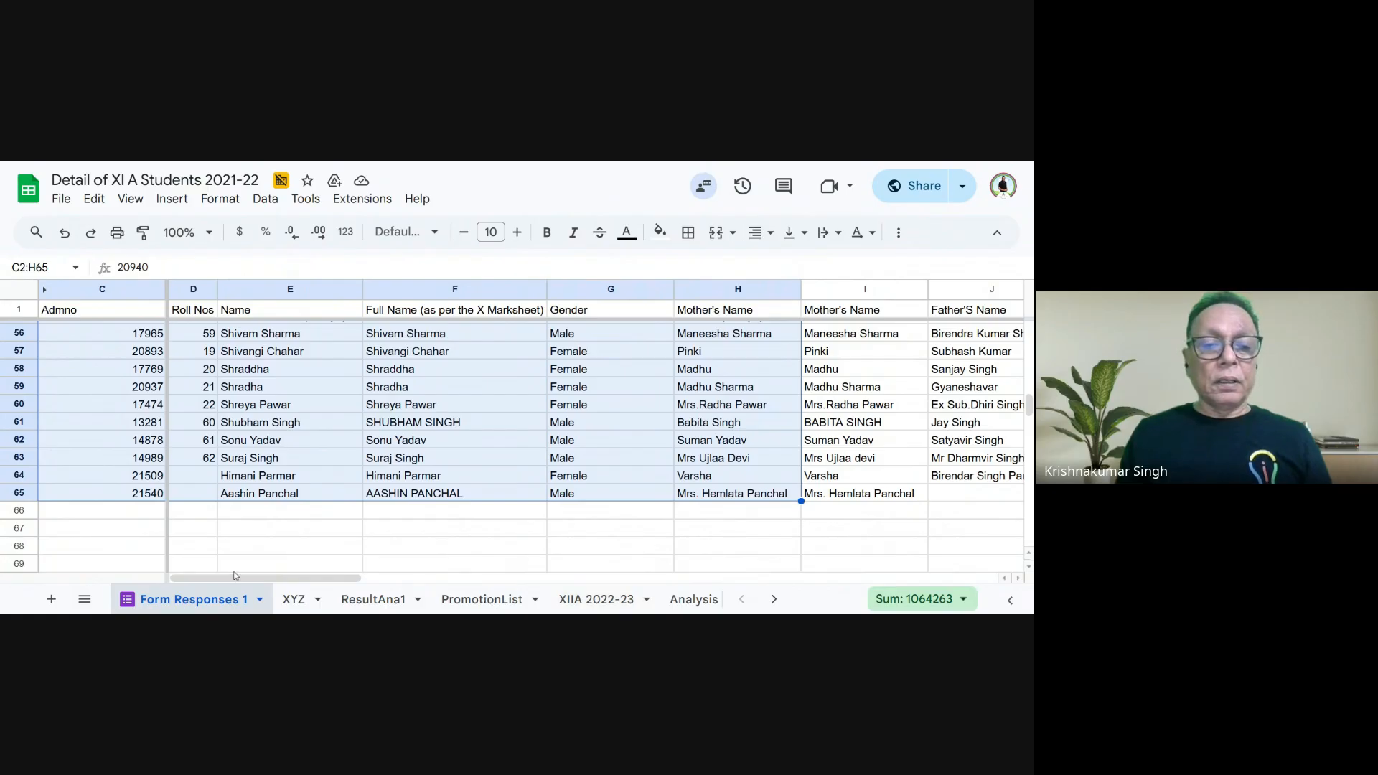
{"action": "left_click_drag", "start_coordinate": [271, 578], "coordinate": [907, 580]}
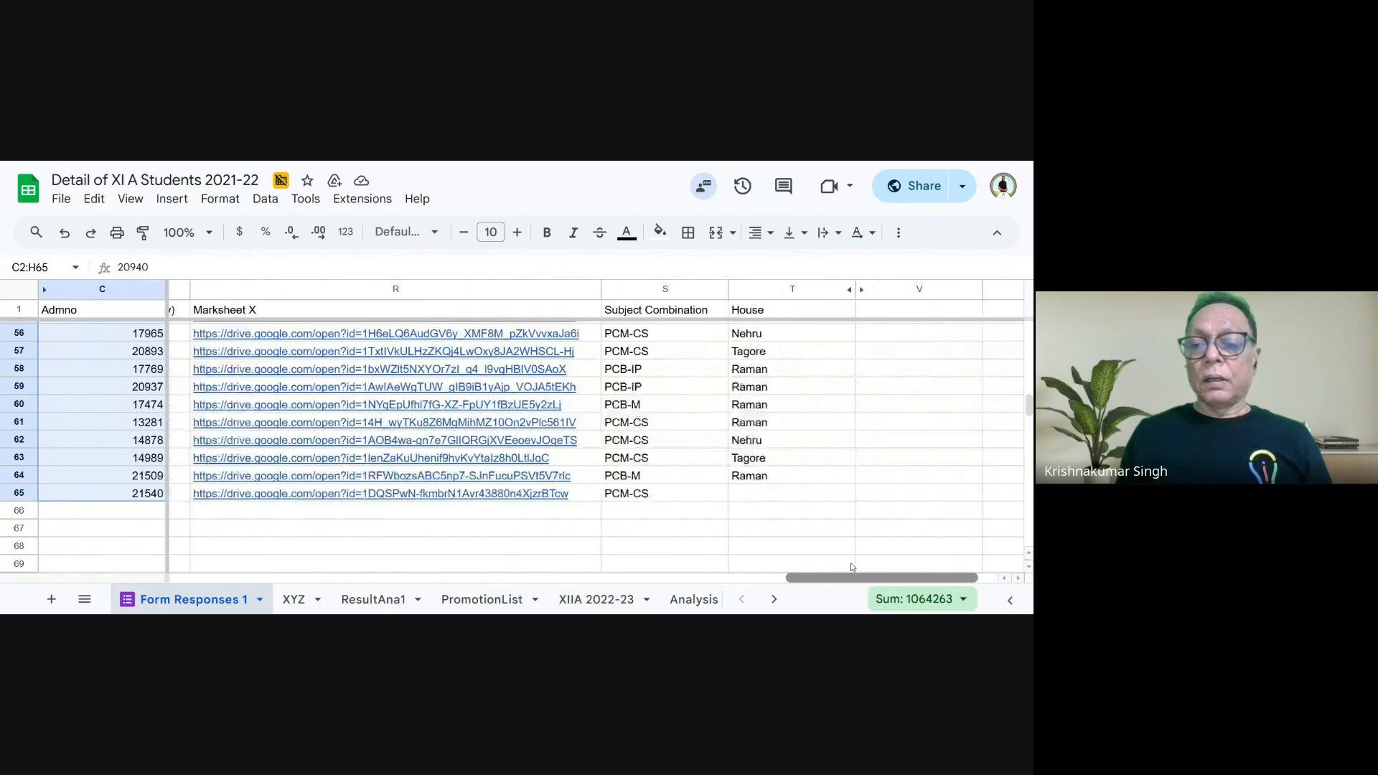
{"action": "left_click_drag", "start_coordinate": [1019, 416], "coordinate": [1007, 334]}
{"action": "left_click", "coordinate": [807, 374]}
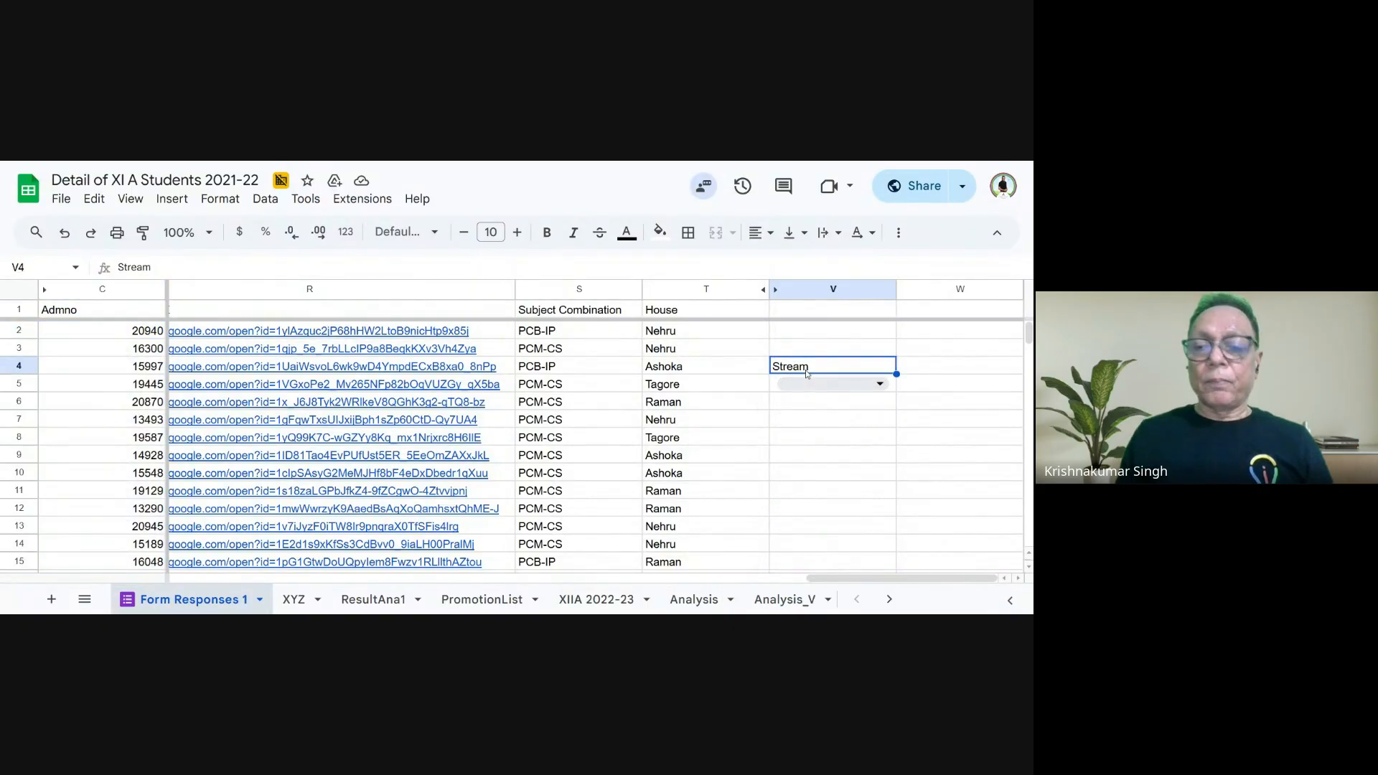
{"action": "type", "text": "Gender"}
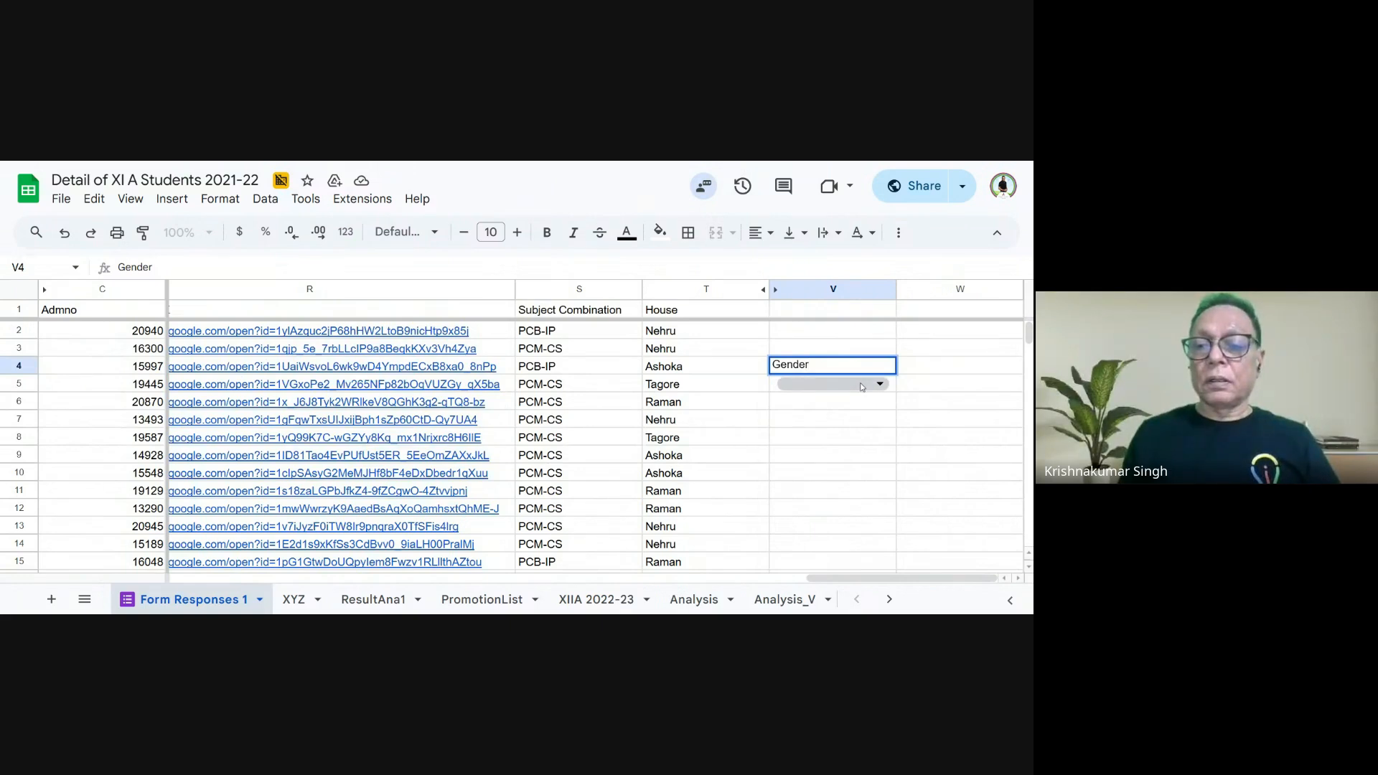
- Open the dropdown in cell V5 to examine the options it offers
{"action": "left_click", "coordinate": [861, 387]}
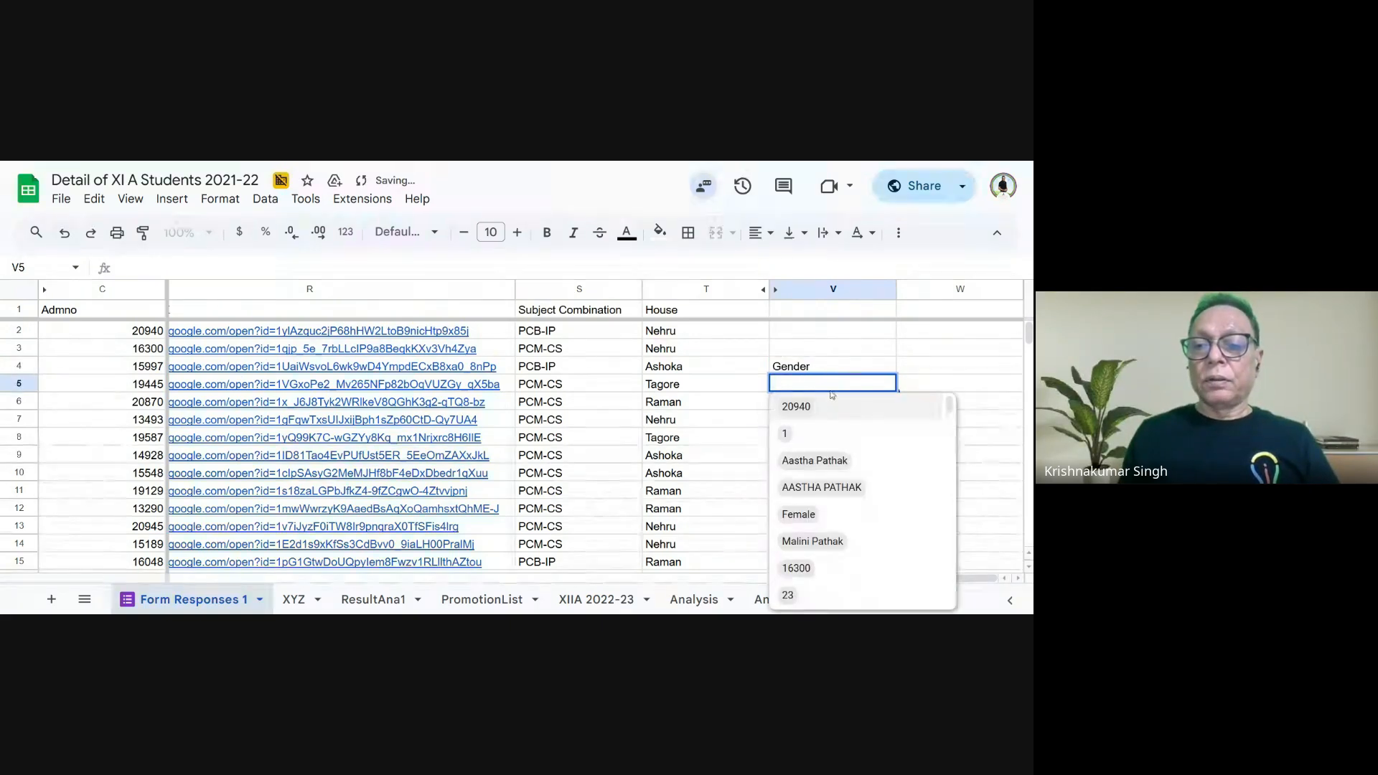
{"action": "left_click", "coordinate": [833, 366]}
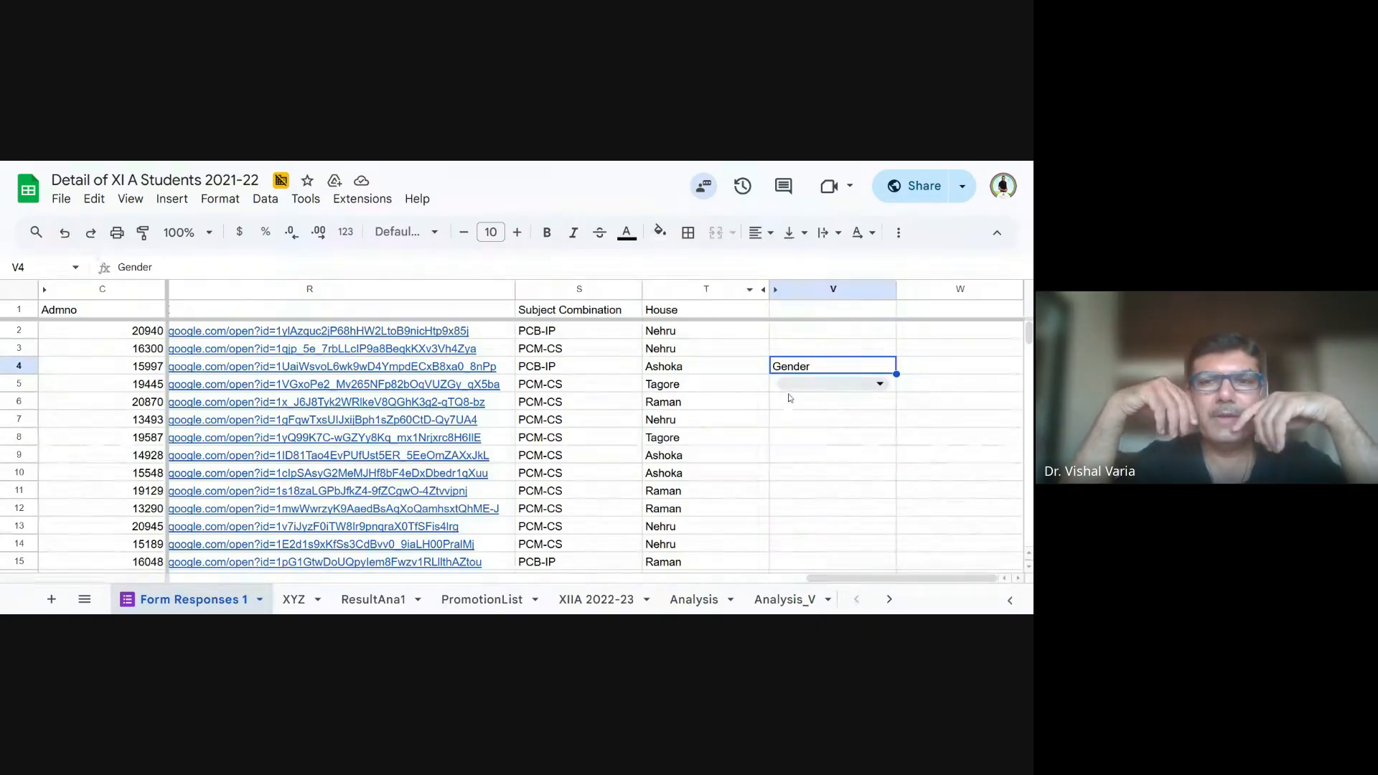
{"action": "left_click", "coordinate": [869, 384]}
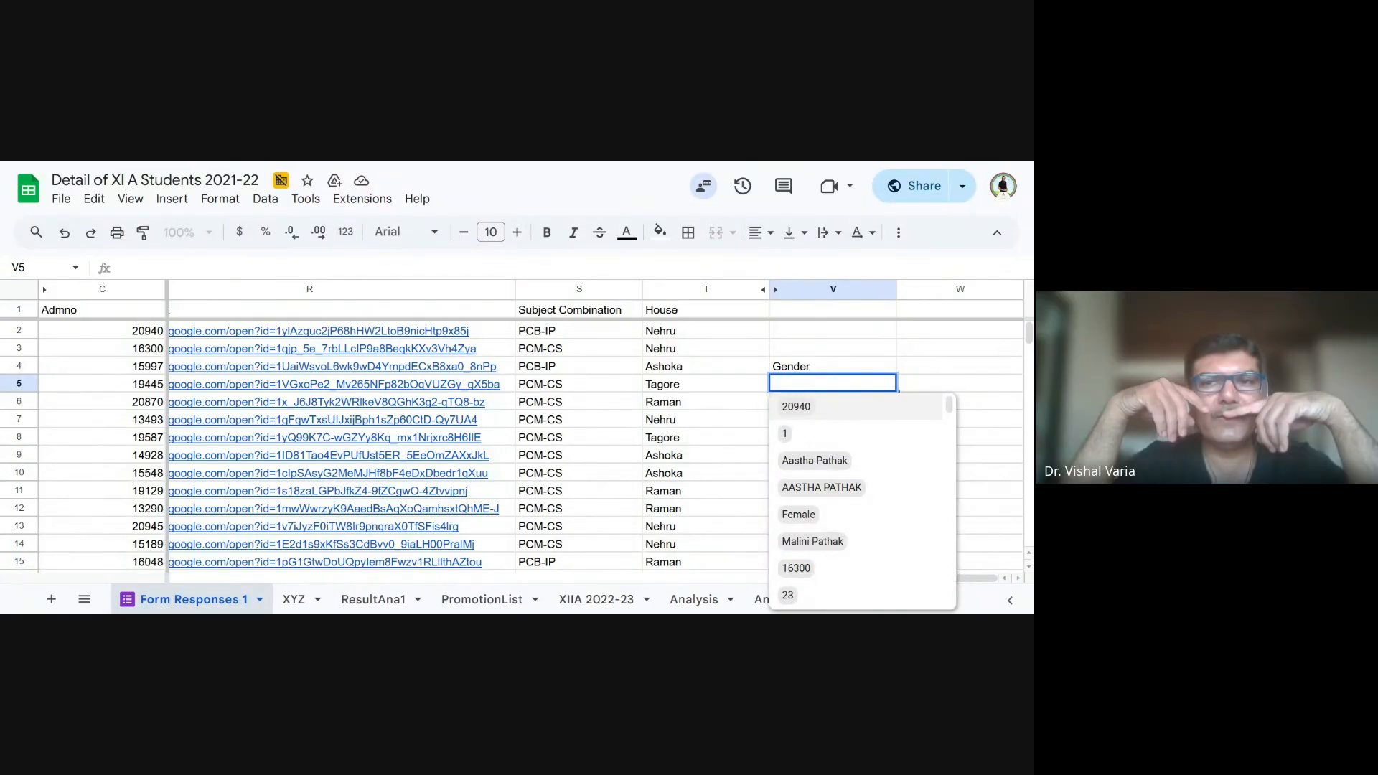
- Replace the label in cell V4 with Stream
{"action": "left_click", "coordinate": [816, 372]}
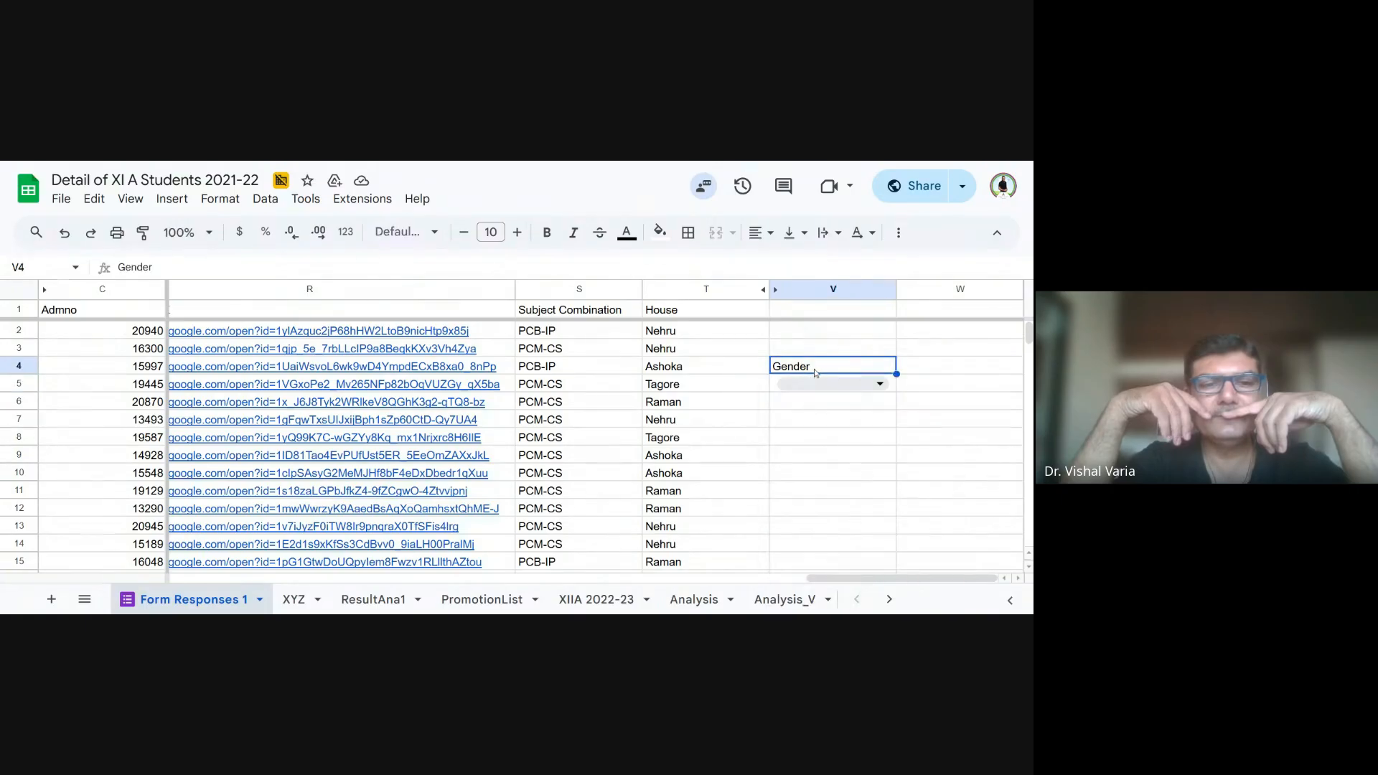
{"action": "type", "text": "Stream"}
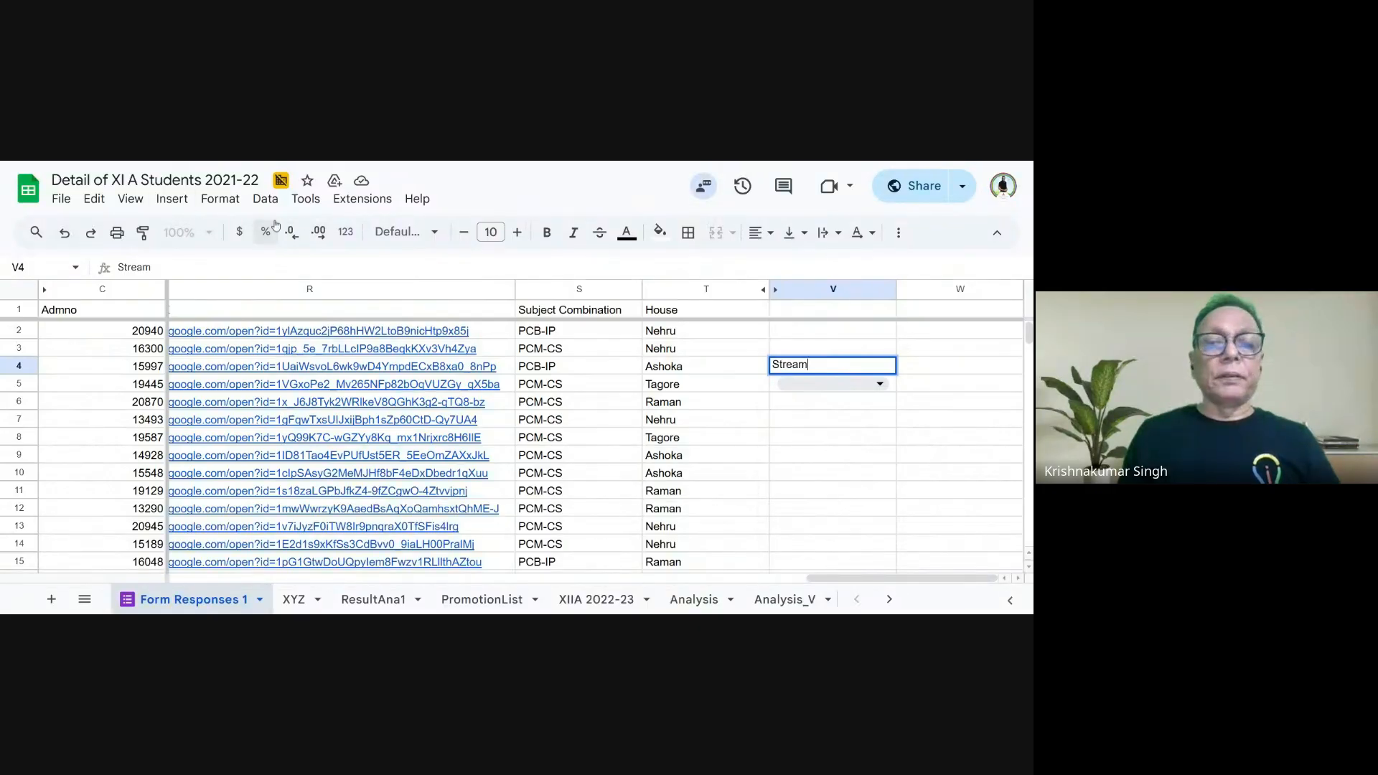
{"action": "left_click", "coordinate": [265, 199]}
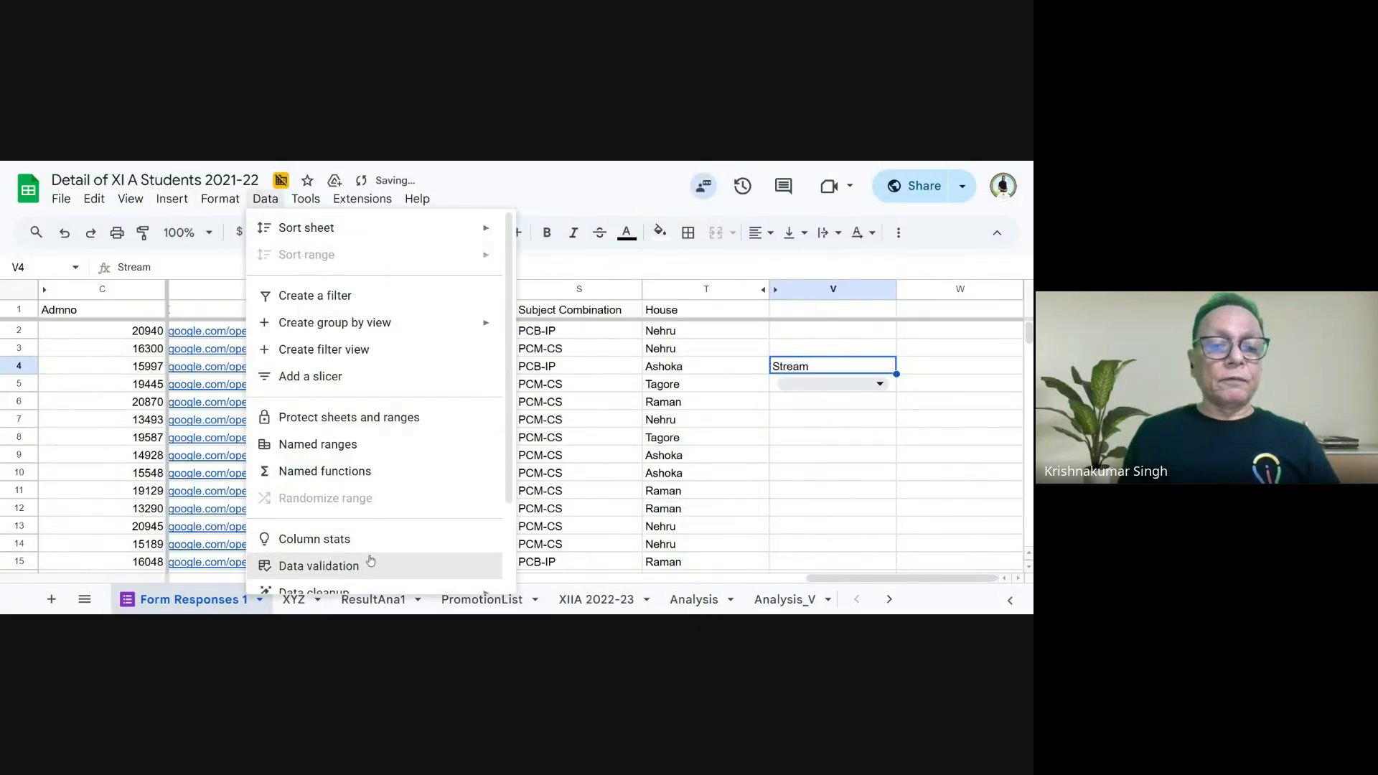
{"action": "left_click", "coordinate": [371, 566]}
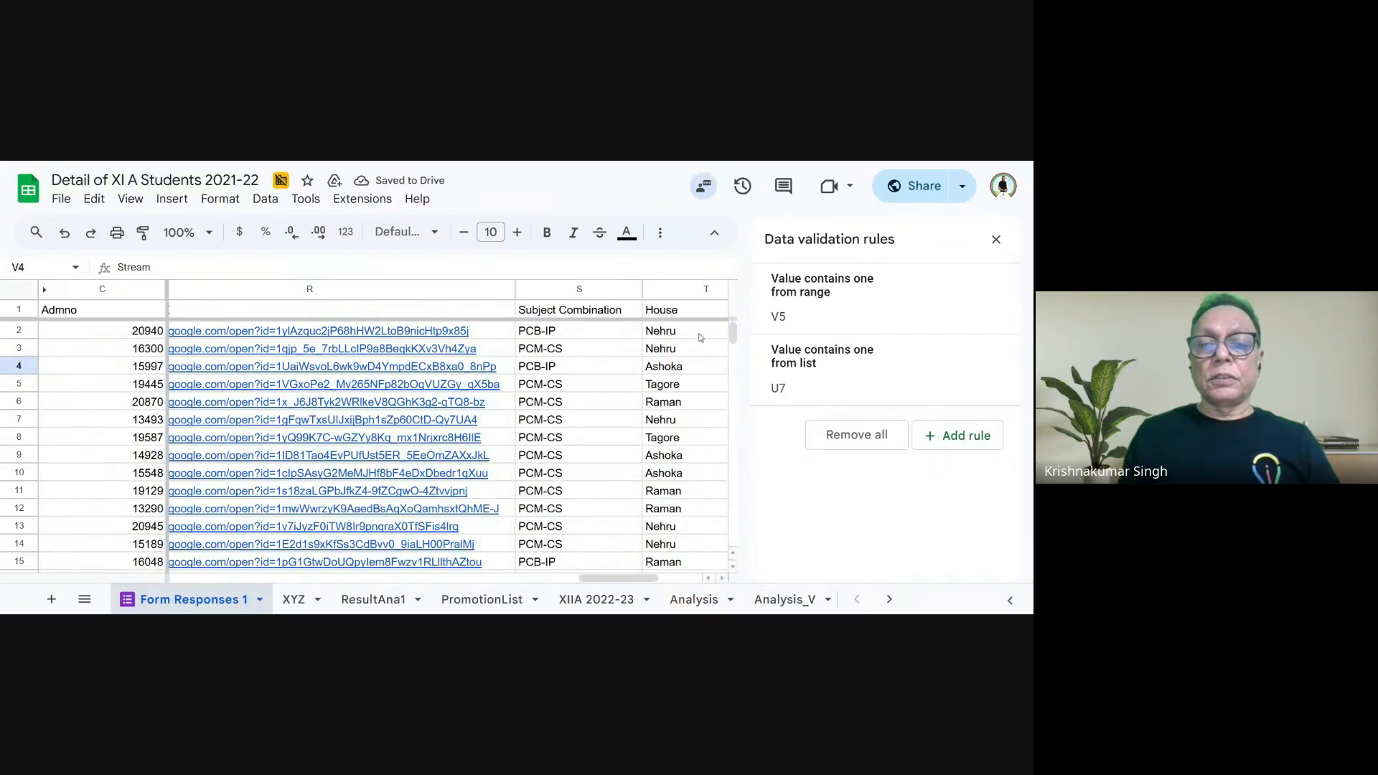
{"action": "left_click_drag", "start_coordinate": [700, 337], "coordinate": [108, 476]}
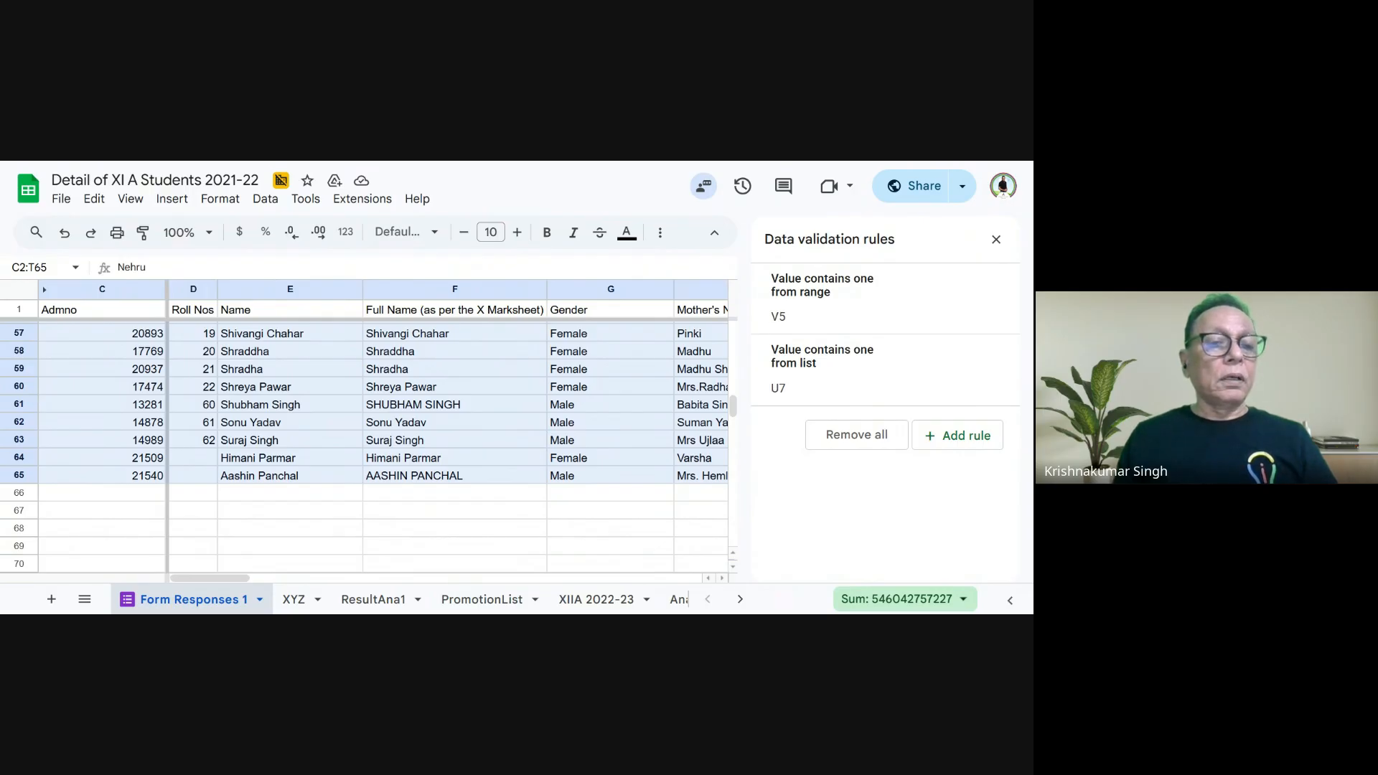
{"action": "left_click_drag", "start_coordinate": [136, 482], "coordinate": [185, 478]}
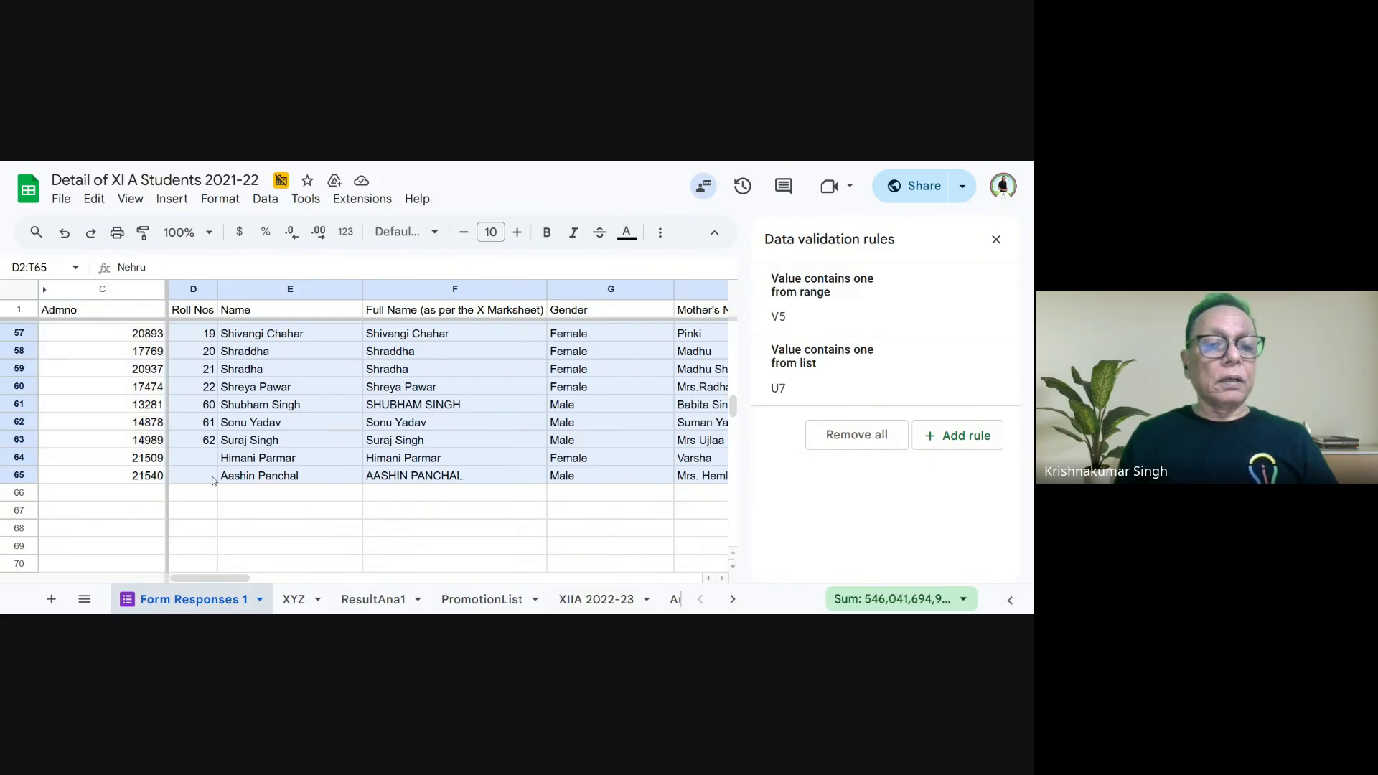
{"action": "left_click_drag", "start_coordinate": [223, 480], "coordinate": [224, 480]}
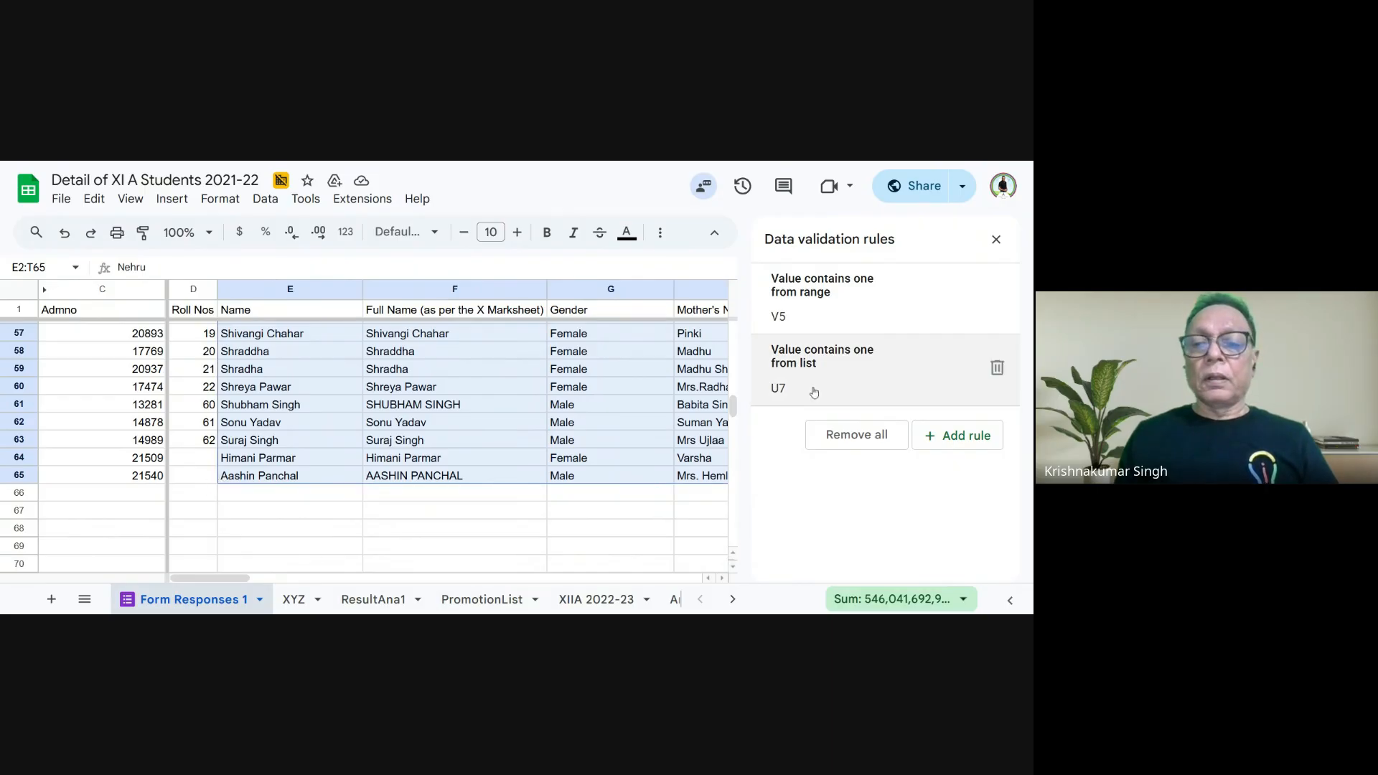
{"action": "left_click", "coordinate": [995, 240]}
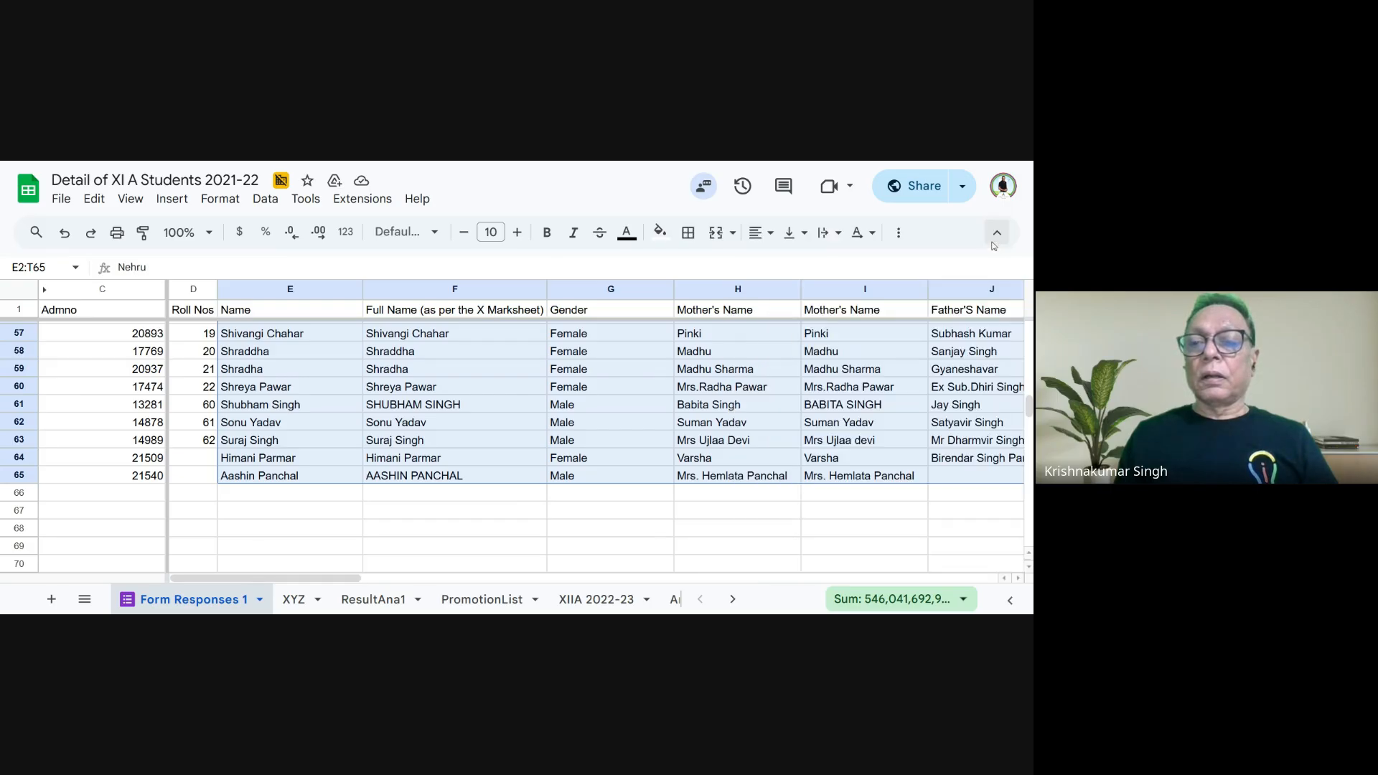
- Enter Gender as a label in cell E67, below the student records
{"action": "left_click_drag", "start_coordinate": [318, 580], "coordinate": [978, 568]}
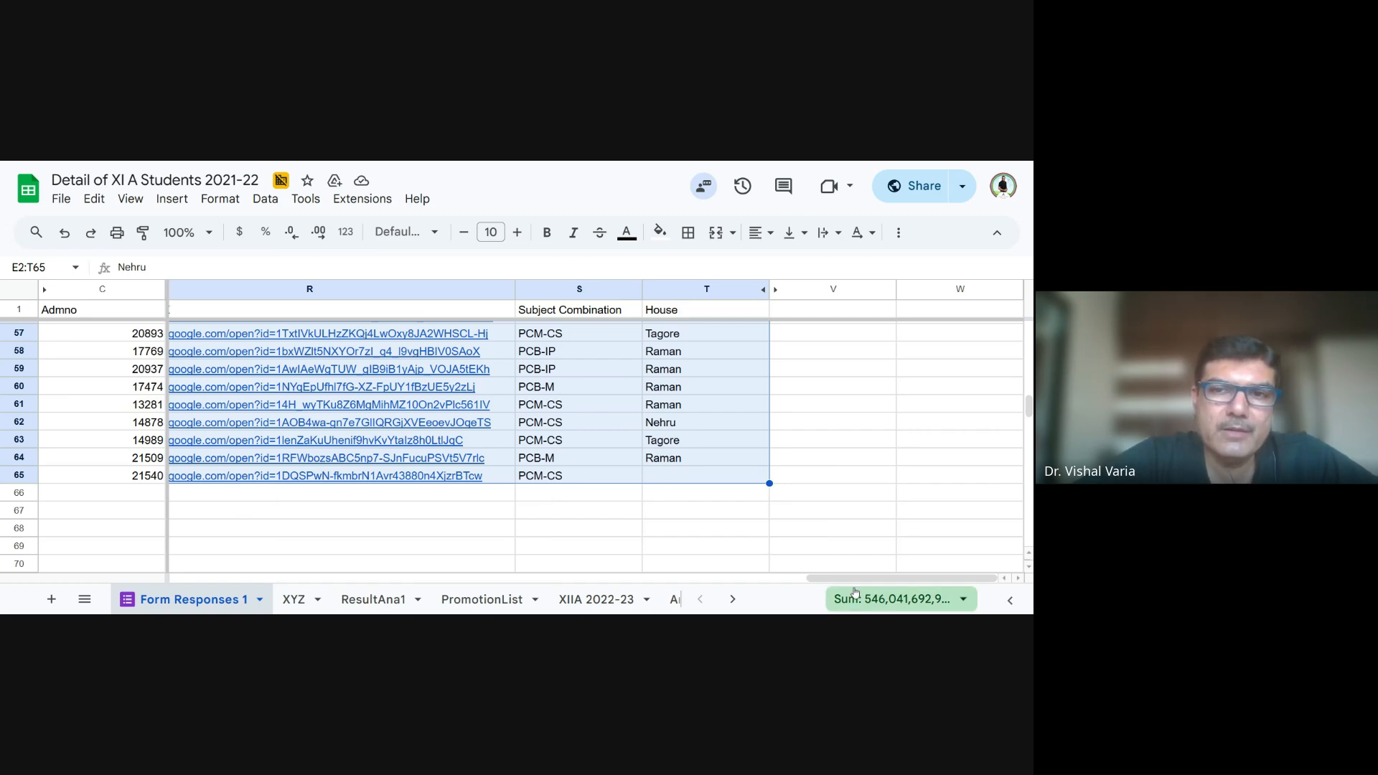
{"action": "left_click_drag", "start_coordinate": [851, 577], "coordinate": [187, 563]}
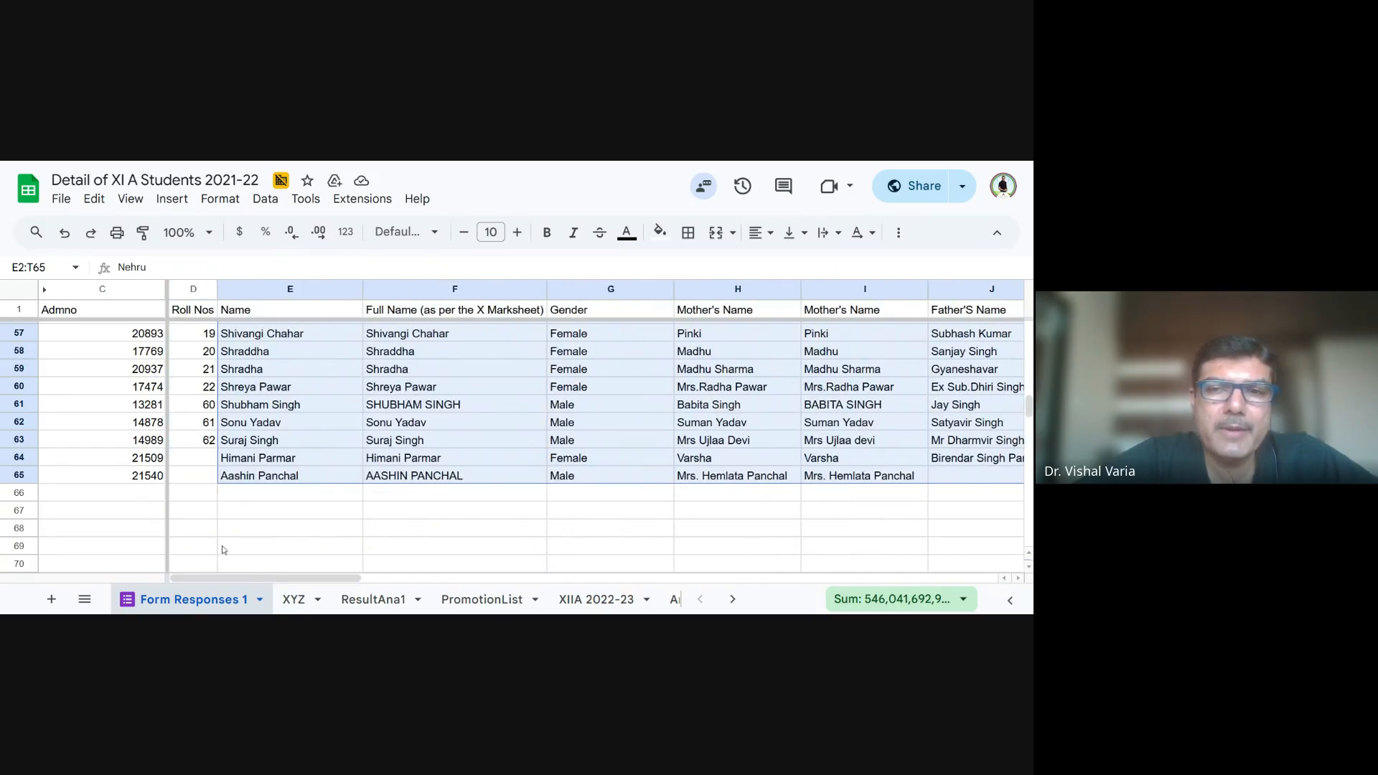
{"action": "scroll", "coordinate": [273, 516], "scroll_direction": "up", "scroll_amount": 15}
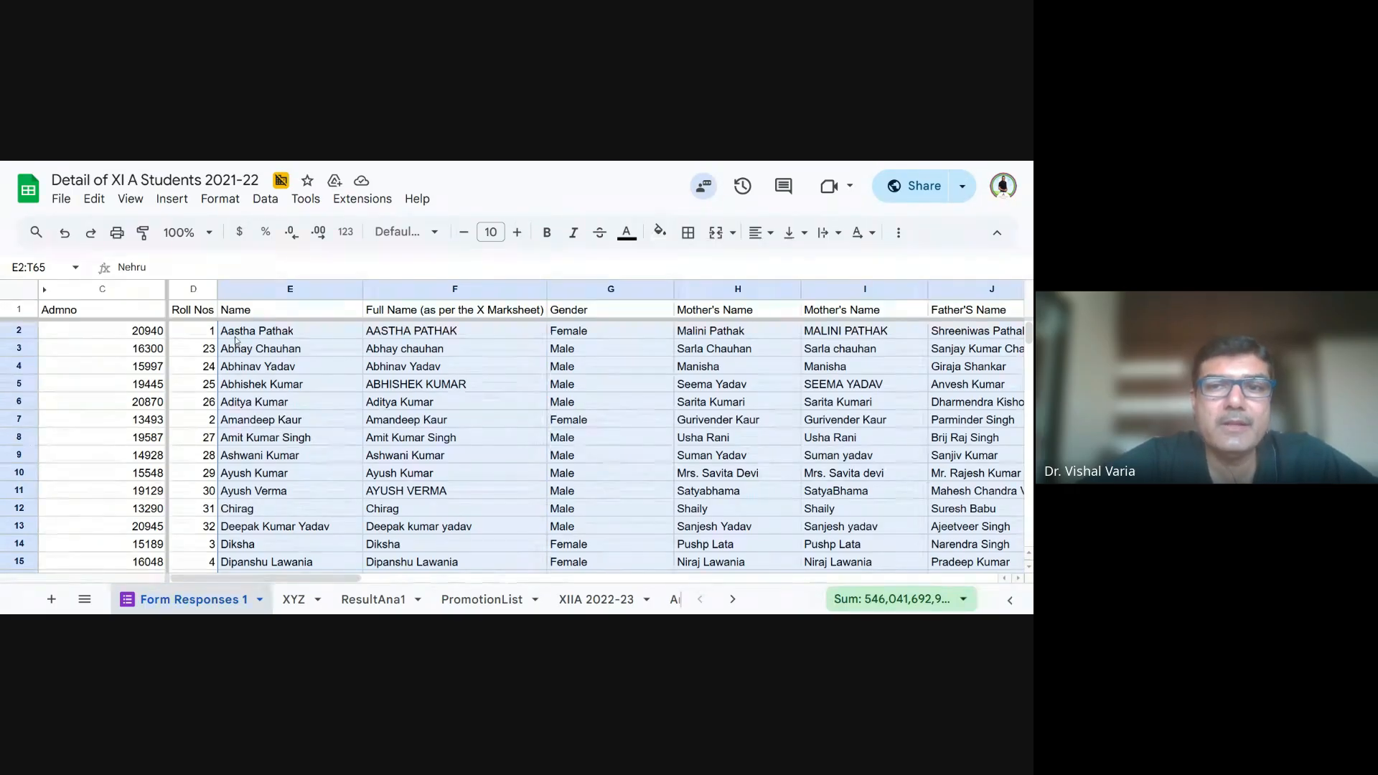
{"action": "scroll", "coordinate": [219, 366], "scroll_direction": "down", "scroll_amount": 20}
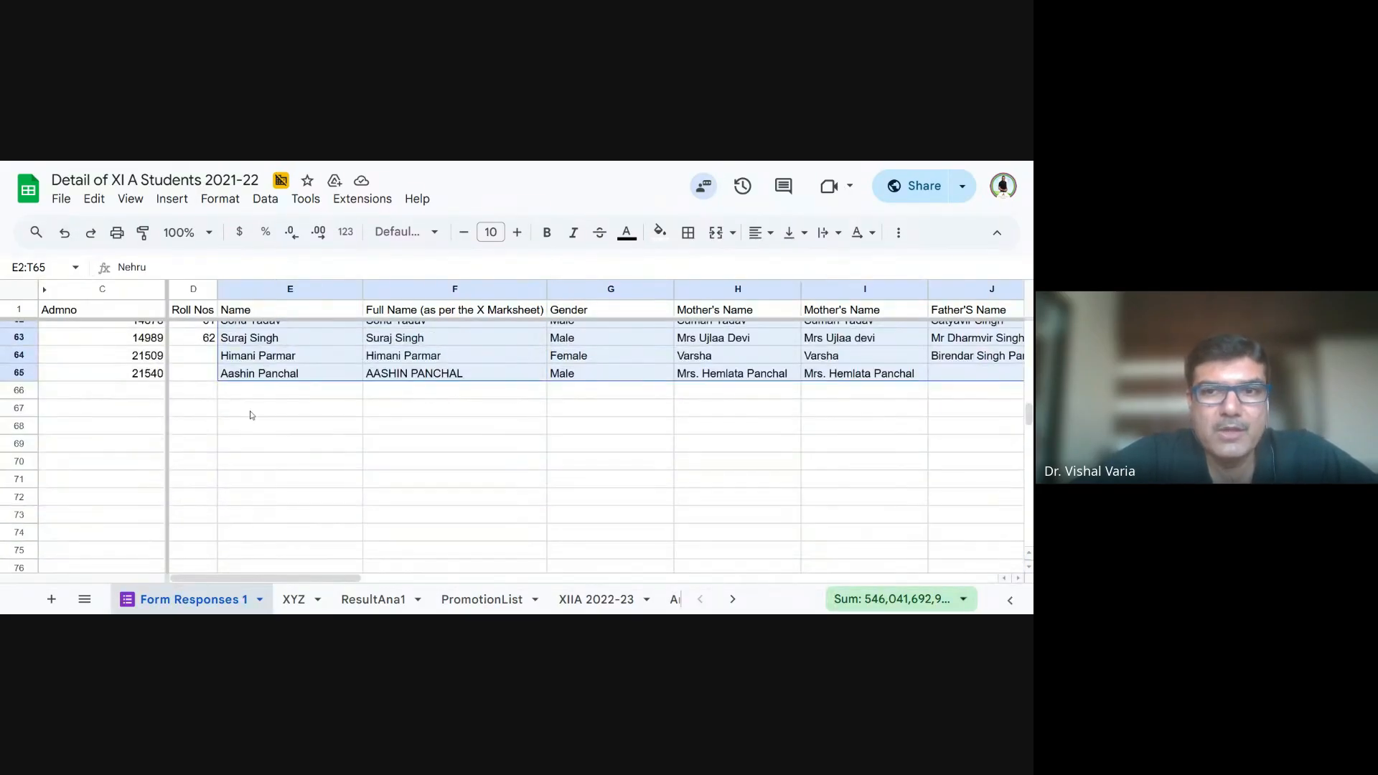
{"action": "left_click", "coordinate": [247, 410]}
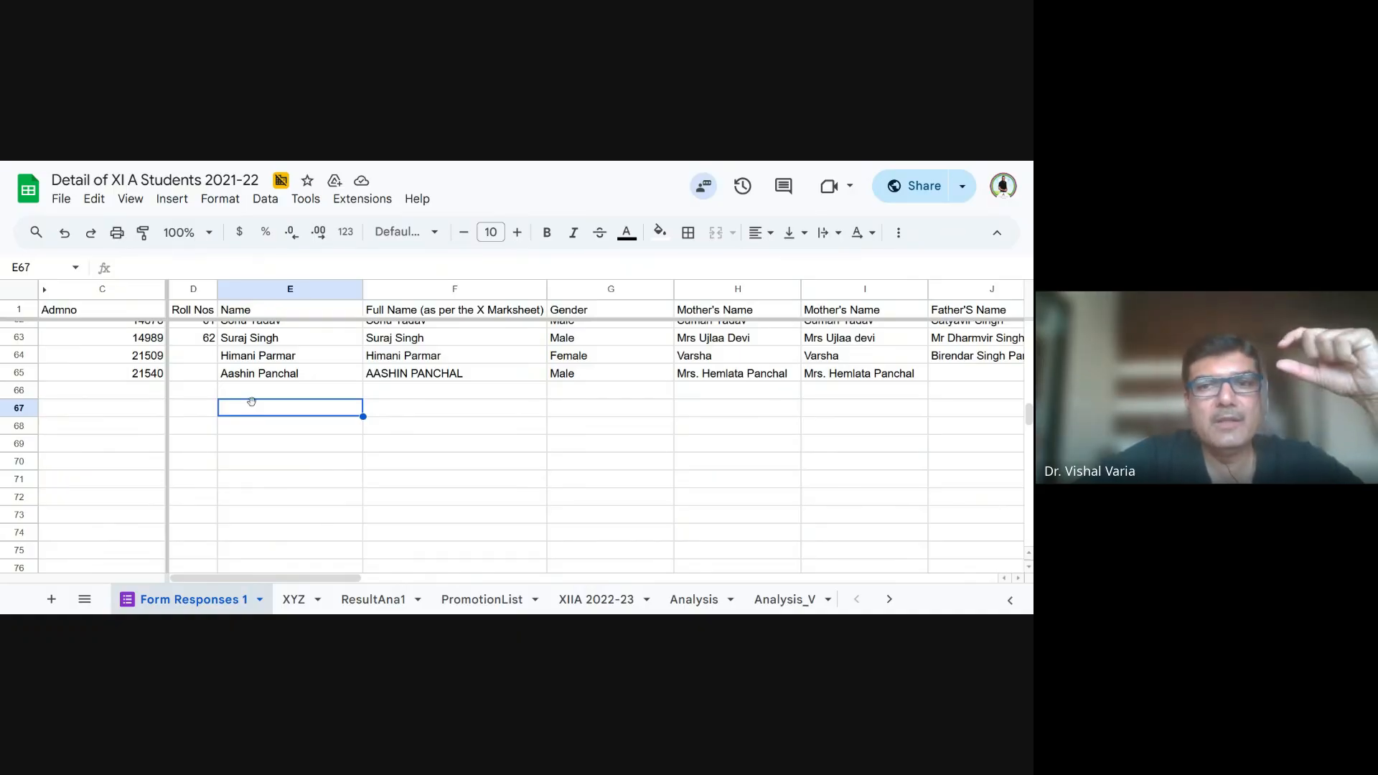
{"action": "type", "text": "Gender"}
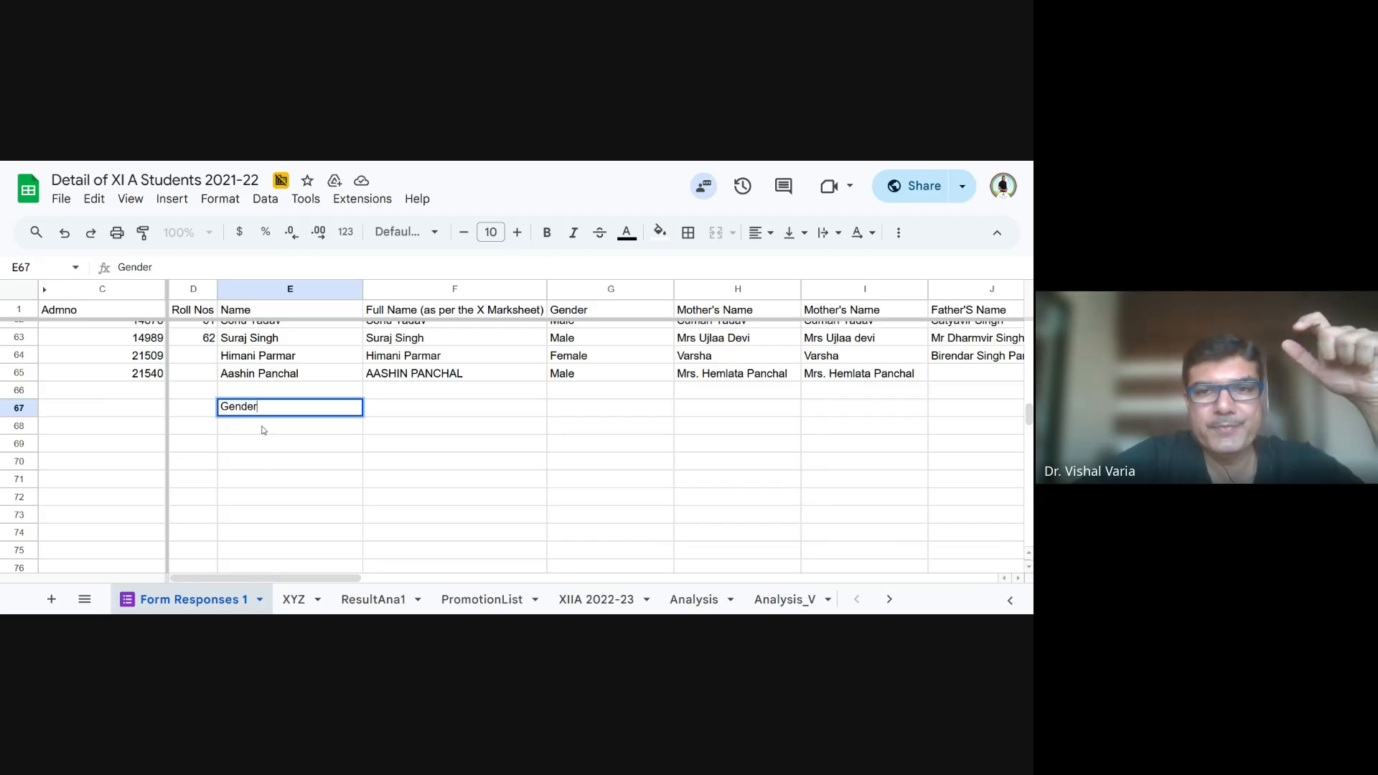
{"action": "key", "text": "Return"}
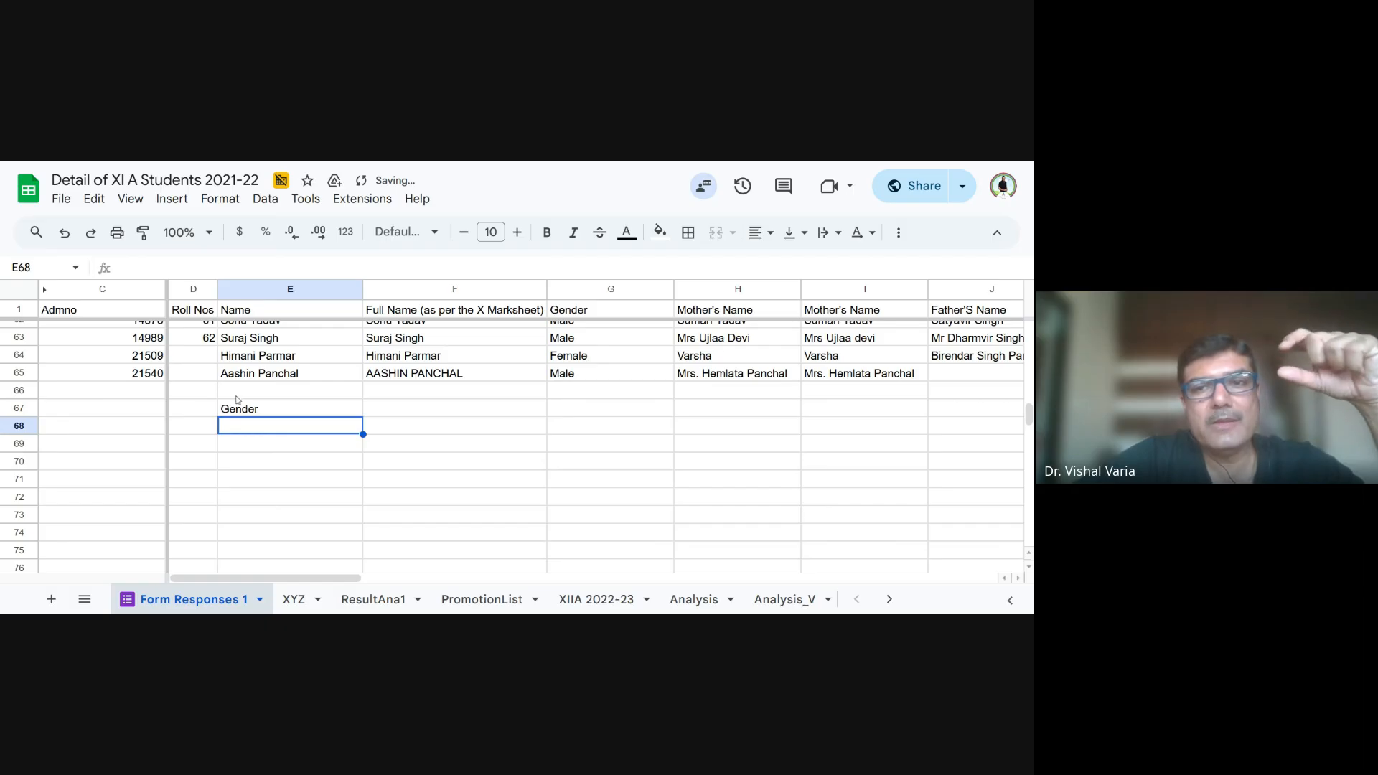
- Remove the existing data validation rules for cells V5 and U7
{"action": "left_click", "coordinate": [266, 201]}
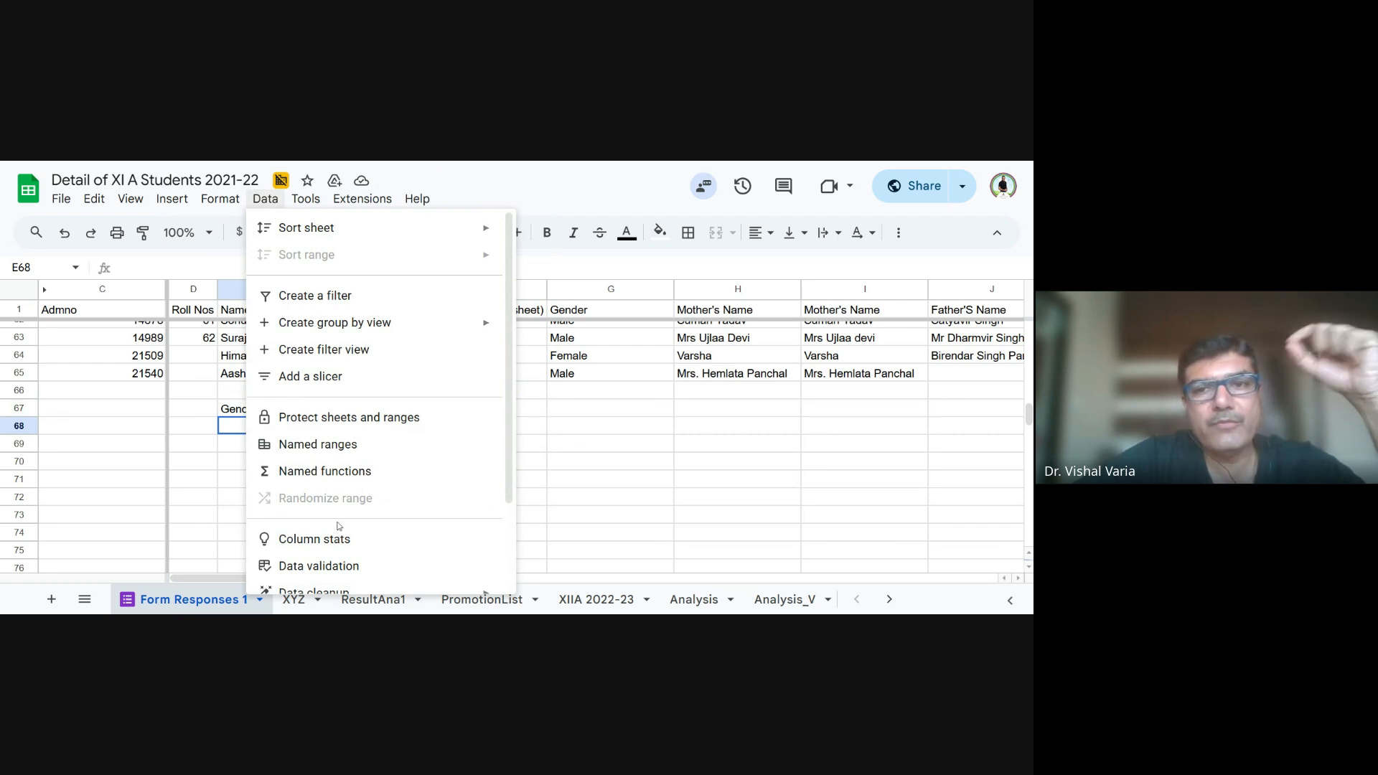
{"action": "left_click", "coordinate": [343, 567]}
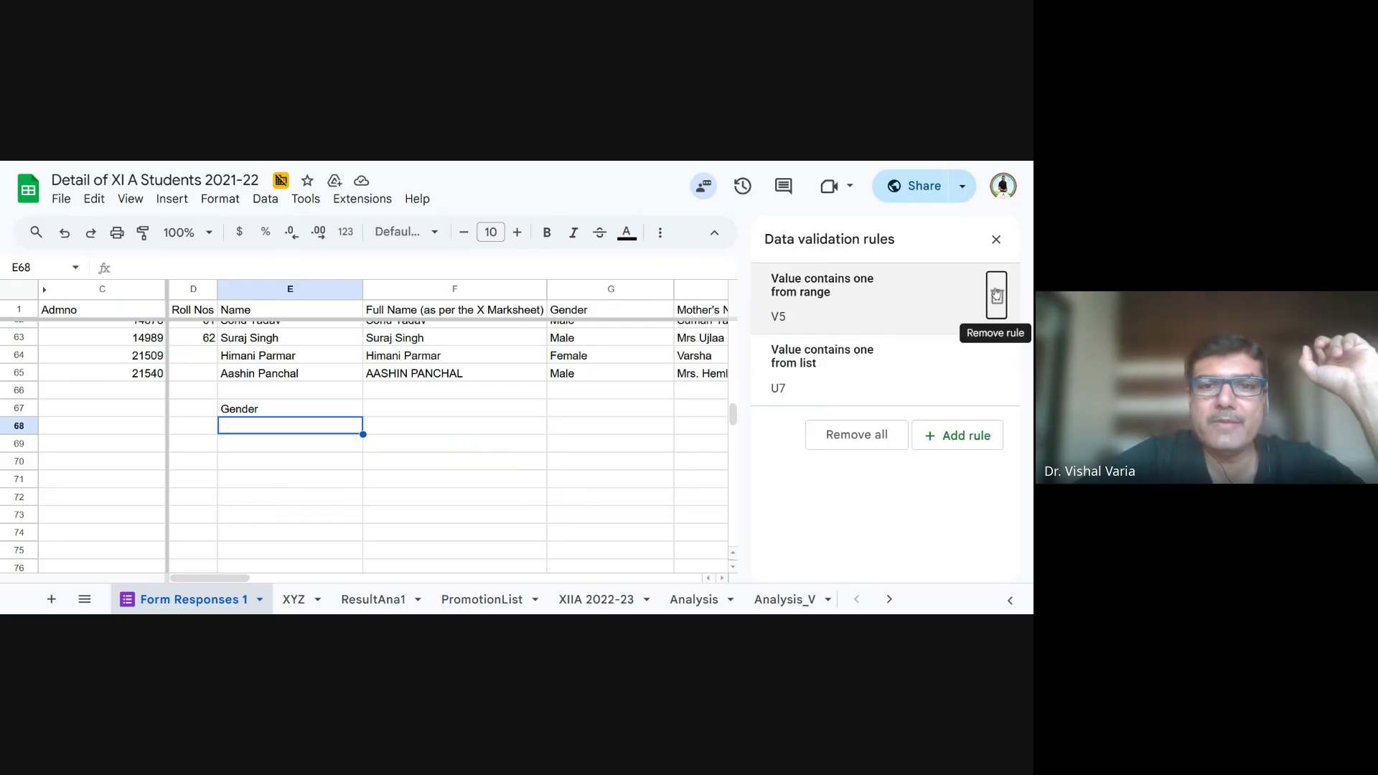
{"action": "left_click", "coordinate": [996, 295]}
{"action": "left_click", "coordinate": [998, 297]}
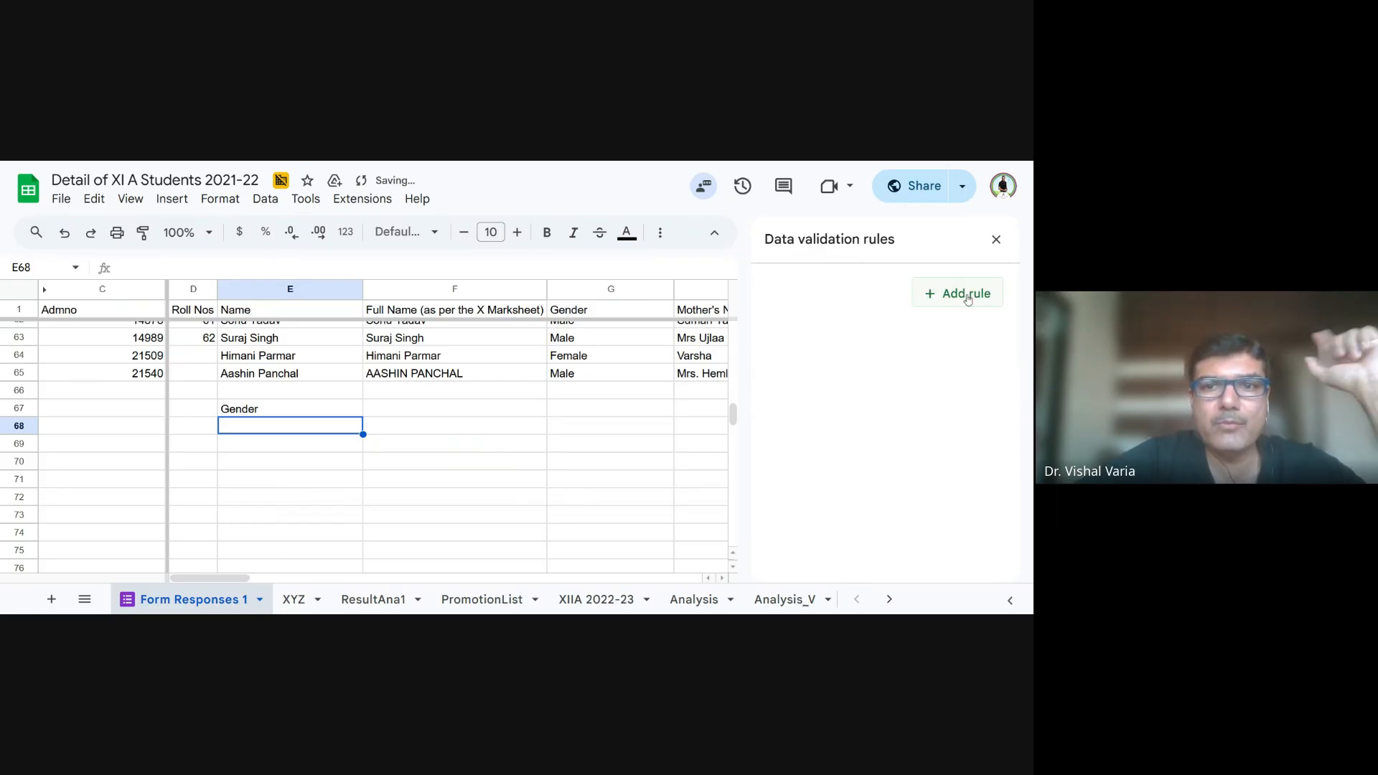
- Add a dropdown validation rule to cell E68 that takes its options from the range D3:G65 of Form Responses 1
{"action": "left_click", "coordinate": [967, 296]}
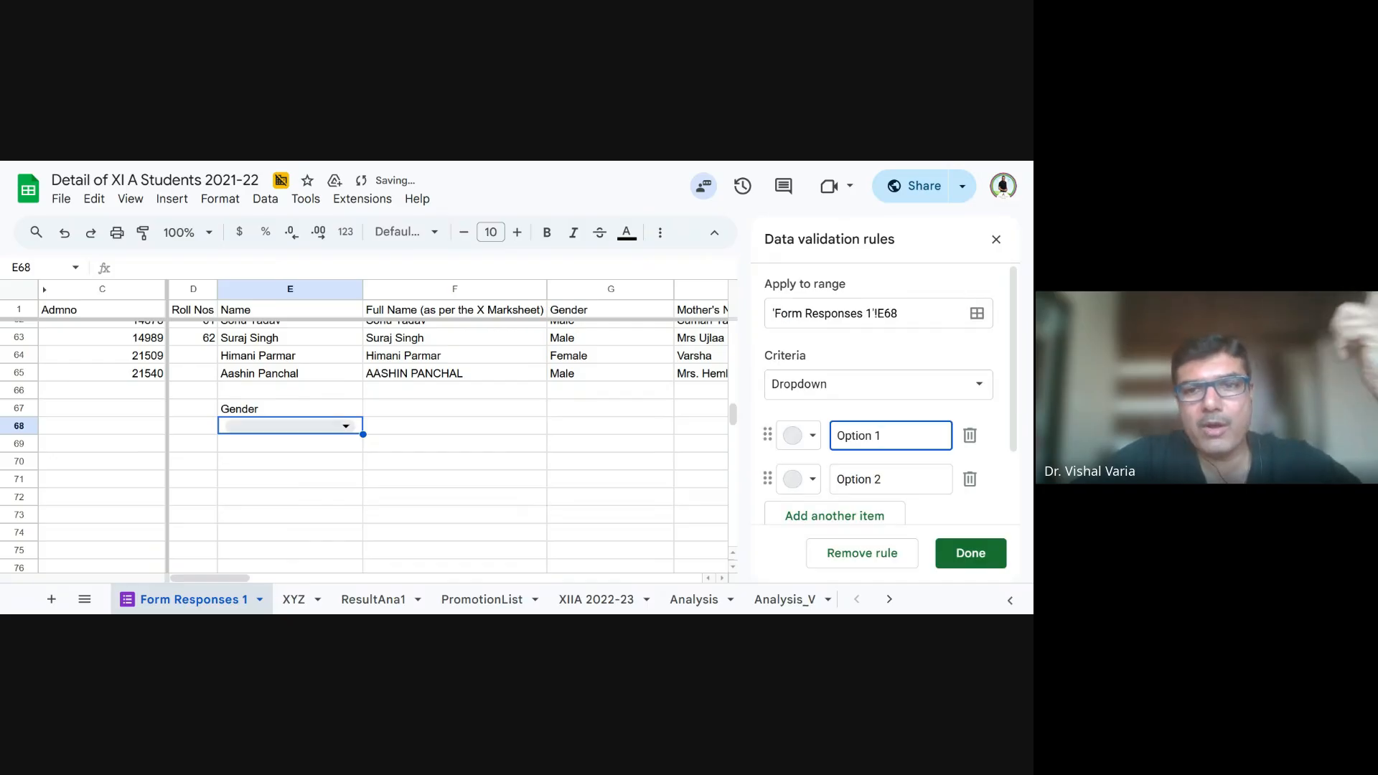
{"action": "left_click", "coordinate": [882, 388]}
{"action": "left_click", "coordinate": [885, 410]}
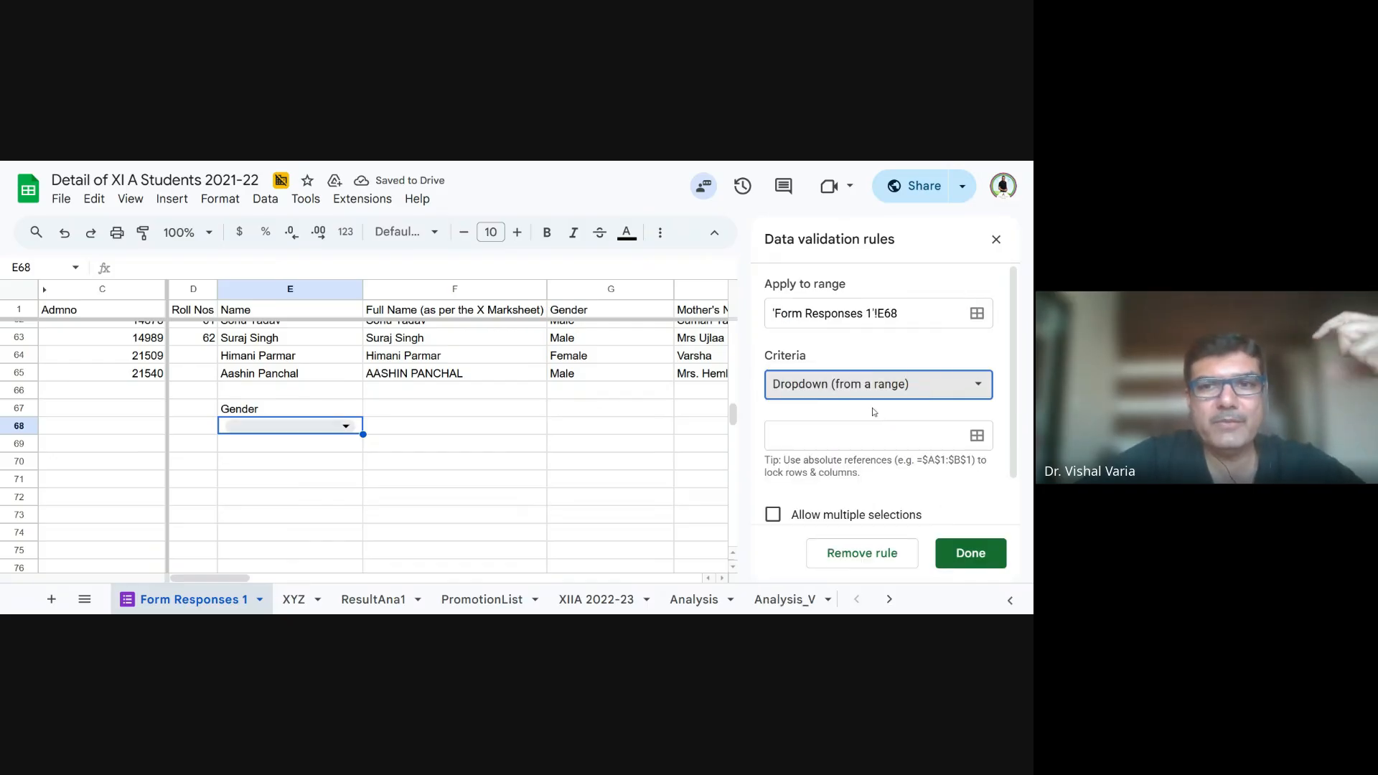
{"action": "left_click", "coordinate": [976, 436]}
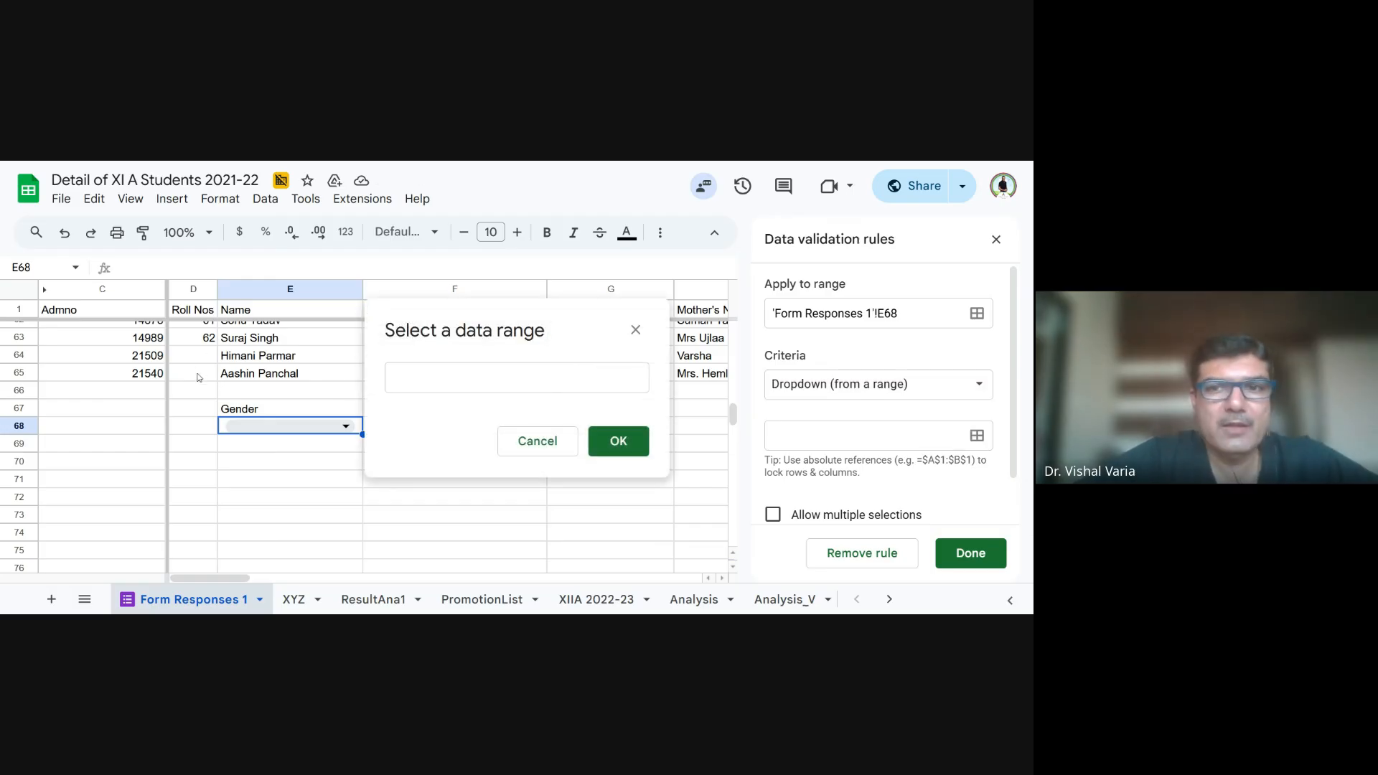
{"action": "left_click_drag", "start_coordinate": [191, 380], "coordinate": [554, 359]}
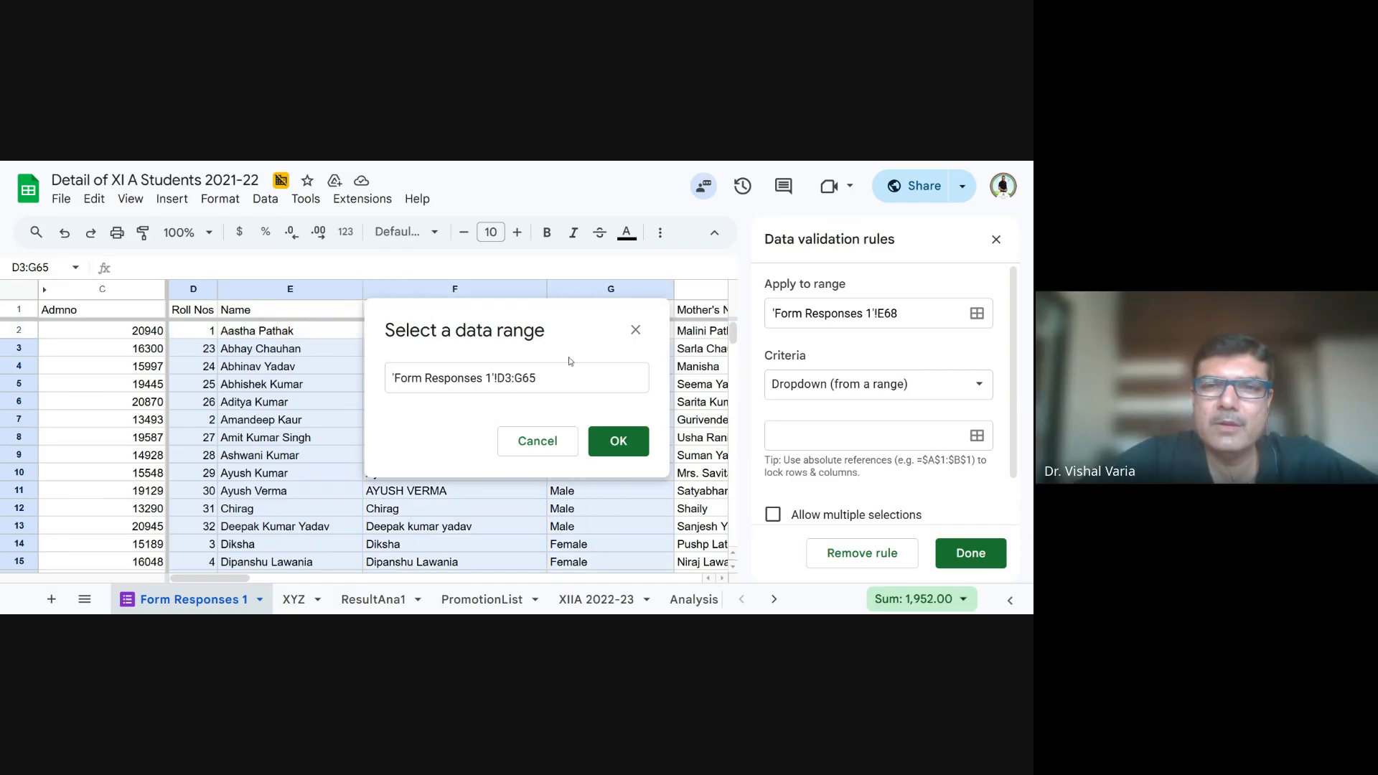
{"action": "left_click", "coordinate": [611, 438]}
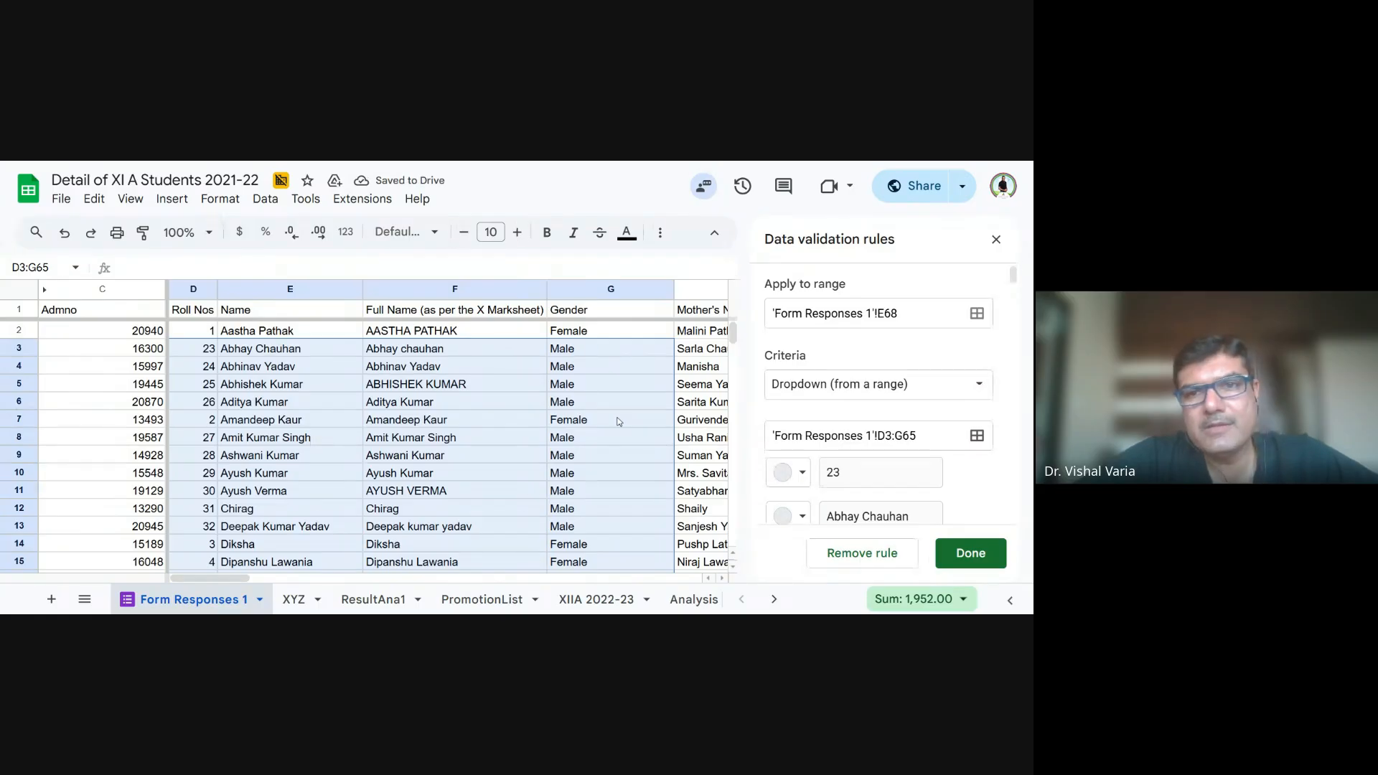
- Return to cell E68 below the student records and open its dropdown to examine the options
{"action": "scroll", "coordinate": [620, 422], "scroll_direction": "down", "scroll_amount": 15}
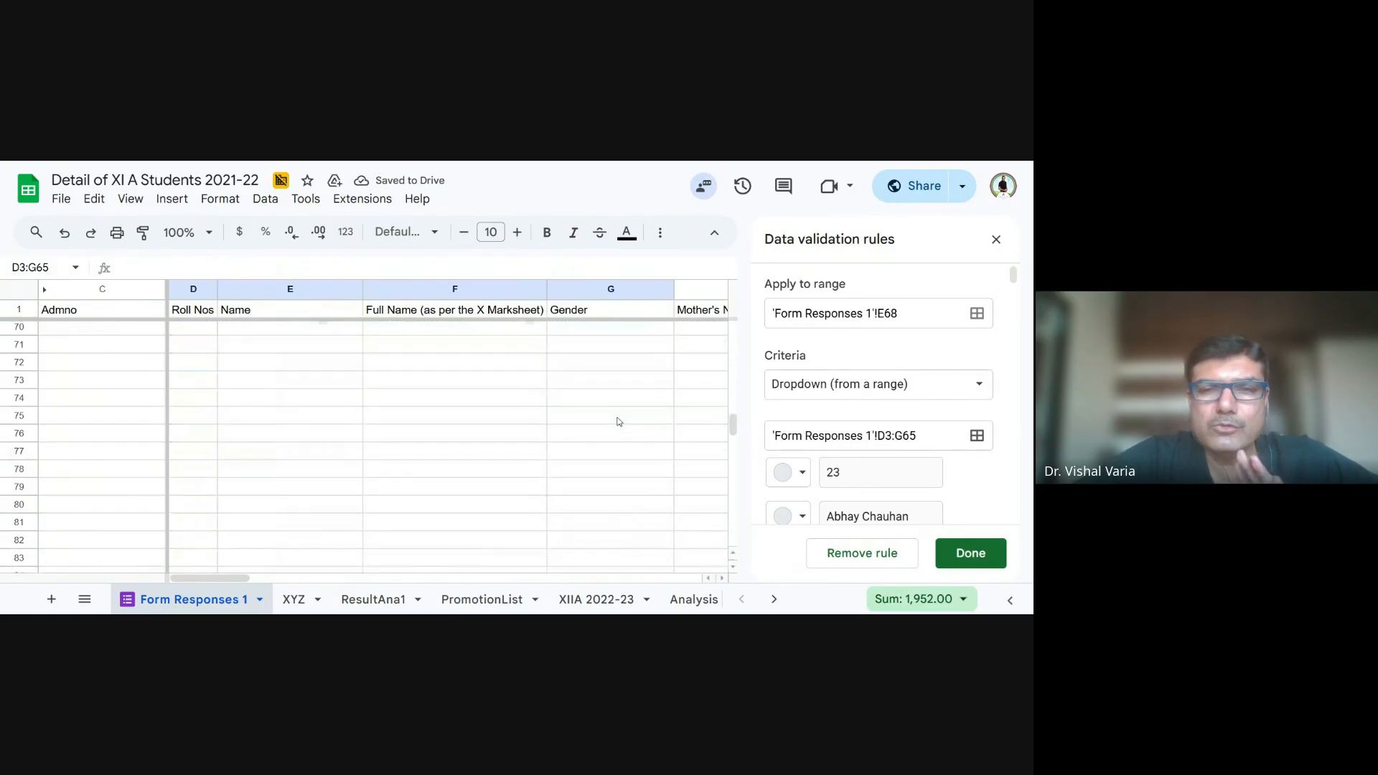
{"action": "scroll", "coordinate": [620, 422], "scroll_direction": "up", "scroll_amount": 3}
{"action": "left_click", "coordinate": [330, 495]}
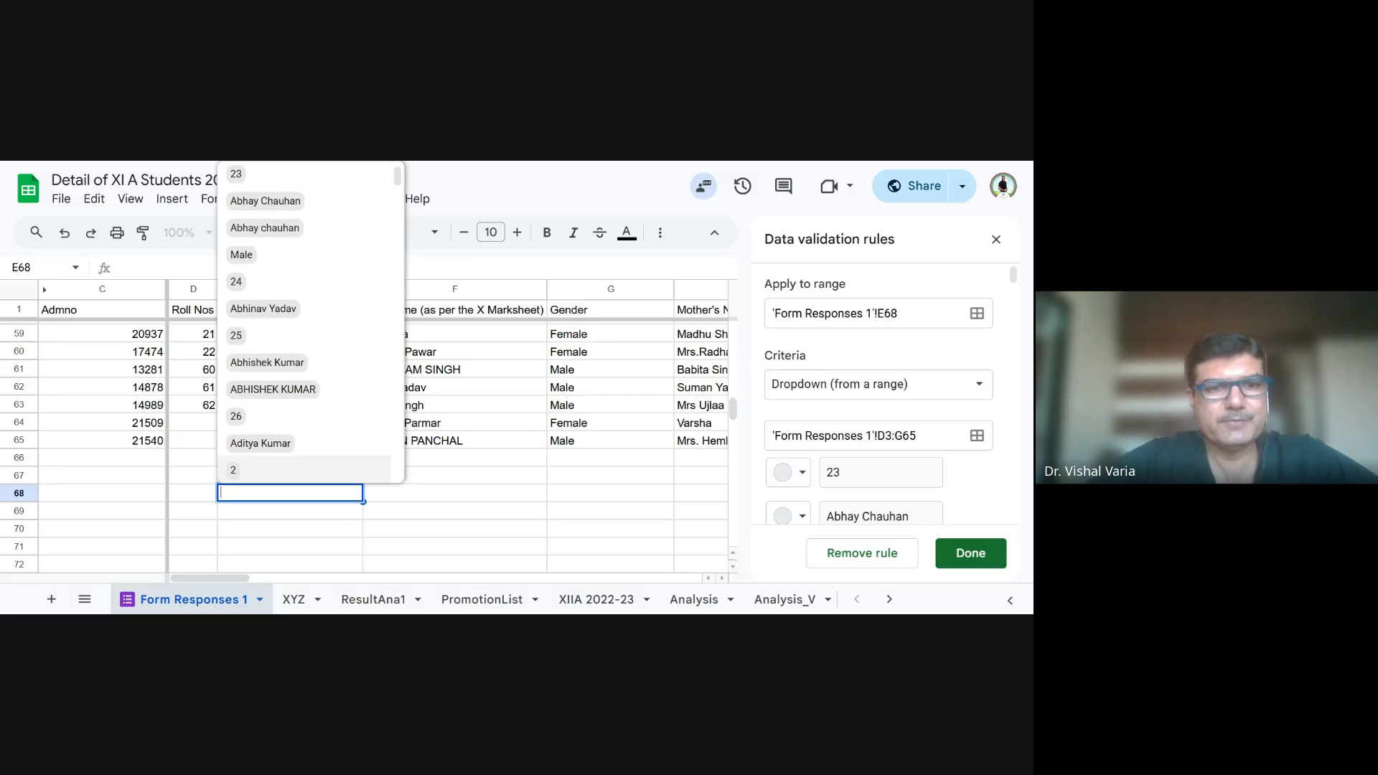
- Change the source range of the E68 dropdown to D3:D65 and open the dropdown to check its options
{"action": "left_click", "coordinate": [977, 437]}
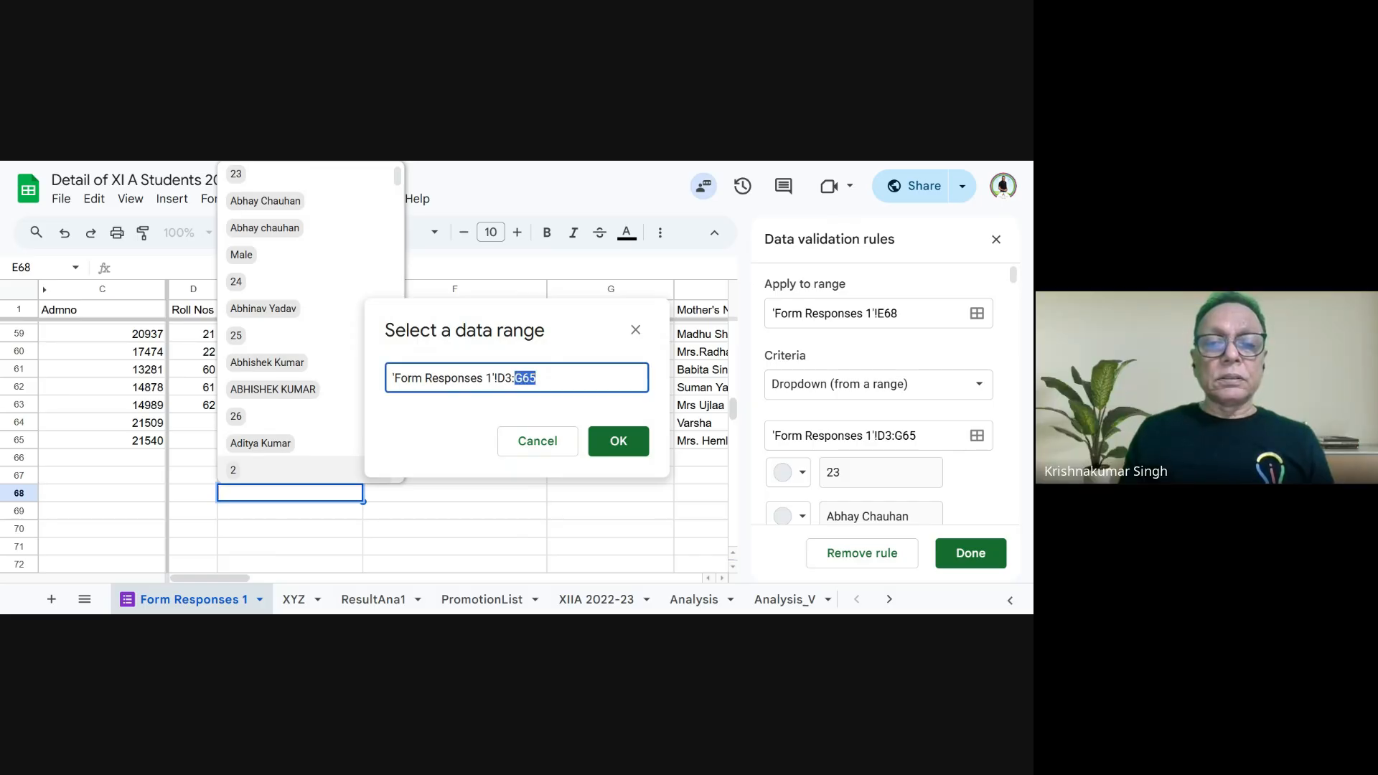
{"action": "type", "text": "D"}
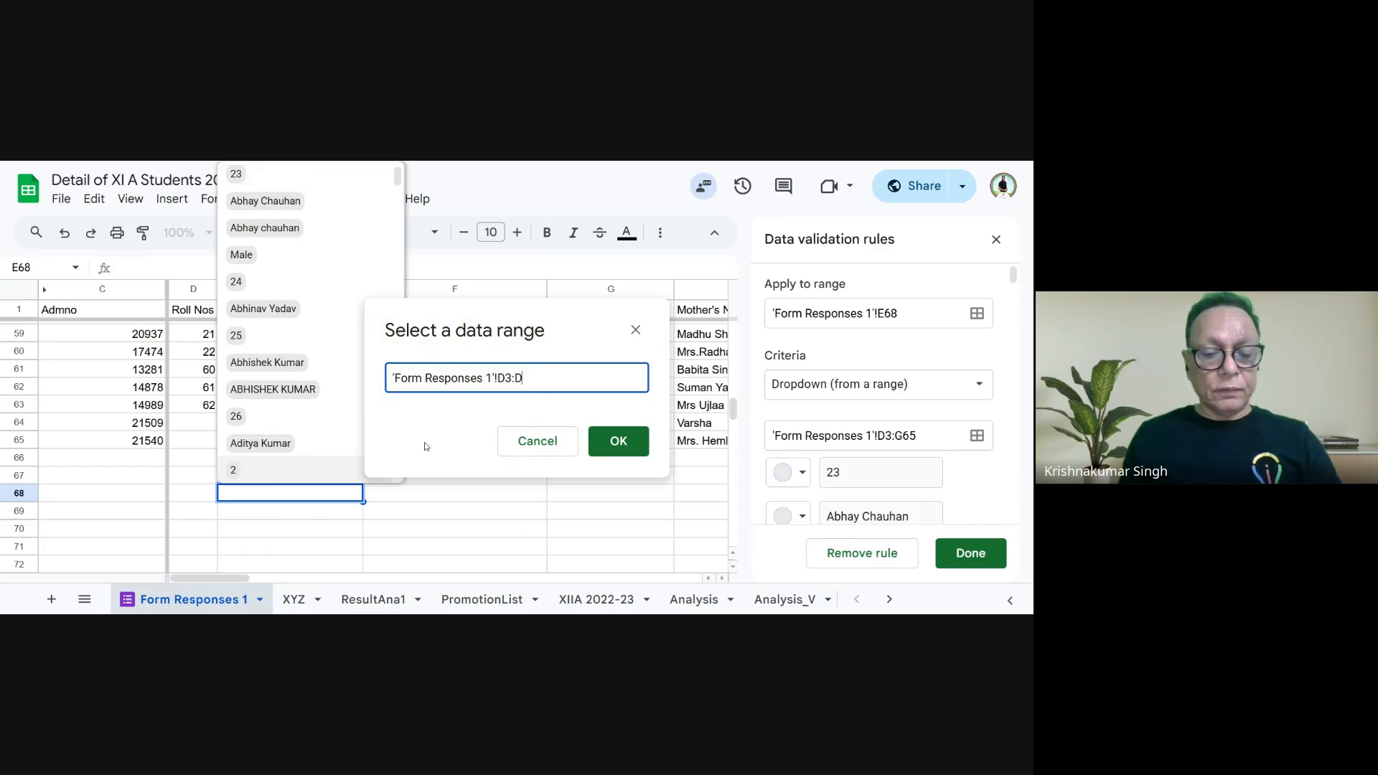
{"action": "left_click", "coordinate": [615, 440]}
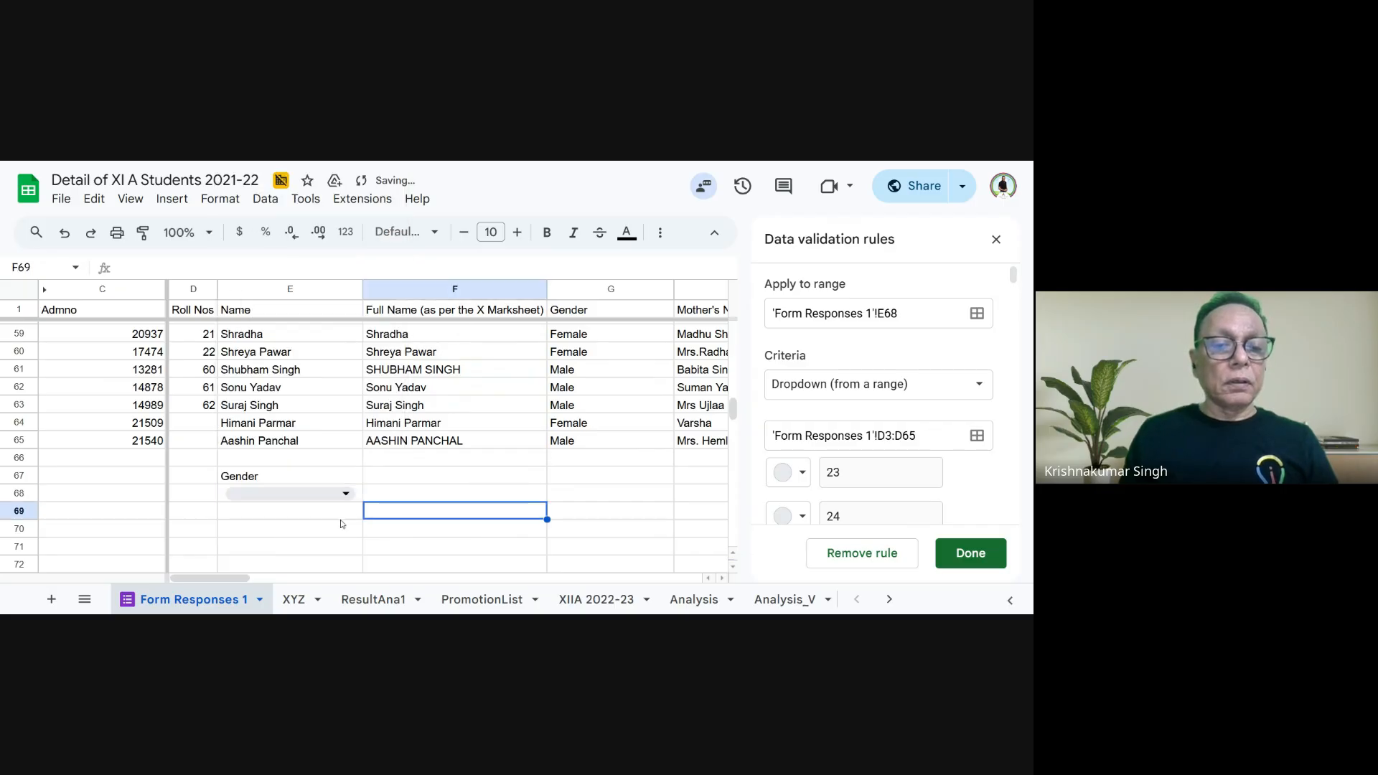
{"action": "left_click", "coordinate": [278, 495]}
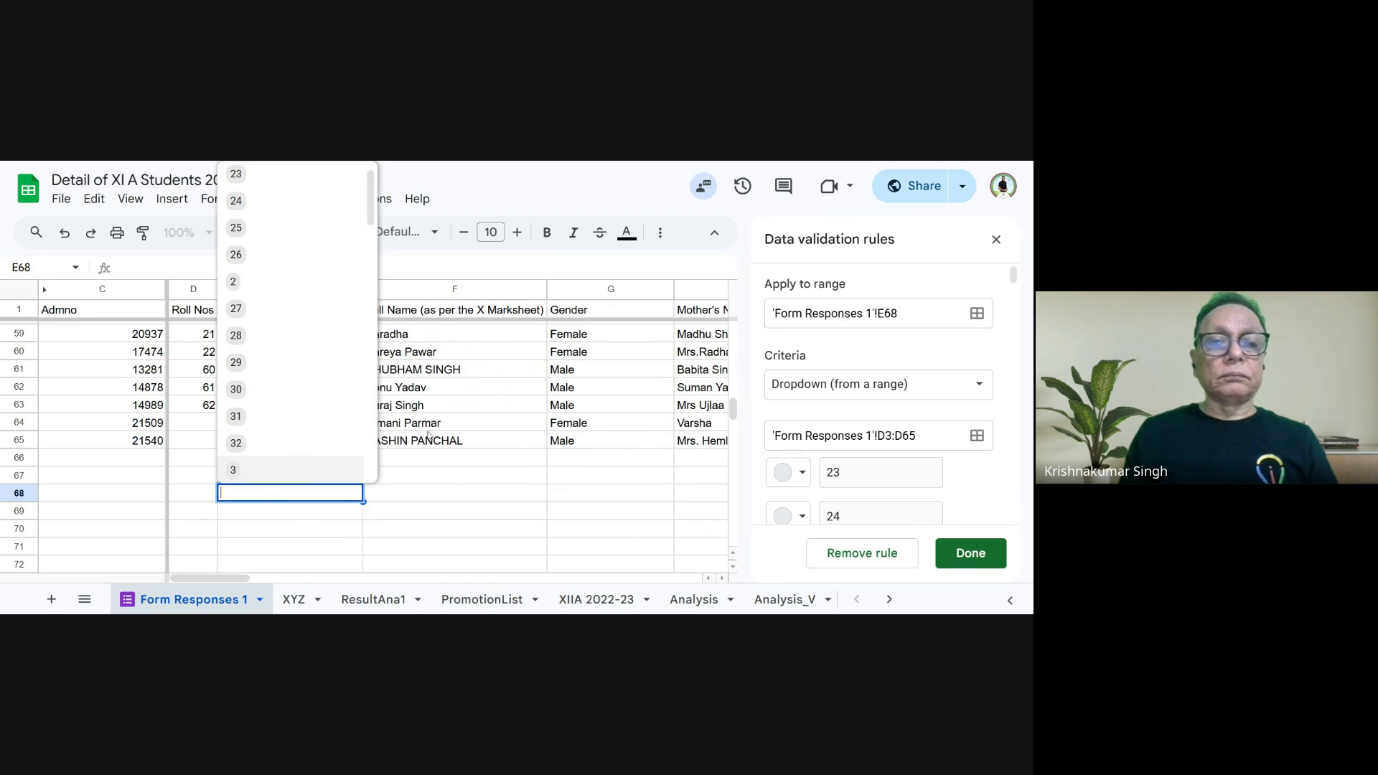
- Close the data validation rules without picking another source range and examine the options in the Gender dropdown again
{"action": "left_click", "coordinate": [978, 436]}
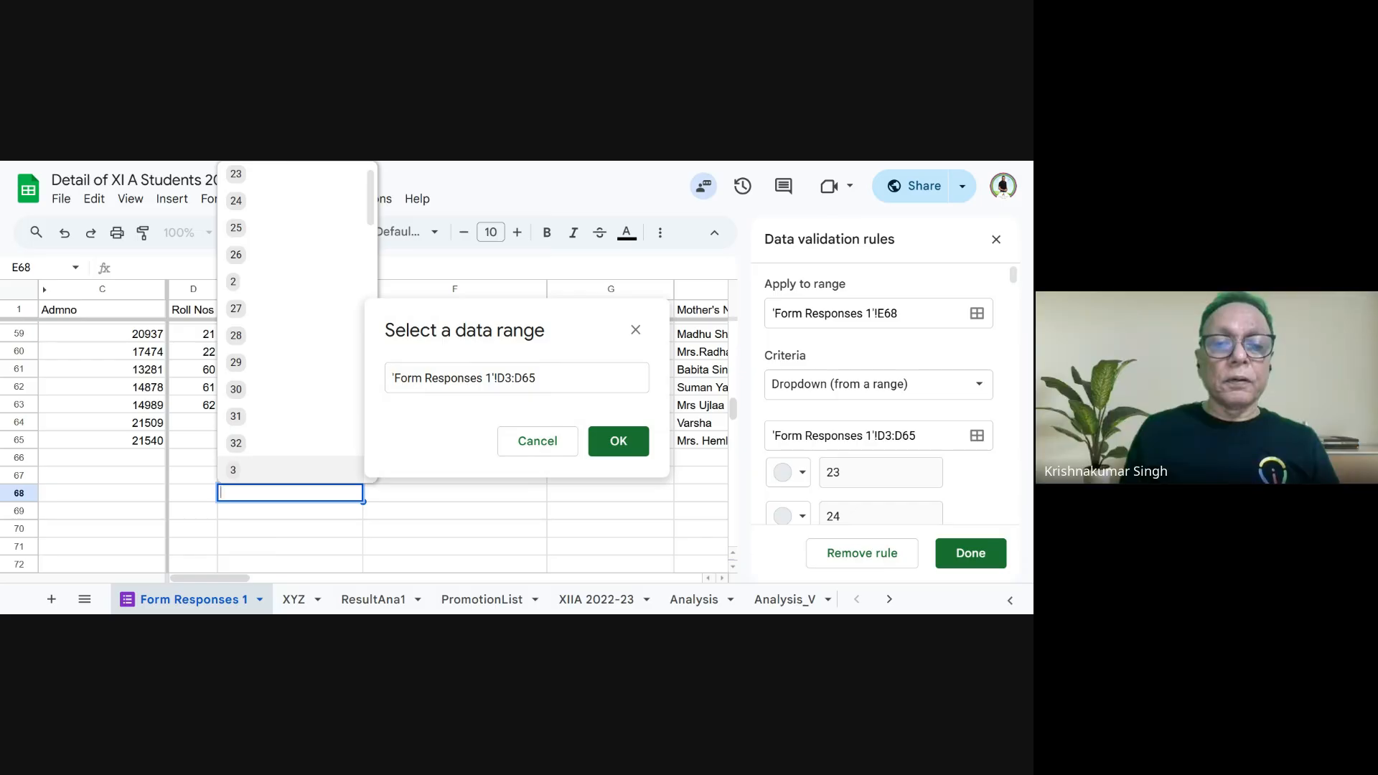
{"action": "left_click", "coordinate": [558, 444]}
{"action": "left_click", "coordinate": [996, 239]}
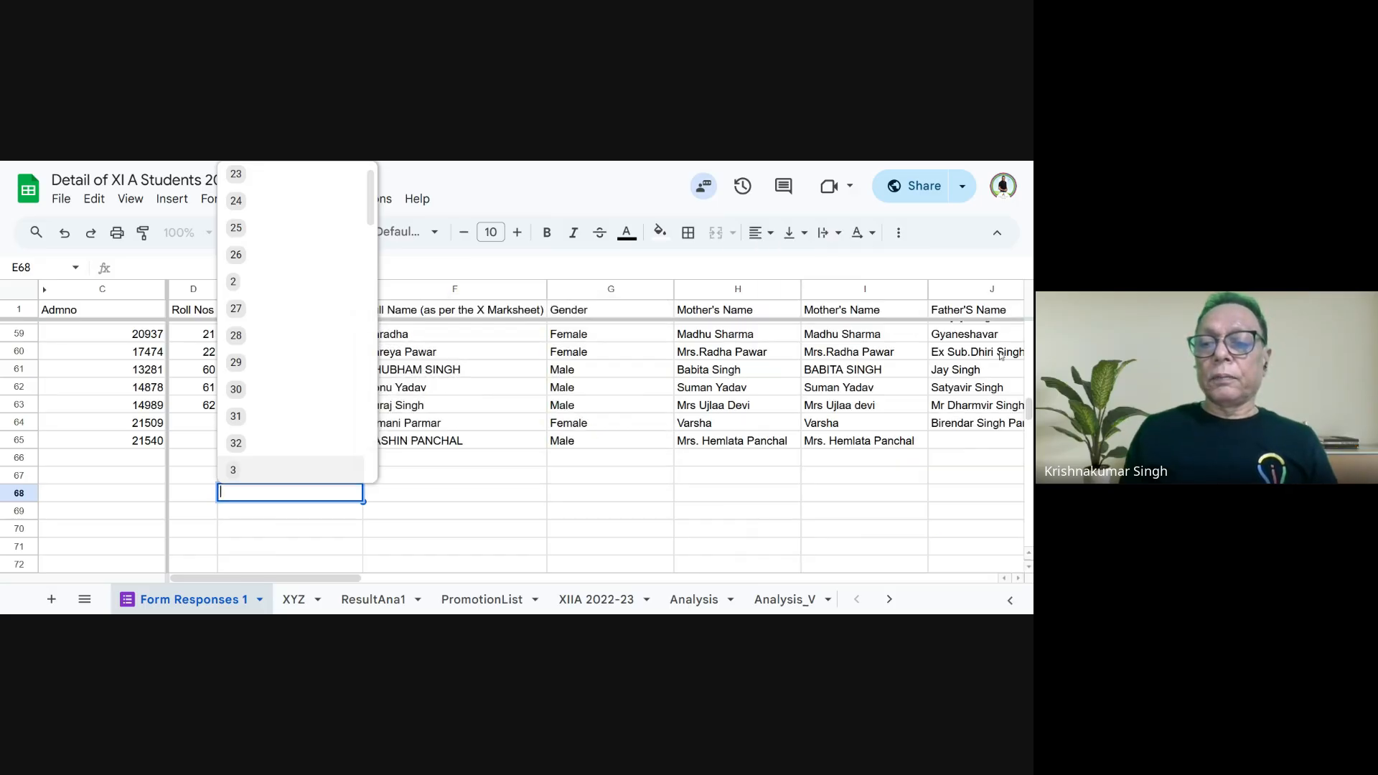
{"action": "left_click", "coordinate": [513, 531]}
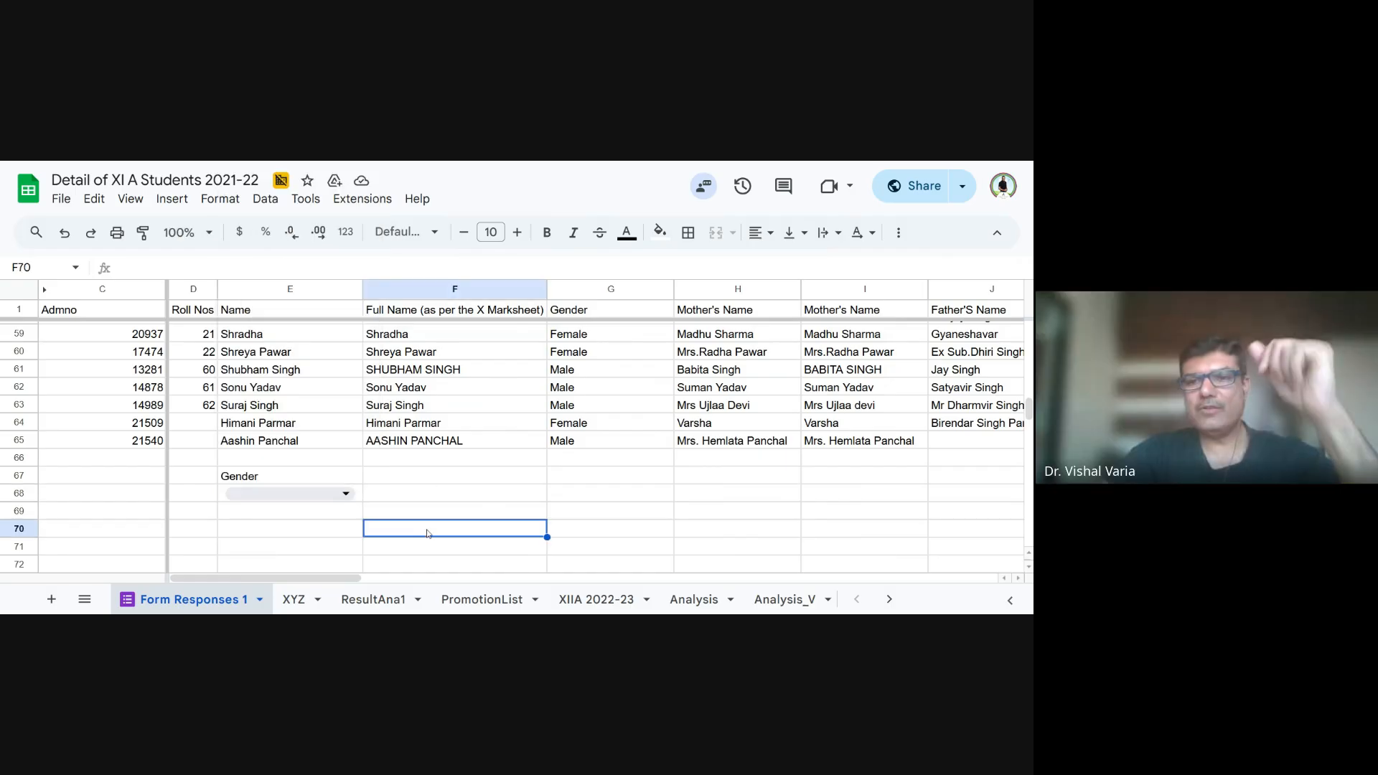
{"action": "left_click", "coordinate": [260, 477]}
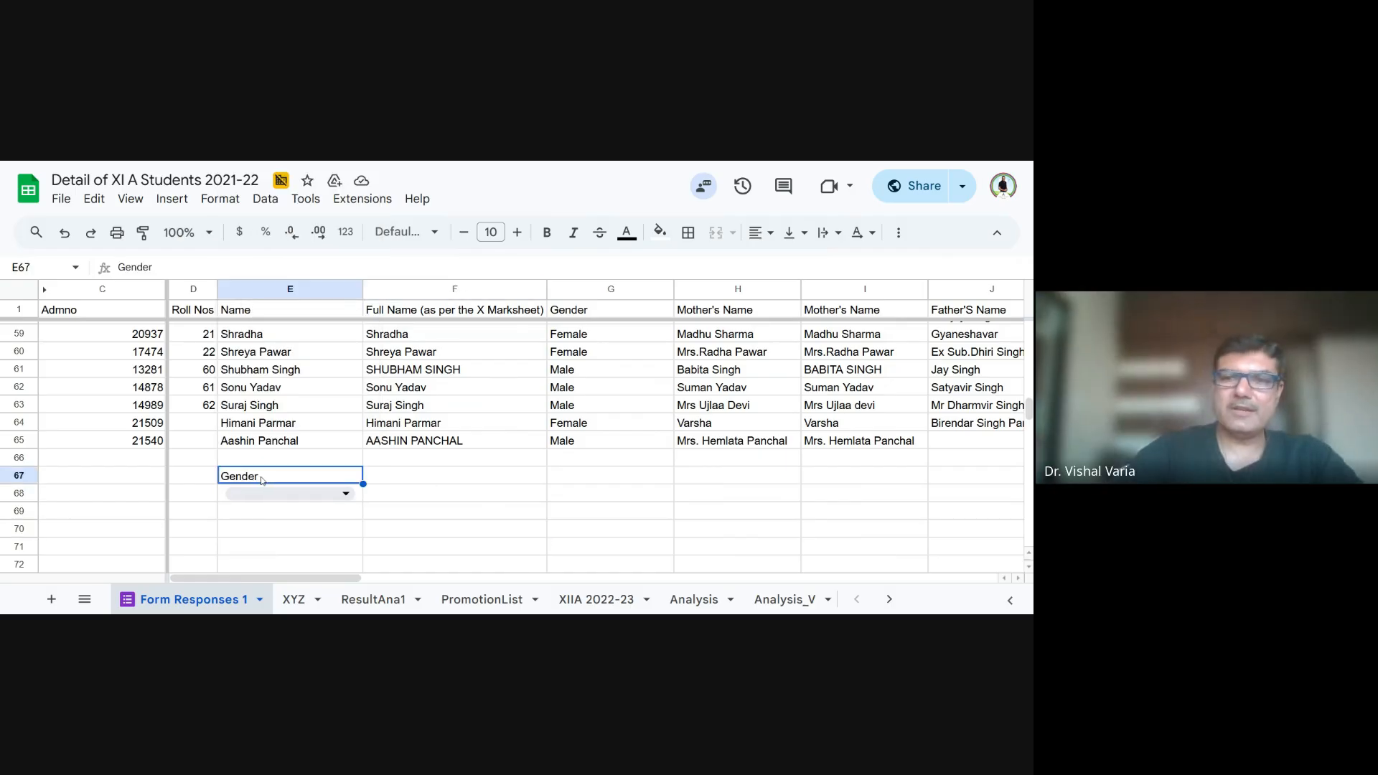
{"action": "left_click", "coordinate": [335, 496]}
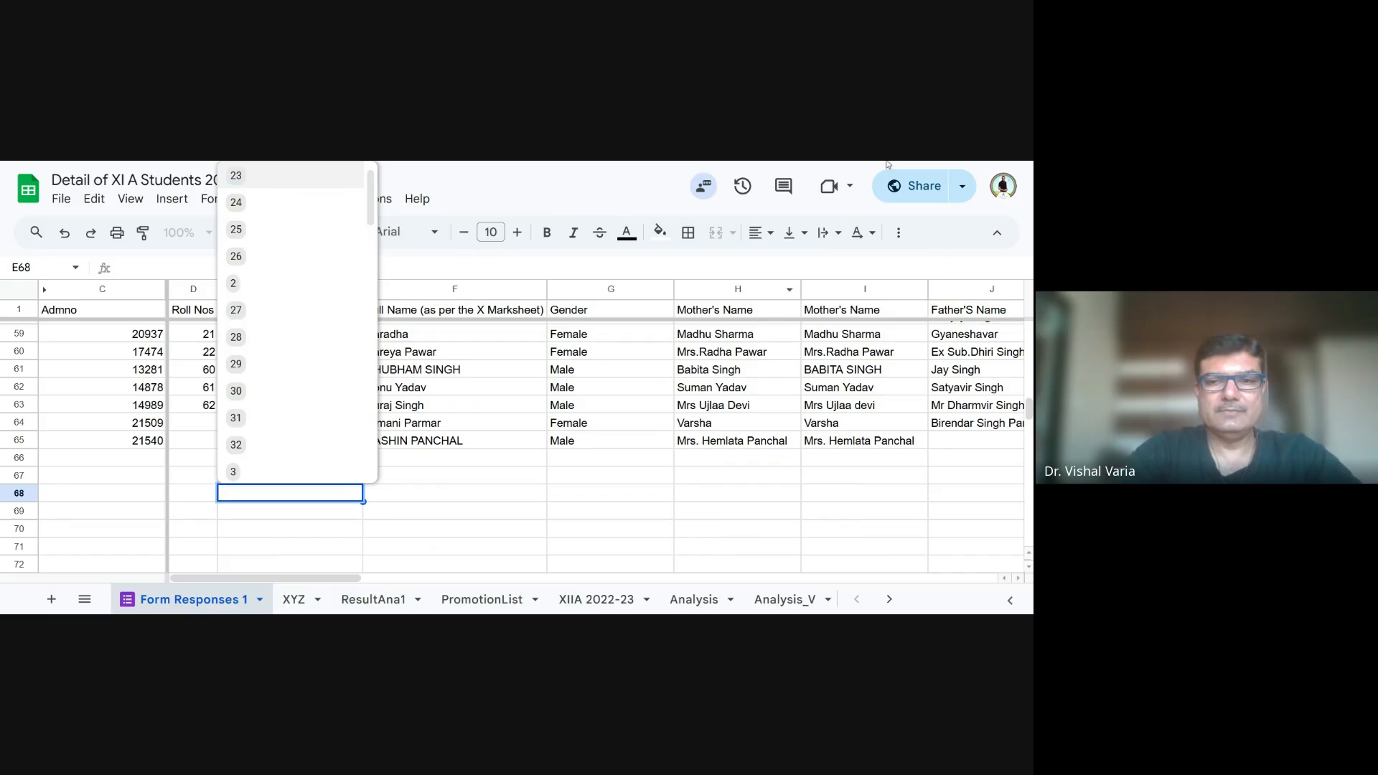
- Remove all data validation rules from the sheet, including the dropdown in cell E68
{"action": "left_click_drag", "start_coordinate": [610, 493], "coordinate": [610, 475]}
{"action": "left_click", "coordinate": [264, 199]}
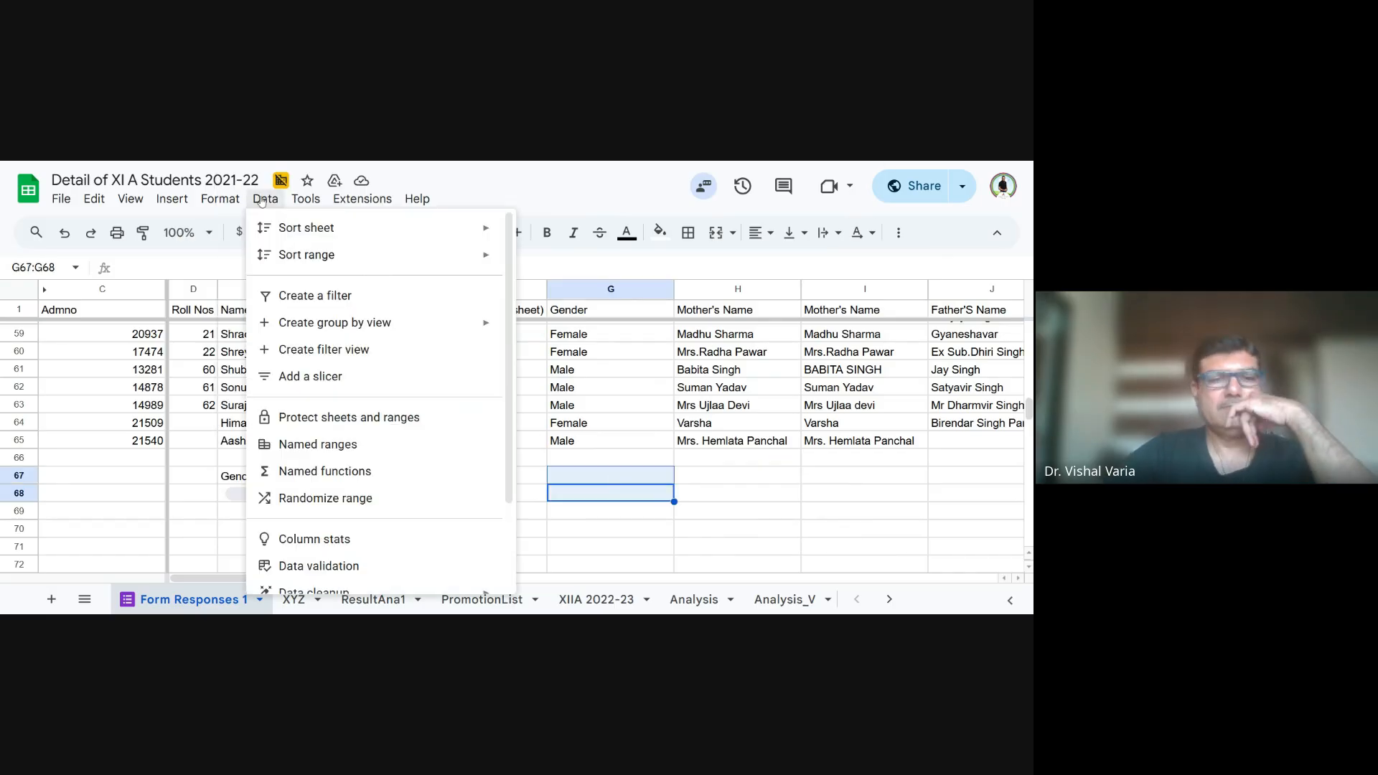
{"action": "left_click", "coordinate": [335, 567]}
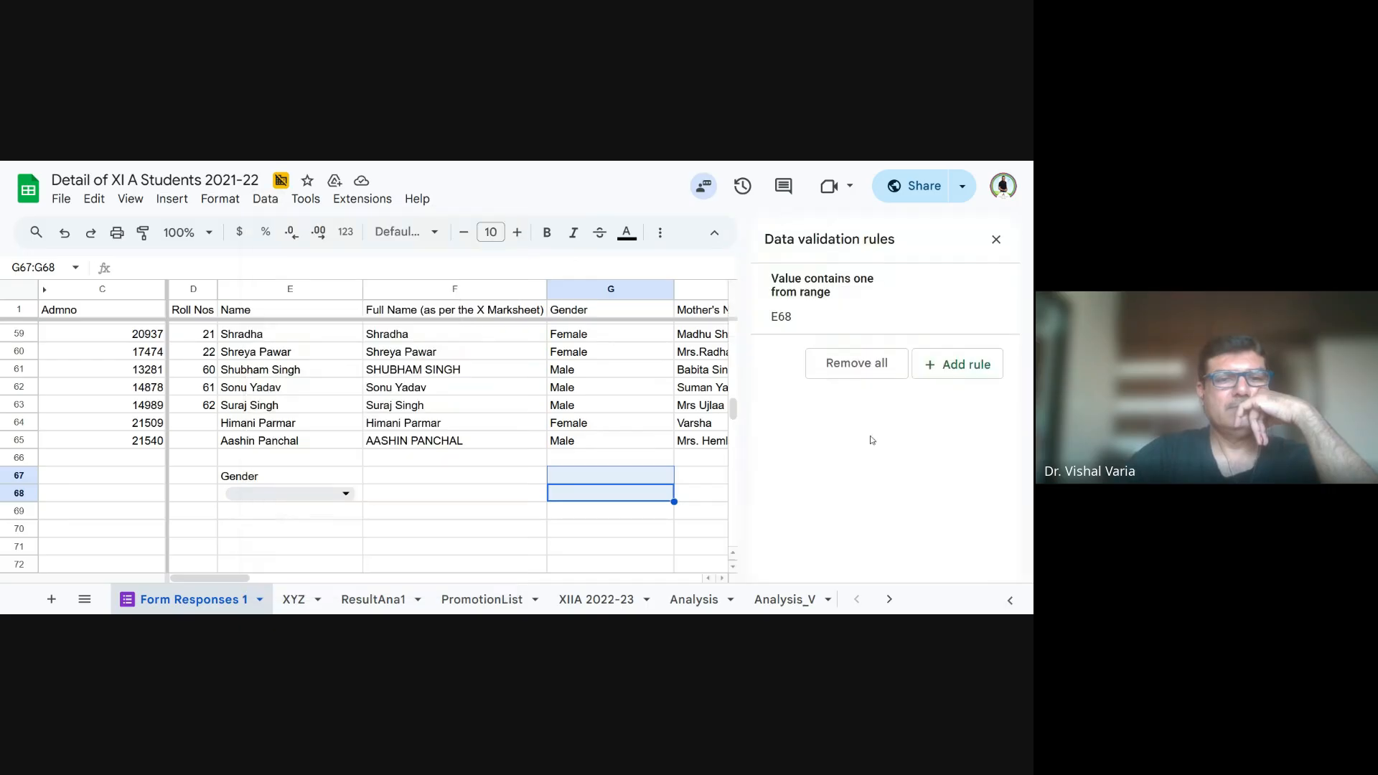
{"action": "left_click", "coordinate": [877, 368]}
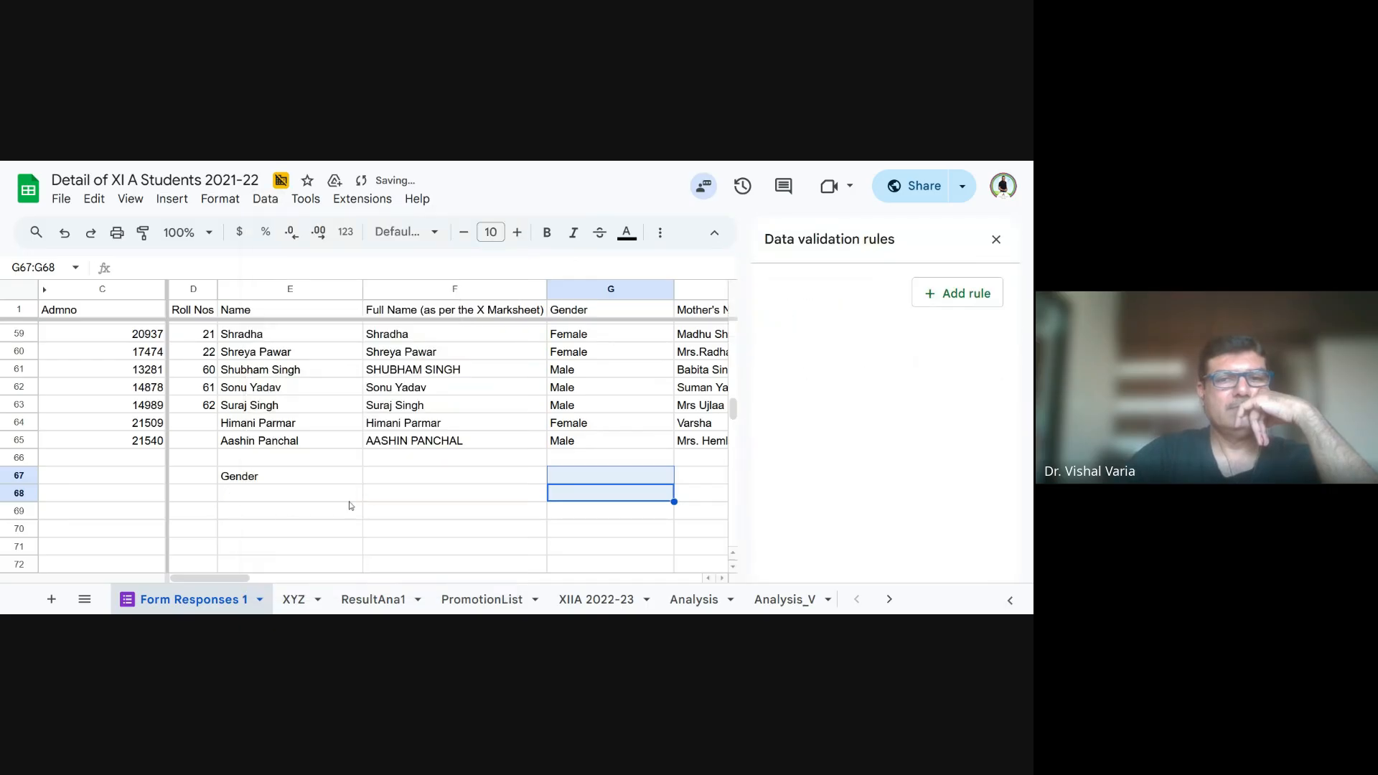
- Add a new dropdown validation rule to cell E68, try the Dropdown (from a range) criteria without choosing a range, and close the rules
{"action": "left_click", "coordinate": [268, 493]}
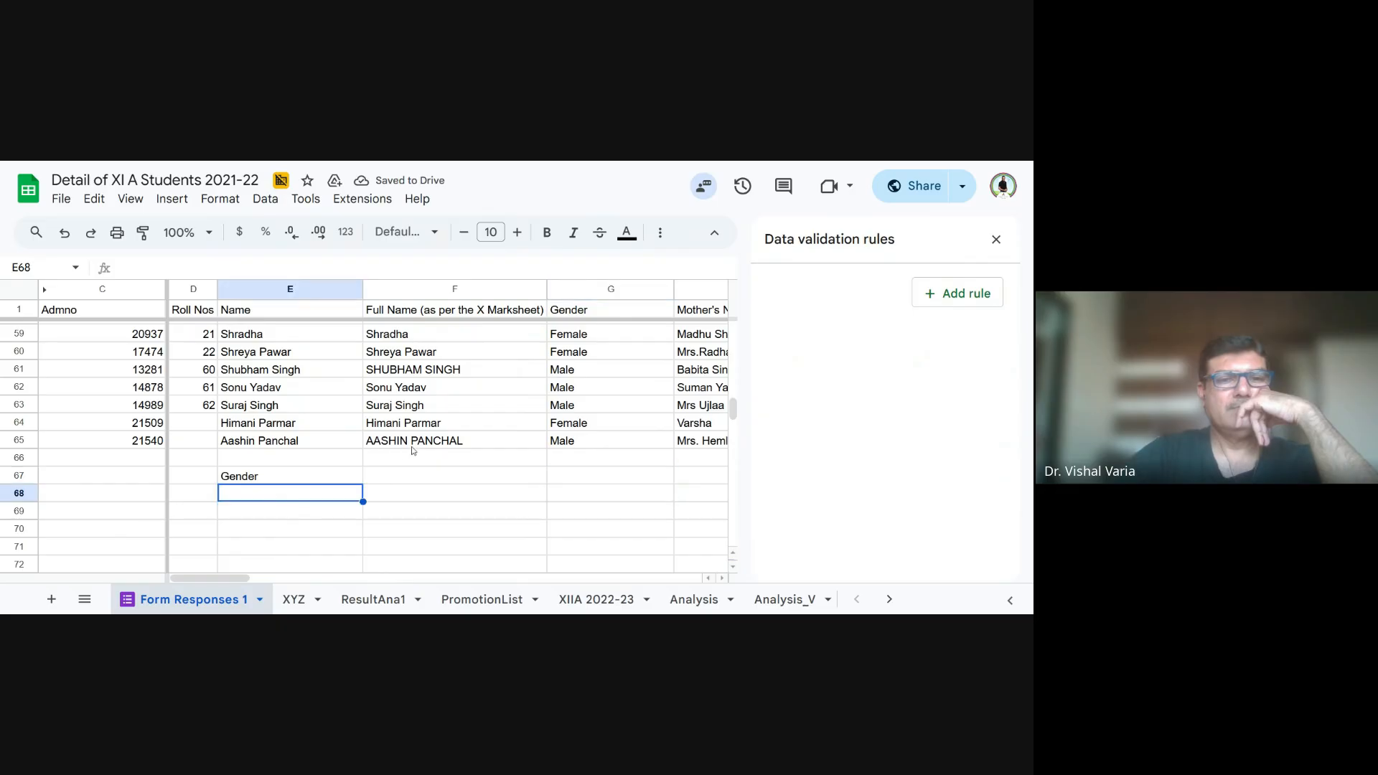
{"action": "scroll", "coordinate": [469, 429], "scroll_direction": "up", "scroll_amount": 10}
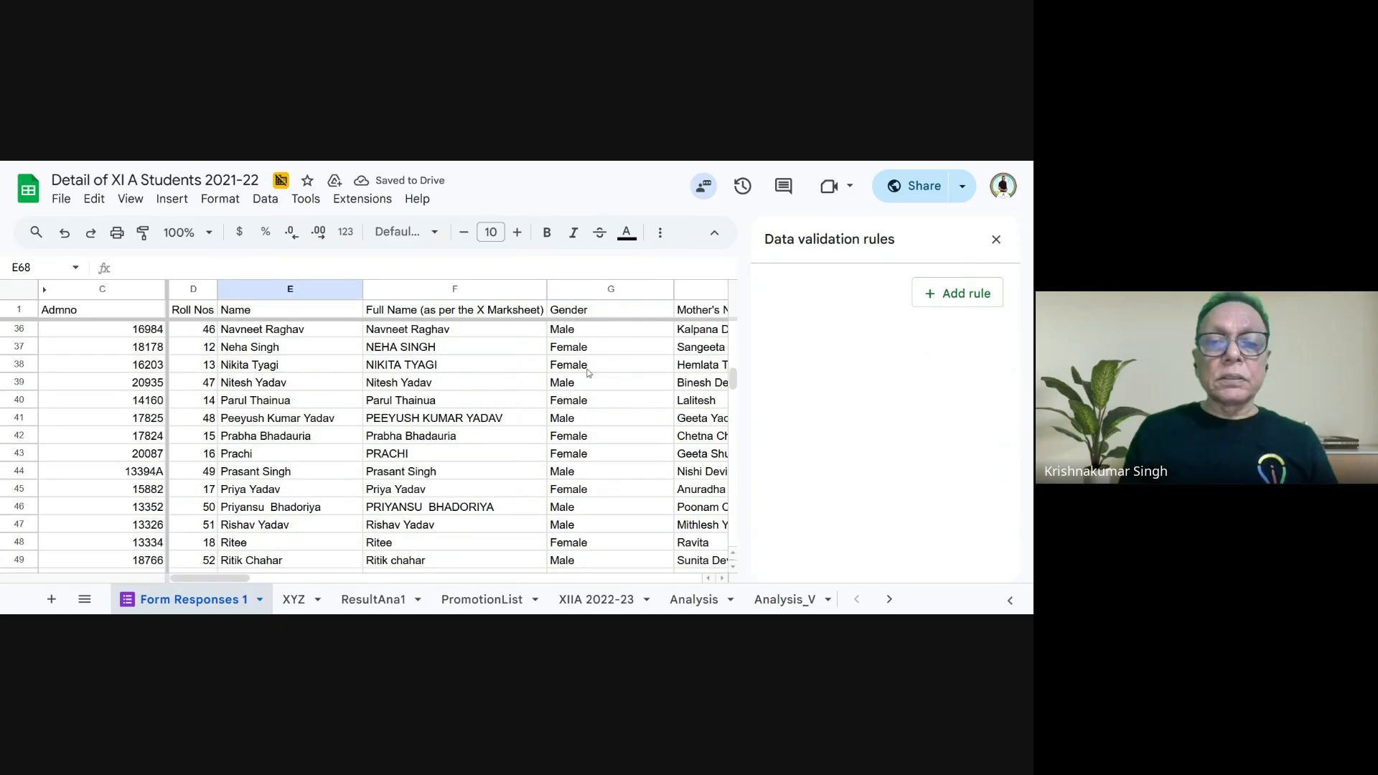
{"action": "scroll", "coordinate": [597, 366], "scroll_direction": "up", "scroll_amount": 8}
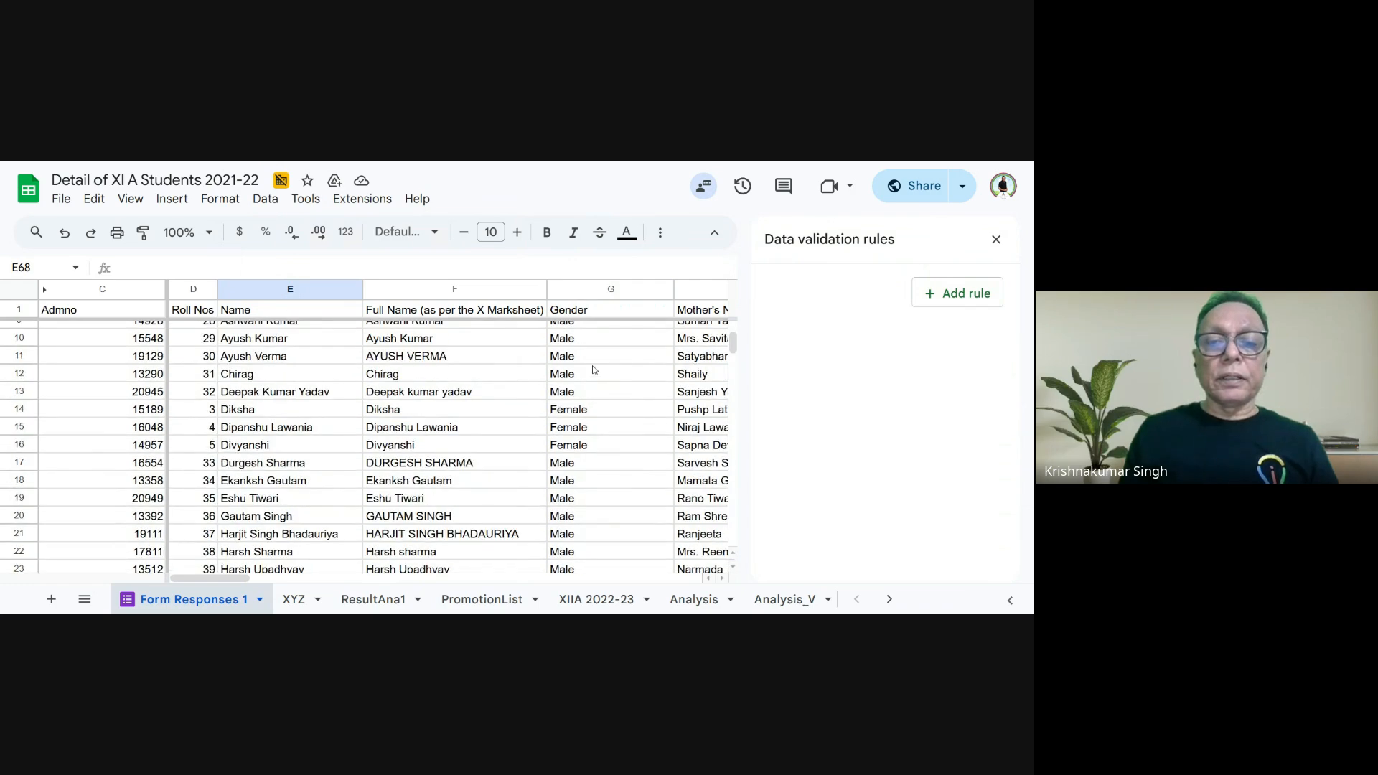
{"action": "left_click", "coordinate": [948, 293]}
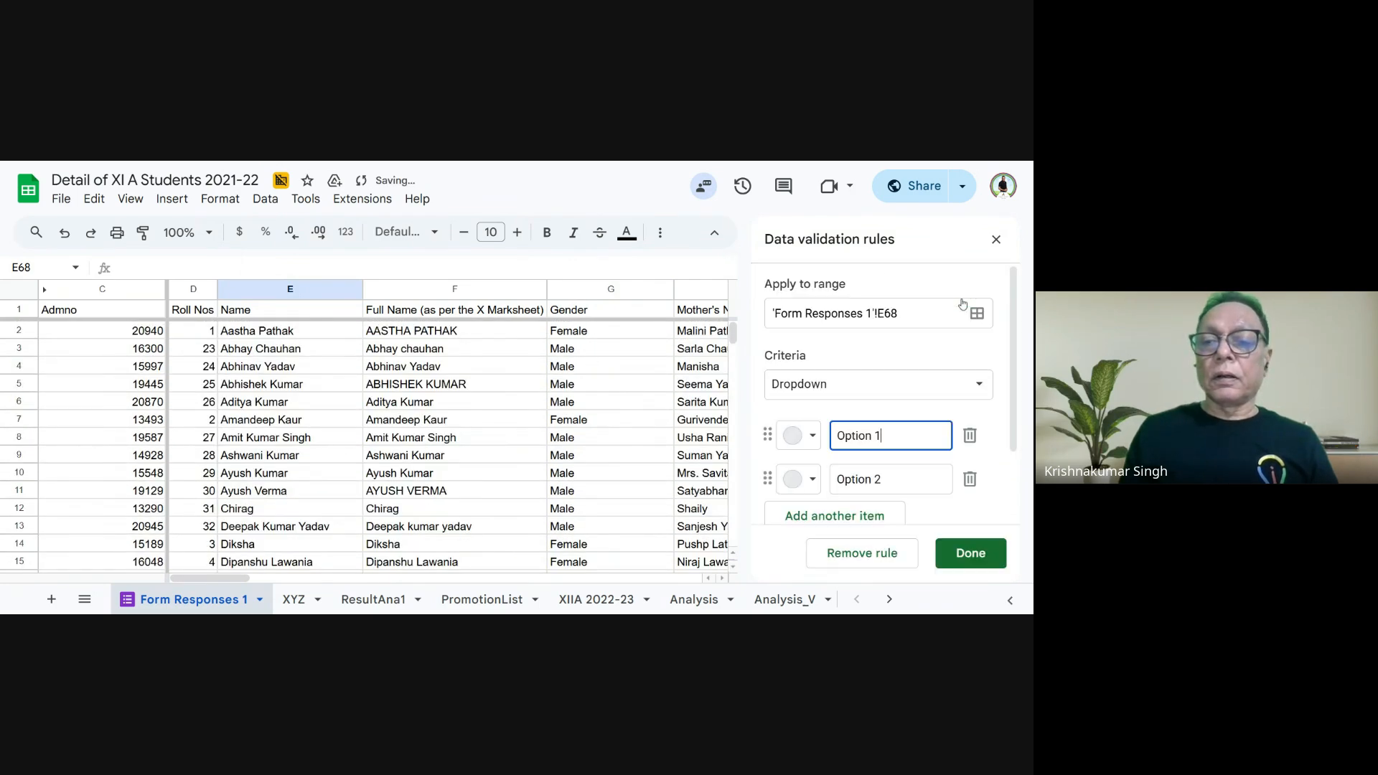
{"action": "left_click", "coordinate": [829, 394]}
{"action": "left_click", "coordinate": [833, 402]}
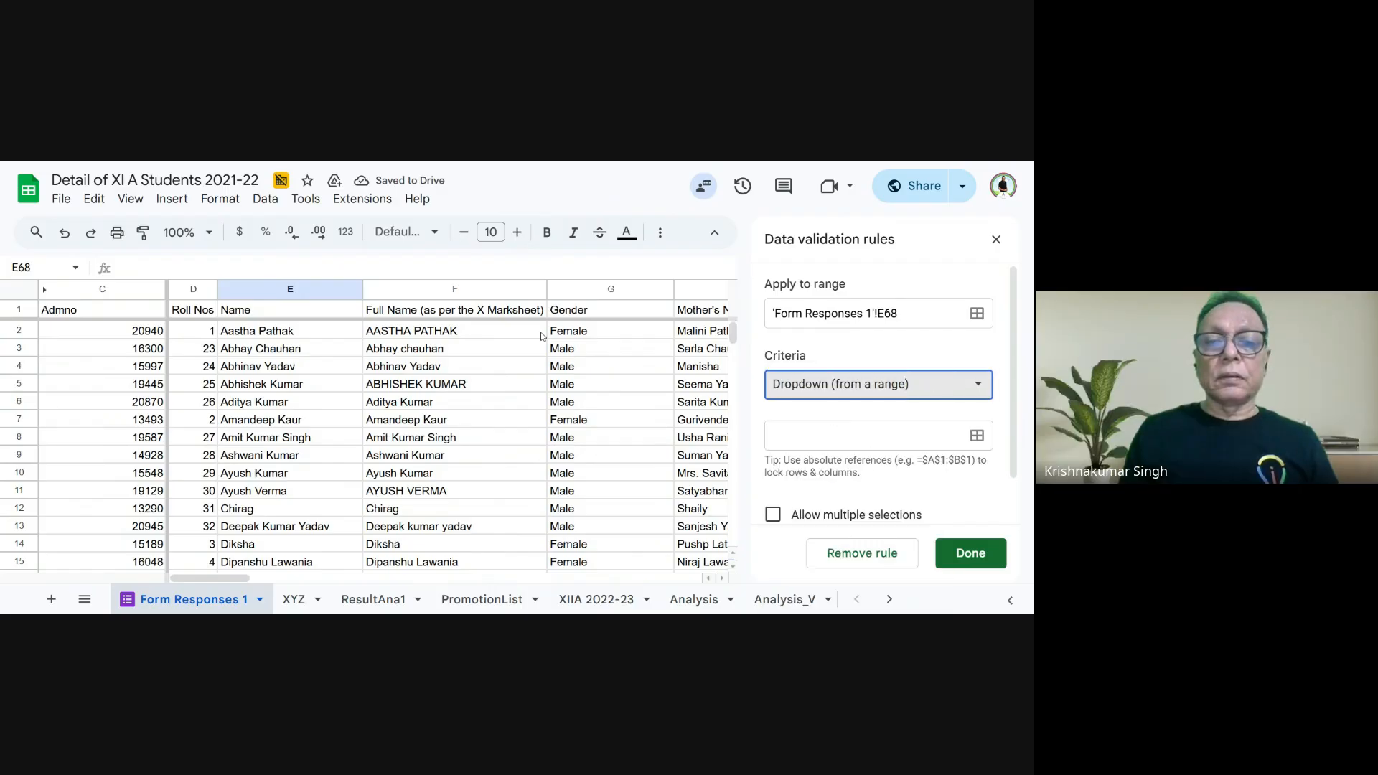
{"action": "left_click", "coordinate": [583, 336]}
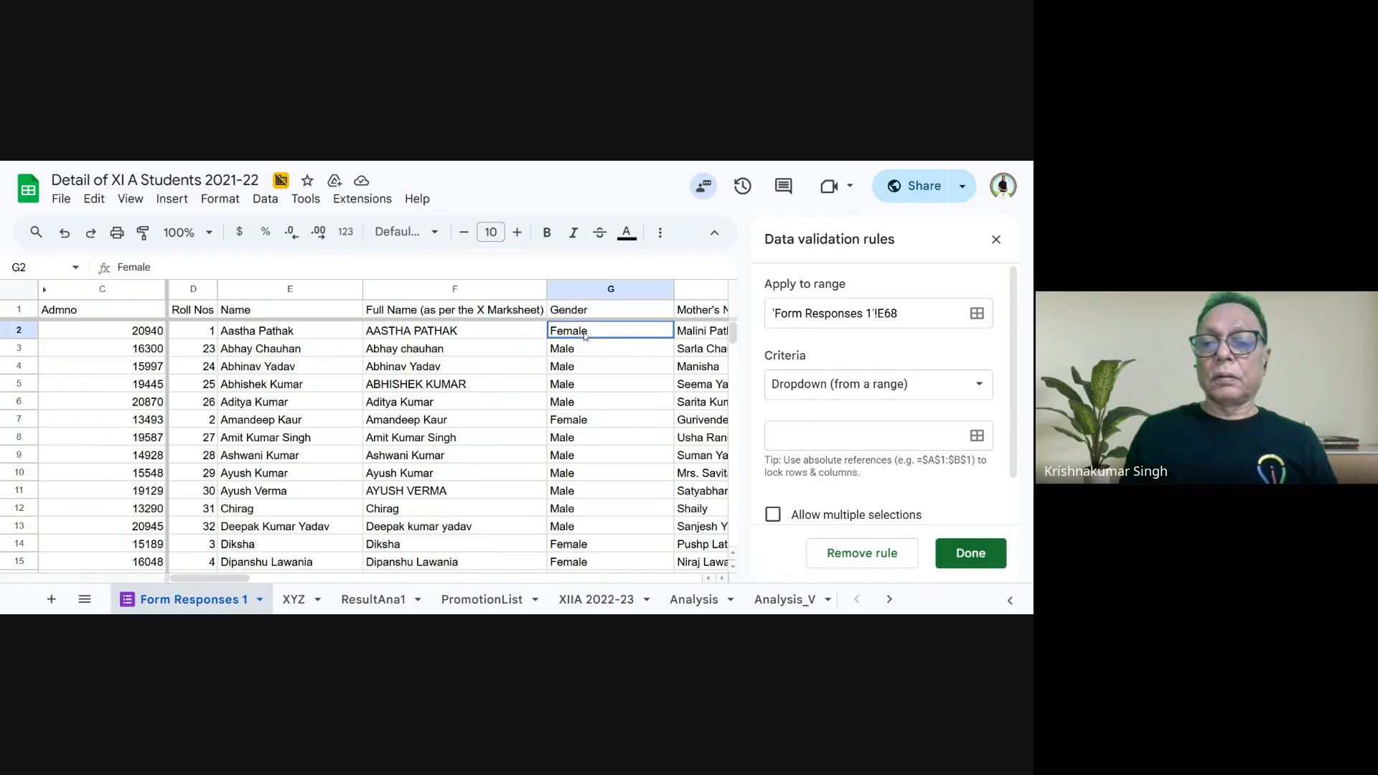
{"action": "left_click", "coordinate": [989, 439]}
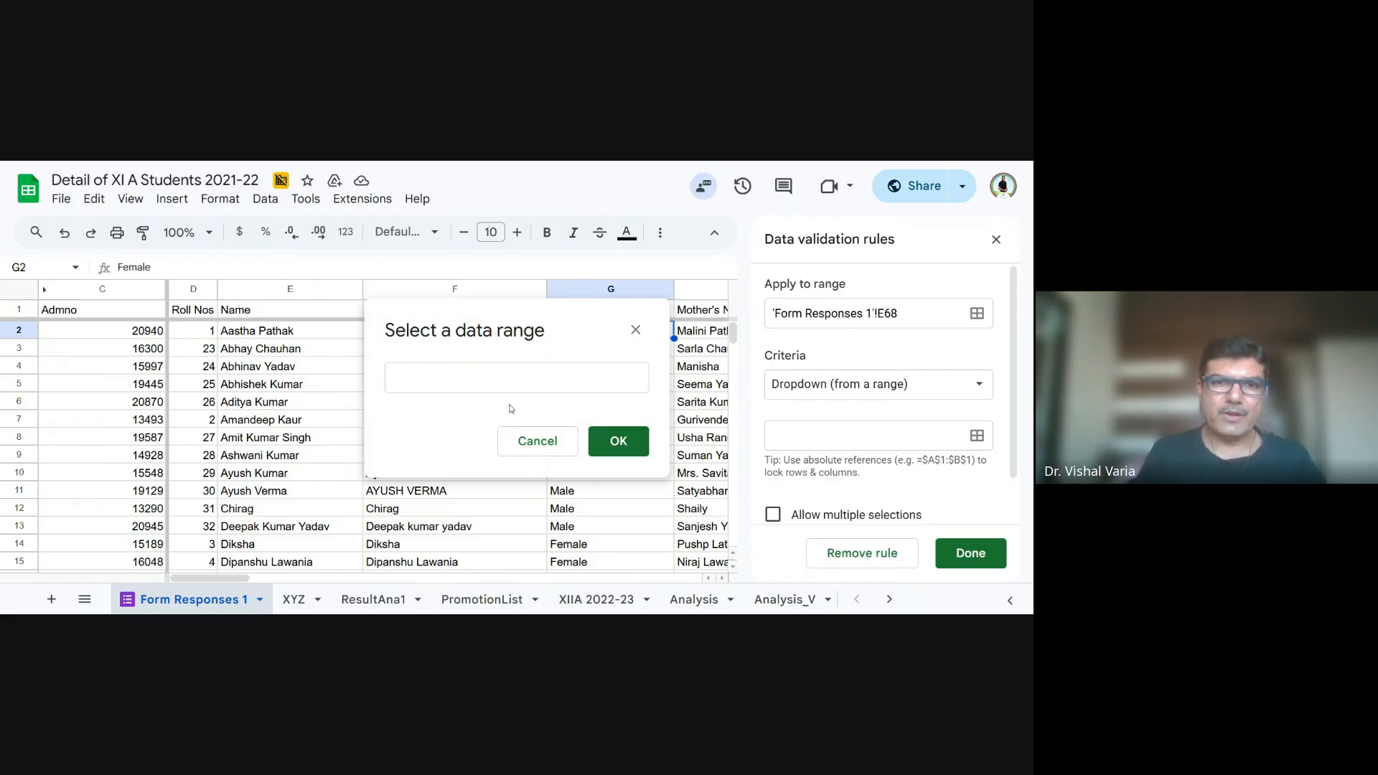
{"action": "left_click", "coordinate": [996, 241]}
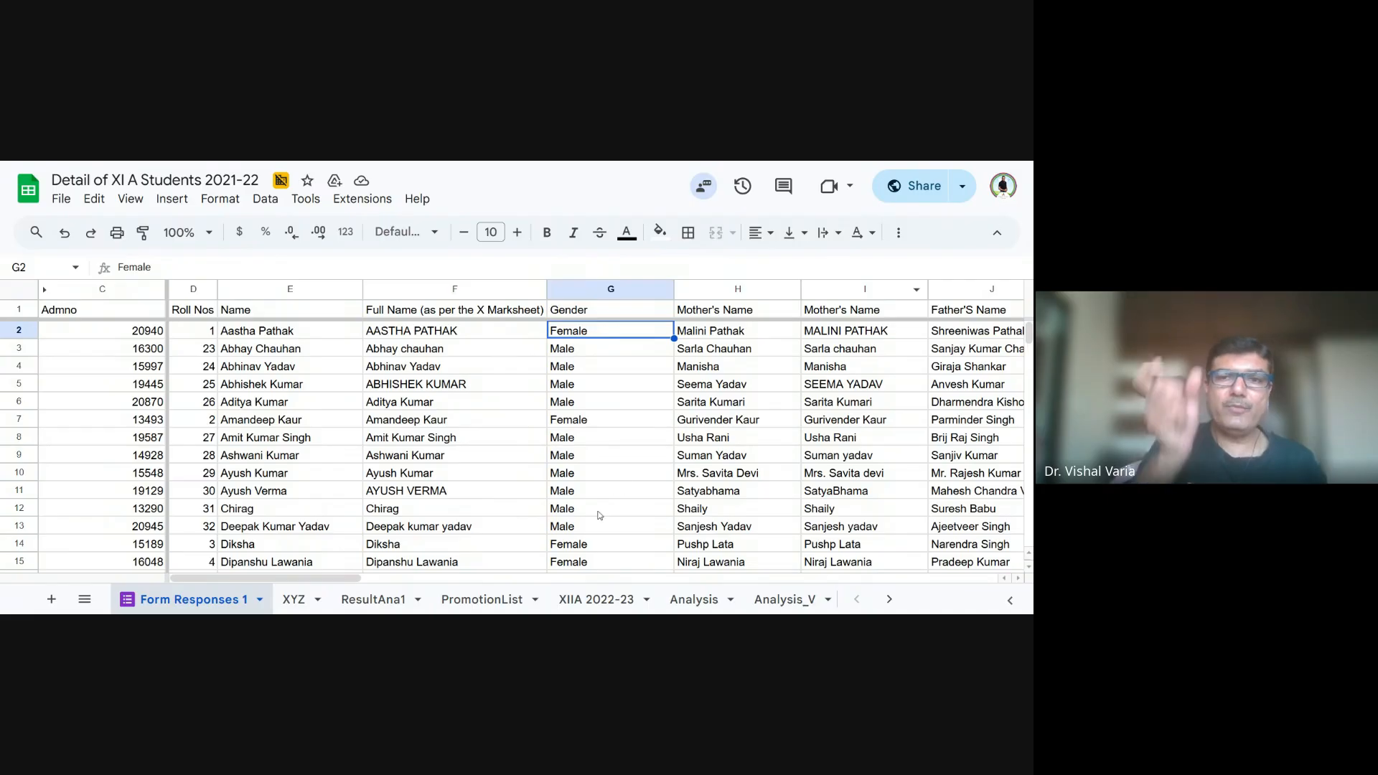
- Review the entries in the Gender column and open the dropdown in cell E68 to examine its options
{"action": "scroll", "coordinate": [600, 516], "scroll_direction": "down", "scroll_amount": 11}
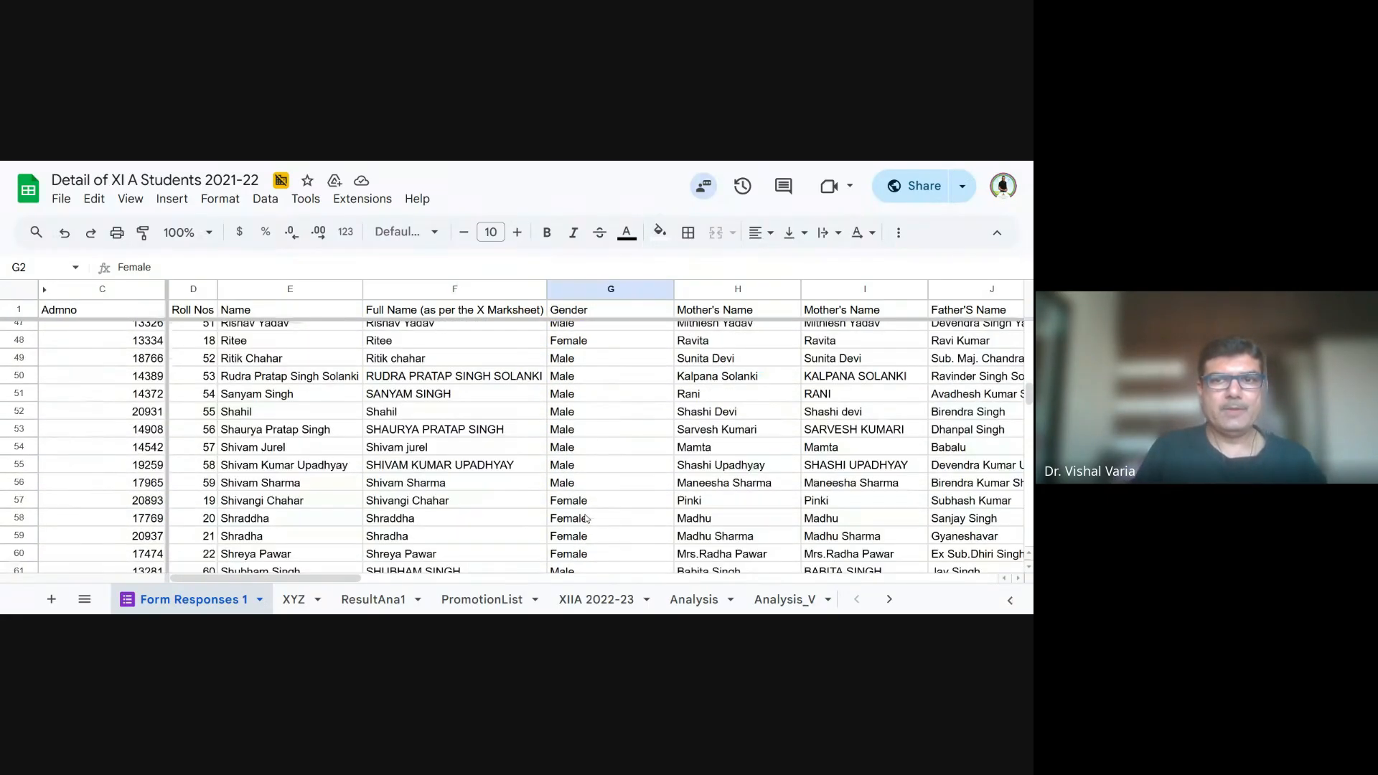
{"action": "scroll", "coordinate": [587, 518], "scroll_direction": "down", "scroll_amount": 4}
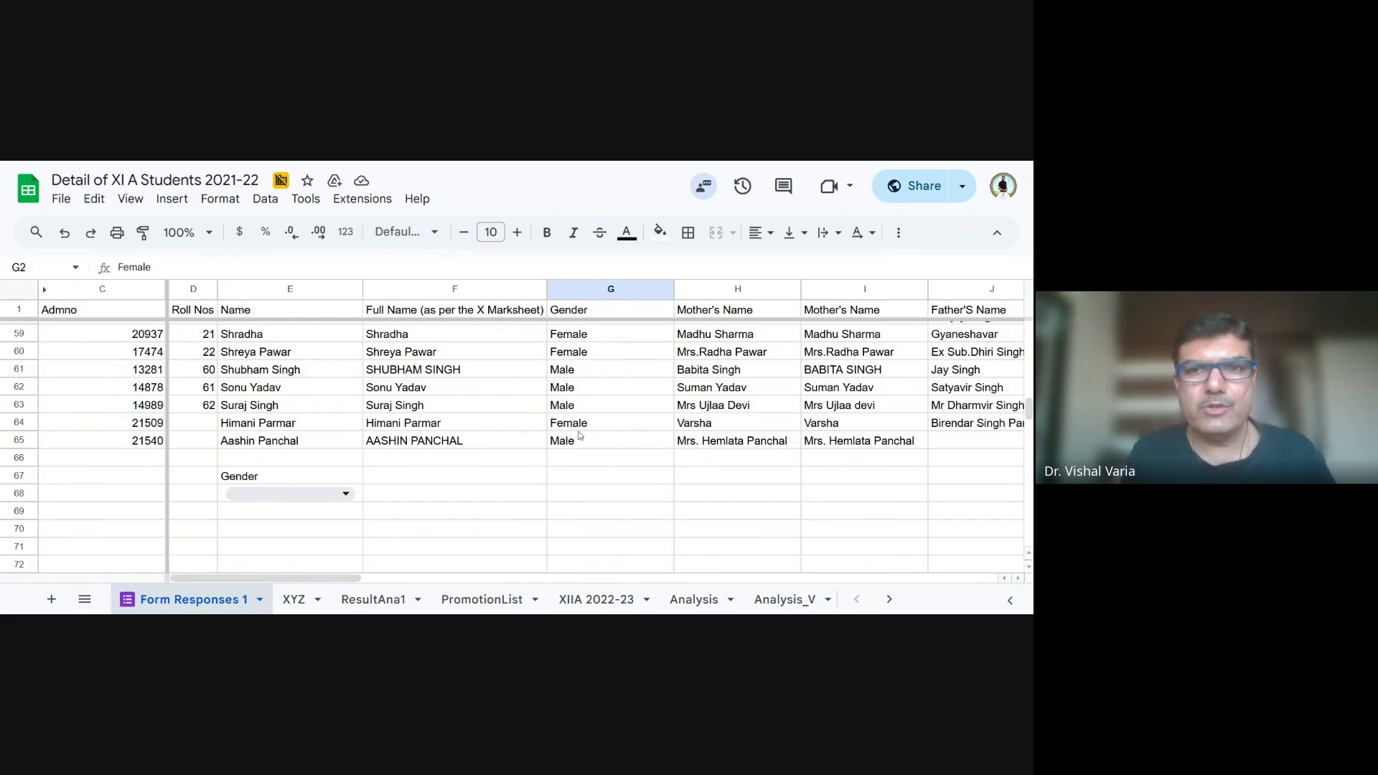
{"action": "scroll", "coordinate": [592, 437], "scroll_direction": "up", "scroll_amount": 19}
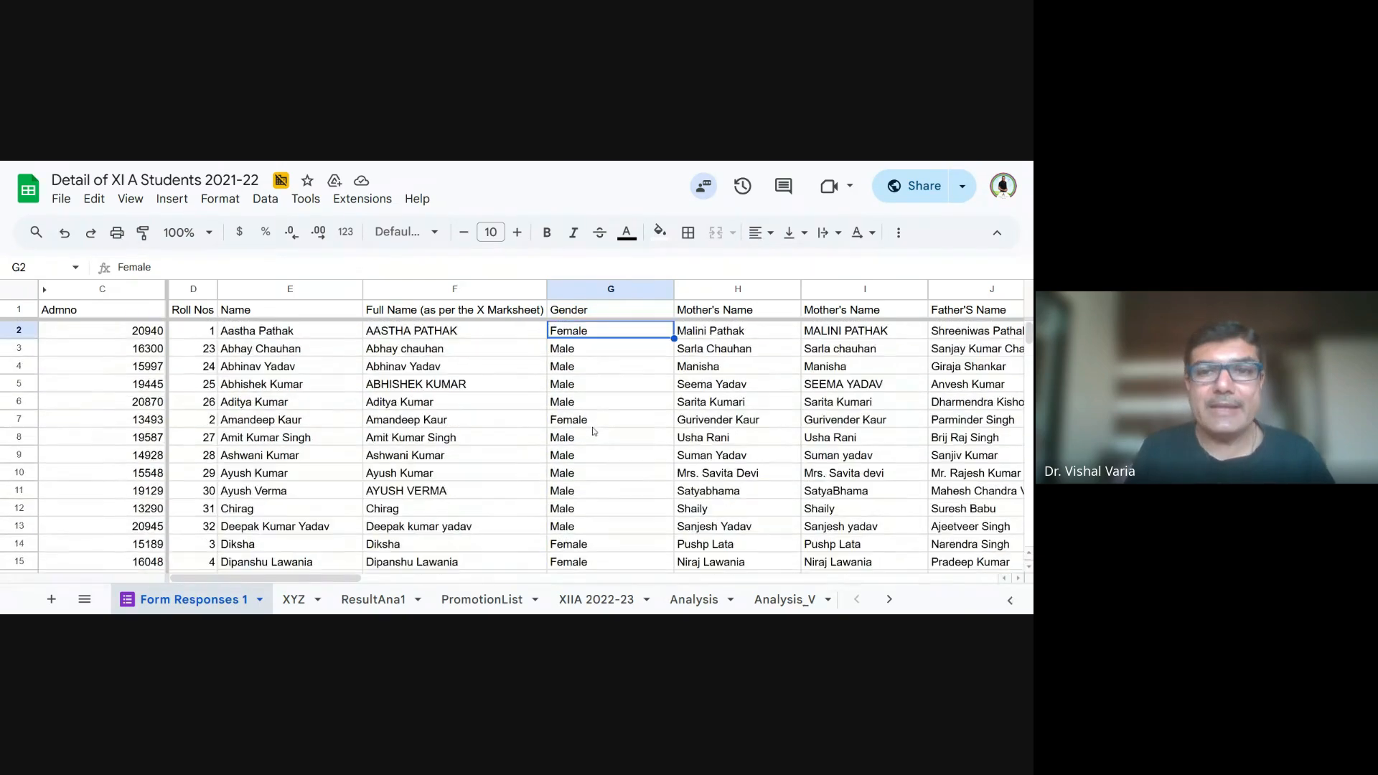
{"action": "scroll", "coordinate": [382, 576], "scroll_direction": "down", "scroll_amount": 20}
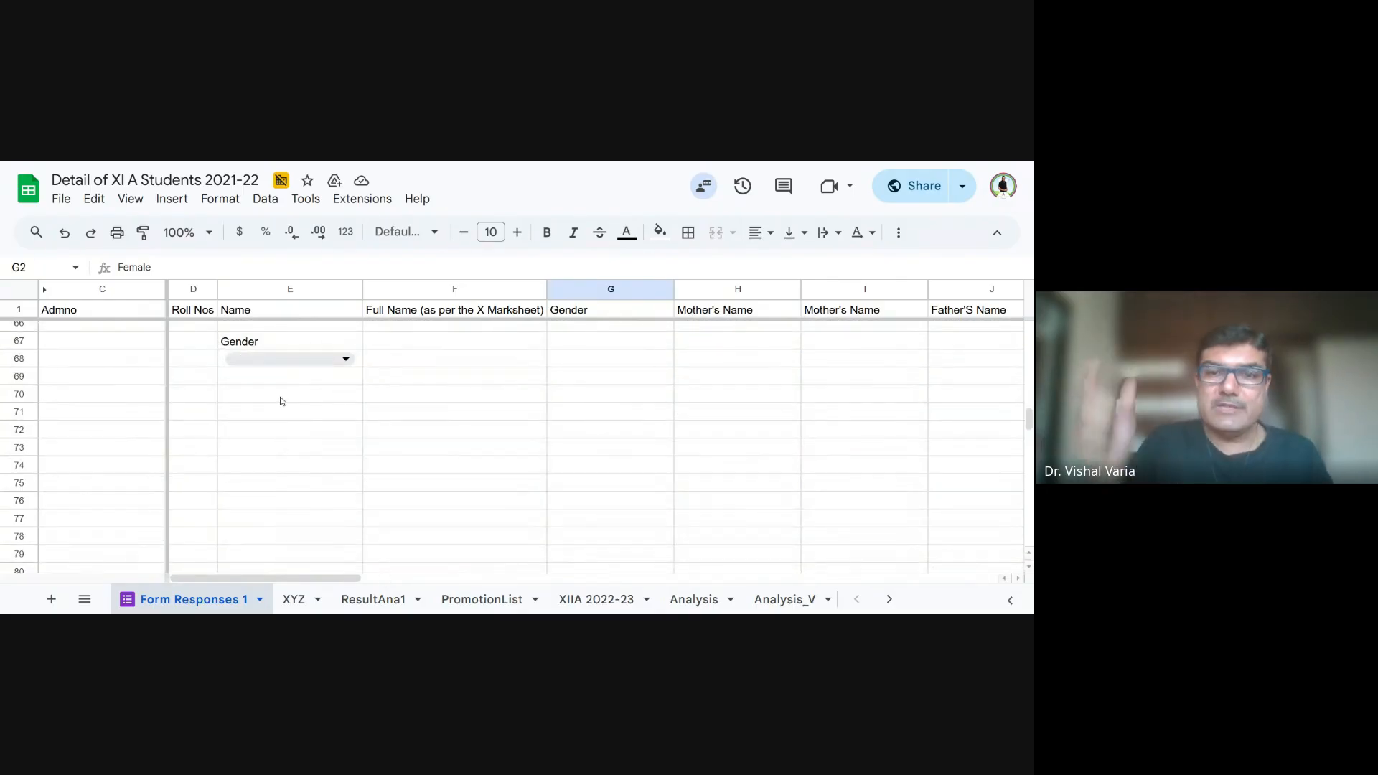
{"action": "left_click", "coordinate": [307, 359]}
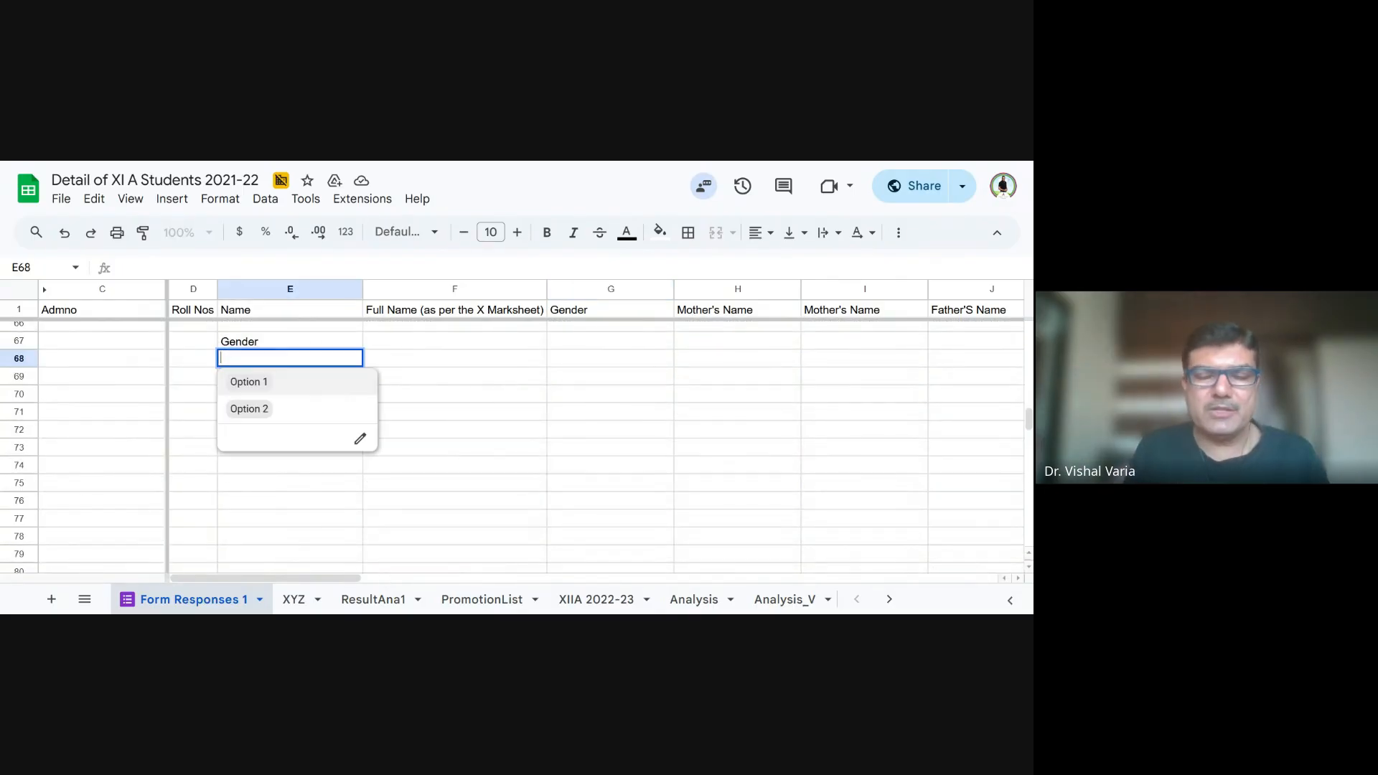
- Choose Option 1 in the E68 dropdown and replace all data validation rules with a new dropdown rule for that cell
{"action": "left_click", "coordinate": [286, 389]}
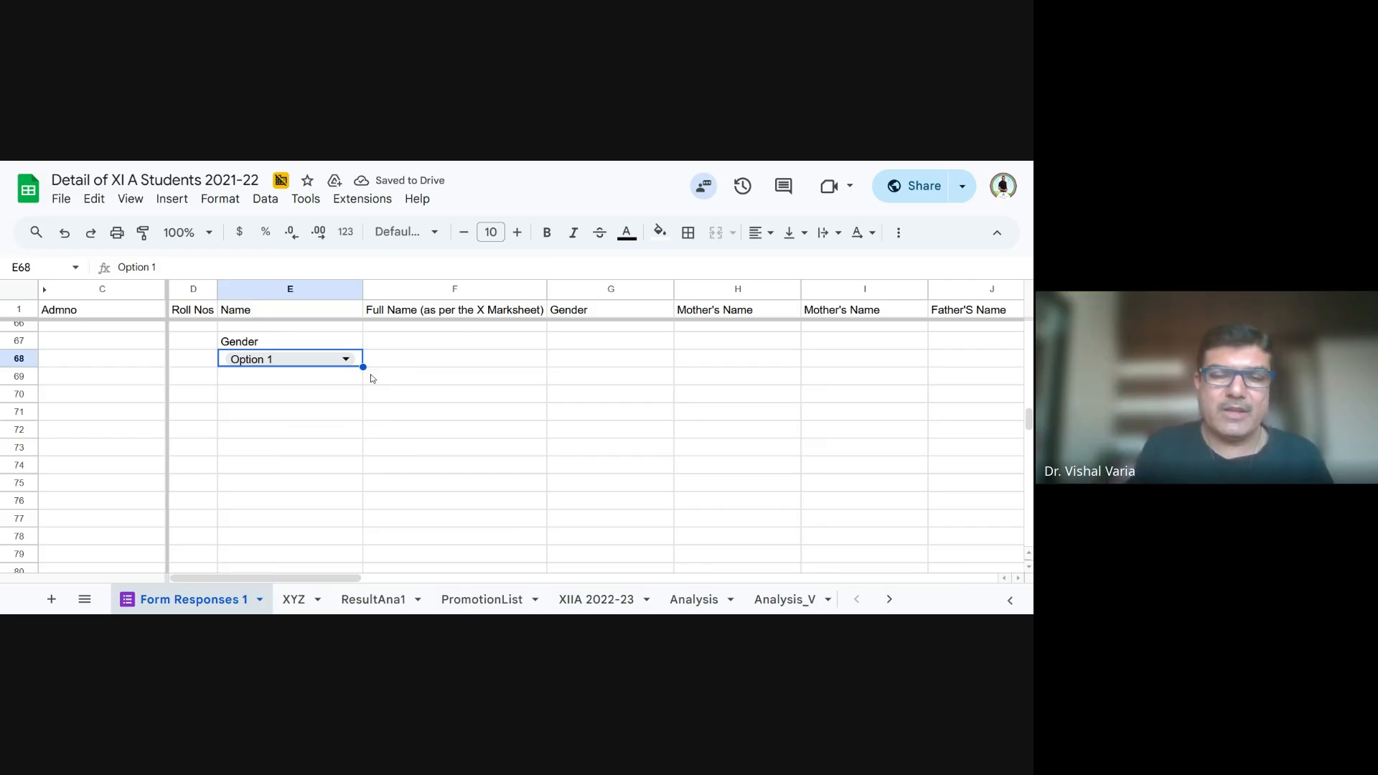
{"action": "left_click", "coordinate": [265, 199]}
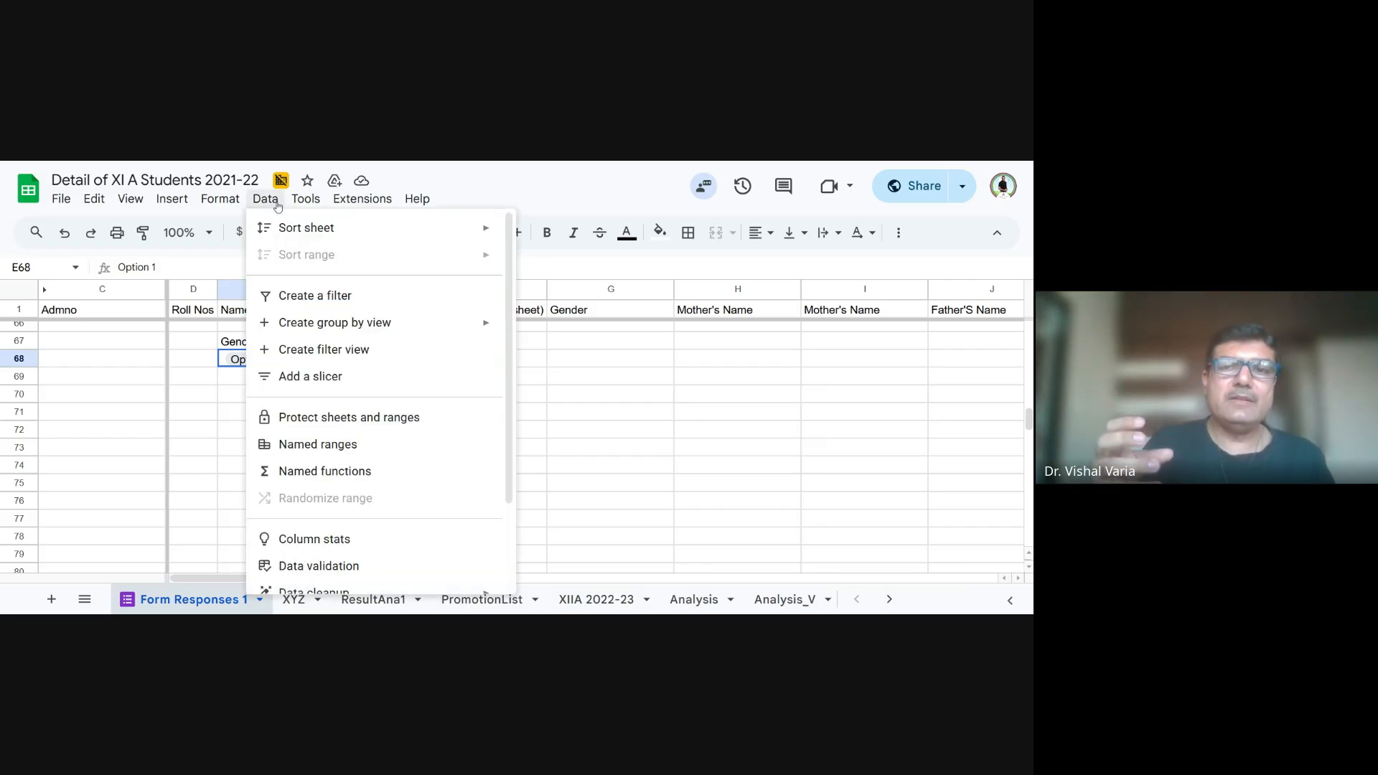
{"action": "left_click", "coordinate": [328, 566]}
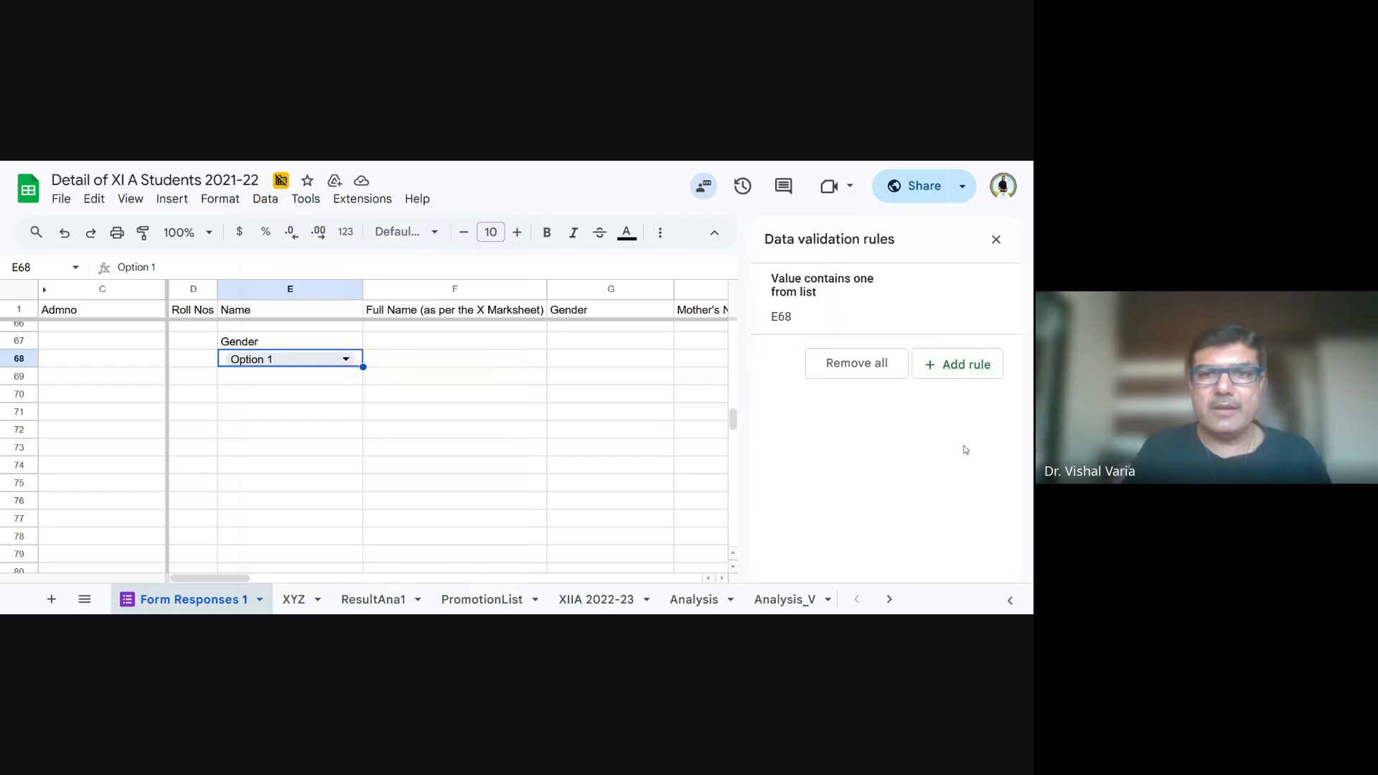
{"action": "left_click", "coordinate": [869, 364]}
{"action": "left_click", "coordinate": [968, 297]}
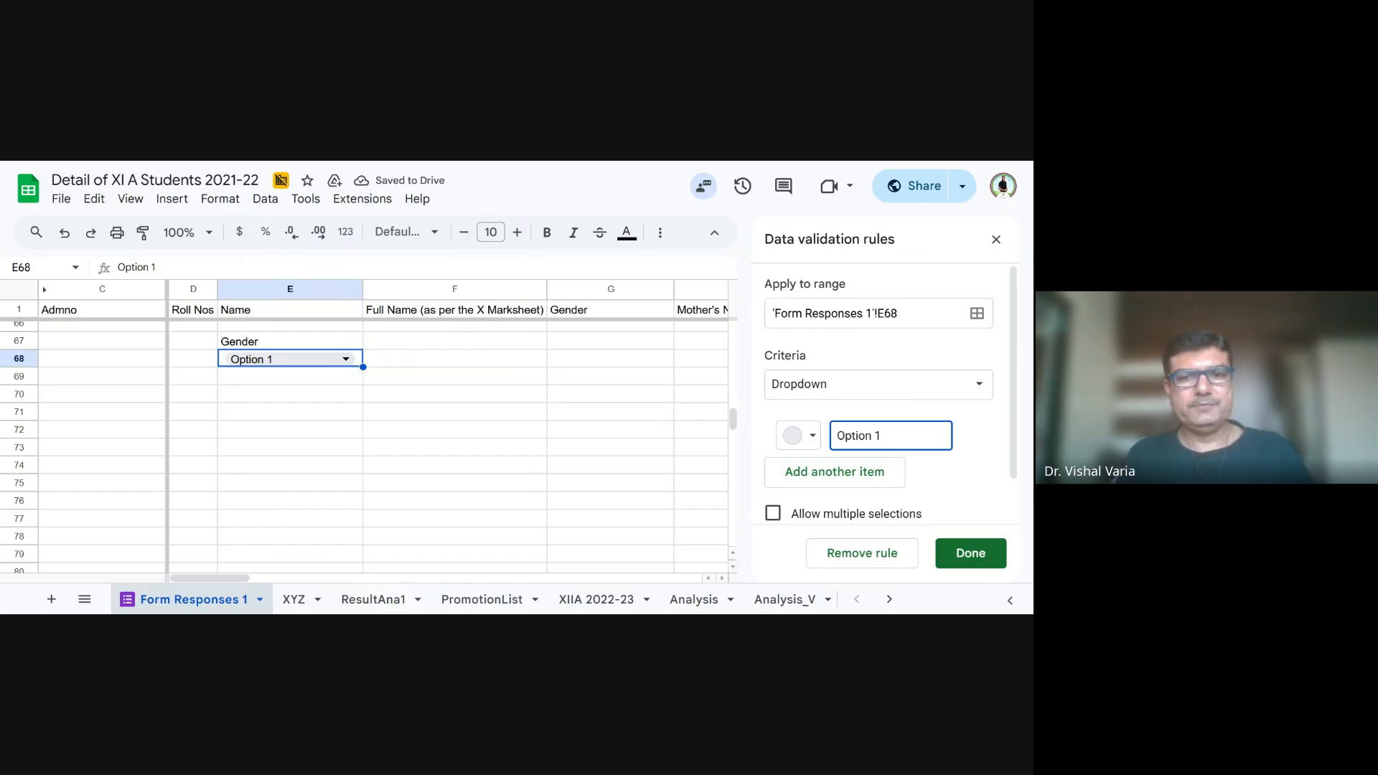
- Set the items of the E68 dropdown rule to Male and Female and save the rule
{"action": "left_click_drag", "start_coordinate": [881, 436], "coordinate": [837, 436]}
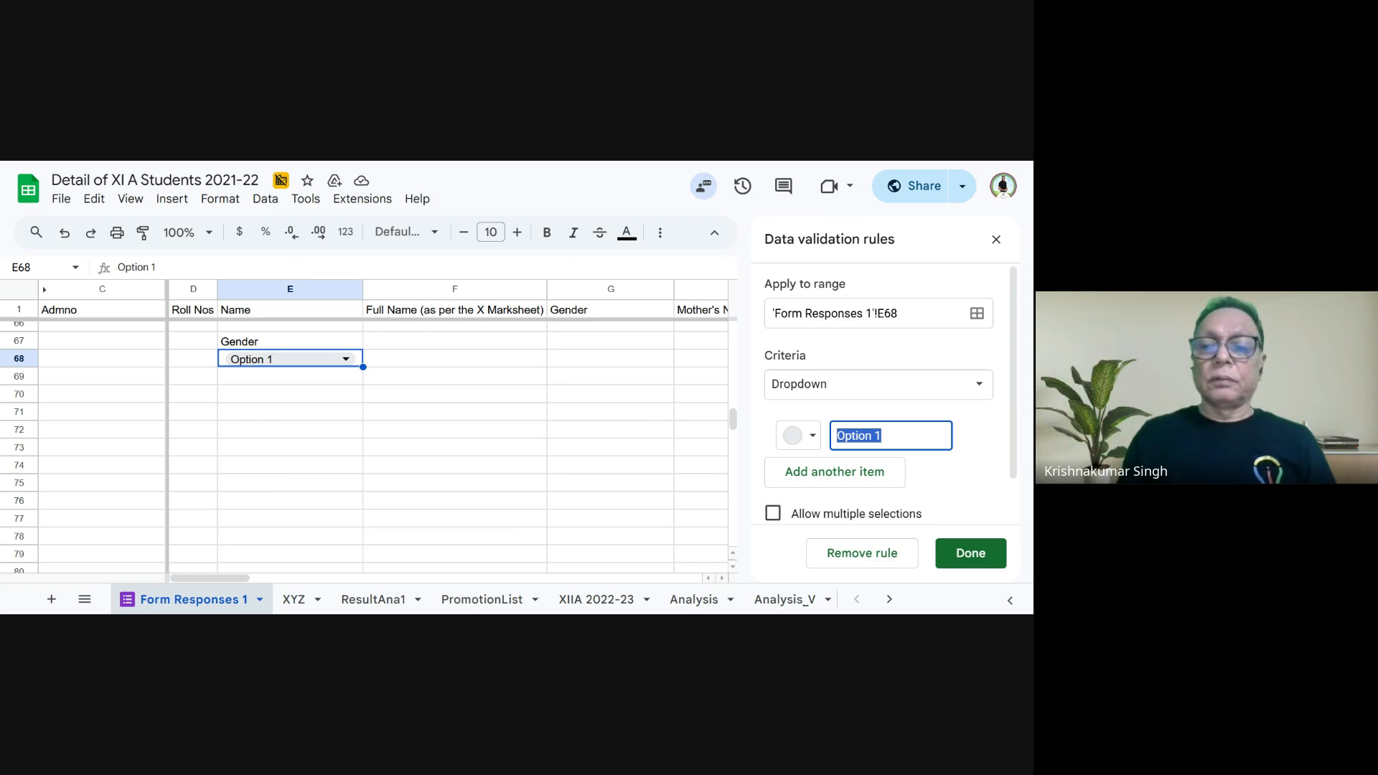
{"action": "left_click", "coordinate": [972, 392]}
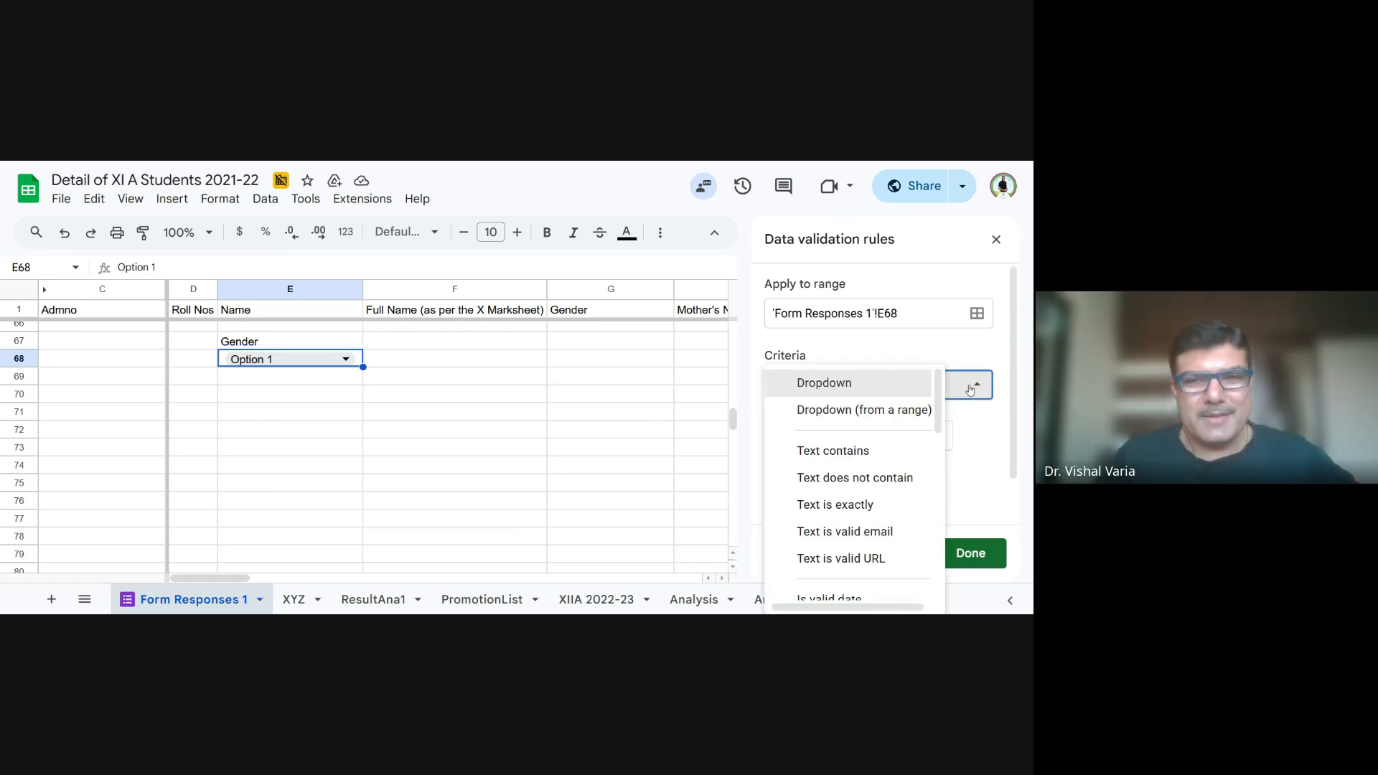
{"action": "left_click", "coordinate": [673, 364]}
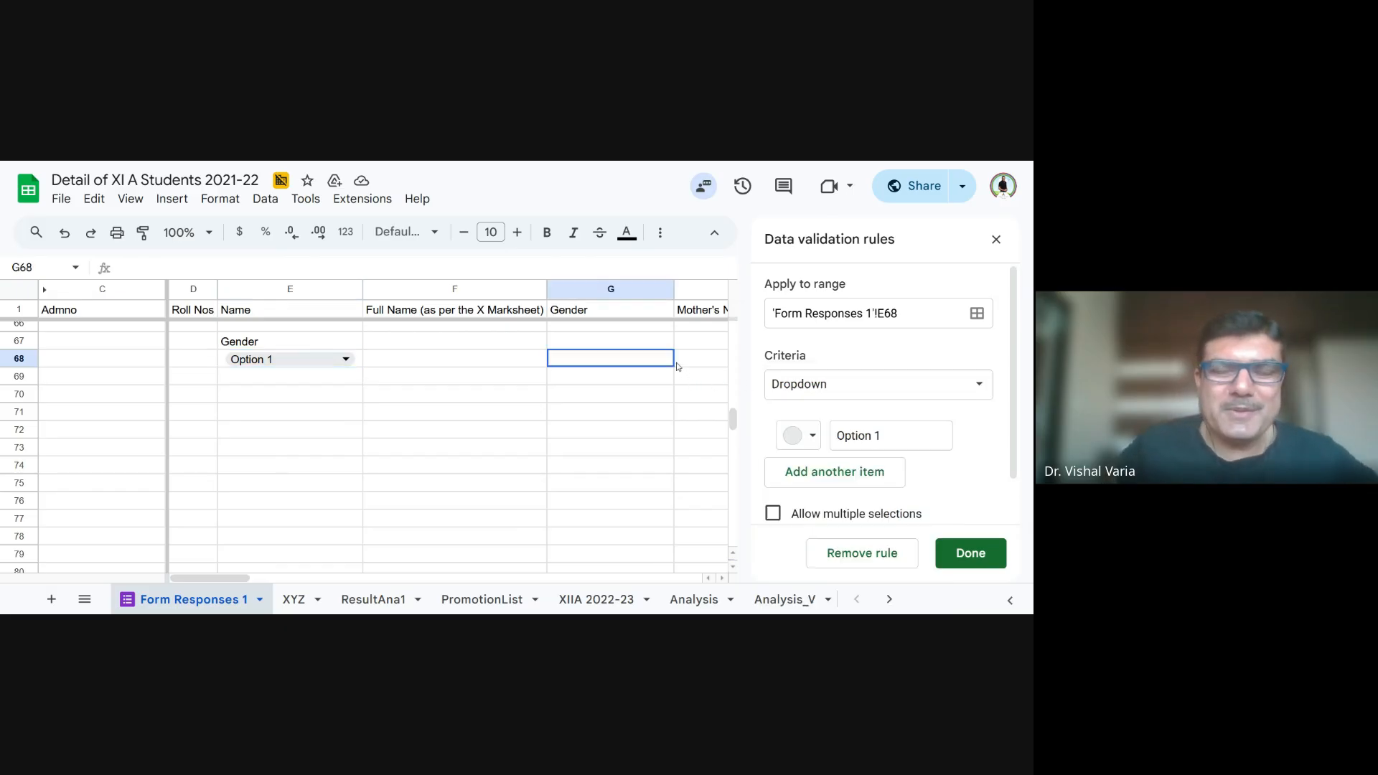
{"action": "left_click_drag", "start_coordinate": [676, 366], "coordinate": [807, 439]}
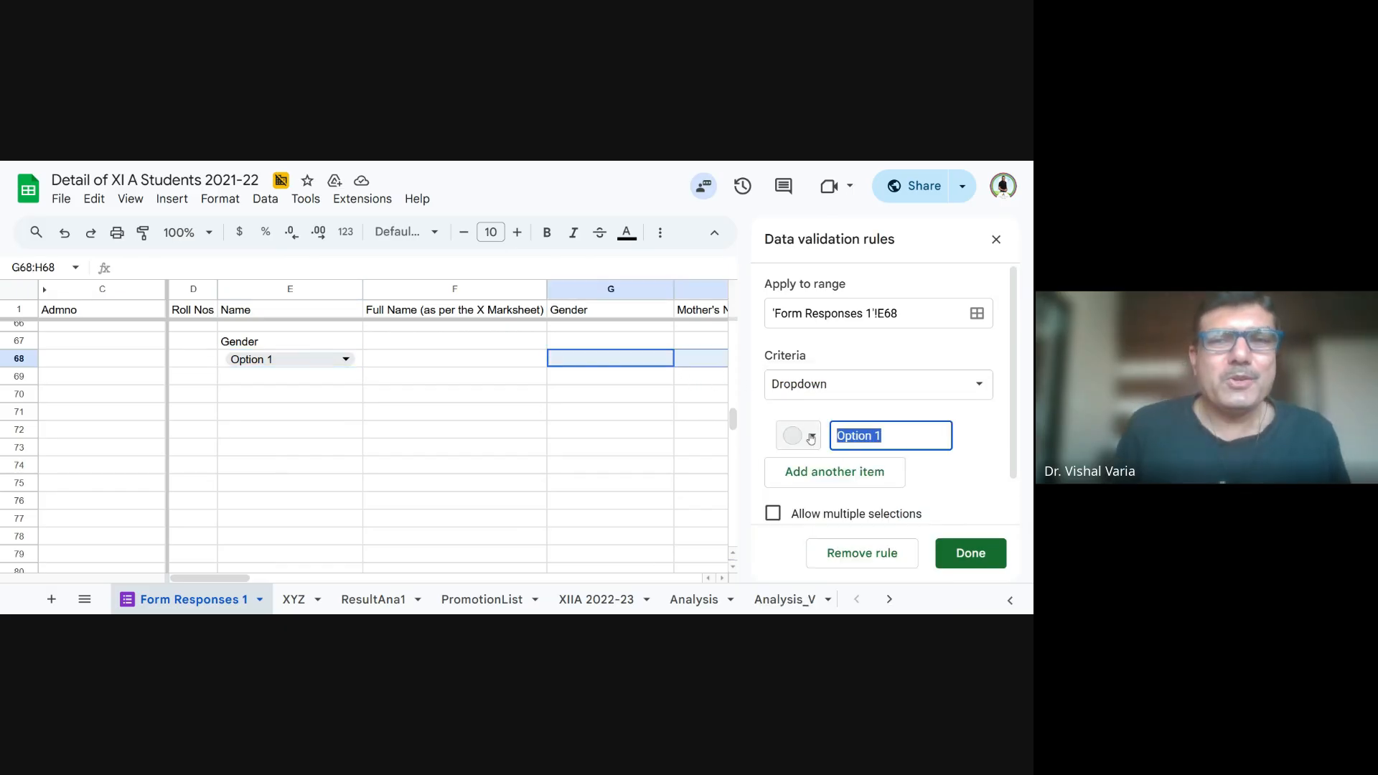
{"action": "type", "text": "Male"}
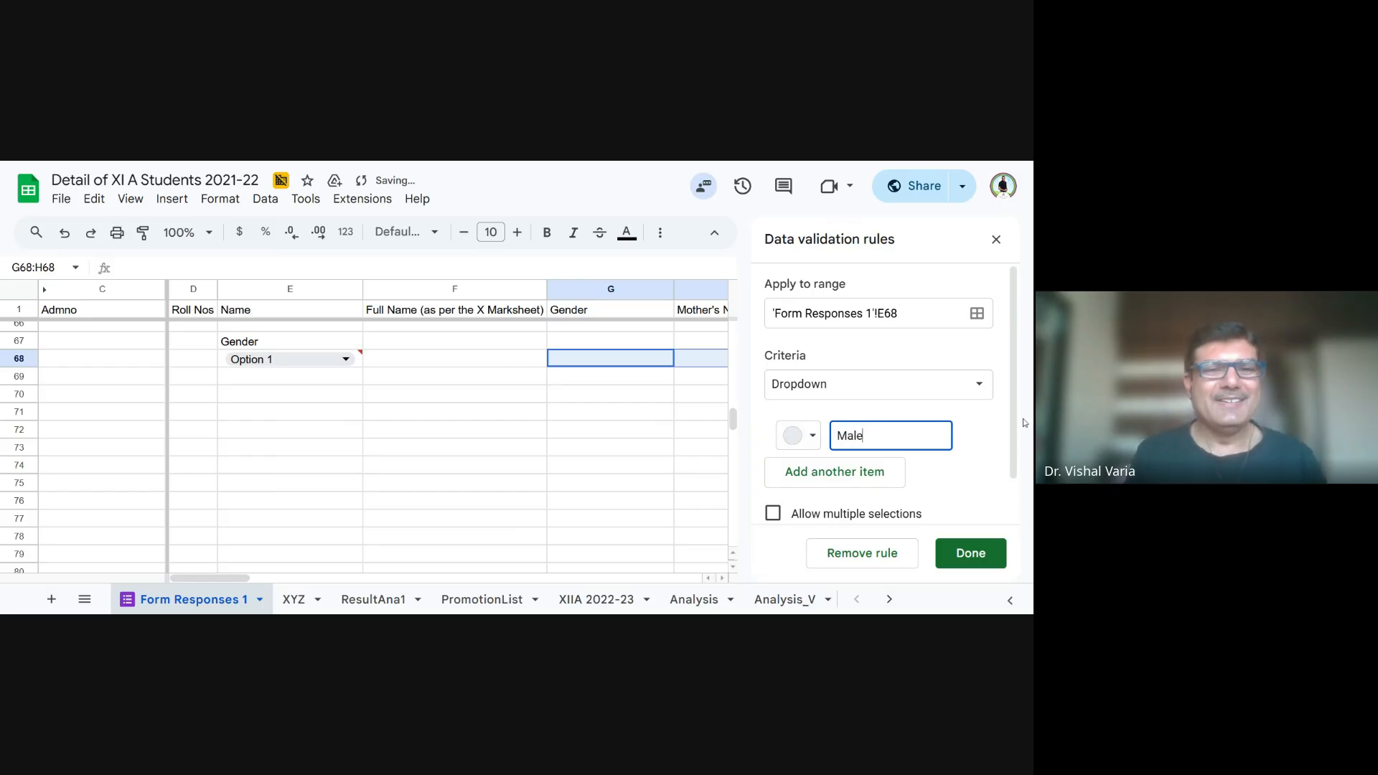
{"action": "left_click_drag", "start_coordinate": [1013, 424], "coordinate": [1013, 453]}
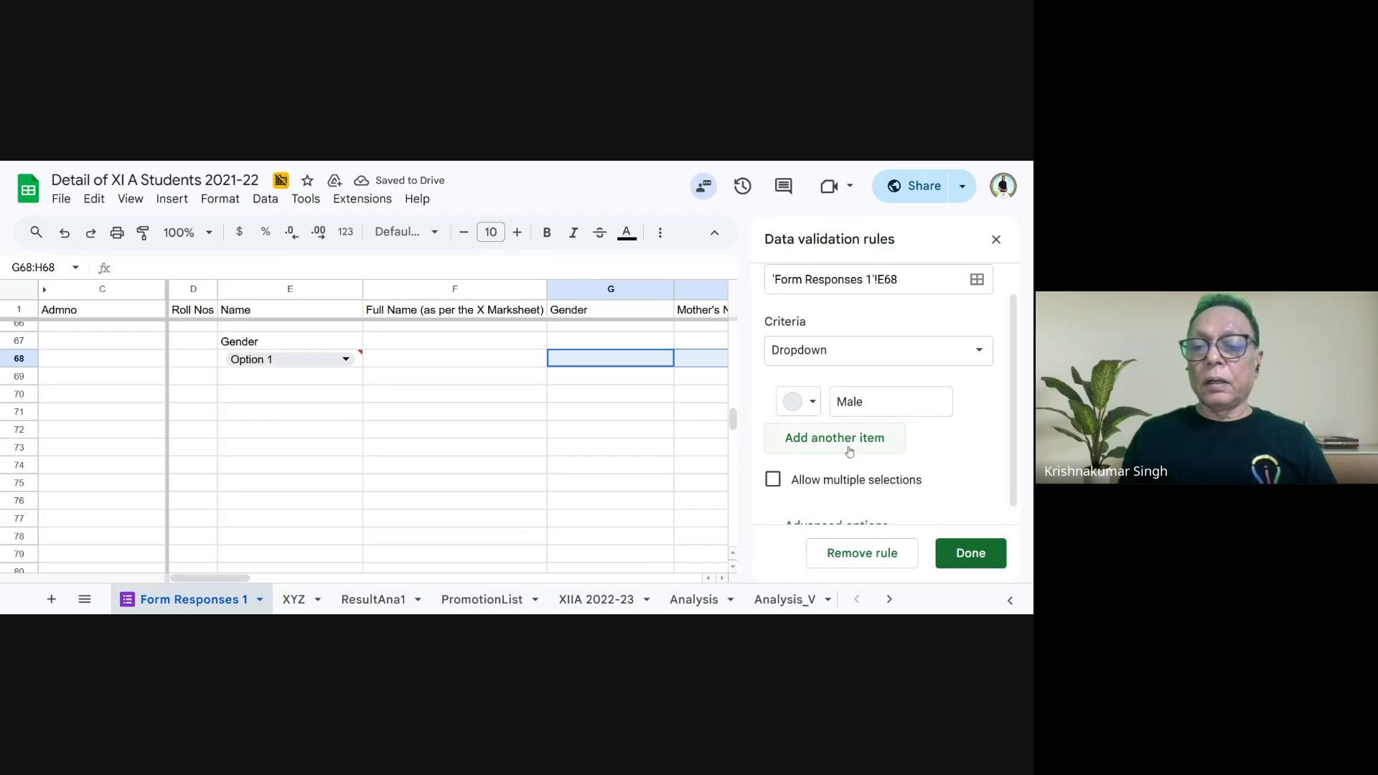
{"action": "left_click", "coordinate": [821, 440]}
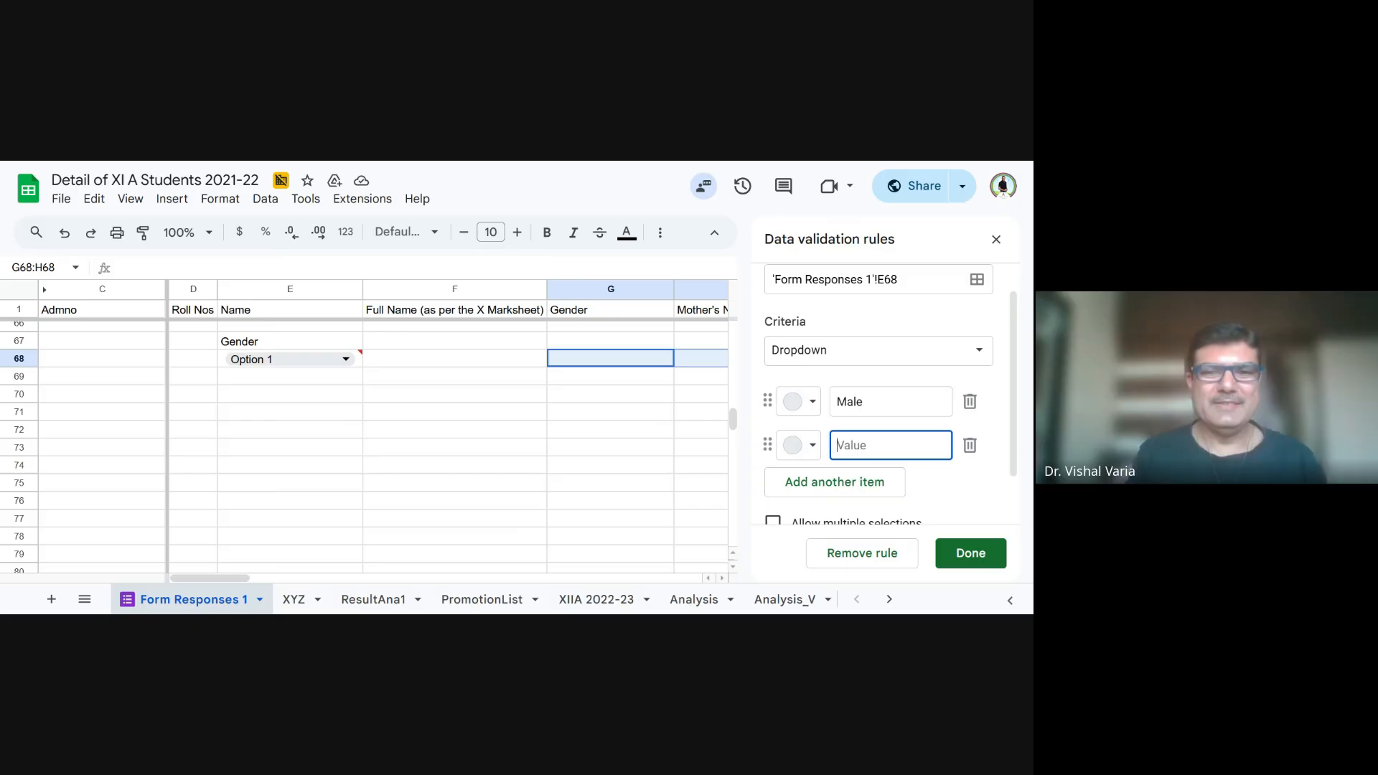
{"action": "type", "text": "Female"}
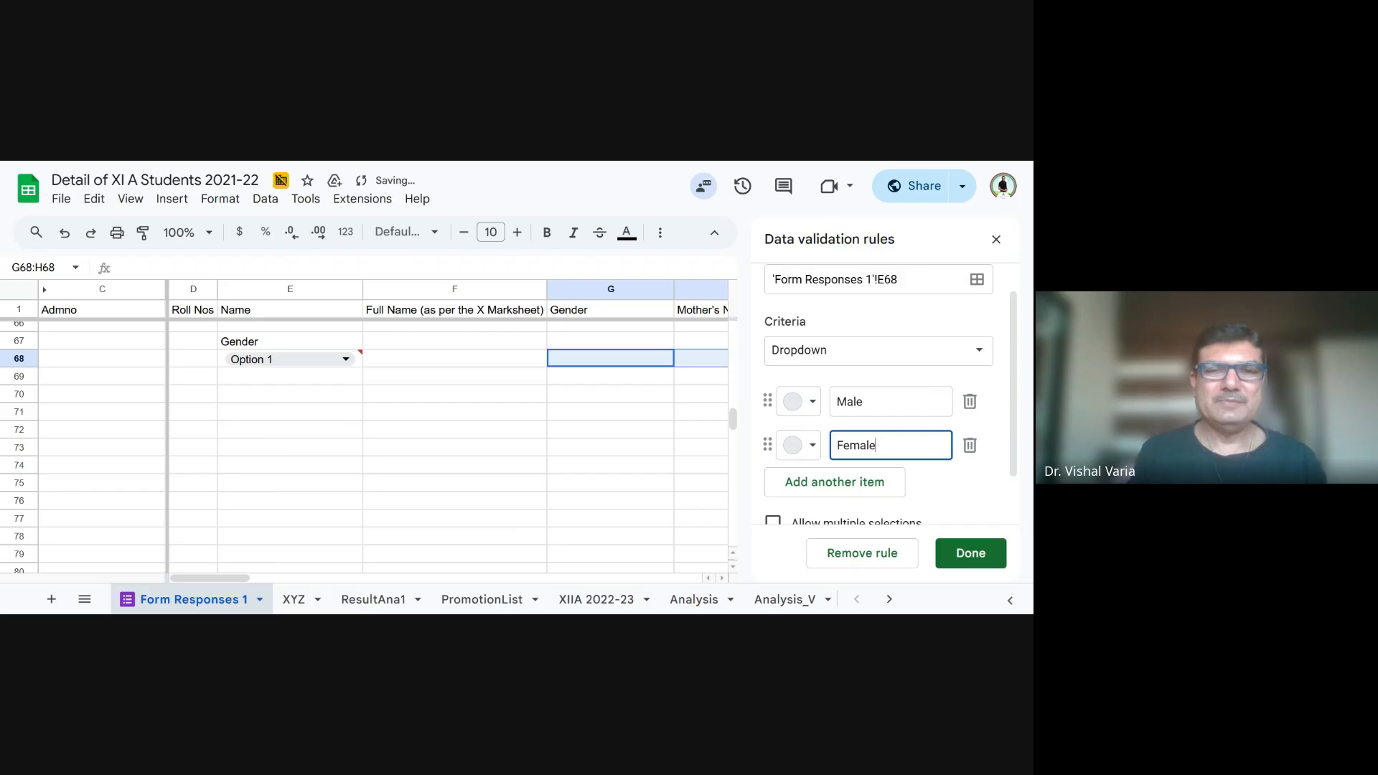
{"action": "key", "text": "Return"}
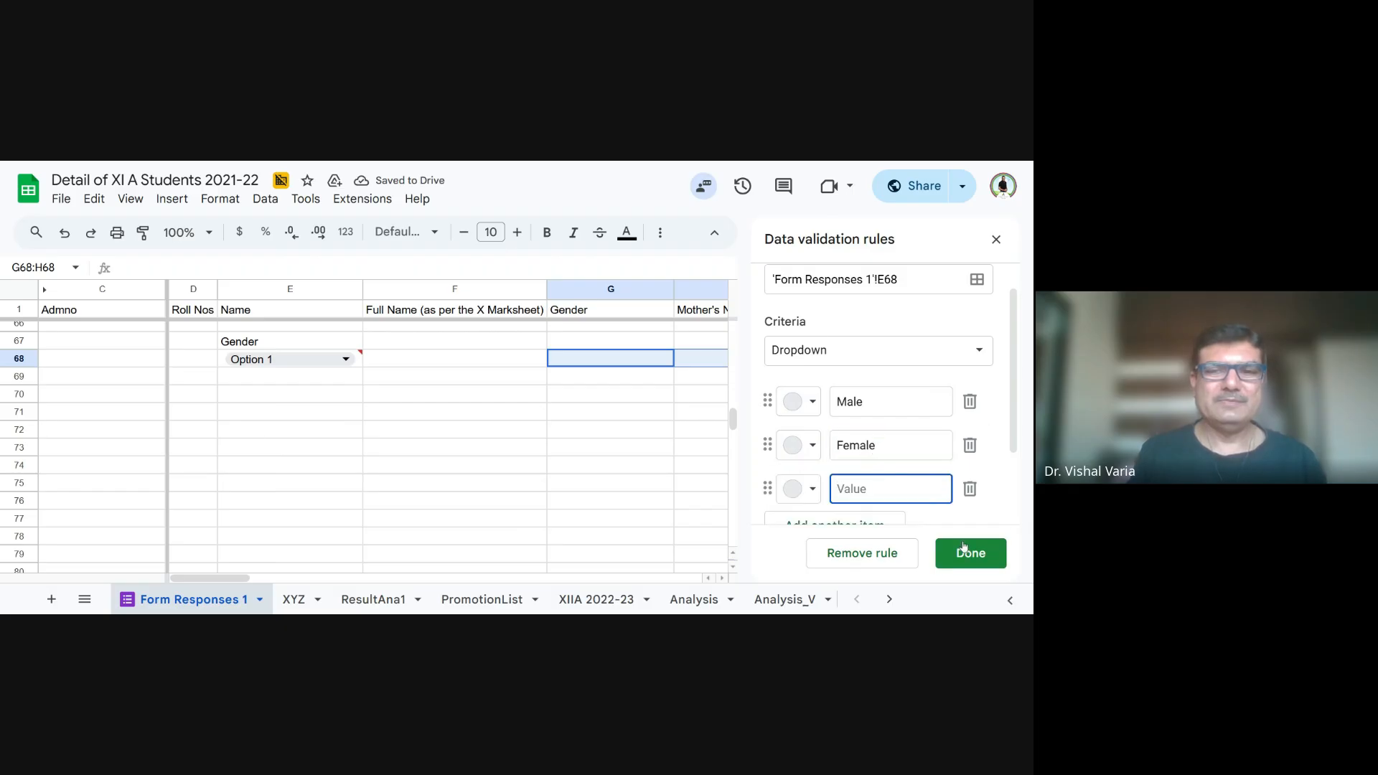
{"action": "left_click", "coordinate": [969, 566]}
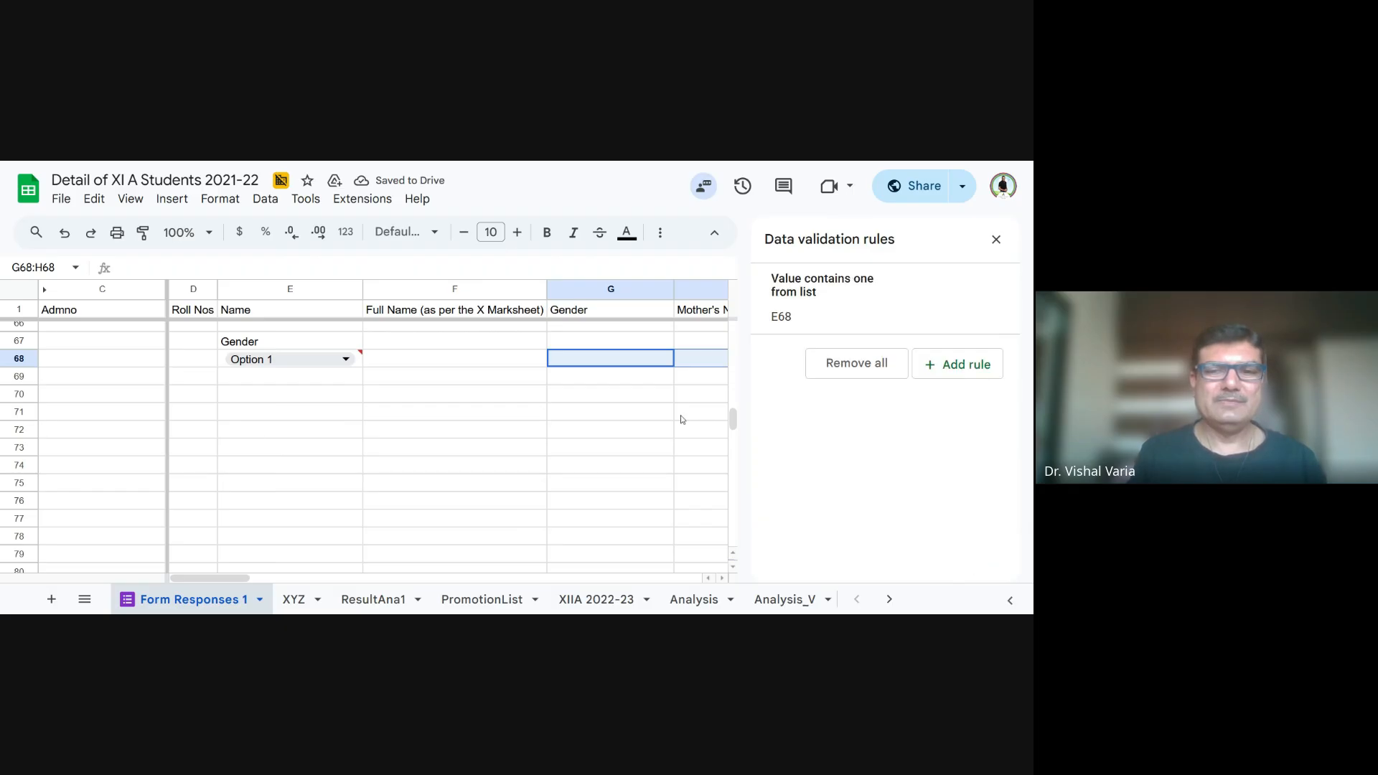
- Examine the options of the Gender dropdown in cell E68 and leave it without choosing one
{"action": "left_click", "coordinate": [280, 363]}
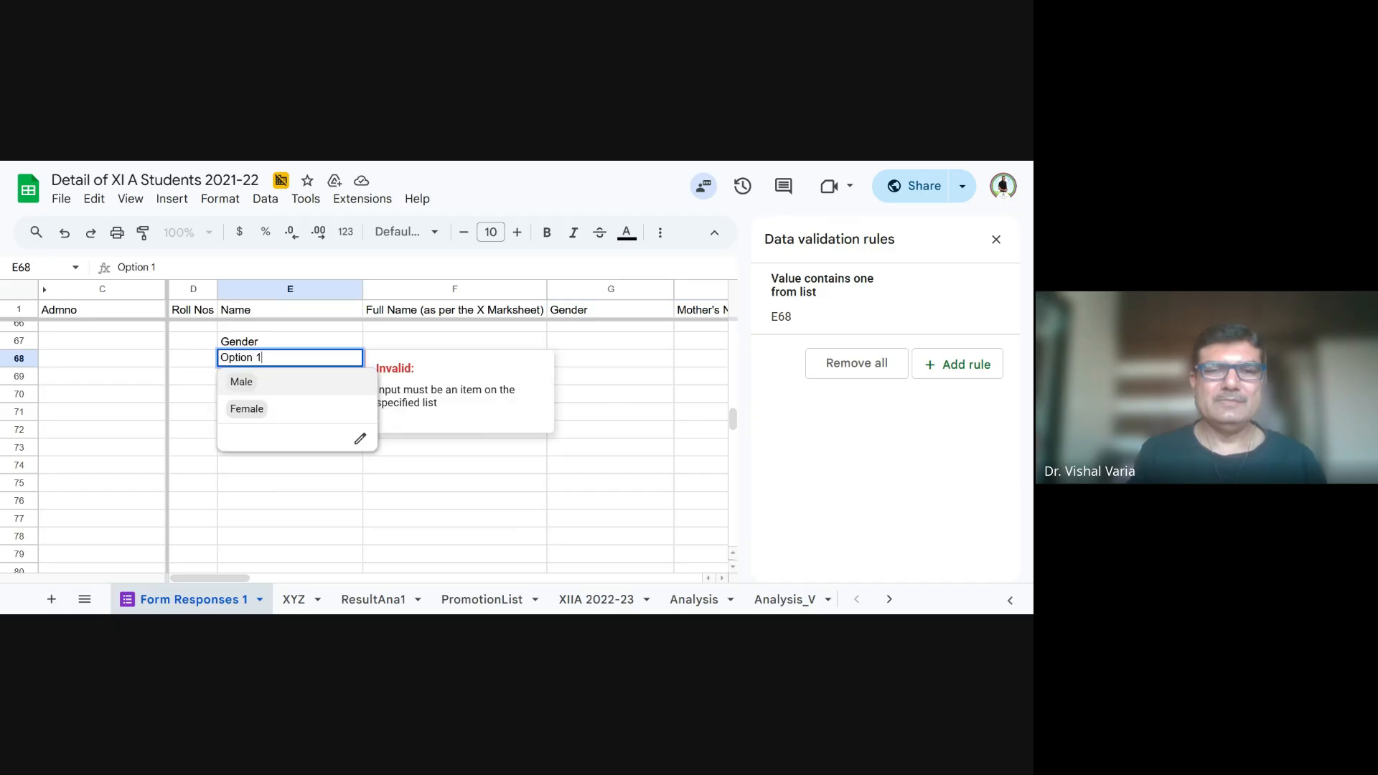
{"action": "left_click", "coordinate": [430, 485]}
{"action": "left_click", "coordinate": [254, 361]}
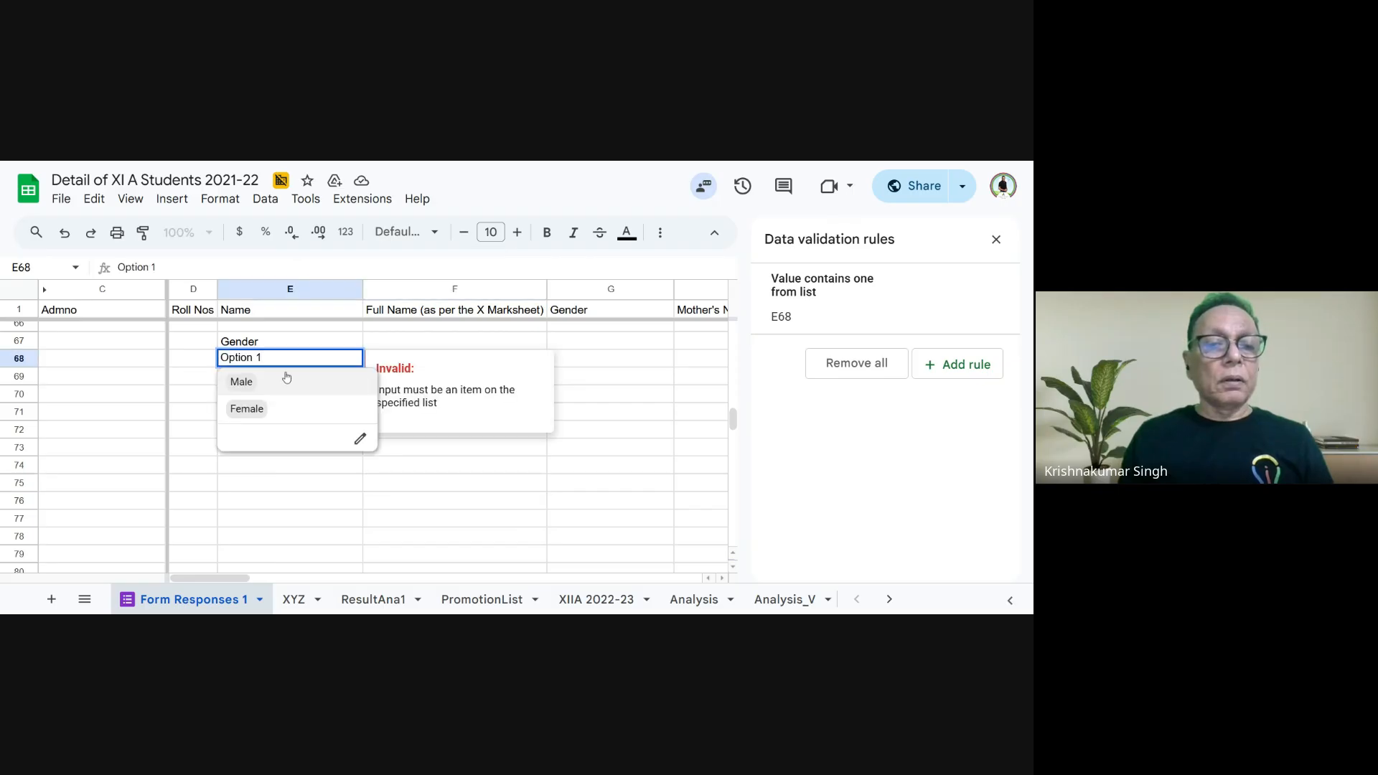
{"action": "left_click", "coordinate": [461, 454]}
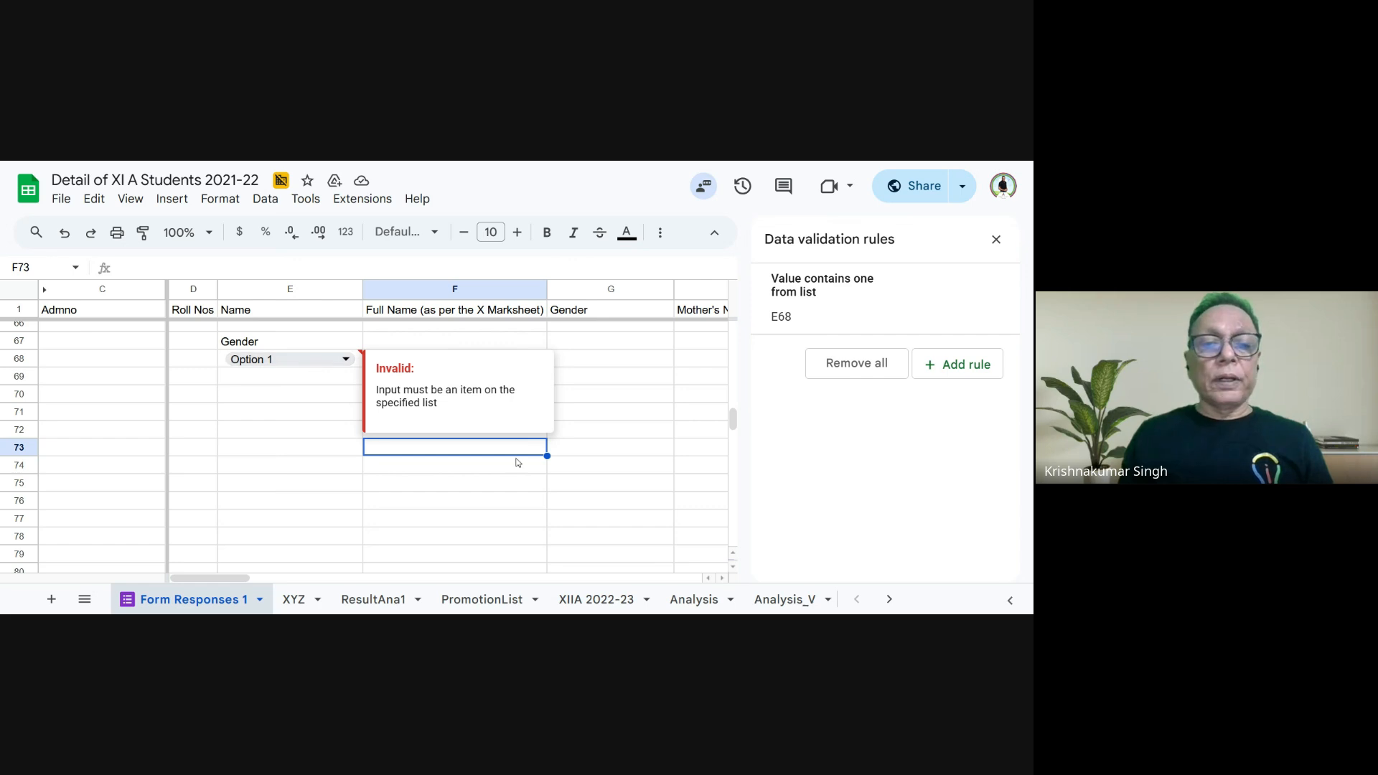
- Remove all data validation rules from the sheet and clear the Option 1 entry from cell E68
{"action": "left_click", "coordinate": [885, 372]}
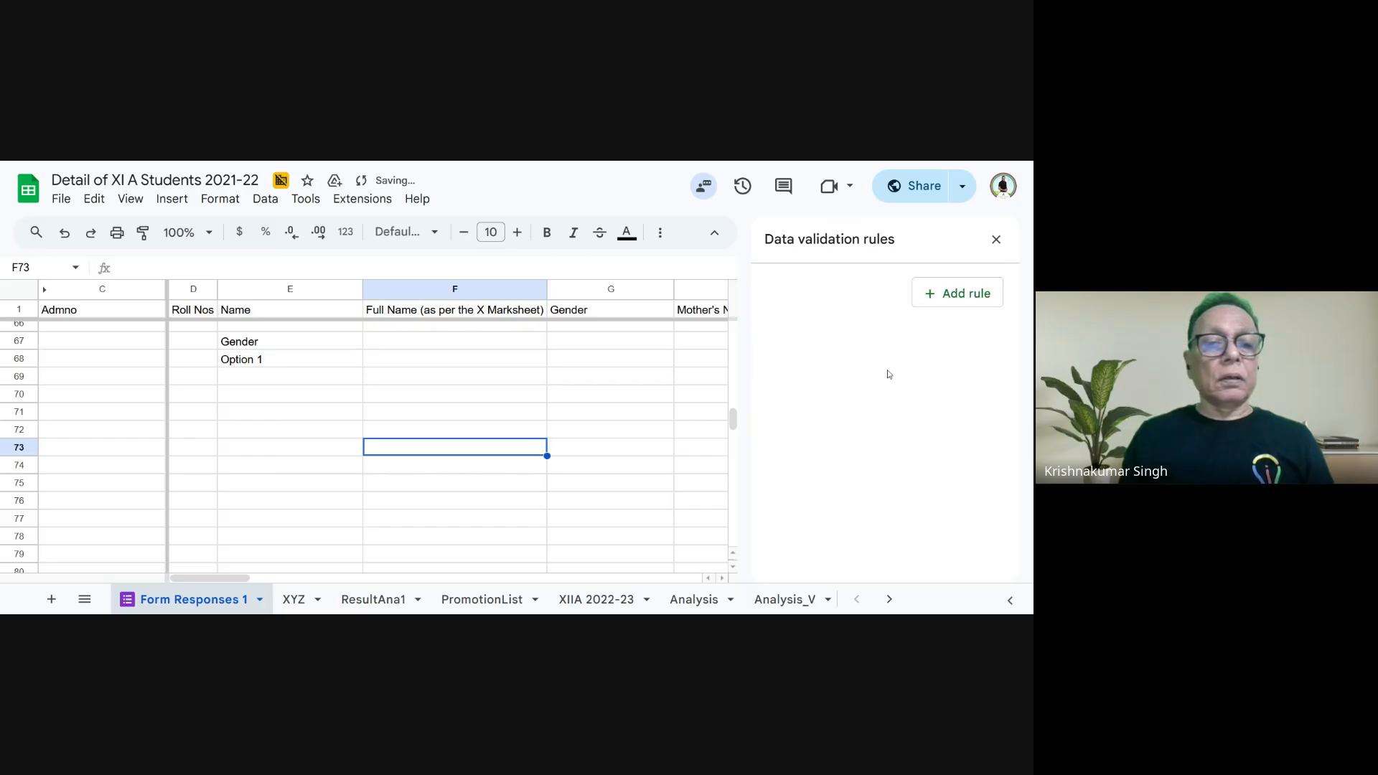
{"action": "left_click", "coordinate": [331, 364]}
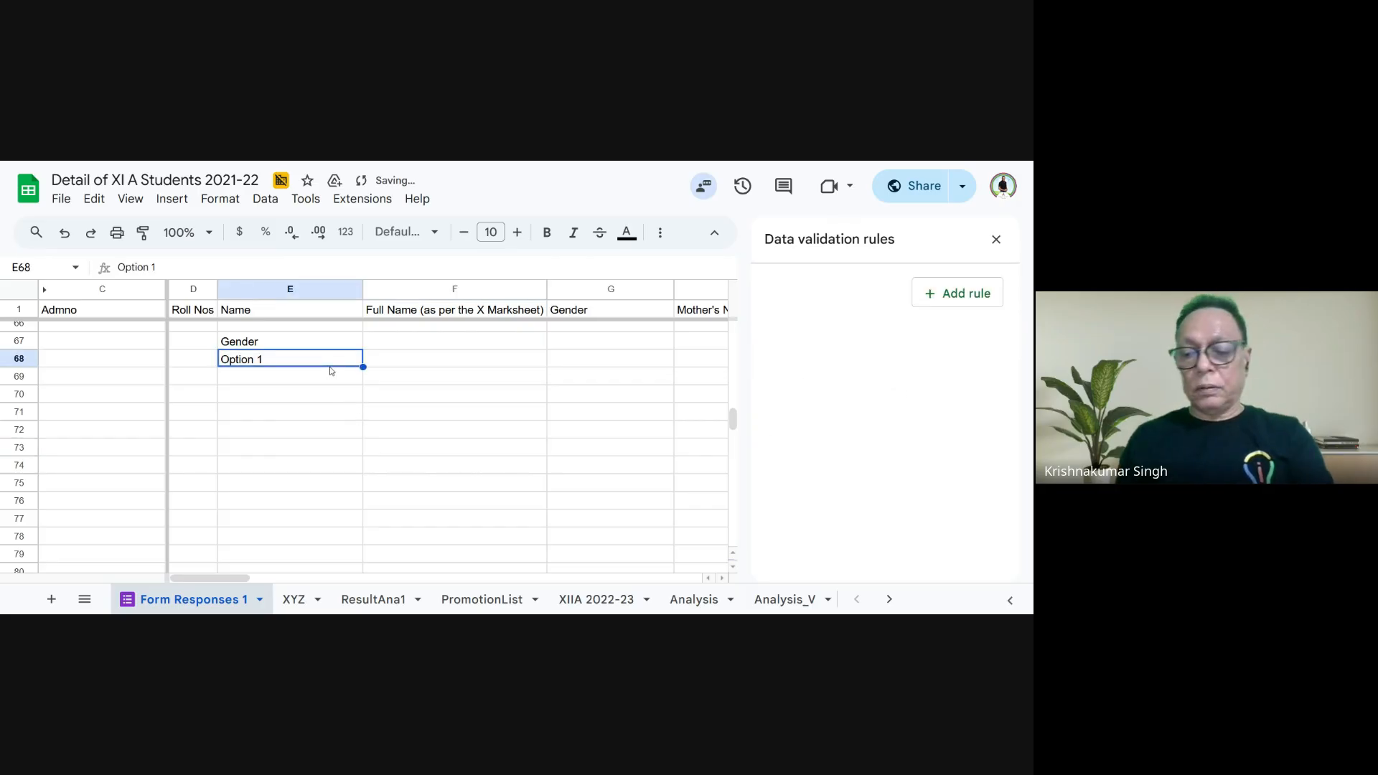
{"action": "key", "text": "Delete"}
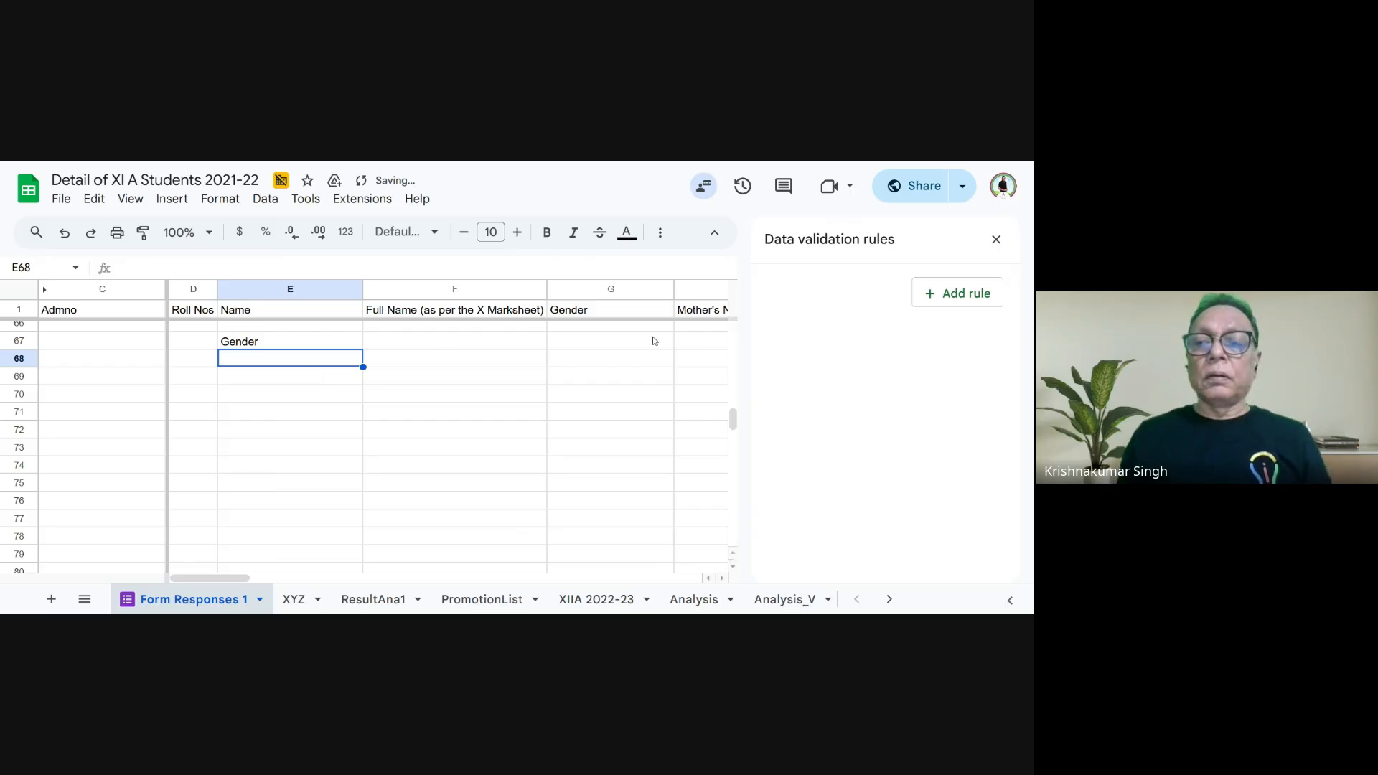
- Add a dropdown validation rule to the empty cell E68 with the items Male and Female
{"action": "left_click", "coordinate": [941, 296]}
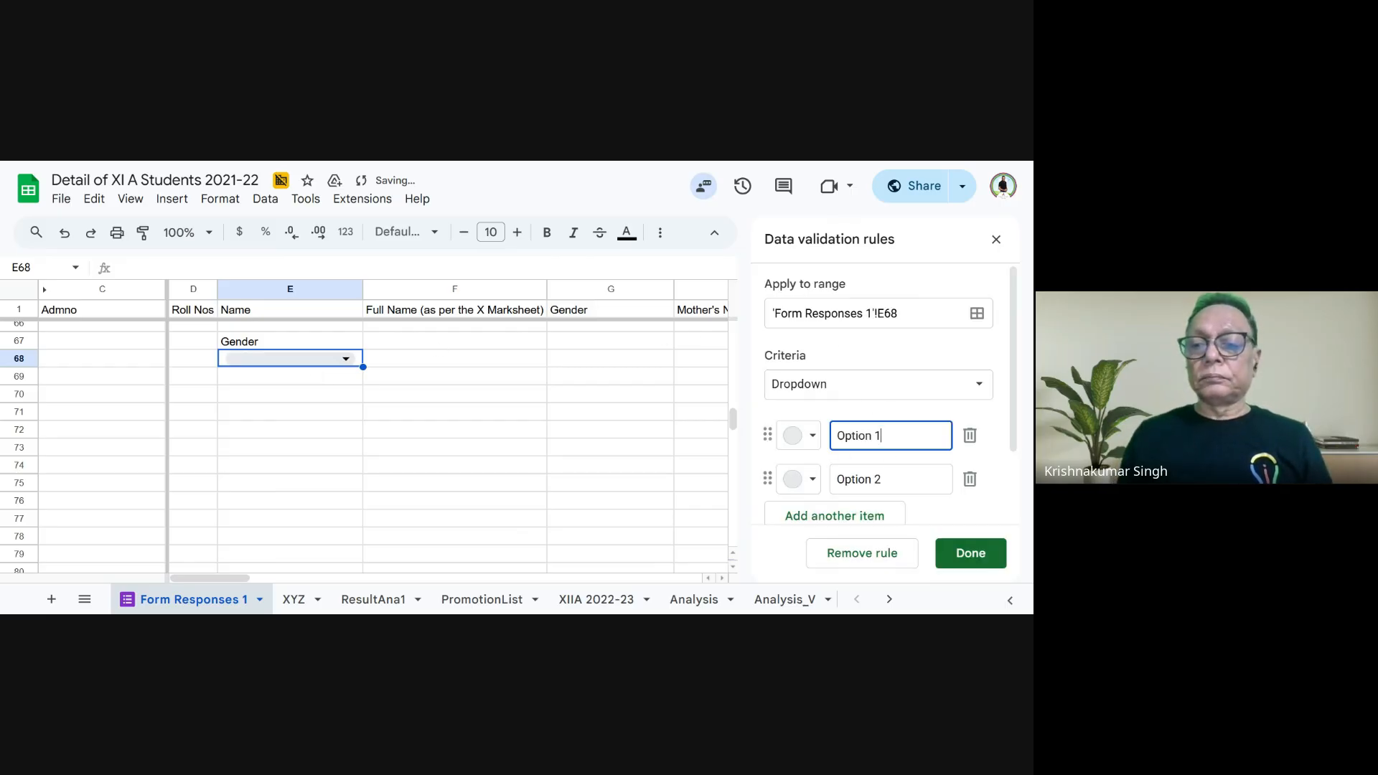
{"action": "key", "text": "ctrl+a"}
{"action": "type", "text": "Ma"}
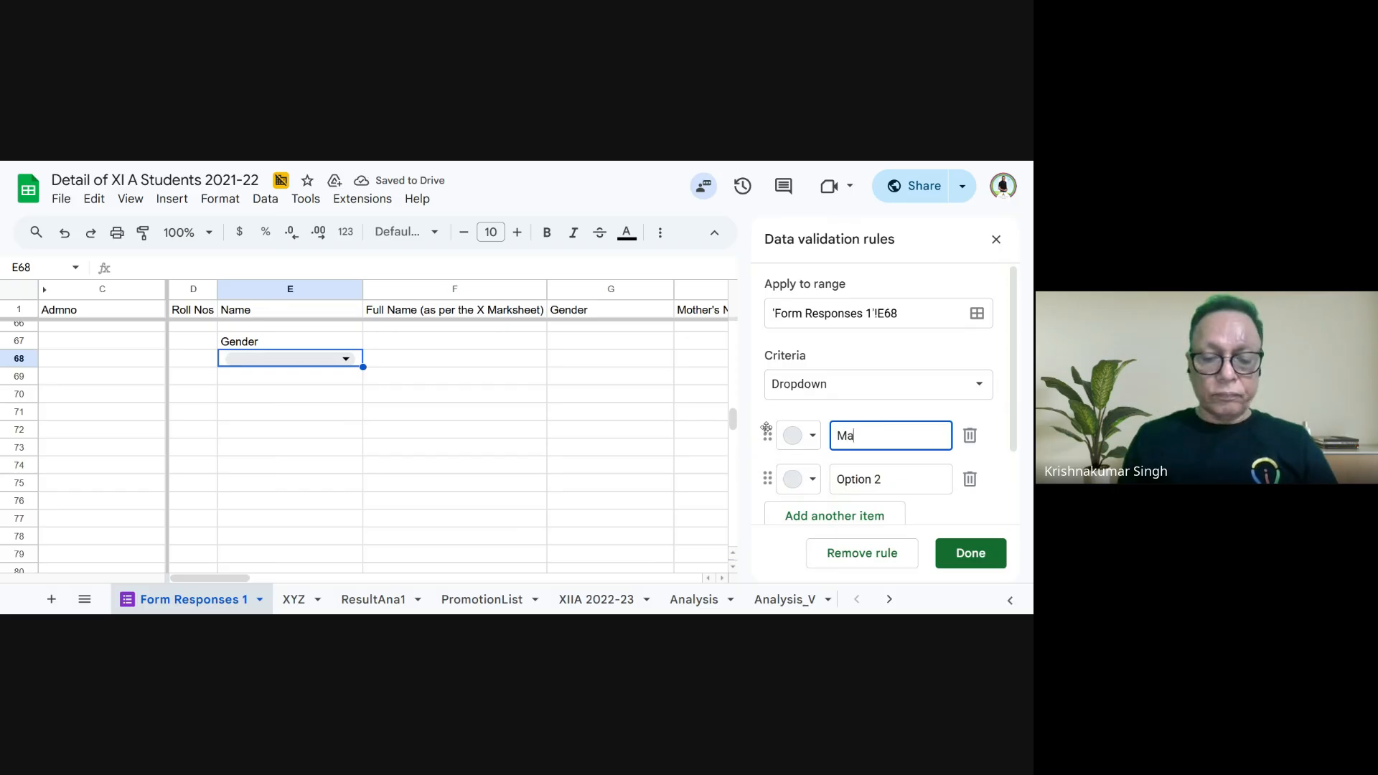
{"action": "type", "text": "le"}
{"action": "left_click", "coordinate": [897, 470]}
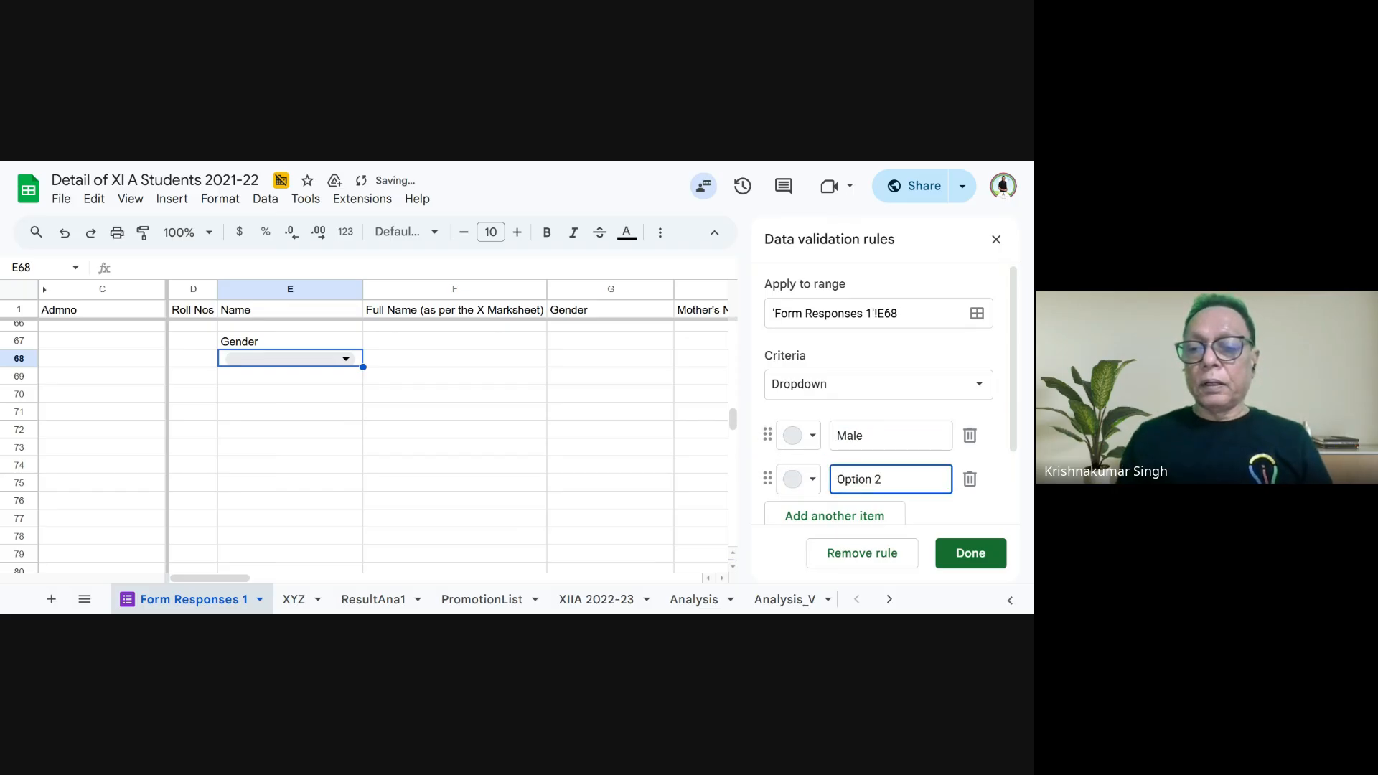
{"action": "key", "text": "ctrl+a"}
{"action": "type", "text": "F"}
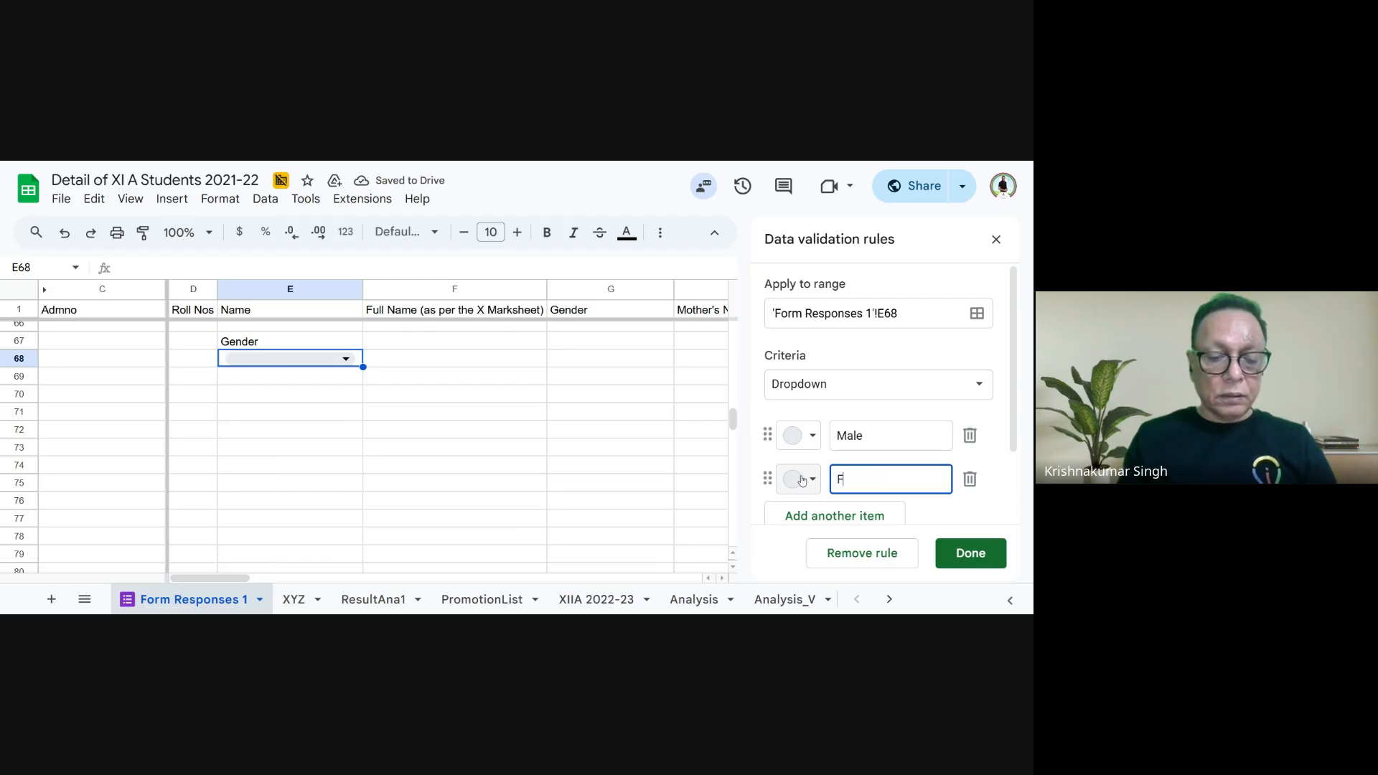
{"action": "type", "text": "emale"}
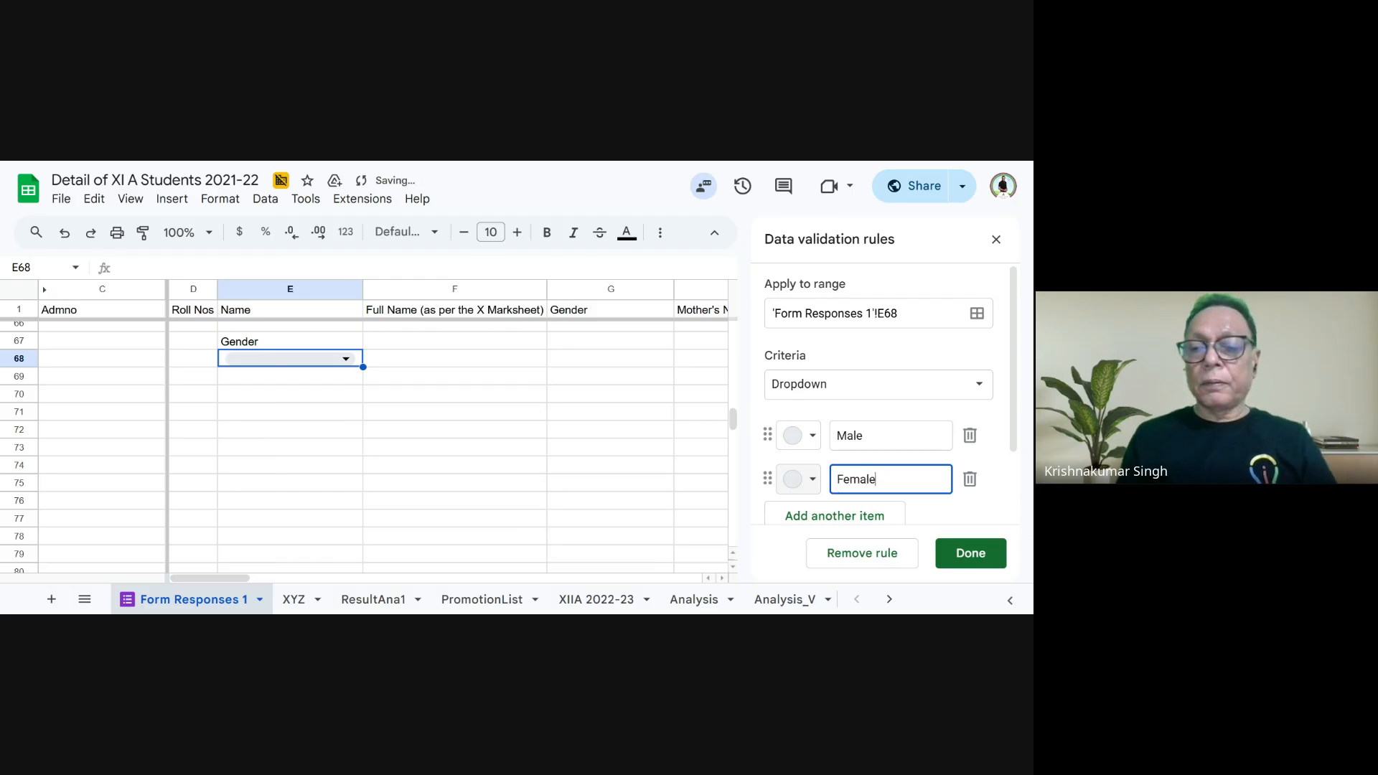
{"action": "left_click", "coordinate": [982, 543]}
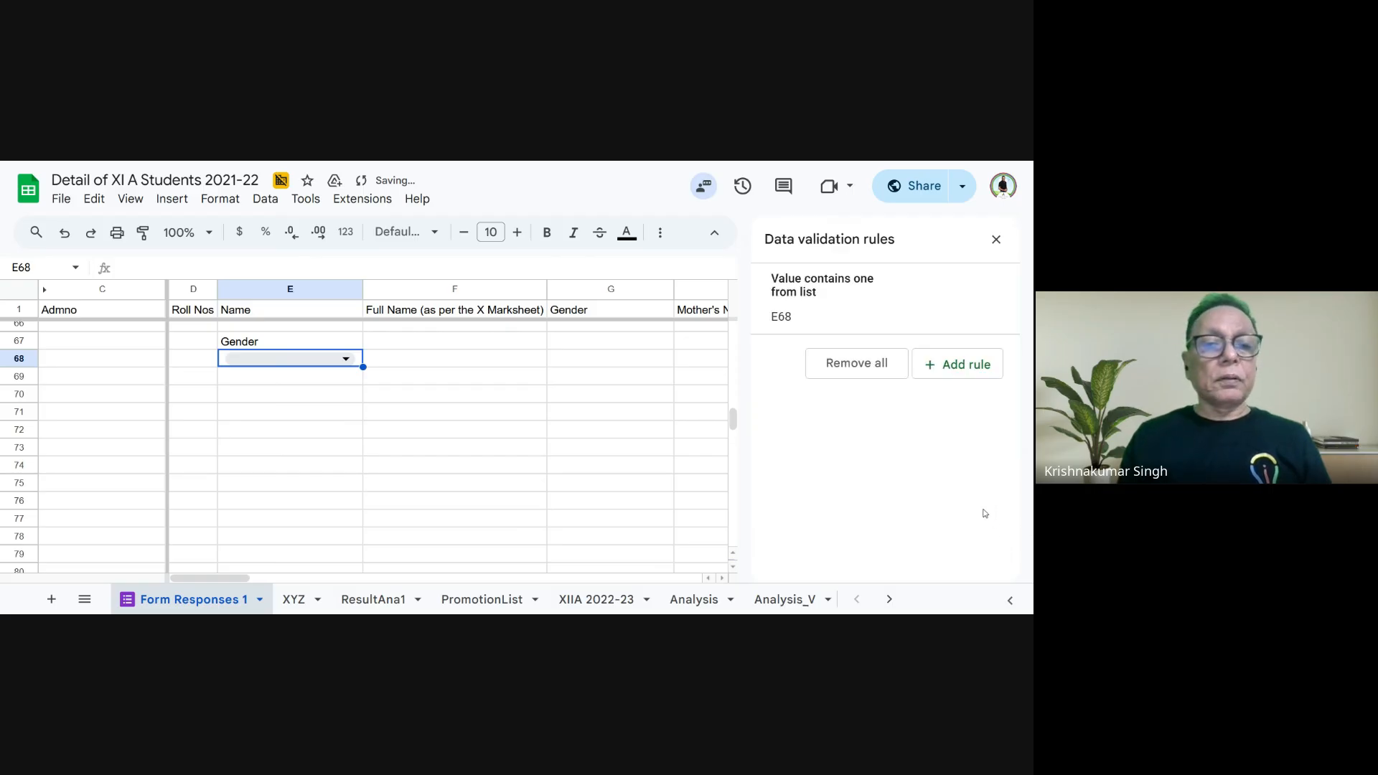
- Select Male in the Gender dropdown in cell E68 and enter the heading Names in cell F67
{"action": "left_click", "coordinate": [343, 359]}
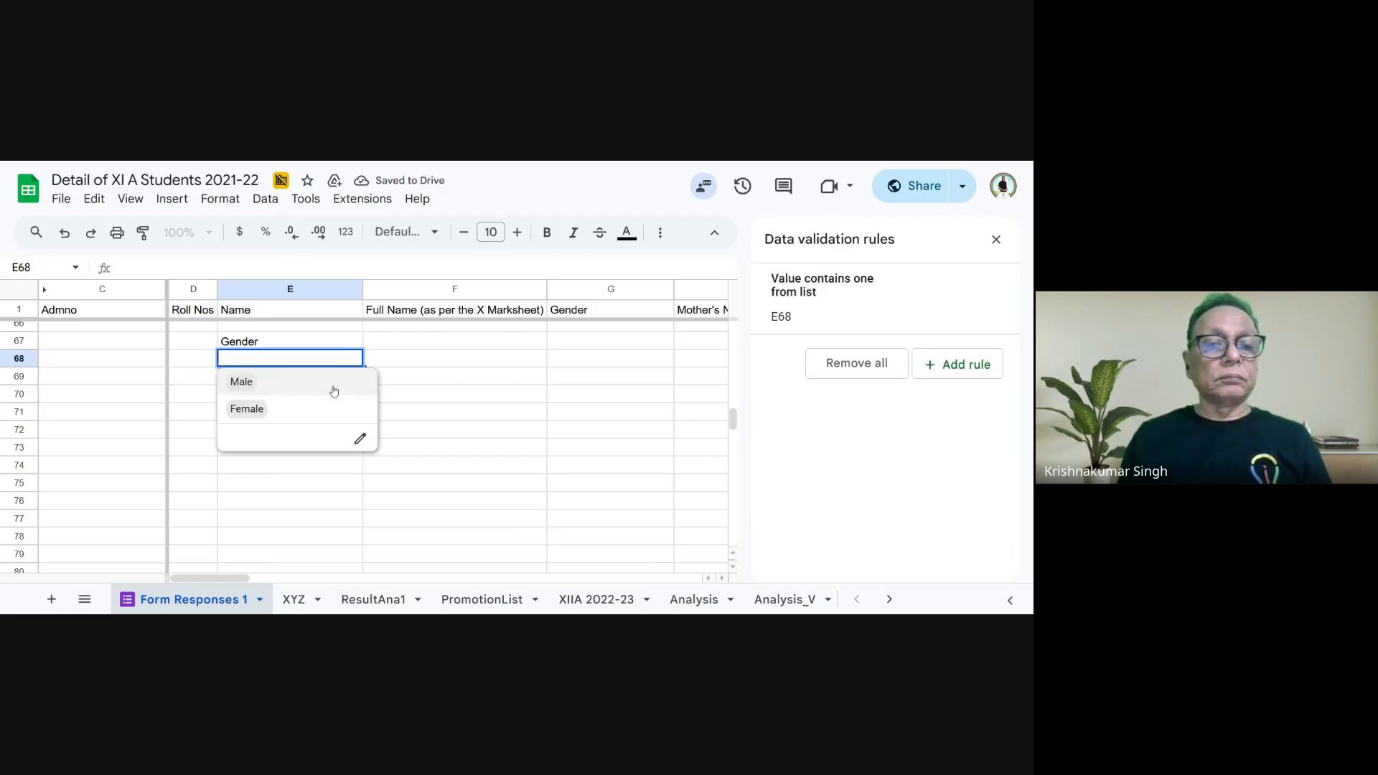
{"action": "left_click", "coordinate": [300, 385]}
{"action": "left_click", "coordinate": [385, 345]}
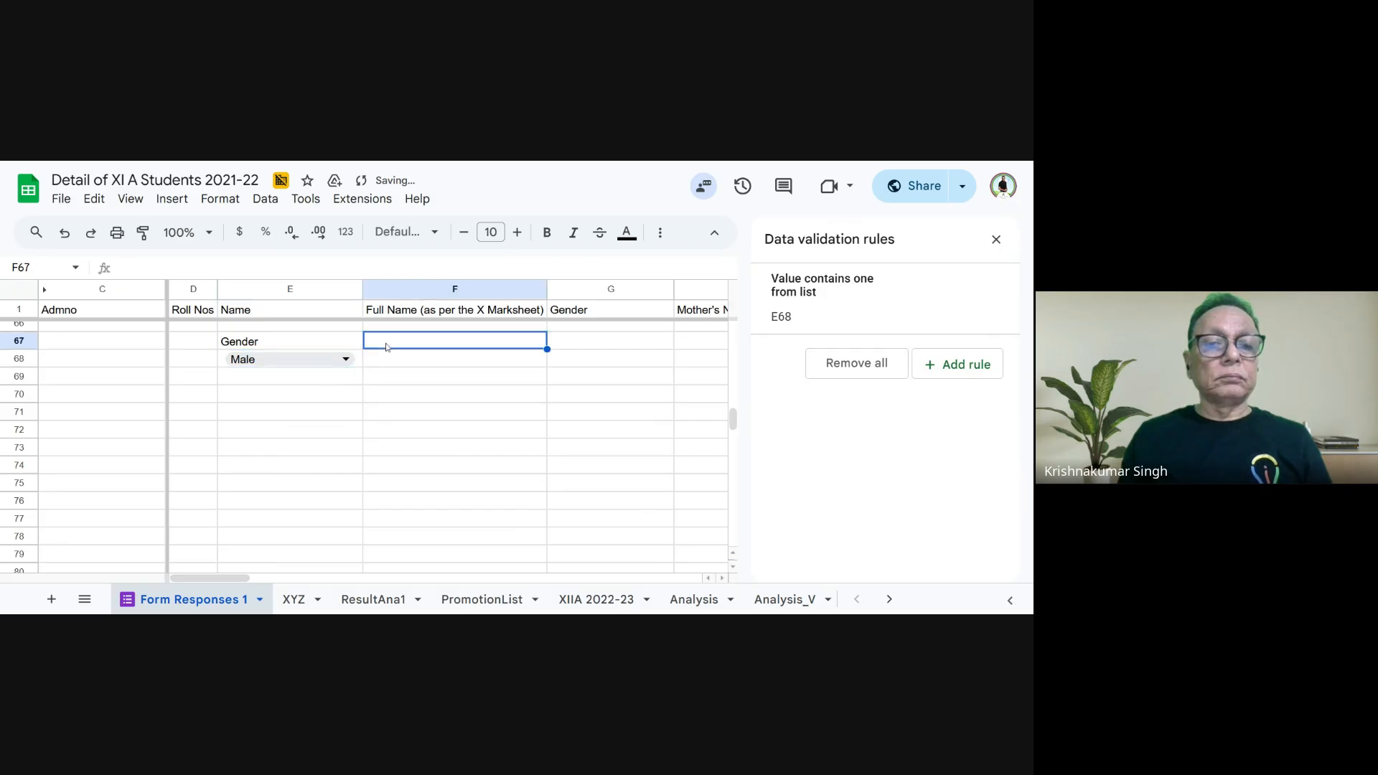
{"action": "type", "text": "Name"}
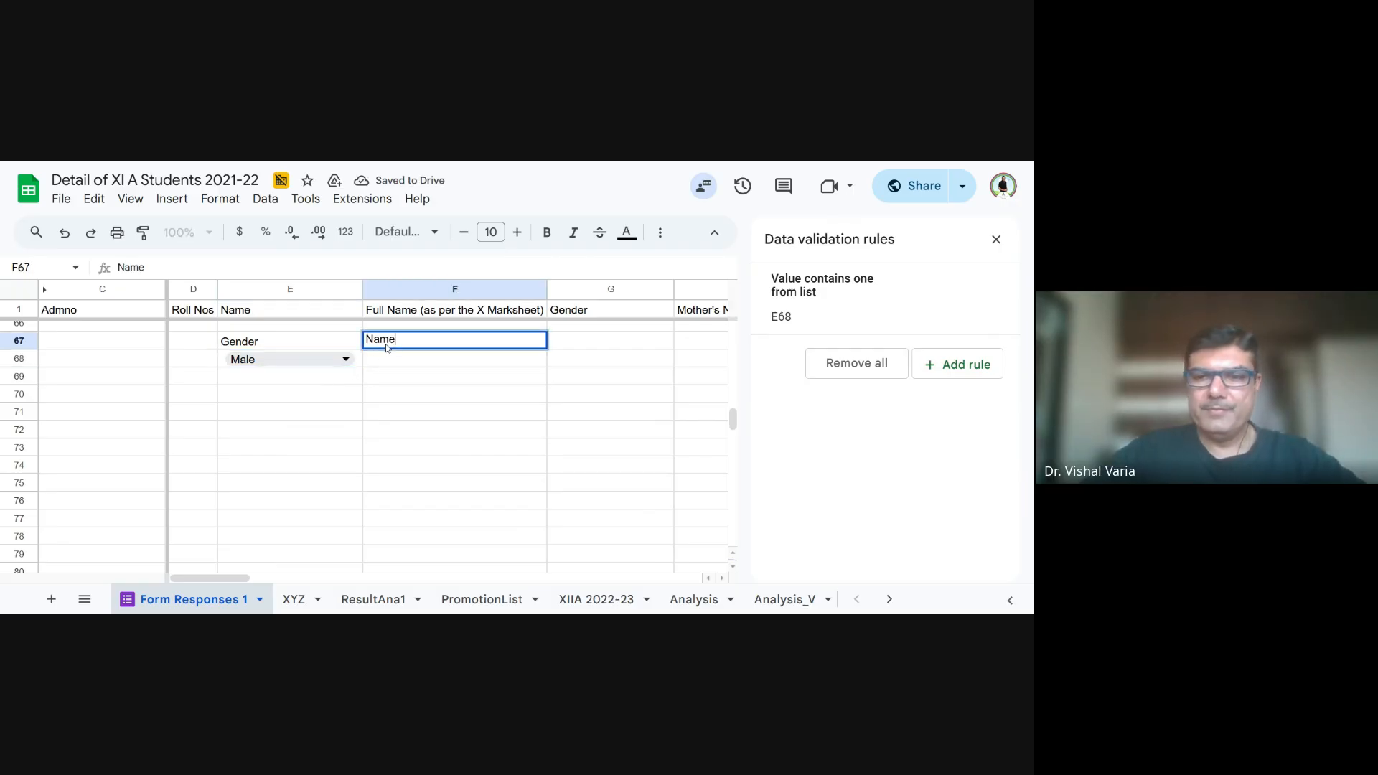
{"action": "type", "text": "s"}
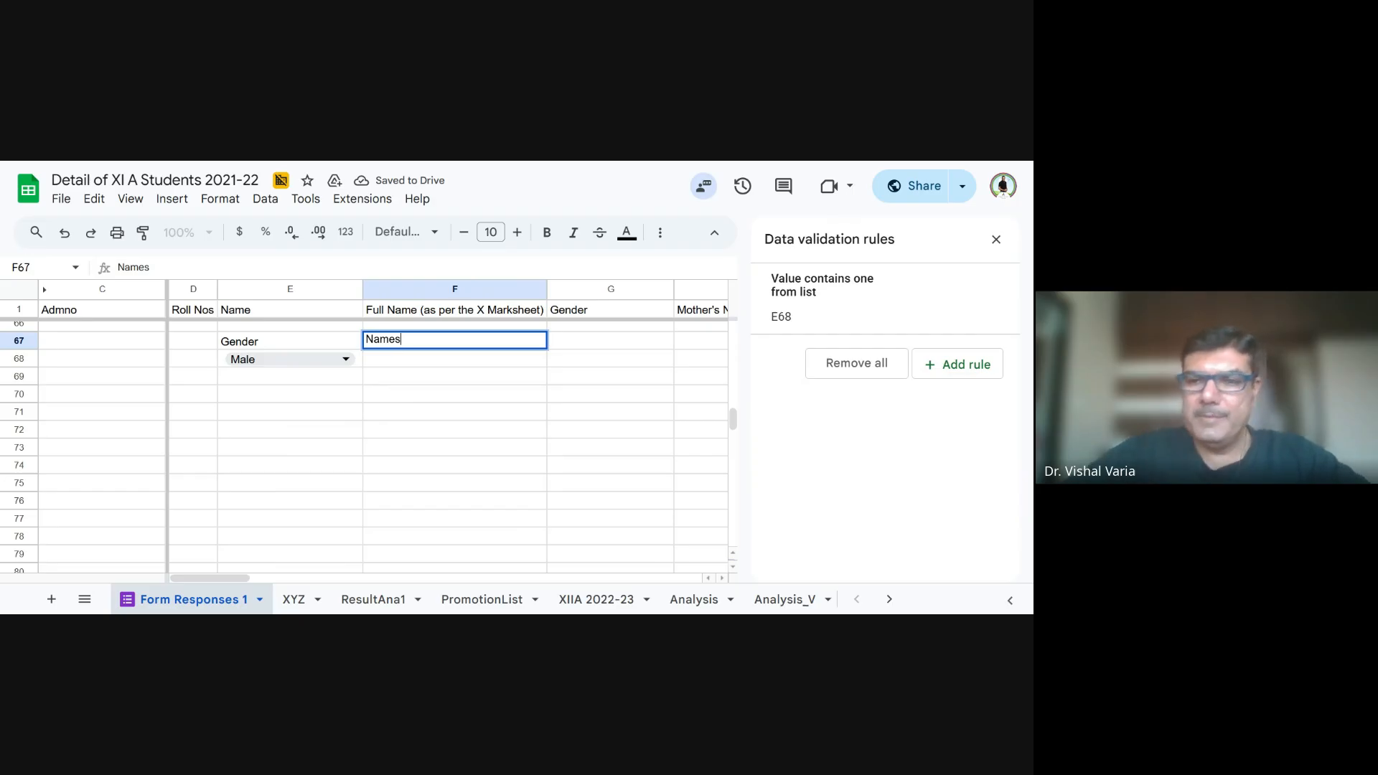
{"action": "key", "text": "Return"}
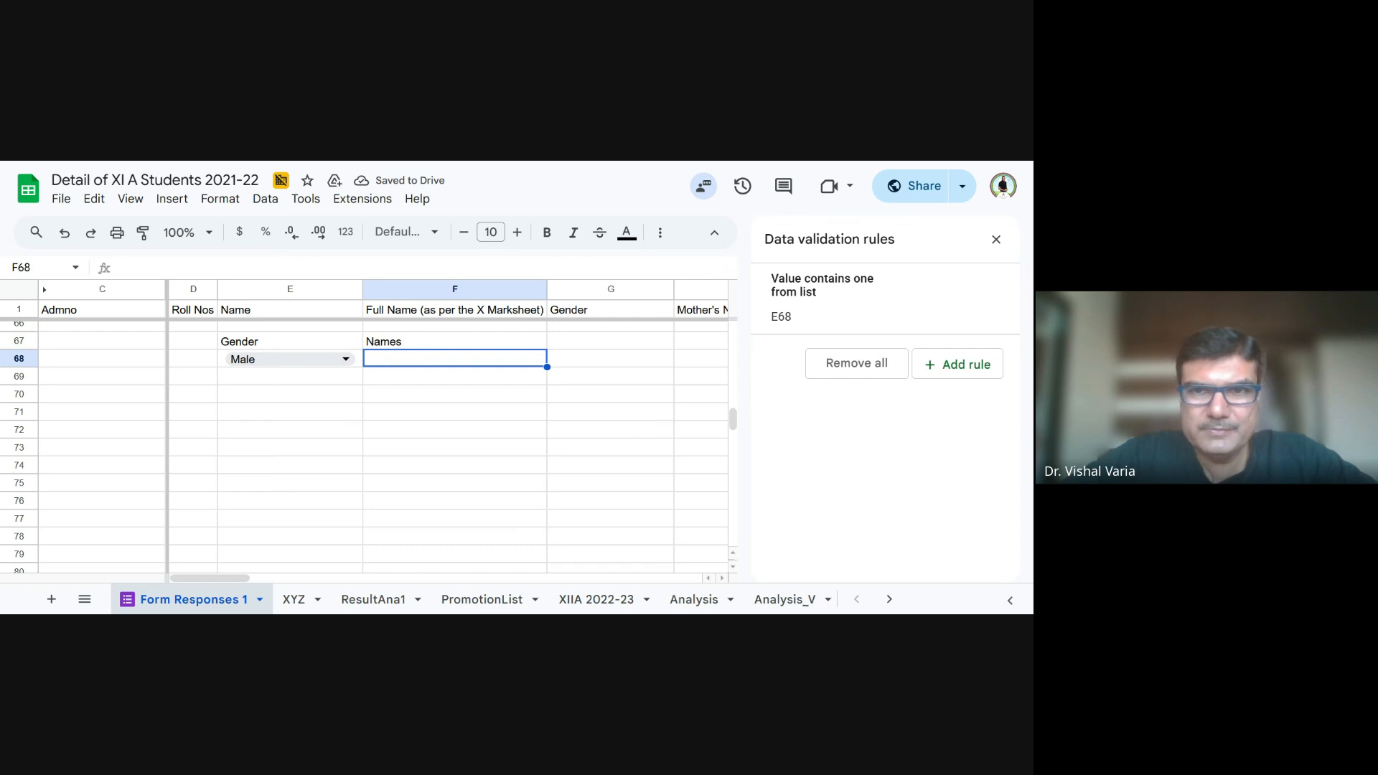
- Close the data validation rules and review the name and gender columns of the student records
{"action": "scroll", "coordinate": [411, 364], "scroll_direction": "up", "scroll_amount": 10}
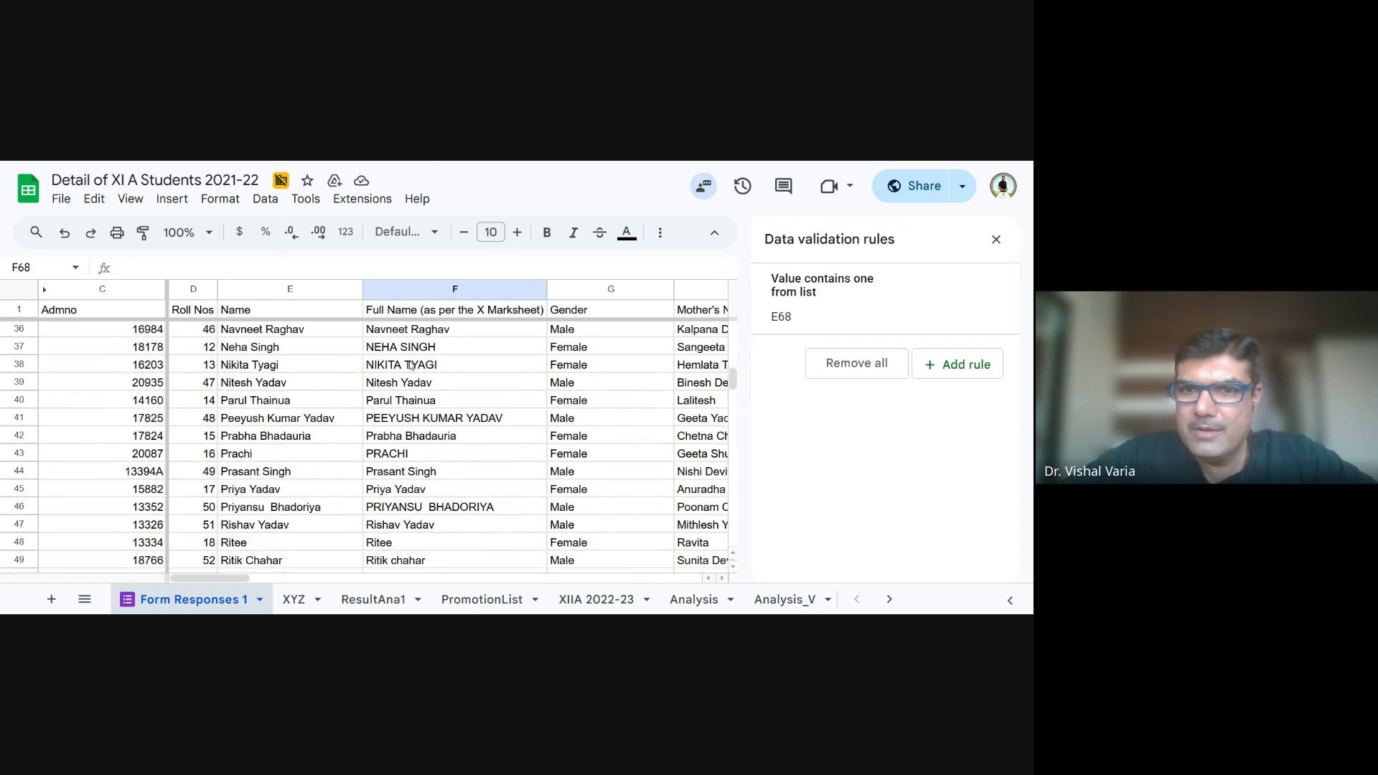
{"action": "scroll", "coordinate": [411, 365], "scroll_direction": "up", "scroll_amount": 2}
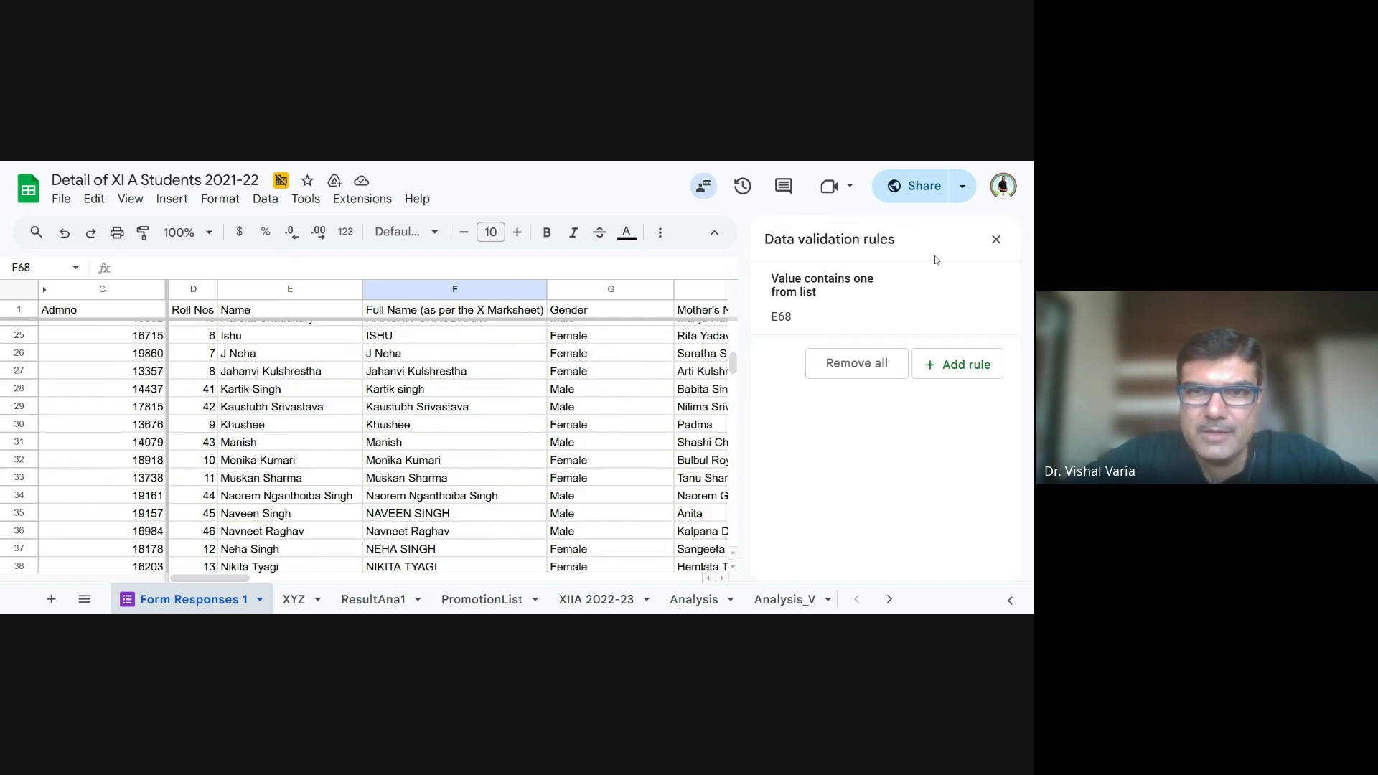
{"action": "left_click", "coordinate": [996, 239]}
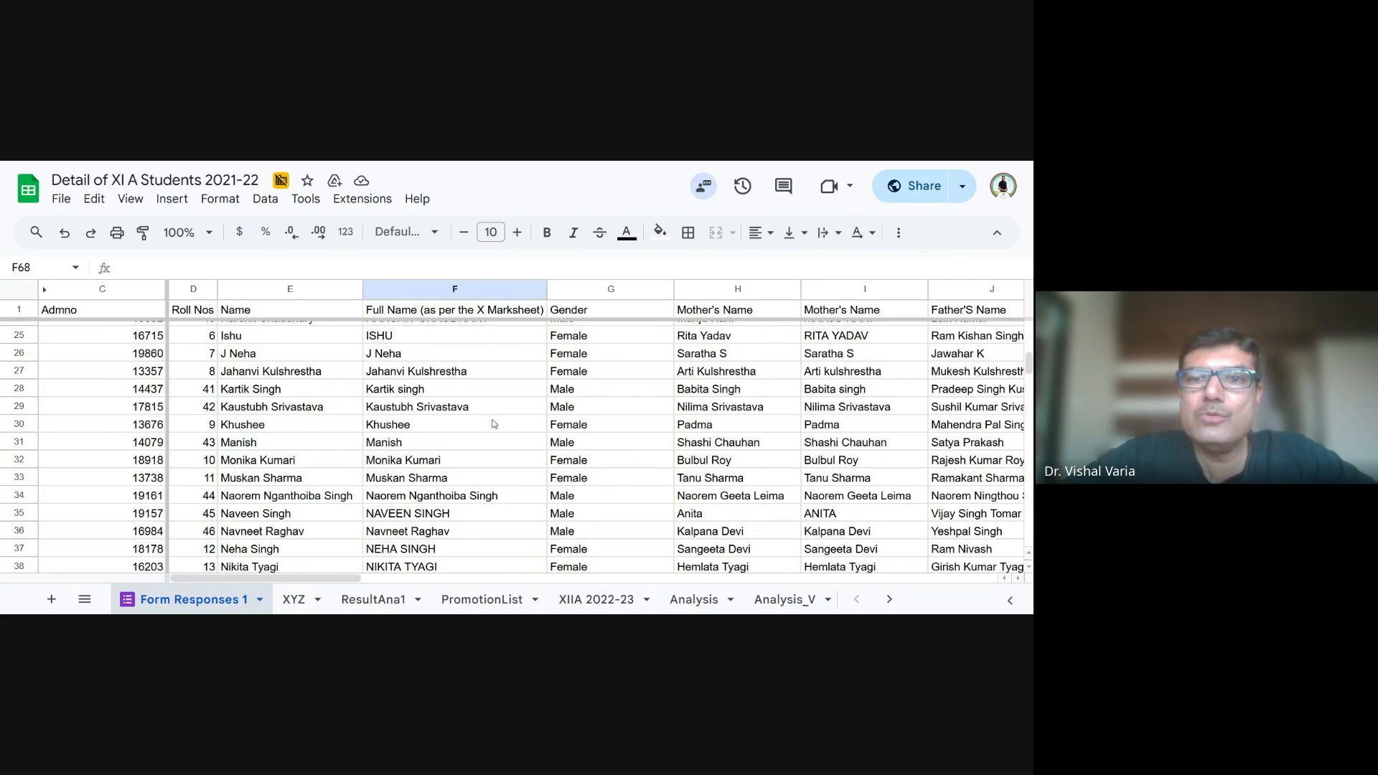
{"action": "scroll", "coordinate": [494, 424], "scroll_direction": "down", "scroll_amount": 1}
{"action": "scroll", "coordinate": [494, 428], "scroll_direction": "up", "scroll_amount": 5}
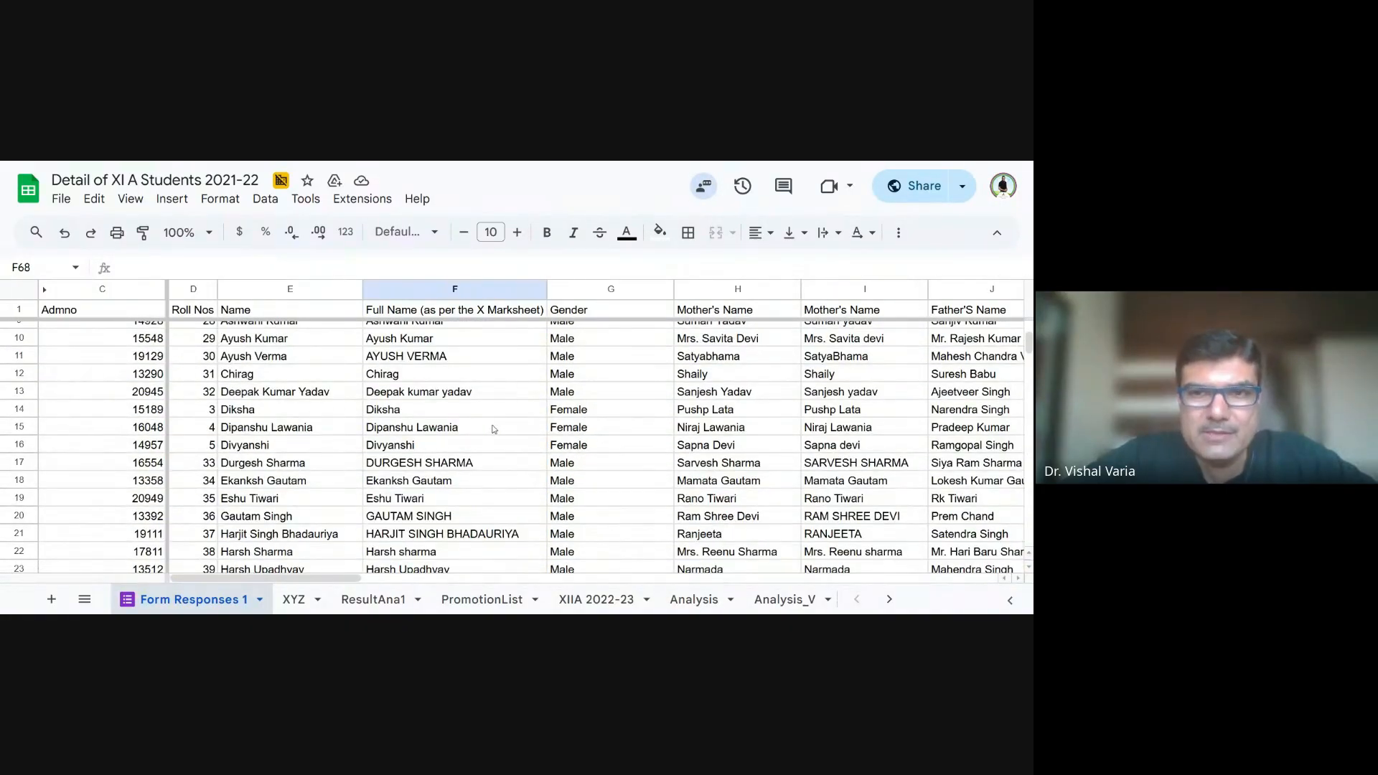
{"action": "scroll", "coordinate": [494, 429], "scroll_direction": "up", "scroll_amount": 2}
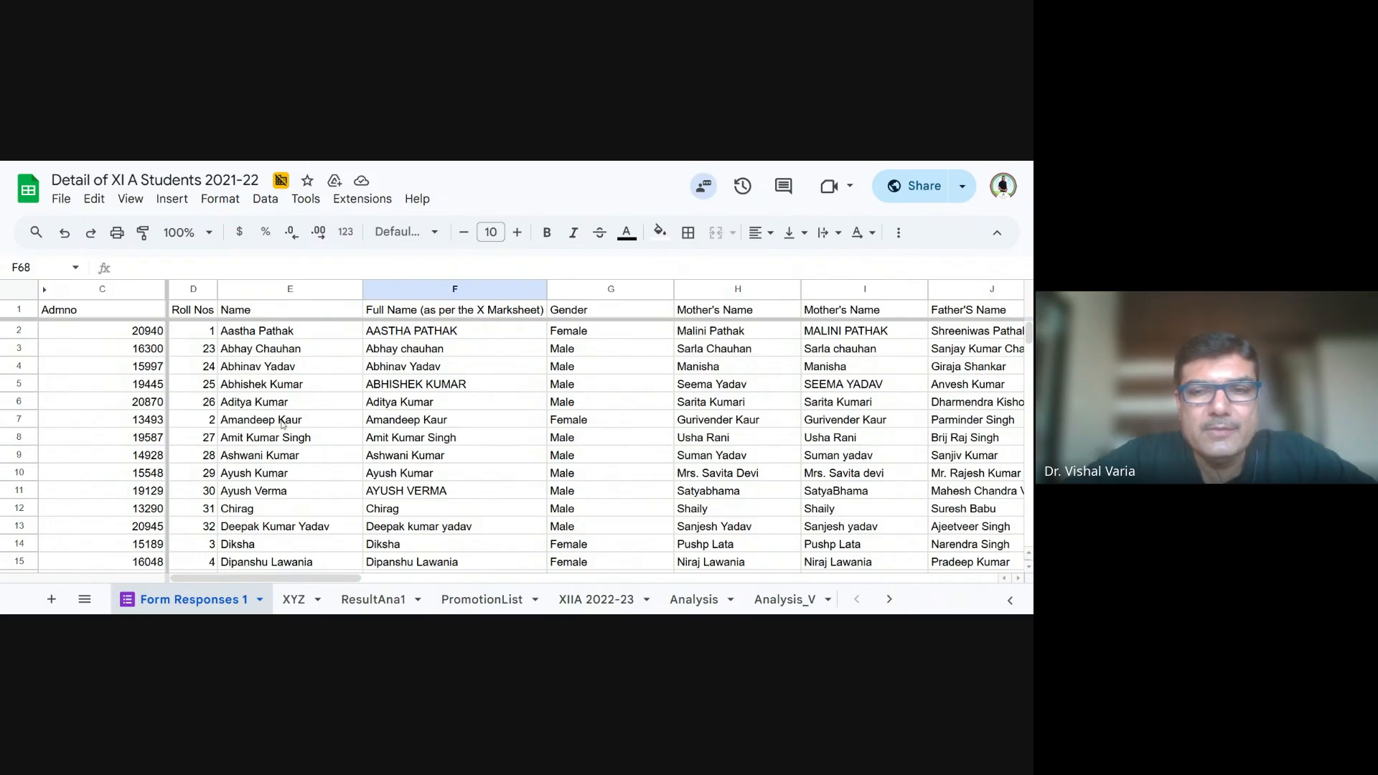
{"action": "left_click", "coordinate": [123, 198]}
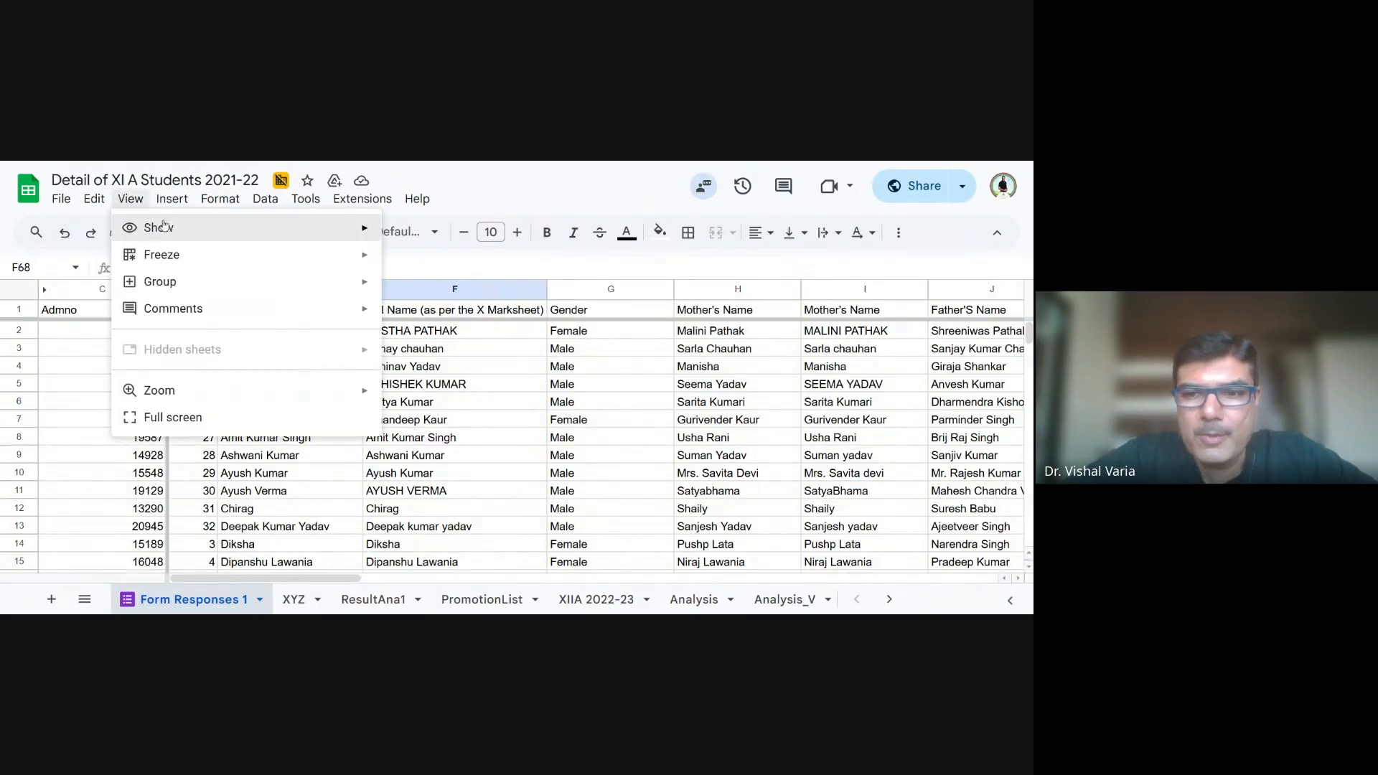
{"action": "mouse_move", "coordinate": [200, 267]}
{"action": "mouse_move", "coordinate": [206, 240]}
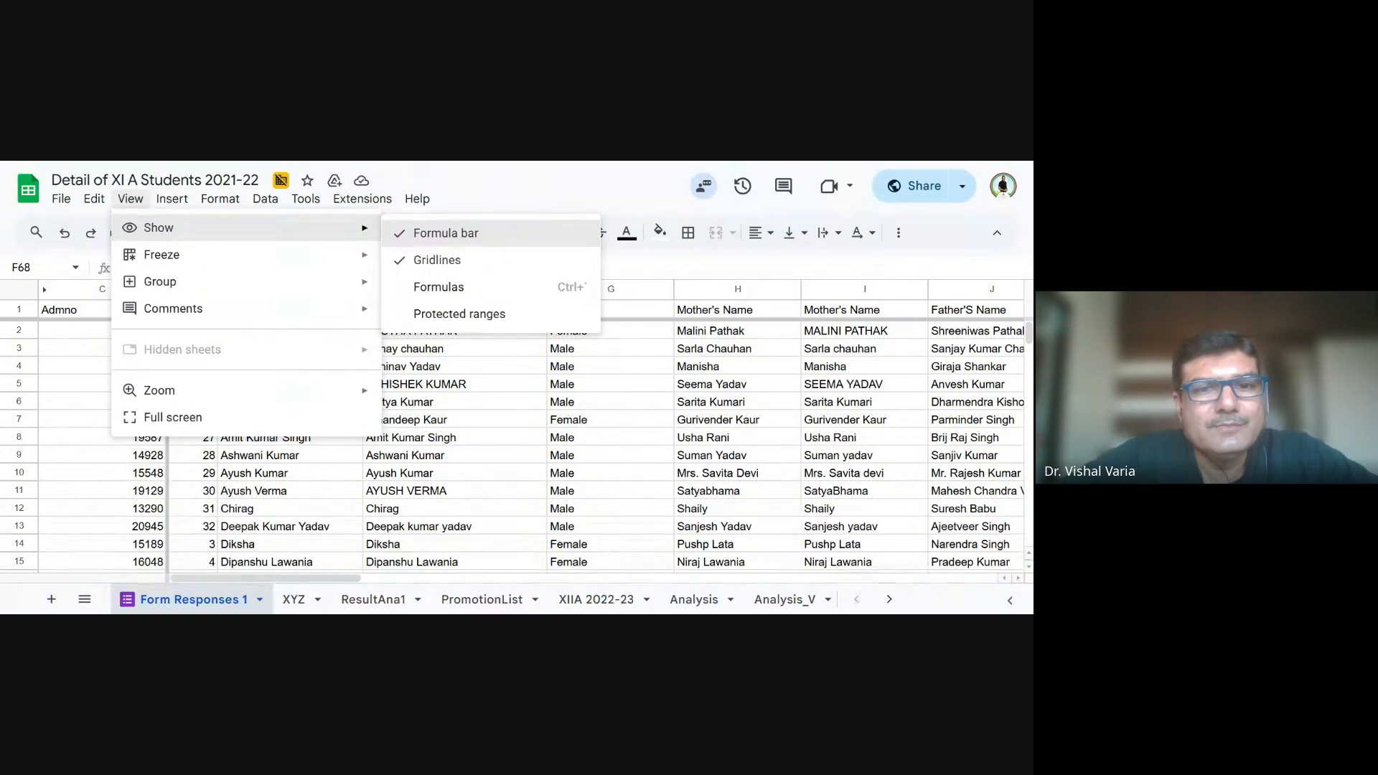
{"action": "mouse_move", "coordinate": [358, 260]}
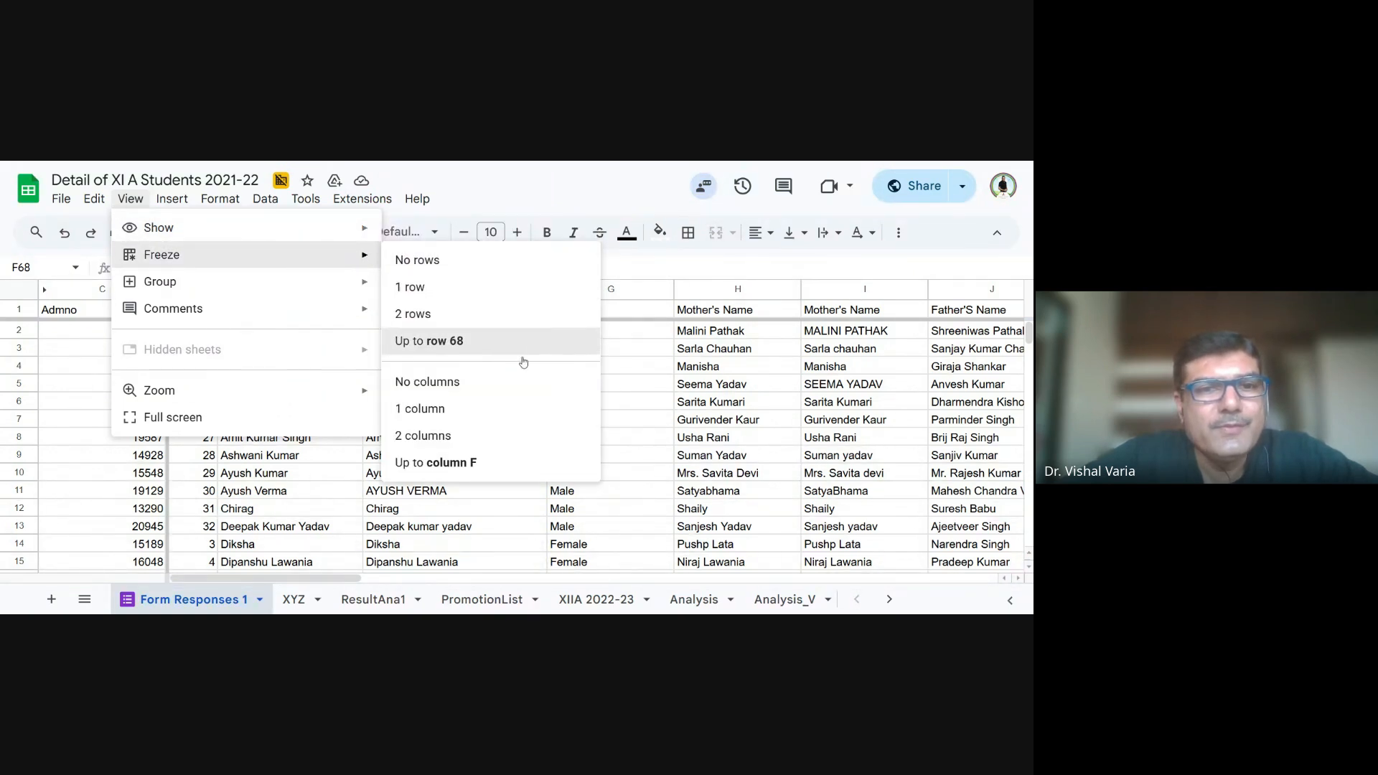
{"action": "left_click", "coordinate": [632, 544]}
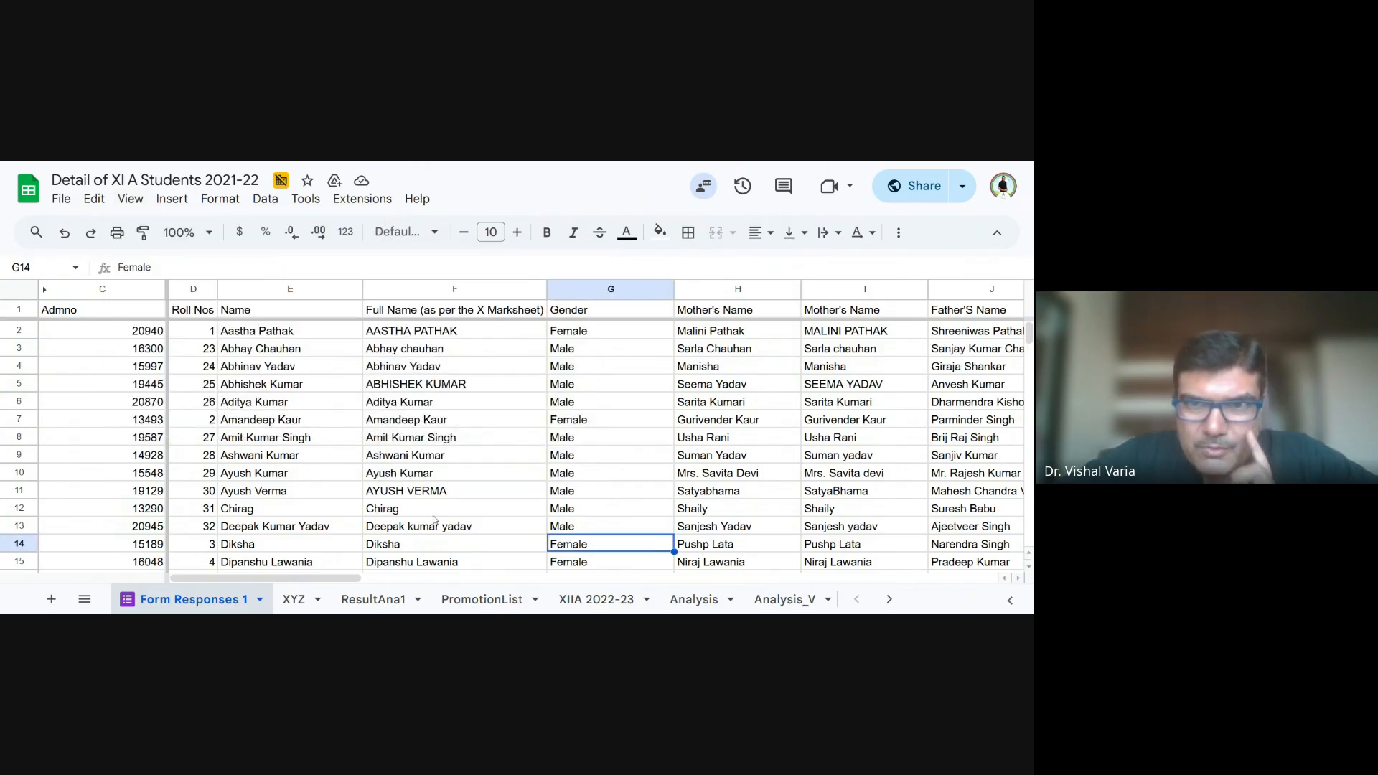
- Start a QUERY formula in cell F68, under the Names heading beside the Gender dropdown
{"action": "scroll", "coordinate": [434, 518], "scroll_direction": "down", "scroll_amount": 10}
{"action": "scroll", "coordinate": [428, 518], "scroll_direction": "down", "scroll_amount": 6}
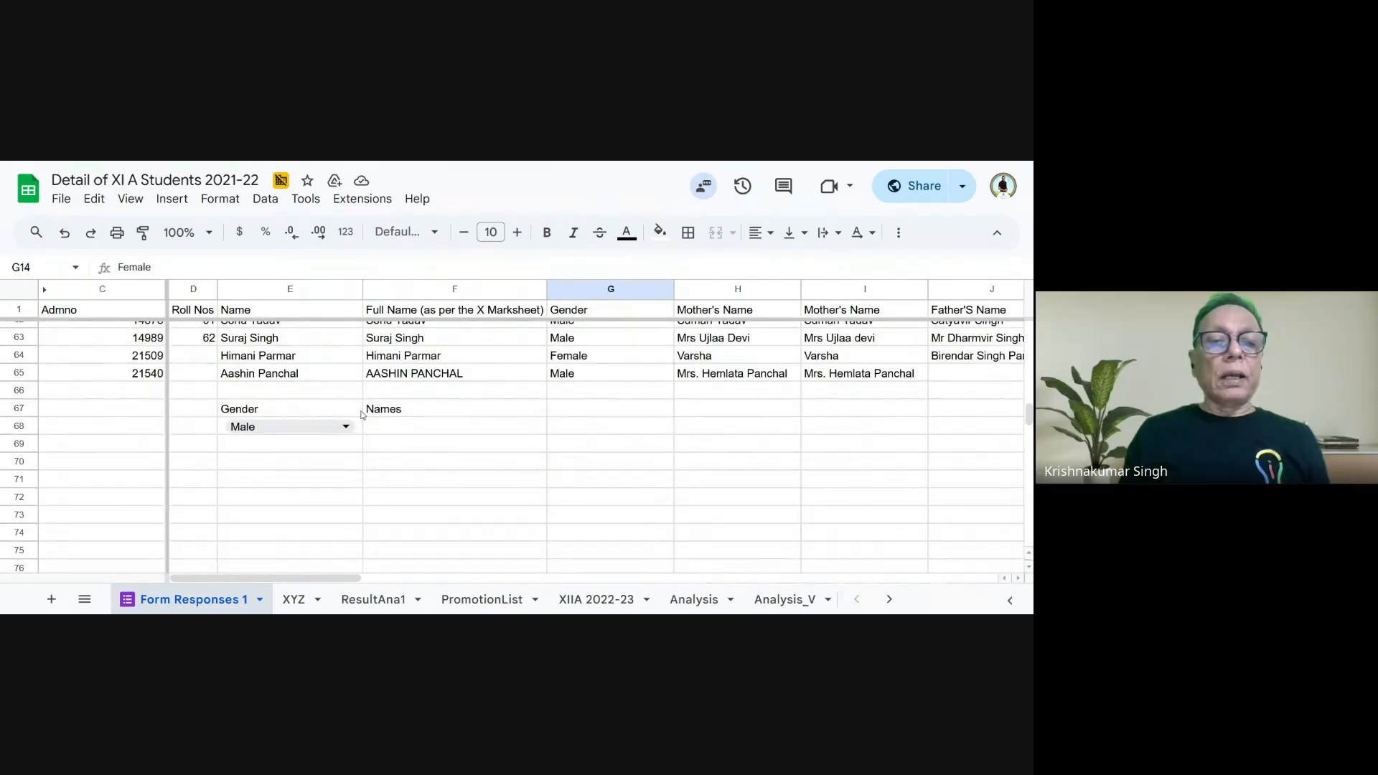
{"action": "left_click", "coordinate": [391, 434]}
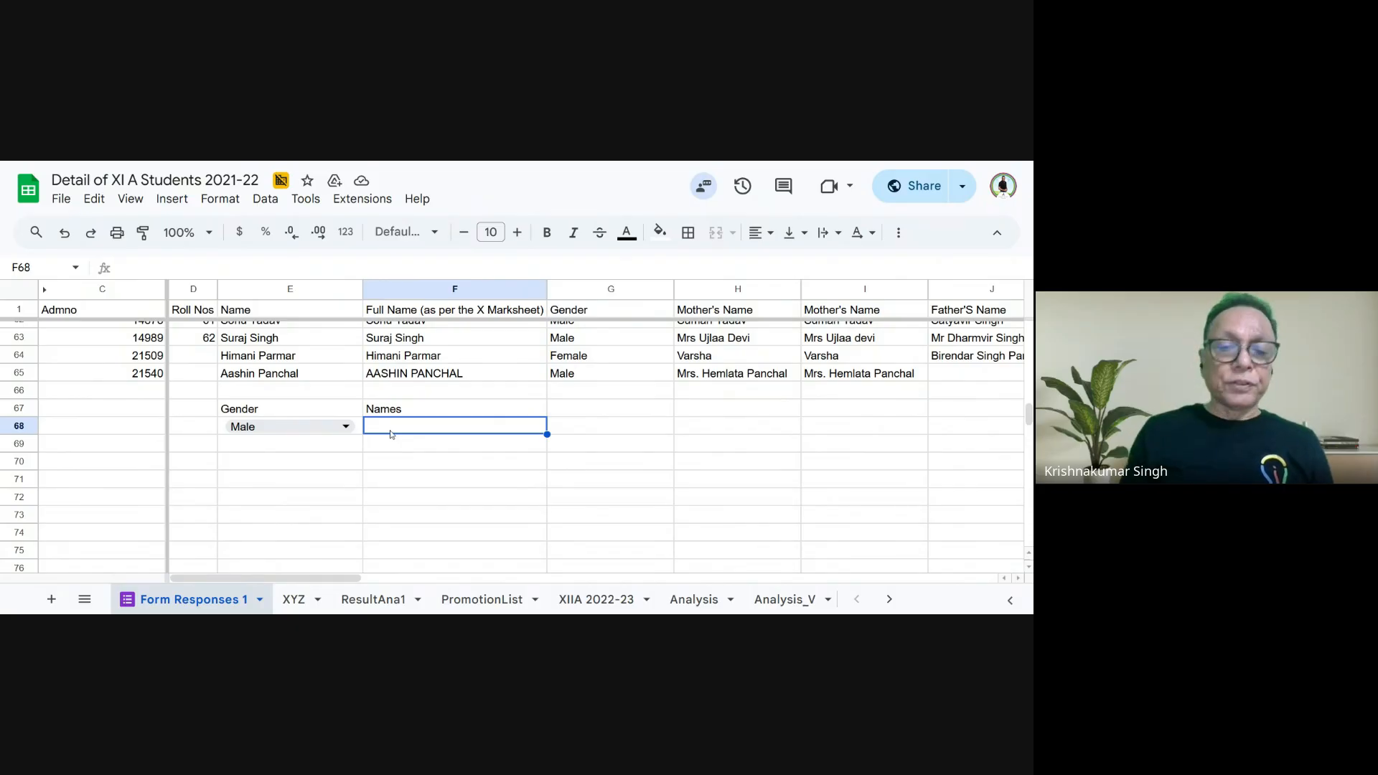
{"action": "type", "text": "="}
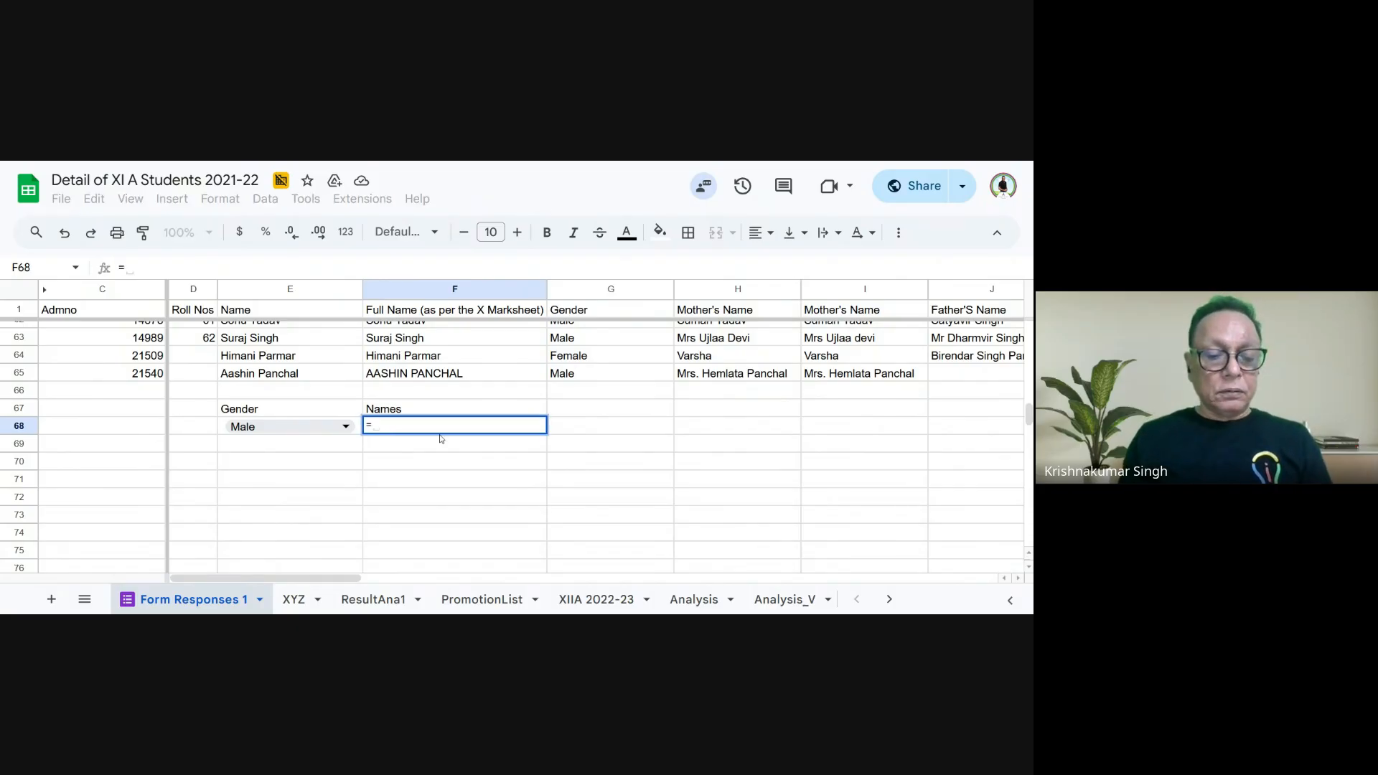
{"action": "type", "text": "query("}
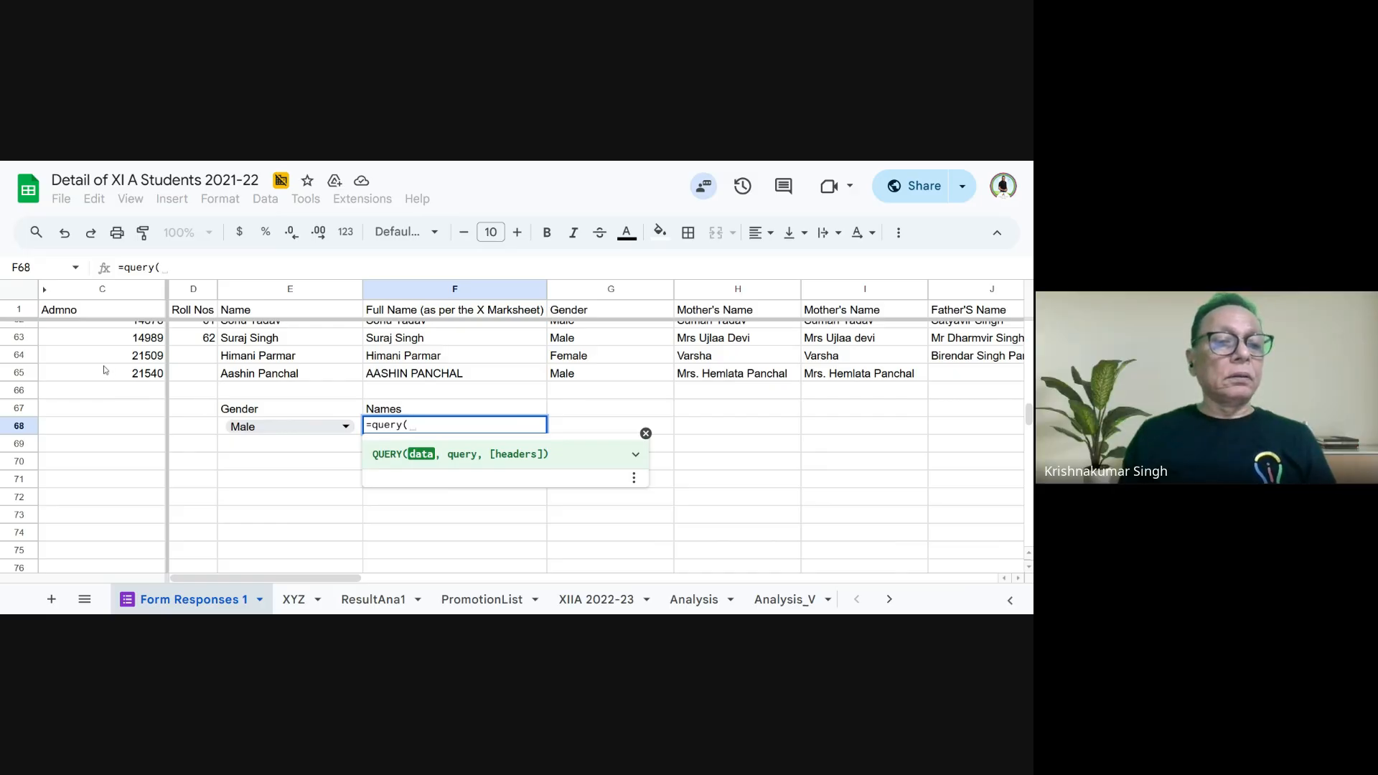
{"action": "scroll", "coordinate": [104, 369], "scroll_direction": "up", "scroll_amount": 20}
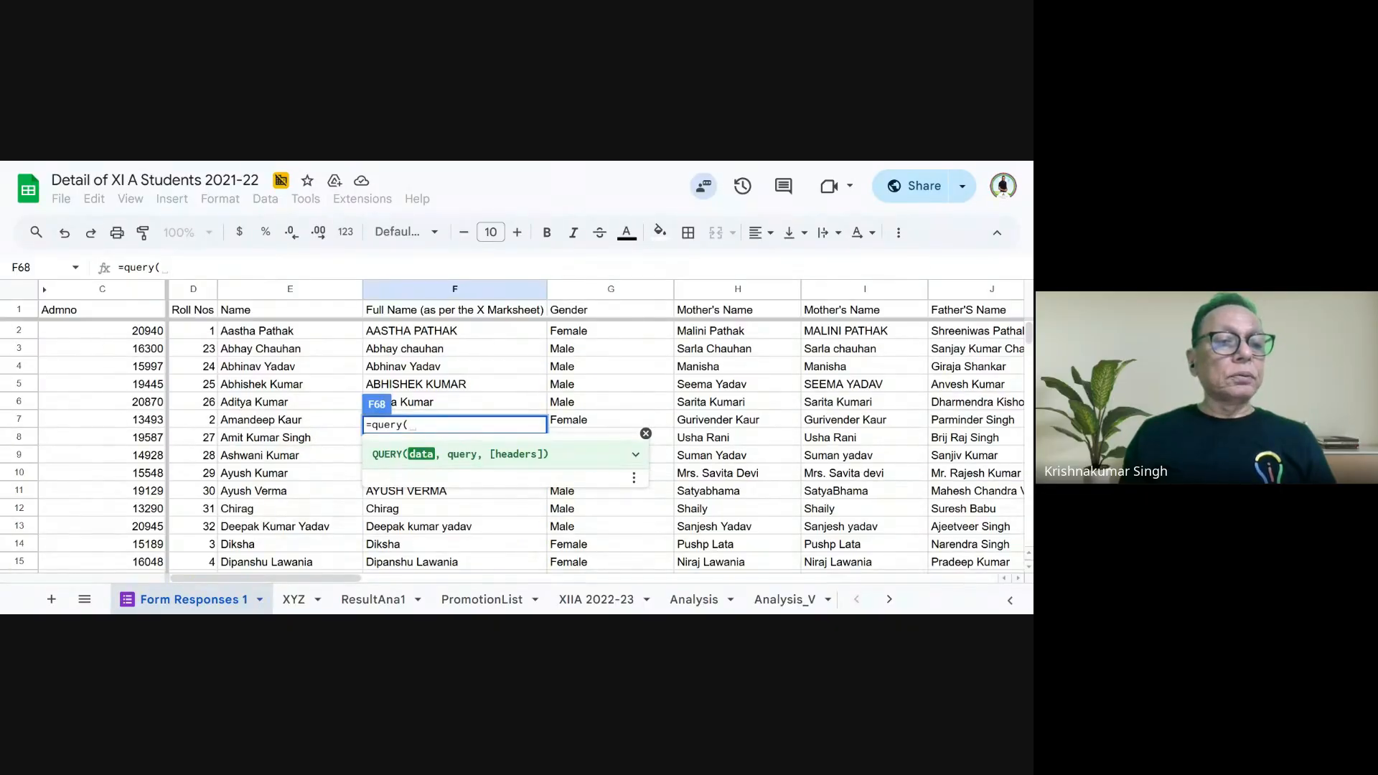
{"action": "left_click", "coordinate": [102, 338]}
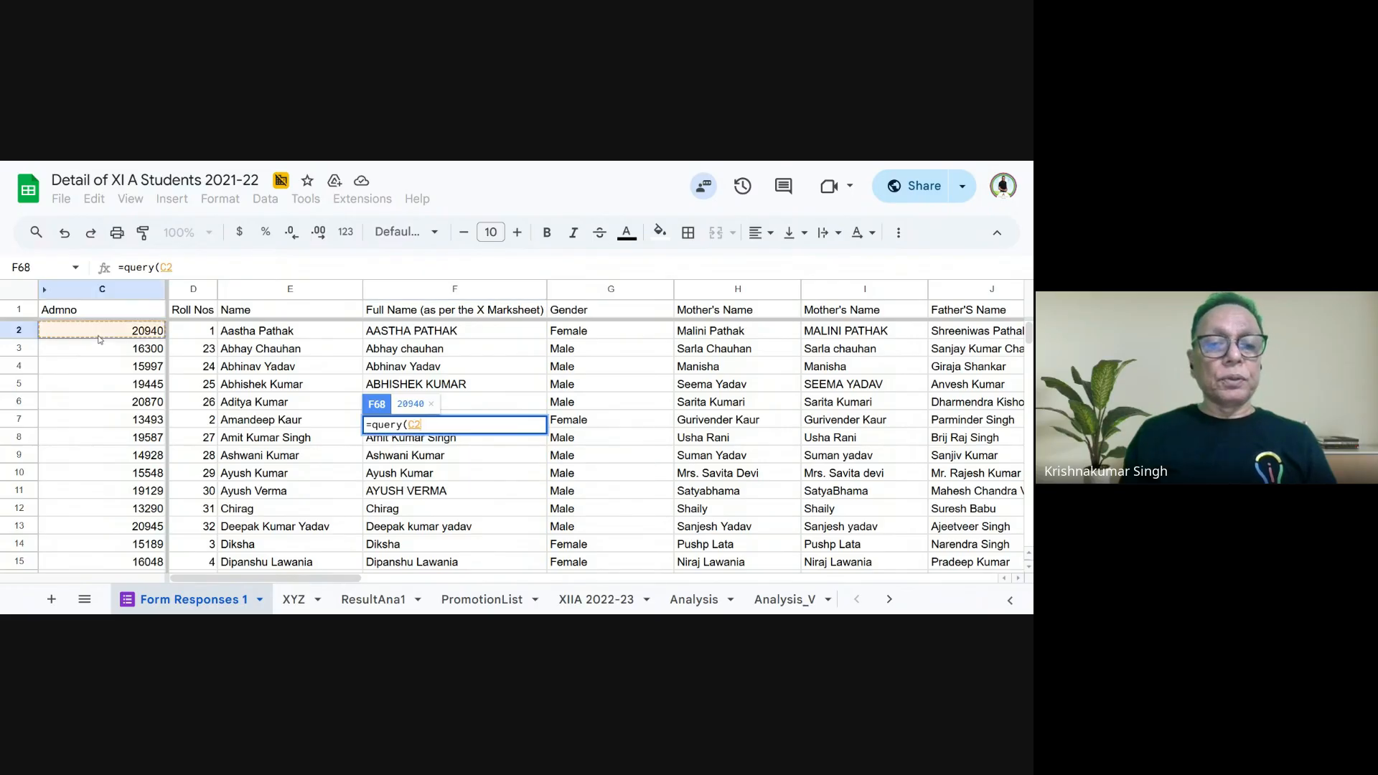
{"action": "type", "text": ":"}
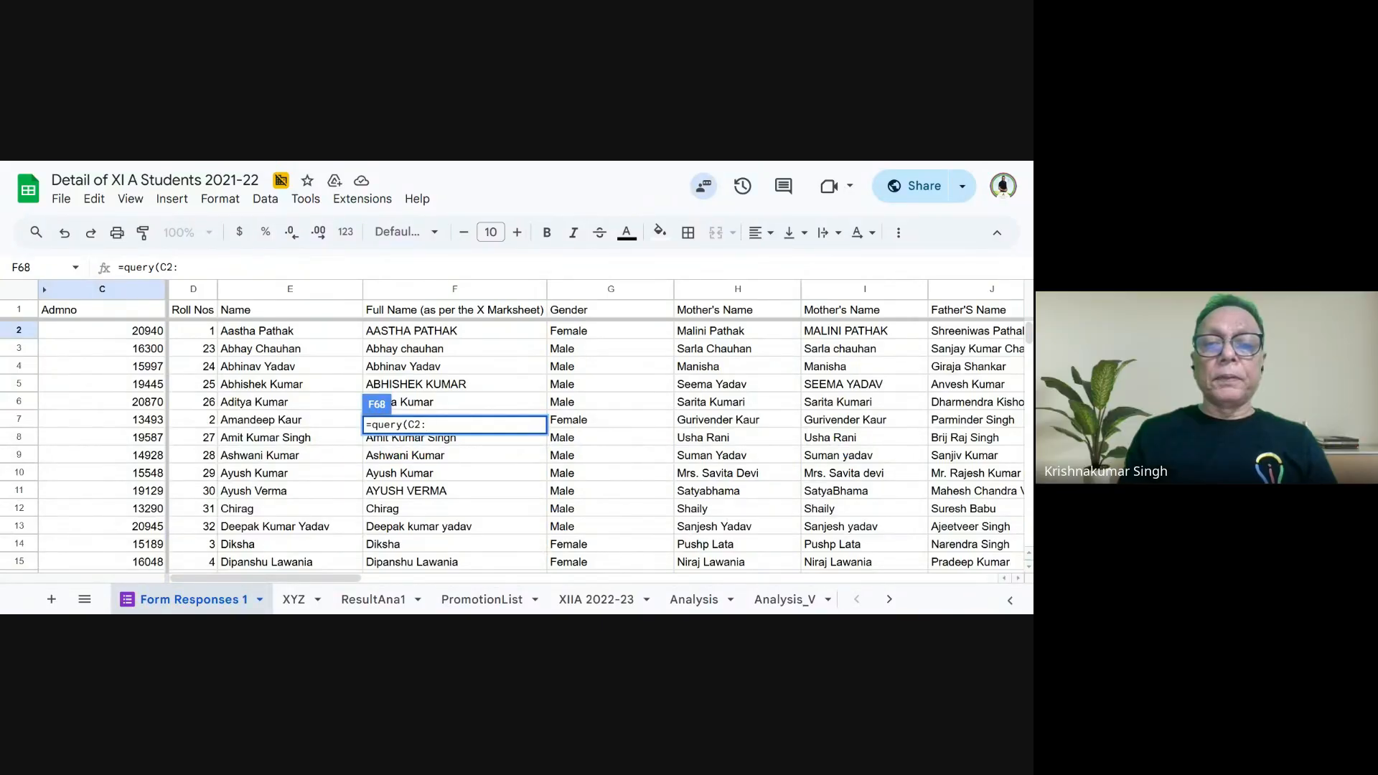
{"action": "type", "text": "h65"}
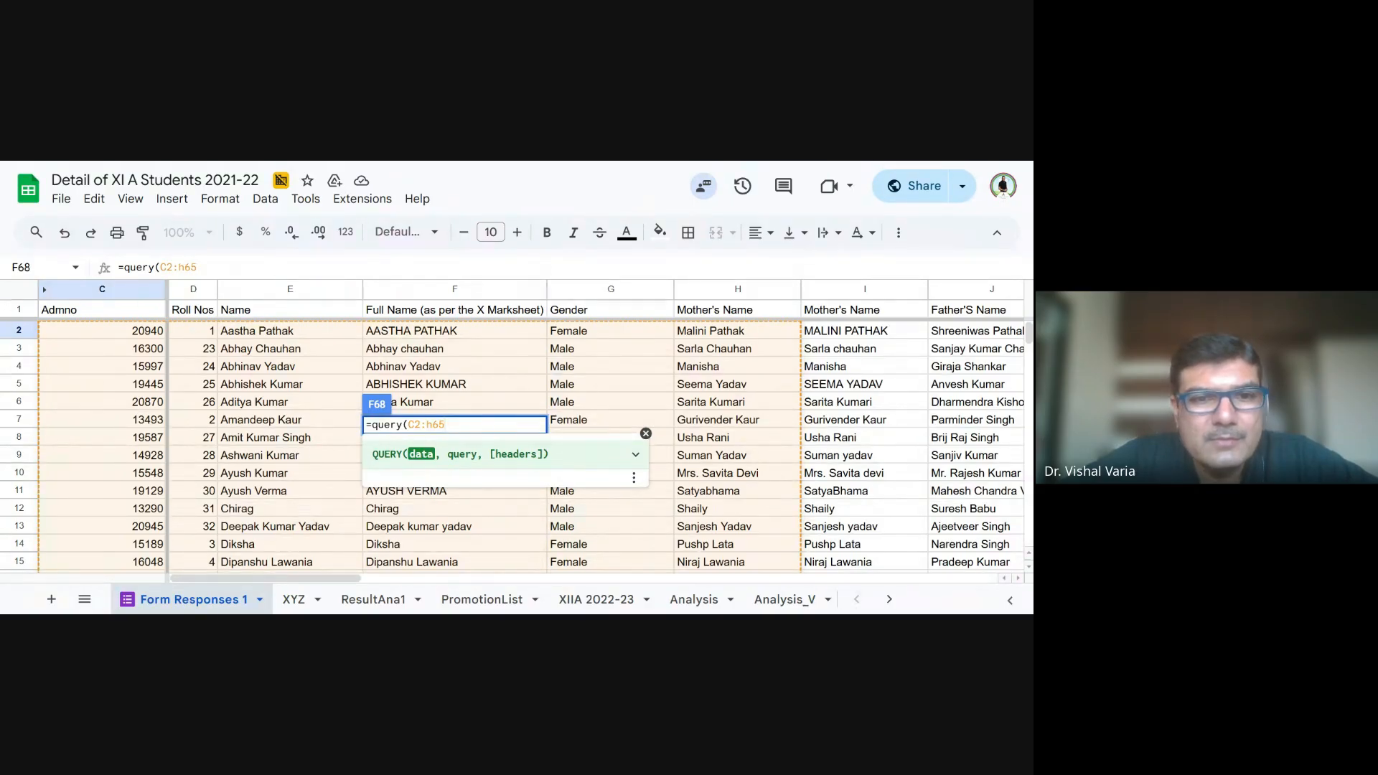
{"action": "type", "text": ","}
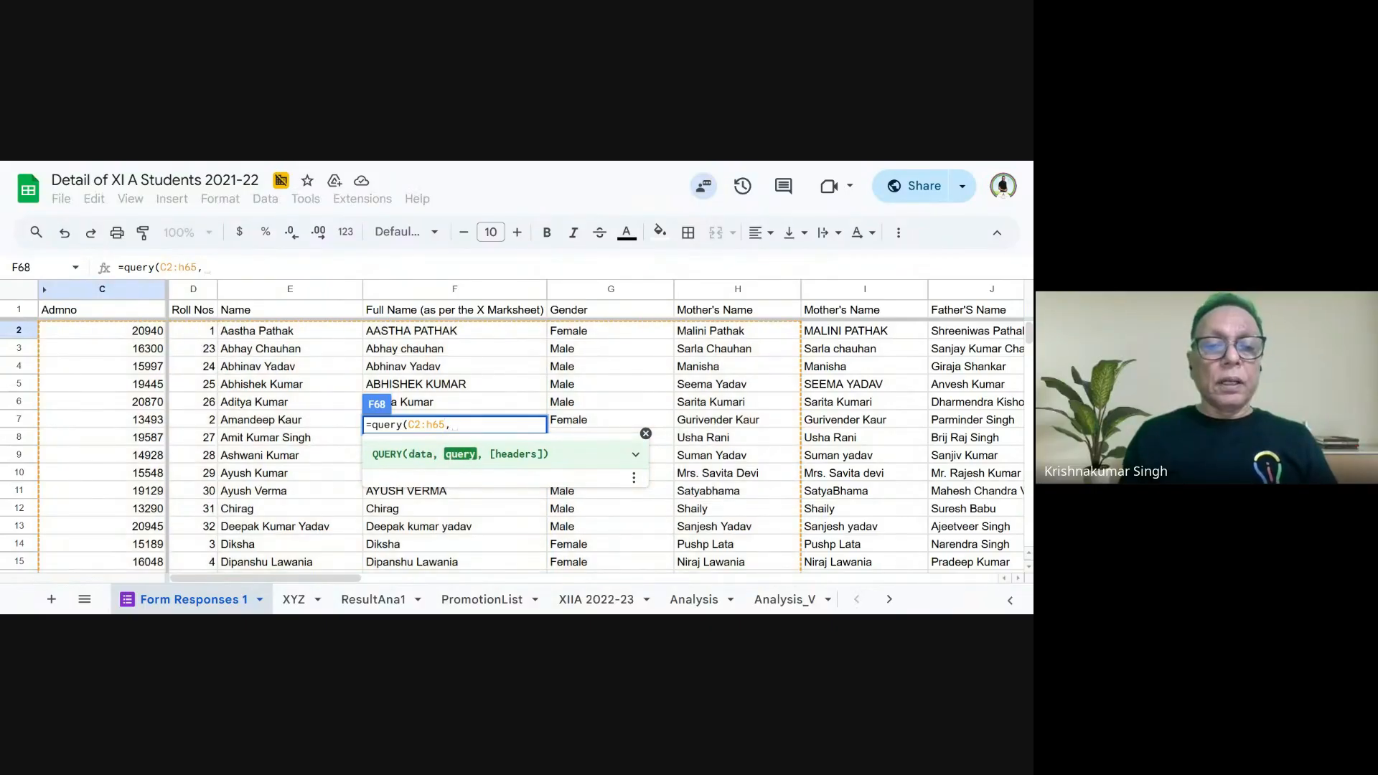
{"action": "left_click", "coordinate": [408, 424]}
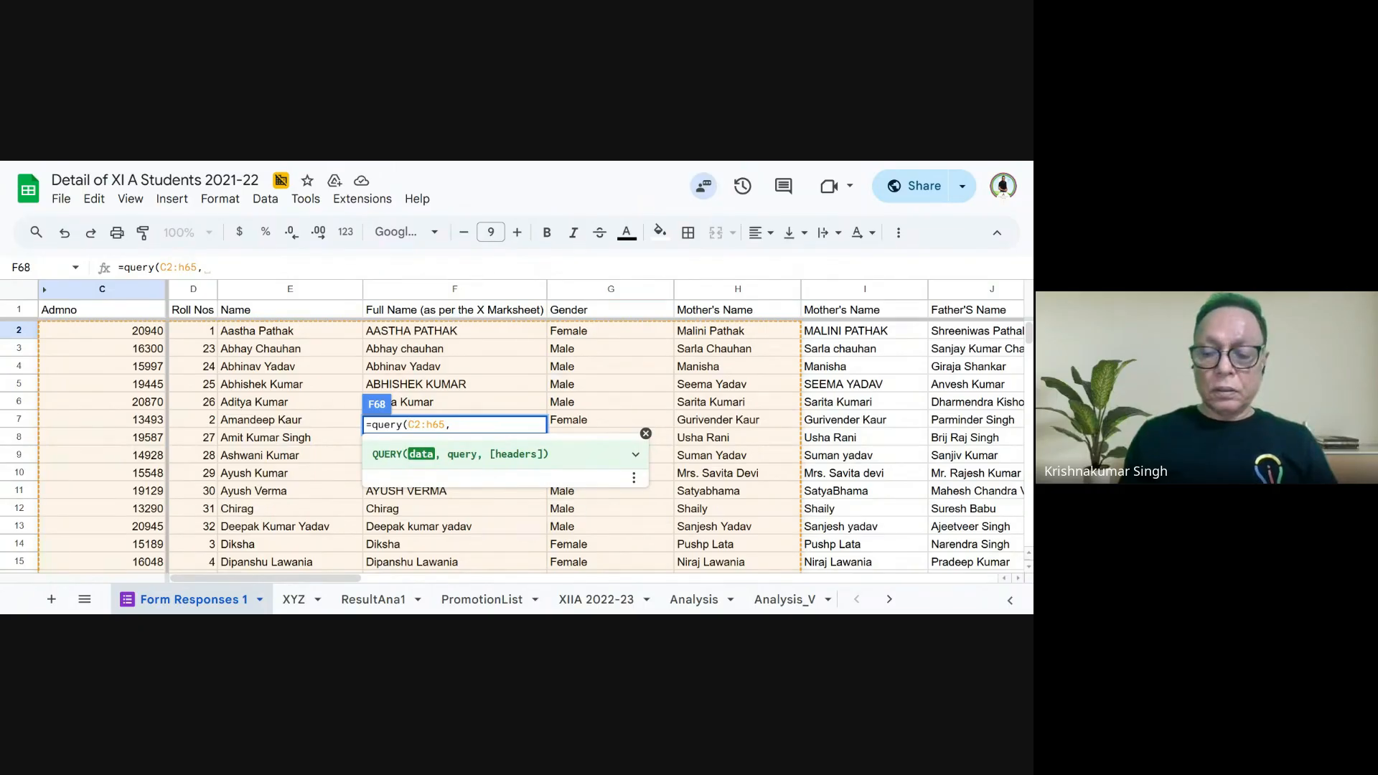
{"action": "type", "text": "\""}
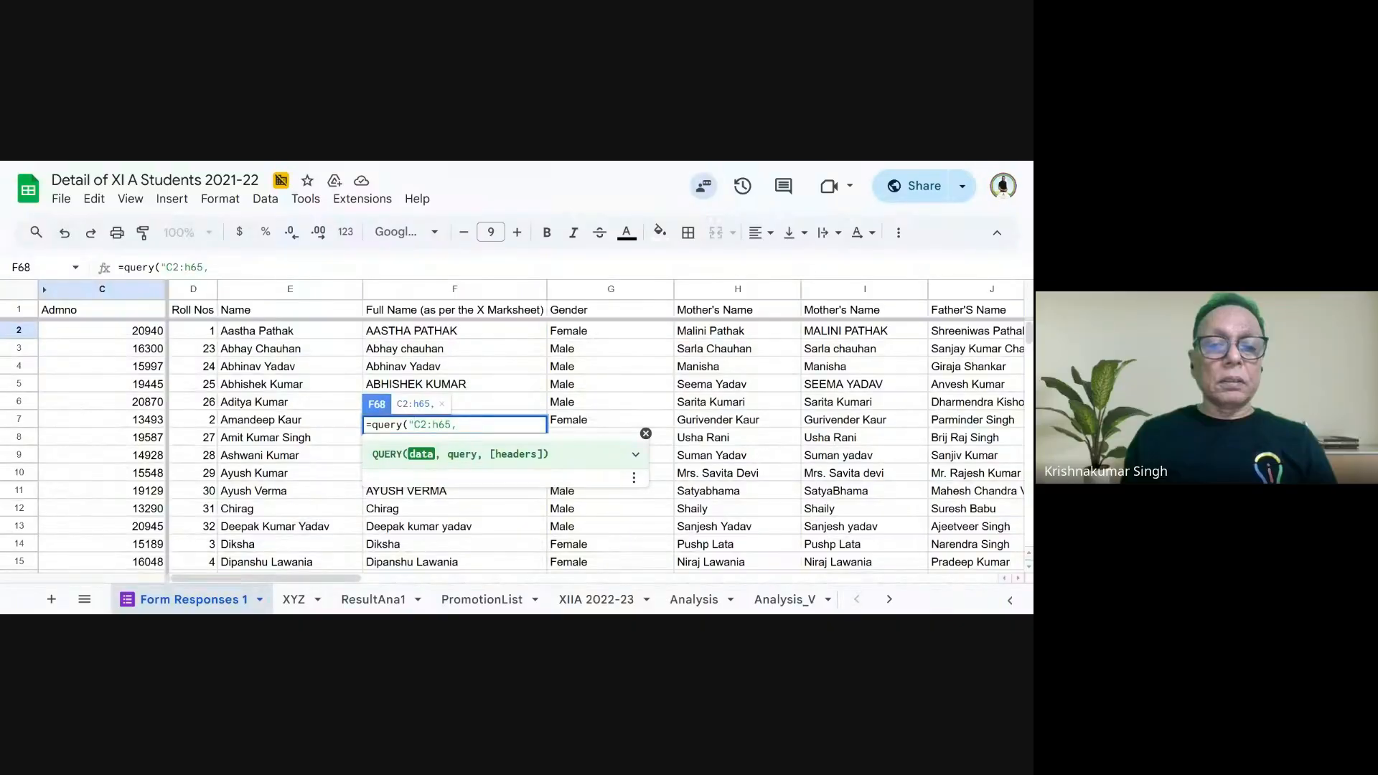
{"action": "key", "text": "shift+Left"}
{"action": "key", "text": "shift+Left"}
{"action": "key", "text": "shift+Left"}
{"action": "key", "text": "shift+Left"}
{"action": "key", "text": "shift+Left"}
{"action": "key", "text": "shift+Left"}
{"action": "key", "text": "shift+Left"}
{"action": "key", "text": "shift+Left"}
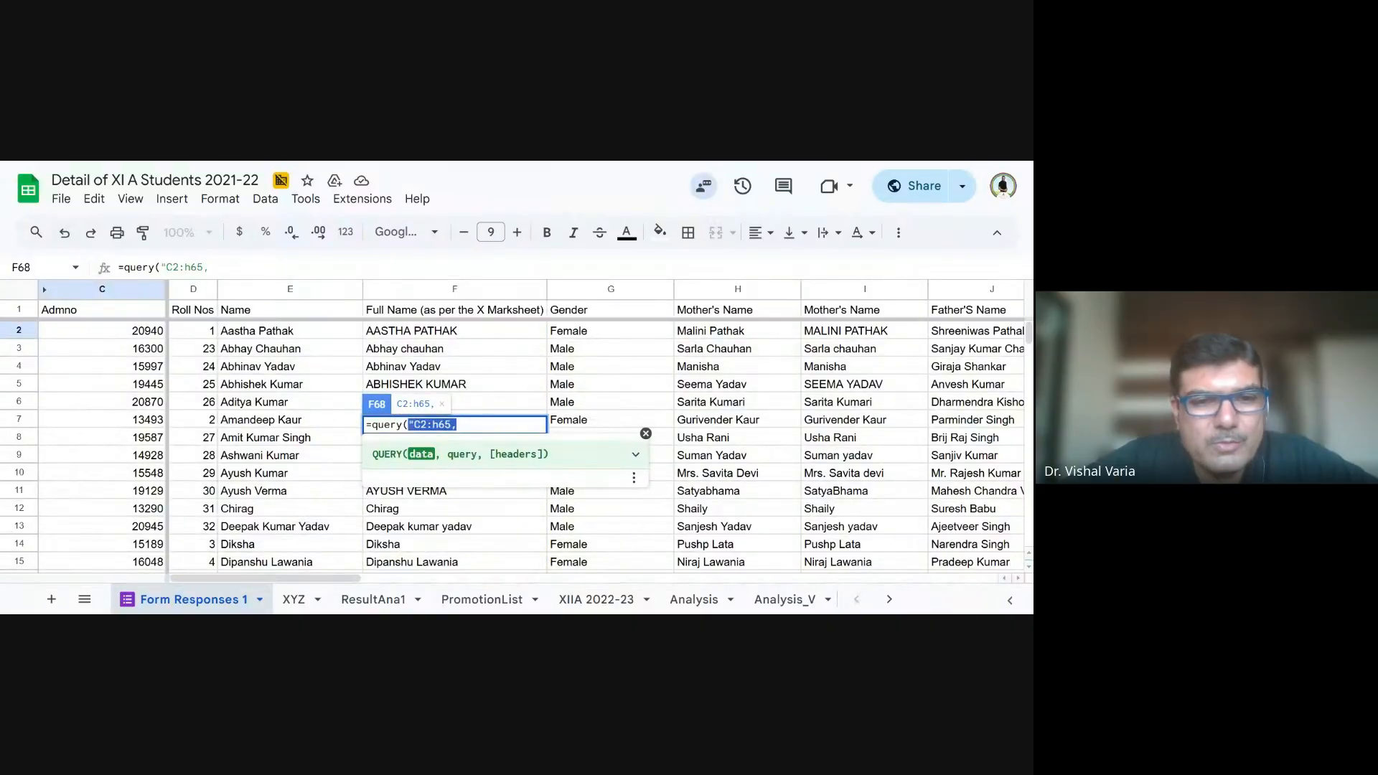
{"action": "key", "text": "BackSpace"}
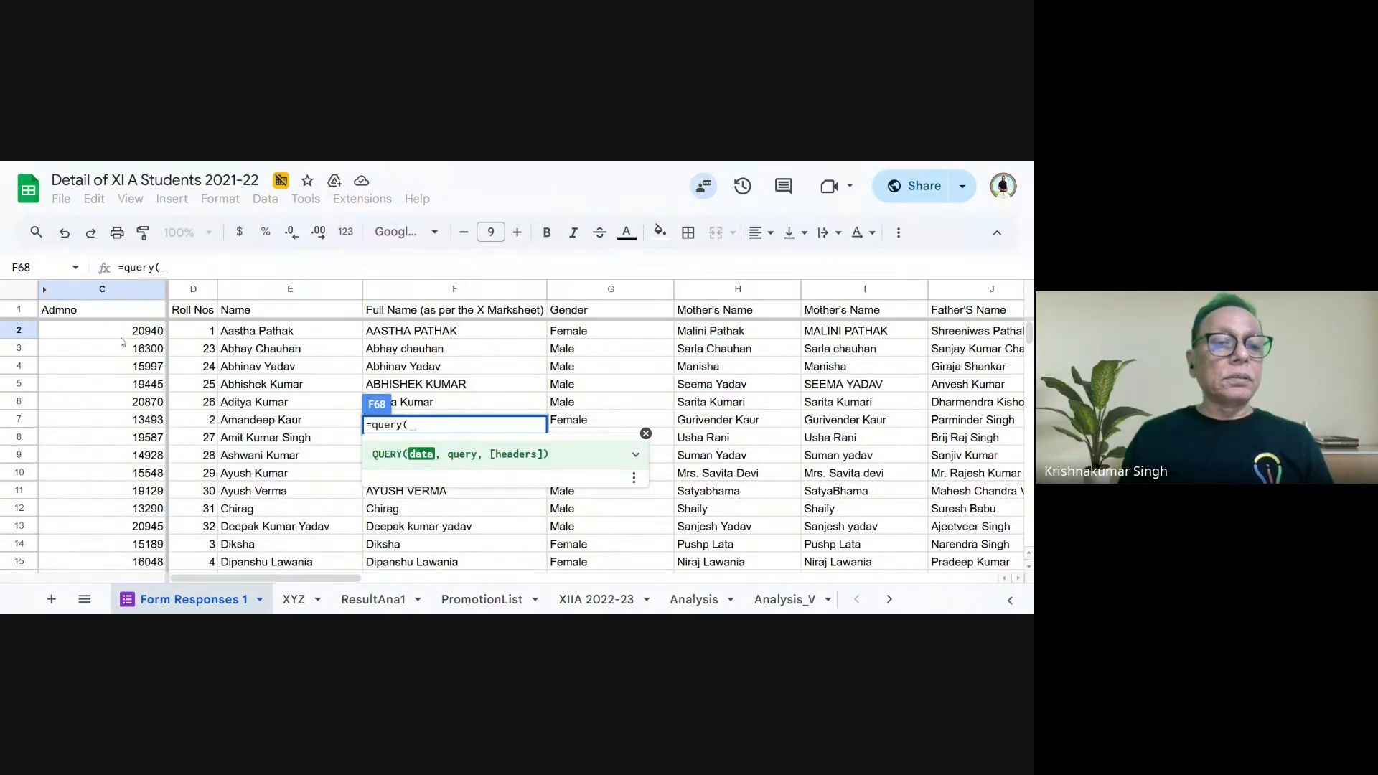
- Enter the student records range c2:h65 as the data argument of the QUERY formula in F68
{"action": "type", "text": "c"}
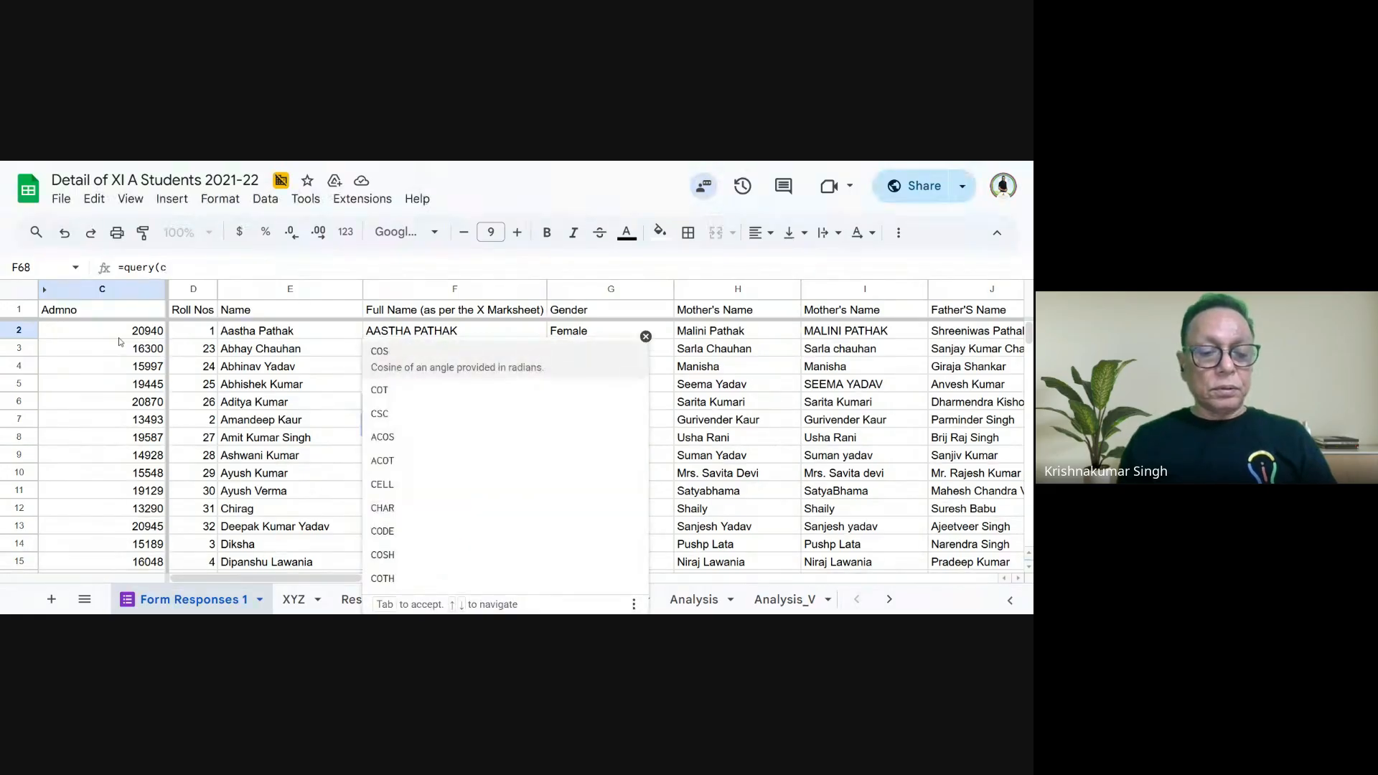
{"action": "type", "text": "2:"}
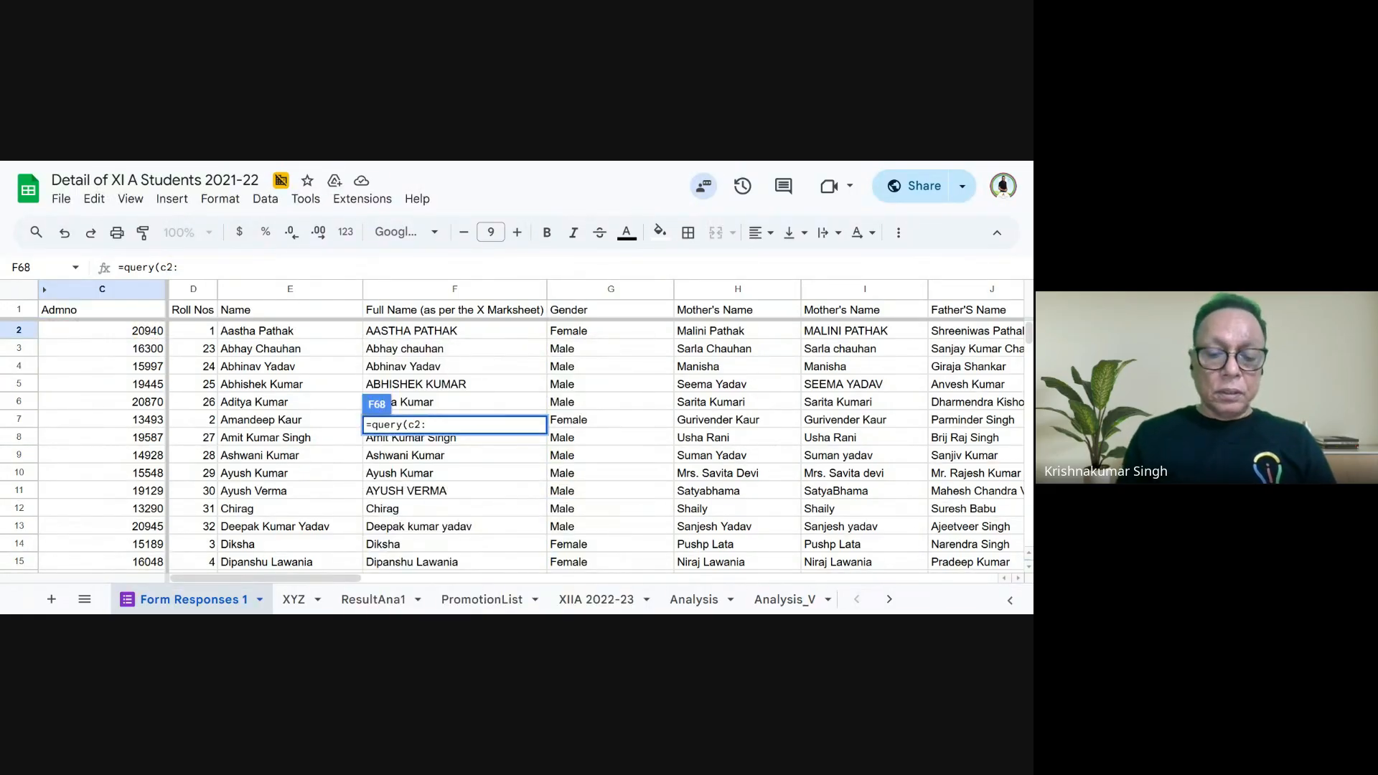
{"action": "type", "text": "h65"}
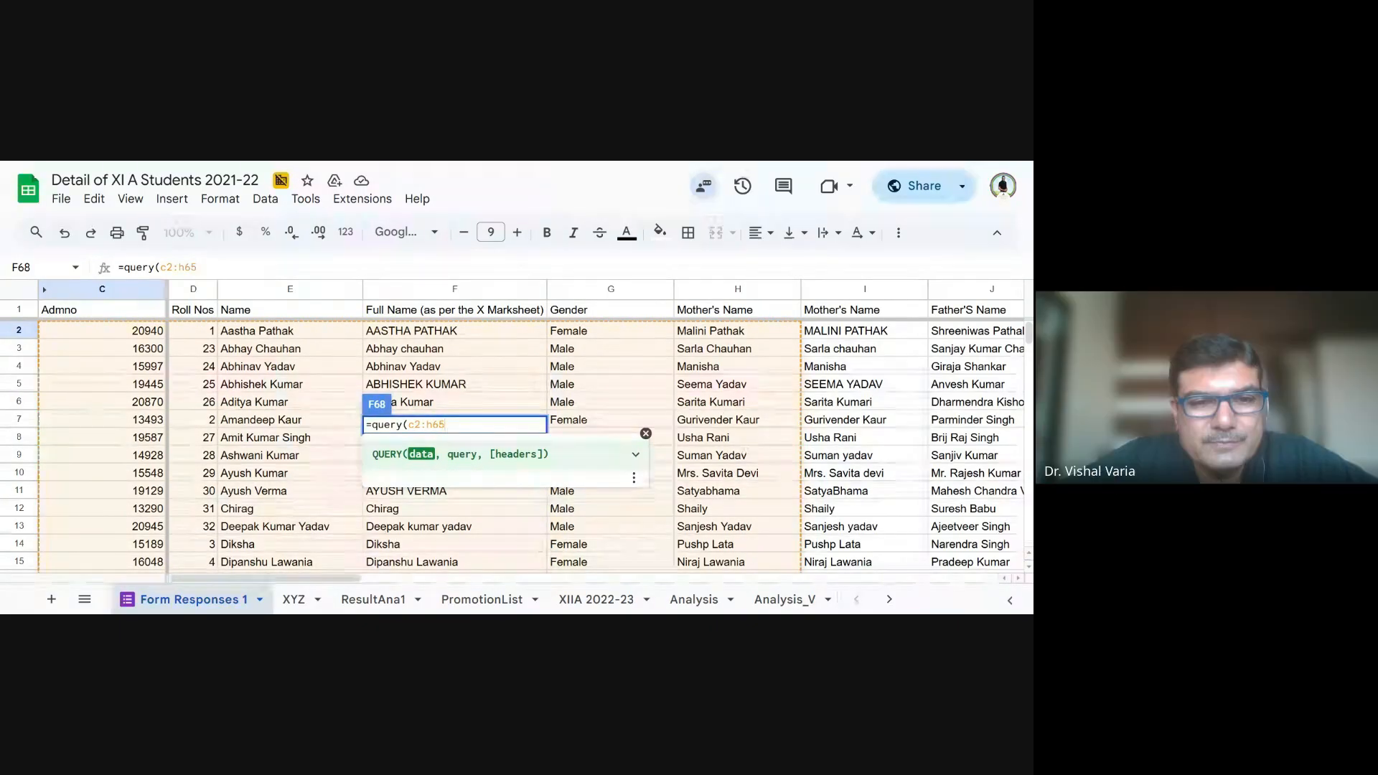
{"action": "type", "text": ",\""}
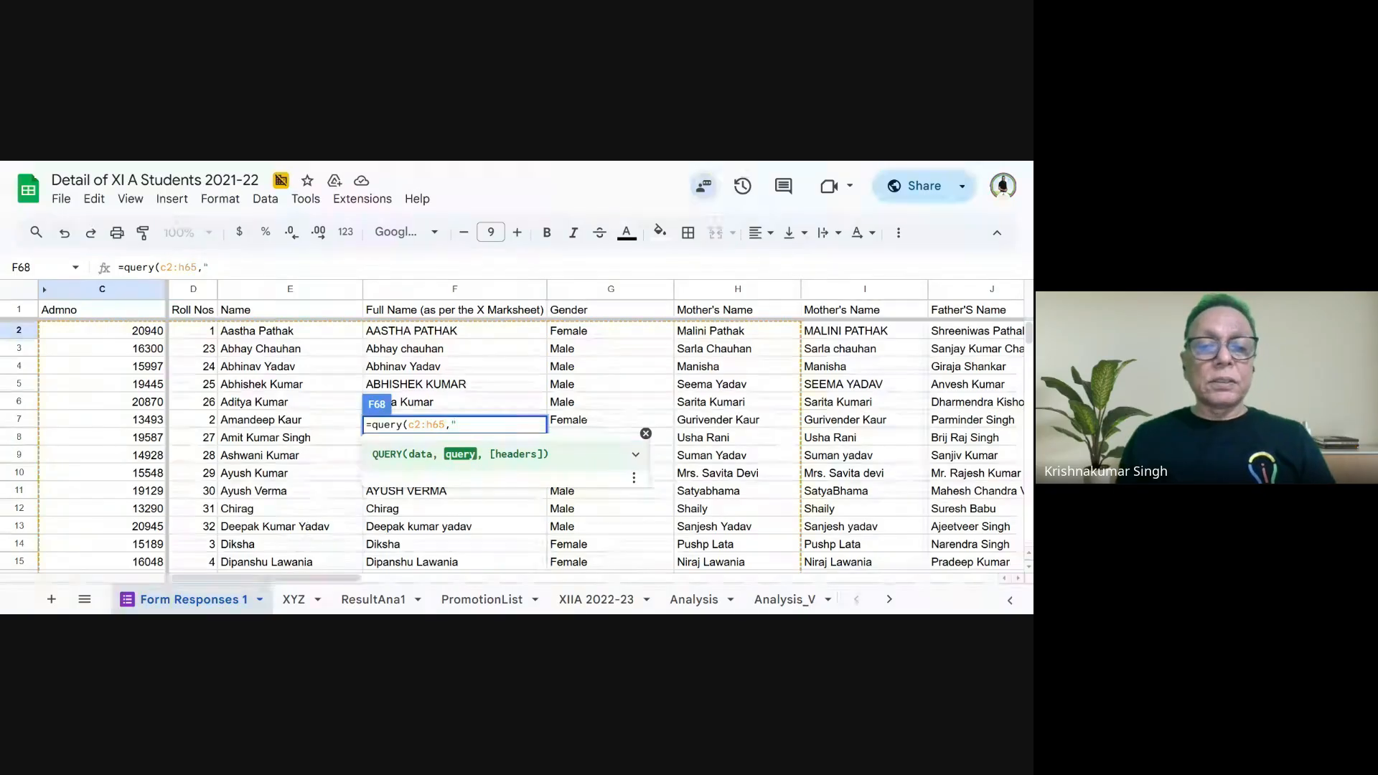
{"action": "type", "text": "Selecr"}
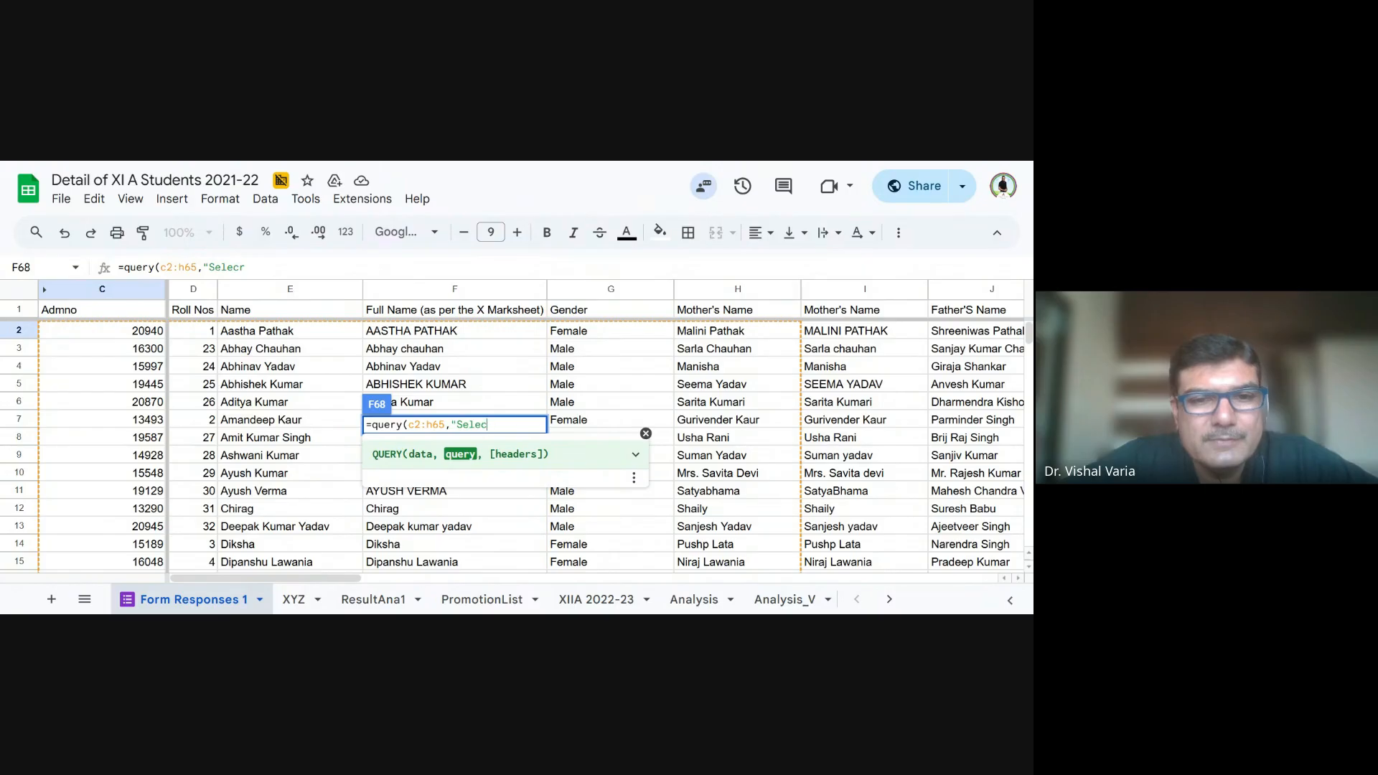
- Begin the query argument of the formula in F68 with the quoted text "Select Col3"
{"action": "key", "text": "BackSpace"}
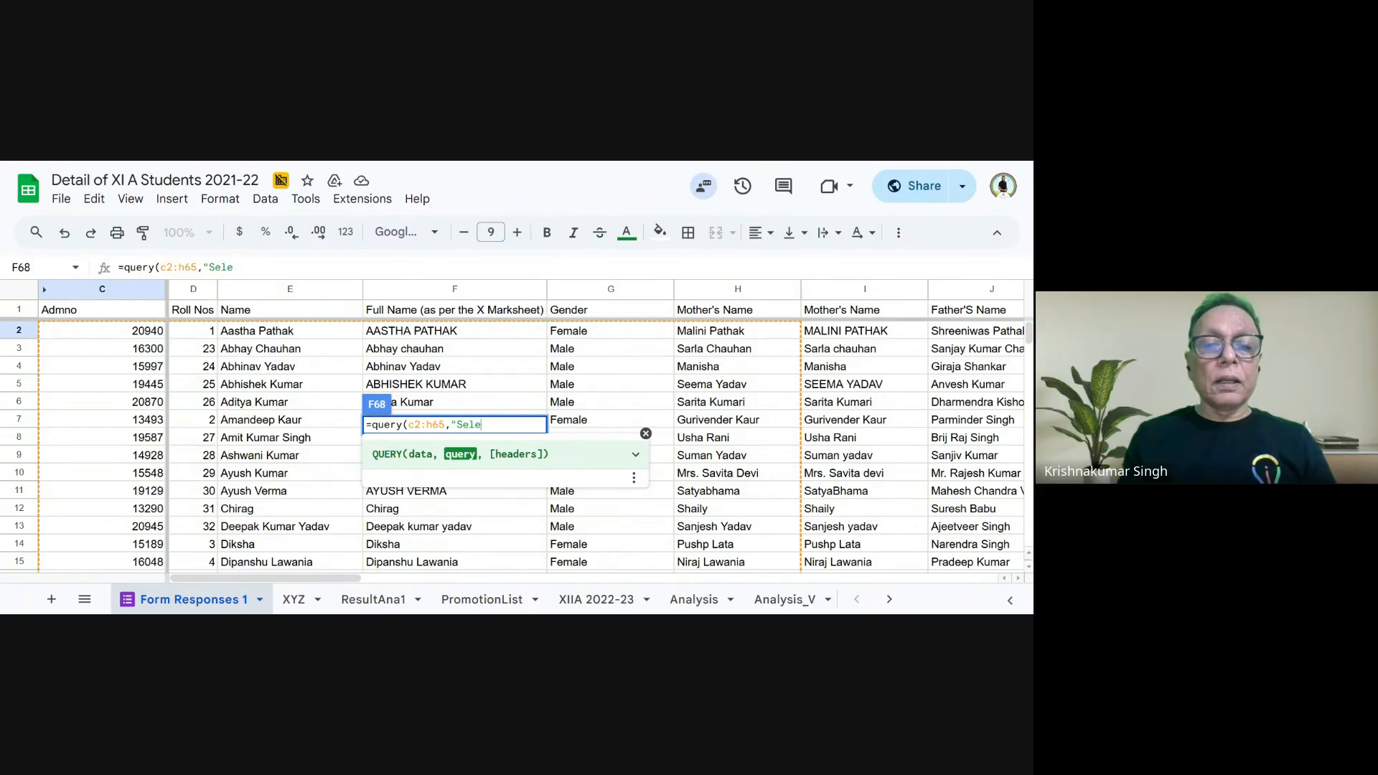
{"action": "type", "text": "t"}
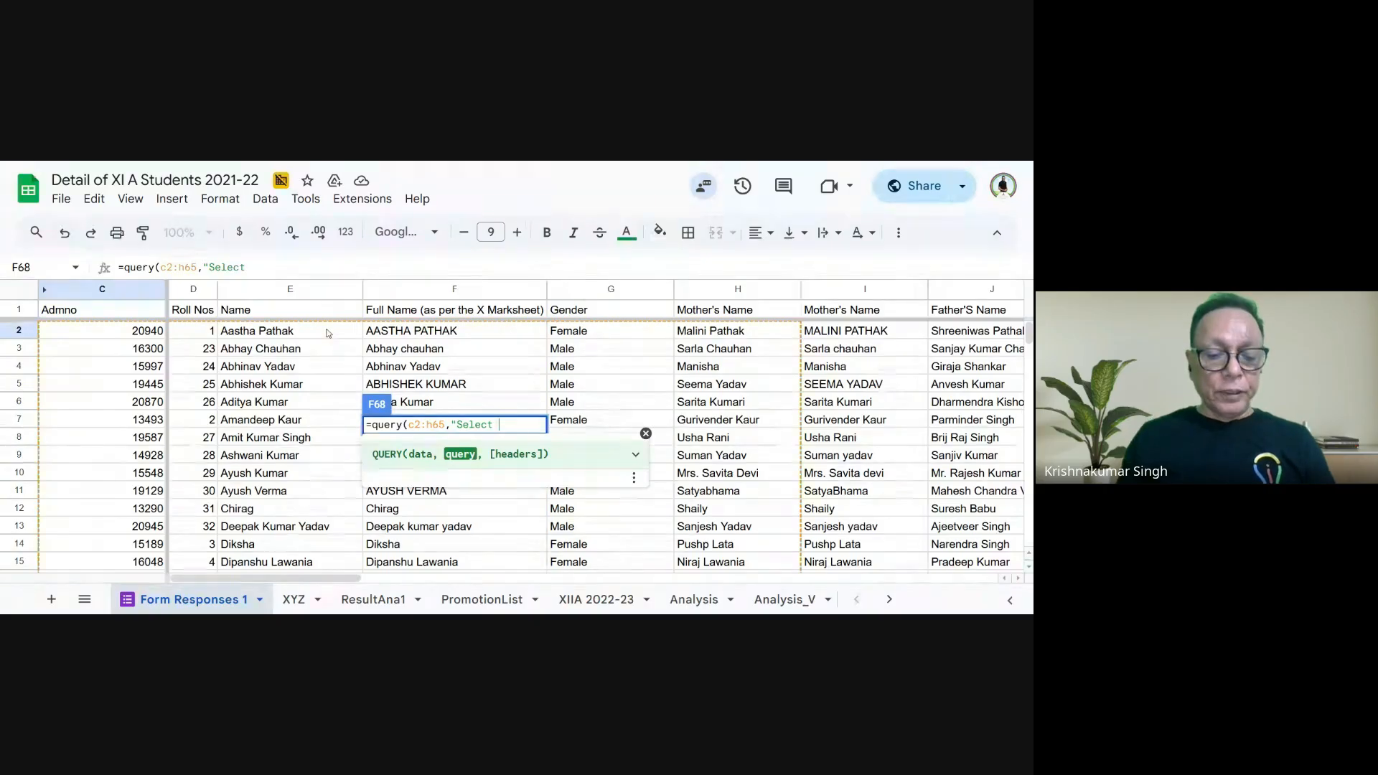
{"action": "type", "text": "Col3 where Col5="}
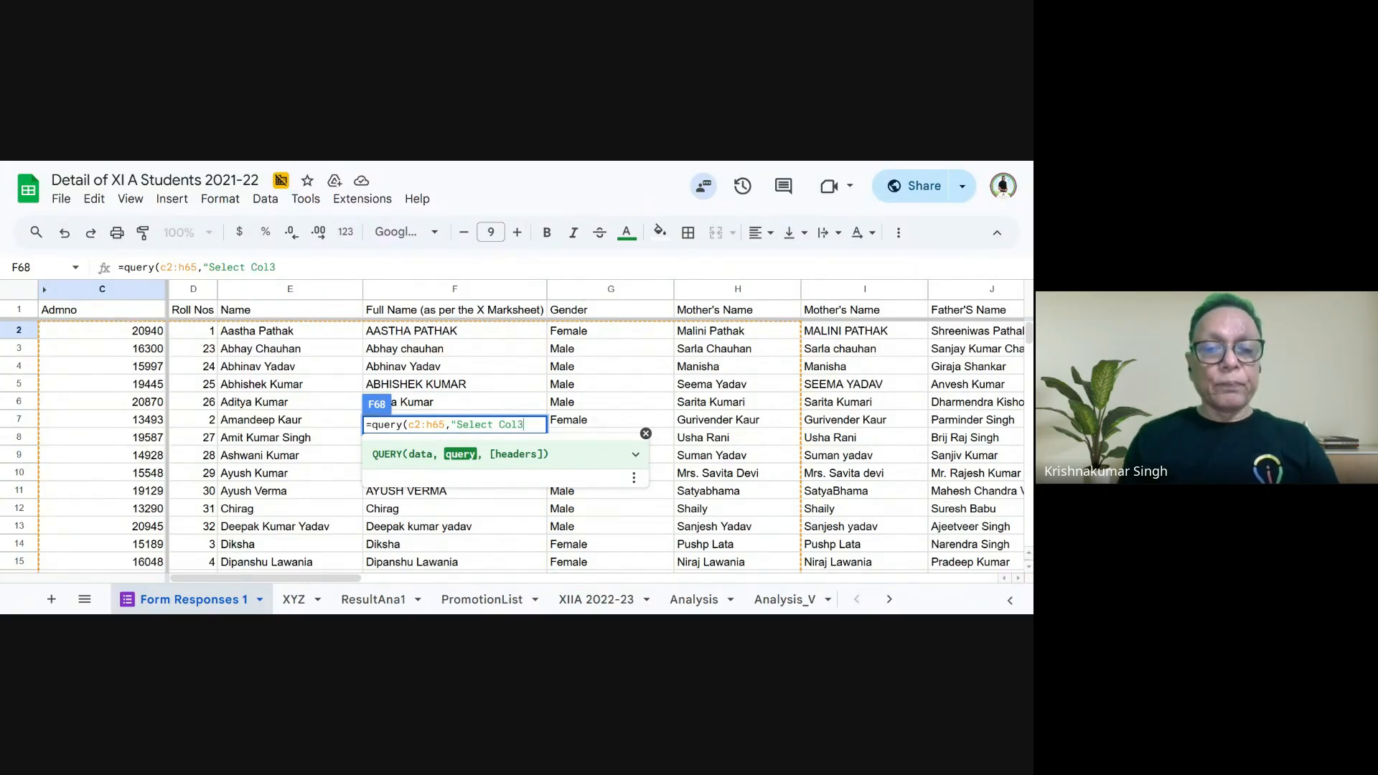
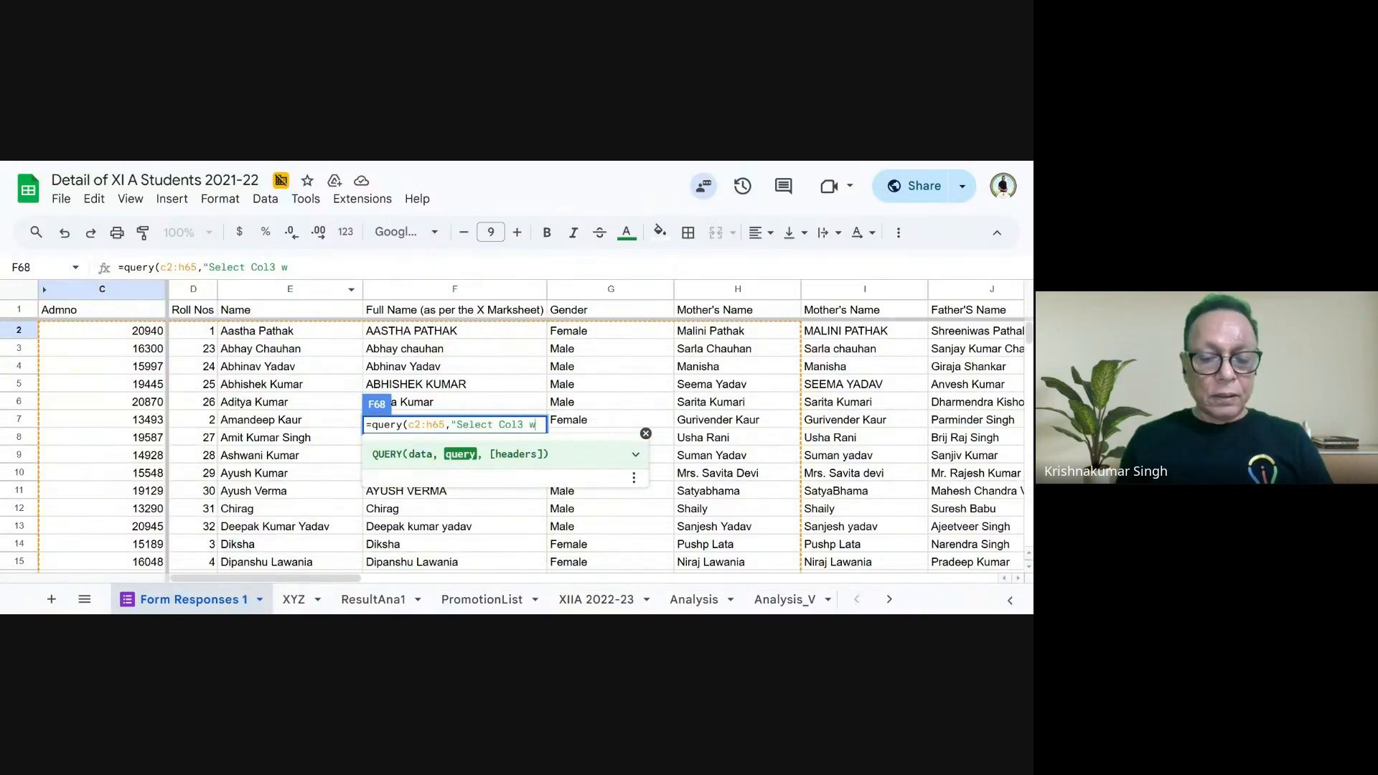
- Extend the query text in F68 with the condition where Col5= after Select Col3
{"action": "type", "text": "where"}
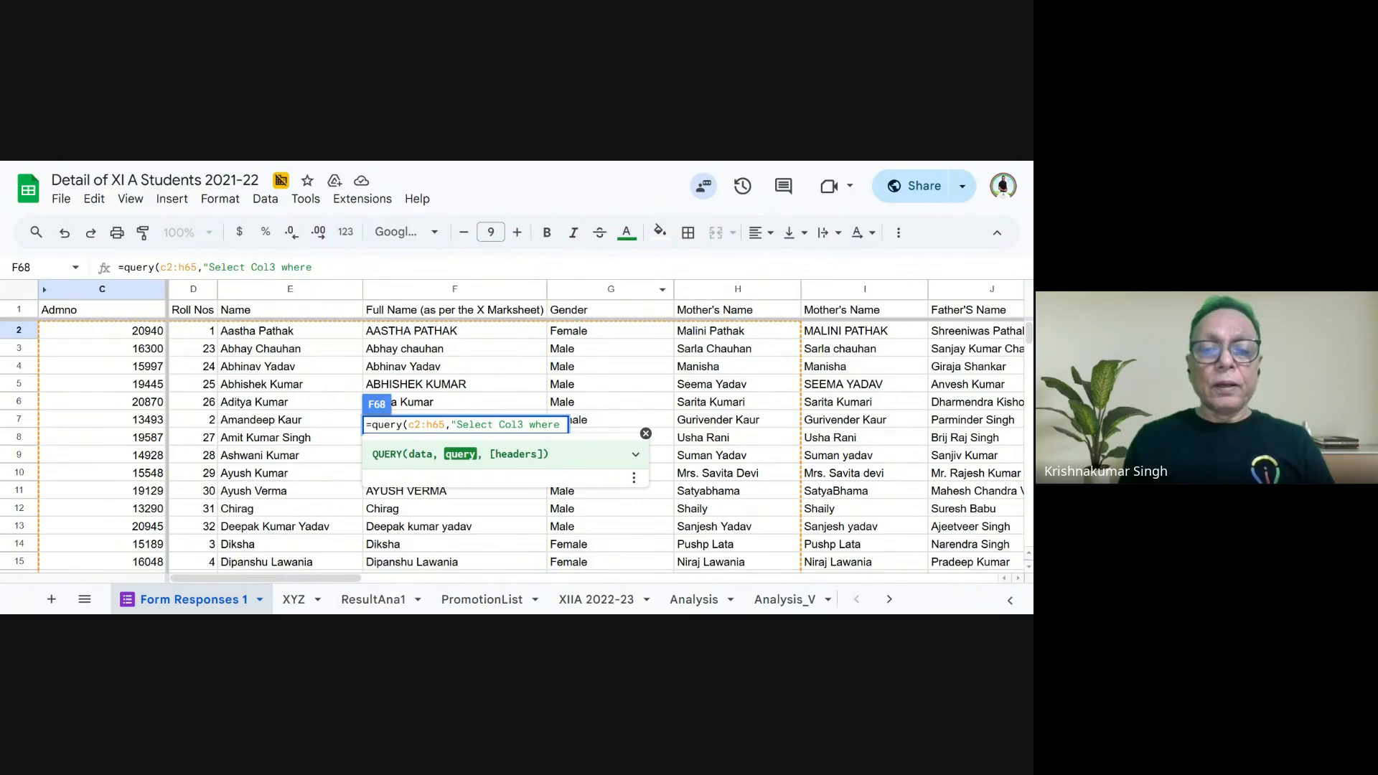
{"action": "type", "text": "Col"}
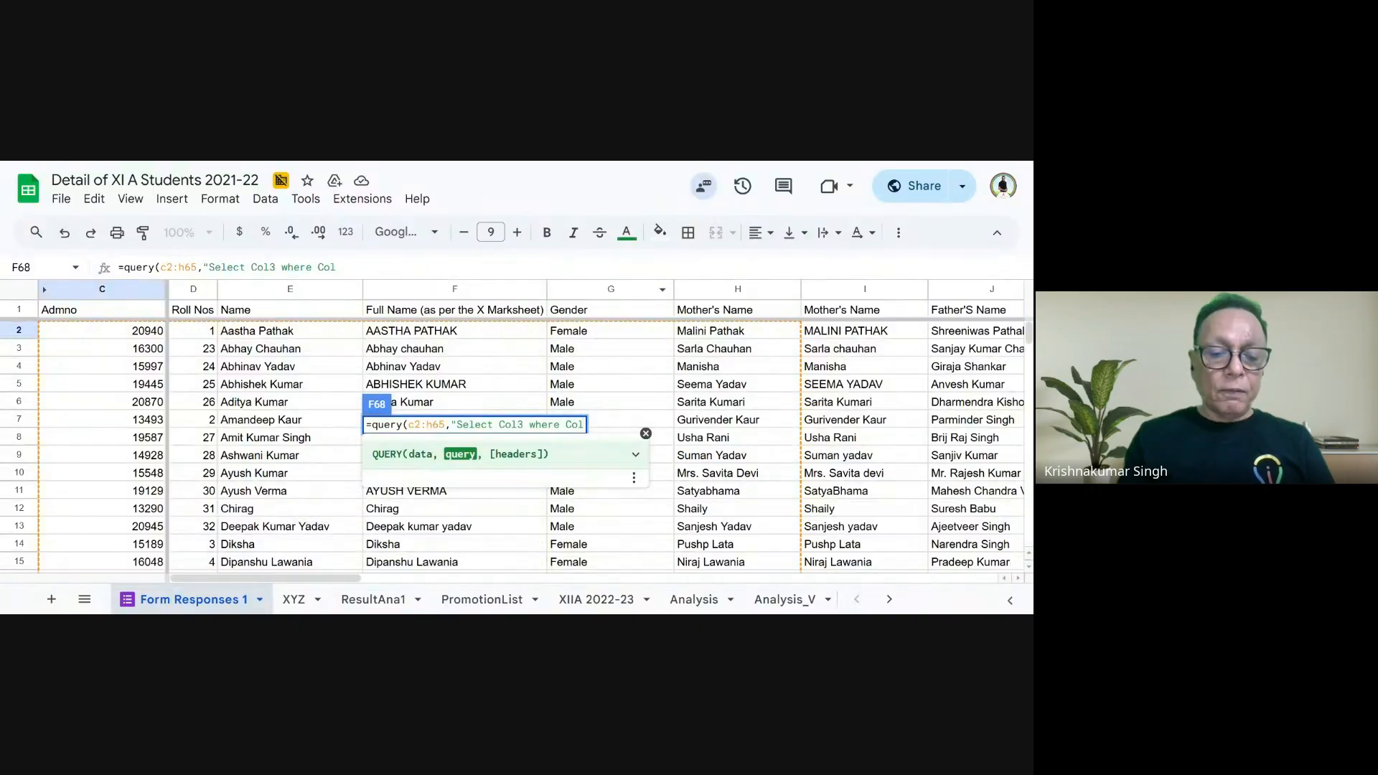
{"action": "type", "text": "5"}
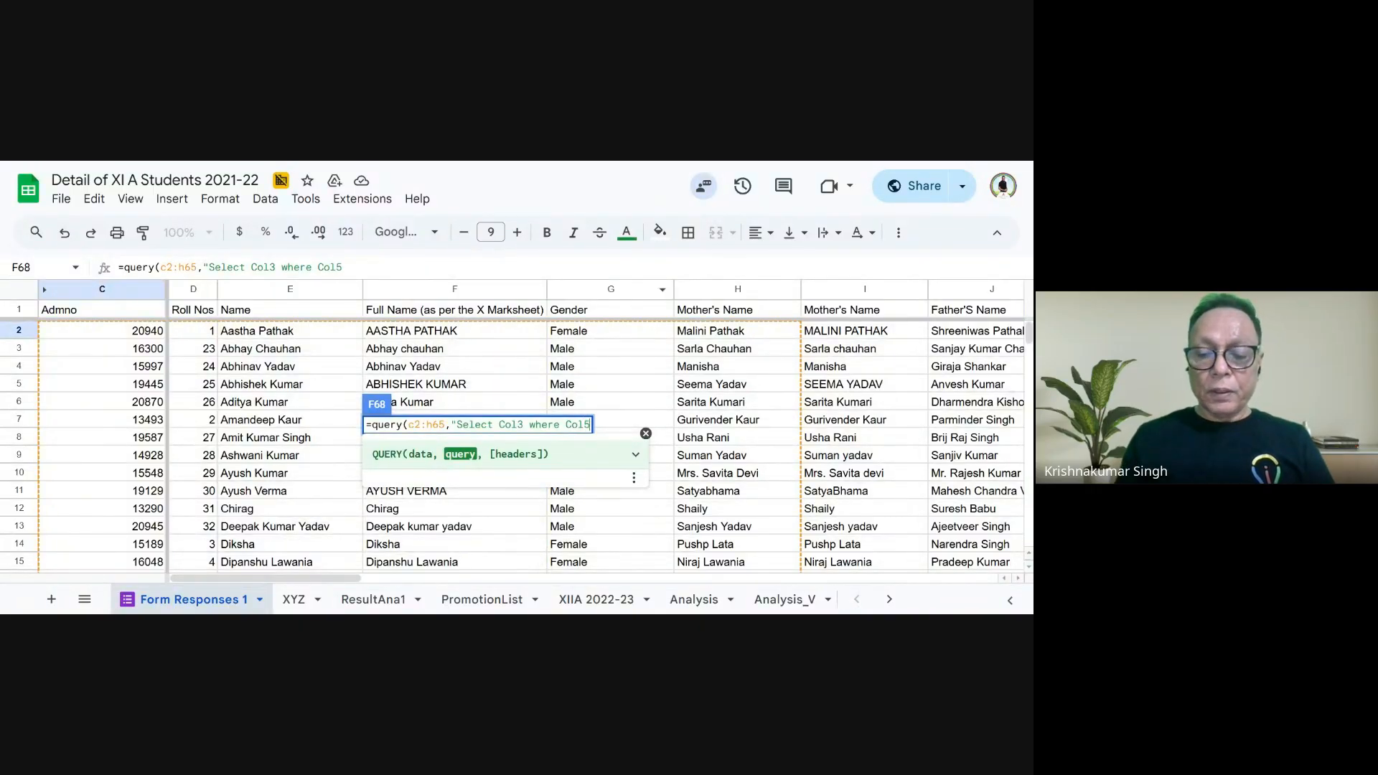
{"action": "type", "text": "="}
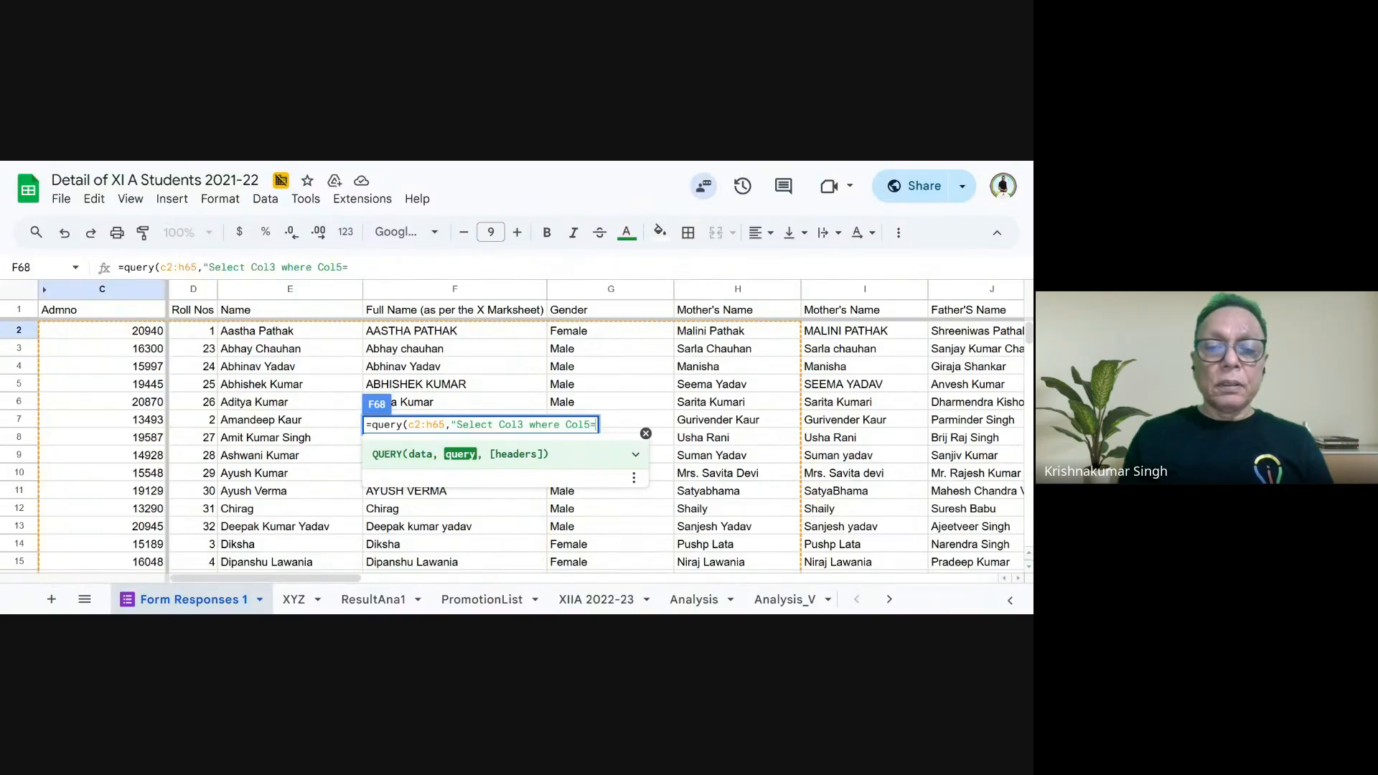
- Try to pick the Gender dropdown cell E68 as the Col5 criterion of the QUERY formula in F68
{"action": "scroll", "coordinate": [787, 459], "scroll_direction": "down", "scroll_amount": 2}
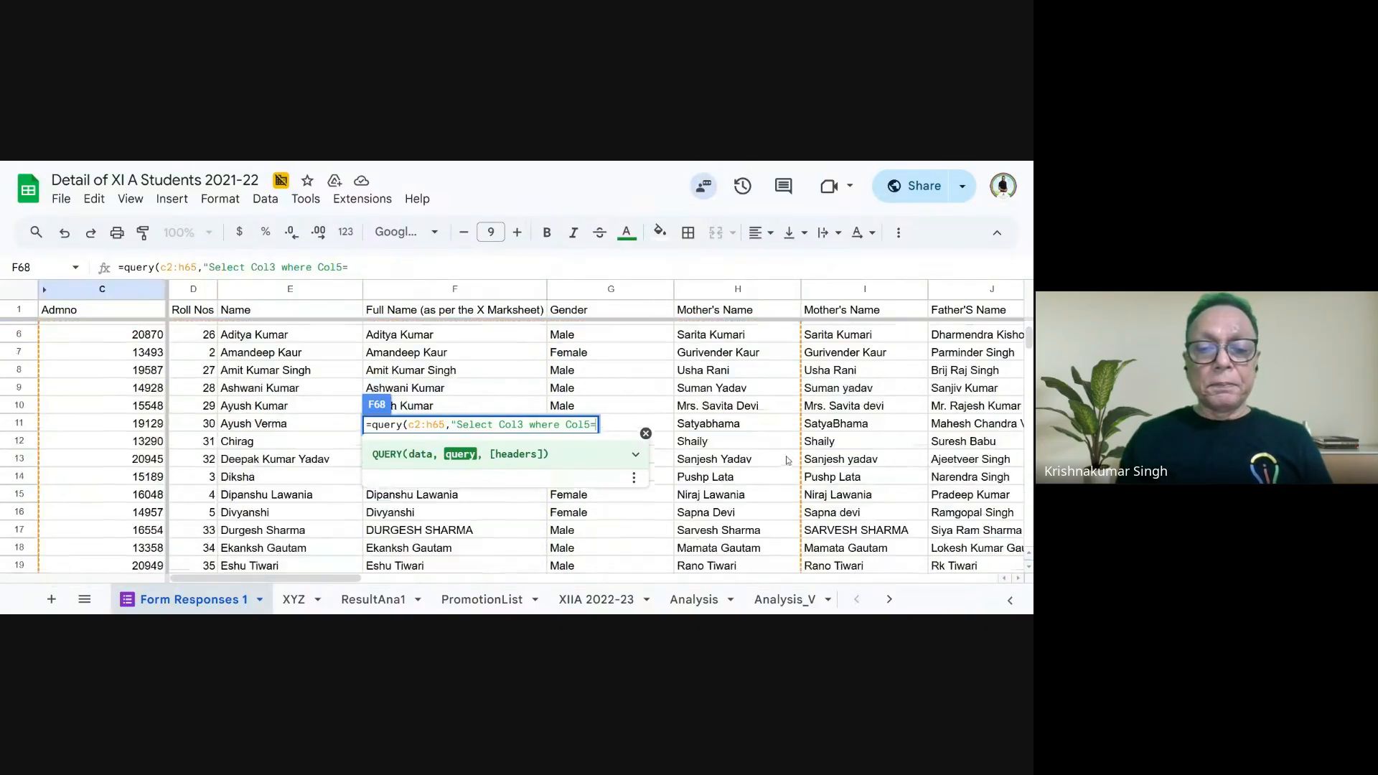
{"action": "scroll", "coordinate": [787, 460], "scroll_direction": "down", "scroll_amount": 19}
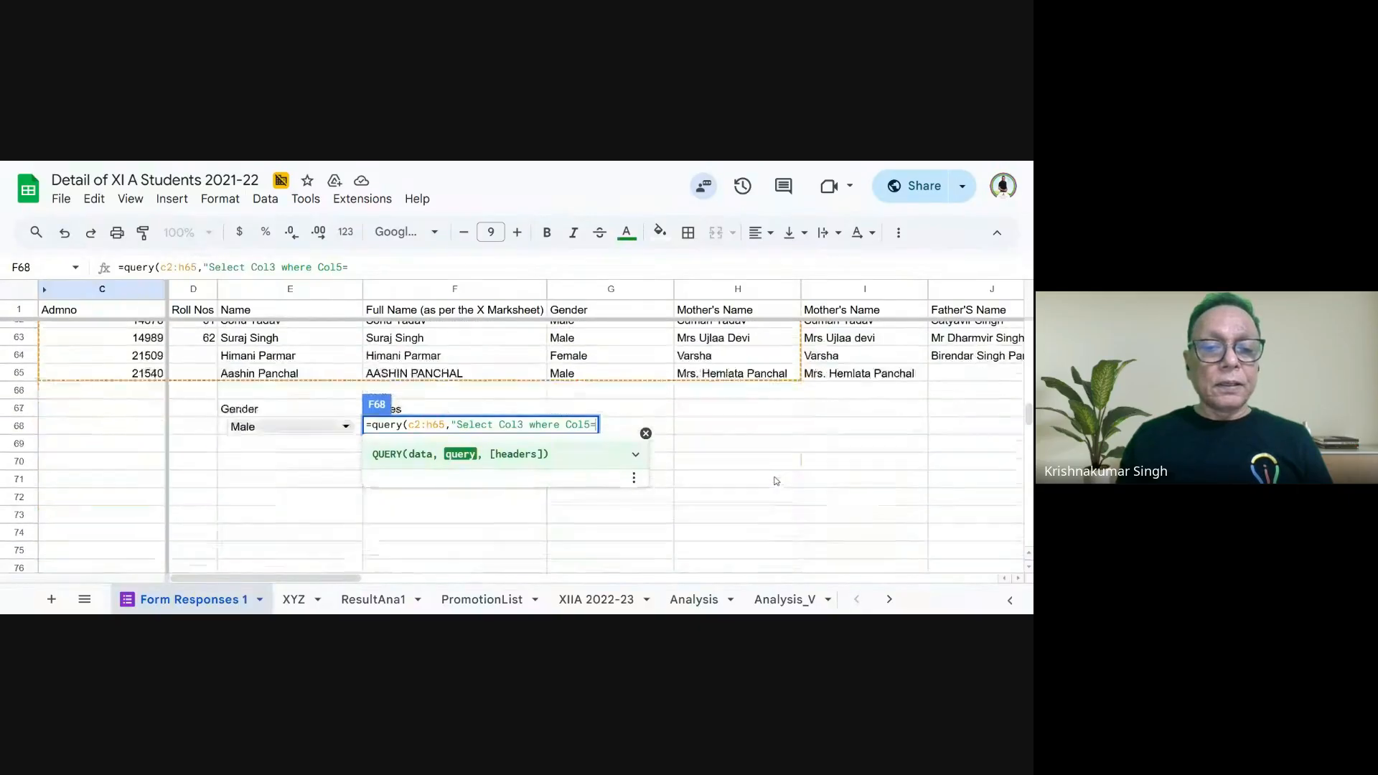
{"action": "scroll", "coordinate": [775, 480], "scroll_direction": "down", "scroll_amount": 1}
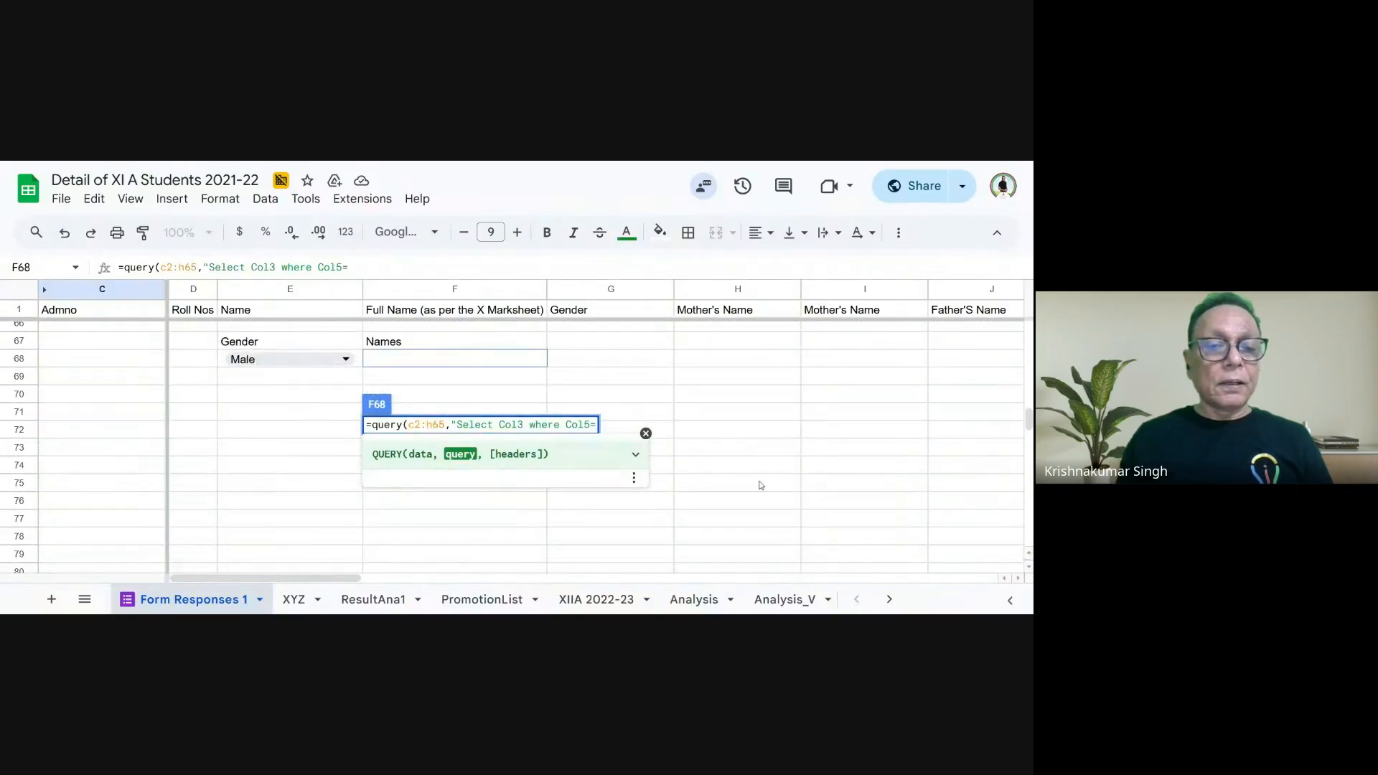
{"action": "left_click", "coordinate": [286, 365]}
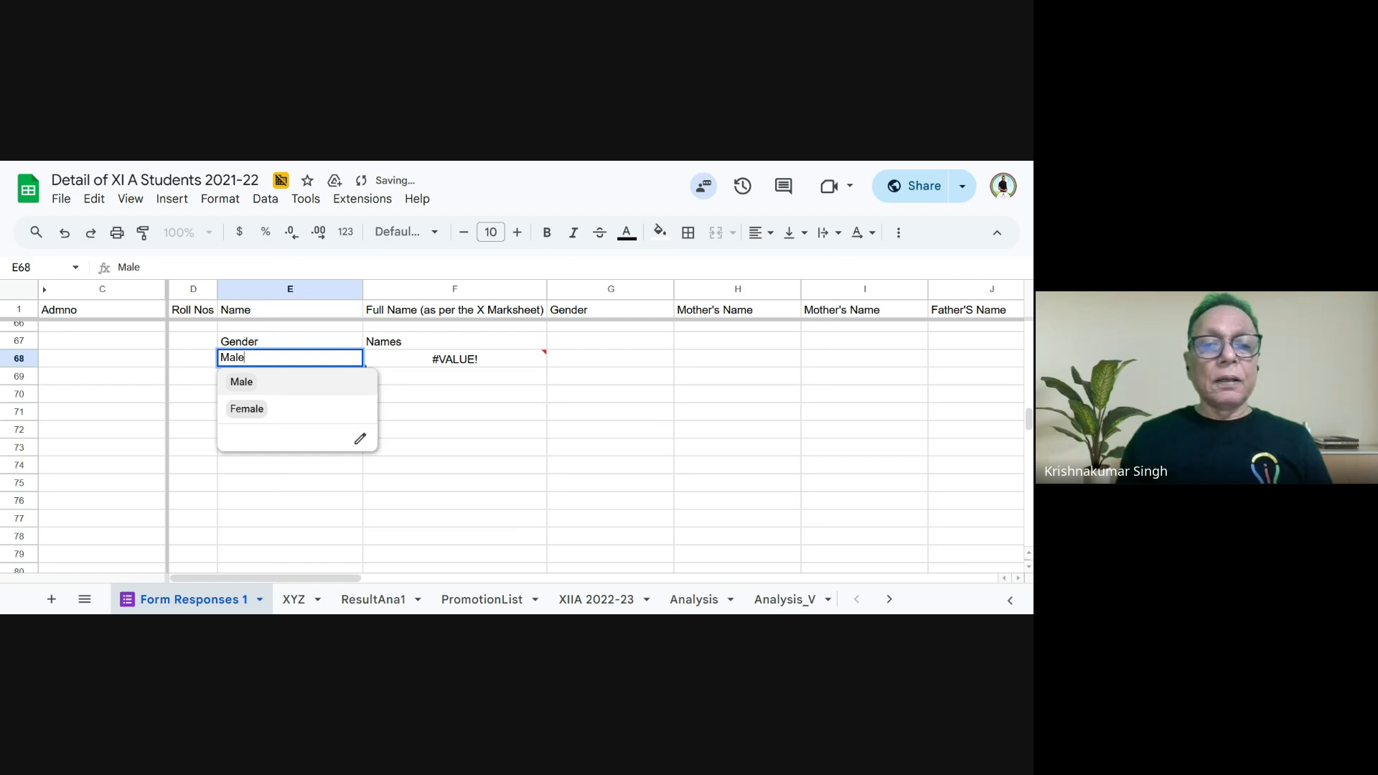
{"action": "left_click", "coordinate": [470, 364]}
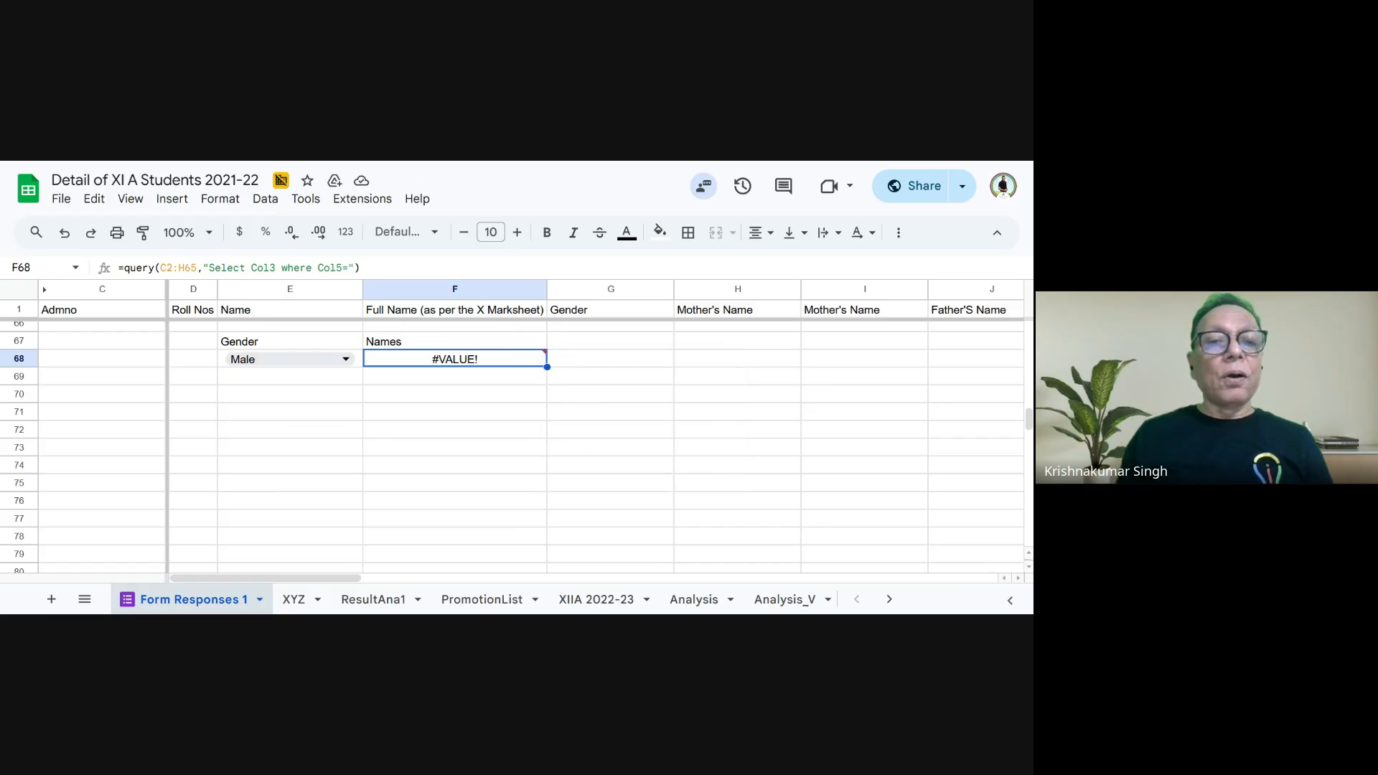
{"action": "left_click", "coordinate": [355, 268]}
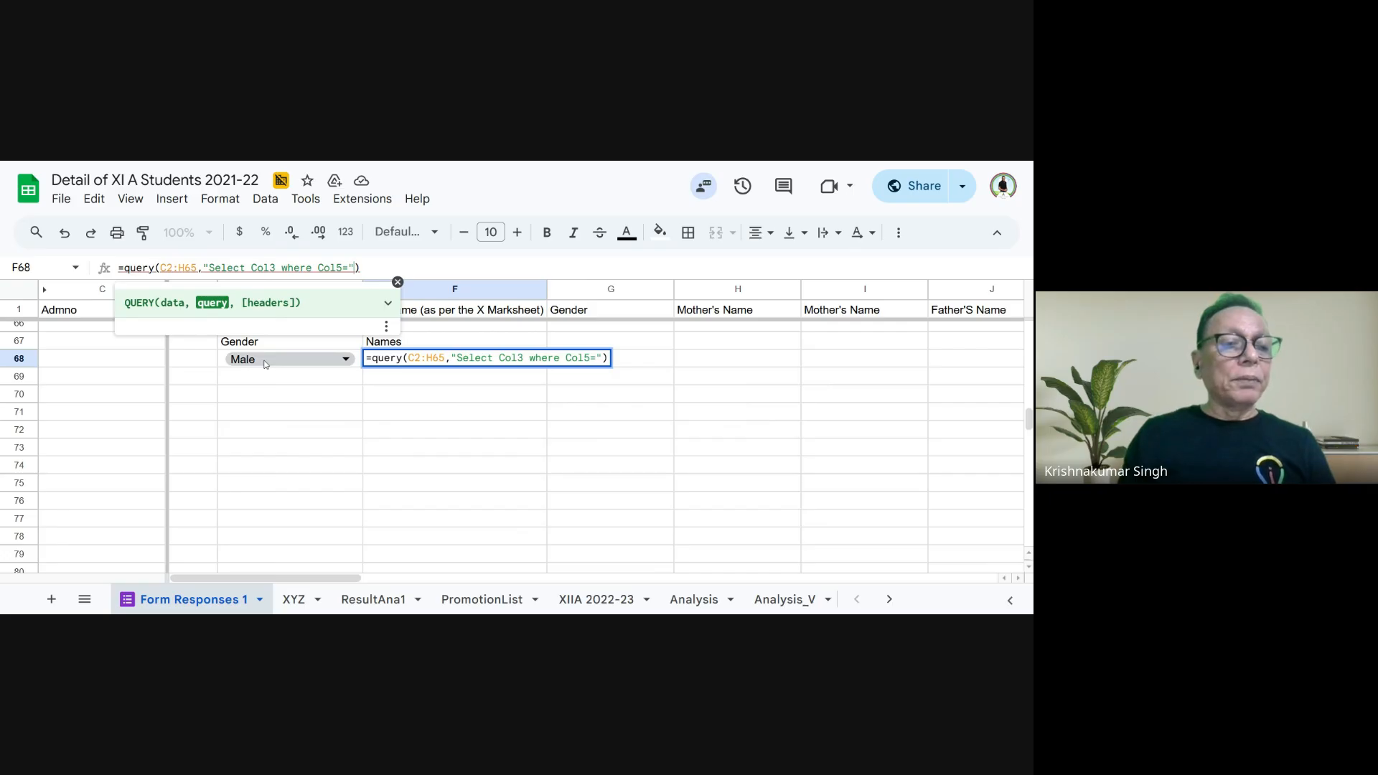
{"action": "left_click", "coordinate": [476, 452]}
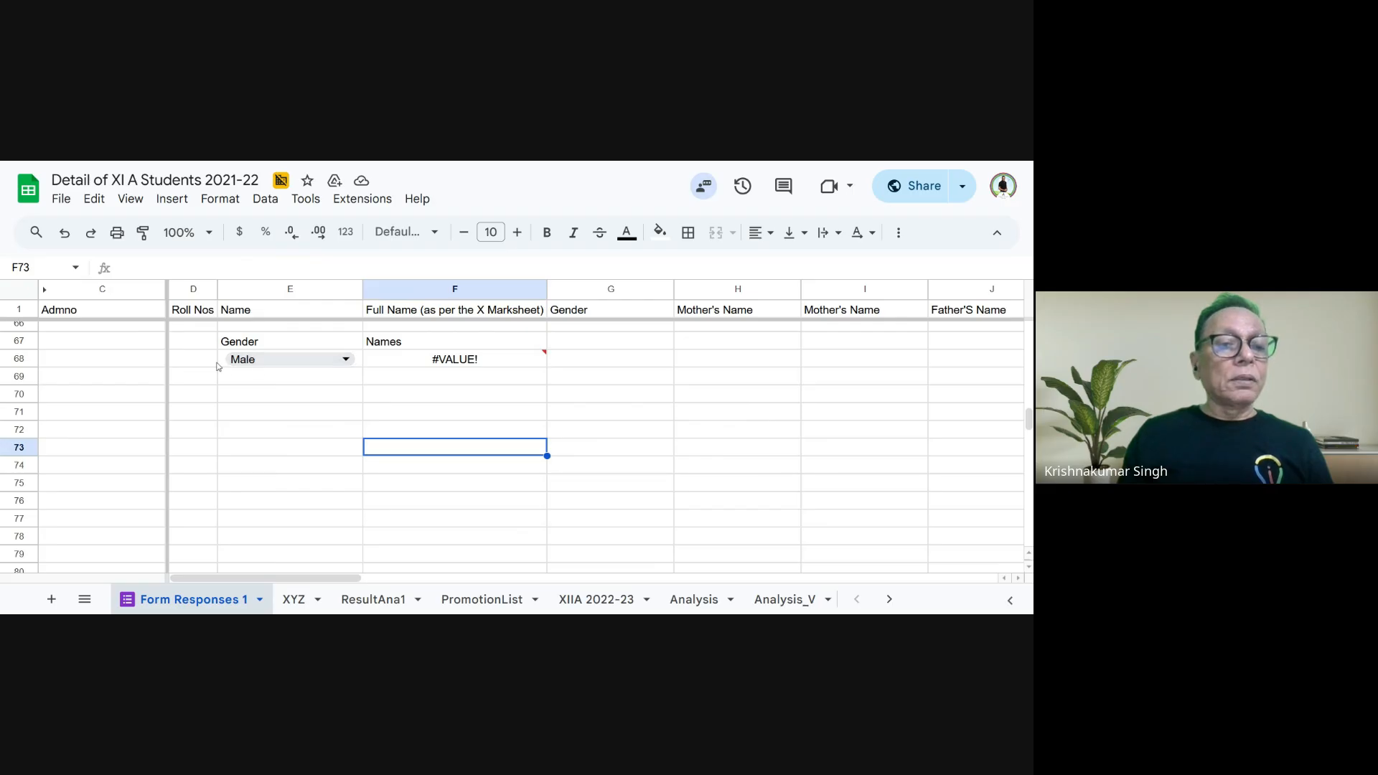
- Add the cell reference E68 and two quotation marks after Col5=" in the F68 formula and commit it
{"action": "left_click", "coordinate": [474, 361]}
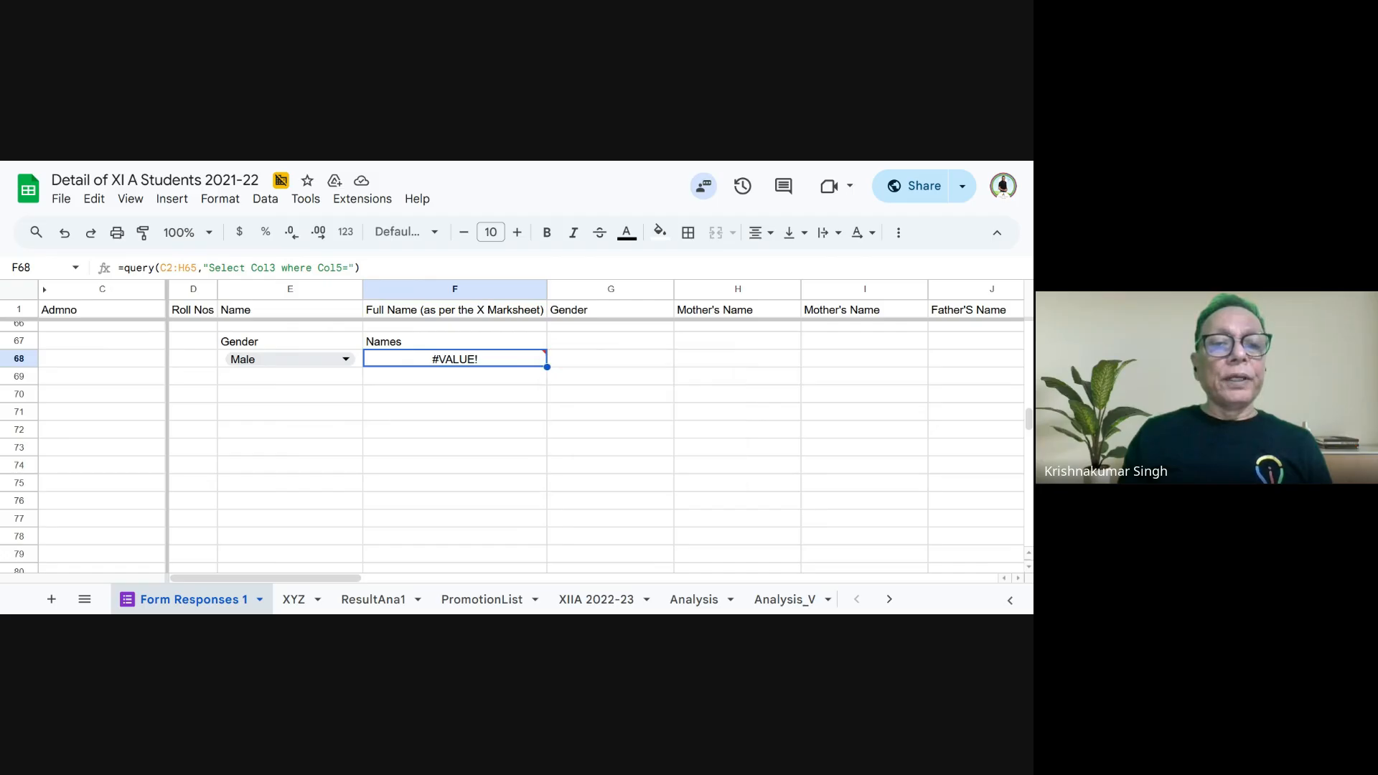
{"action": "key", "text": "F2"}
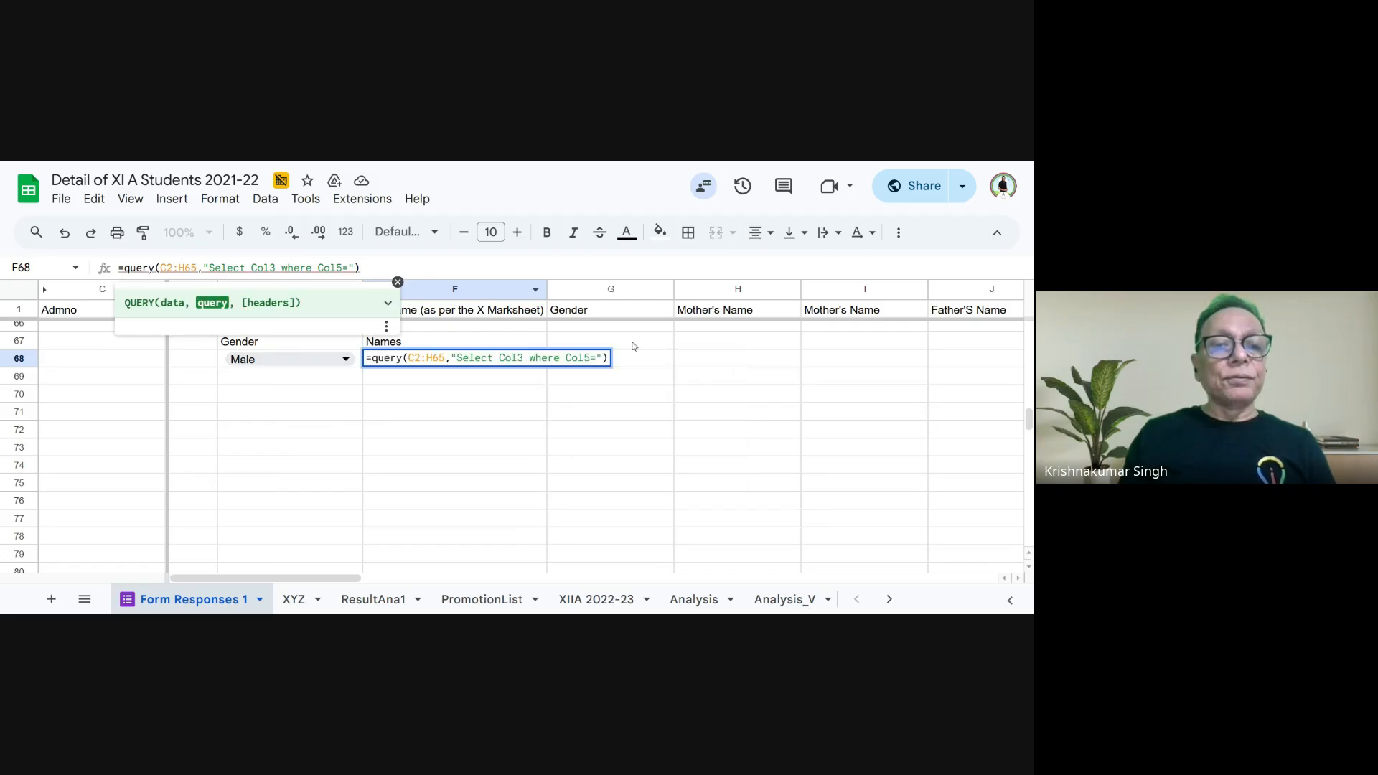
{"action": "type", "text": "E68"}
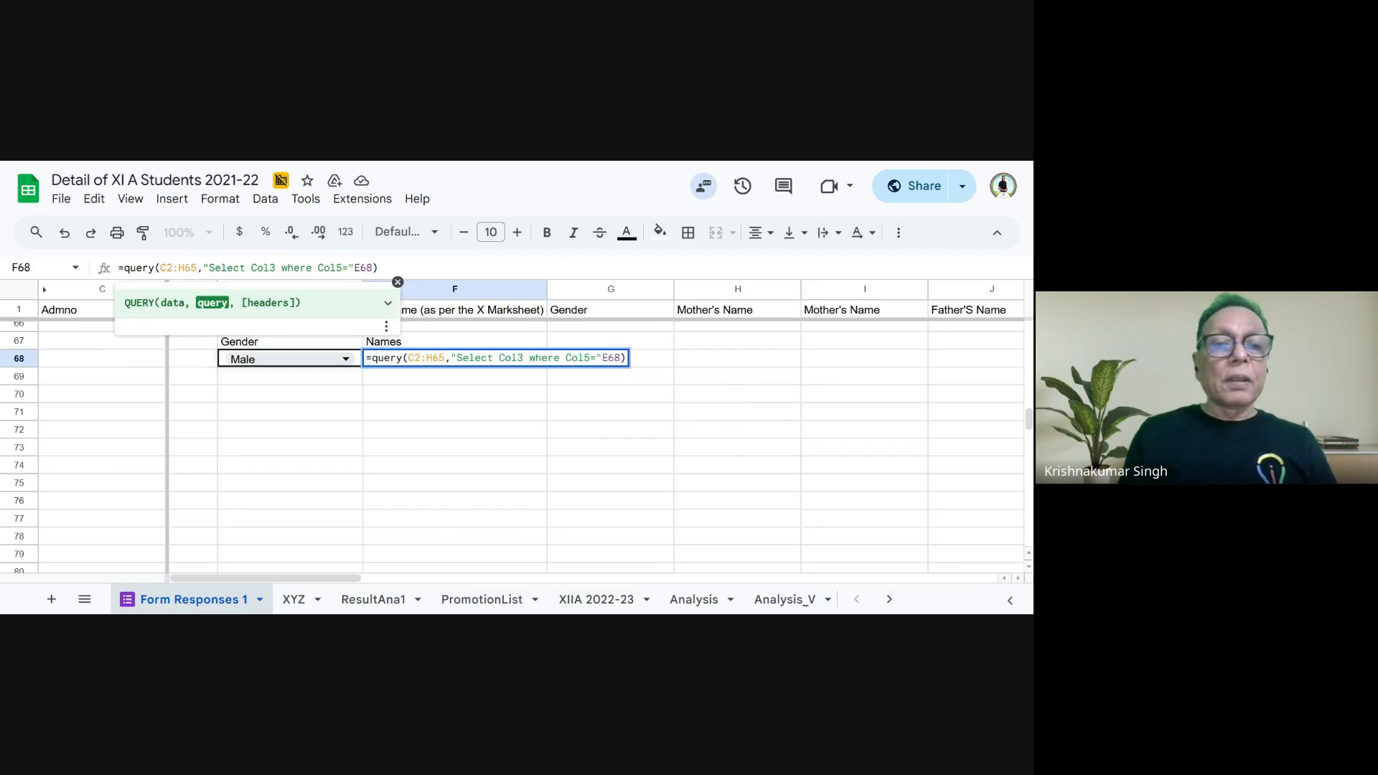
{"action": "type", "text": "\""}
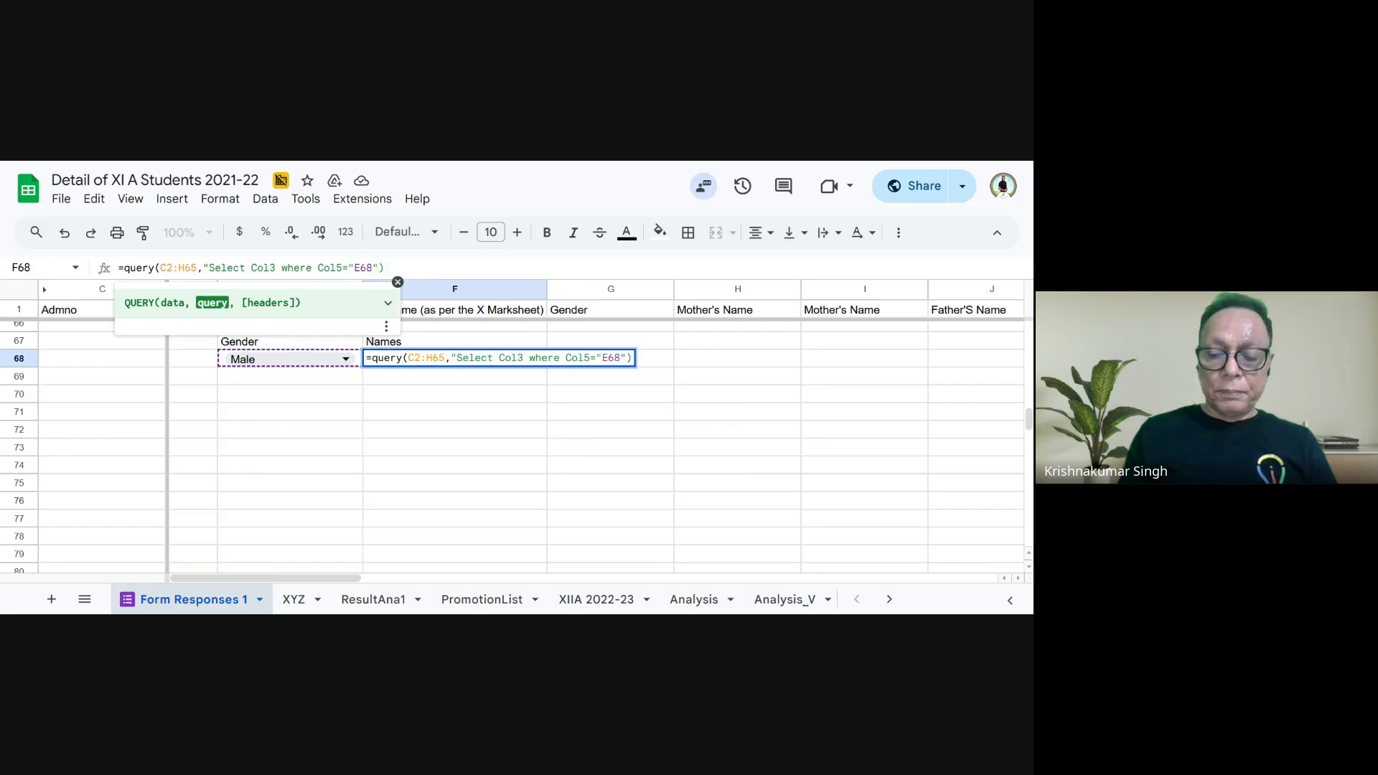
{"action": "type", "text": "\""}
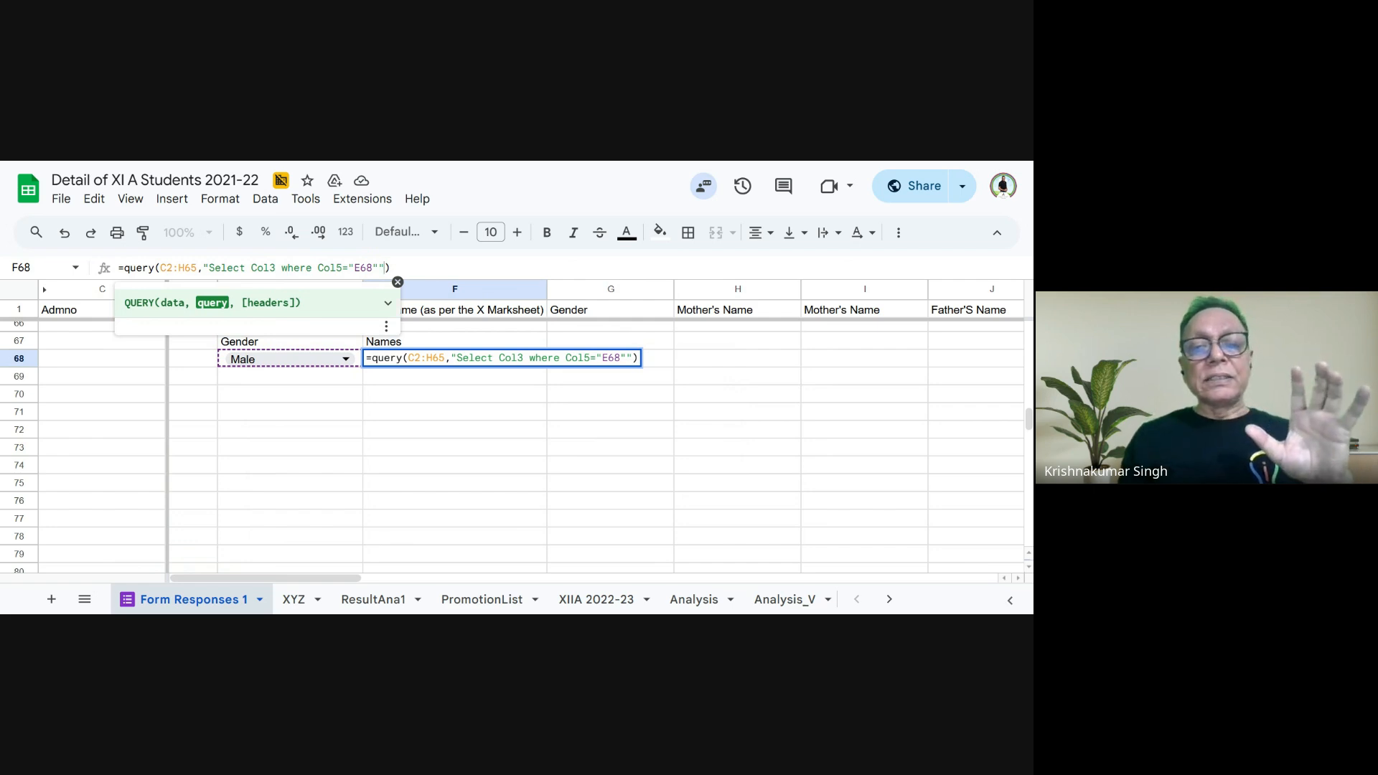
{"action": "key", "text": "Return"}
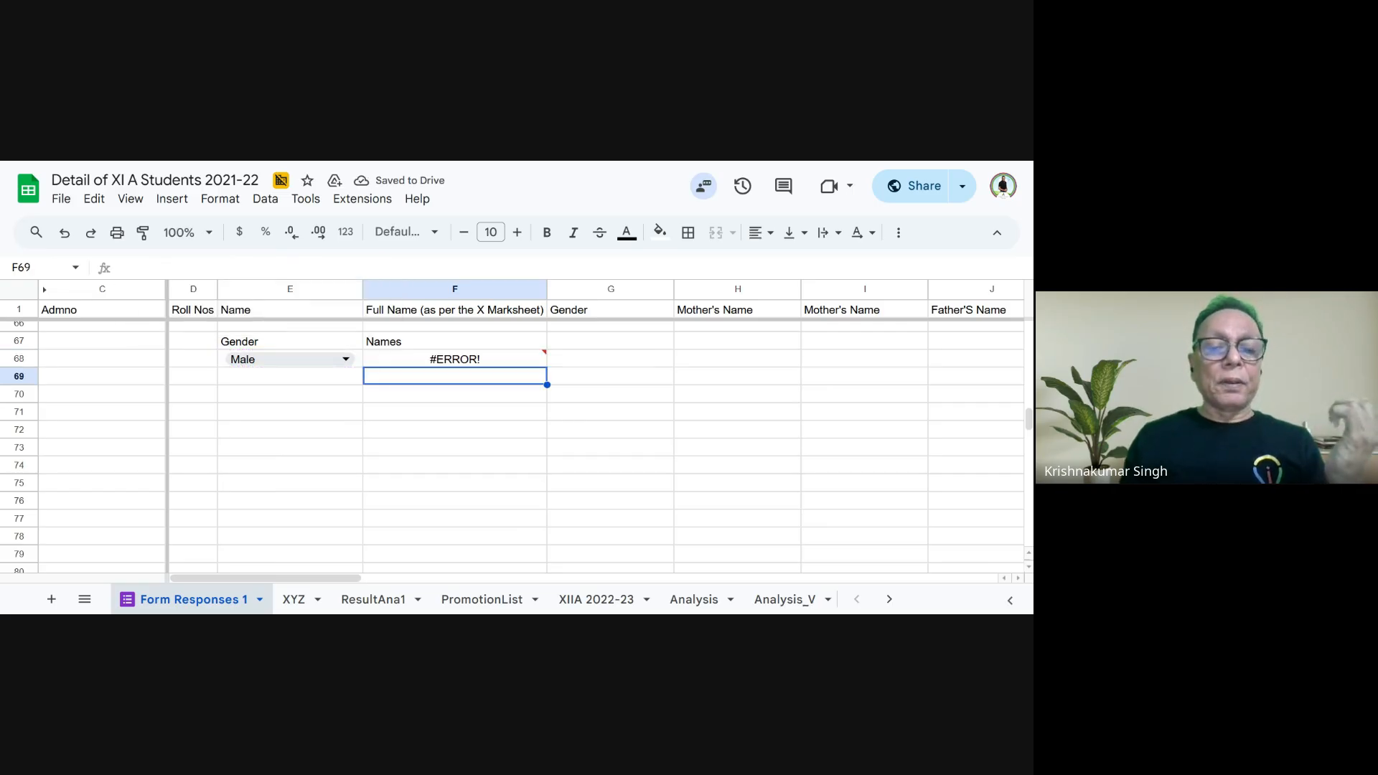
- Correct the F68 criterion to Col5='"&E68&"'" so the query takes its gender from E68, and commit the formula
{"action": "left_click", "coordinate": [415, 356]}
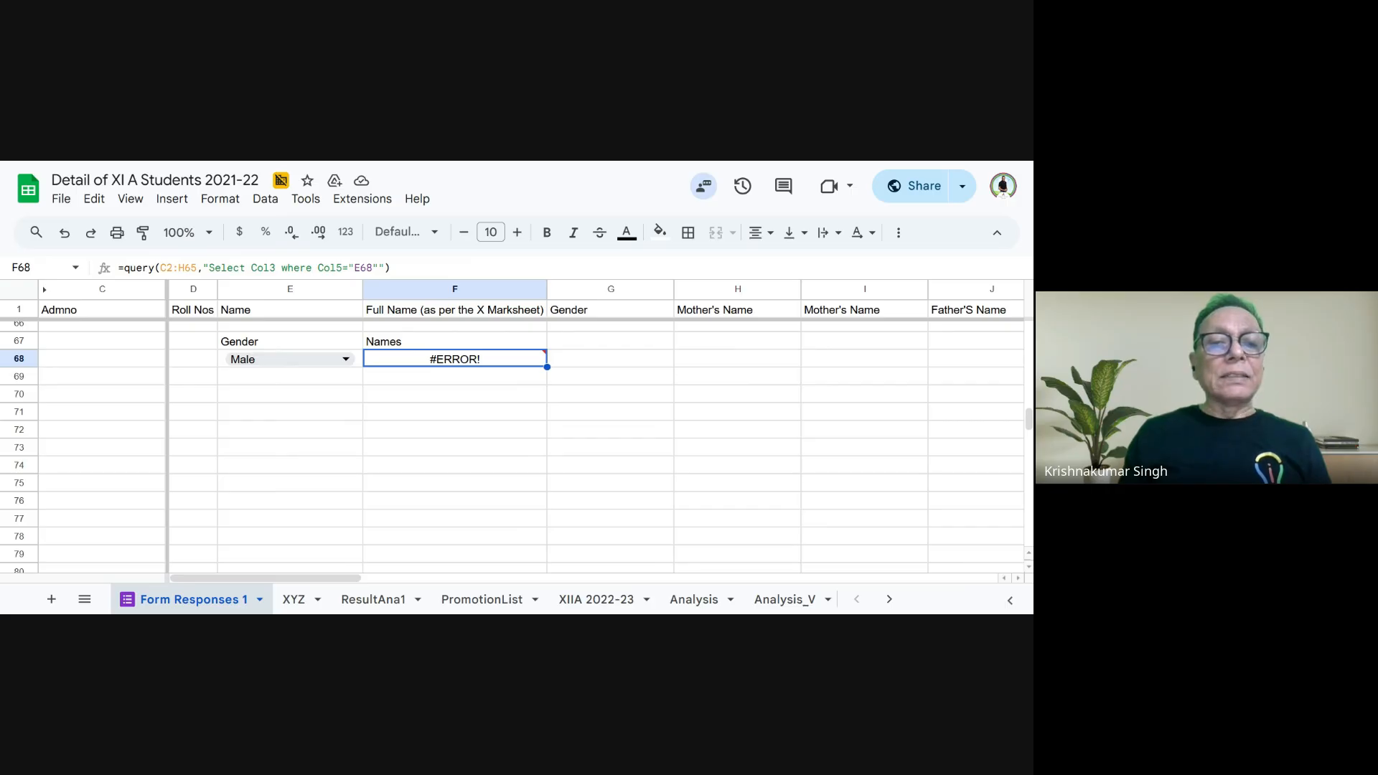
{"action": "left_click", "coordinate": [348, 268]}
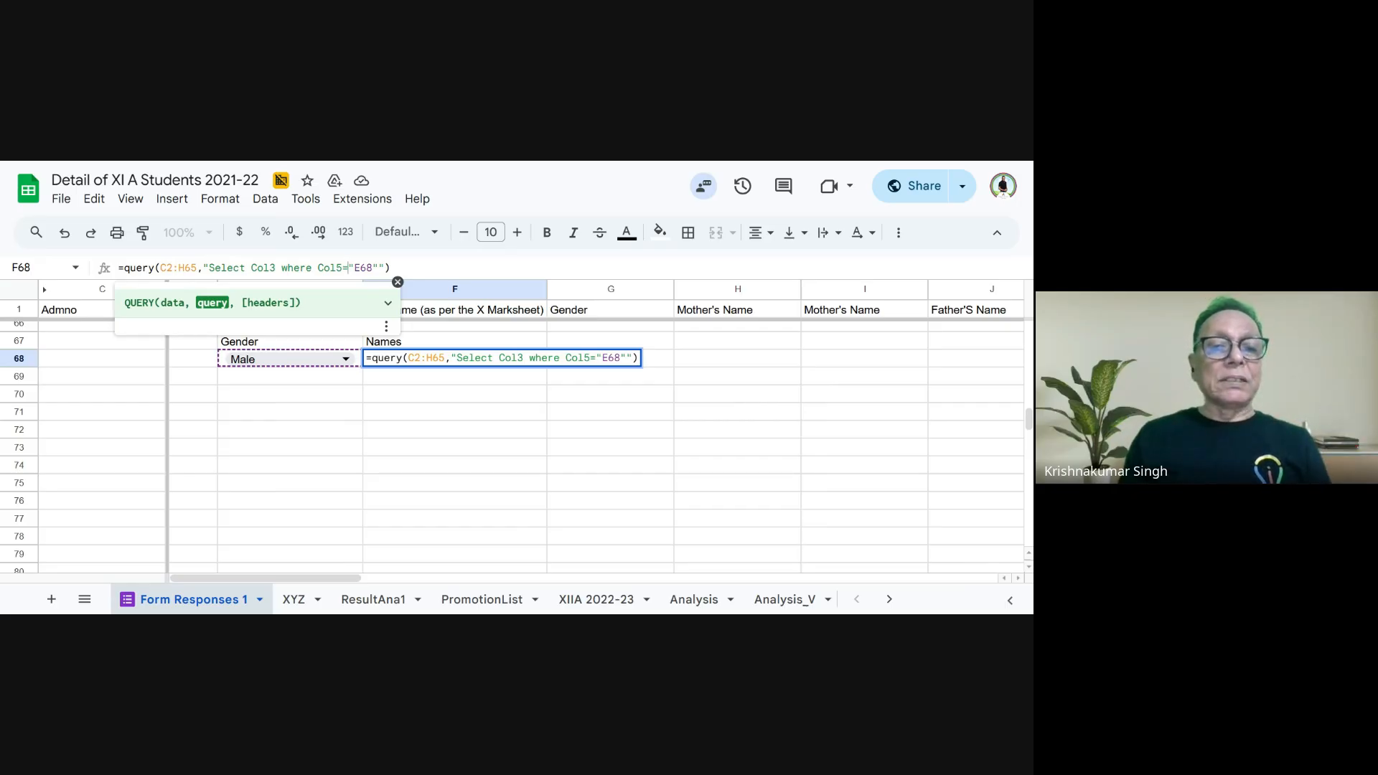
{"action": "type", "text": "'"}
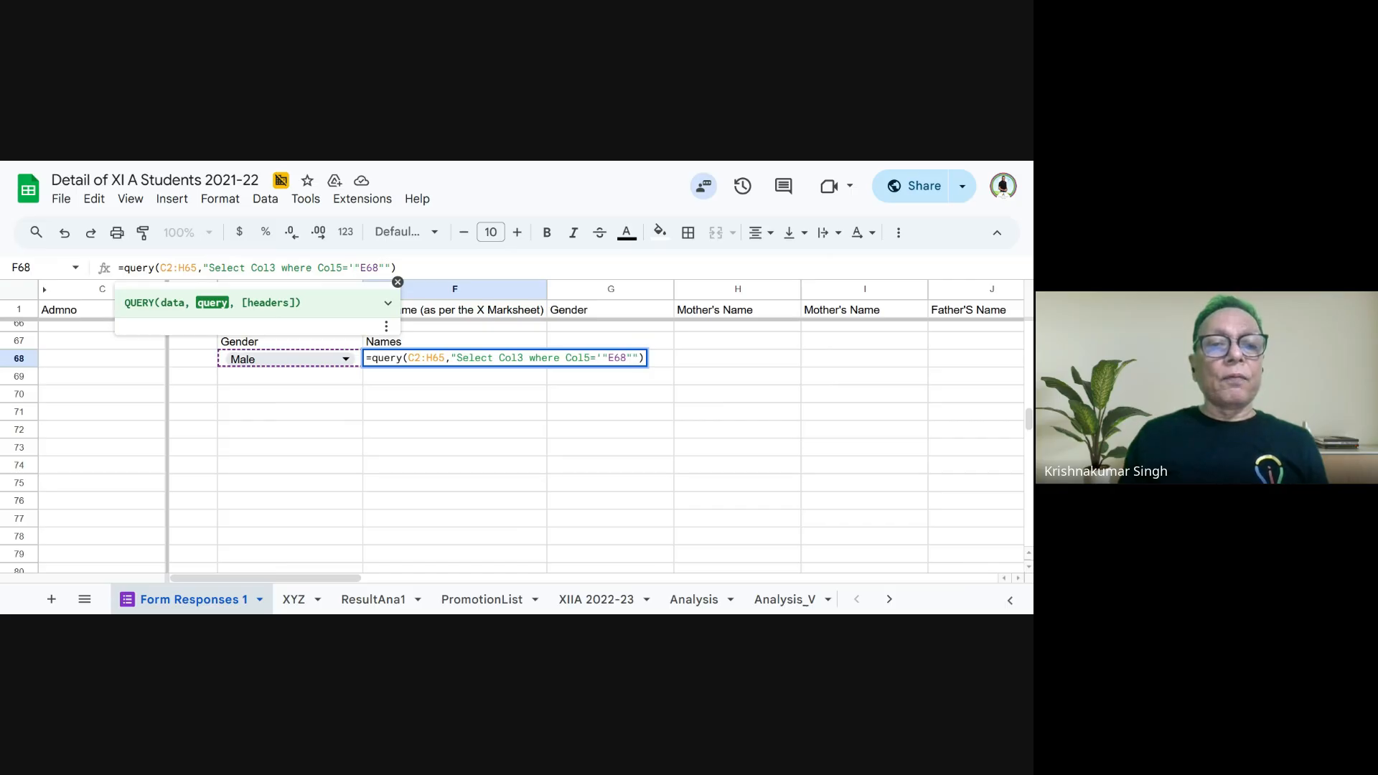
{"action": "left_click_drag", "start_coordinate": [373, 267], "coordinate": [379, 268]}
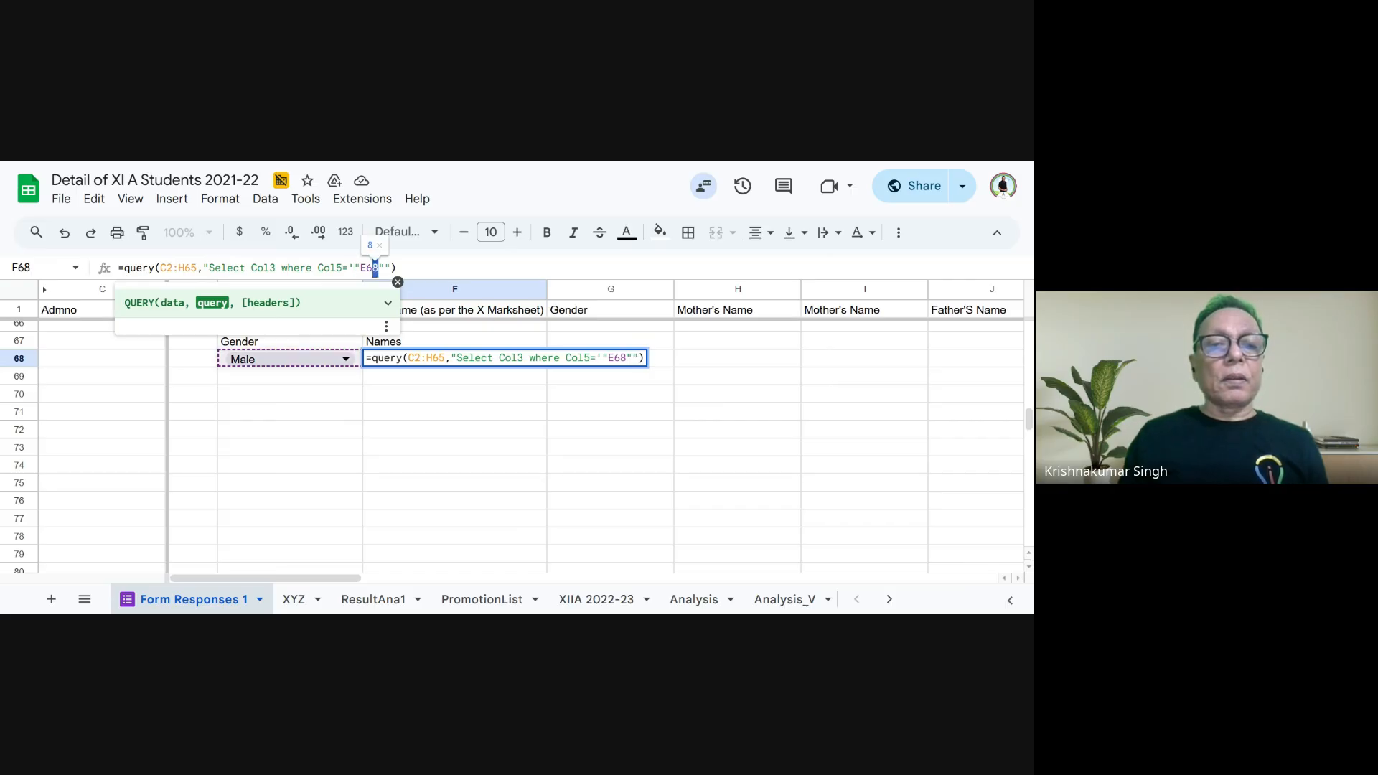
{"action": "left_click", "coordinate": [379, 268]}
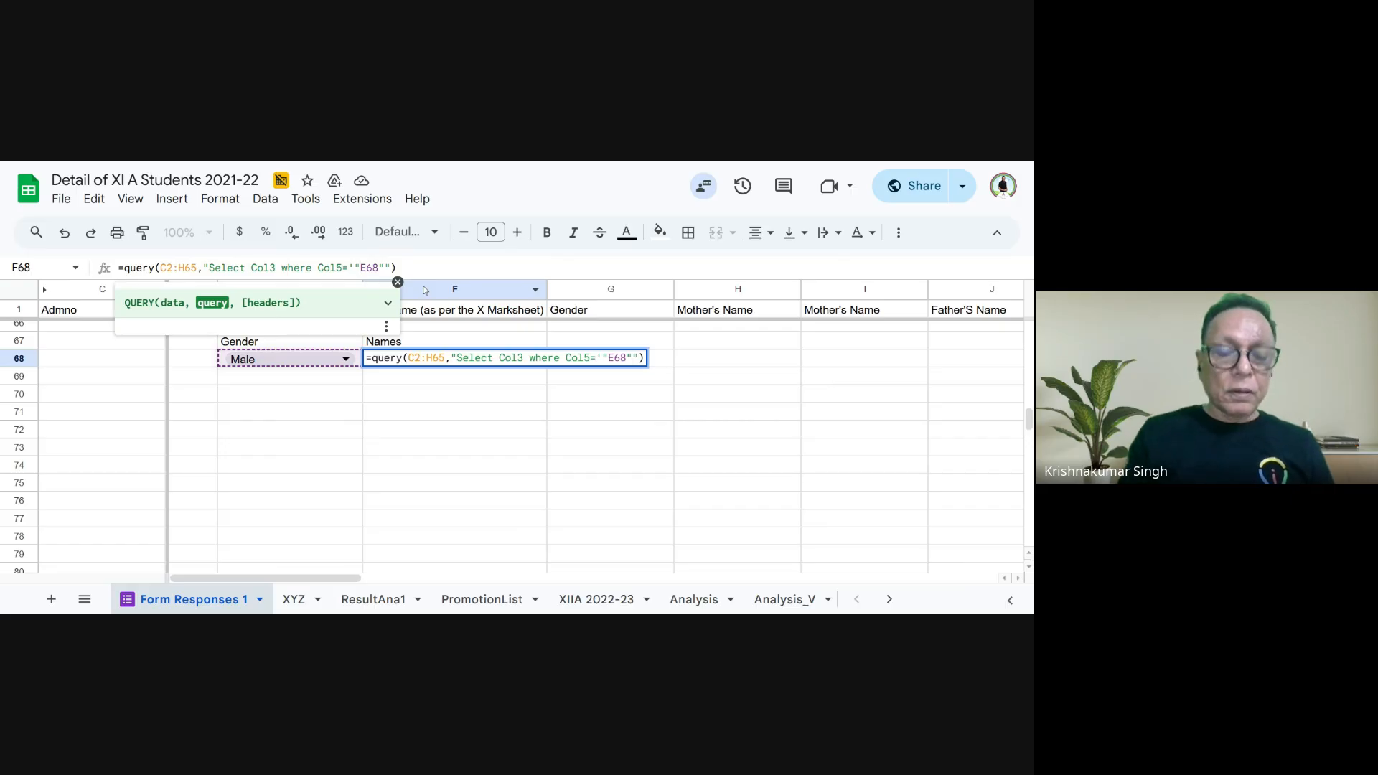
{"action": "type", "text": "&E68"}
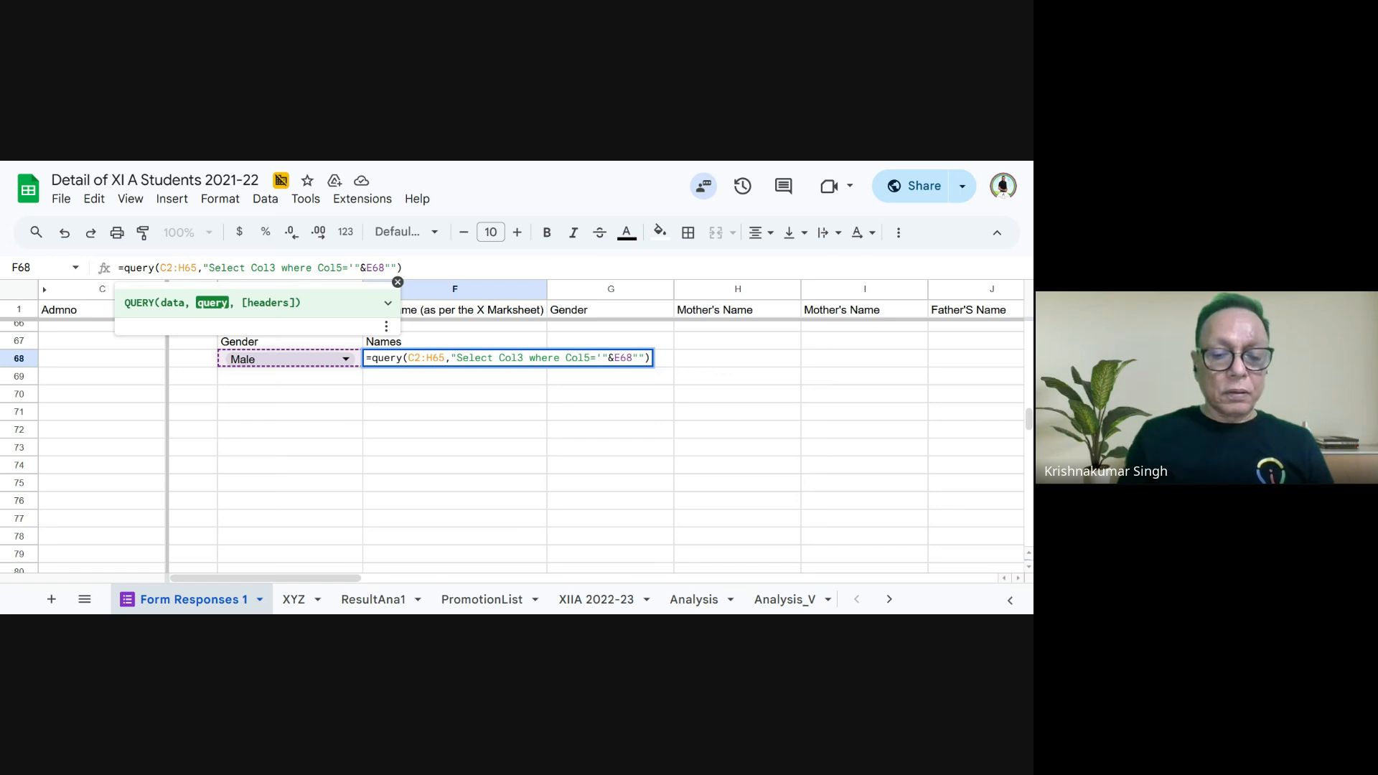
{"action": "type", "text": "&\""}
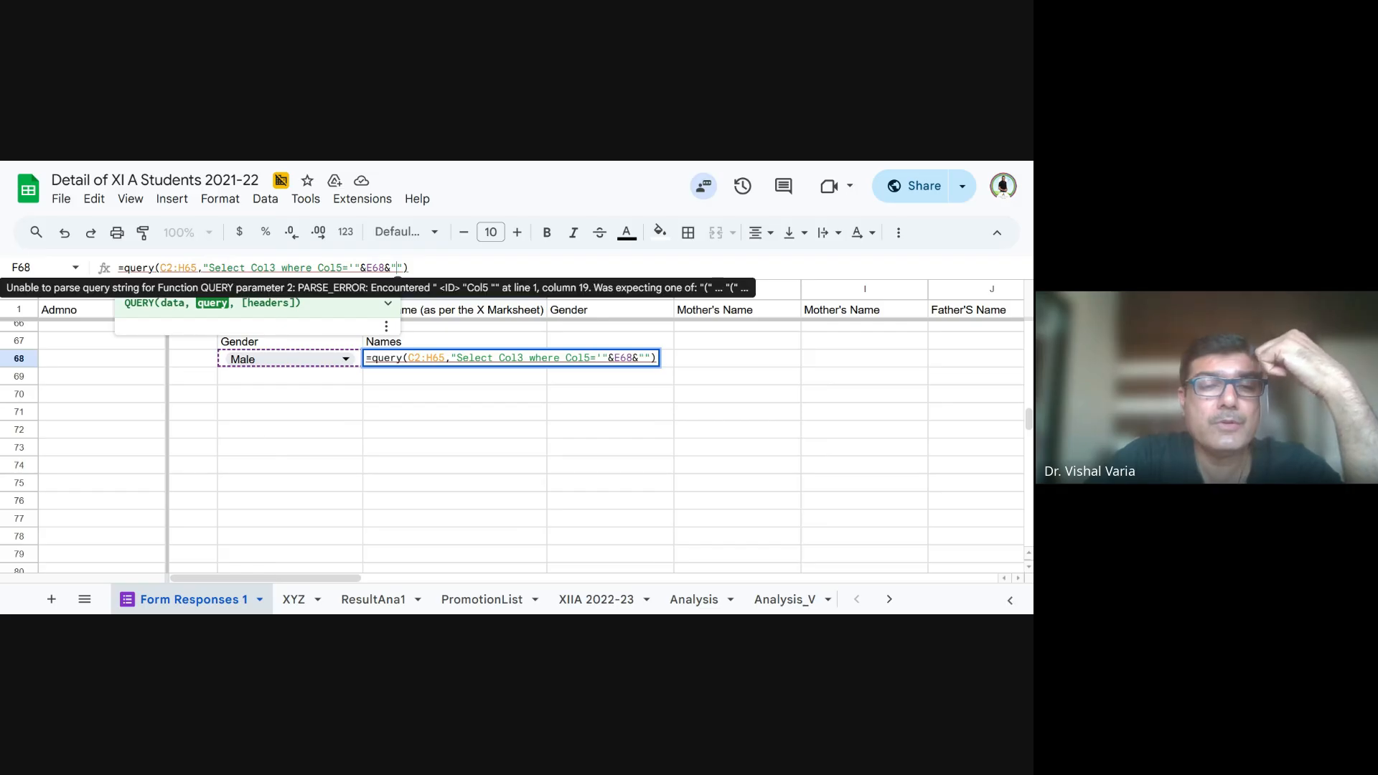
{"action": "type", "text": "'"}
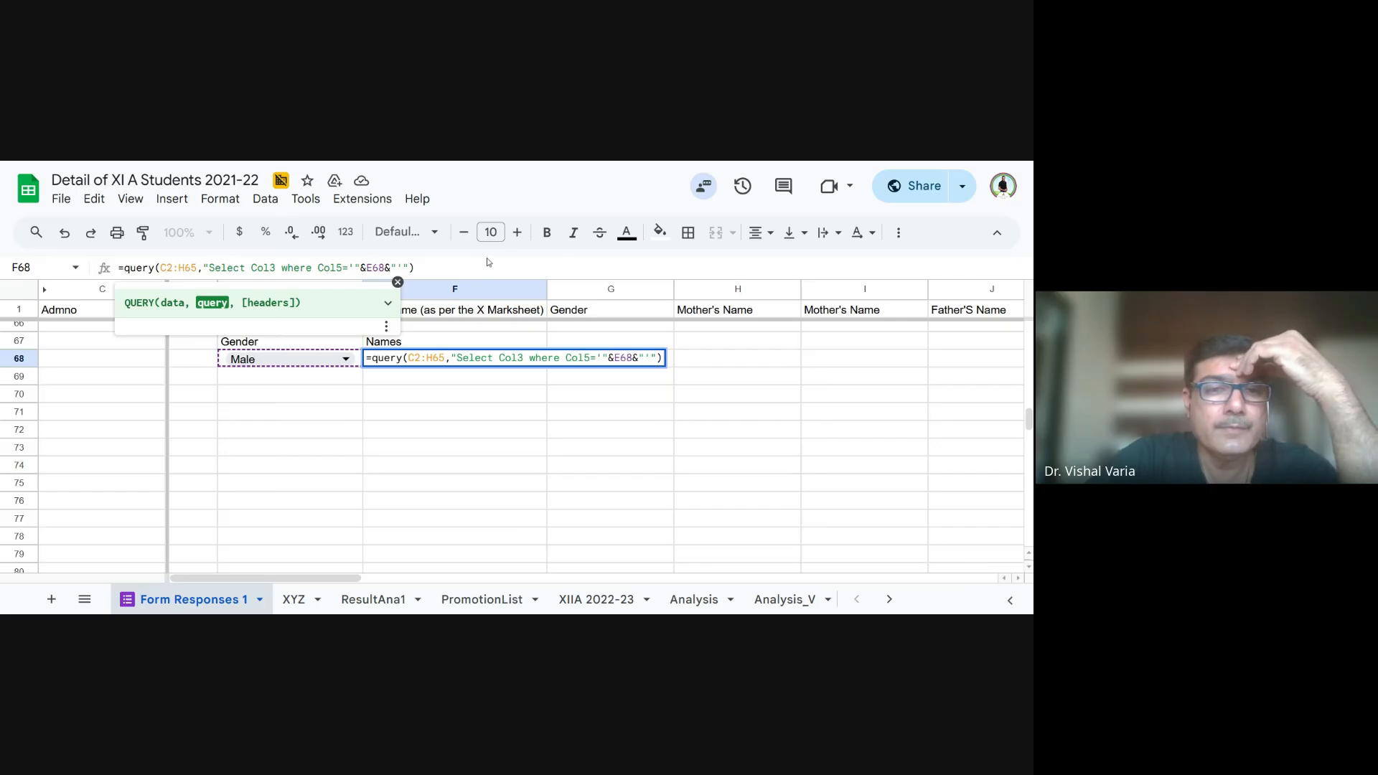
{"action": "key", "text": "Return"}
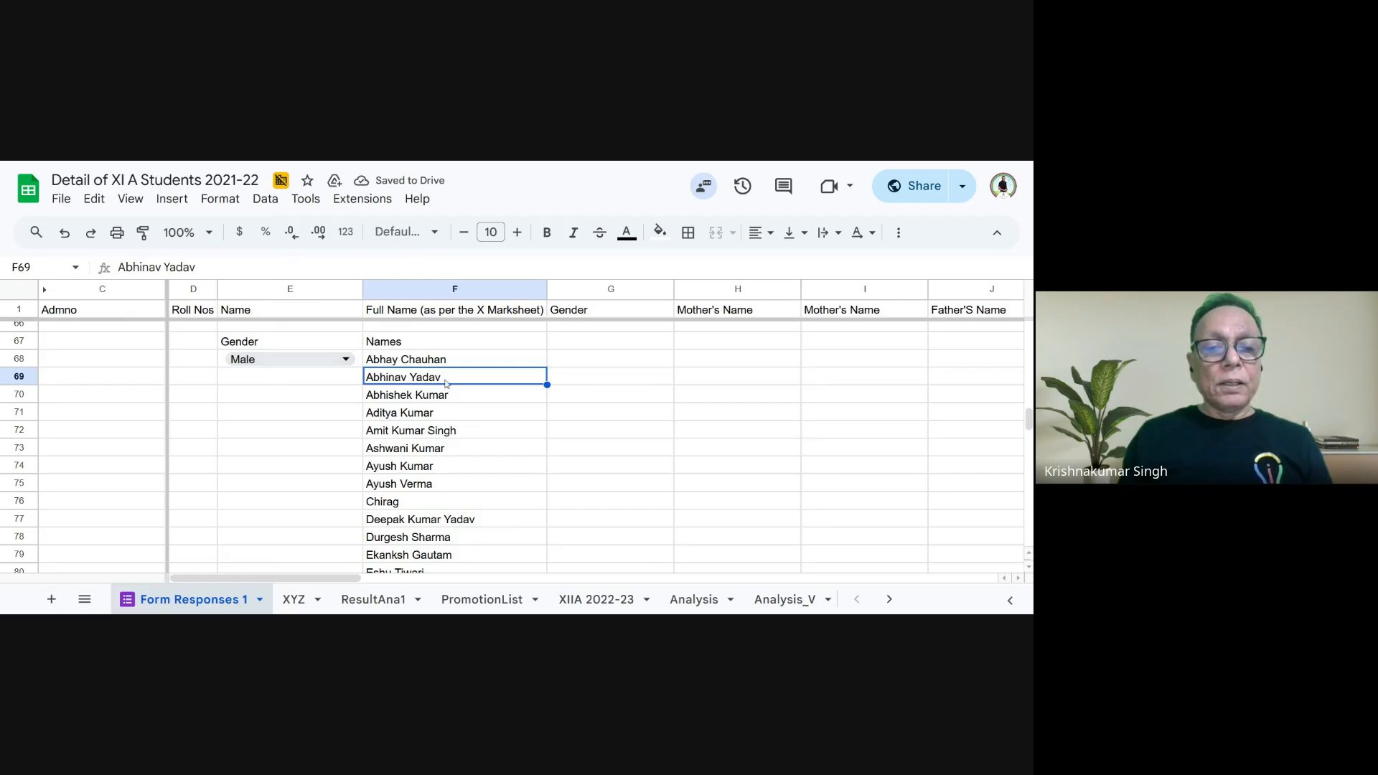
- Look through the queried names, then set the Gender dropdown in E68 to Female and check the list under Names
{"action": "scroll", "coordinate": [446, 406], "scroll_direction": "down", "scroll_amount": 3}
{"action": "scroll", "coordinate": [446, 407], "scroll_direction": "down", "scroll_amount": 10}
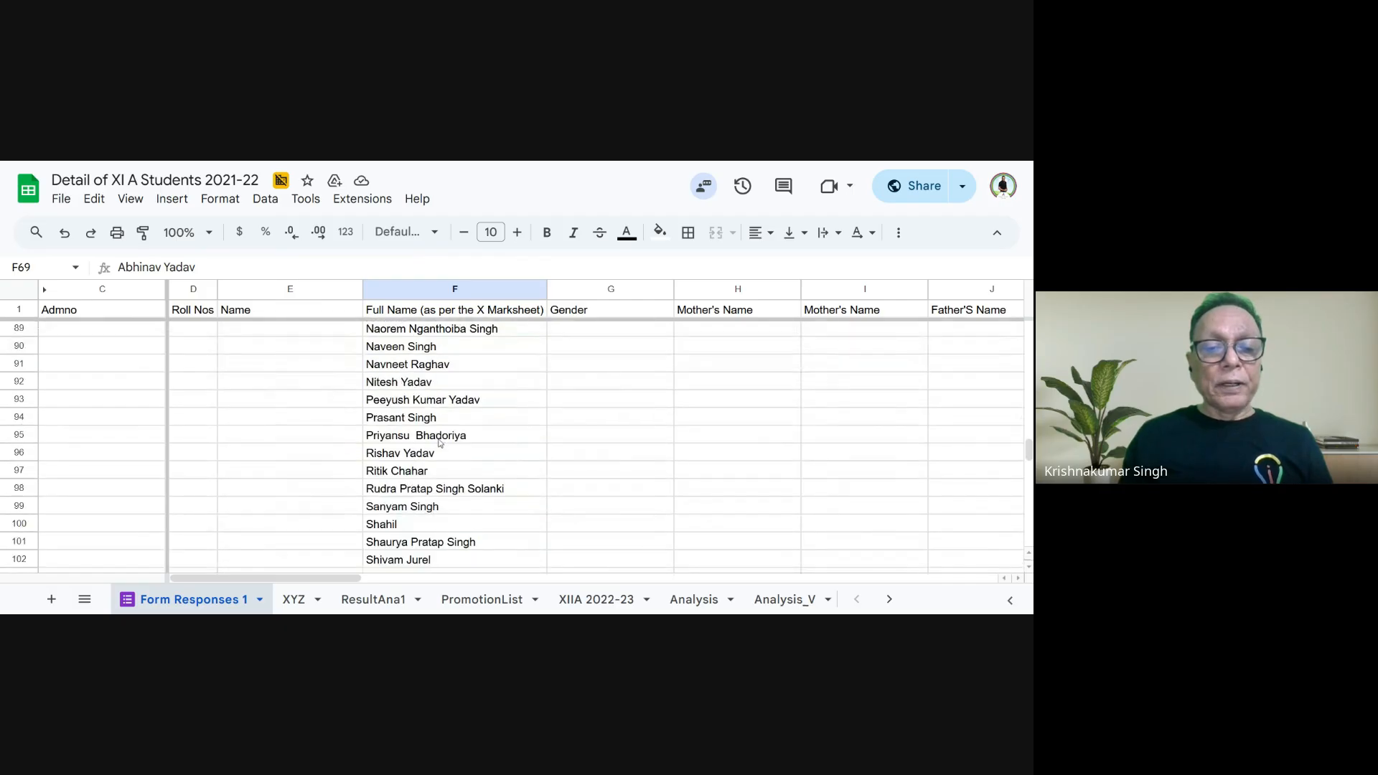
{"action": "scroll", "coordinate": [444, 457], "scroll_direction": "up", "scroll_amount": 5}
{"action": "scroll", "coordinate": [443, 457], "scroll_direction": "up", "scroll_amount": 10}
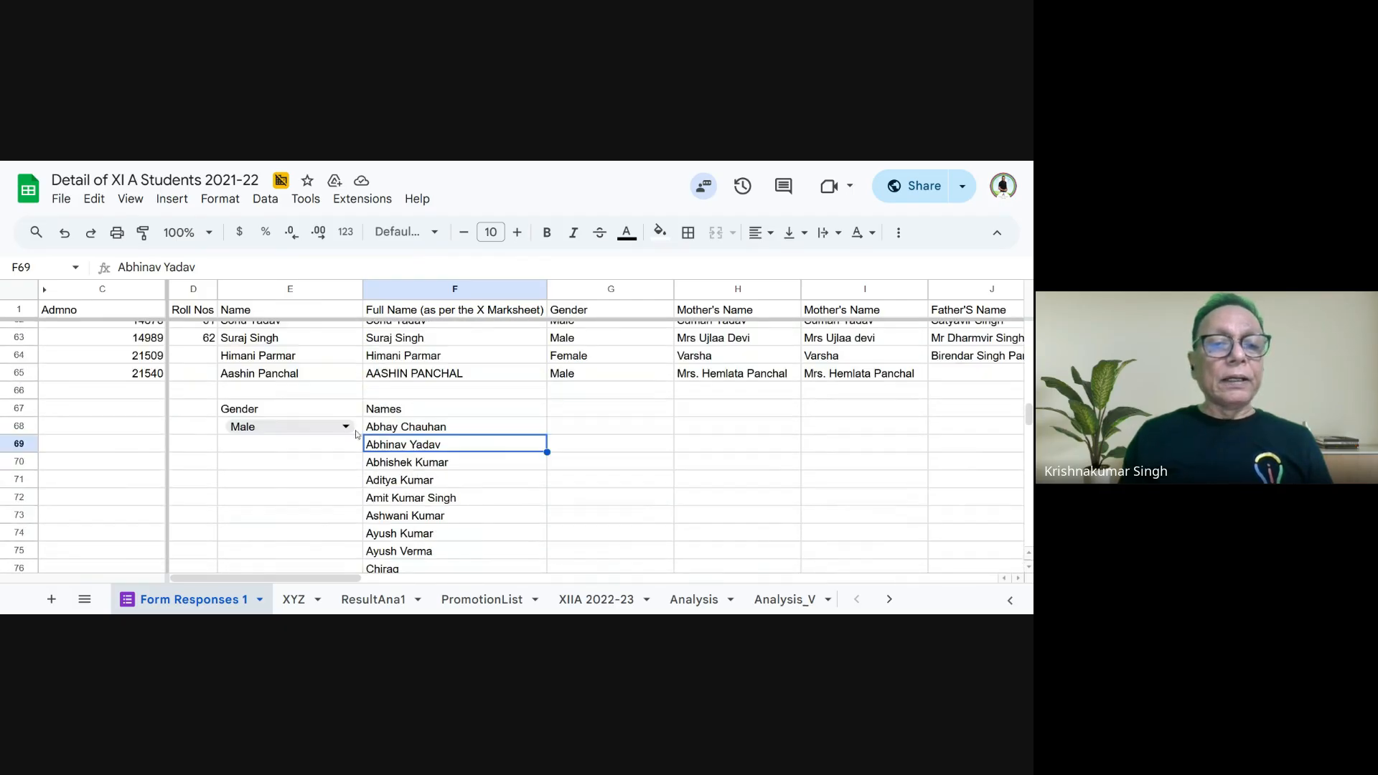
{"action": "left_click", "coordinate": [312, 429]}
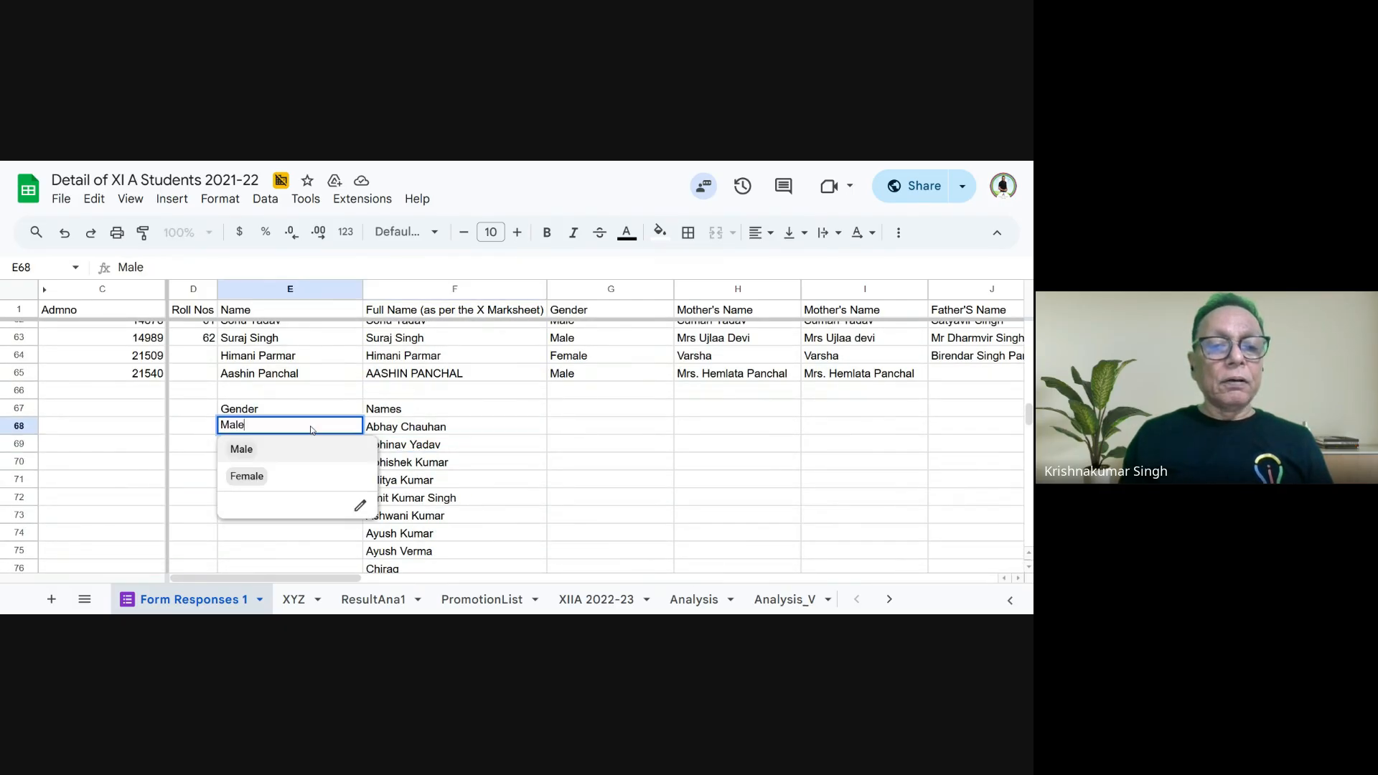
{"action": "left_click", "coordinate": [307, 479]}
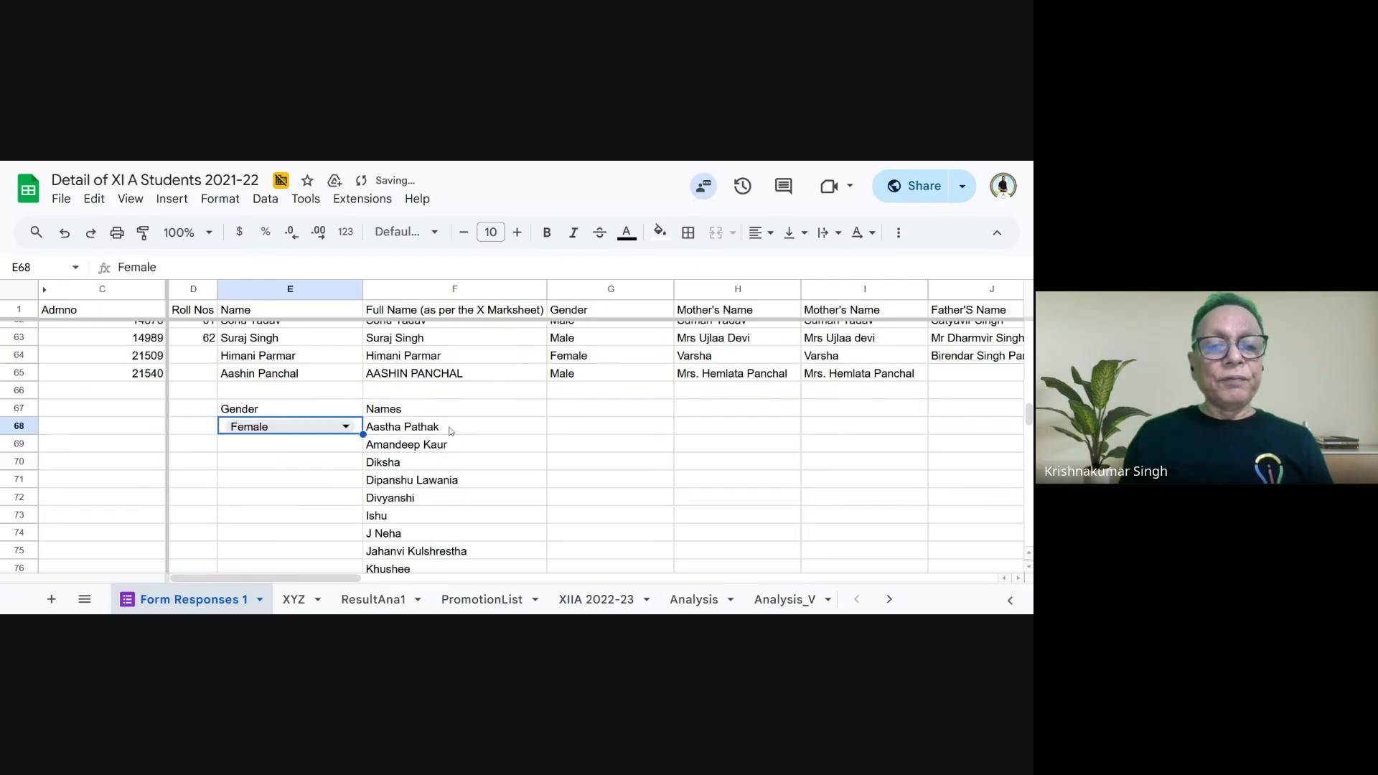
{"action": "scroll", "coordinate": [451, 430], "scroll_direction": "down", "scroll_amount": 6}
{"action": "scroll", "coordinate": [450, 448], "scroll_direction": "up", "scroll_amount": 6}
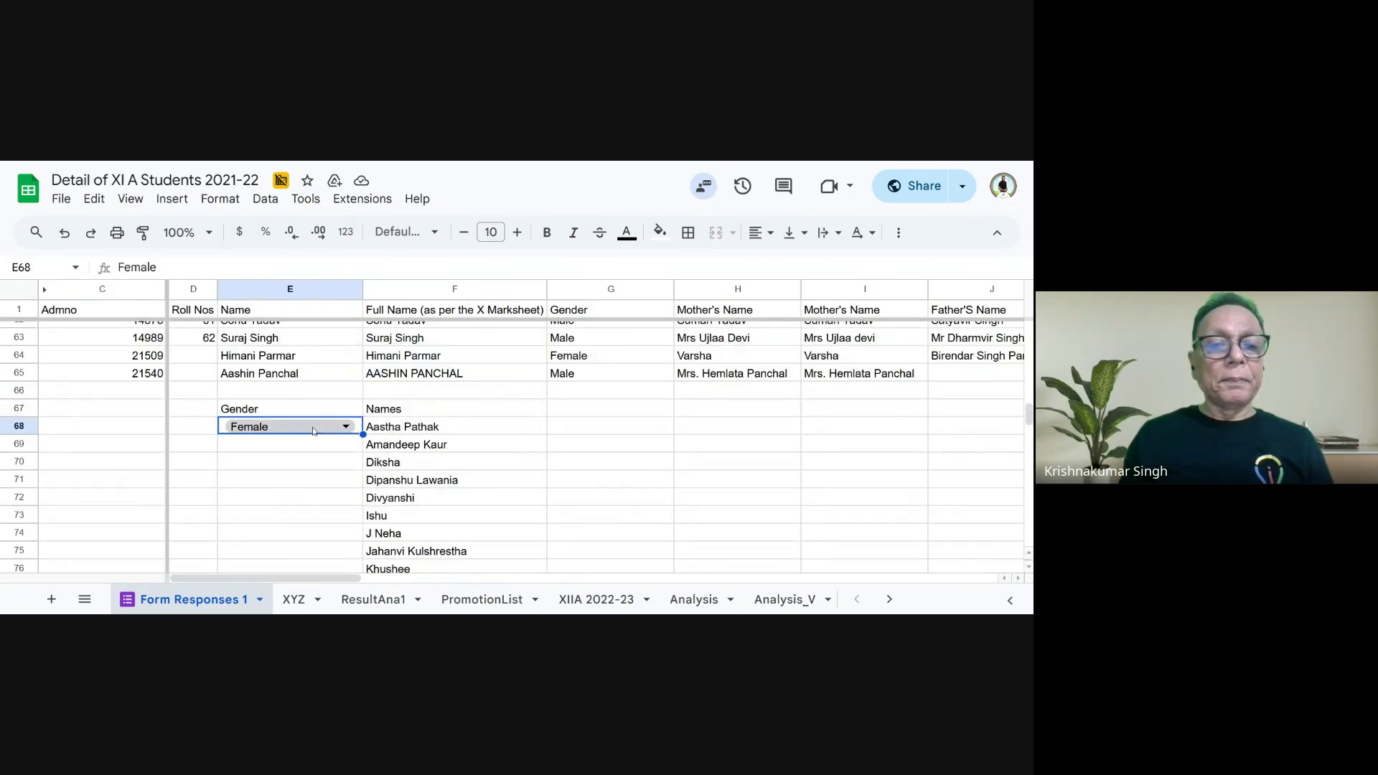
- Review the finished QUERY formula in F68 and look across the columns of the student records
{"action": "key", "text": "Right"}
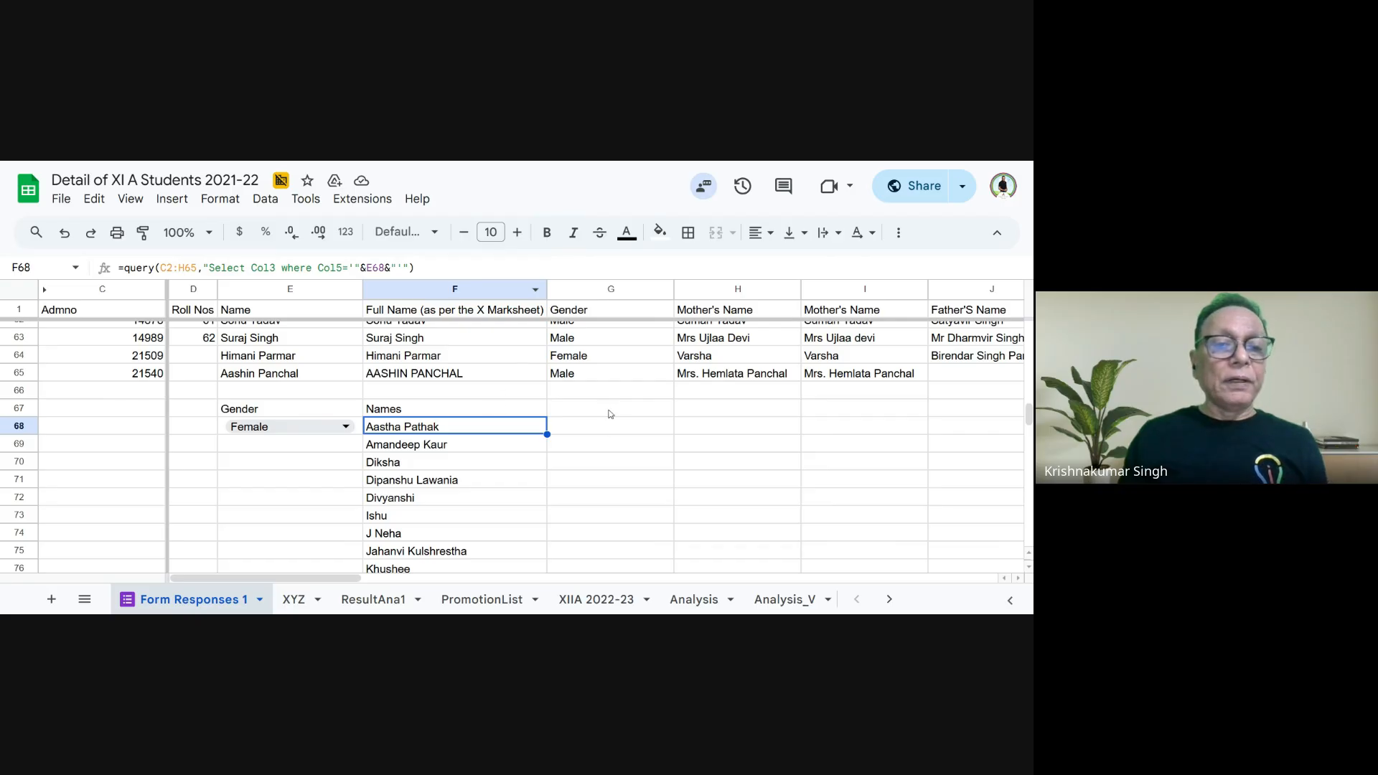
{"action": "scroll", "coordinate": [606, 416], "scroll_direction": "up", "scroll_amount": 20}
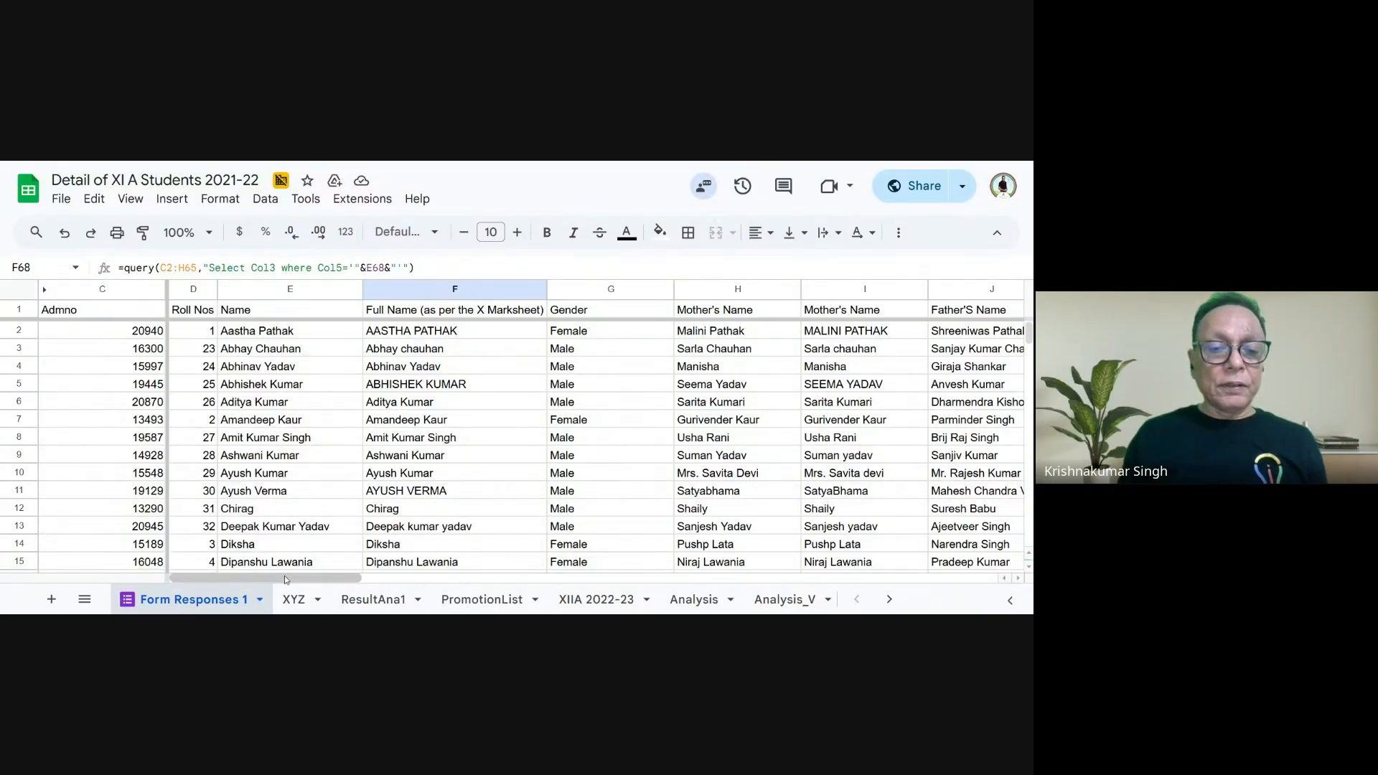
{"action": "left_click_drag", "start_coordinate": [284, 580], "coordinate": [578, 549]}
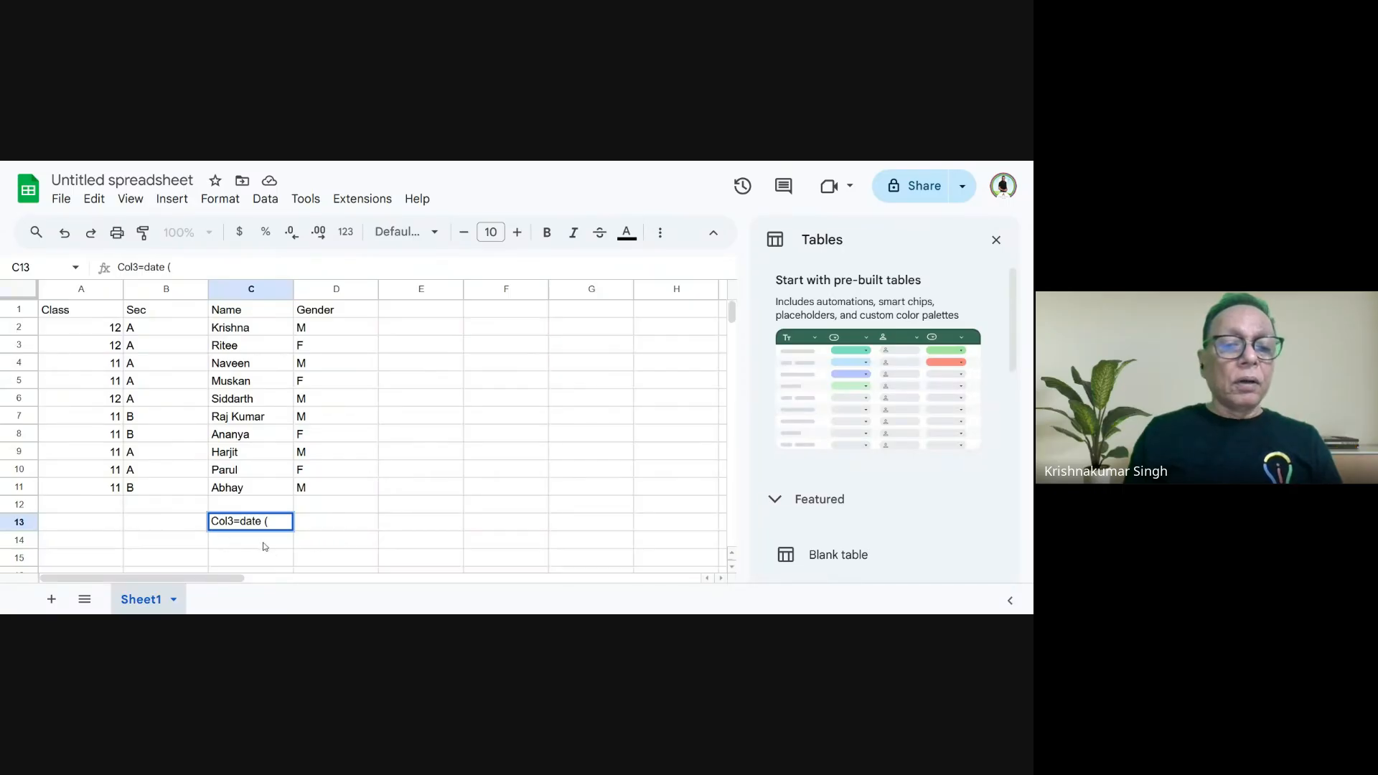
- Extend the sample date condition in C13 with text('"&c34&"'," so that it takes its date from c34
{"action": "type", "text": "text"}
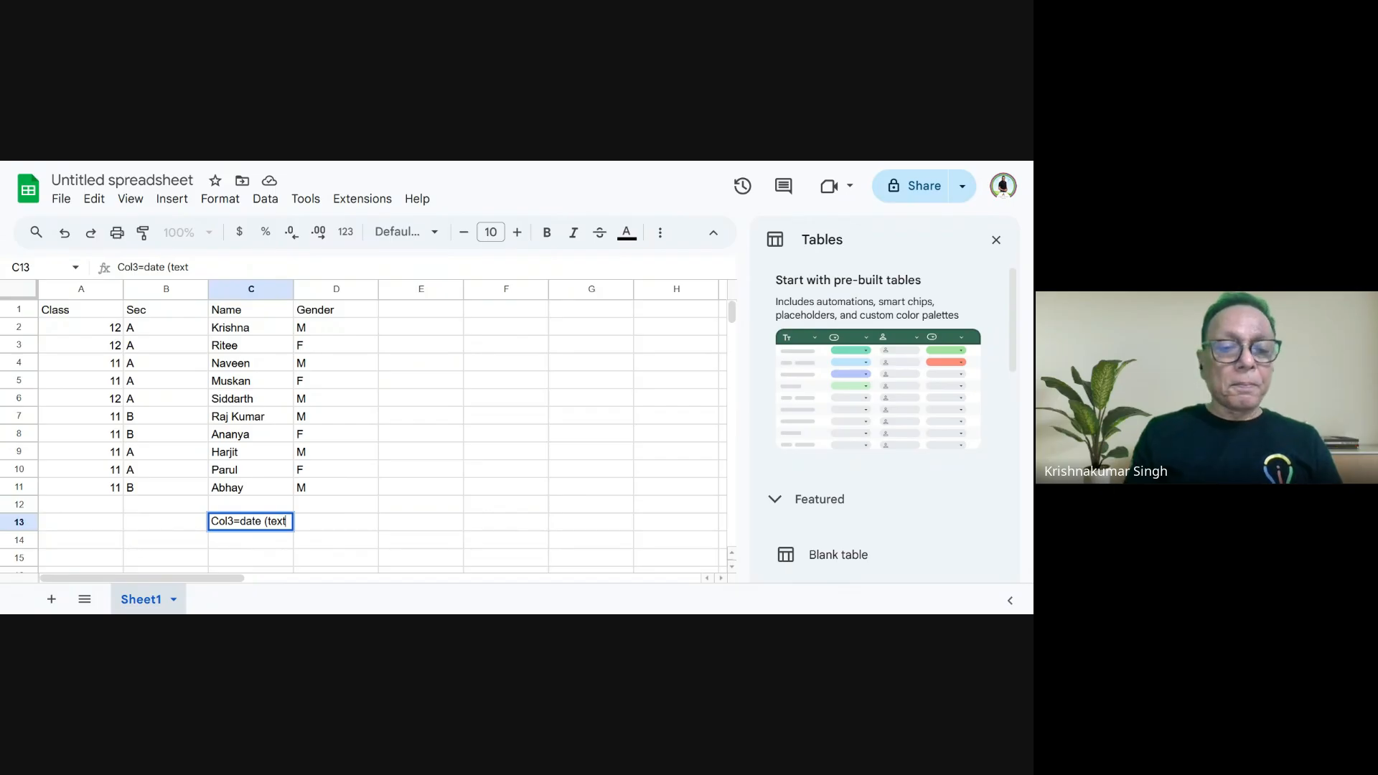
{"action": "type", "text": "("}
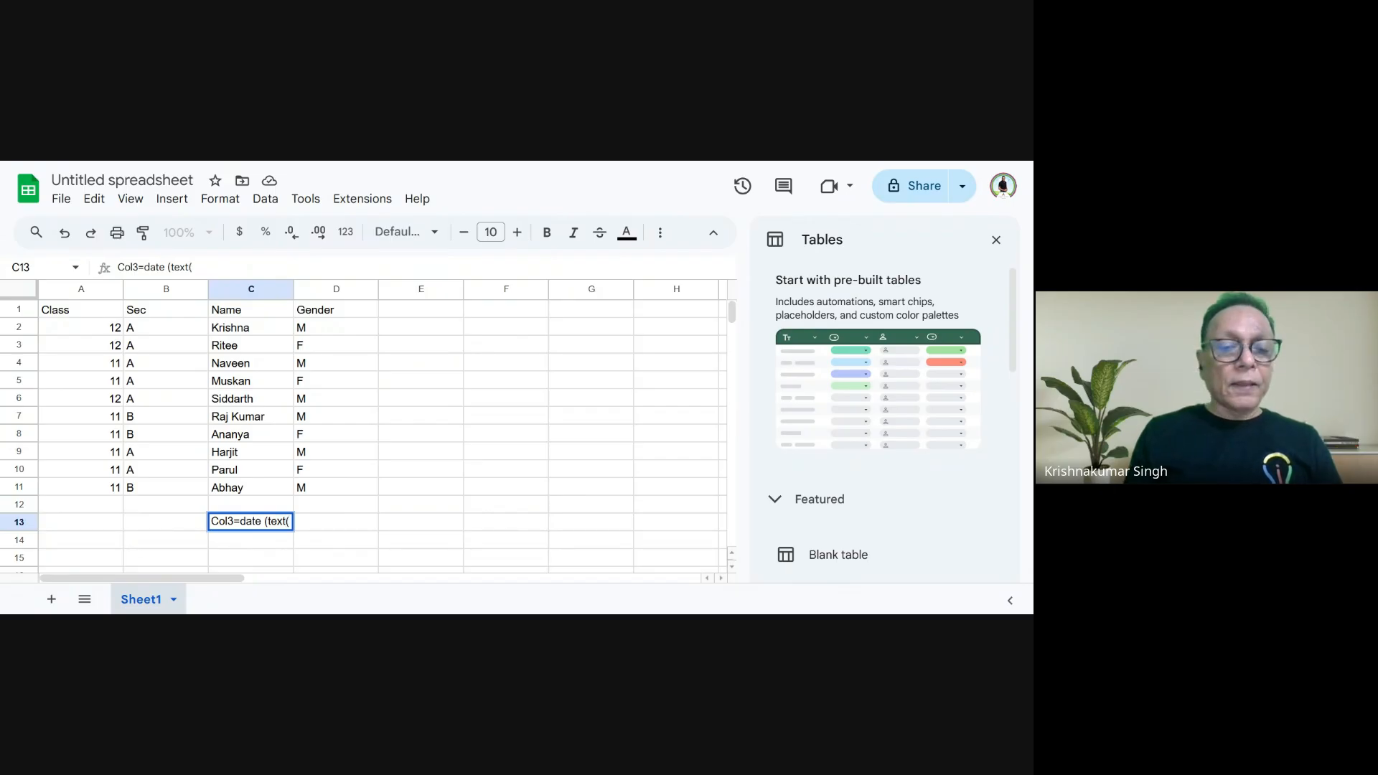
{"action": "type", "text": "\""}
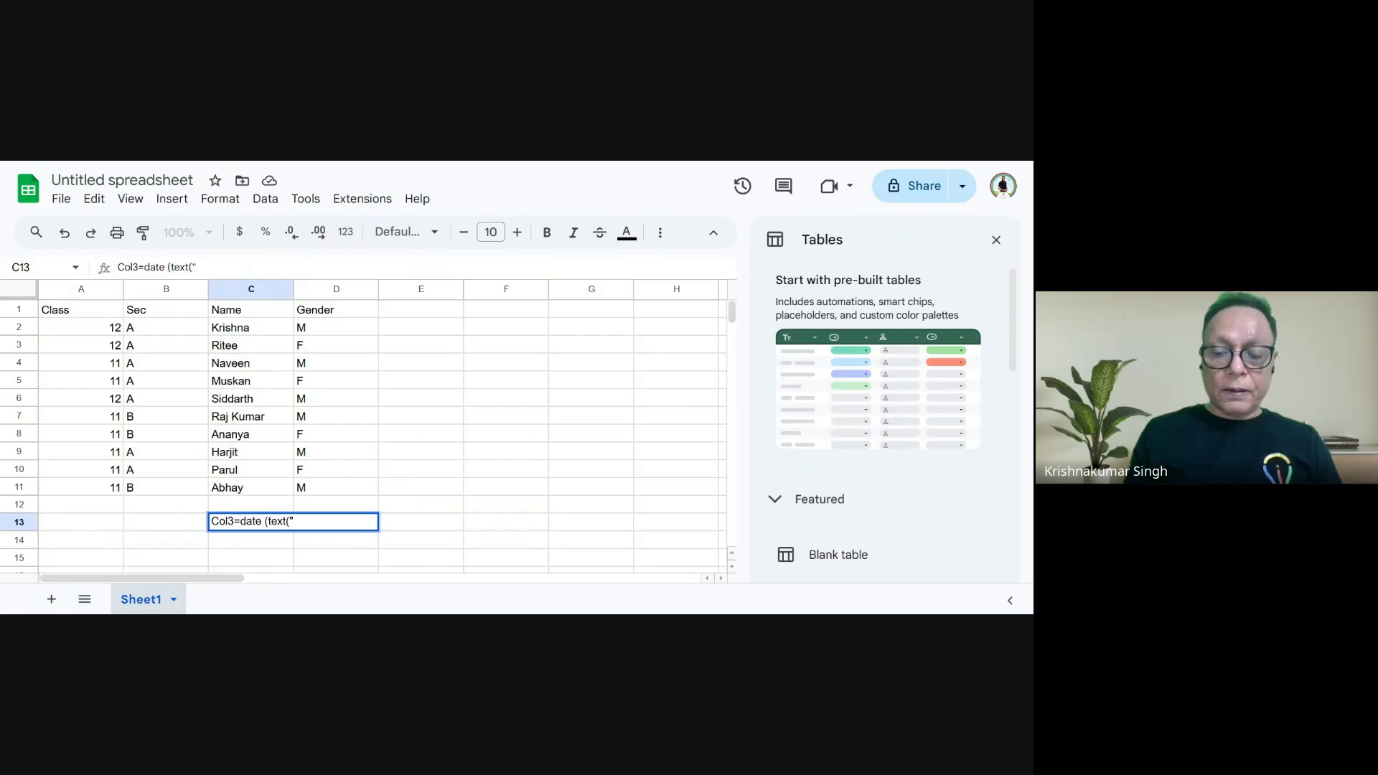
{"action": "key", "text": "BackSpace"}
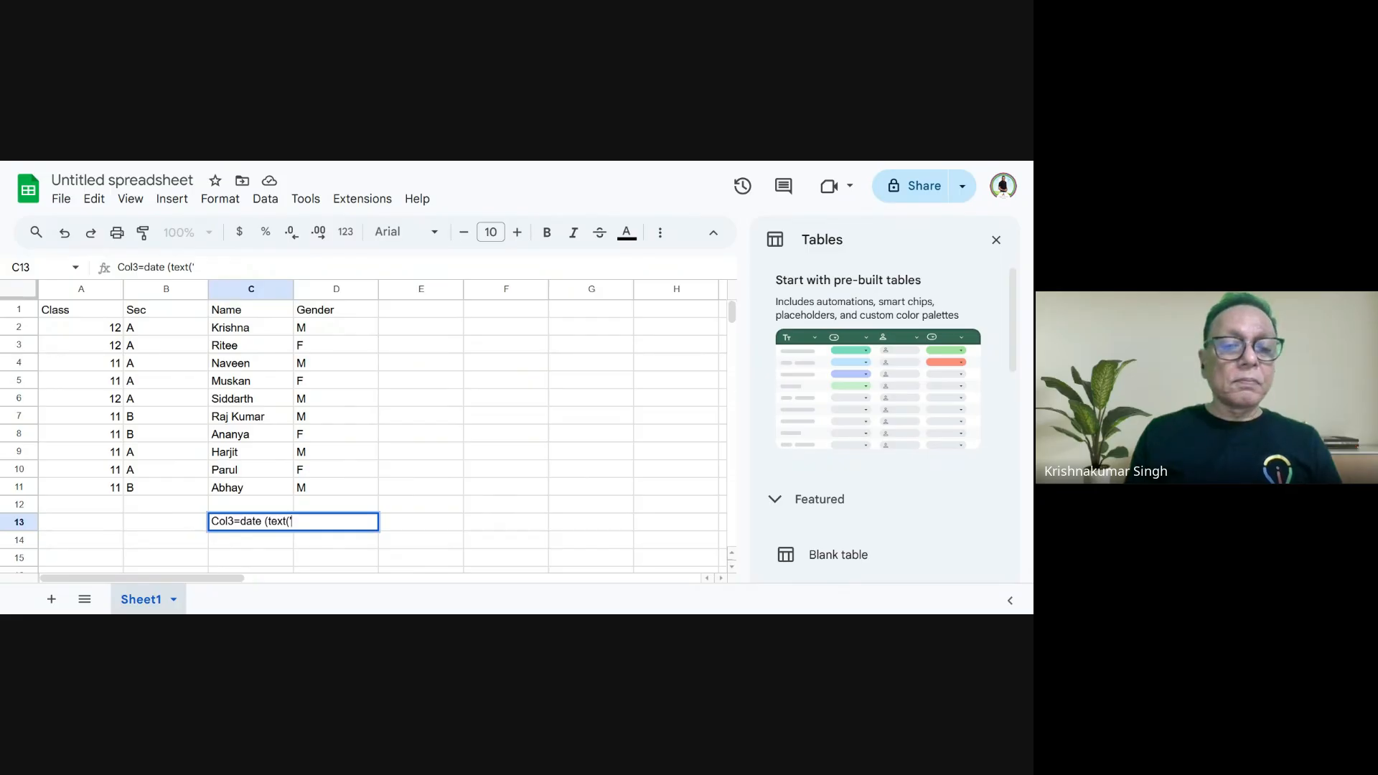
{"action": "type", "text": "\"\""}
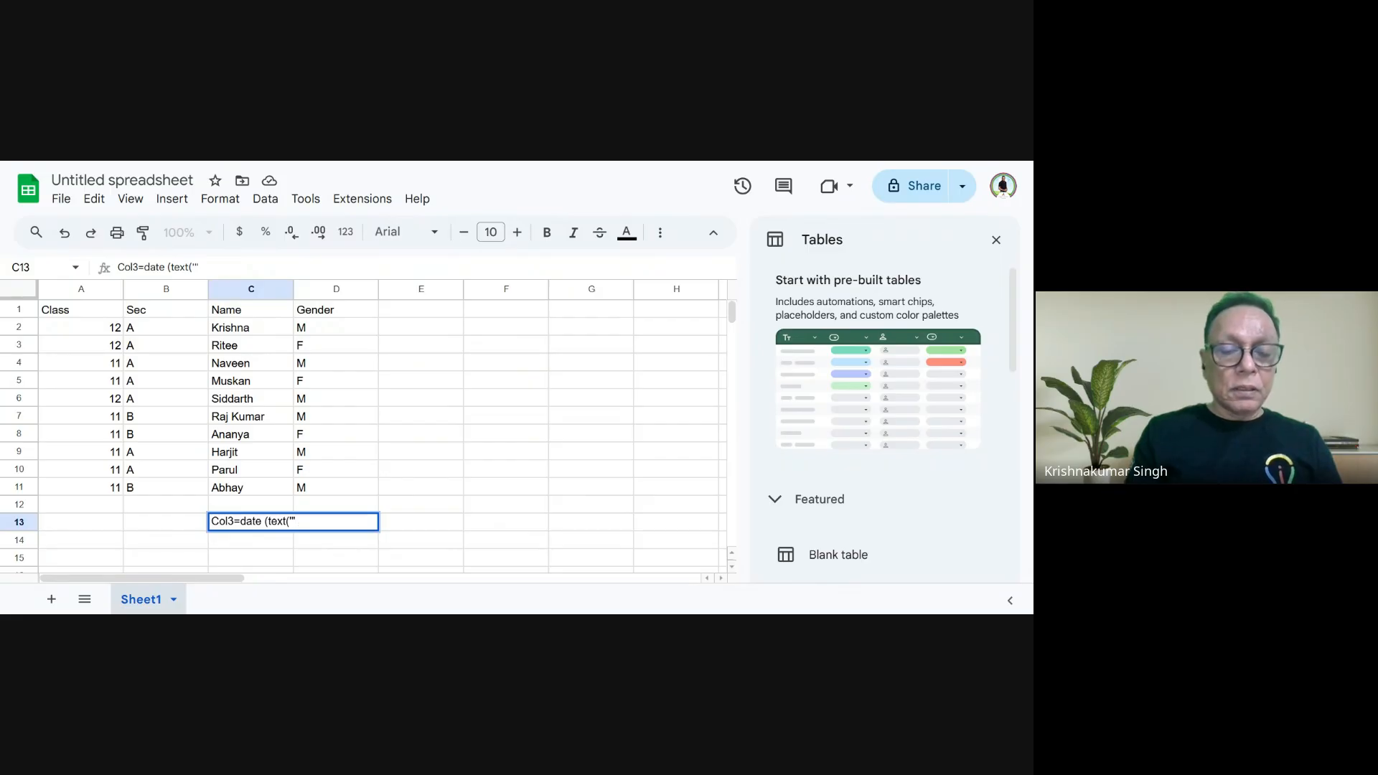
{"action": "type", "text": "&"}
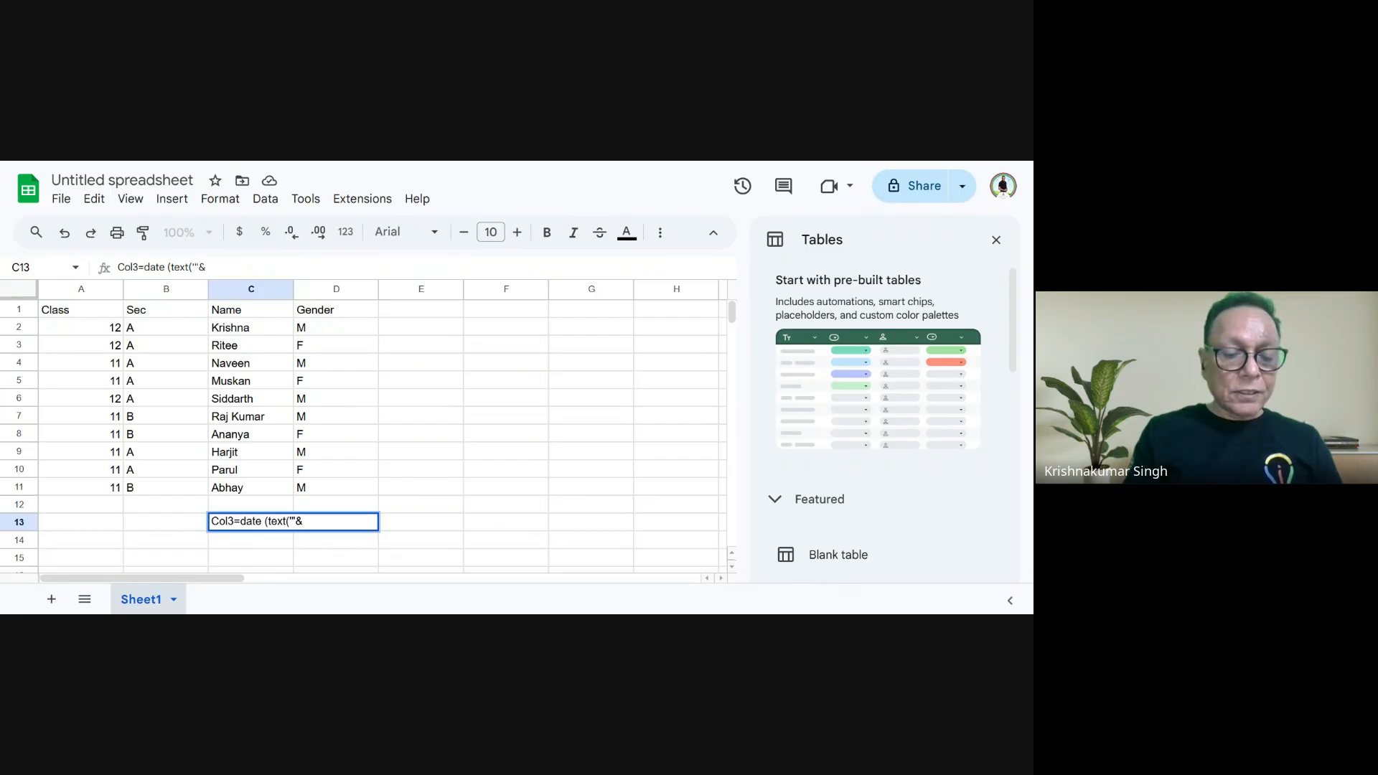
{"action": "type", "text": "c34"}
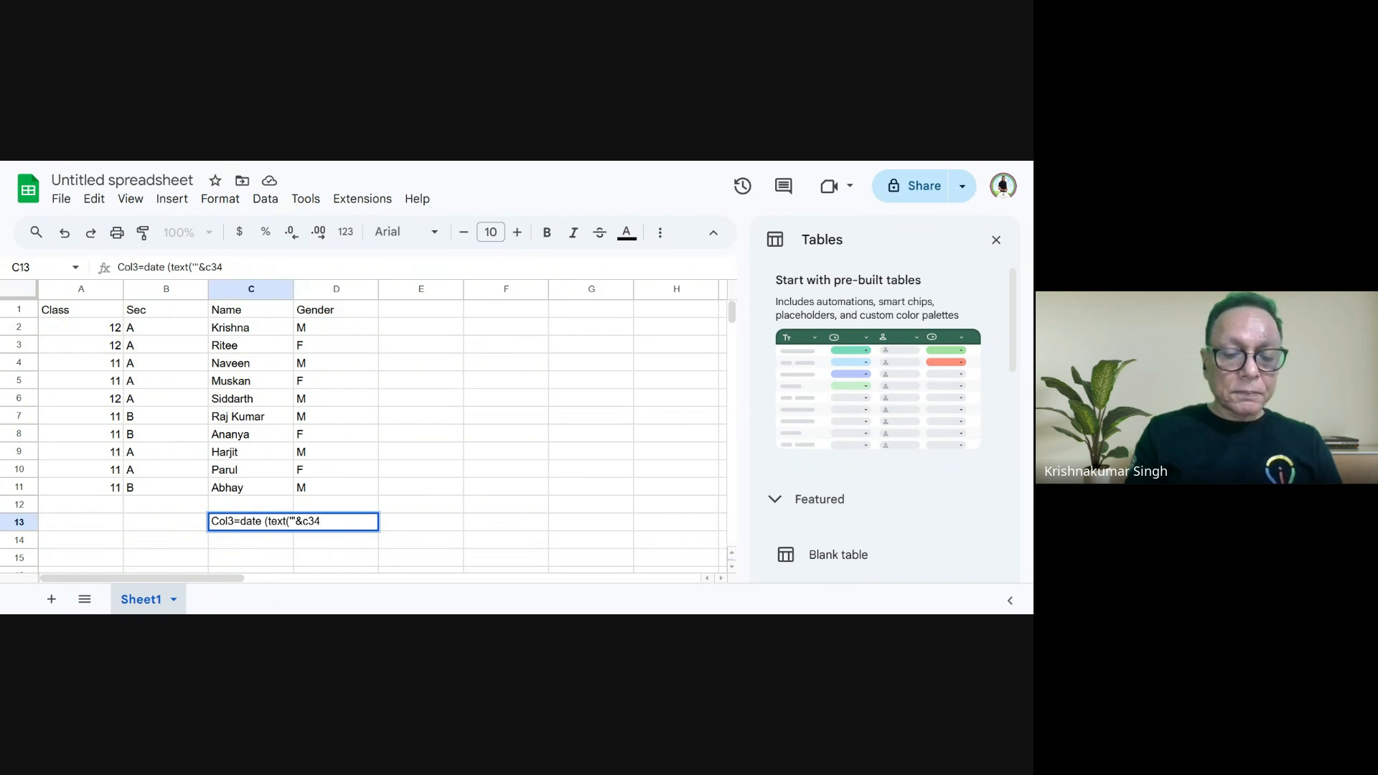
{"action": "type", "text": "&"}
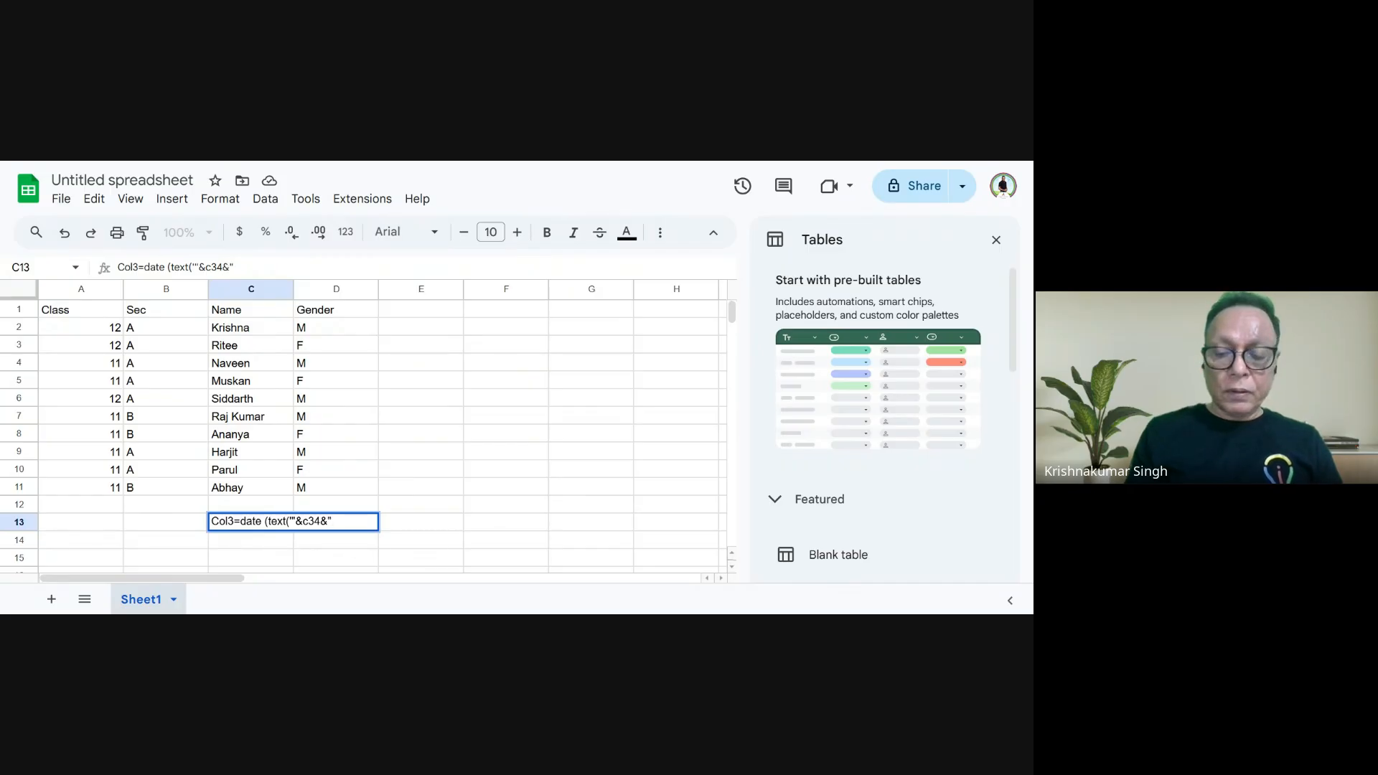
{"action": "type", "text": "\"\"\","}
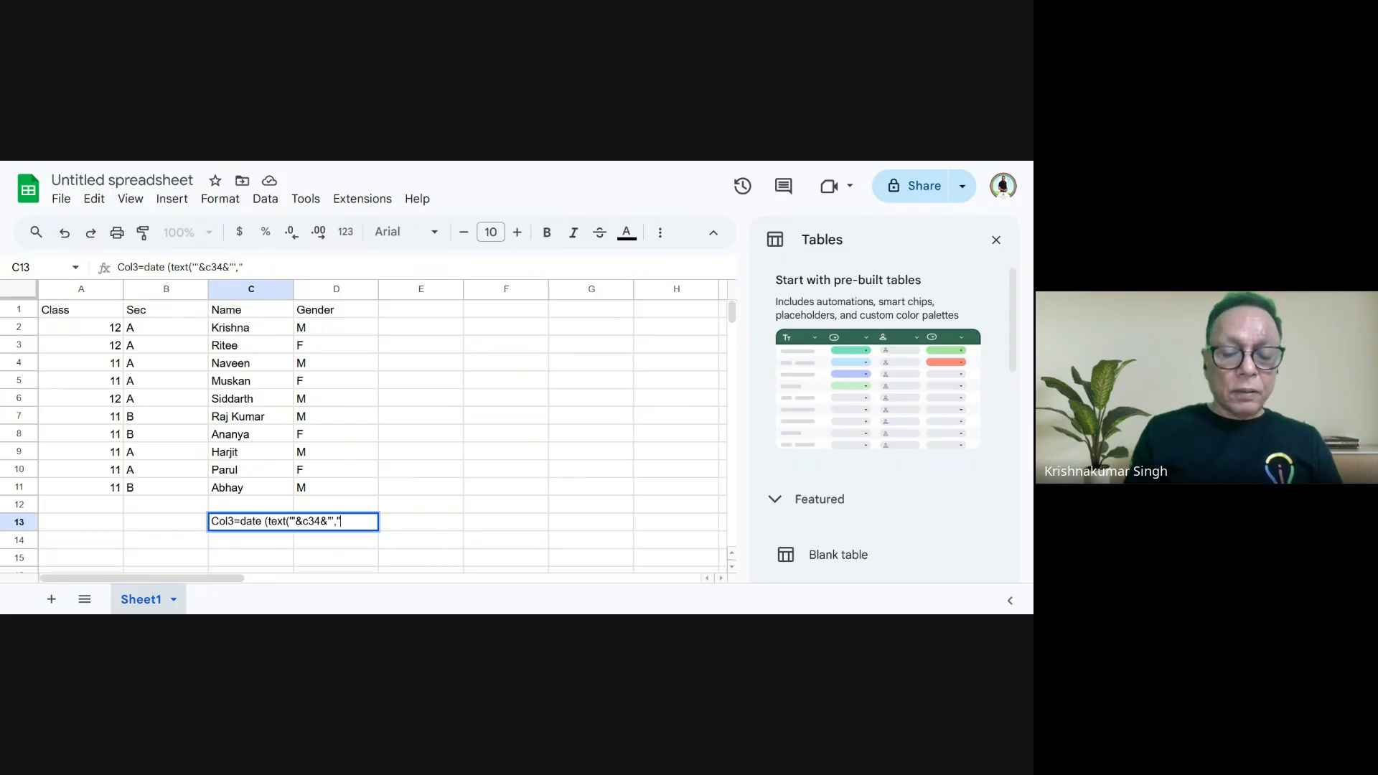
{"action": "type", "text": "\"yyyy"}
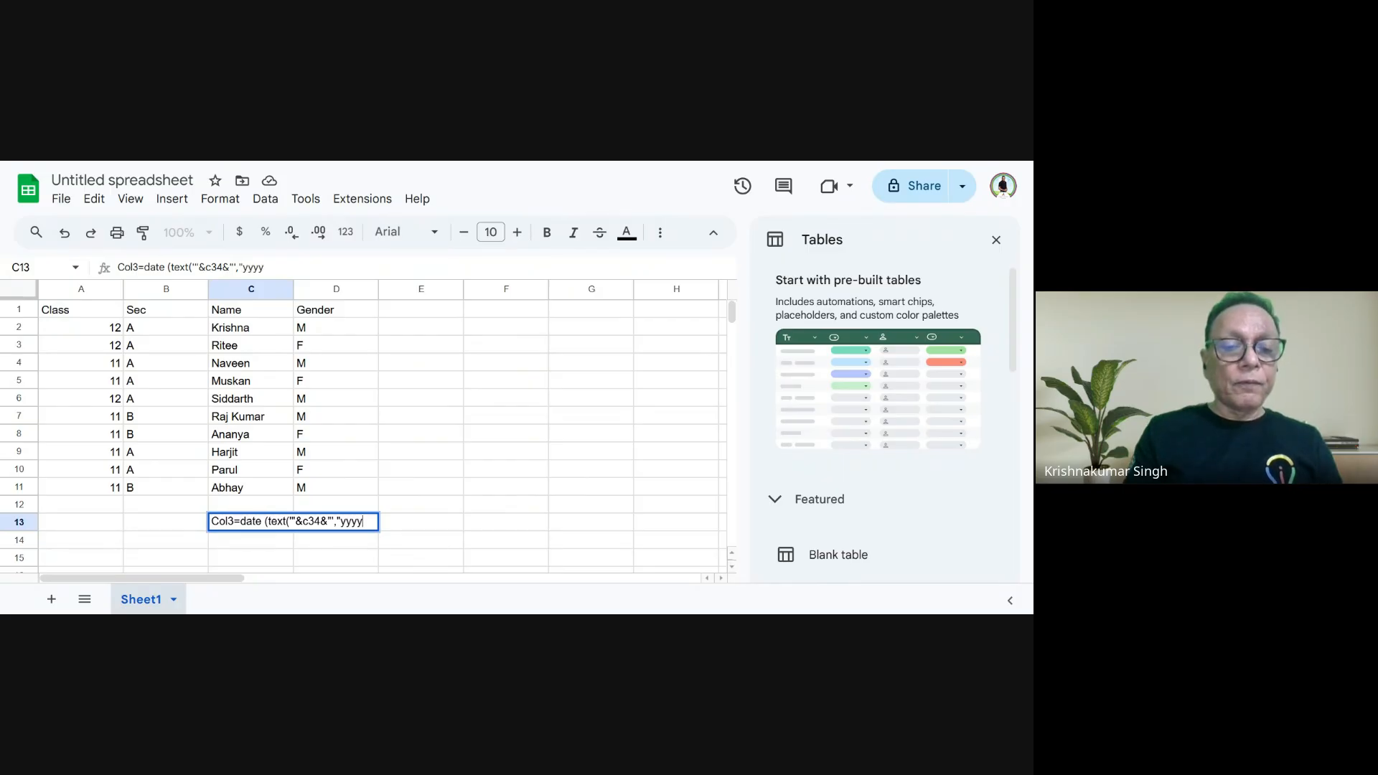
{"action": "type", "text": "-"}
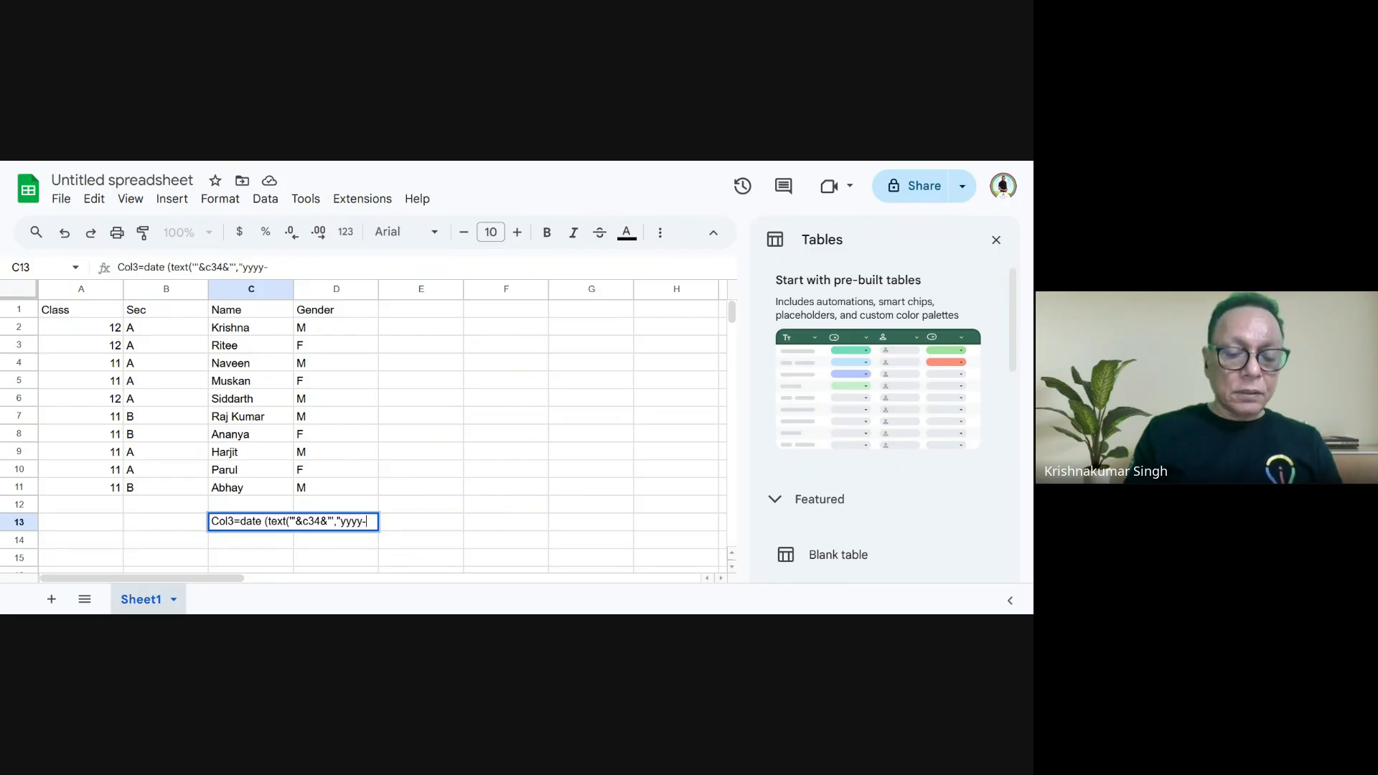
{"action": "type", "text": "mm-dd"}
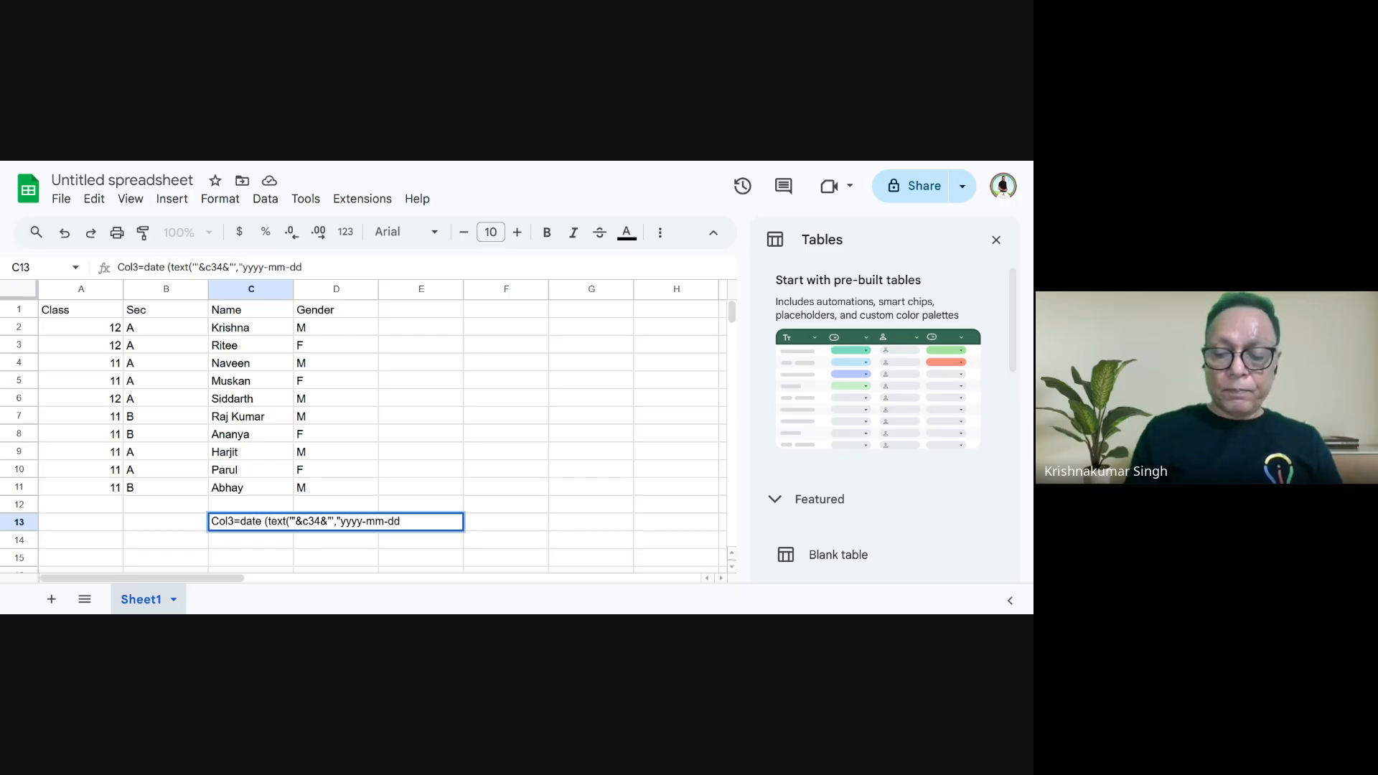
{"action": "type", "text": "\""}
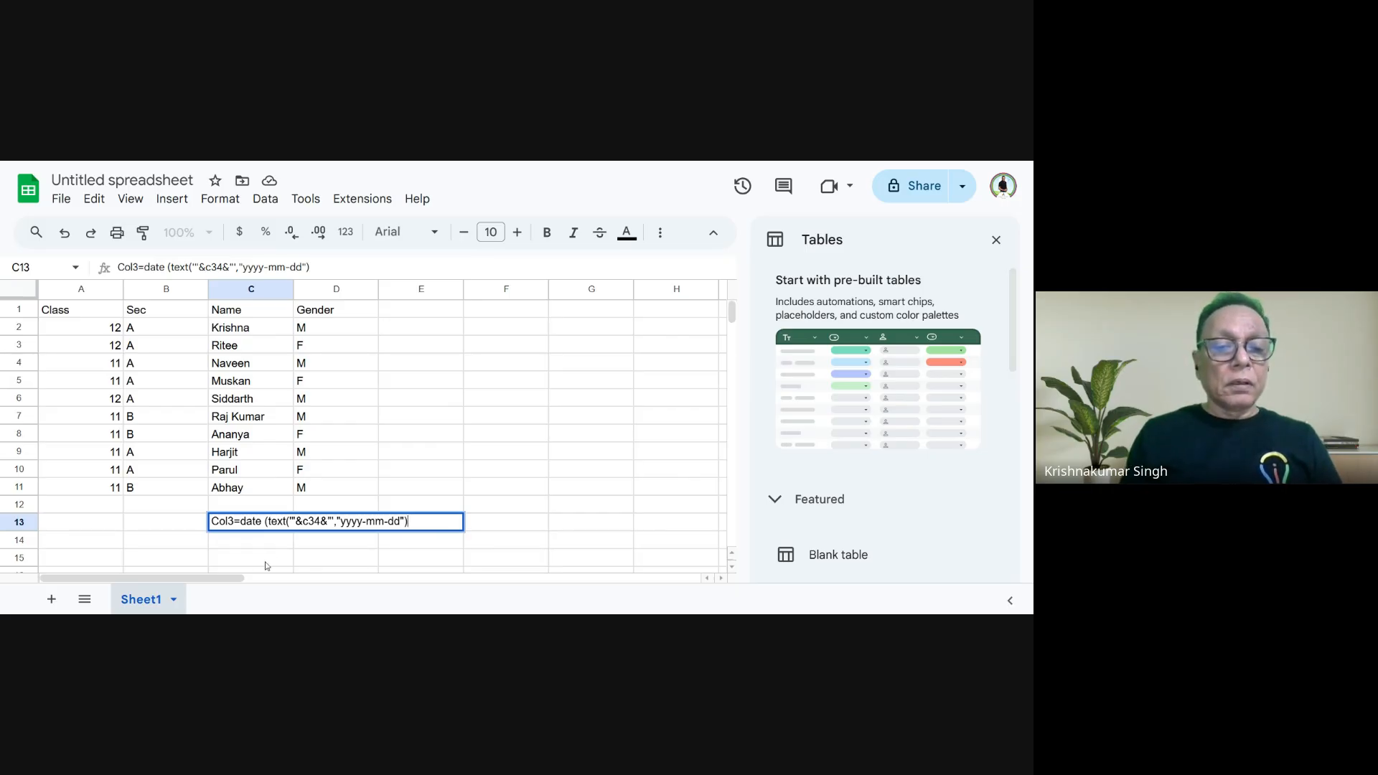
- Complete the C13 date condition with the format yyyy-mm-dd, a closing quotation mark and two closing brackets
{"action": "type", "text": ")"}
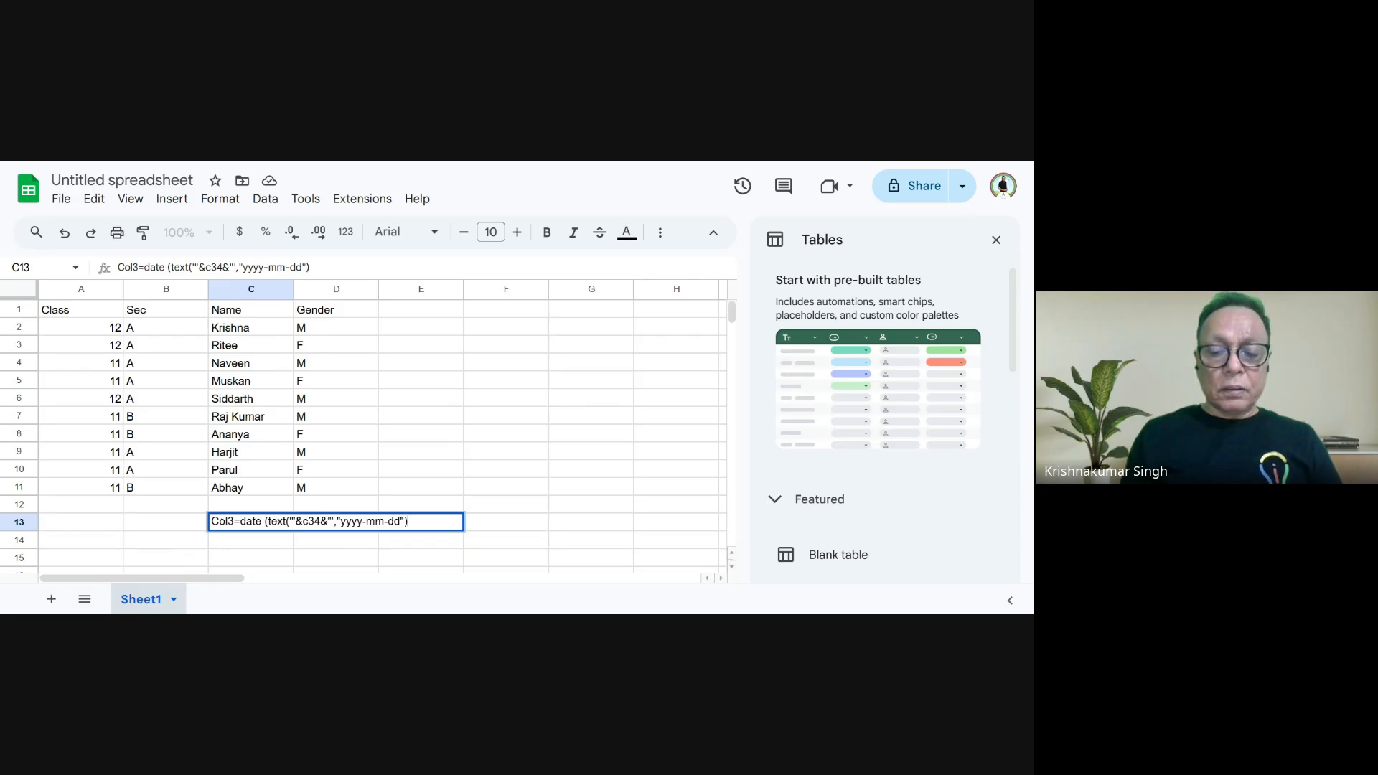
{"action": "type", "text": ")"}
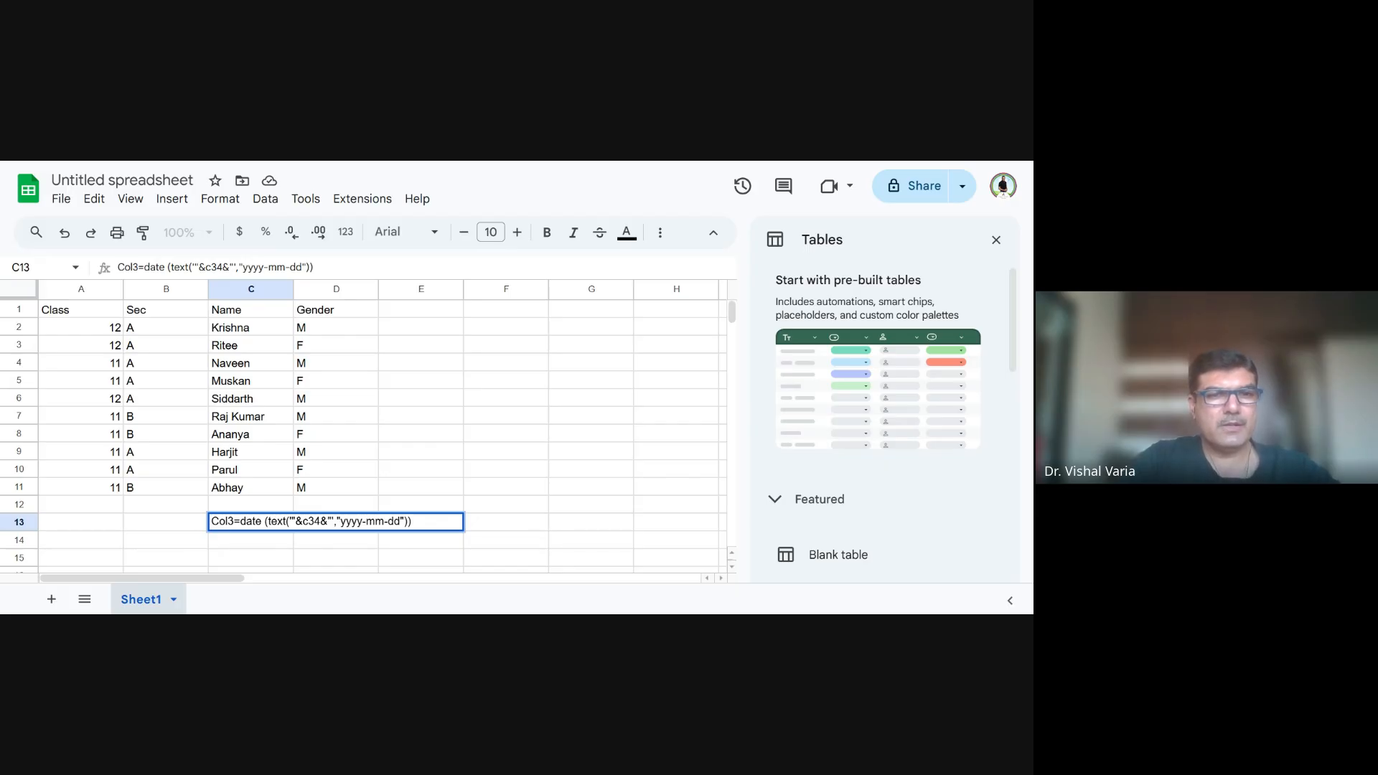
- Switch to the Project Submission (Responses) spreadsheet, look over the Name and Form responses 1 sheets, and examine the FILTER formula in A2 of Defaulters
{"action": "key", "text": "ctrl+Tab"}
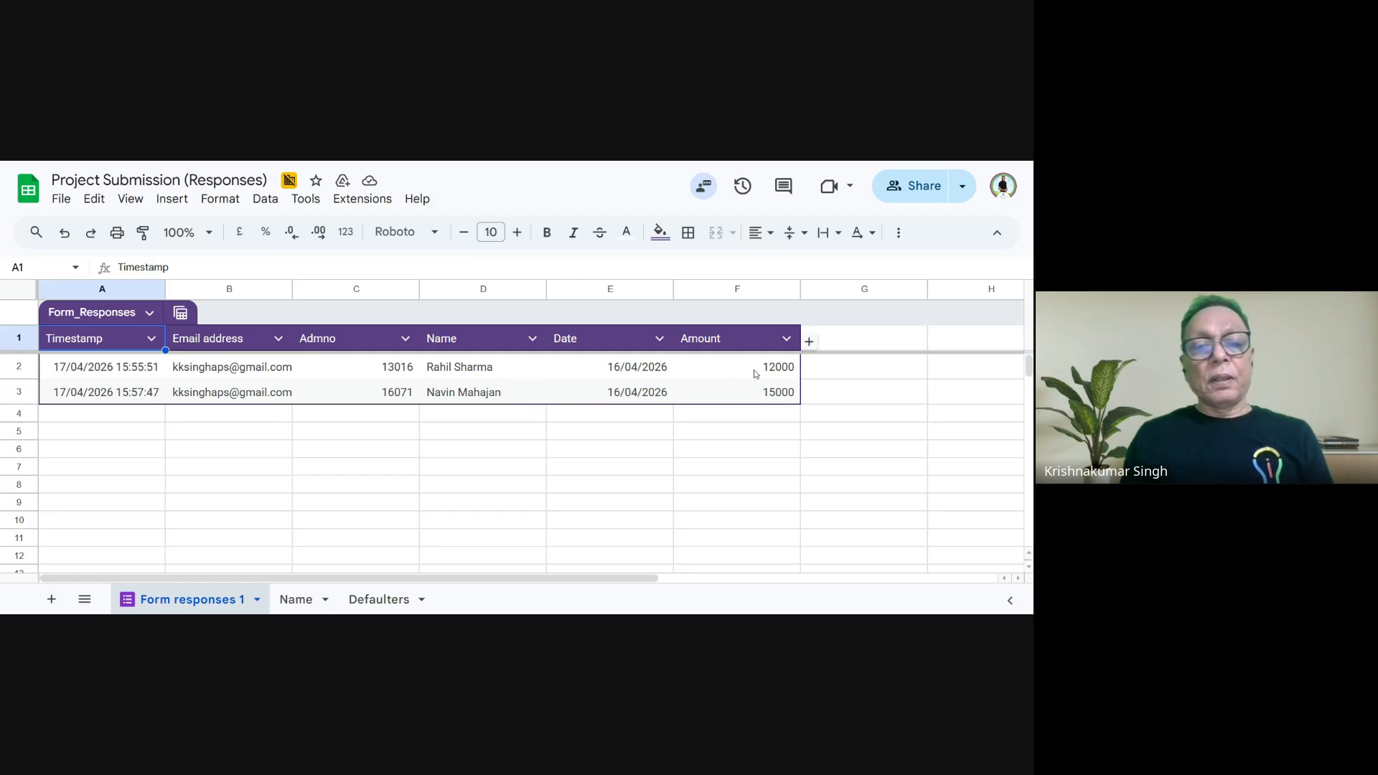
{"action": "left_click", "coordinate": [304, 607]}
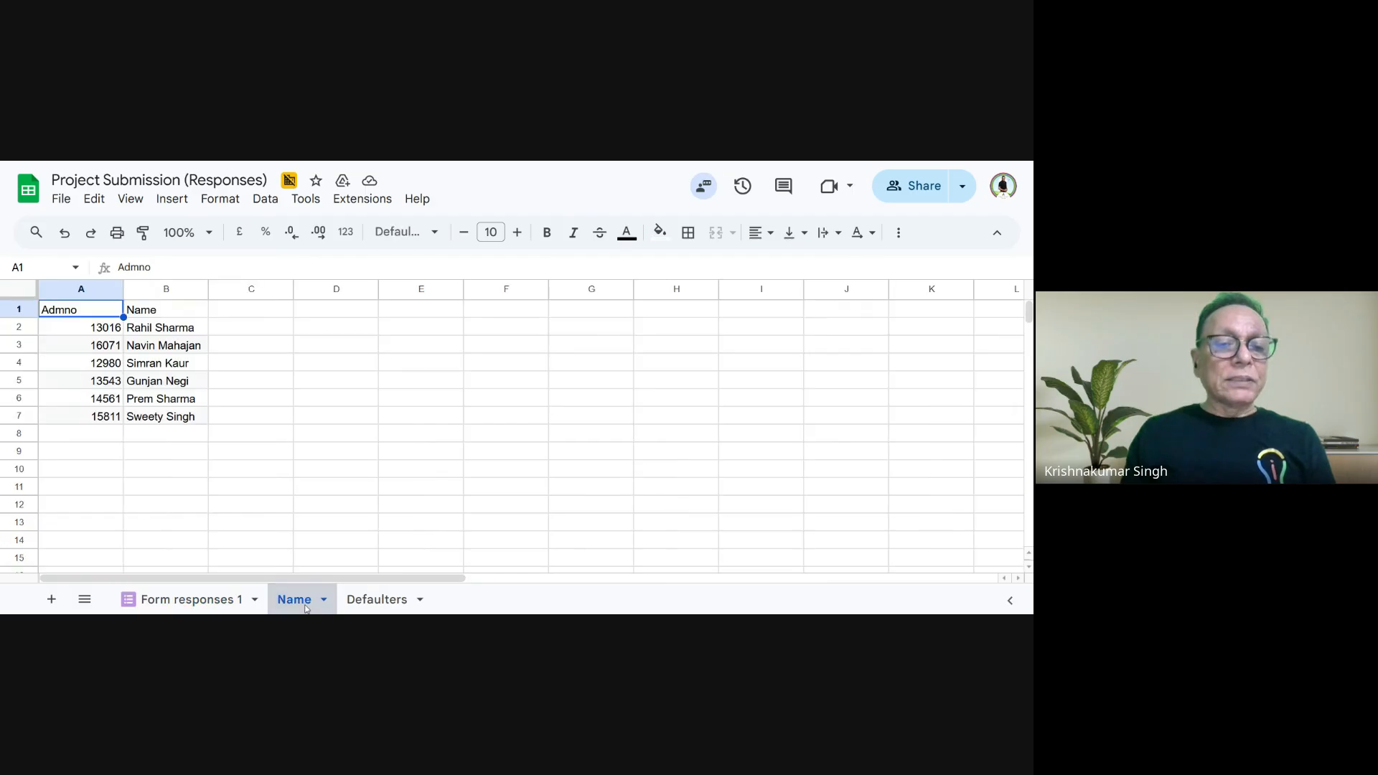
{"action": "left_click_drag", "start_coordinate": [95, 331], "coordinate": [184, 403]}
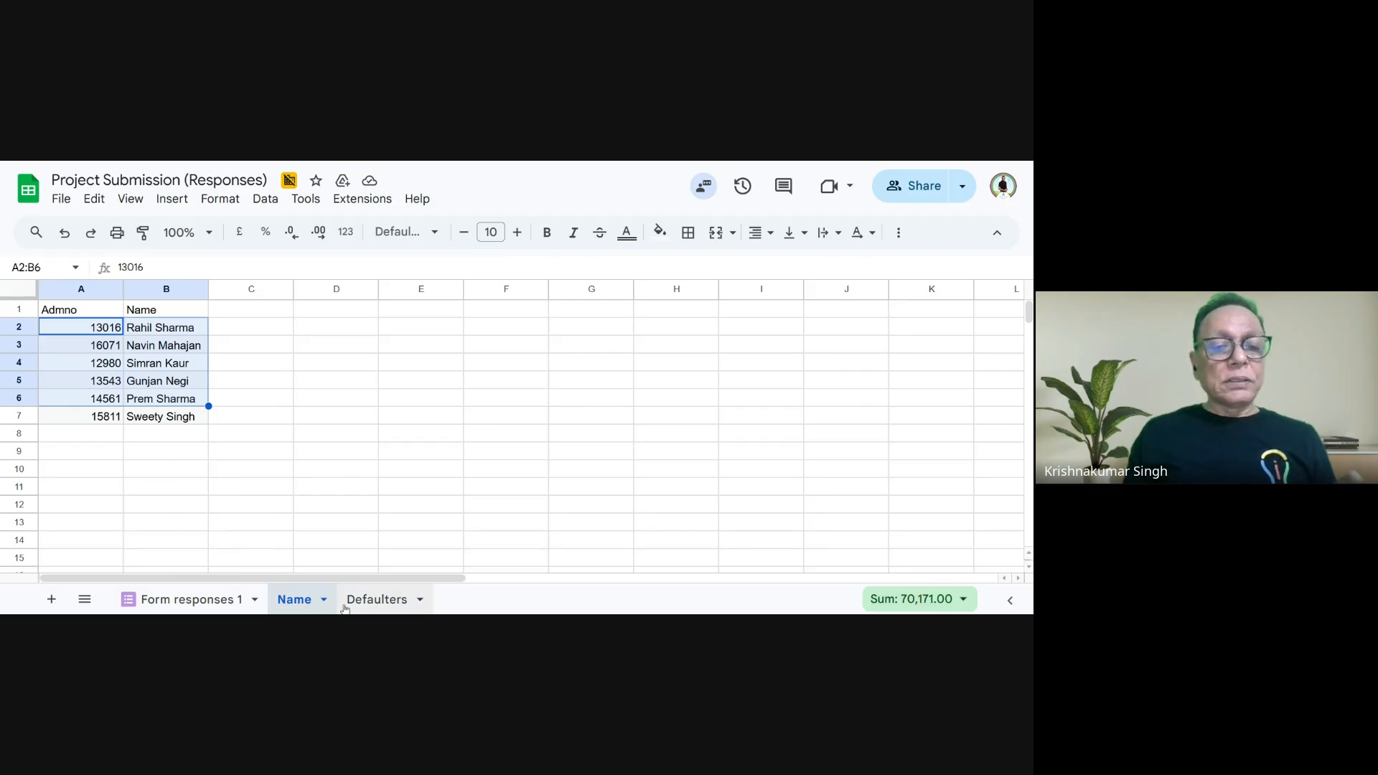
{"action": "left_click", "coordinate": [231, 602]}
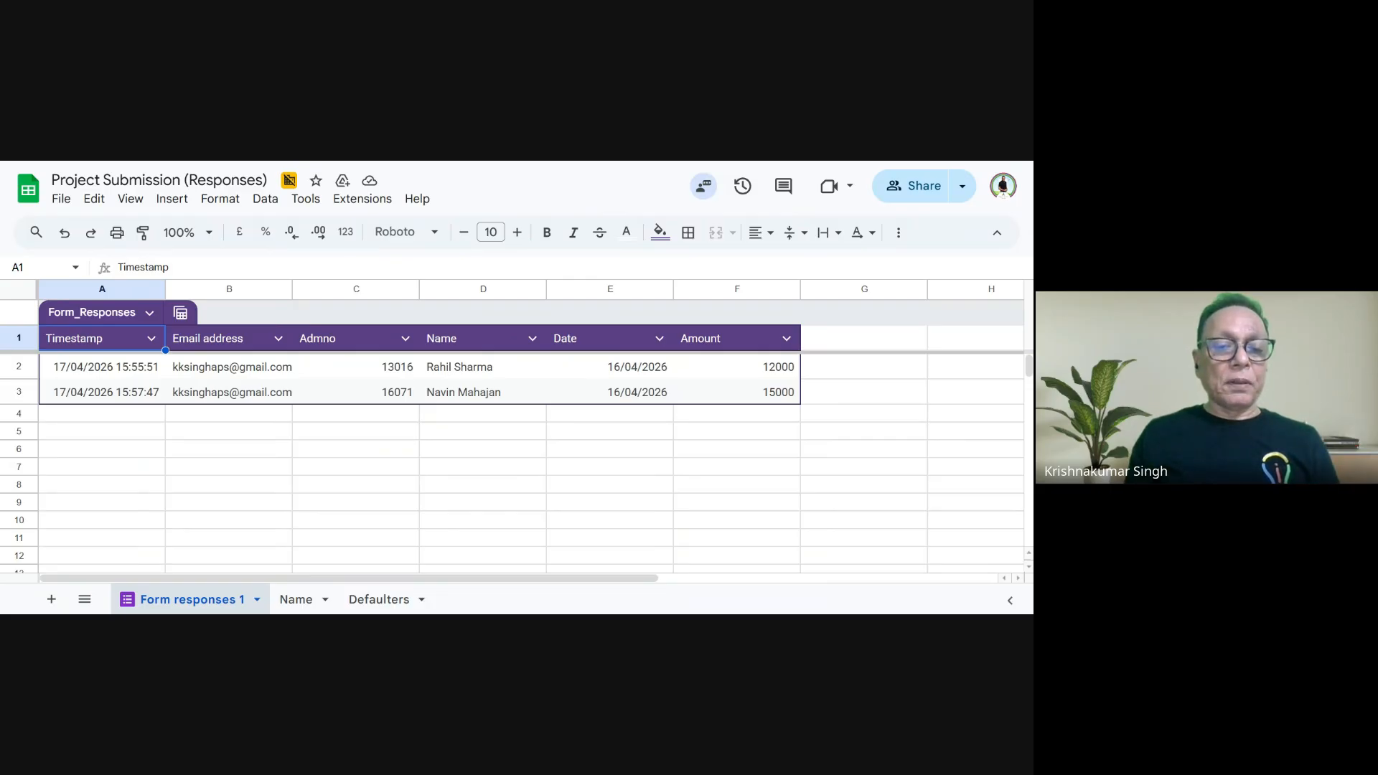
{"action": "left_click", "coordinate": [368, 601]}
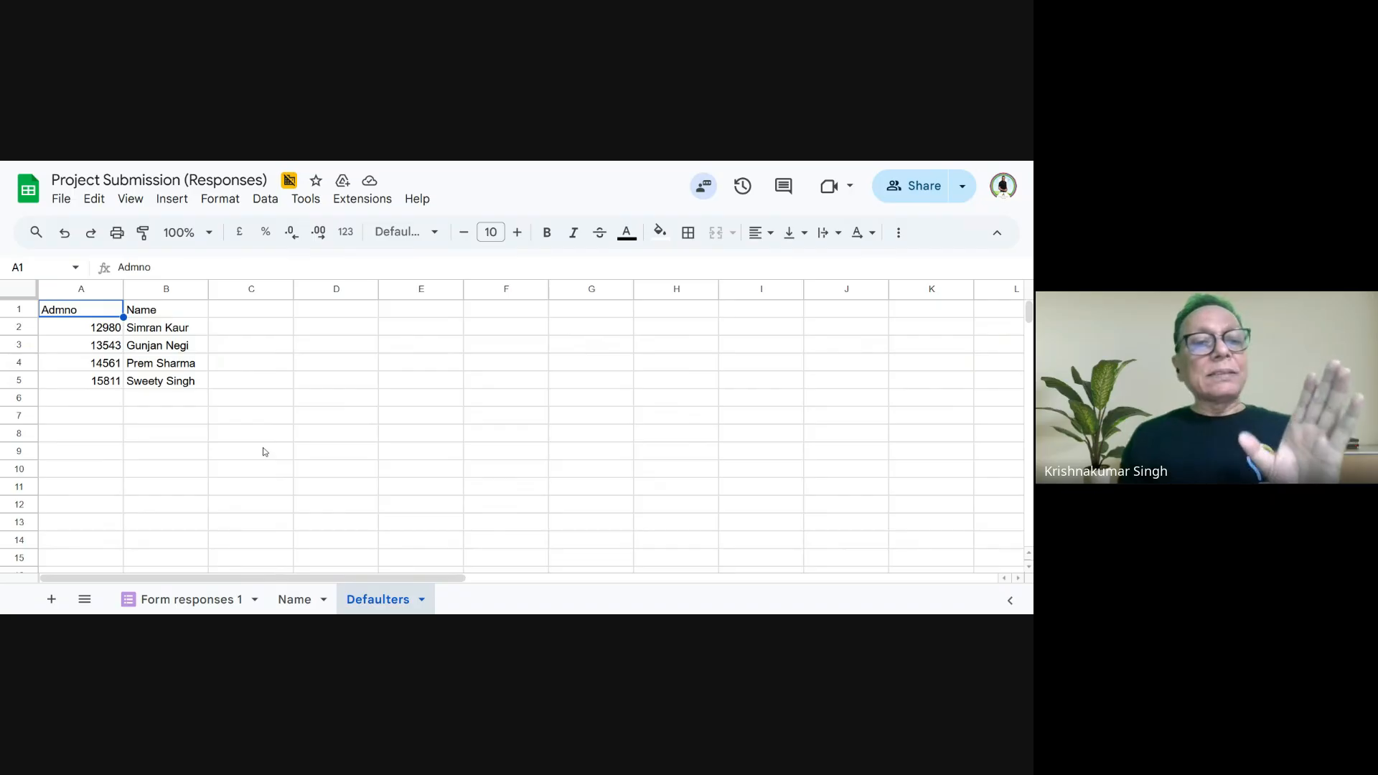
{"action": "left_click", "coordinate": [95, 334]}
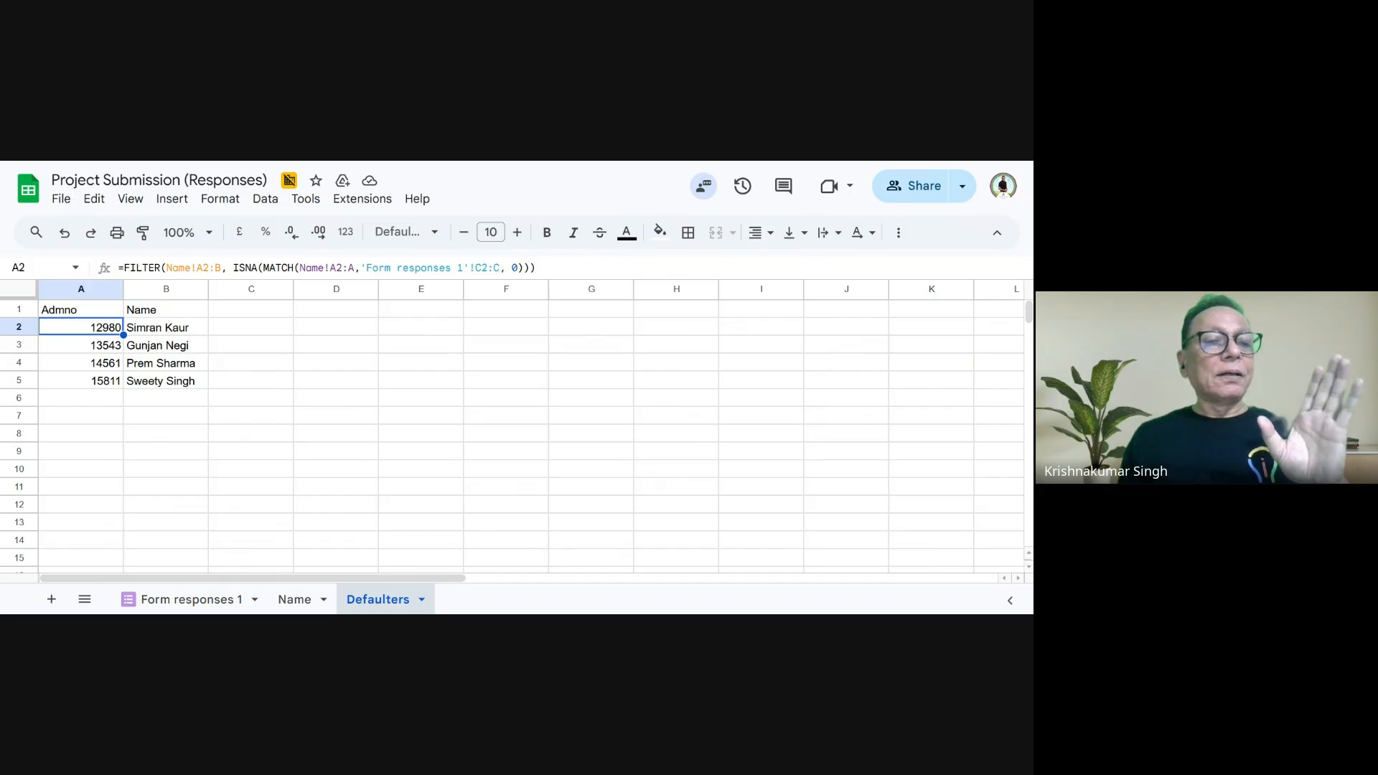
- Compare the full student list on Name with the submissions on Form responses 1 and the students listed on Defaulters
{"action": "left_click", "coordinate": [291, 603]}
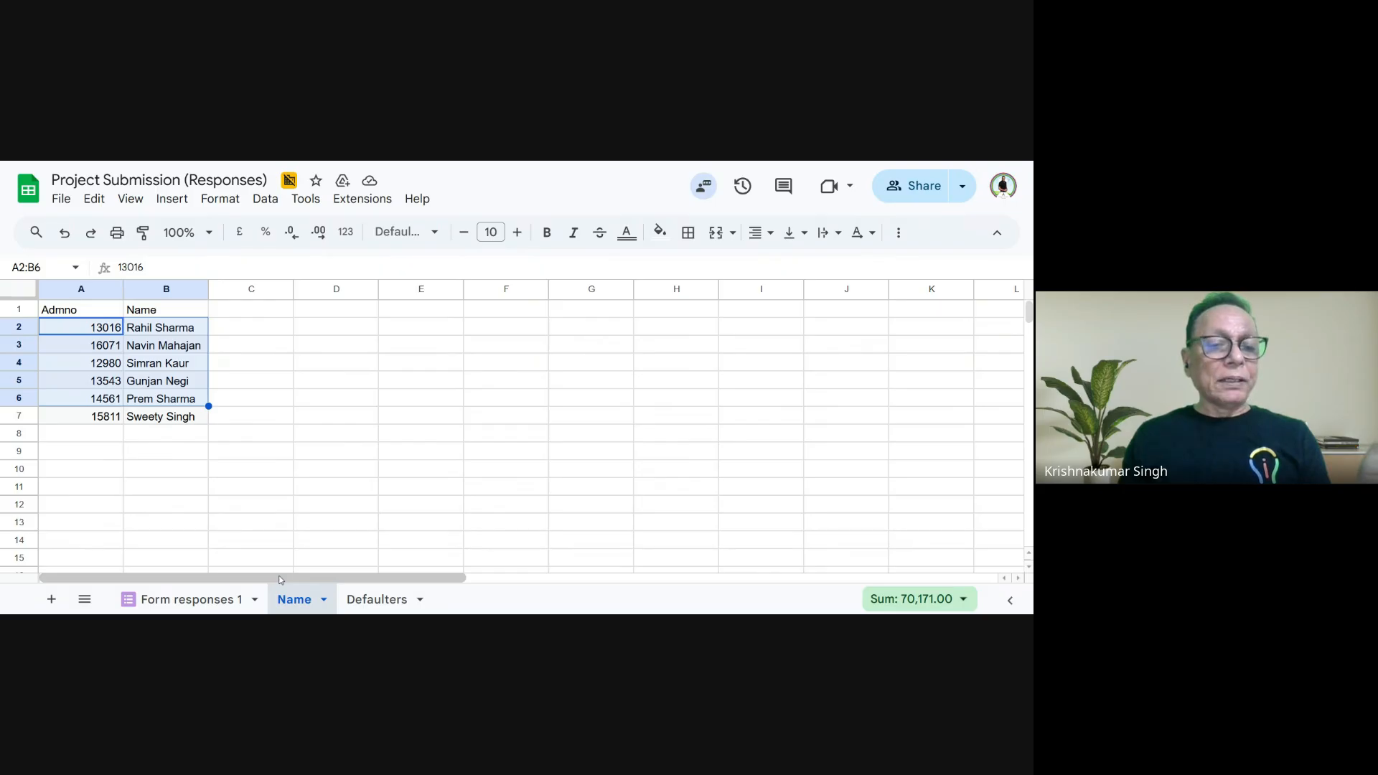
{"action": "left_click", "coordinate": [203, 605]}
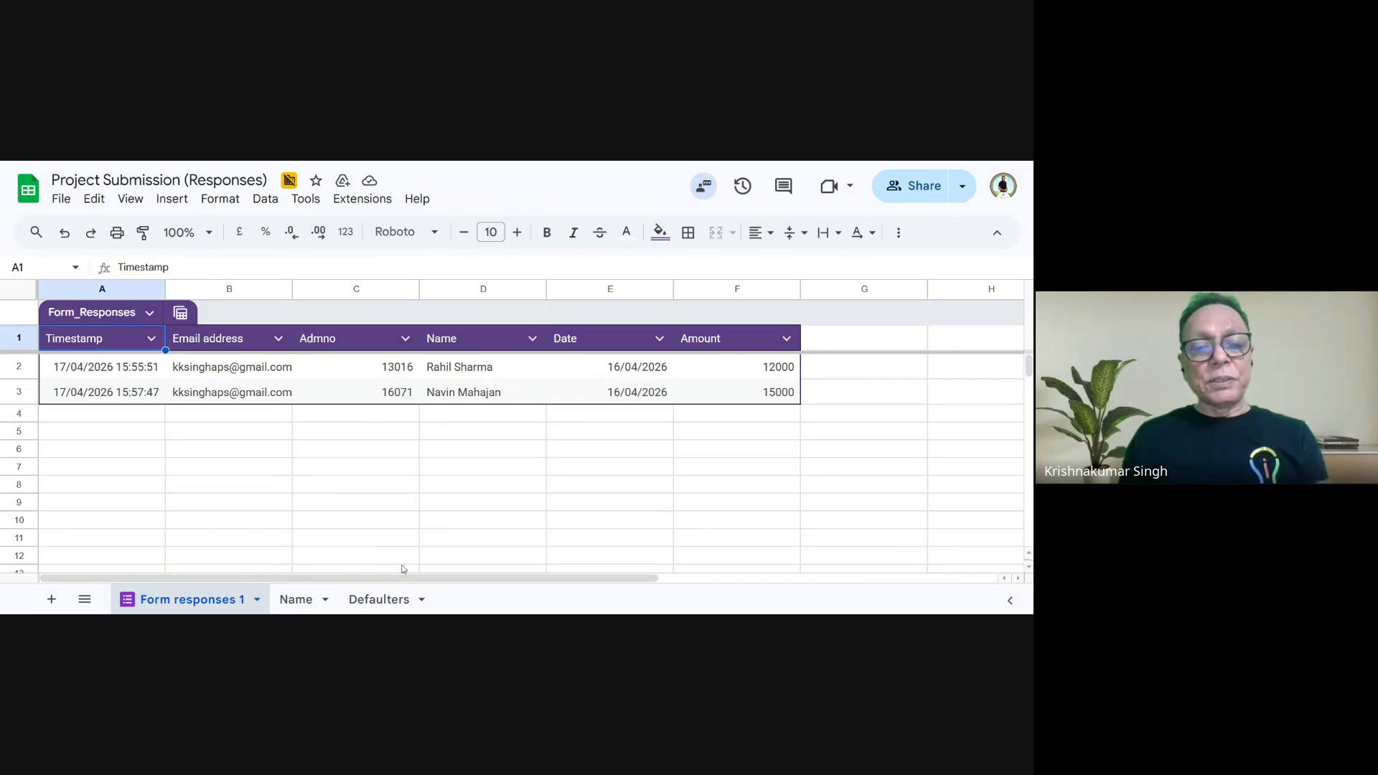
{"action": "left_click", "coordinate": [384, 599]}
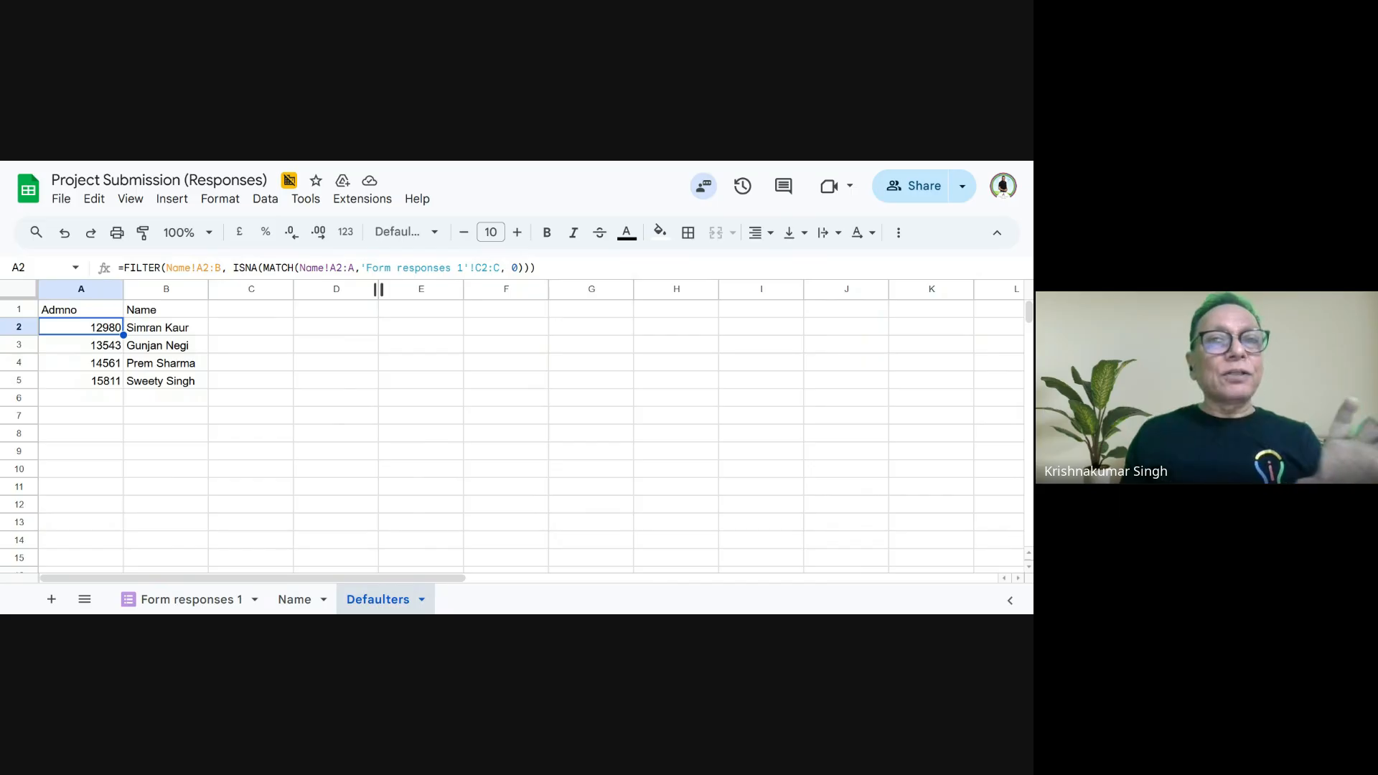
{"action": "left_click", "coordinate": [268, 602]}
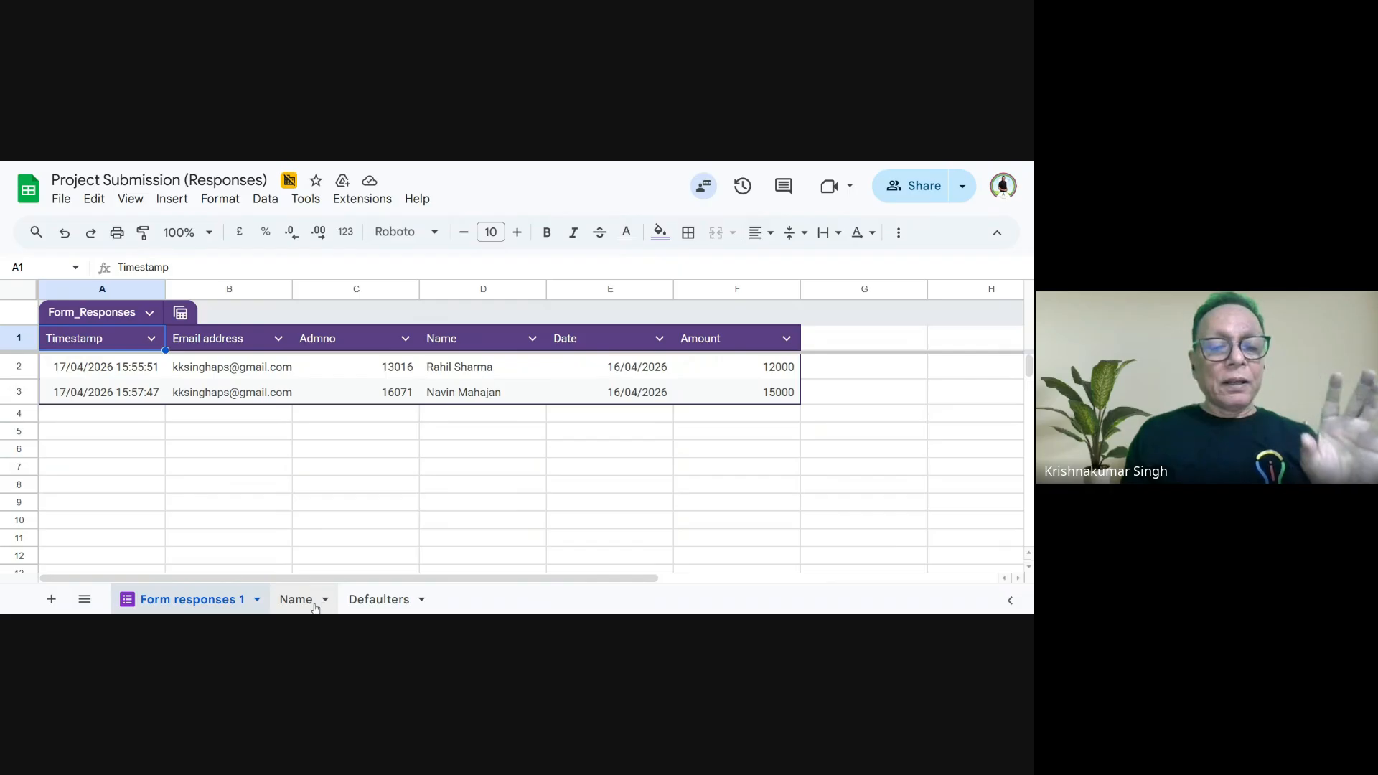
{"action": "left_click", "coordinate": [351, 607]}
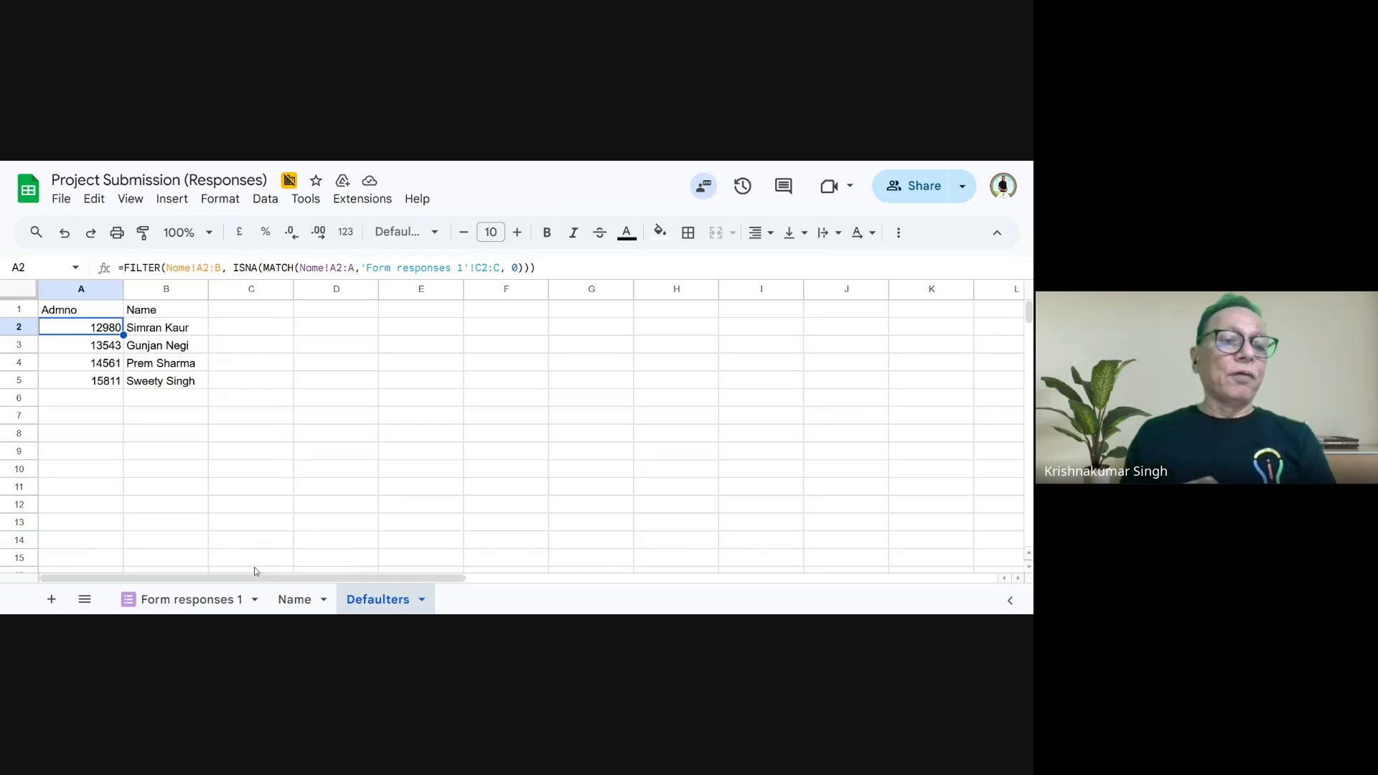
{"action": "left_click", "coordinate": [290, 601]}
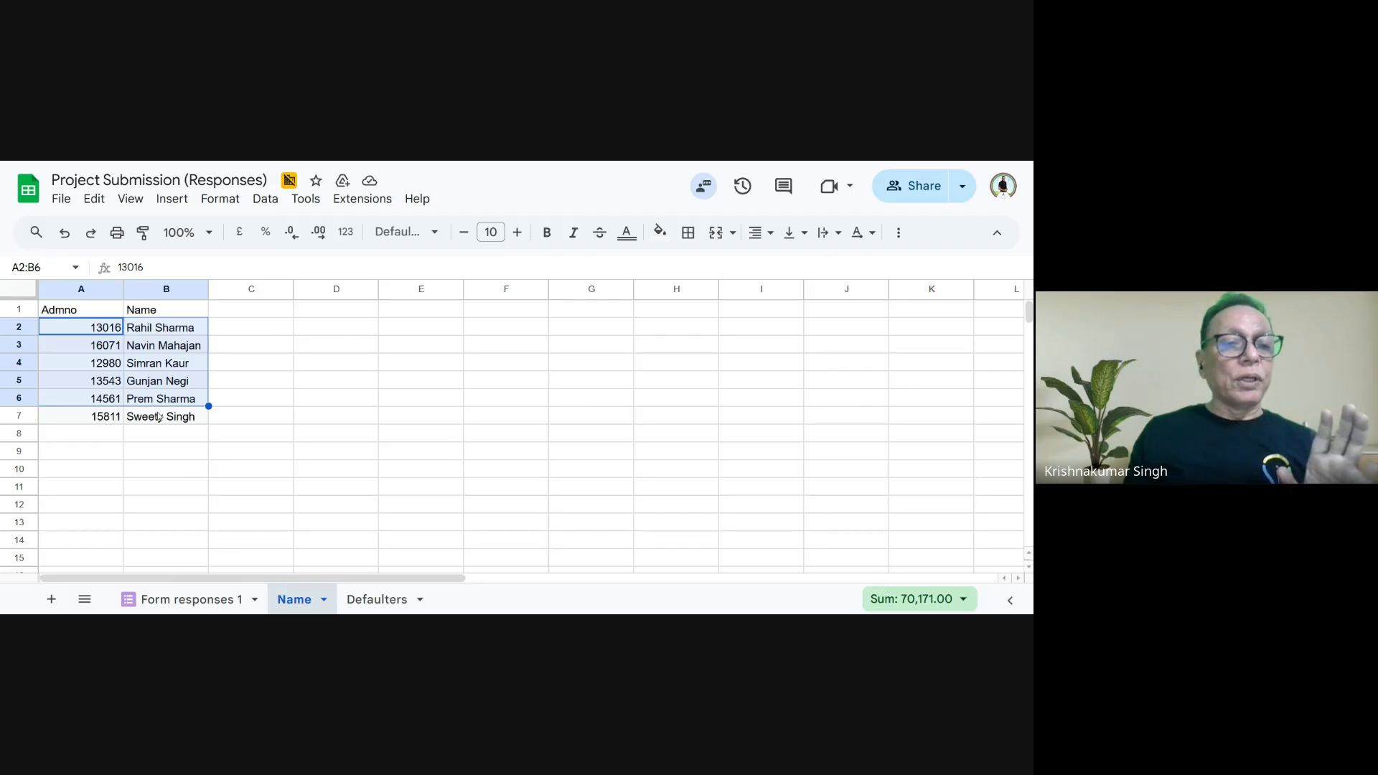
{"action": "left_click", "coordinate": [357, 598]}
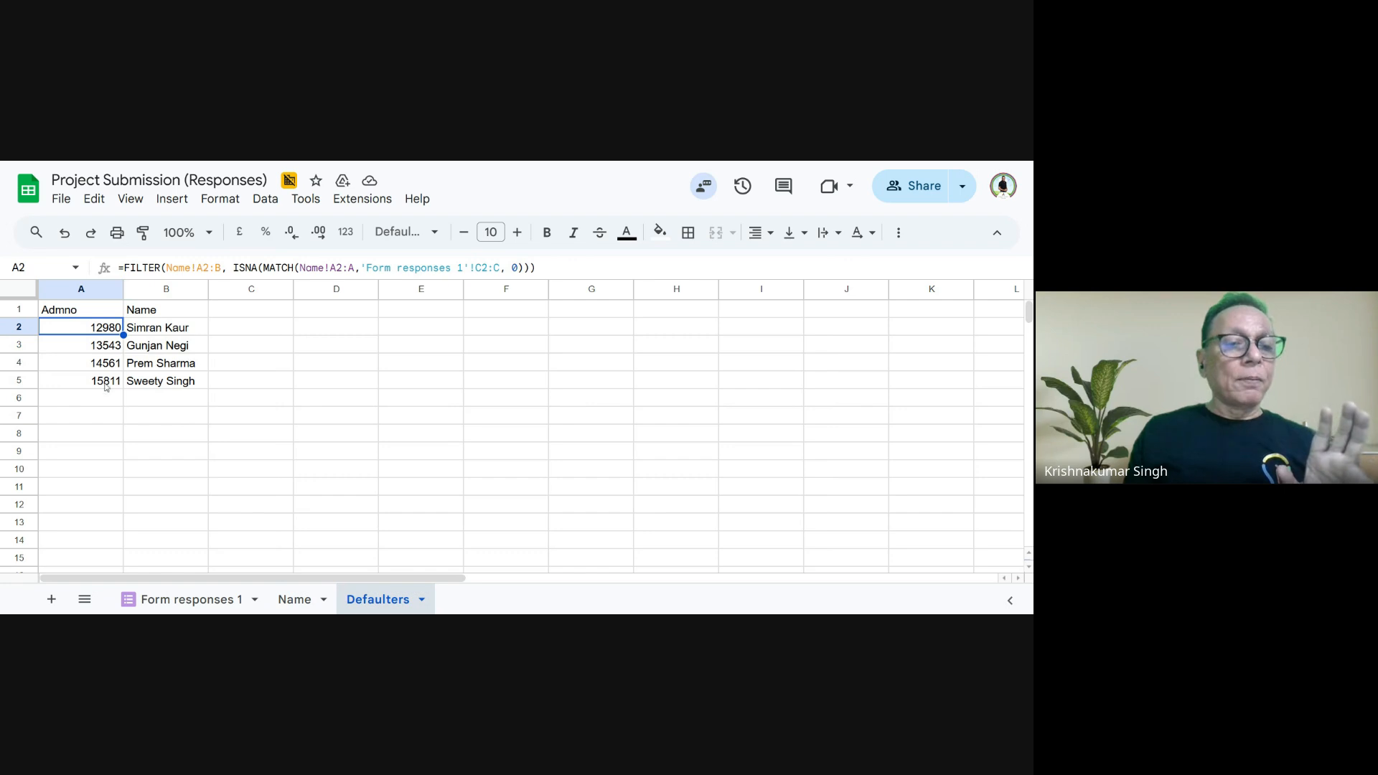
{"action": "left_click", "coordinate": [166, 606]}
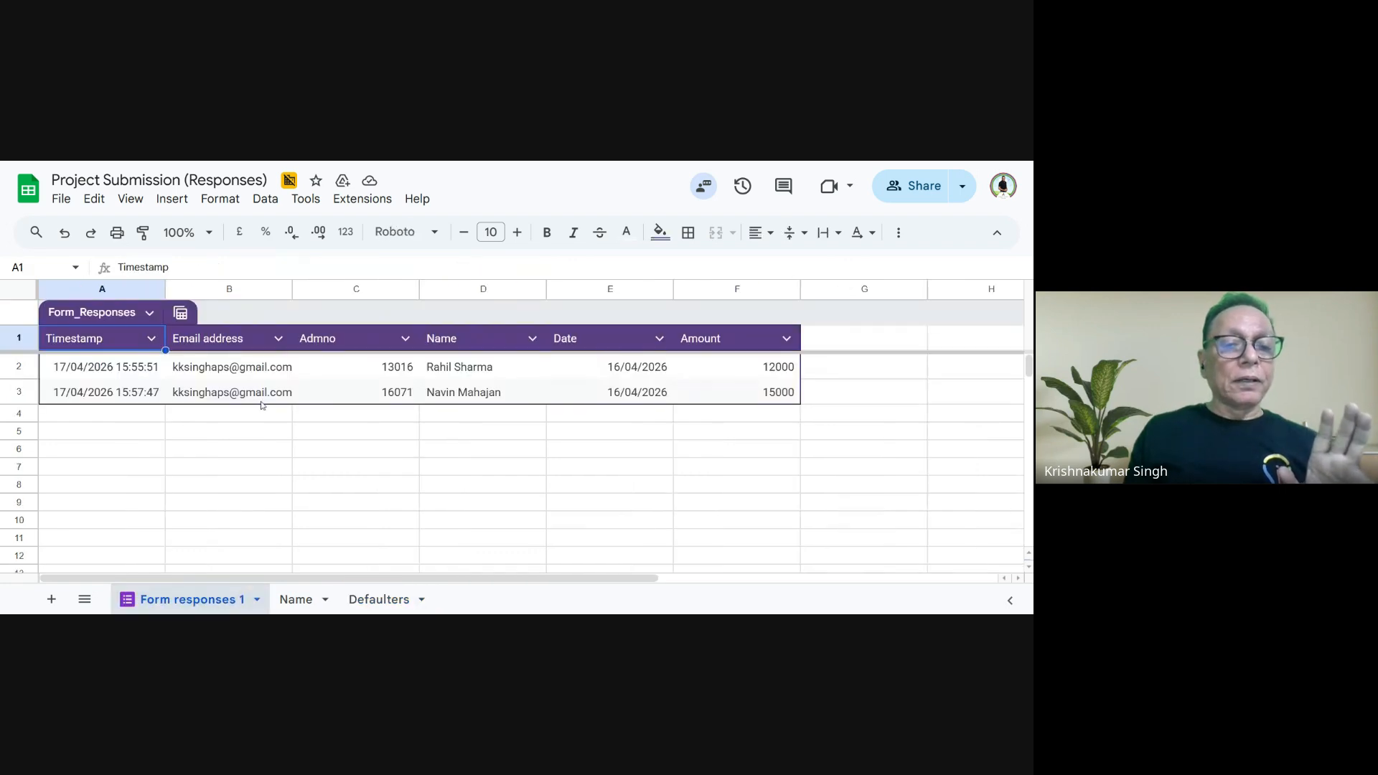
- Select the empty Admno cell C4 on Form responses 1, and look over the student lists on Name and Defaulters
{"action": "left_click", "coordinate": [373, 419]}
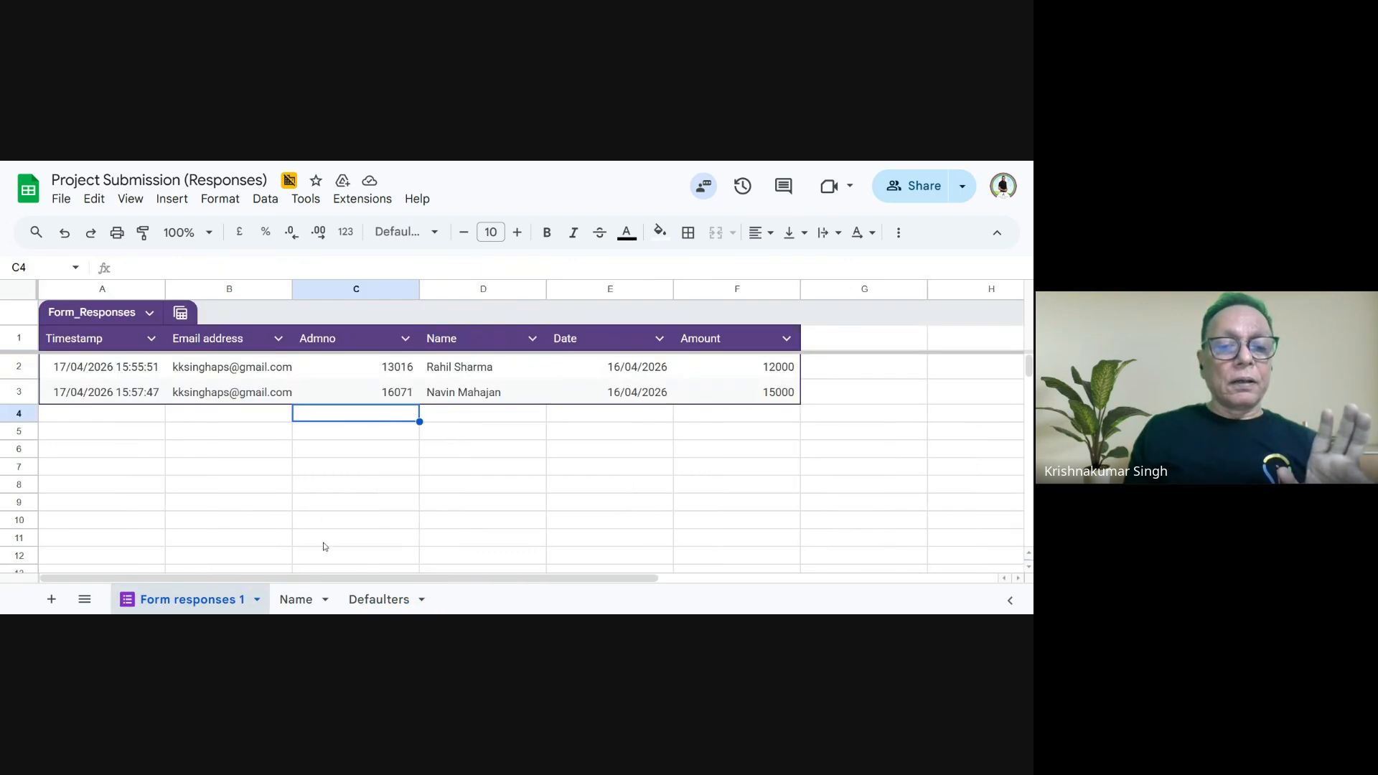
{"action": "left_click", "coordinate": [294, 599]}
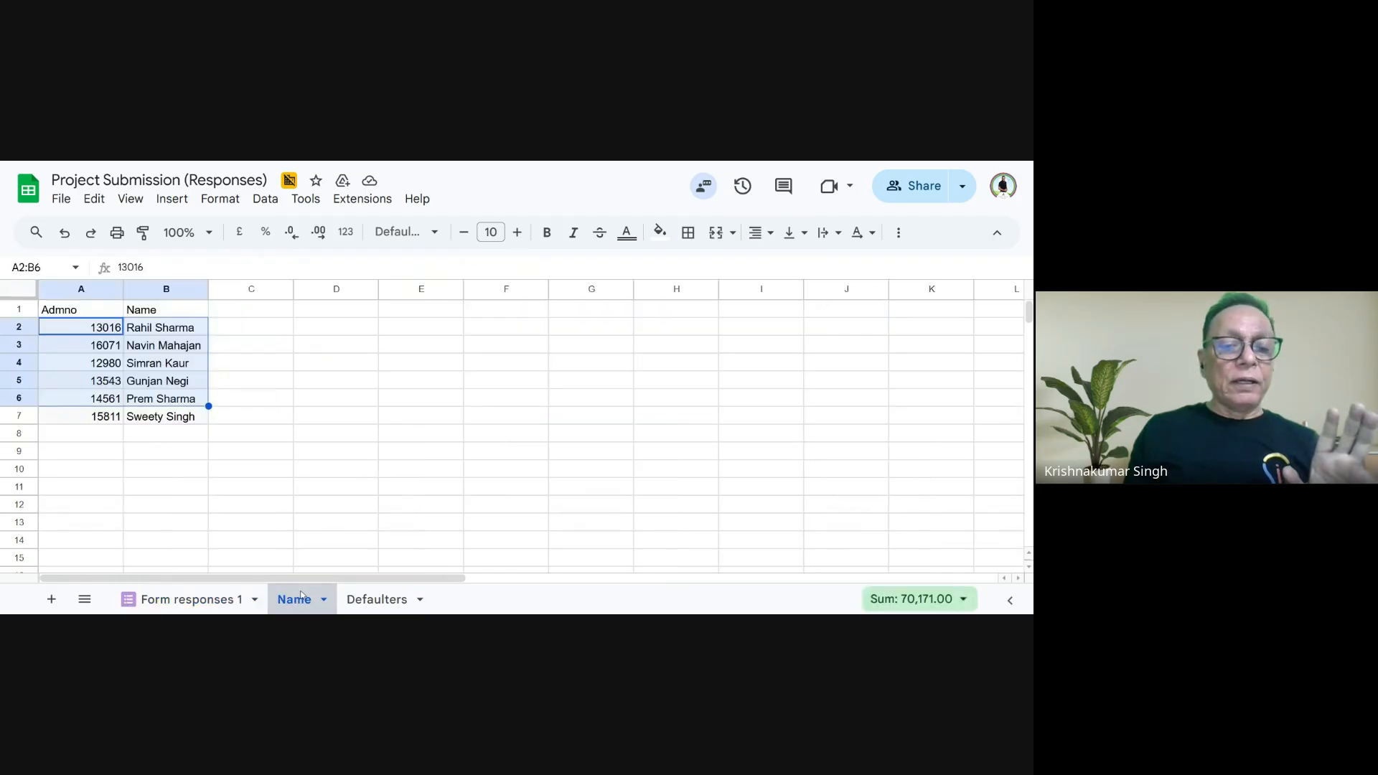
{"action": "left_click", "coordinate": [379, 604]}
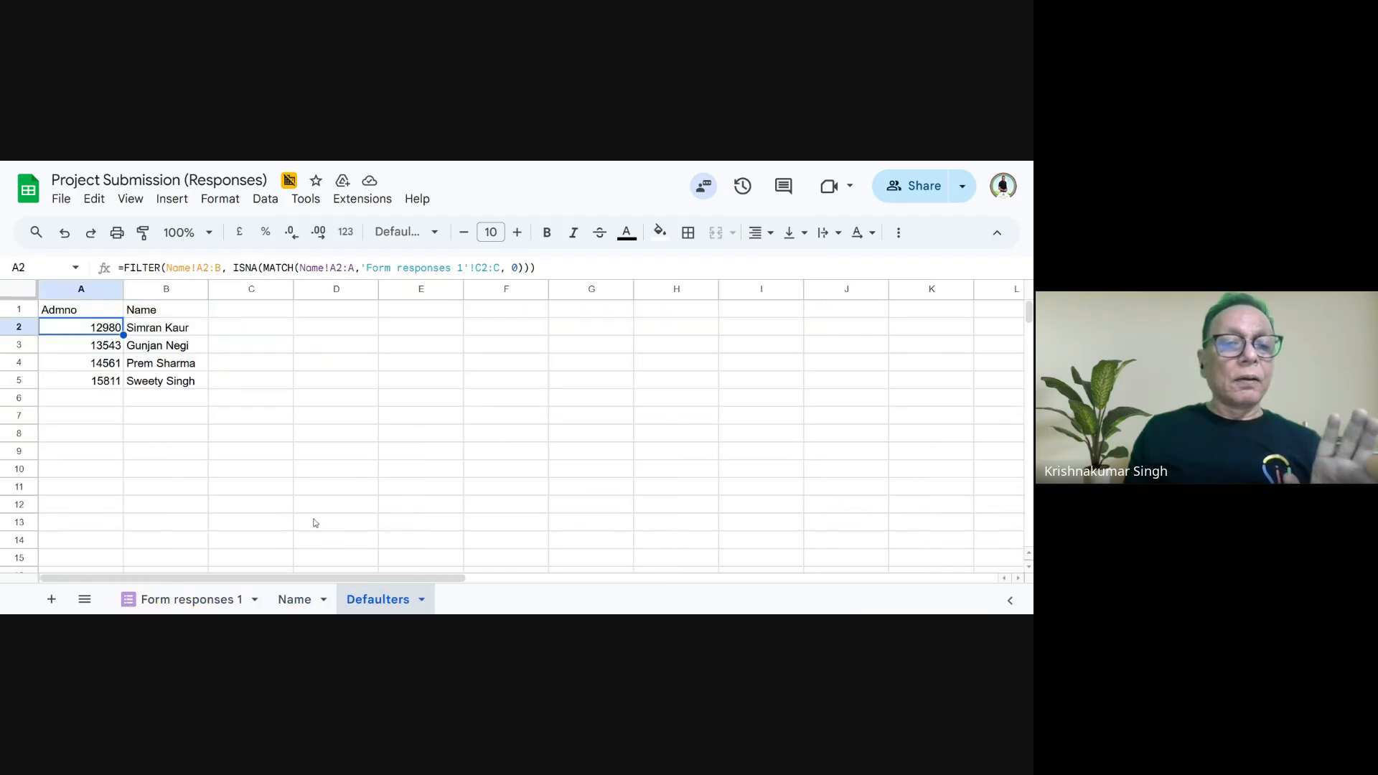
{"action": "left_click", "coordinate": [113, 406]}
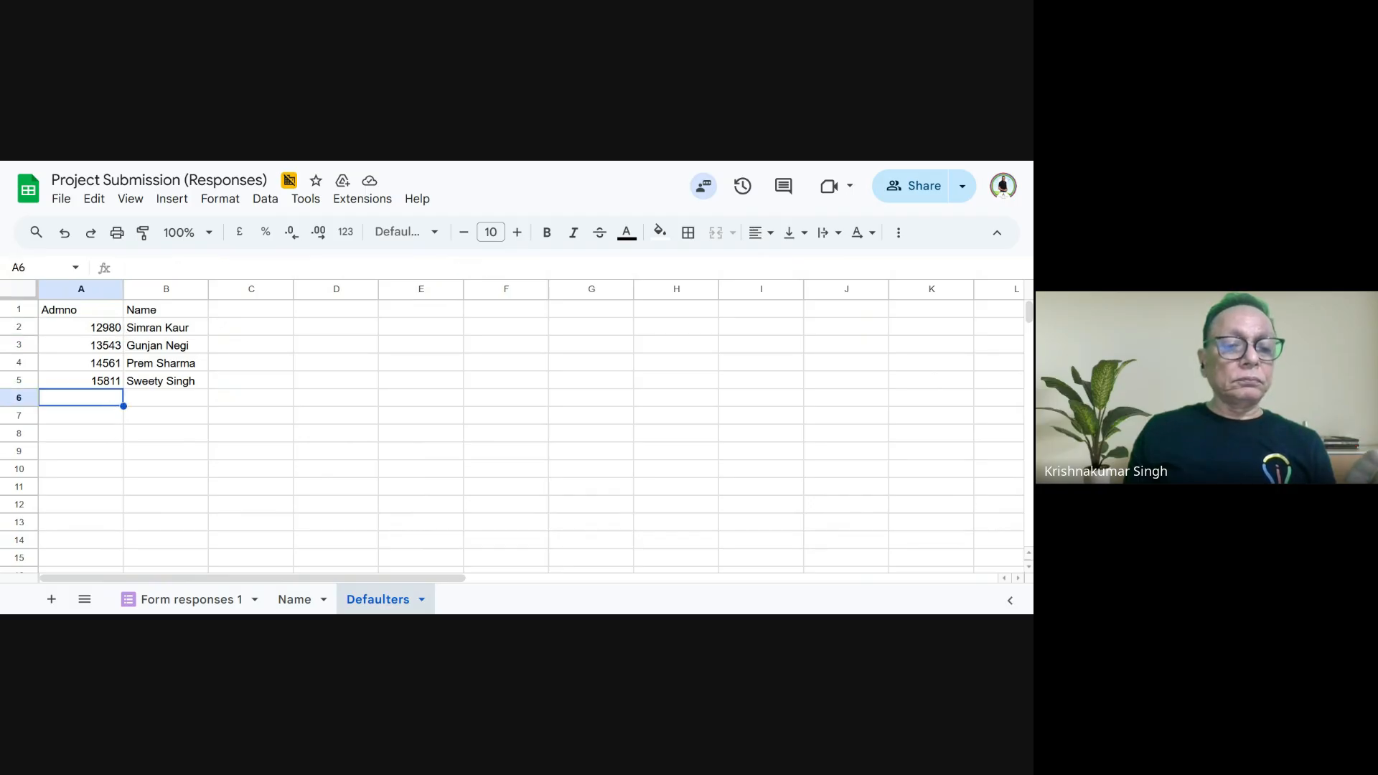
- Enter the admission number of the last student listed on Defaulters in C4 of Form responses 1
{"action": "left_click", "coordinate": [287, 600]}
{"action": "left_click", "coordinate": [213, 605]}
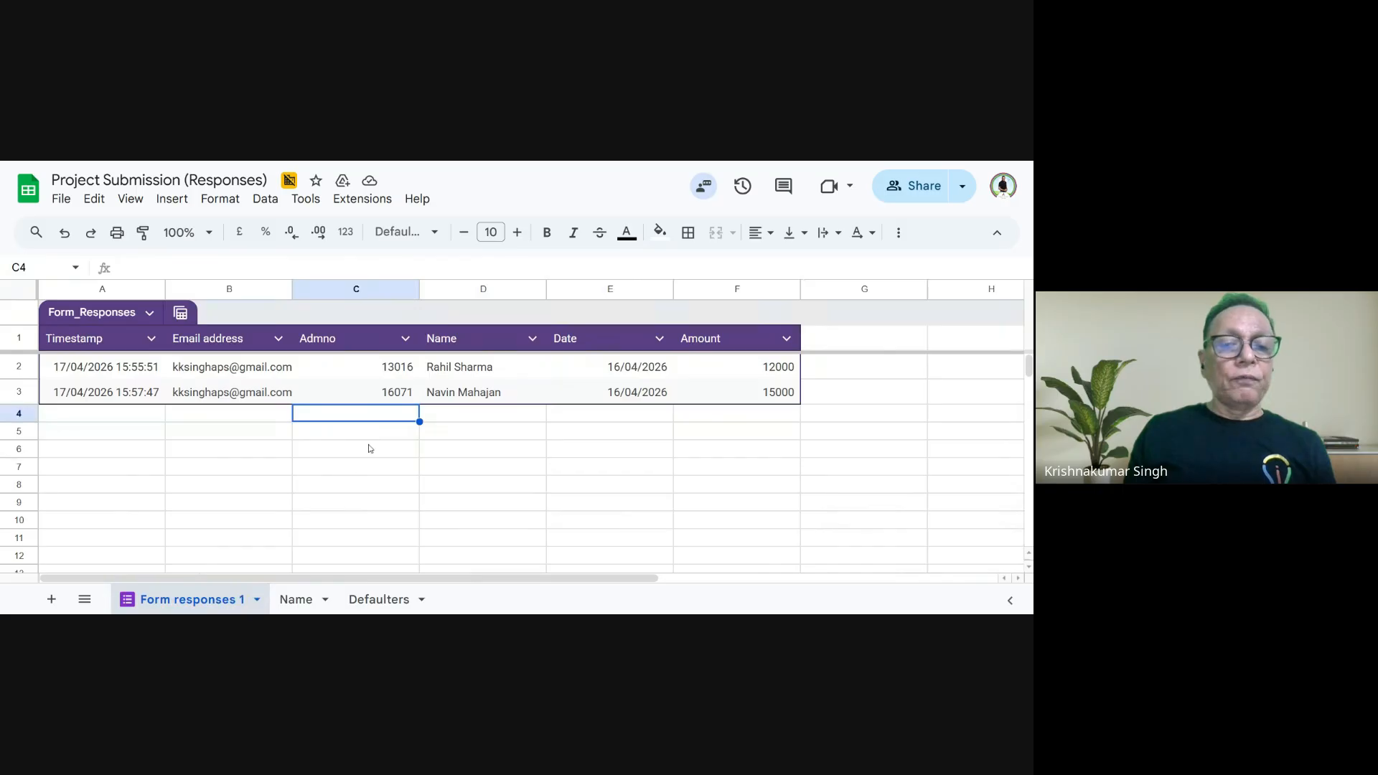
{"action": "type", "text": "15"}
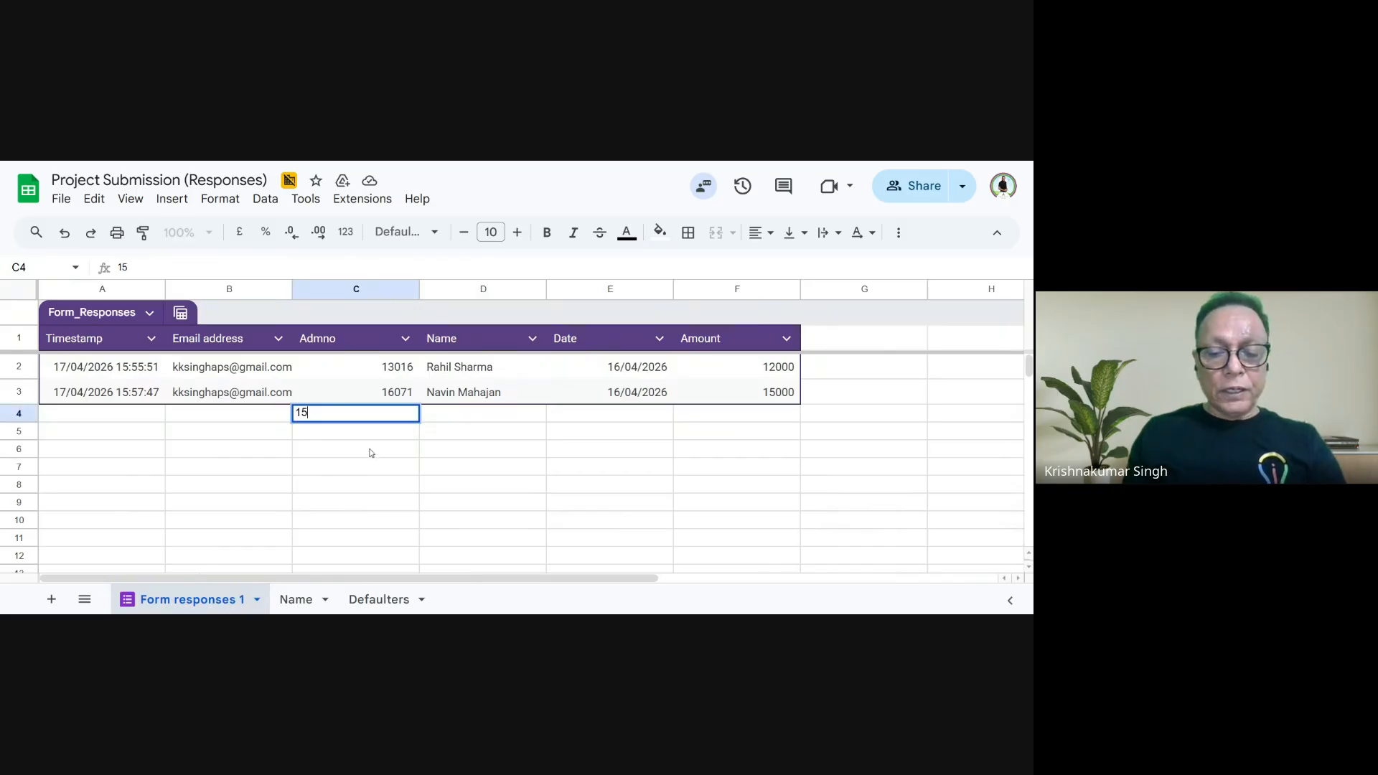
{"action": "type", "text": "811"}
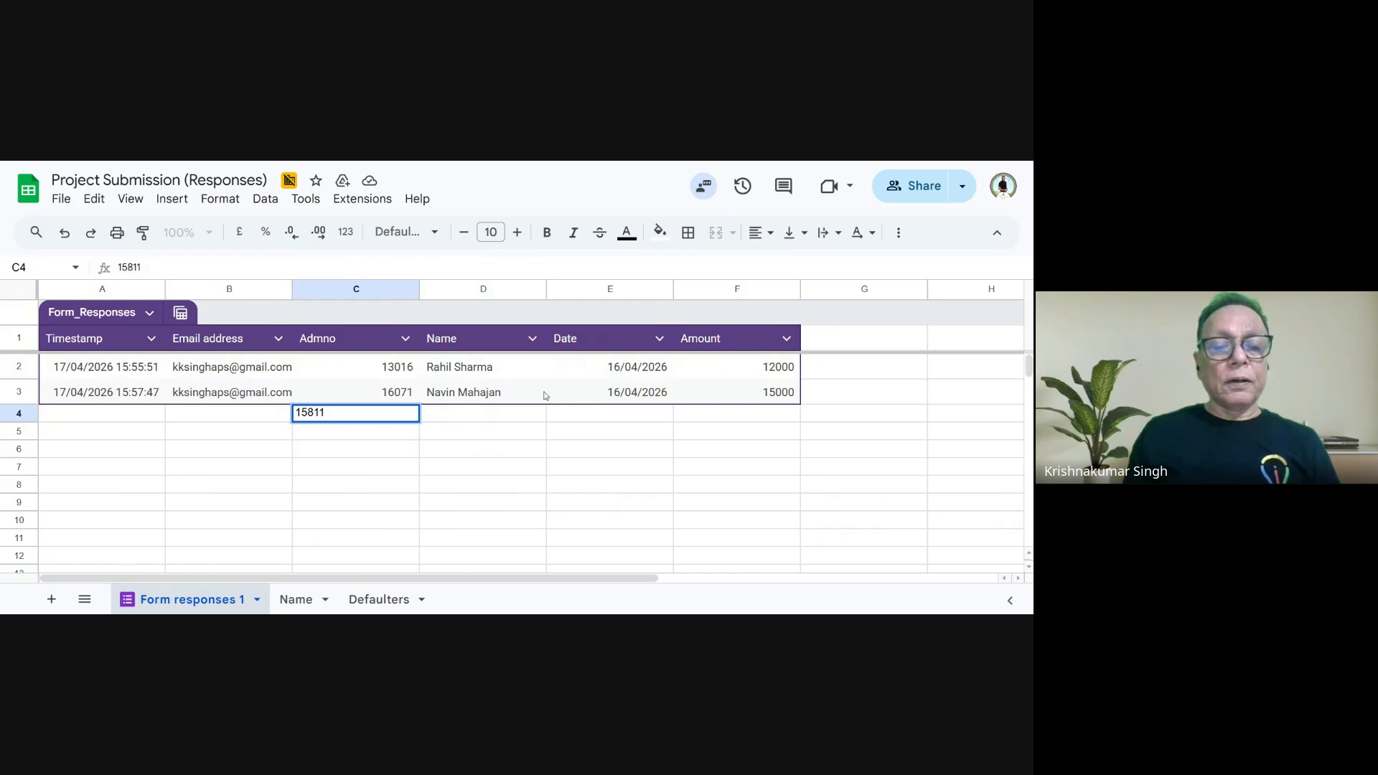
{"action": "left_click", "coordinate": [514, 418]}
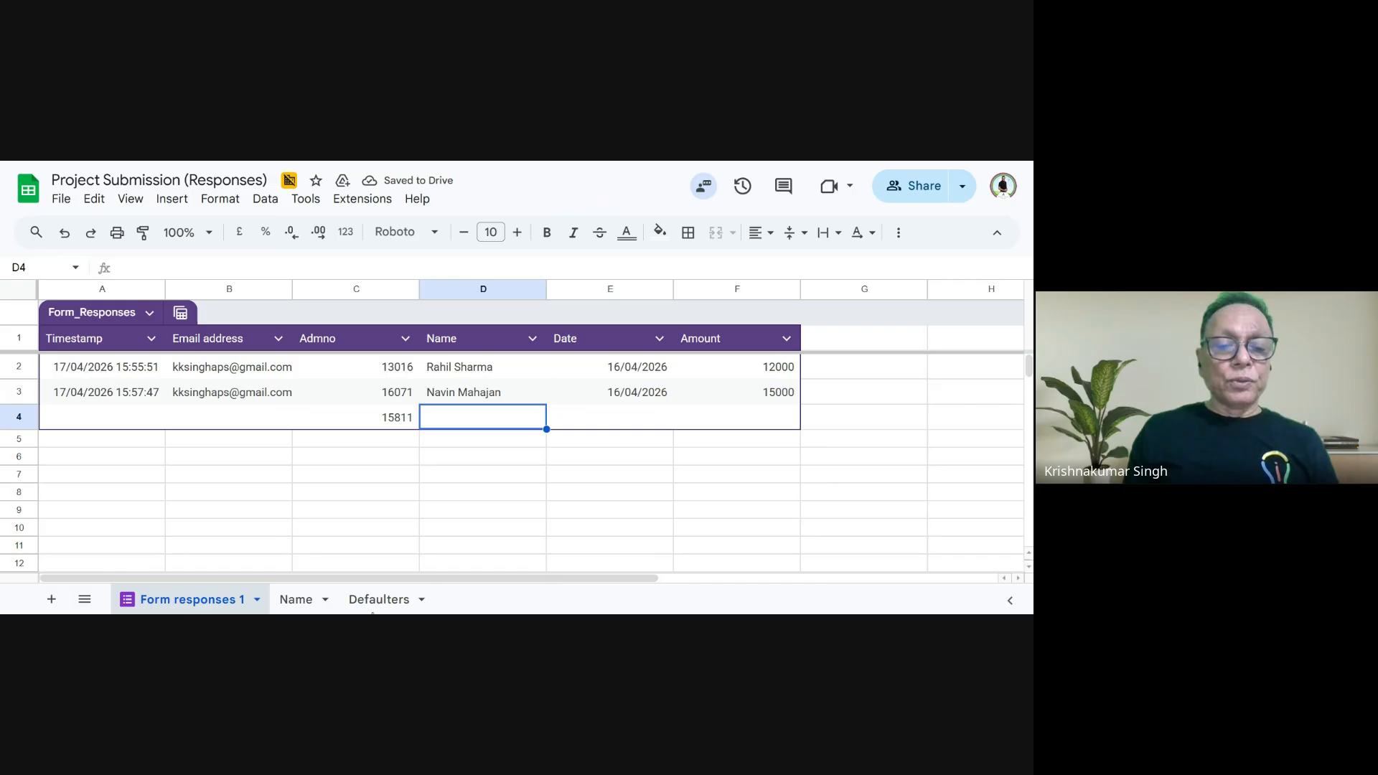
- Check the Defaulters list against the new entry on Form responses 1, and examine the FILTER formula in A2 of Defaulters
{"action": "left_click", "coordinate": [375, 601]}
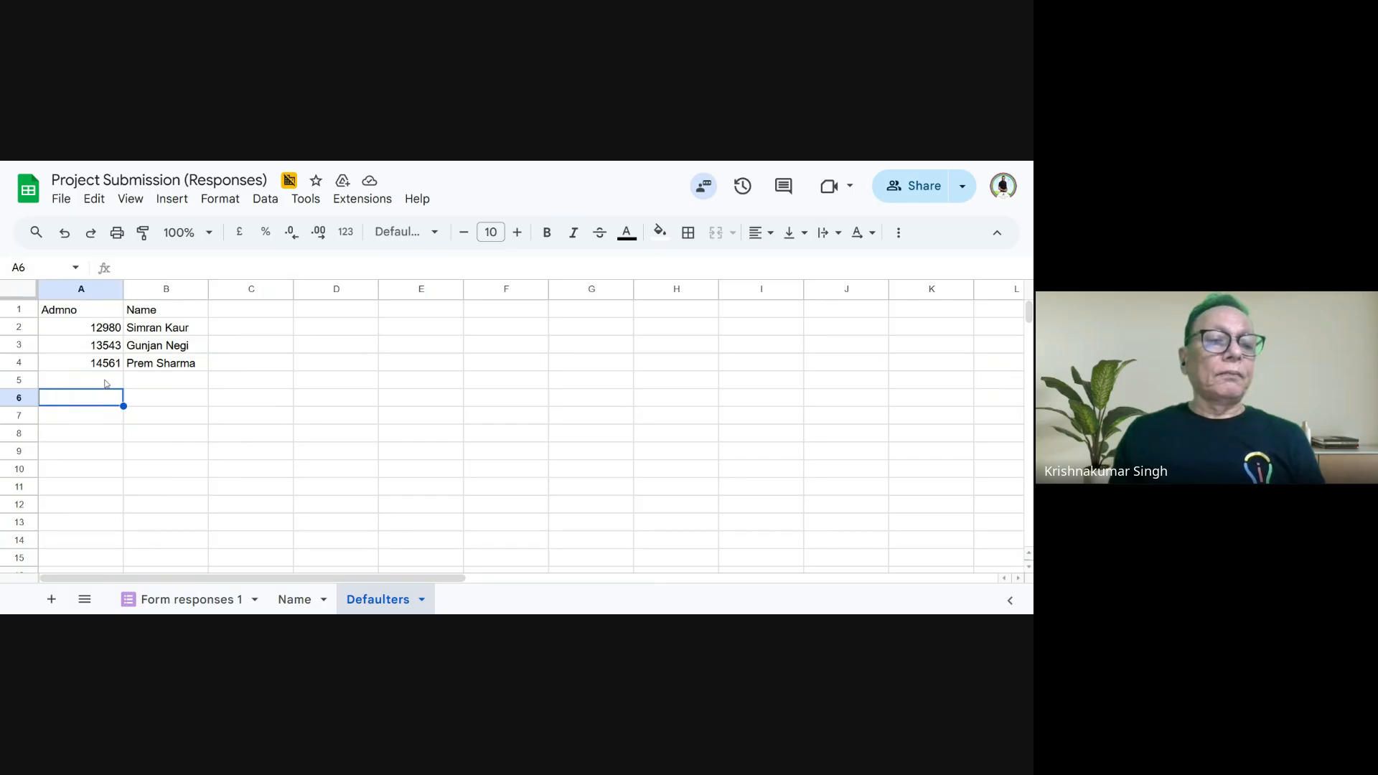
{"action": "left_click", "coordinate": [188, 599]}
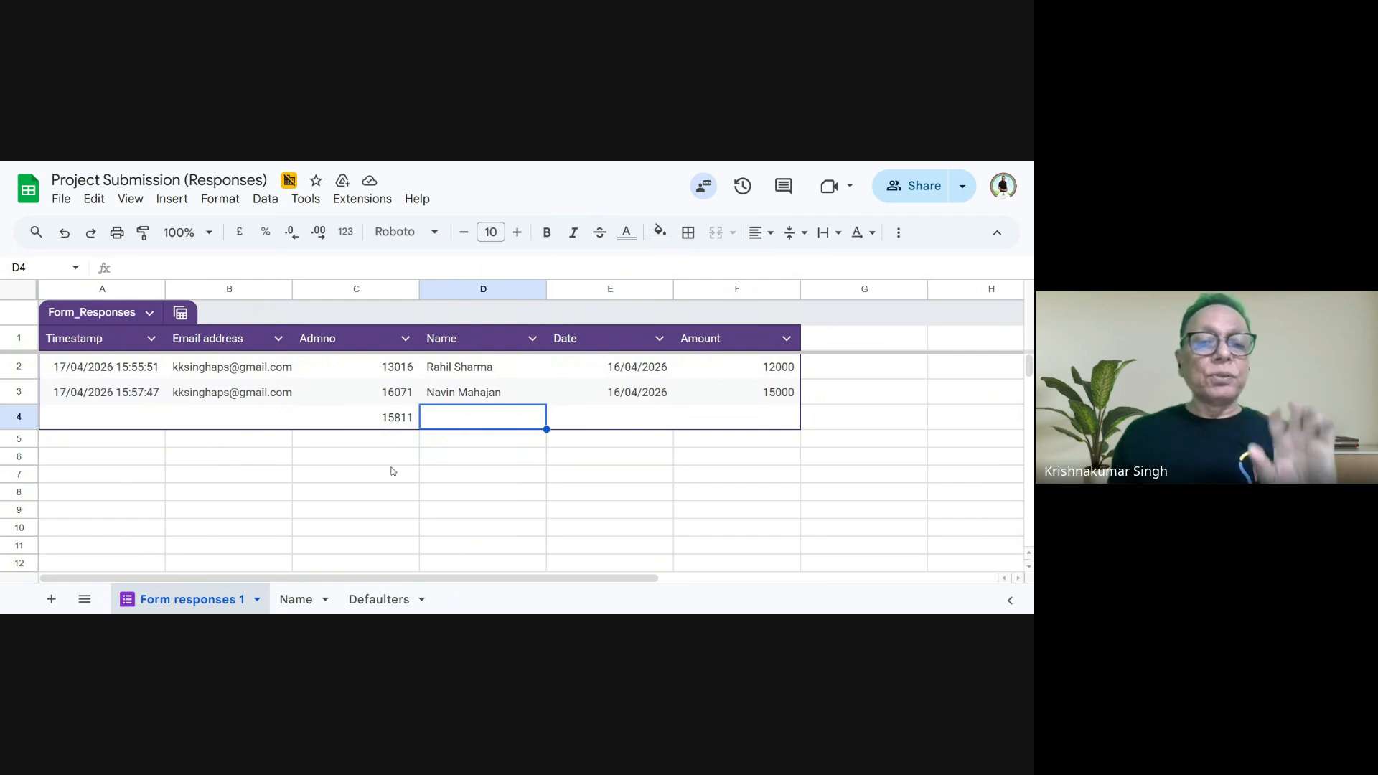
{"action": "left_click", "coordinate": [381, 603]}
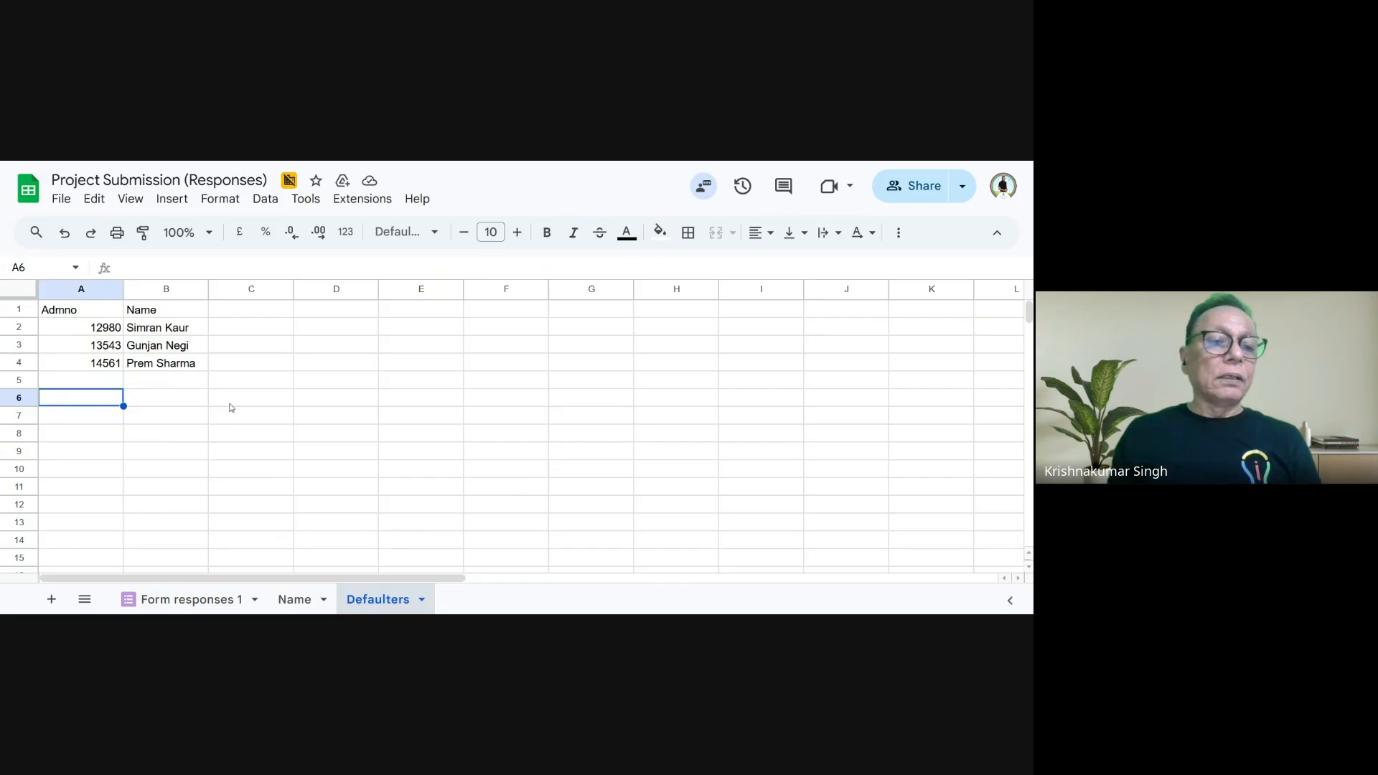
{"action": "left_click", "coordinate": [94, 332]}
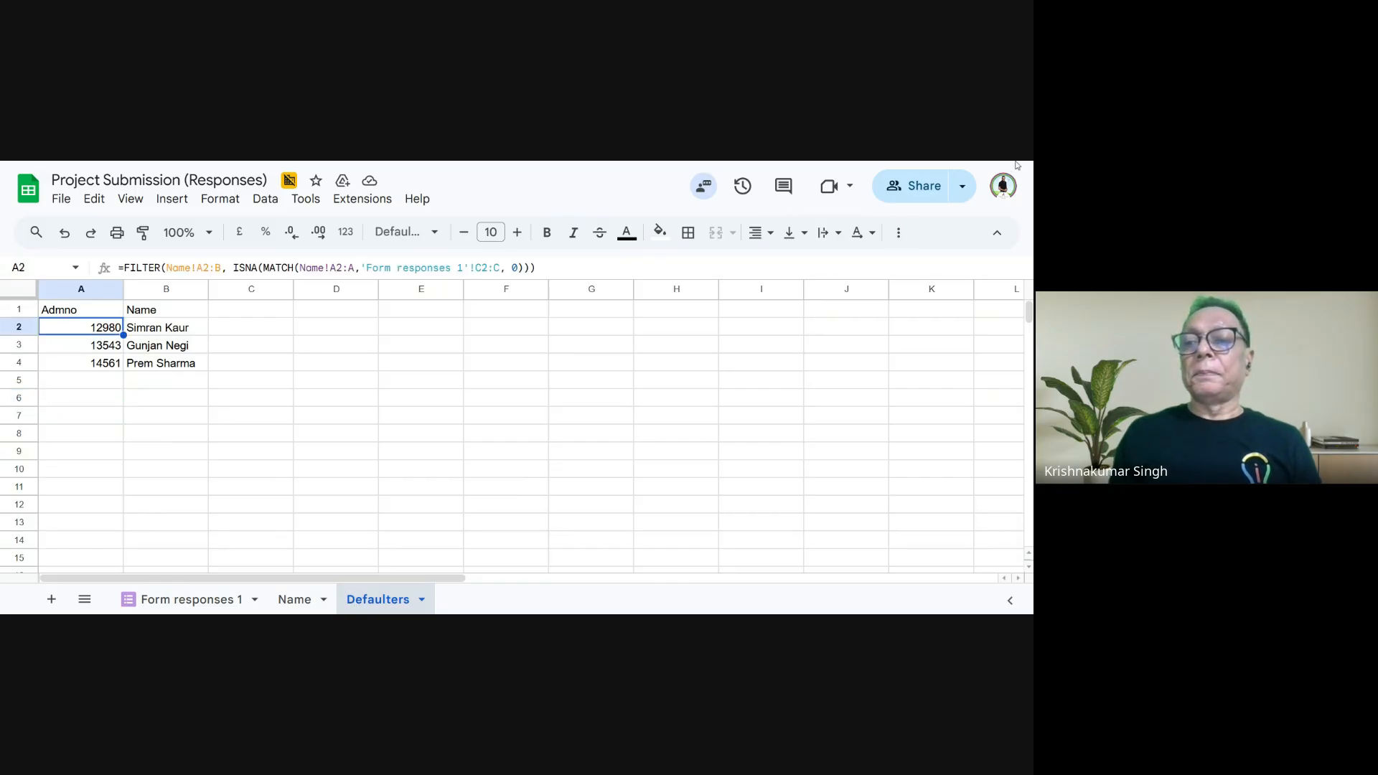
{"action": "key", "text": "ctrl+plus"}
{"action": "key", "text": "ctrl+plus"}
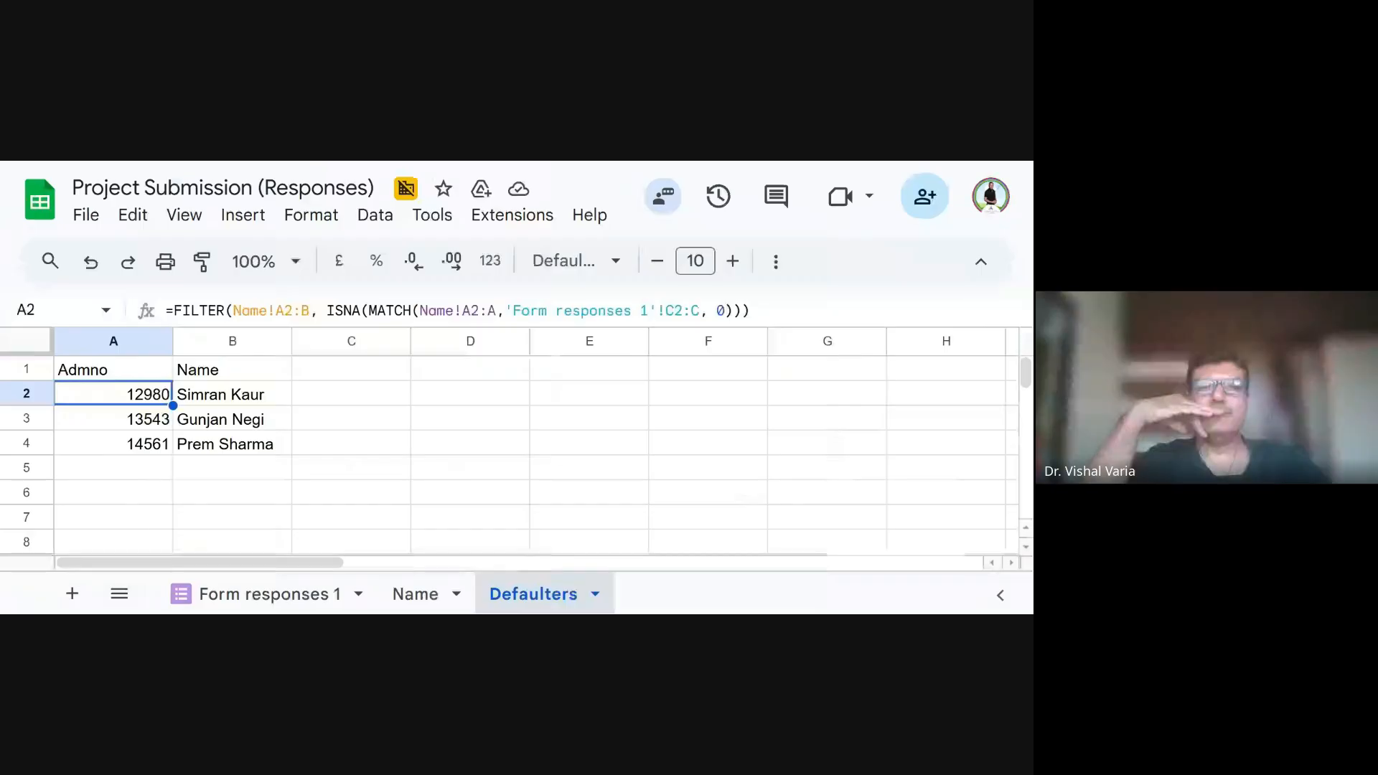